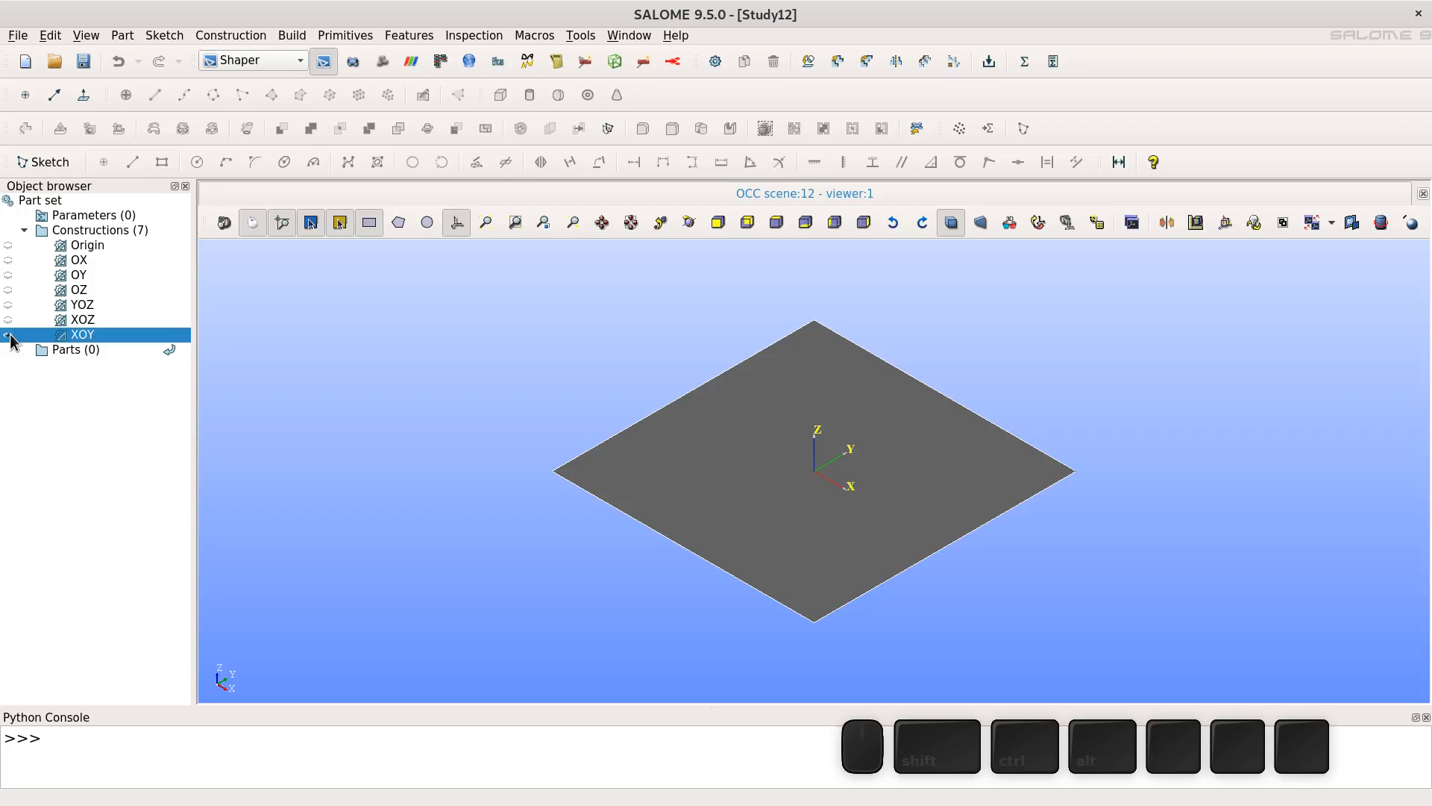
- Hide the XOY plane and start a new sketch on it, aligning the view to the sketch plane
click(8, 335)
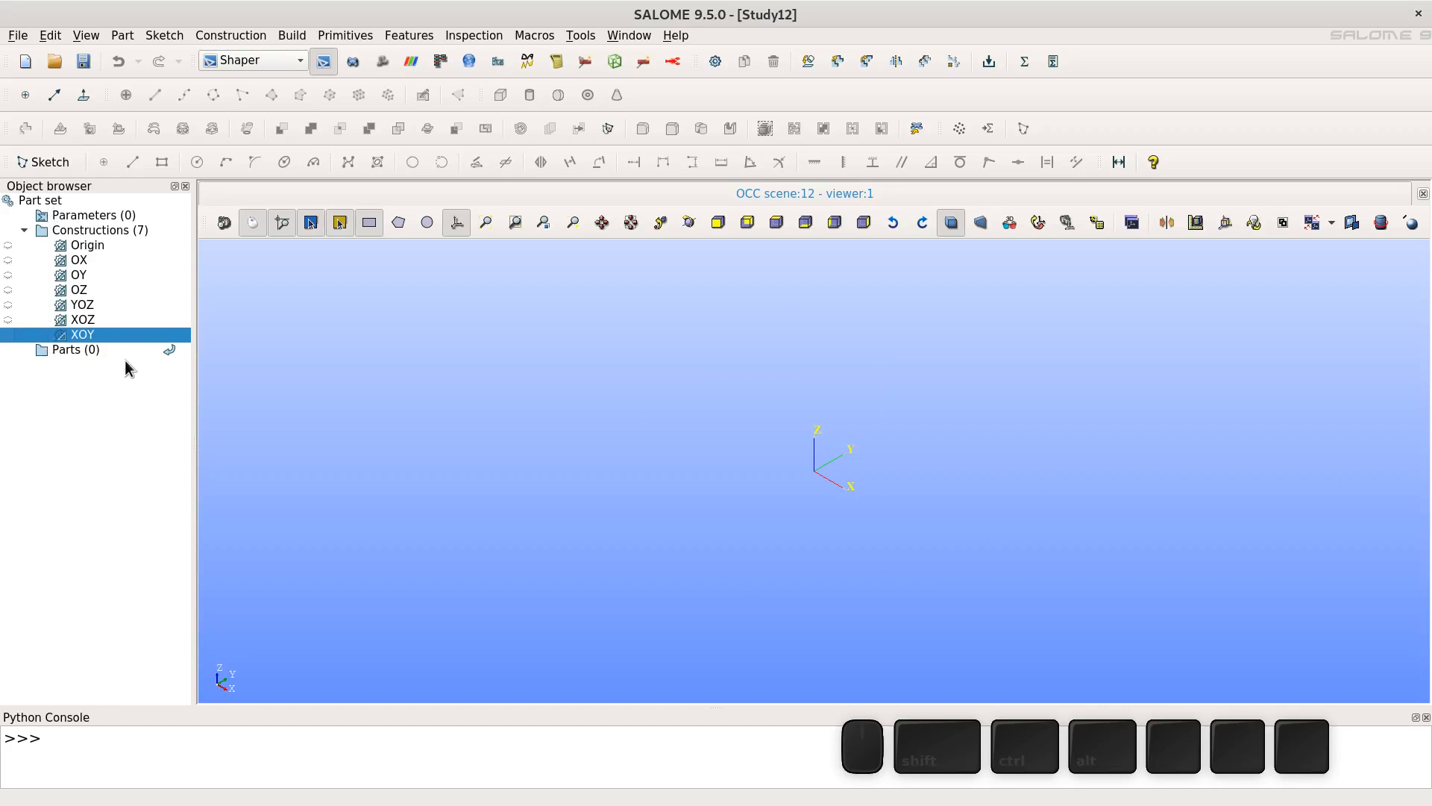
click(43, 163)
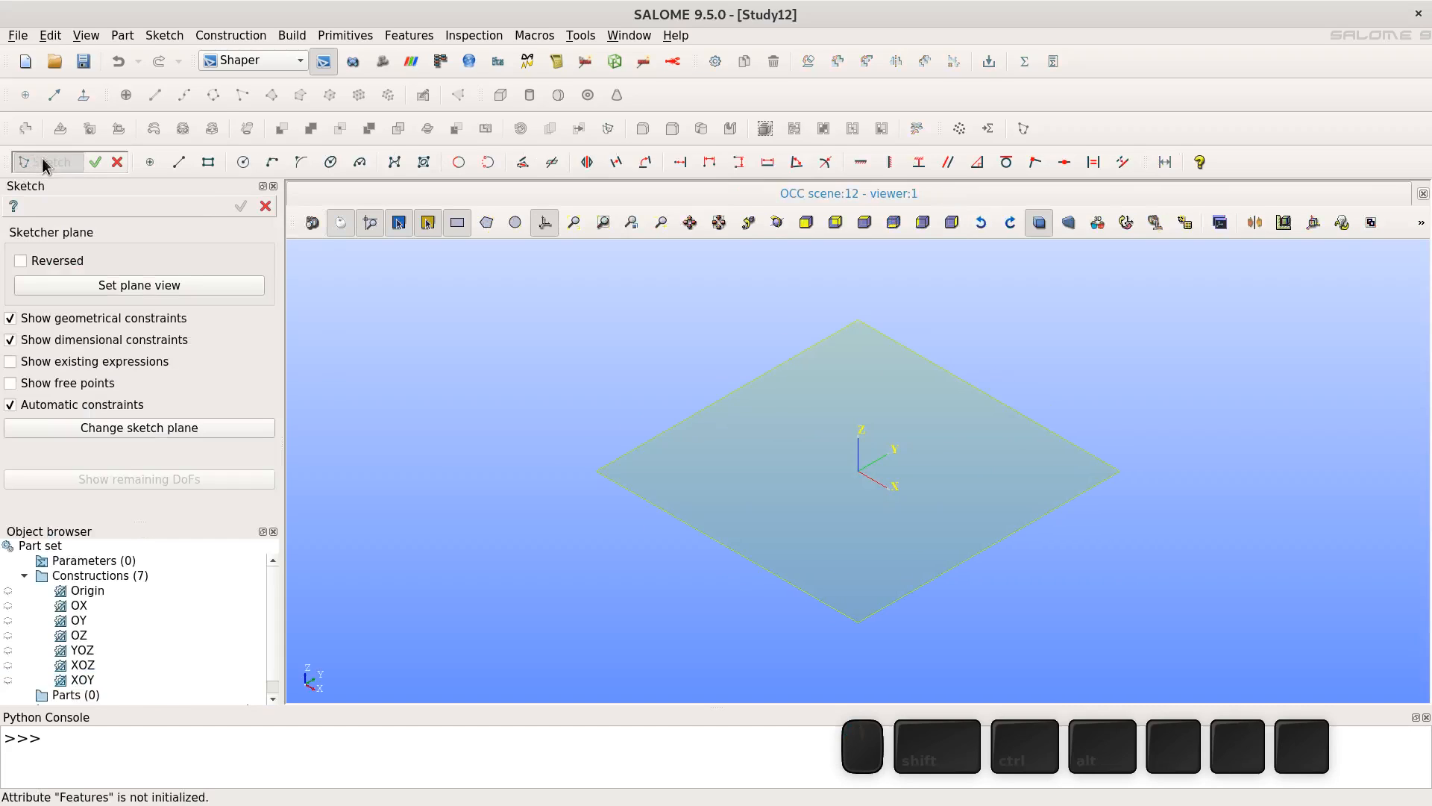
click(170, 288)
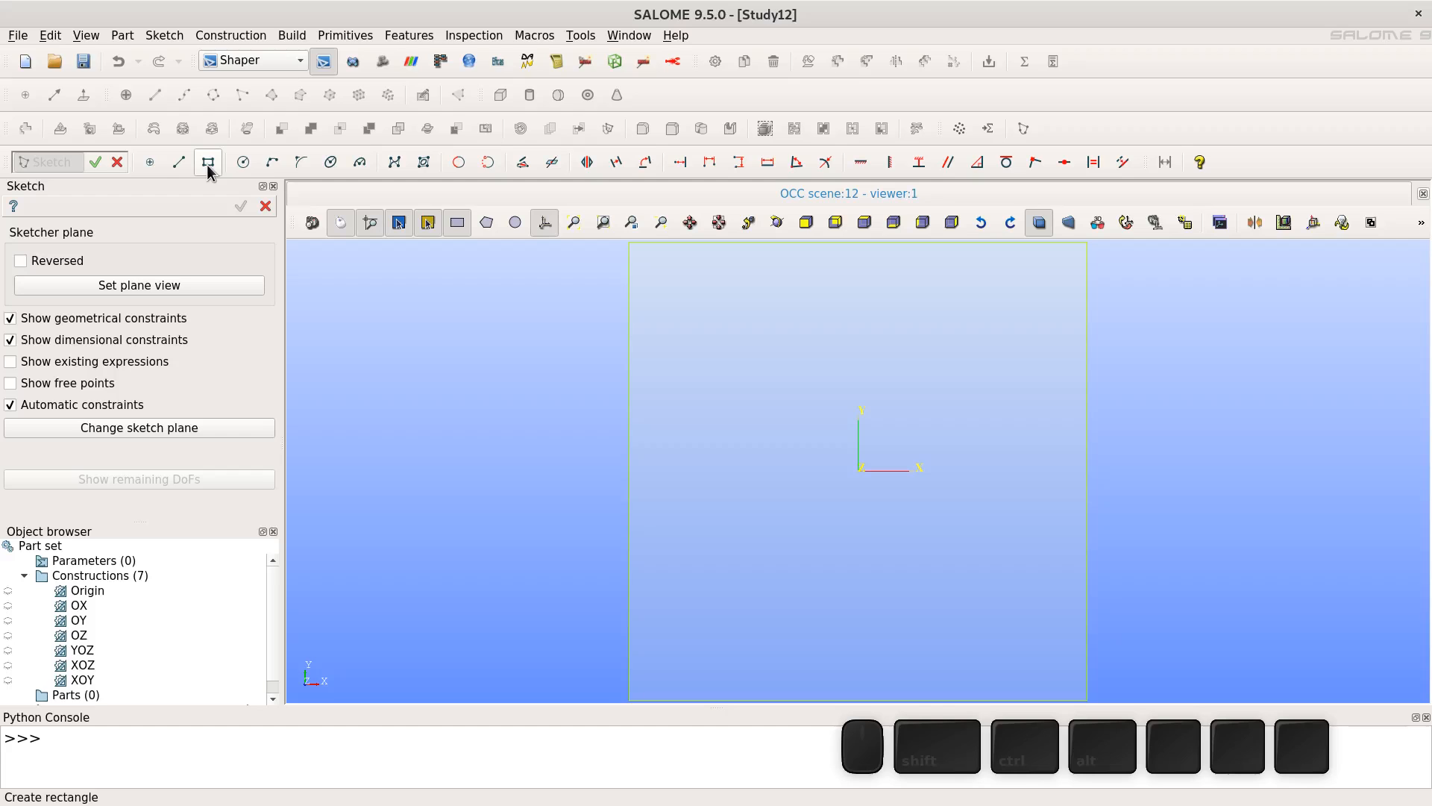
- Draw a rectangle about 609 by 445 across the origin with the Rectangle tool
click(207, 164)
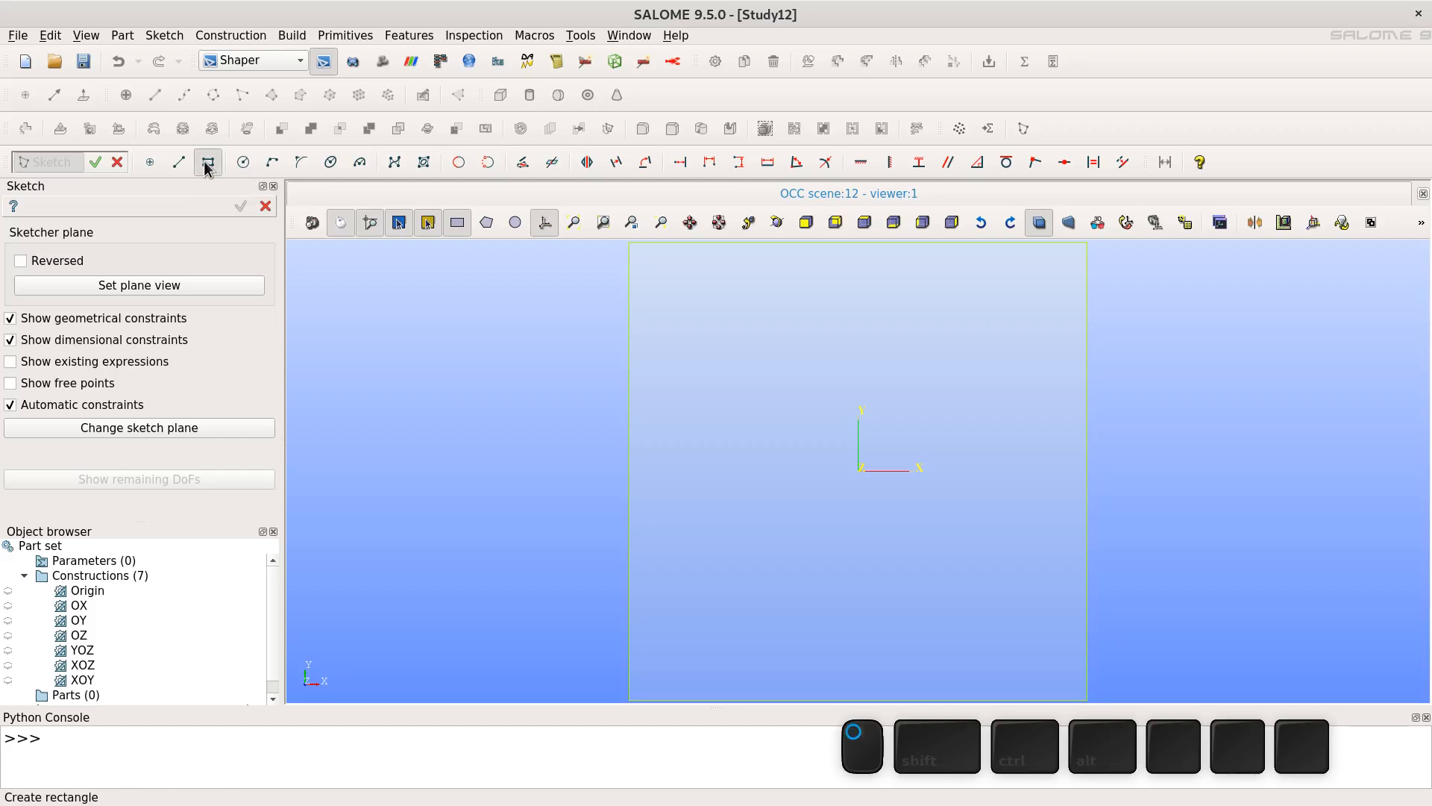
click(712, 368)
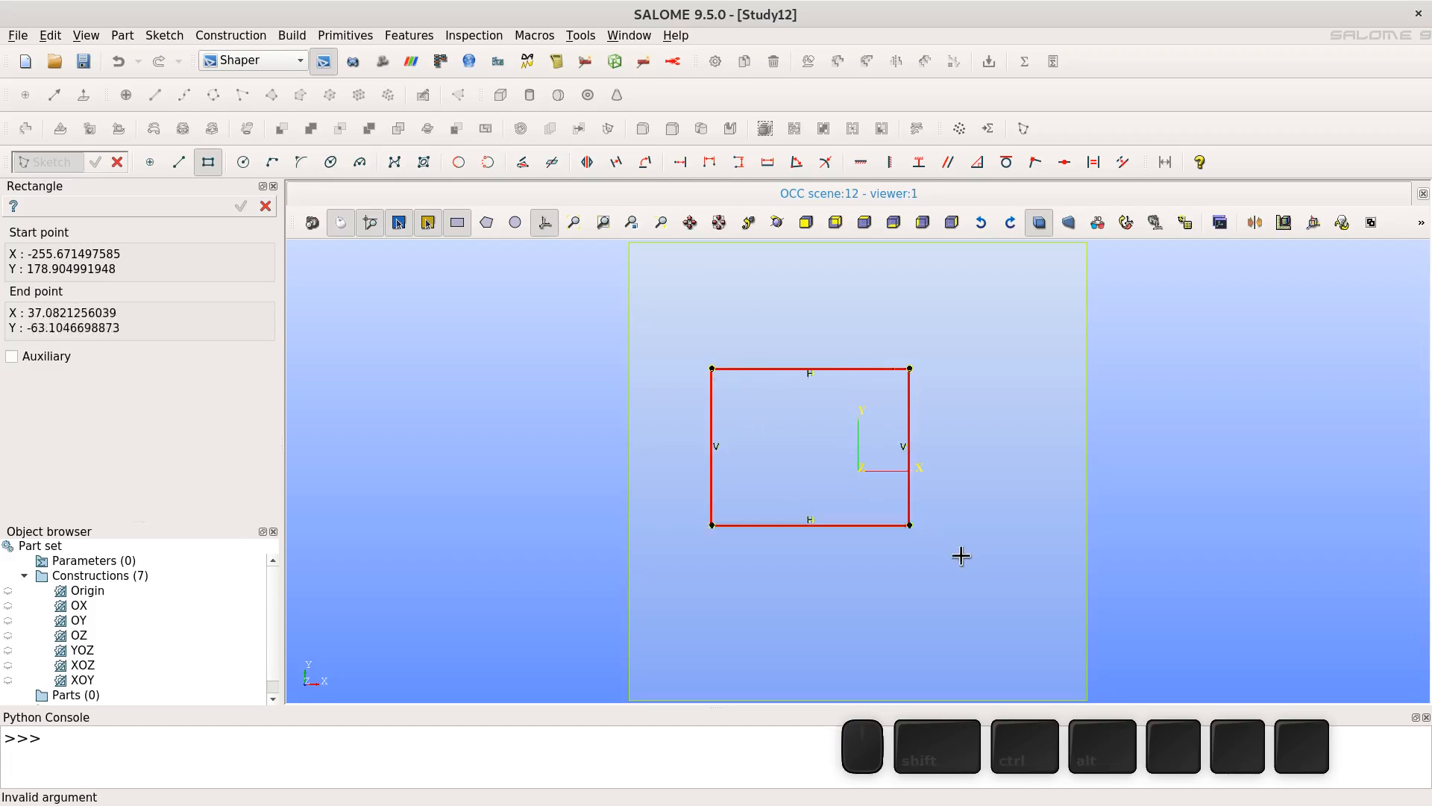
click(1061, 623)
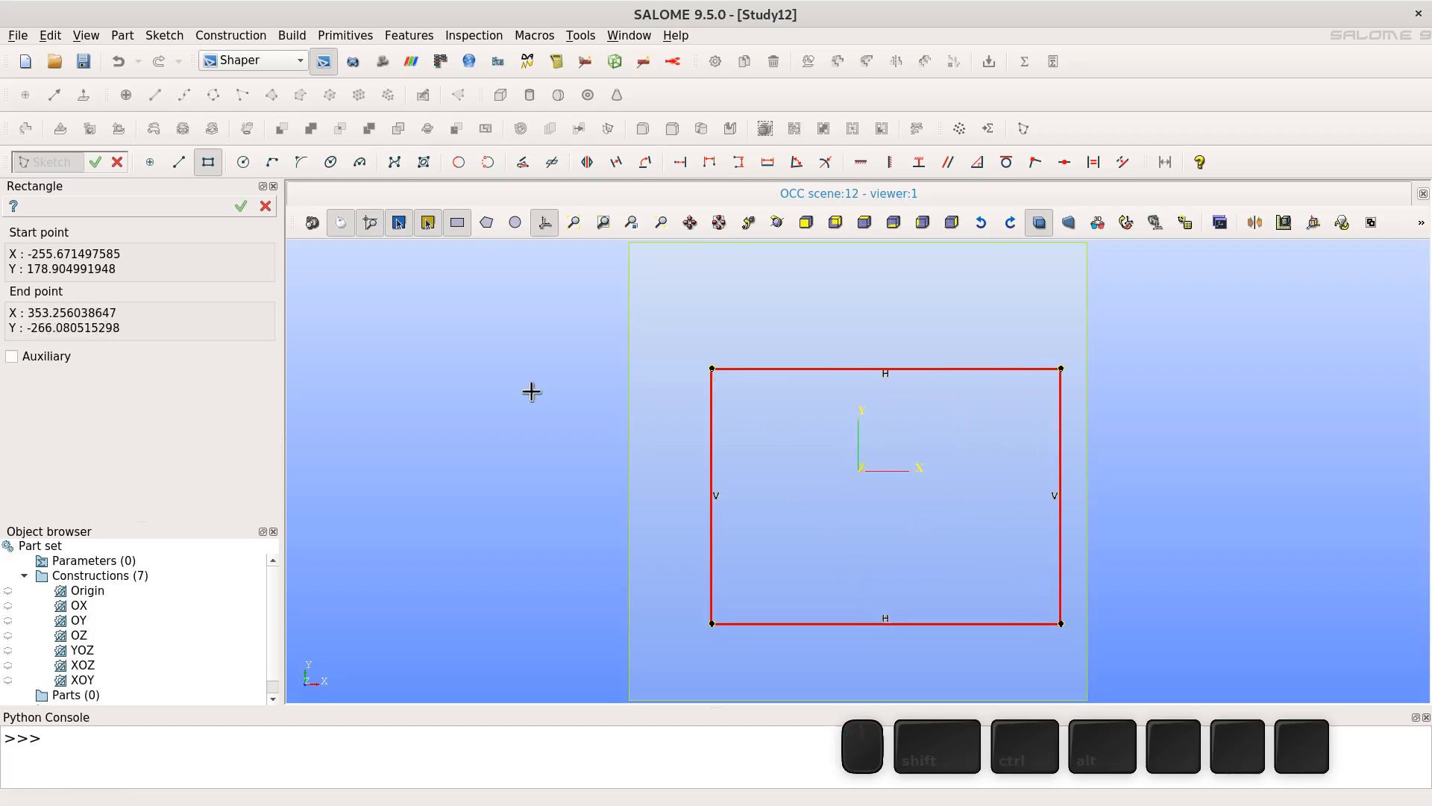
click(240, 208)
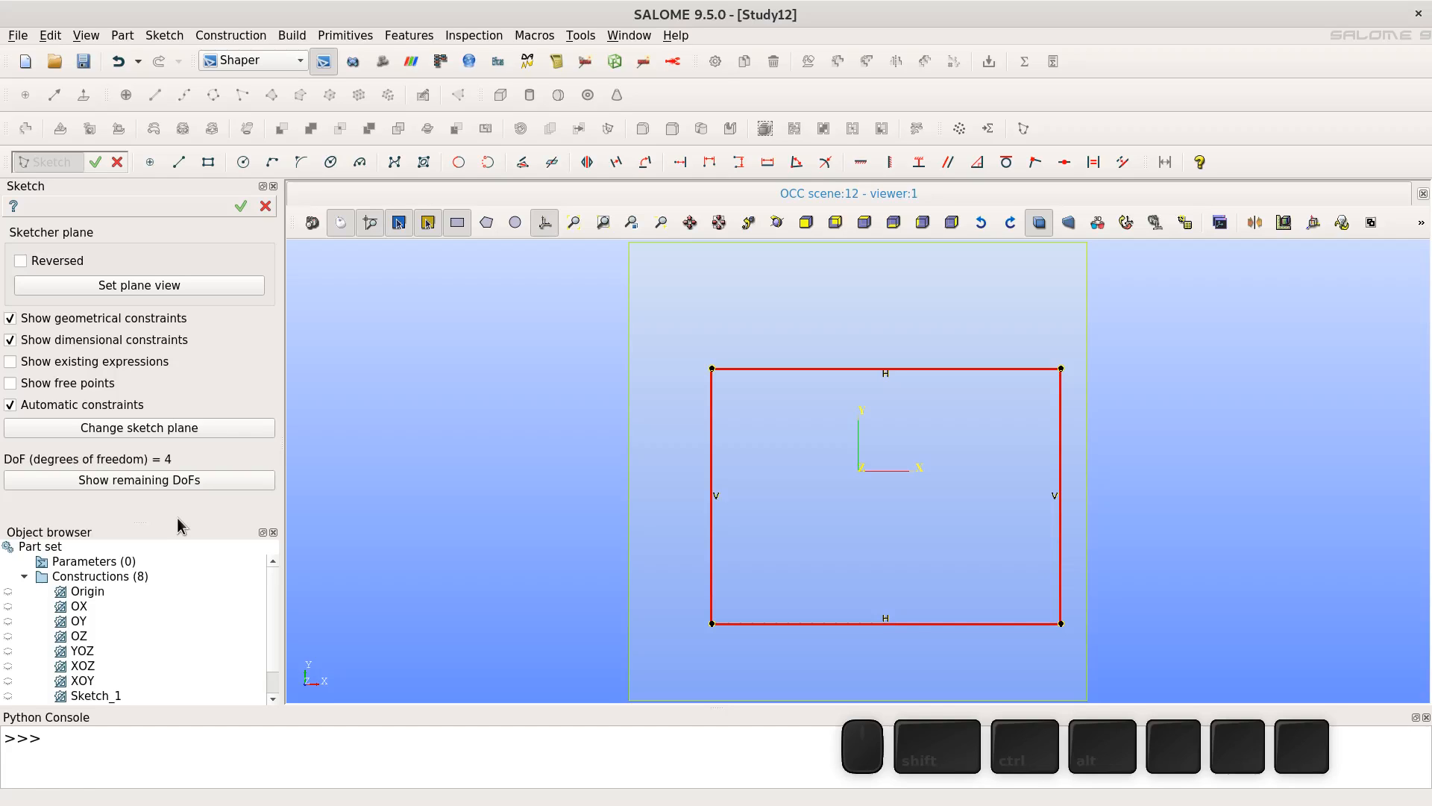
- Add a Length constraint to the rectangle's top edge and set it to 100
click(768, 166)
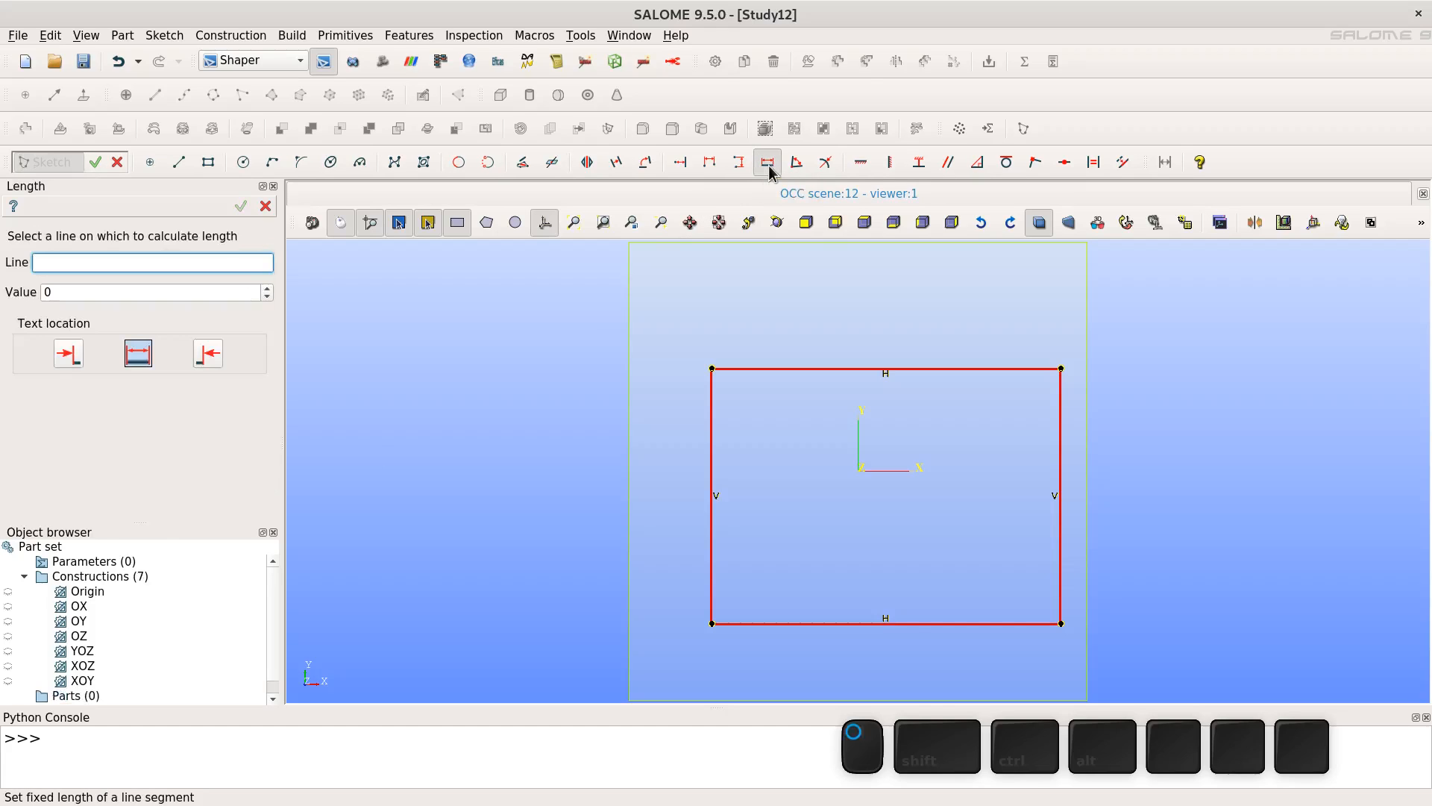
click(805, 369)
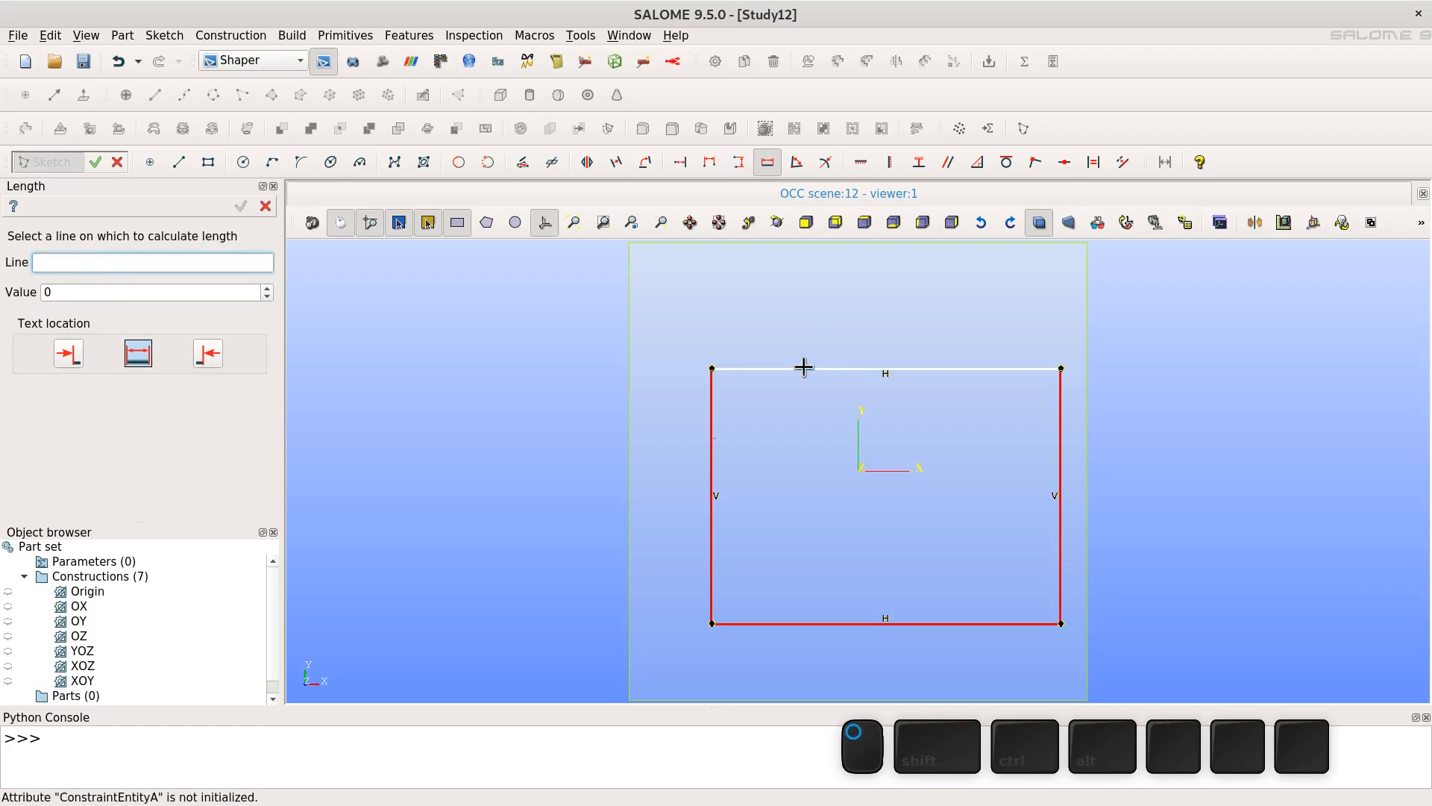
click(845, 285)
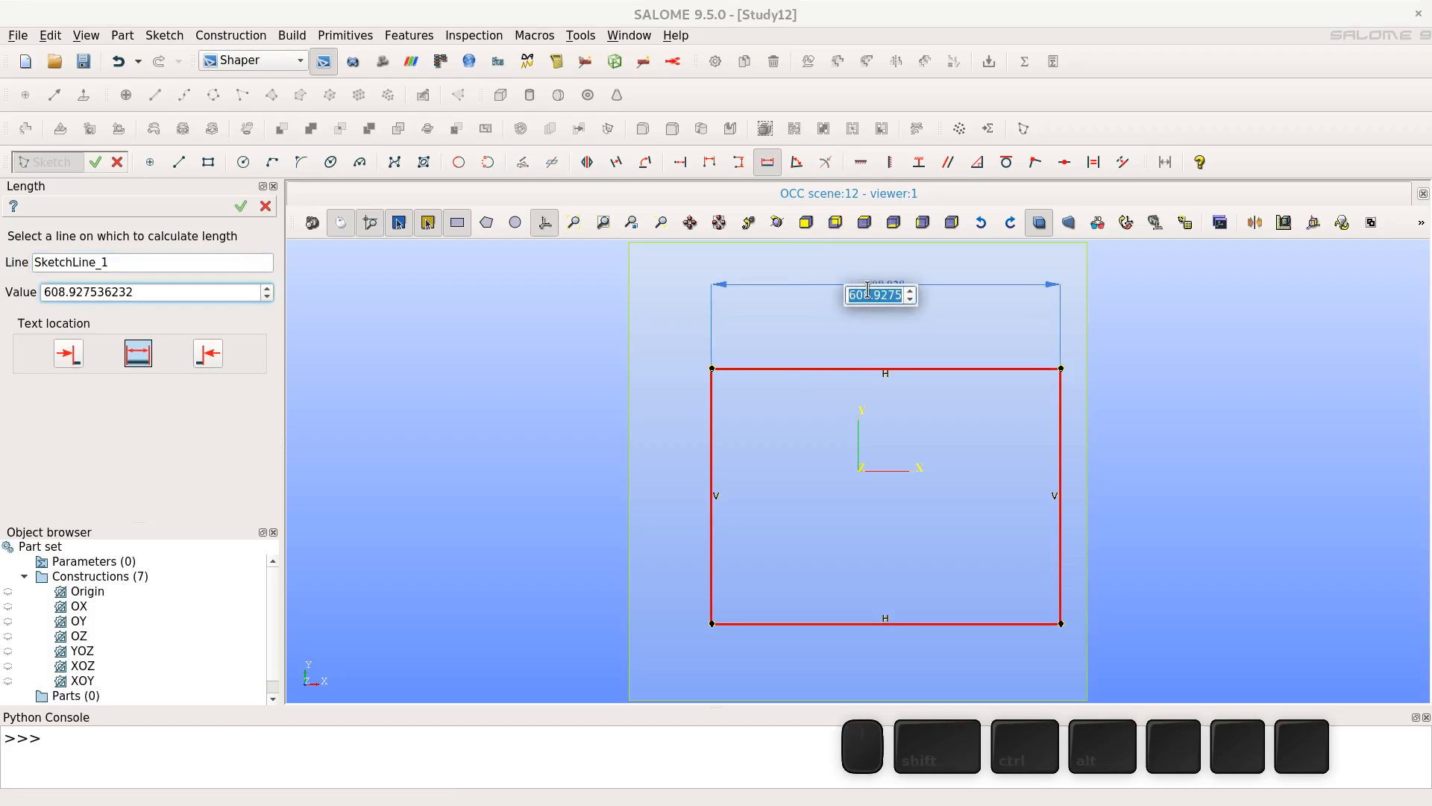
text(100)
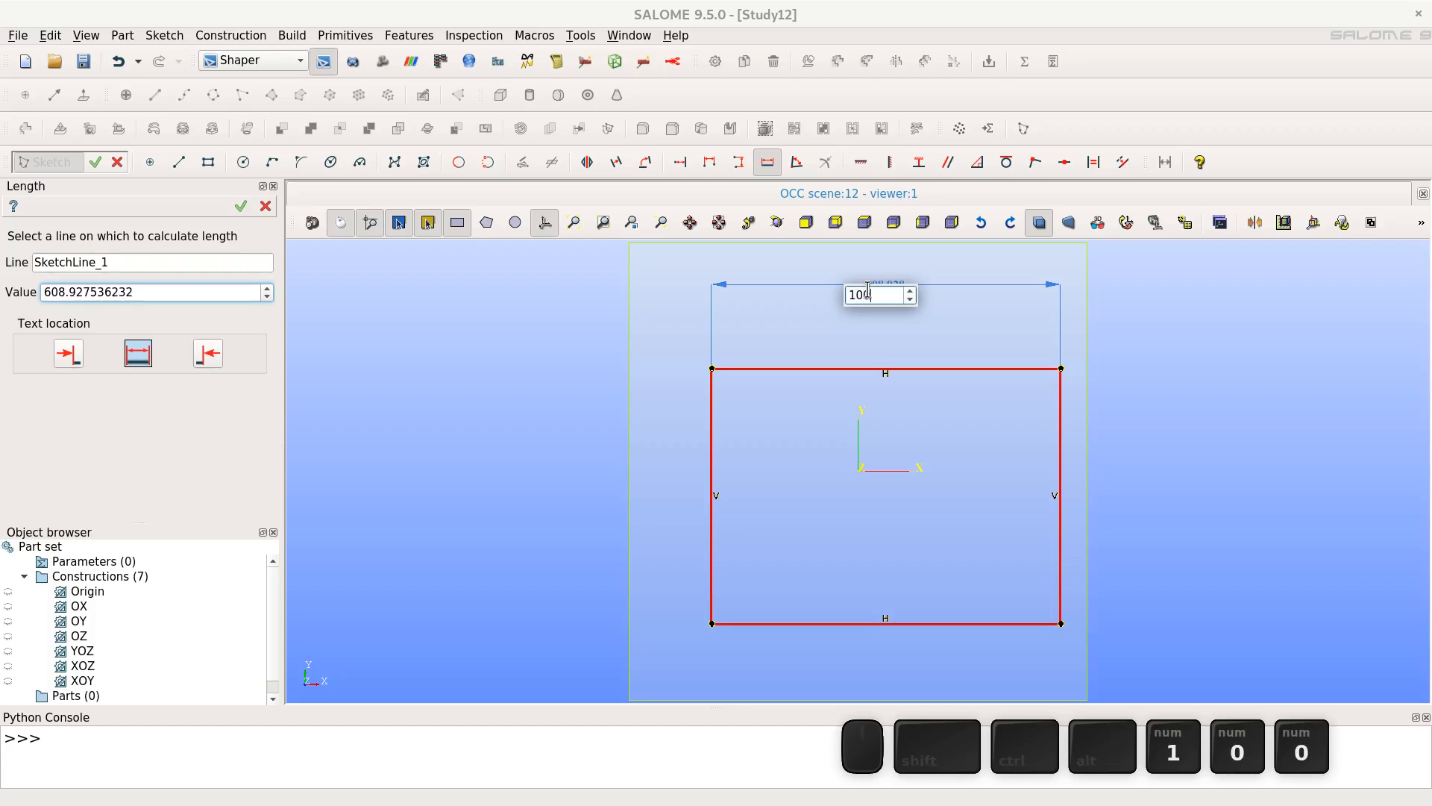
key(Return)
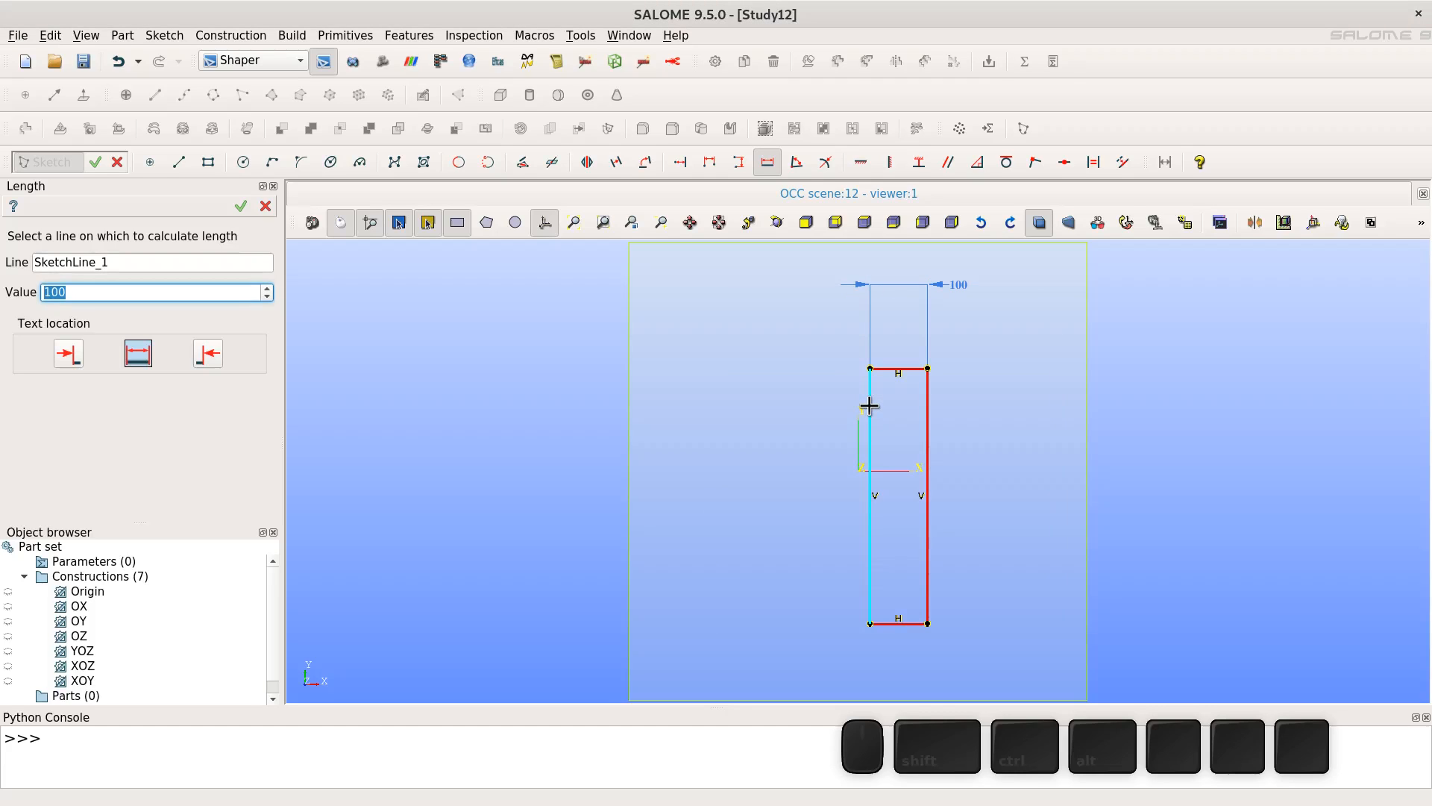
- Constrain the rectangle's left edge length to 100 and close the Length tool
click(869, 431)
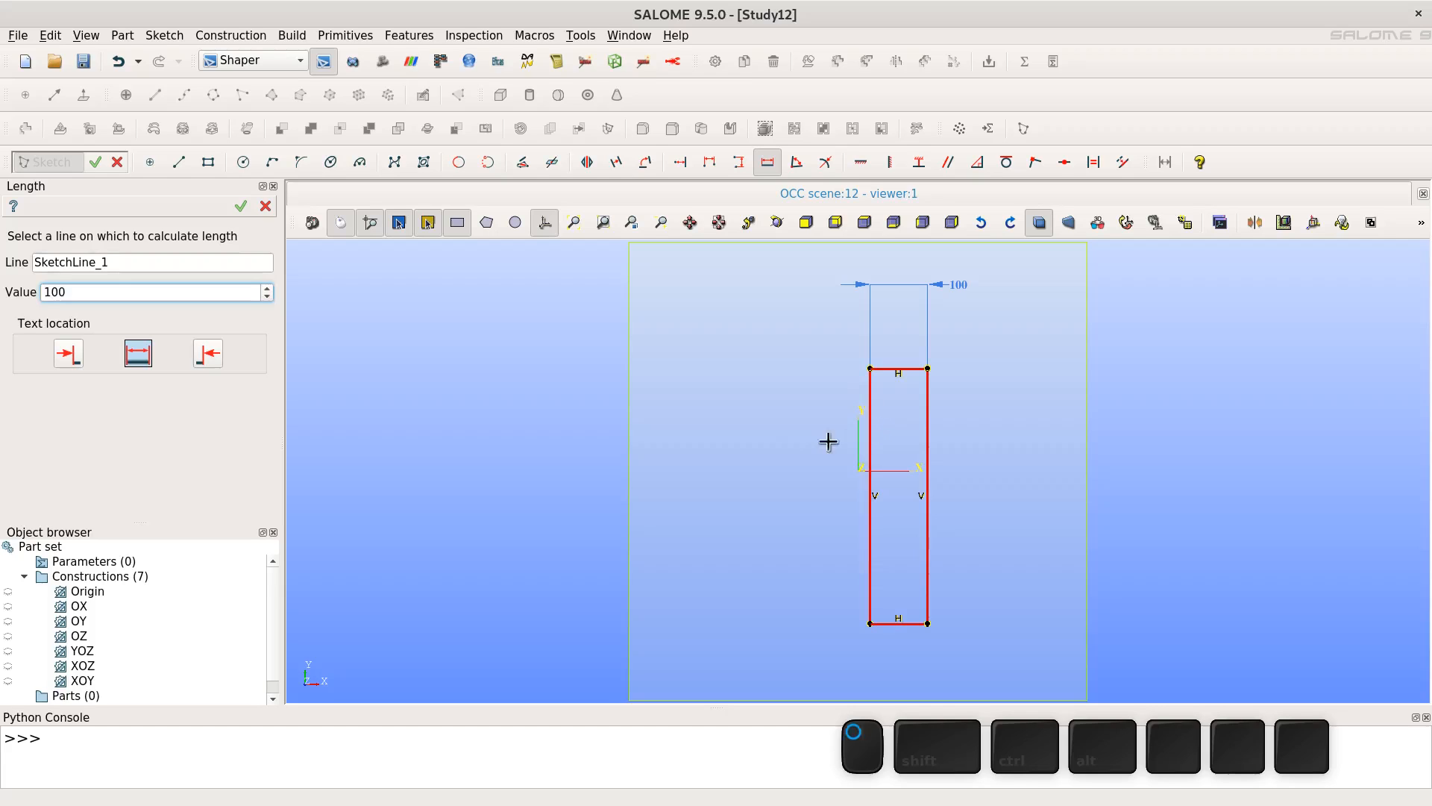
click(871, 445)
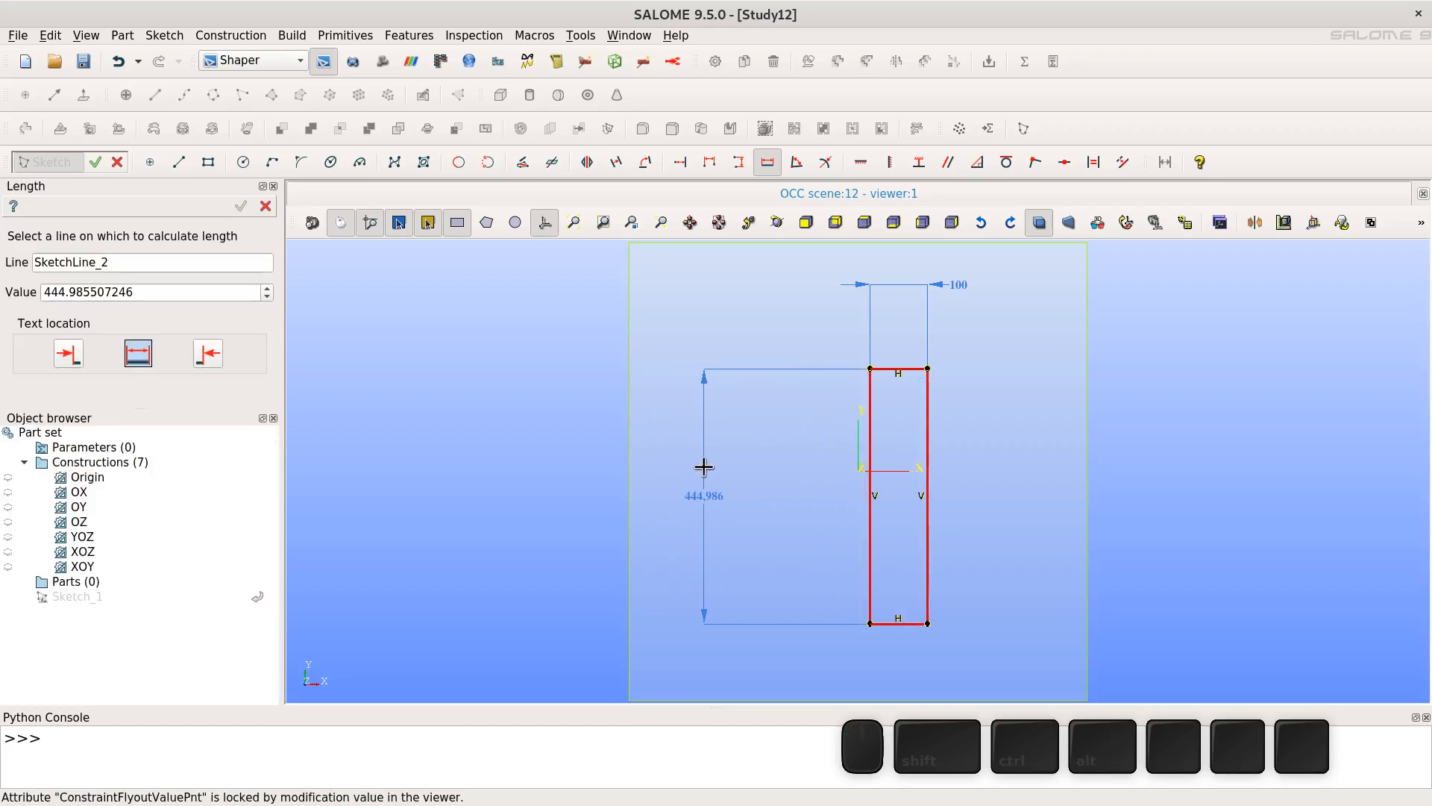
click(697, 498)
text(100)
key(KP_Enter)
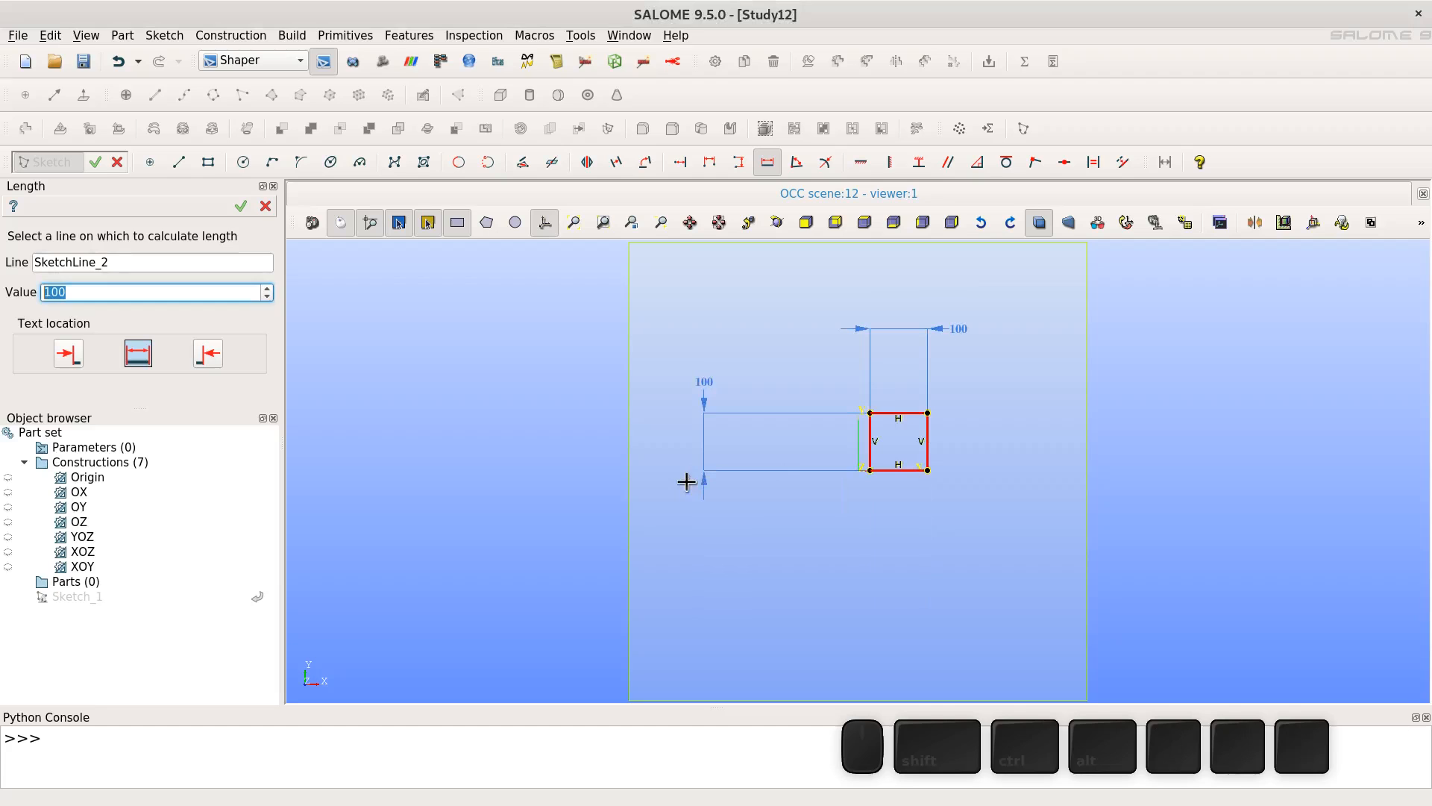
click(242, 206)
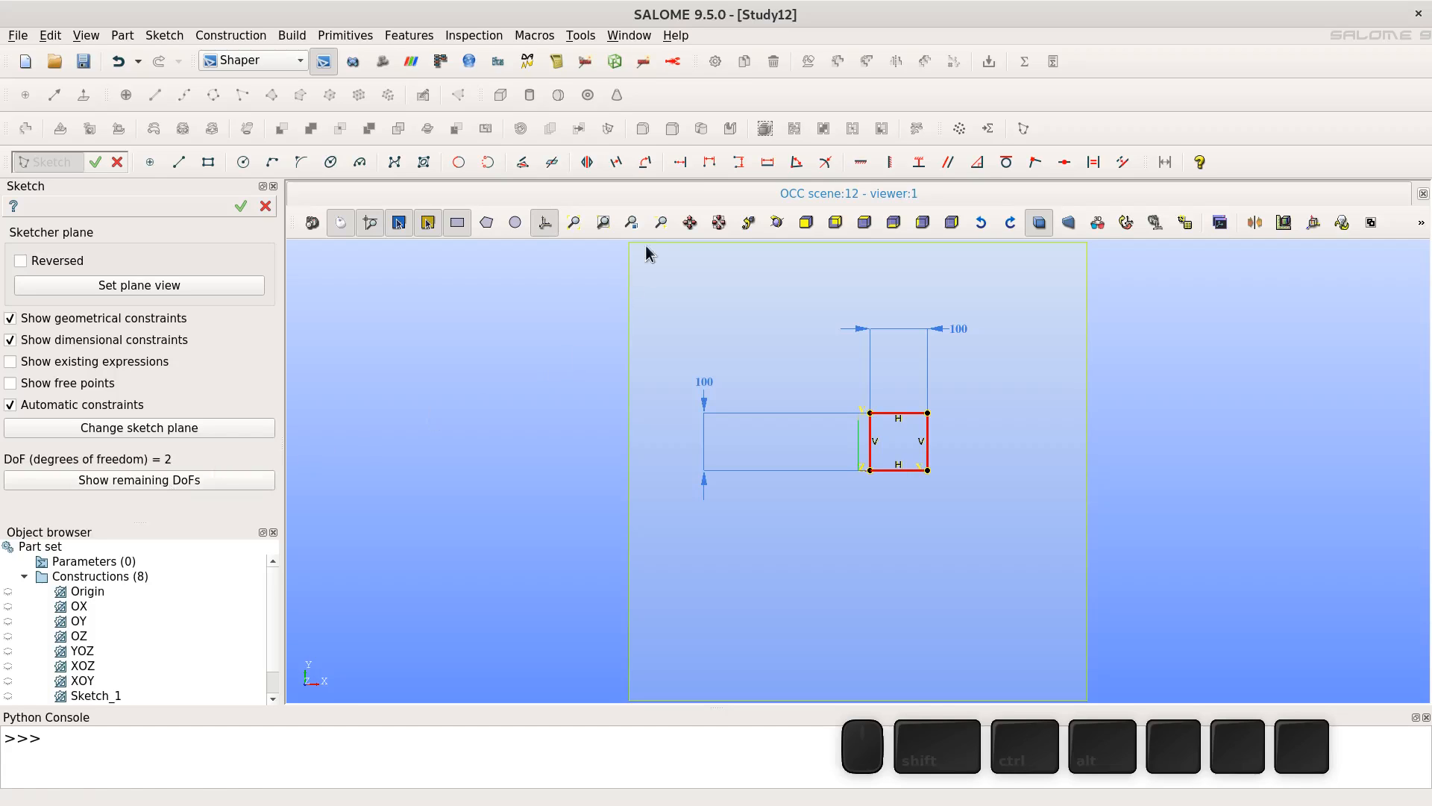
- Add a Distance constraint of 50 between the vertical axis and the rectangle's top-right corner
click(681, 164)
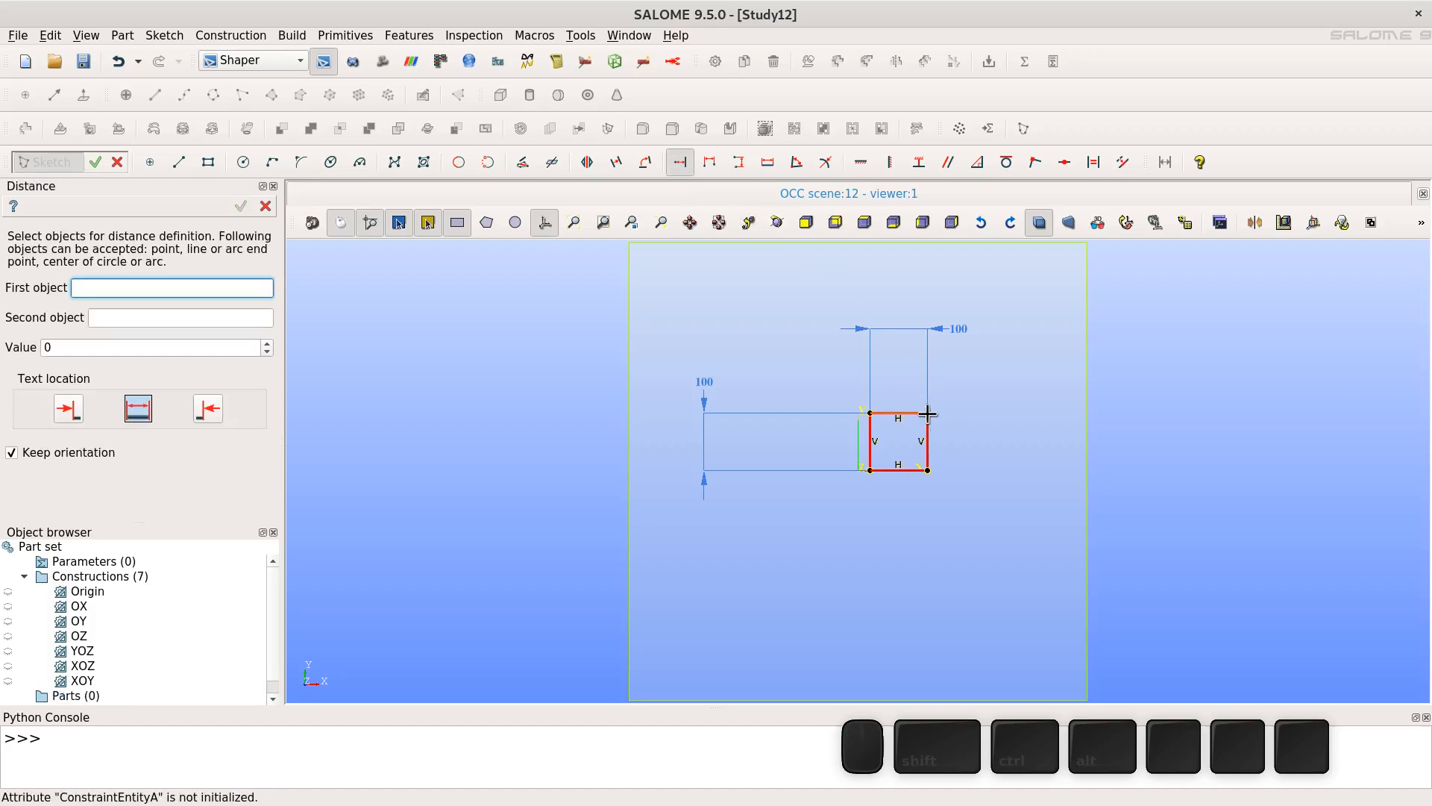
click(860, 435)
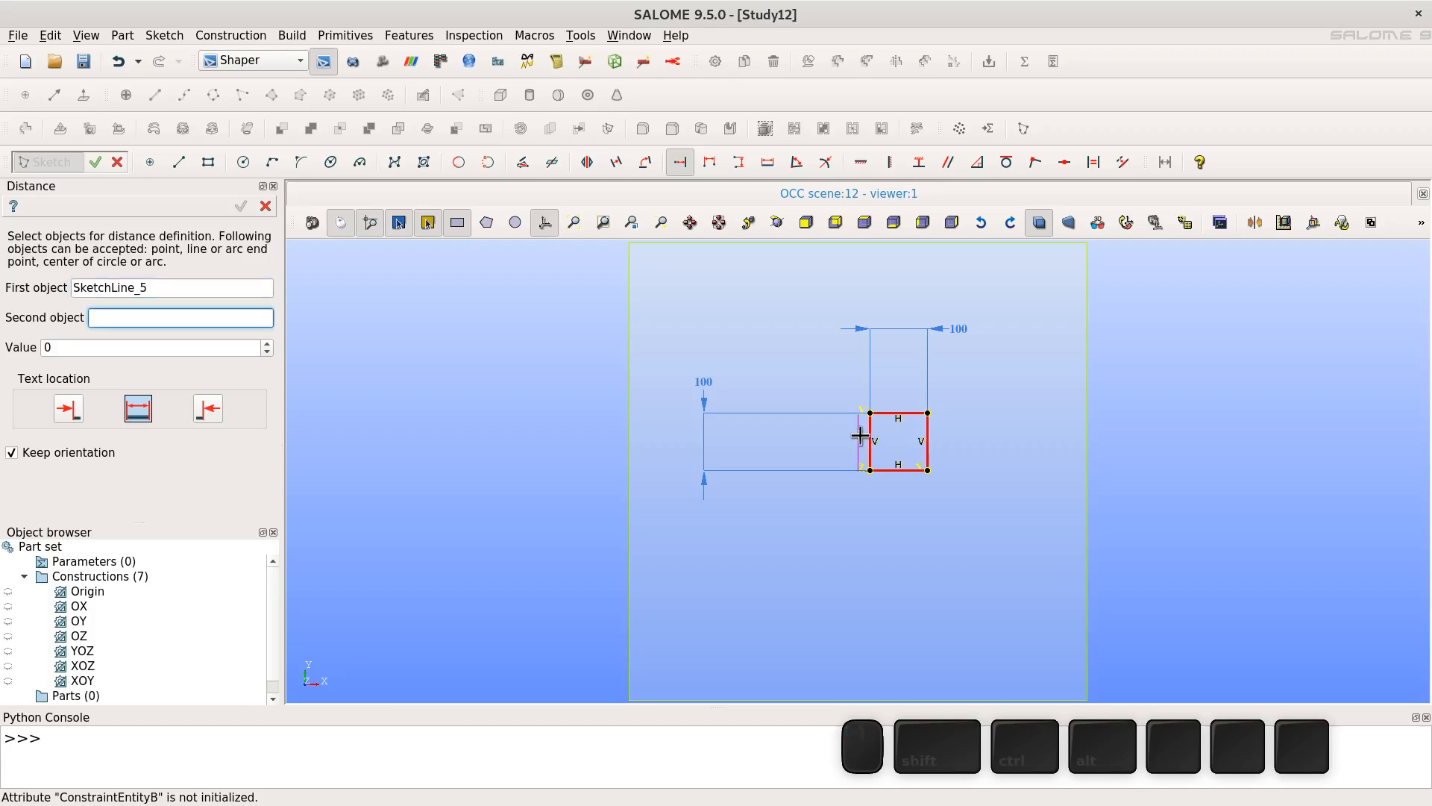
click(857, 433)
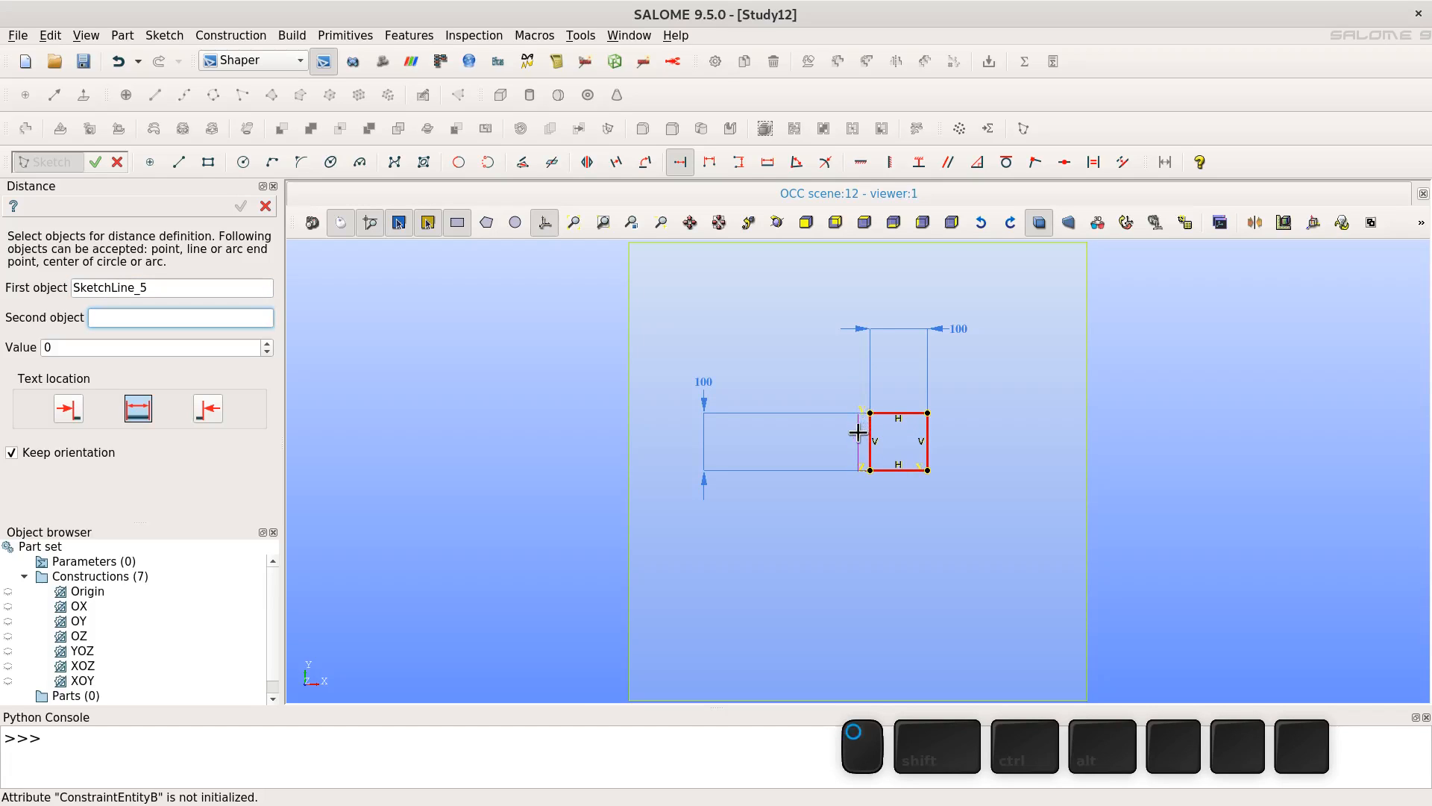
click(926, 413)
click(886, 281)
text(50)
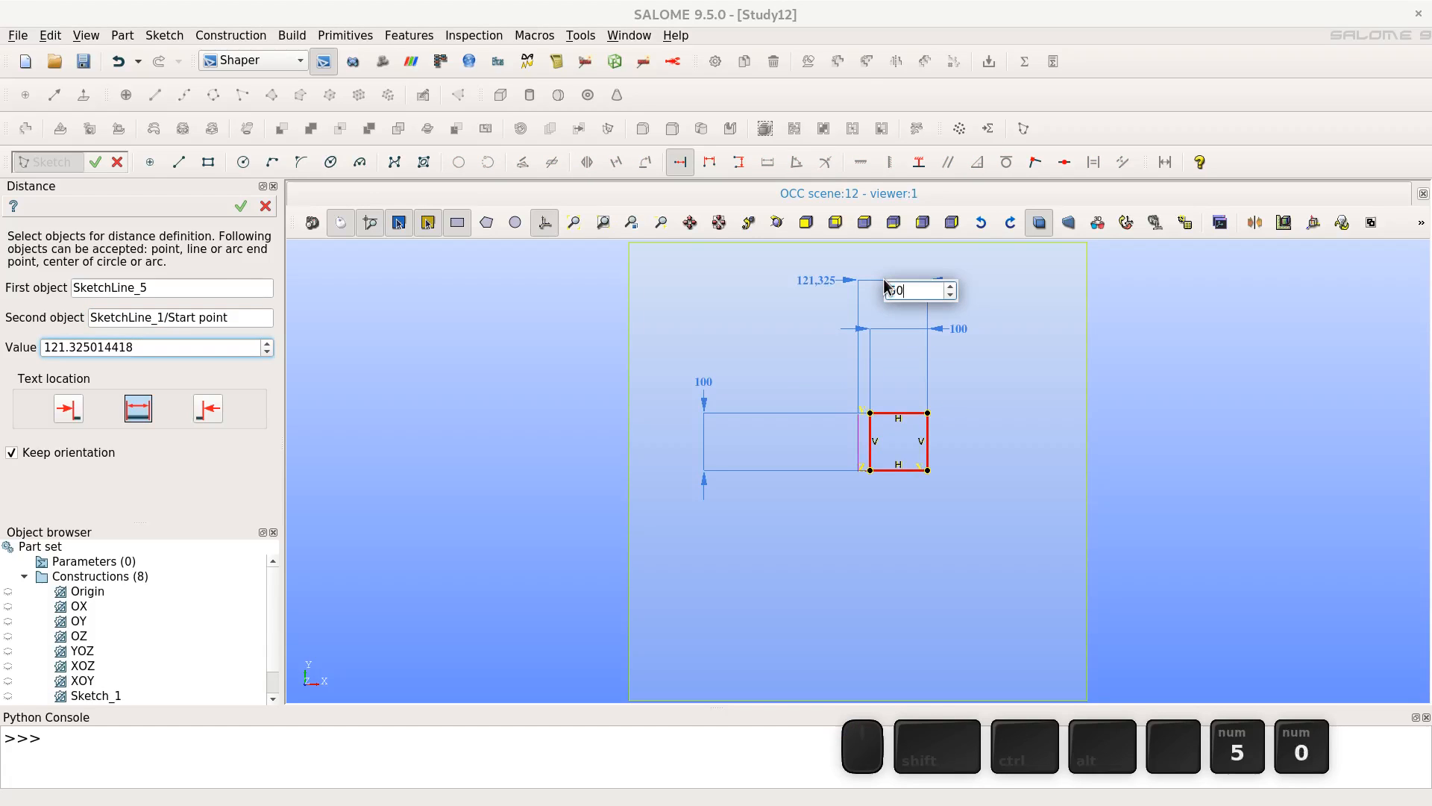
key(Return)
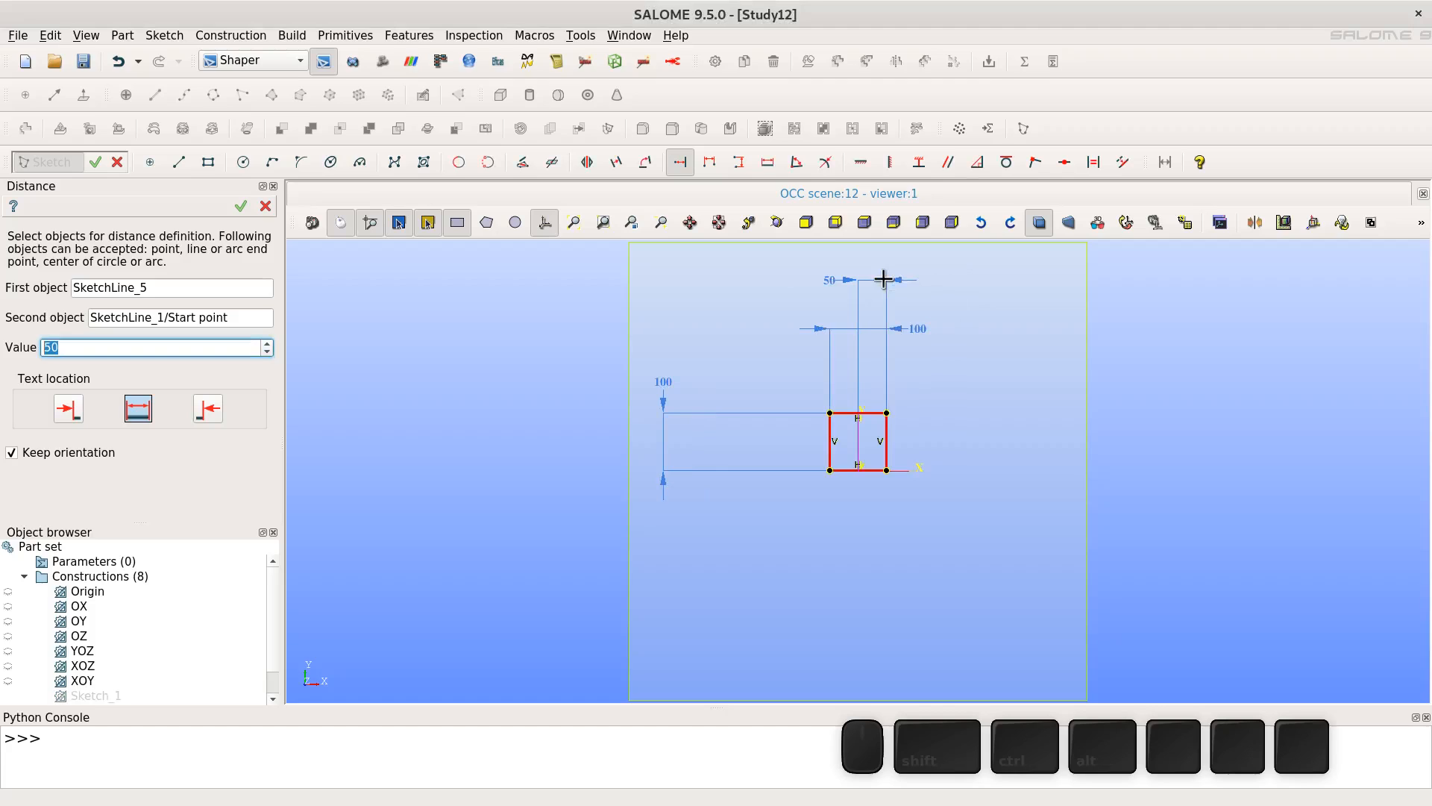
- Add a Distance constraint of 50 between the same corner and the horizontal axis, then finish the sketch
click(886, 408)
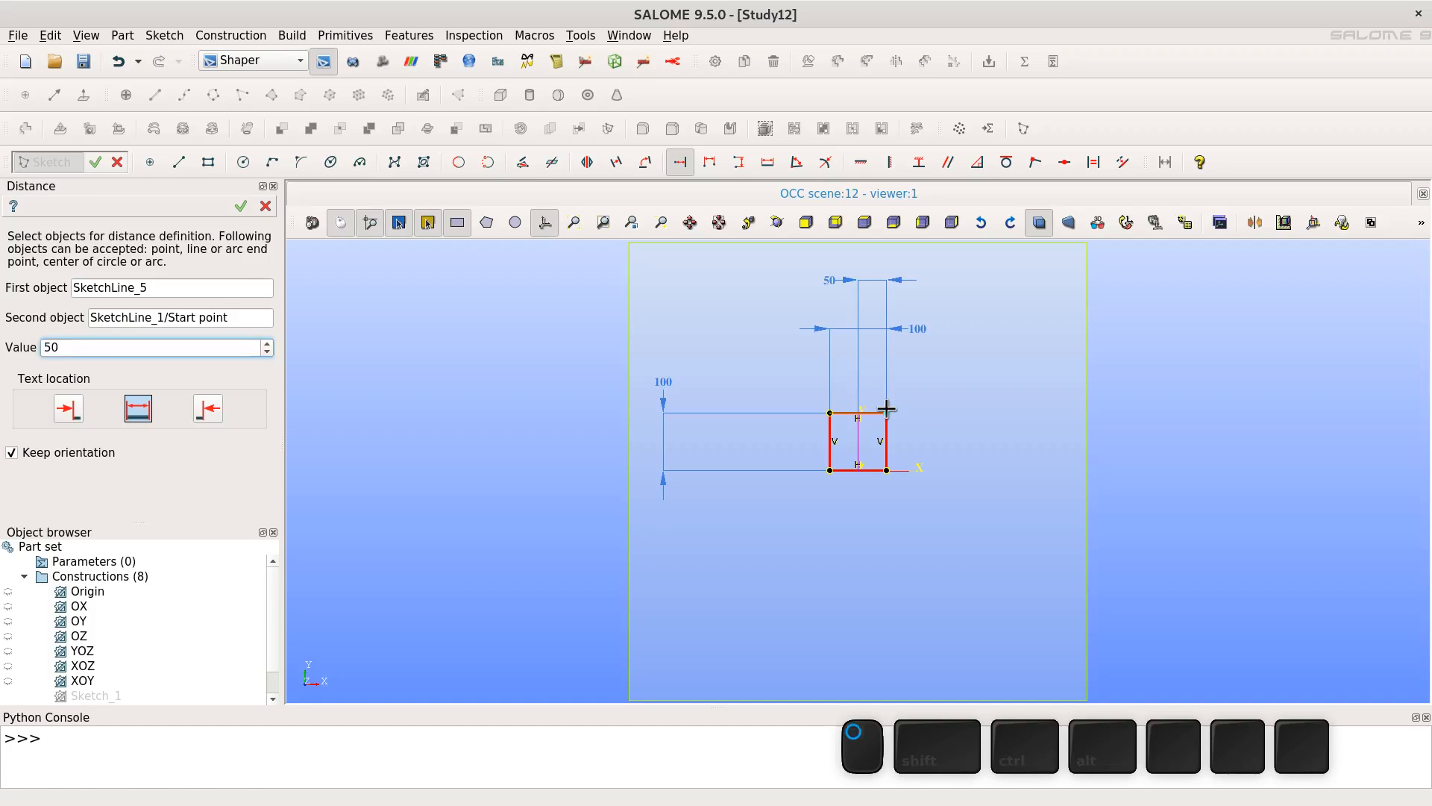
click(910, 469)
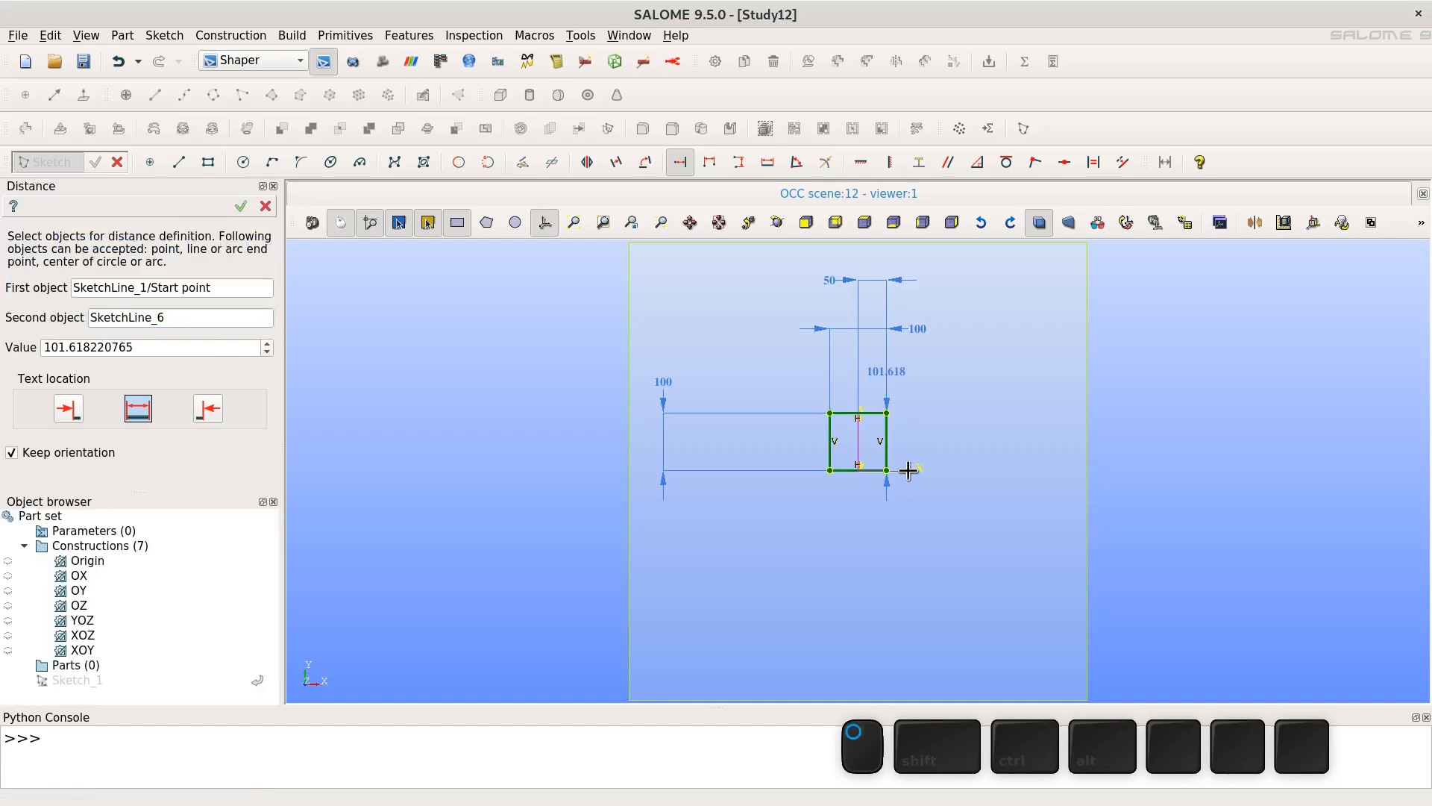
click(968, 440)
text(50)
key(Return)
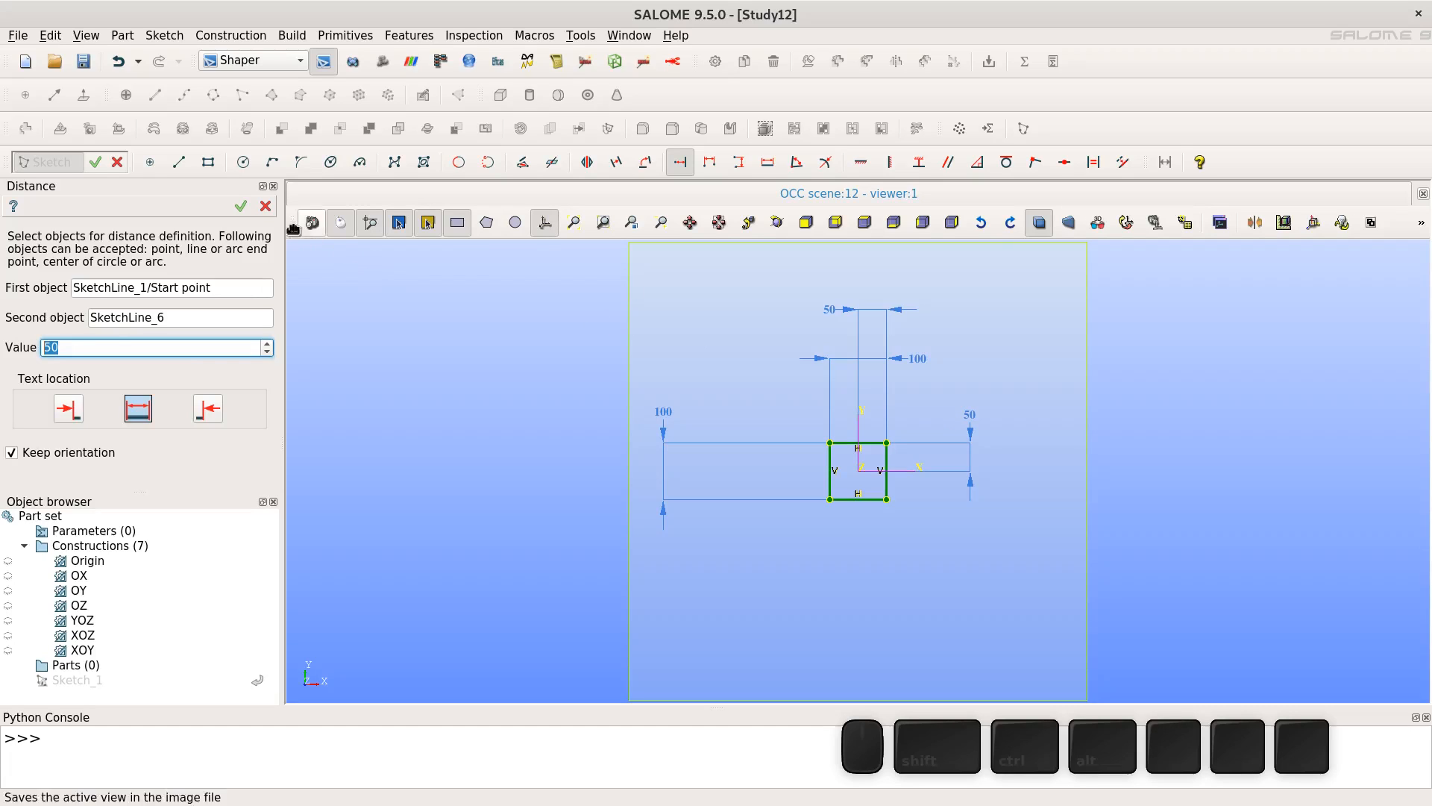
click(242, 207)
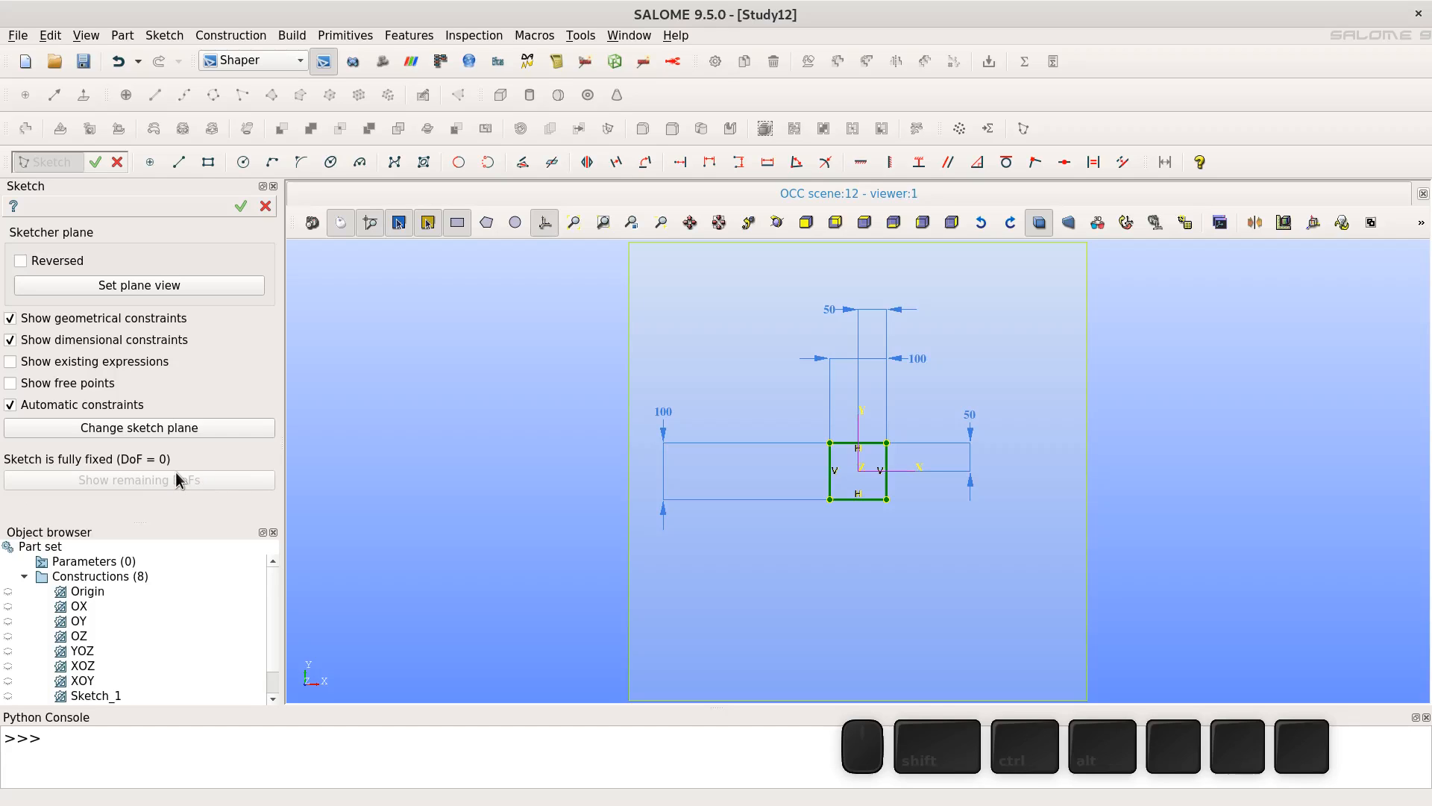
click(241, 207)
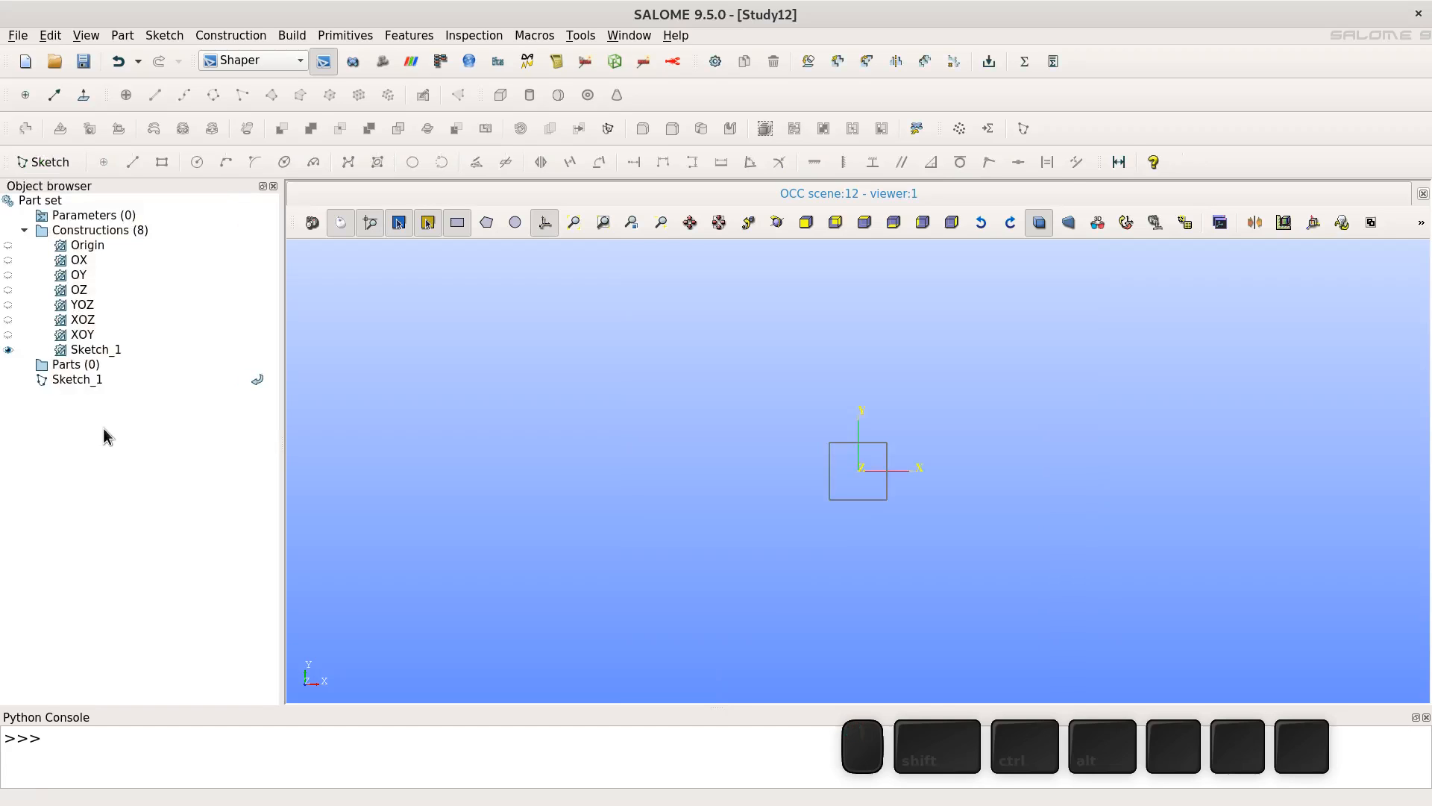
- Create a new part for the sketch
click(88, 384)
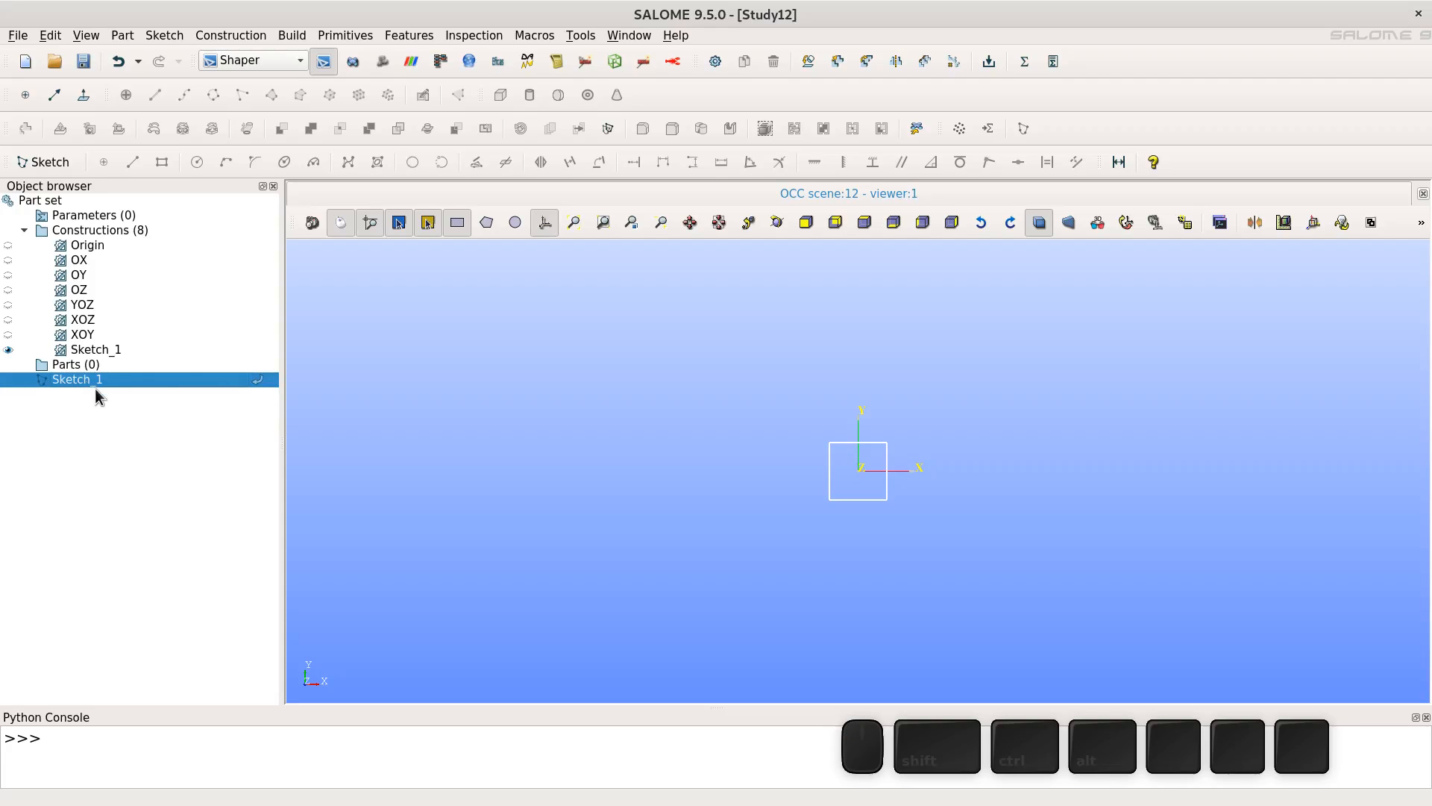
click(124, 39)
click(138, 51)
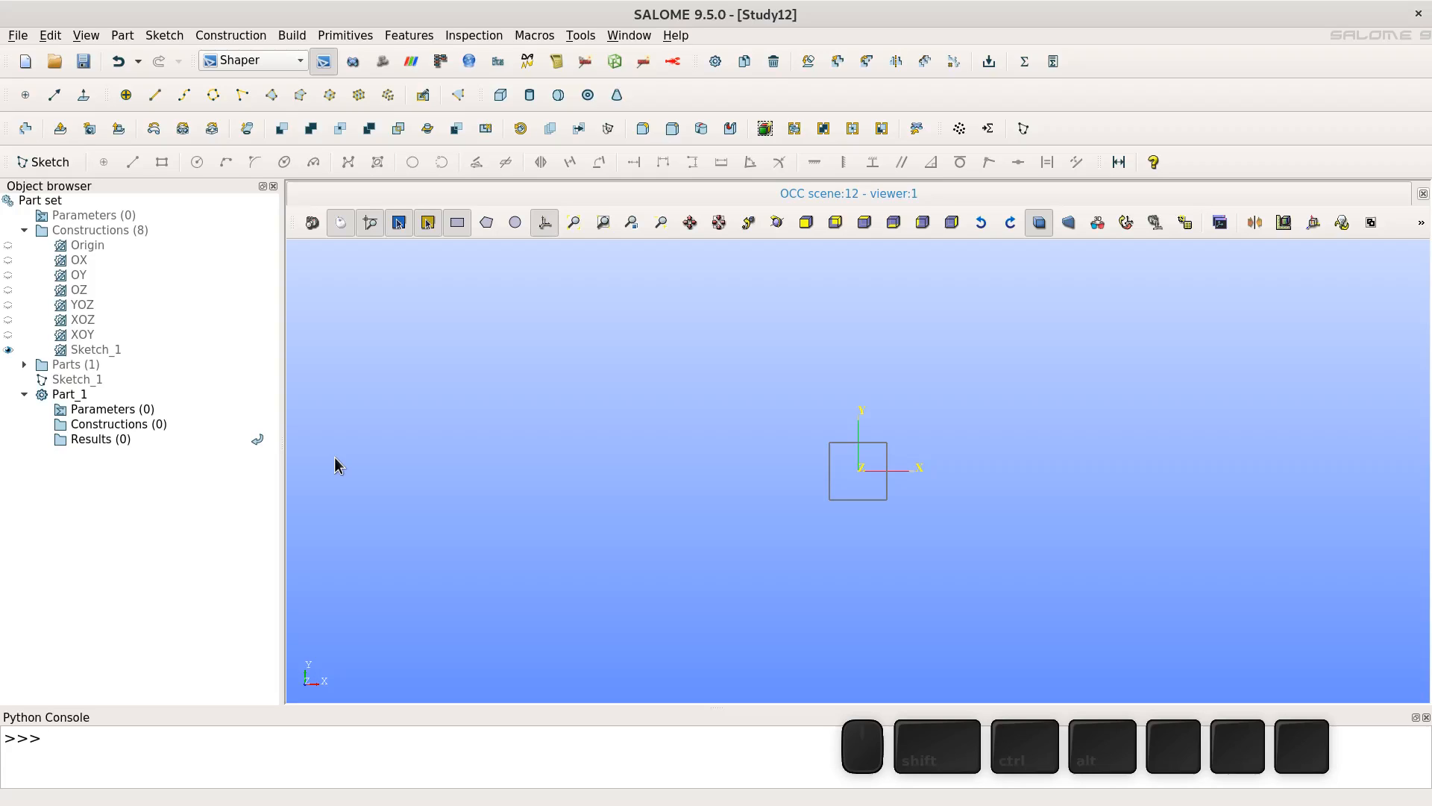
- Extrude the square sketch face 10 along its base normal
click(60, 131)
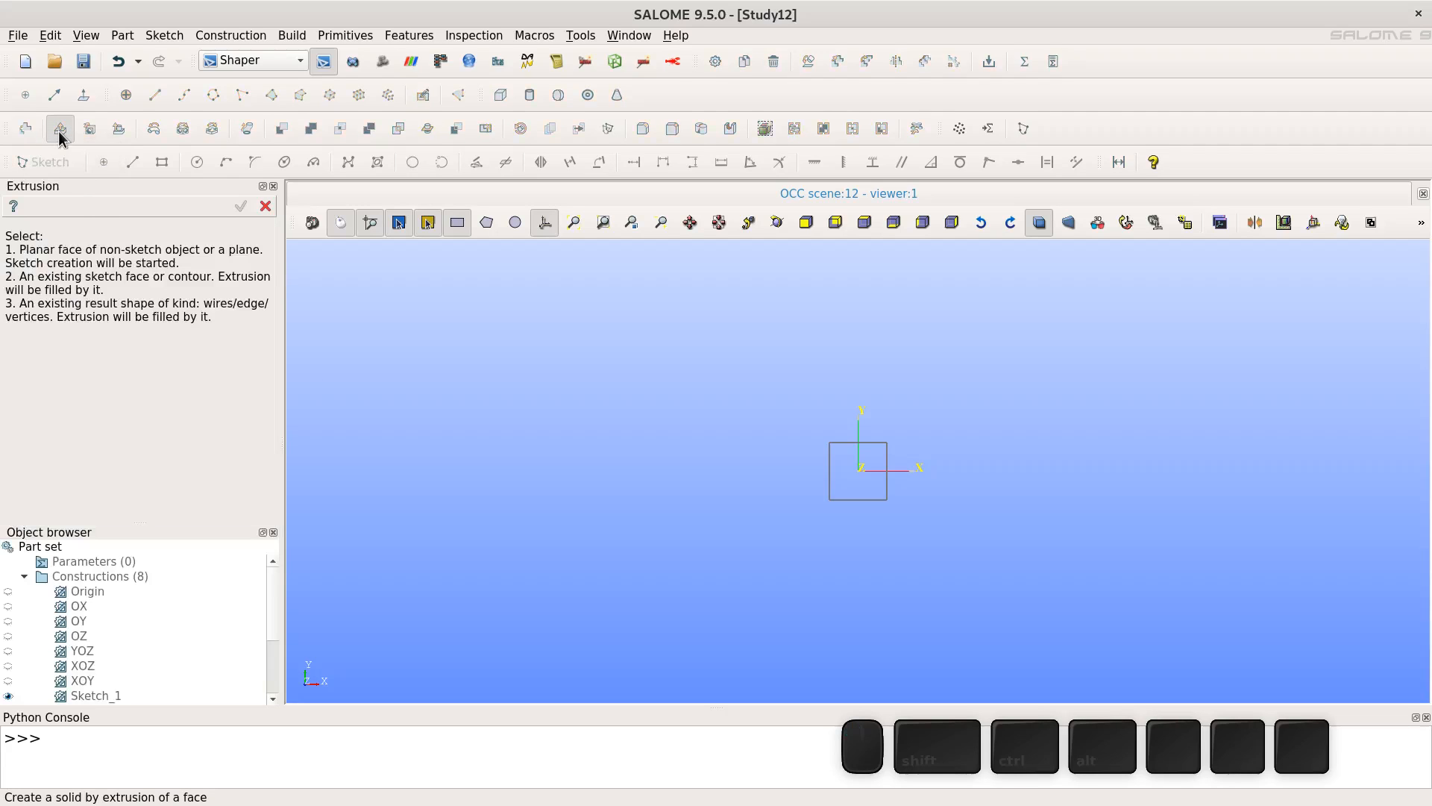
click(846, 476)
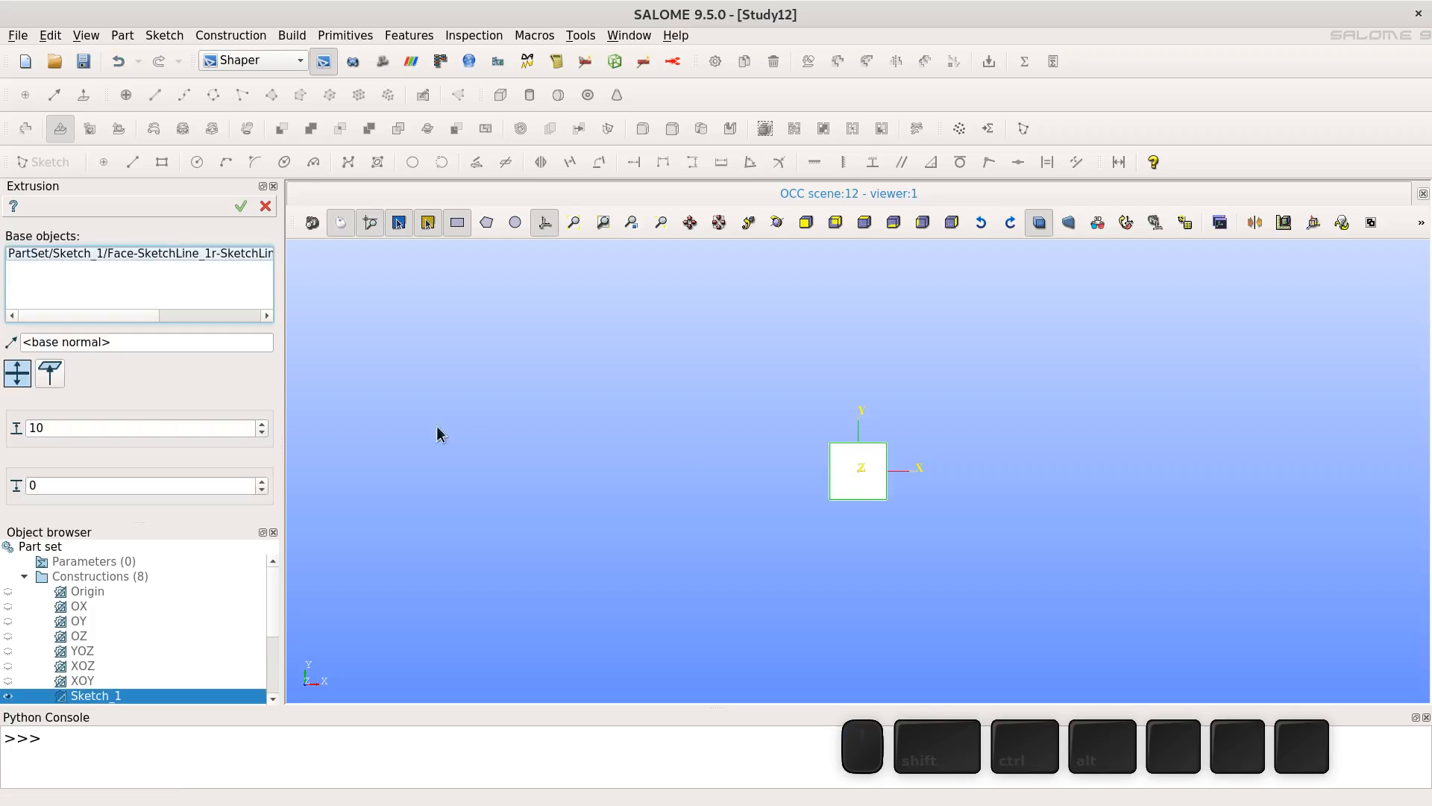
click(575, 224)
click(775, 224)
mouse_move(858, 435)
mouse_down()
mouse_move(1070, 537)
mouse_move(1196, 522)
mouse_move(984, 448)
mouse_move(737, 437)
mouse_up()
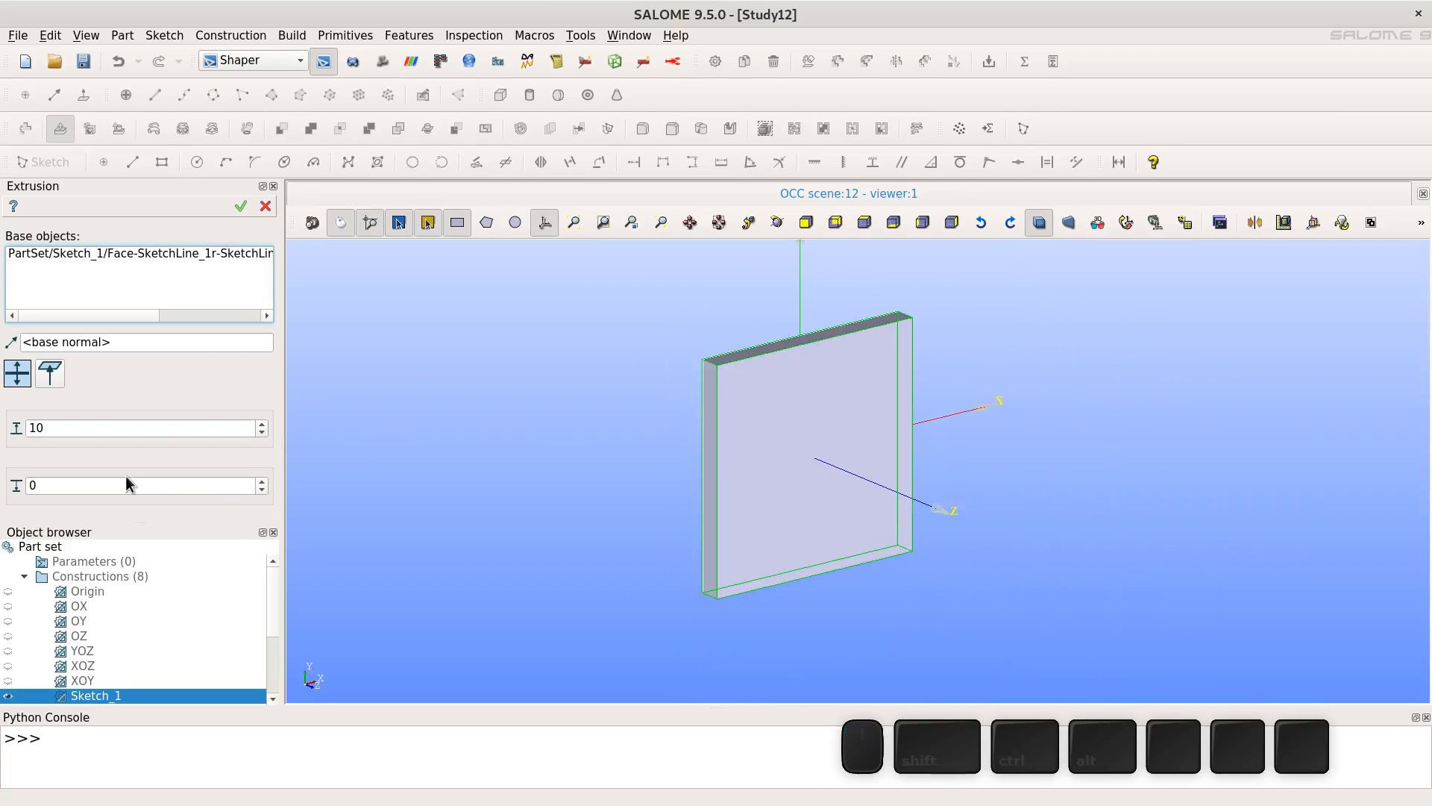
click(241, 207)
- Create a face group named sliding_wall containing the plate's top narrow face
click(777, 222)
mouse_move(733, 335)
mouse_down()
mouse_move(1116, 371)
mouse_move(943, 384)
mouse_move(672, 371)
mouse_move(974, 355)
mouse_move(1233, 447)
mouse_move(713, 323)
mouse_move(826, 333)
mouse_move(836, 354)
mouse_move(815, 321)
mouse_move(732, 342)
mouse_move(743, 357)
mouse_up()
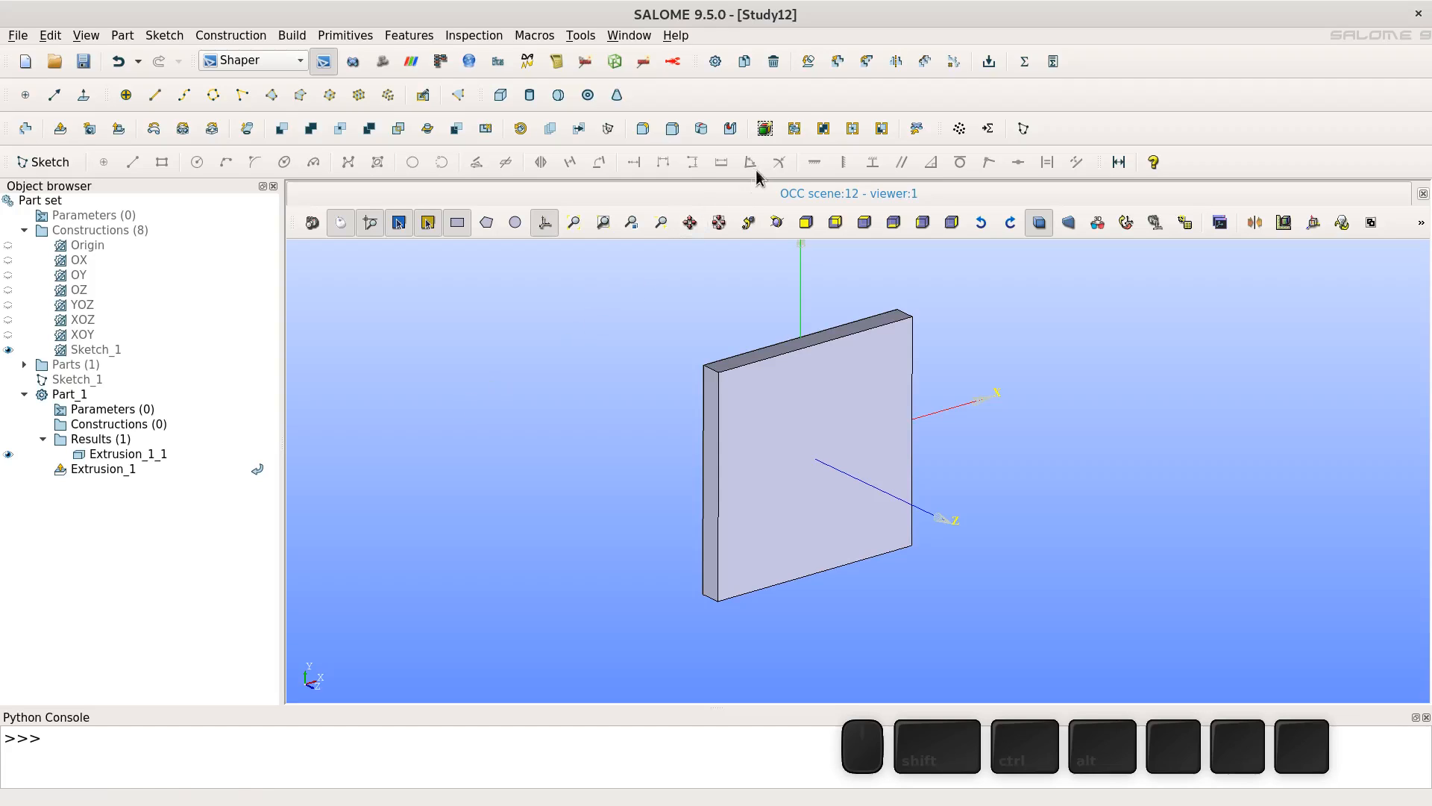
click(792, 129)
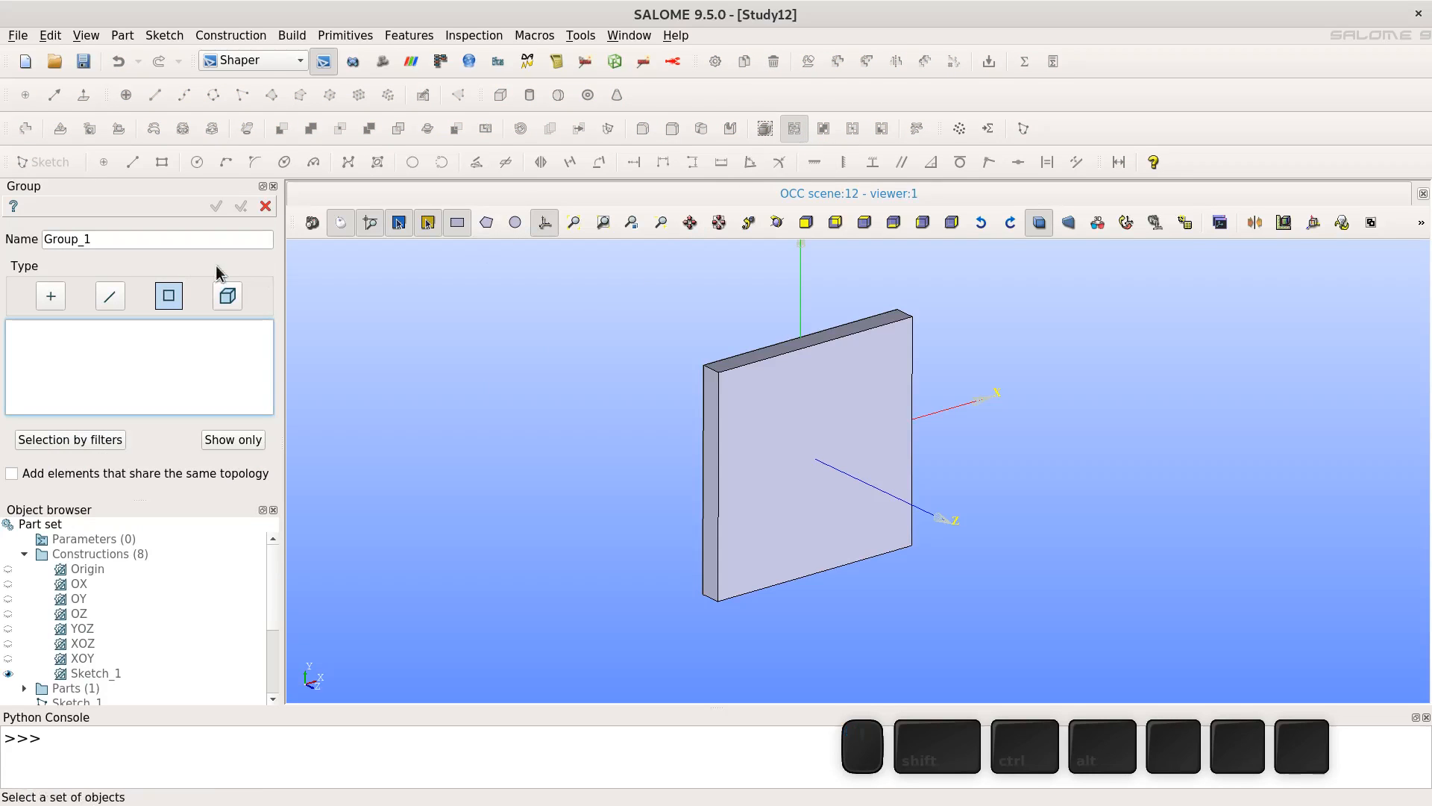
double_click(178, 239)
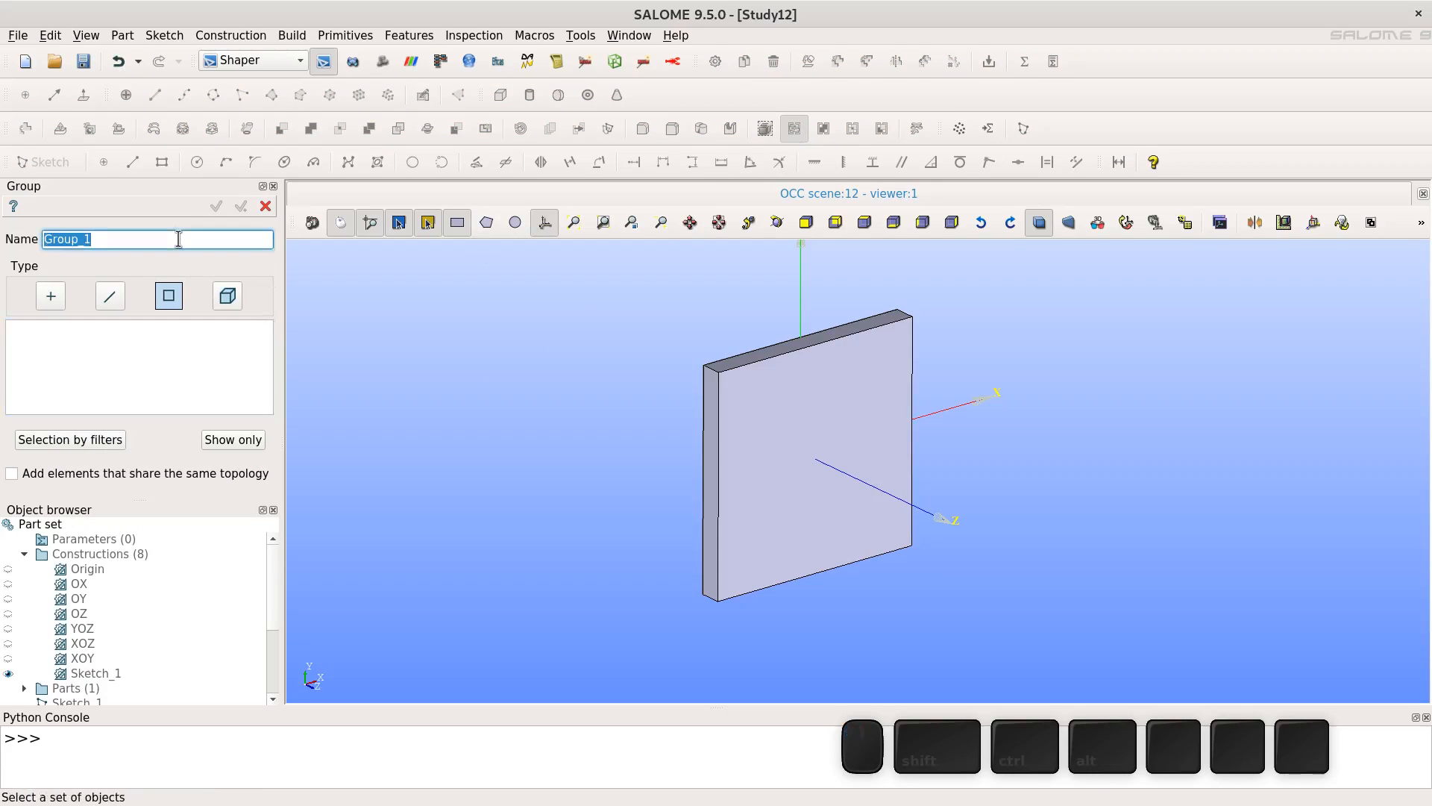
text(sliding)
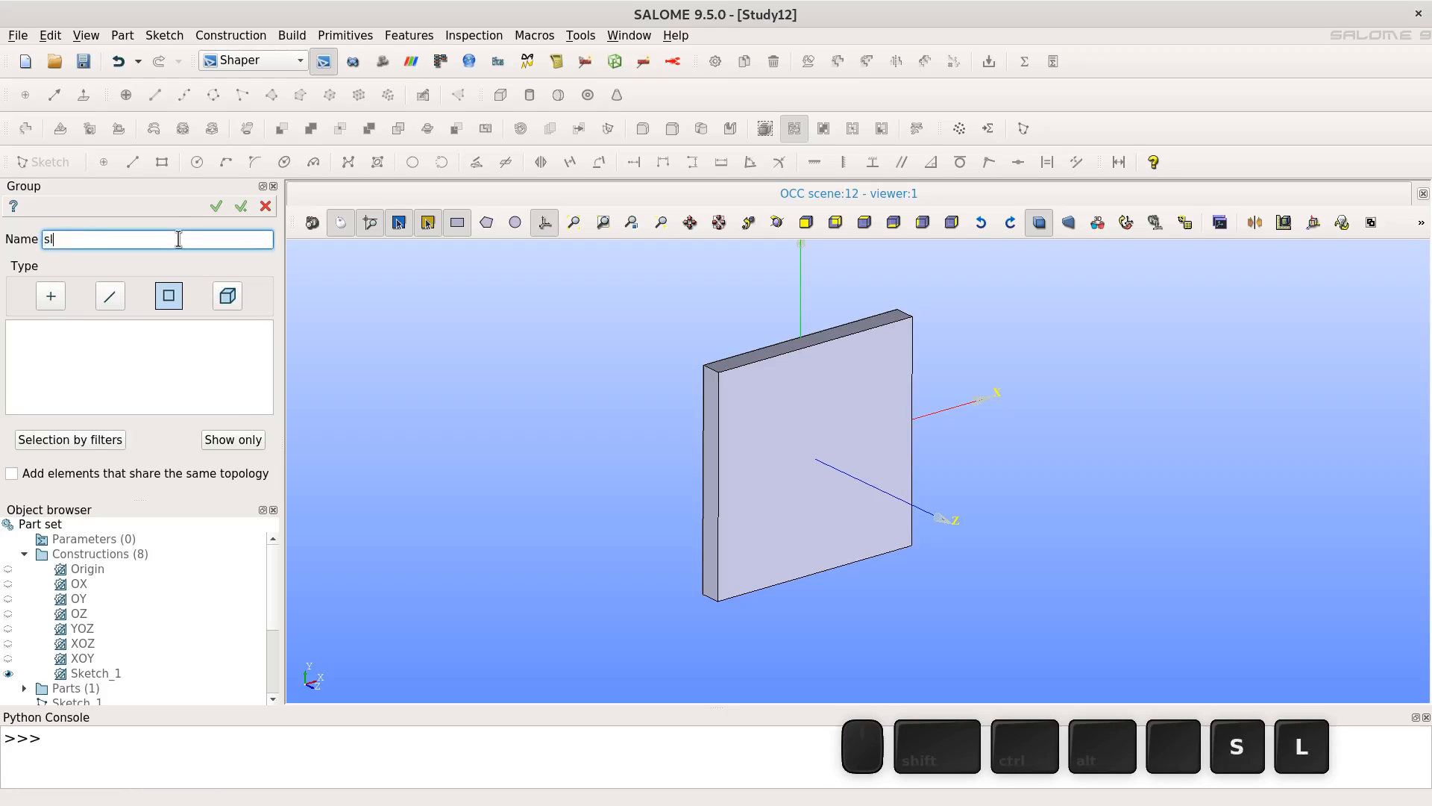
text(wall)
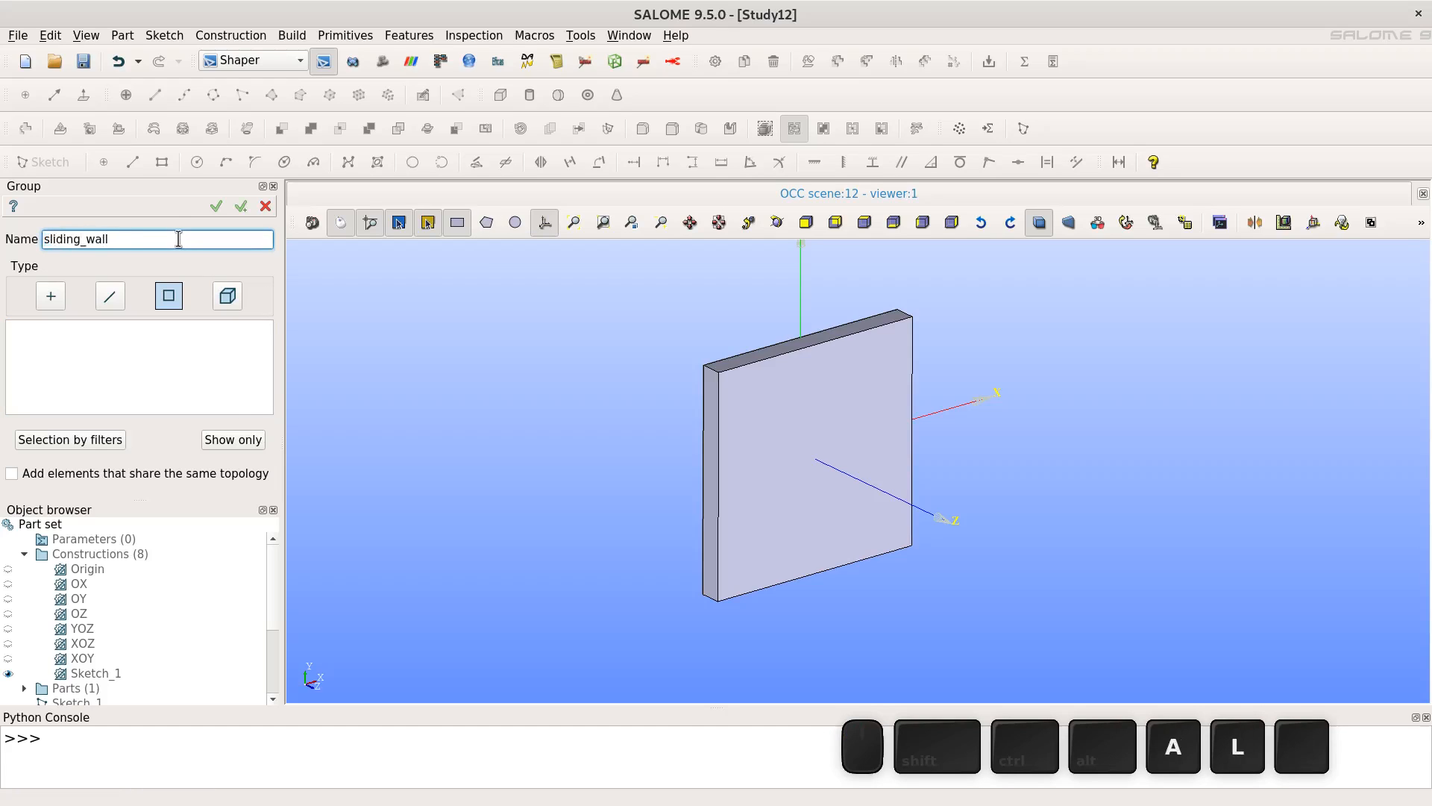
click(165, 295)
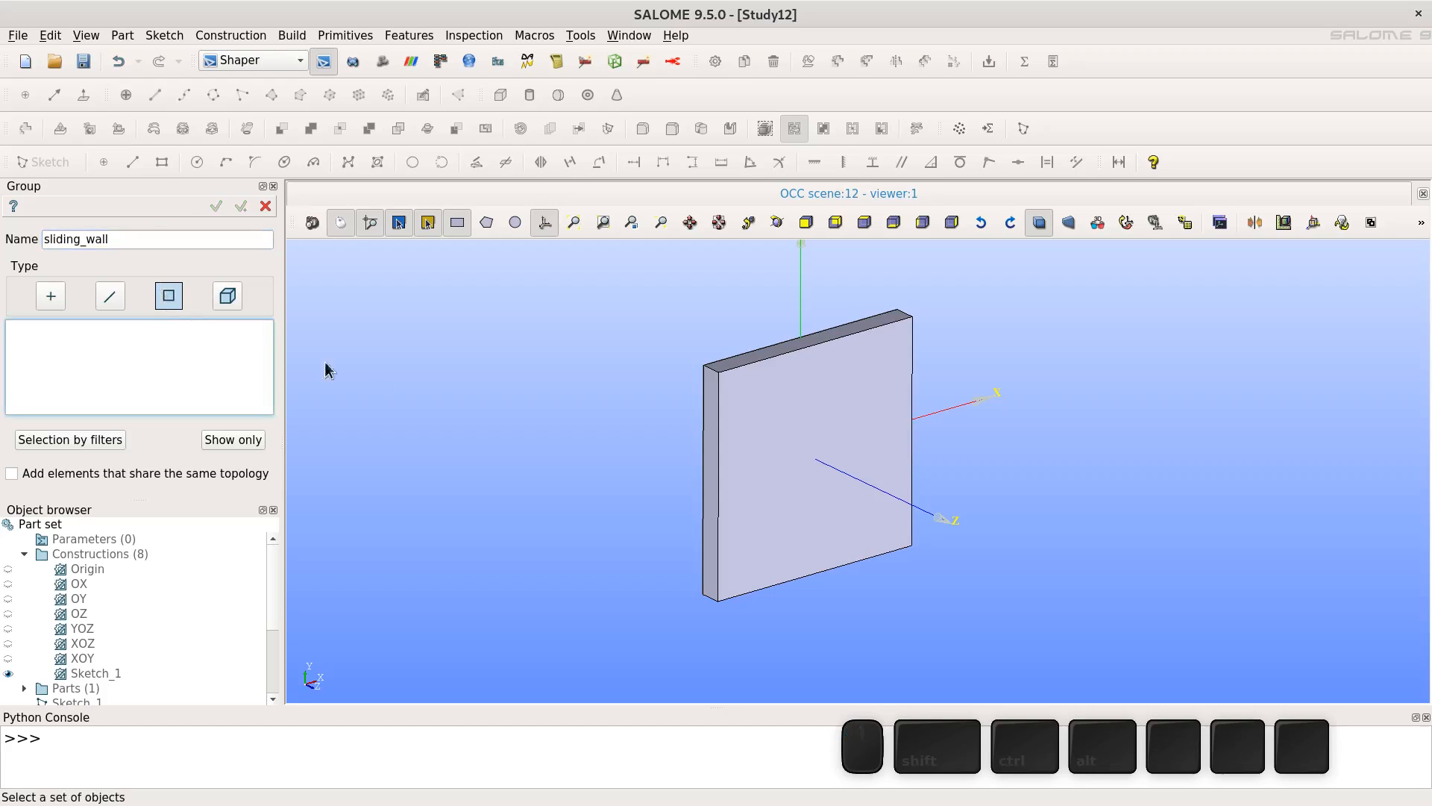
click(732, 368)
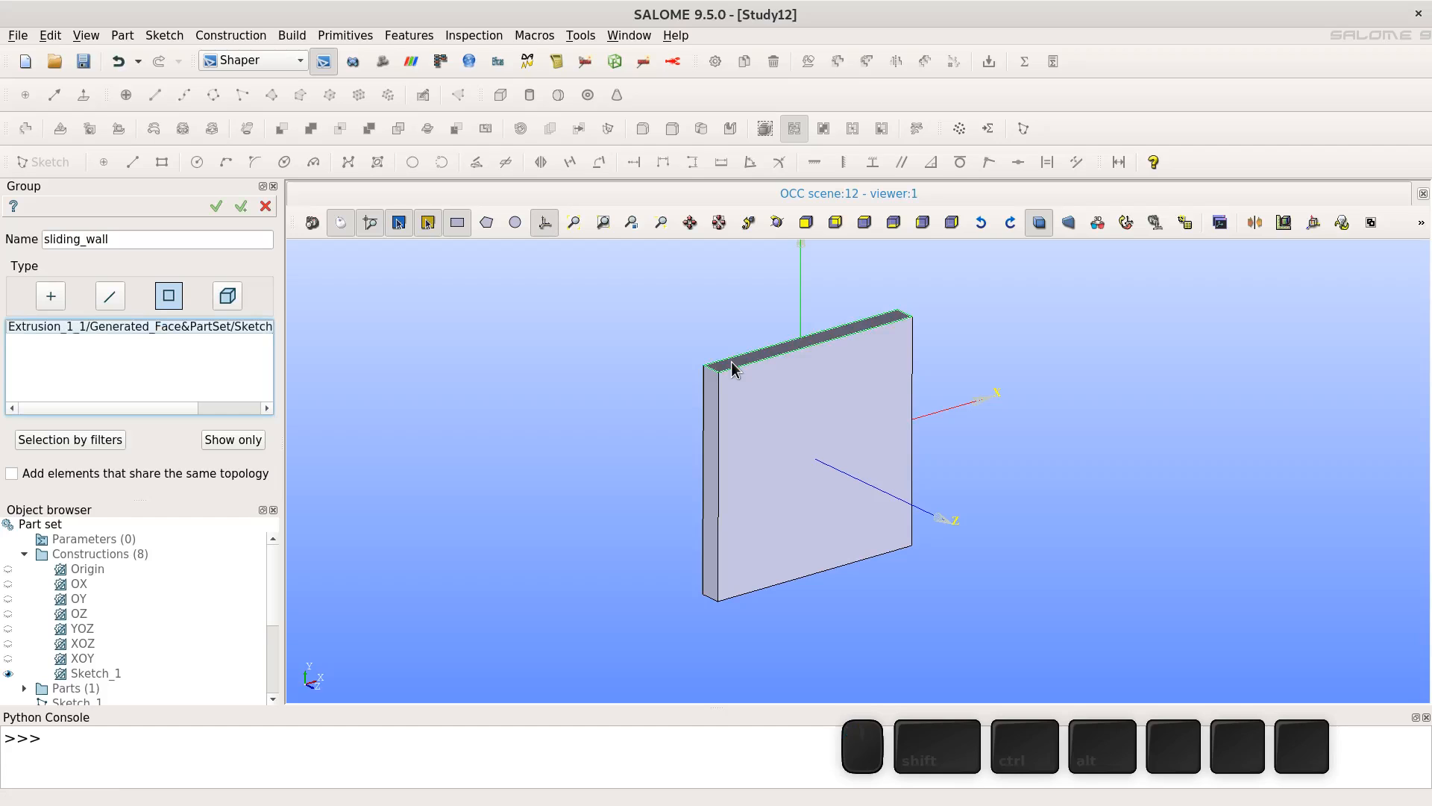
click(216, 207)
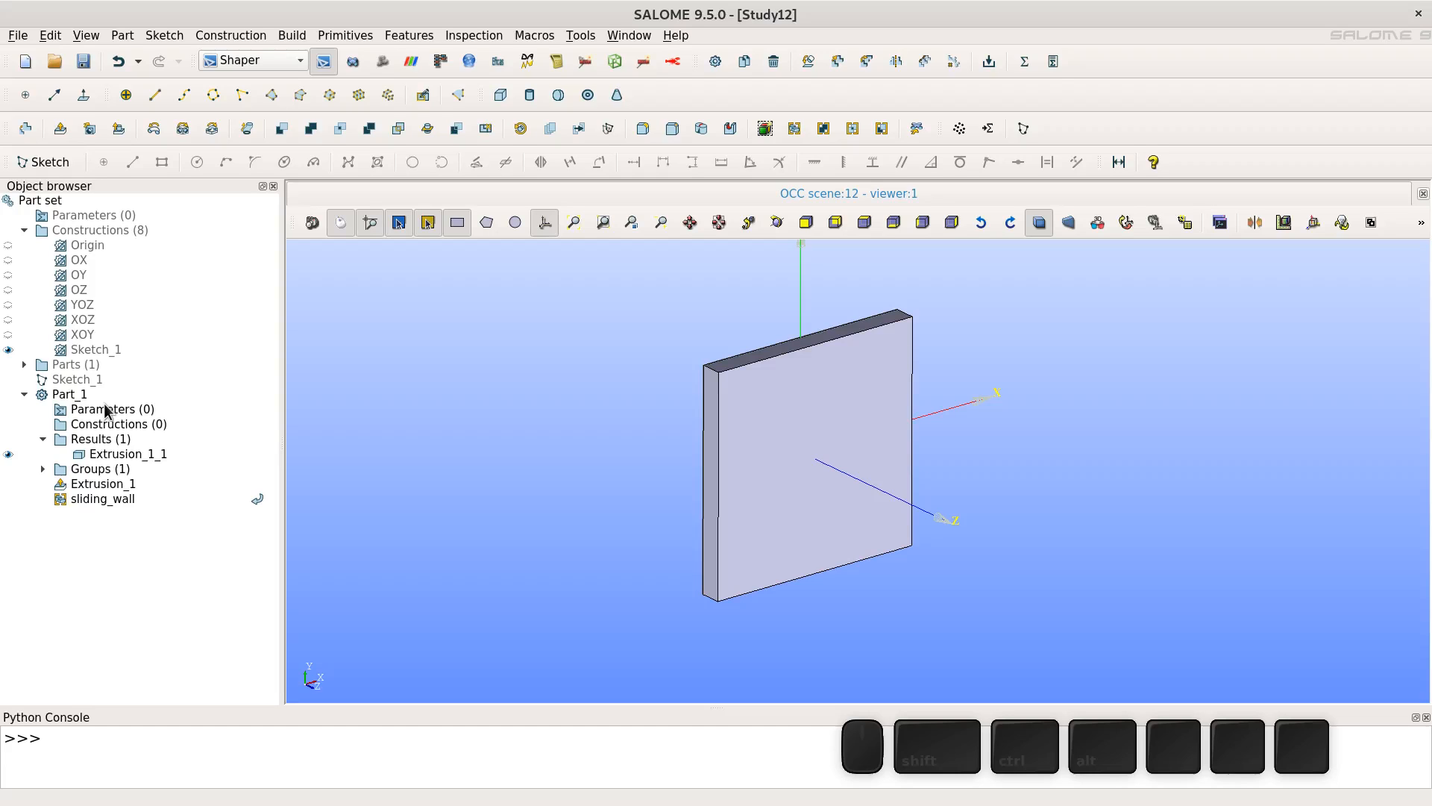
- Start another face group named fixed_wall and select the plate's left narrow side face
click(794, 129)
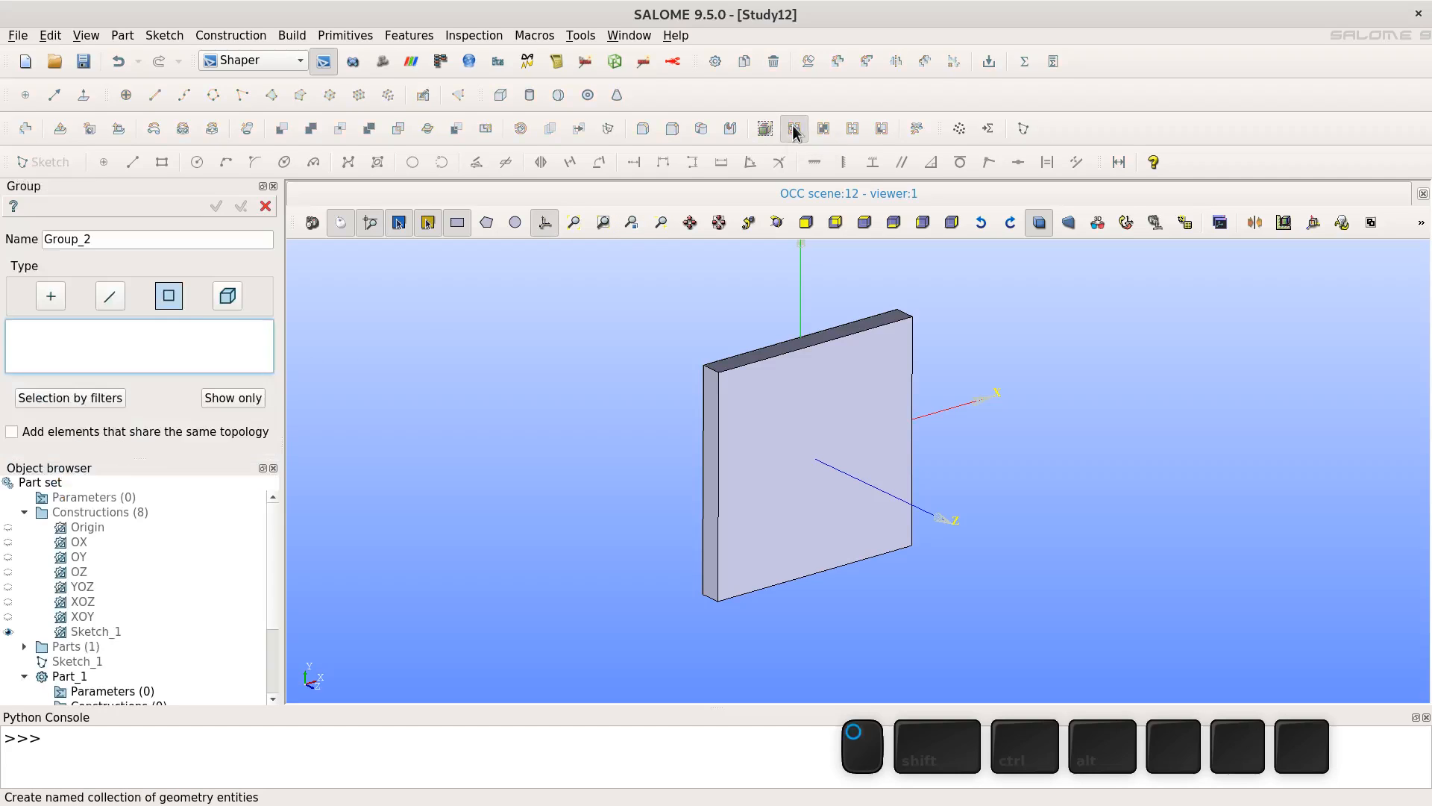
double_click(125, 241)
text(fi)
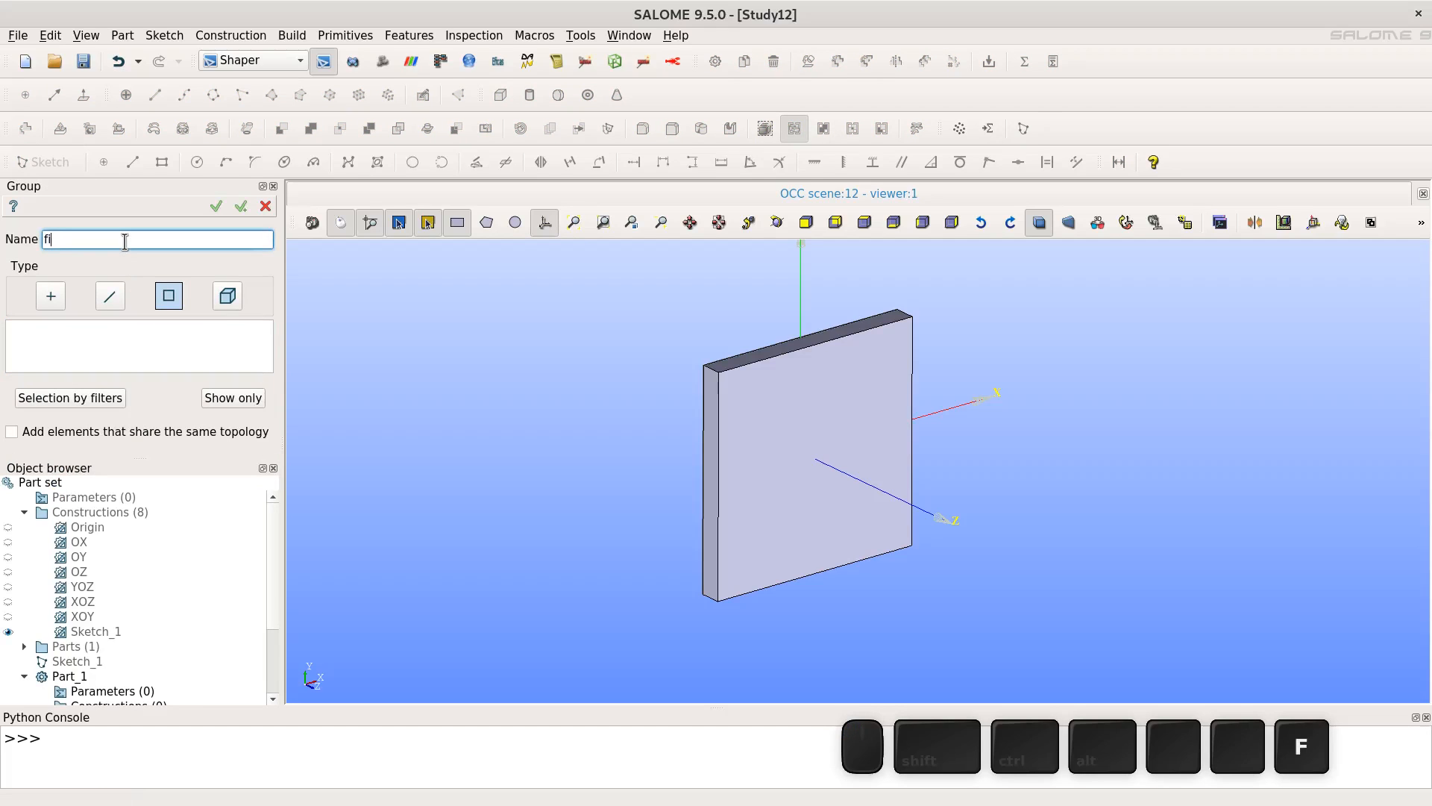
text(xed_wall)
click(168, 297)
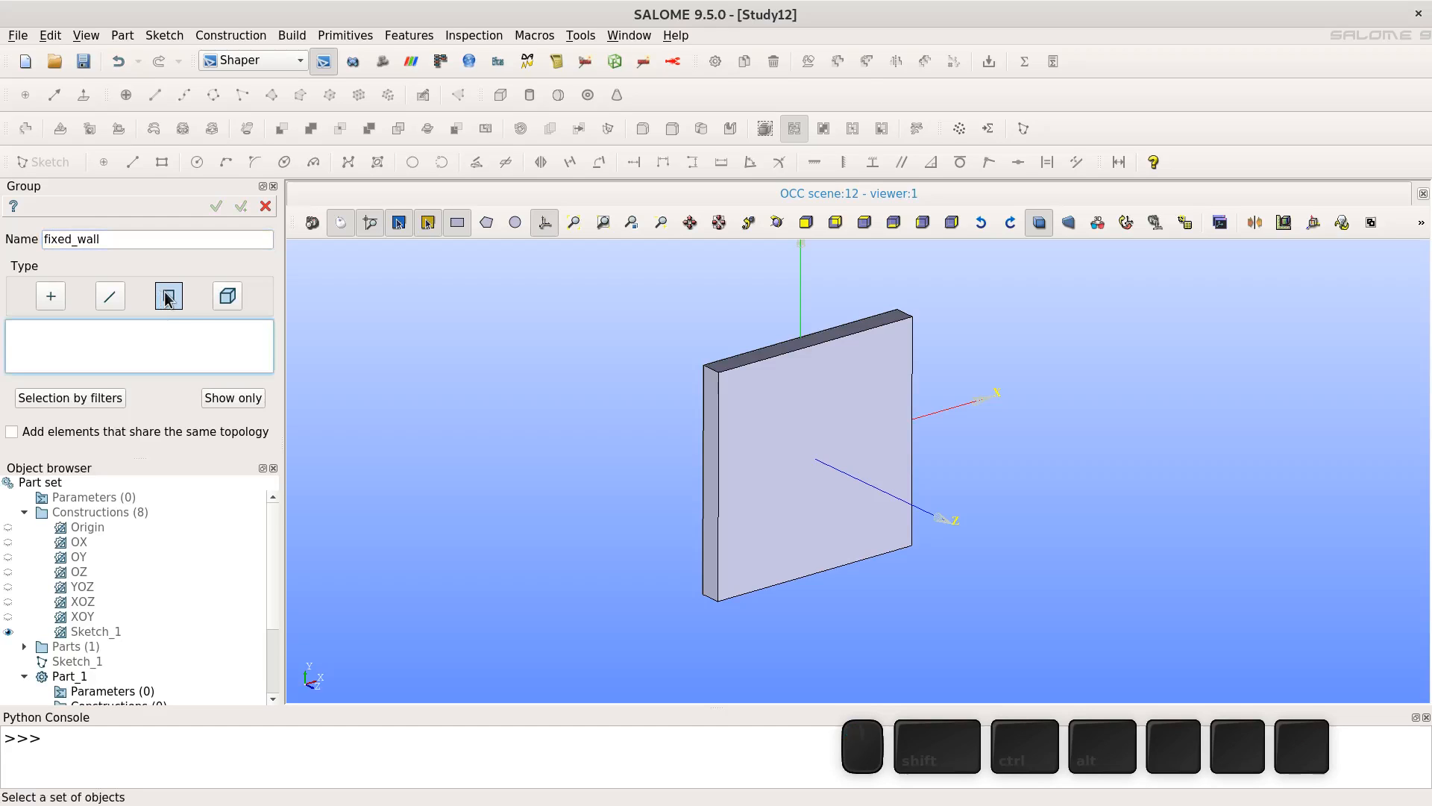
click(710, 413)
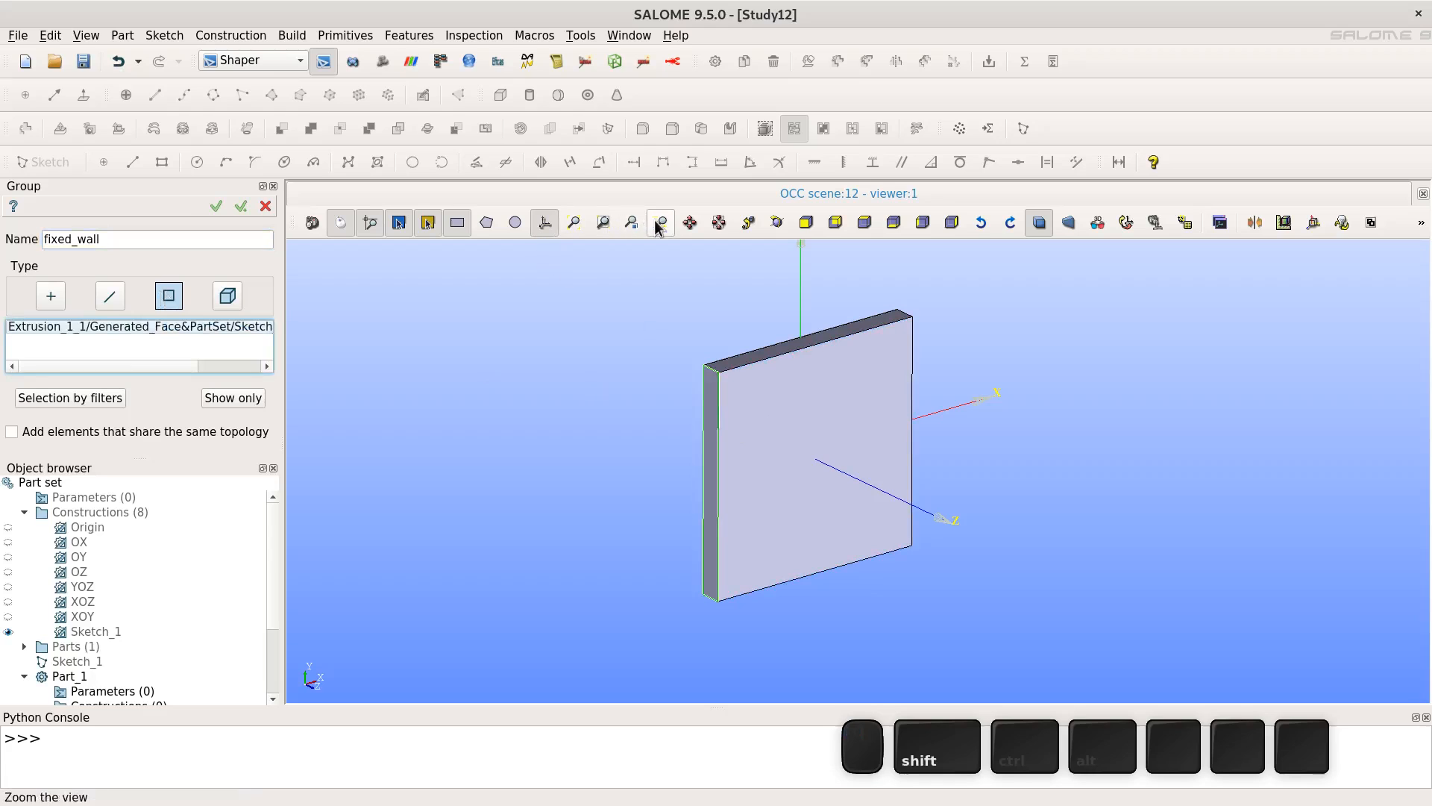
- Add the bottom and right narrow side faces to fixed_wall and apply the group
click(776, 222)
drag(694, 567, 673, 289)
click(743, 520)
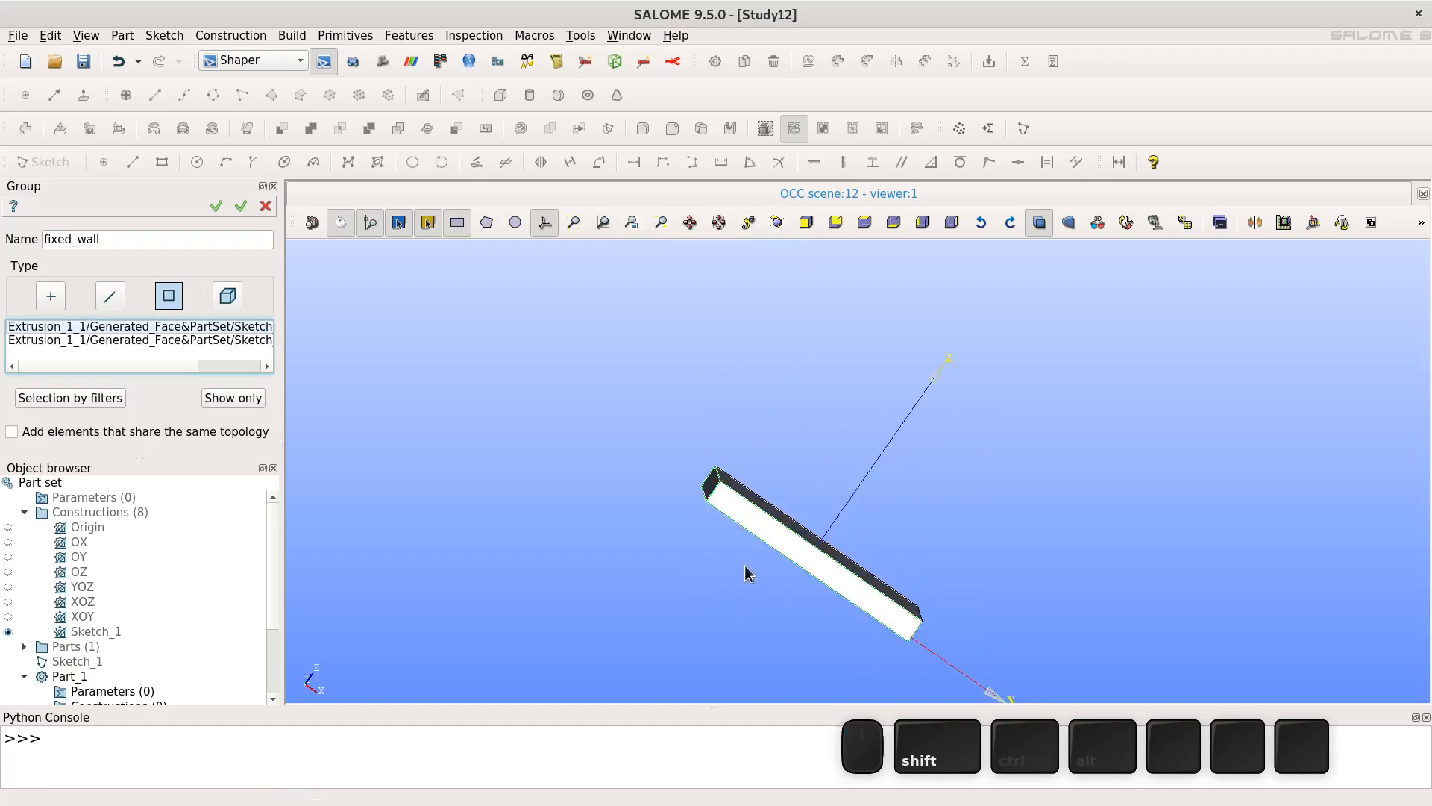
click(784, 226)
drag(779, 496, 577, 354)
shift+click(909, 550)
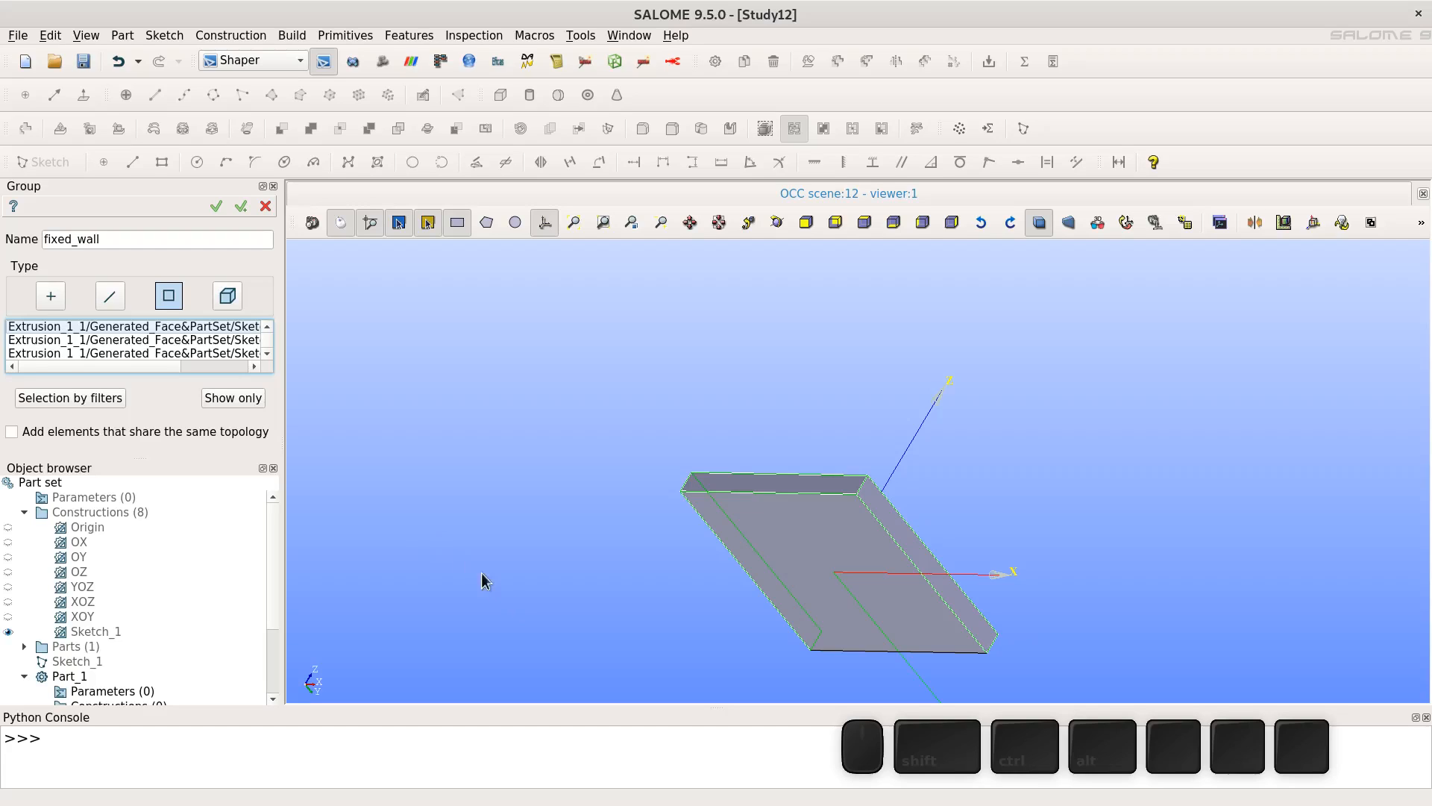
click(217, 207)
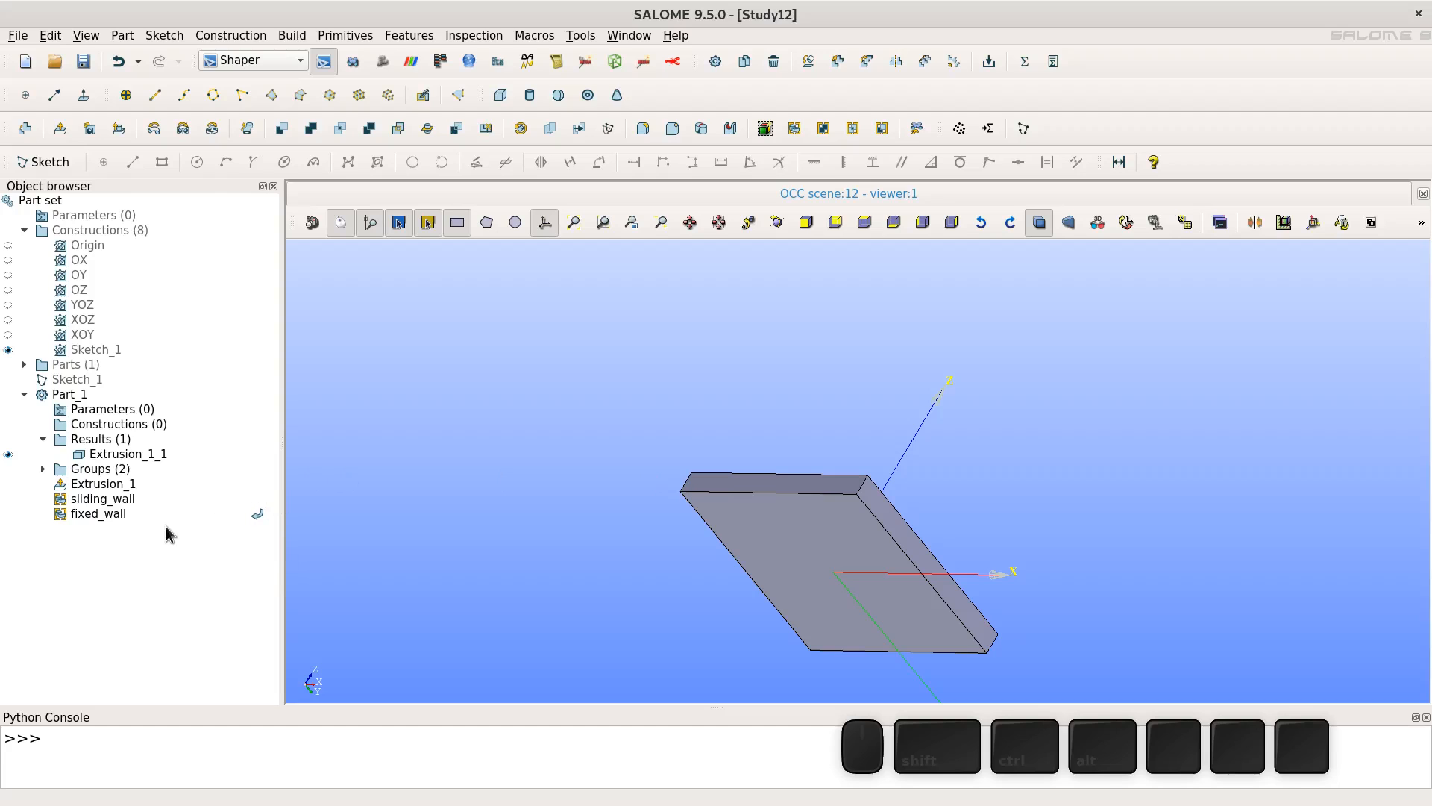
- Create a face group named symmetry containing the plate's two large front and back faces
click(804, 132)
double_click(99, 237)
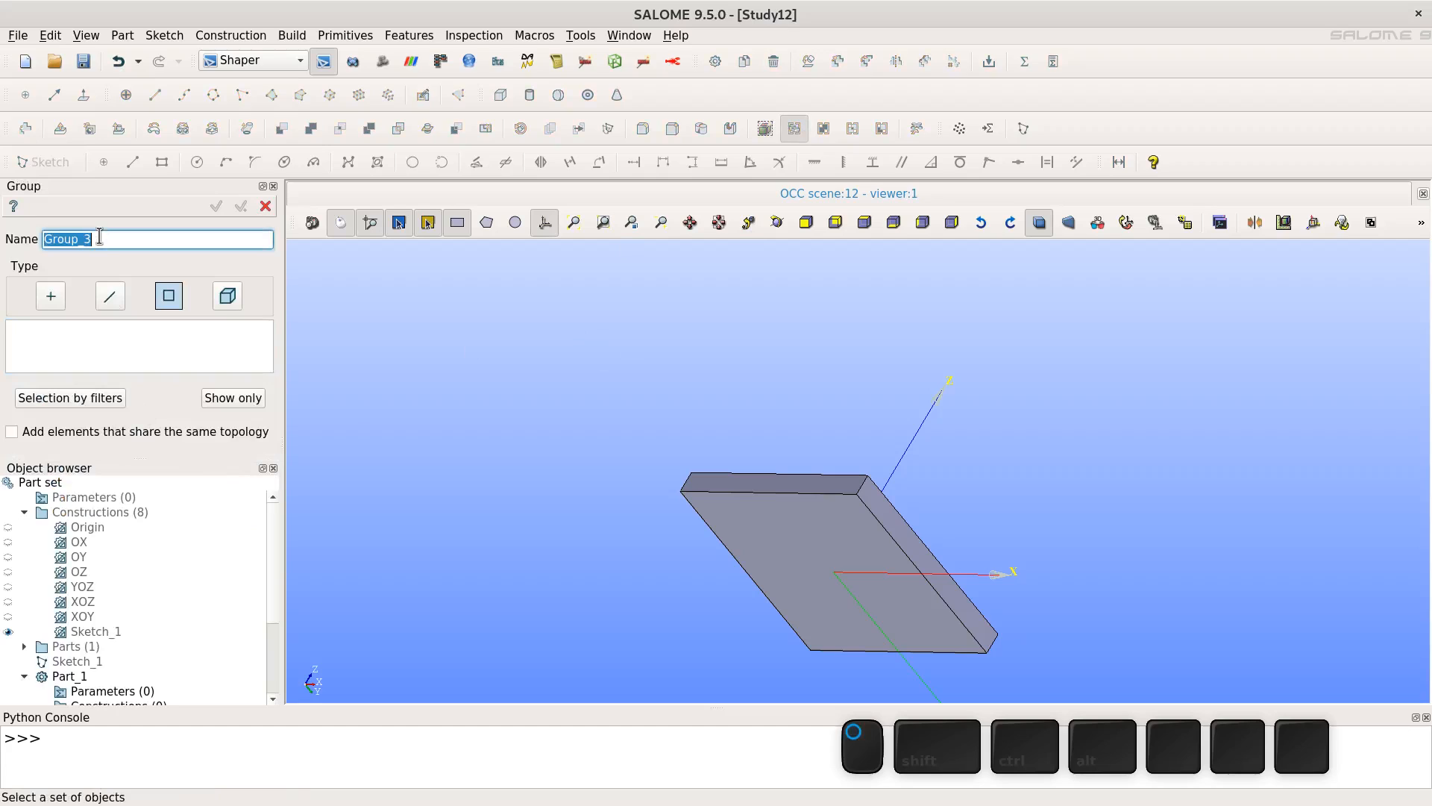
text(symmetry)
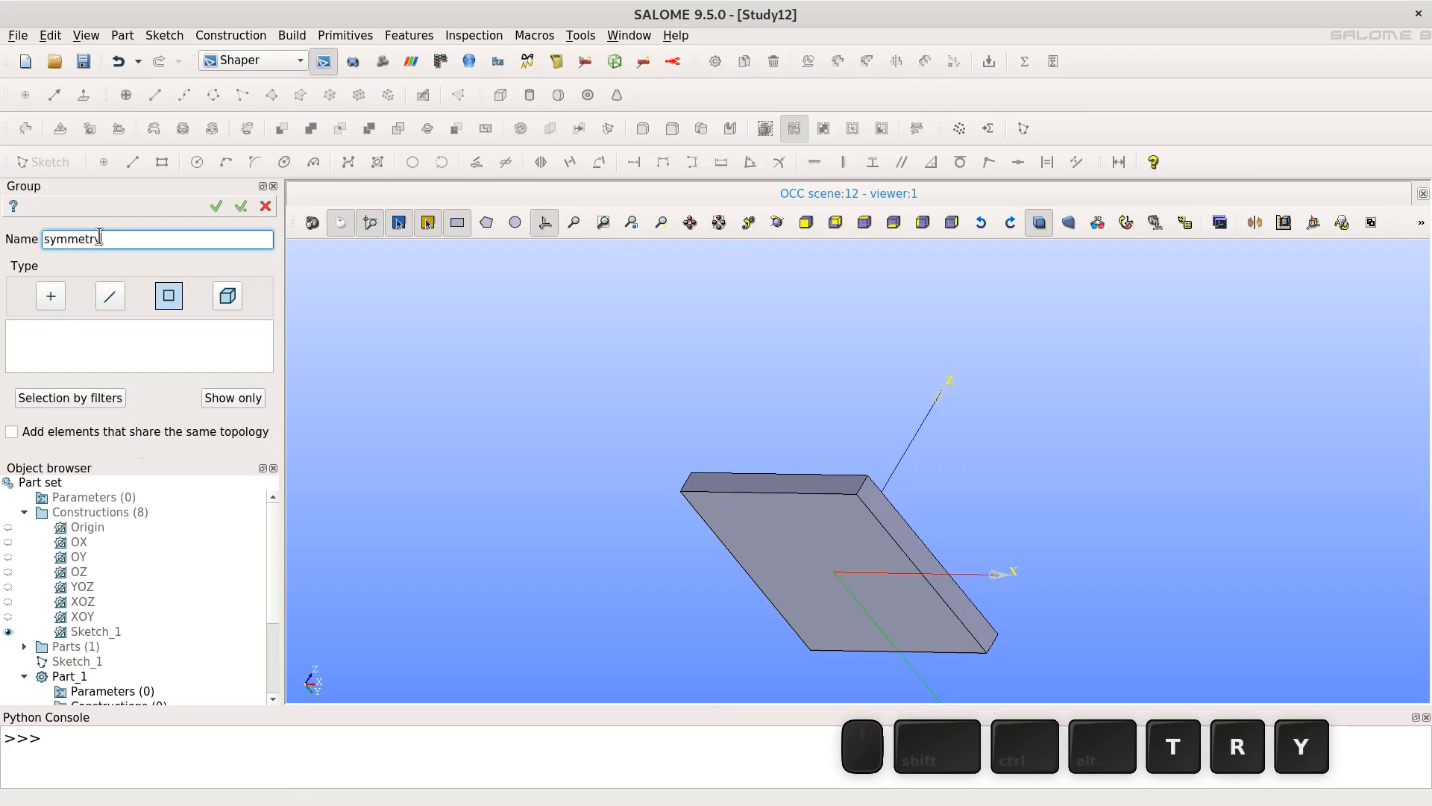
click(224, 328)
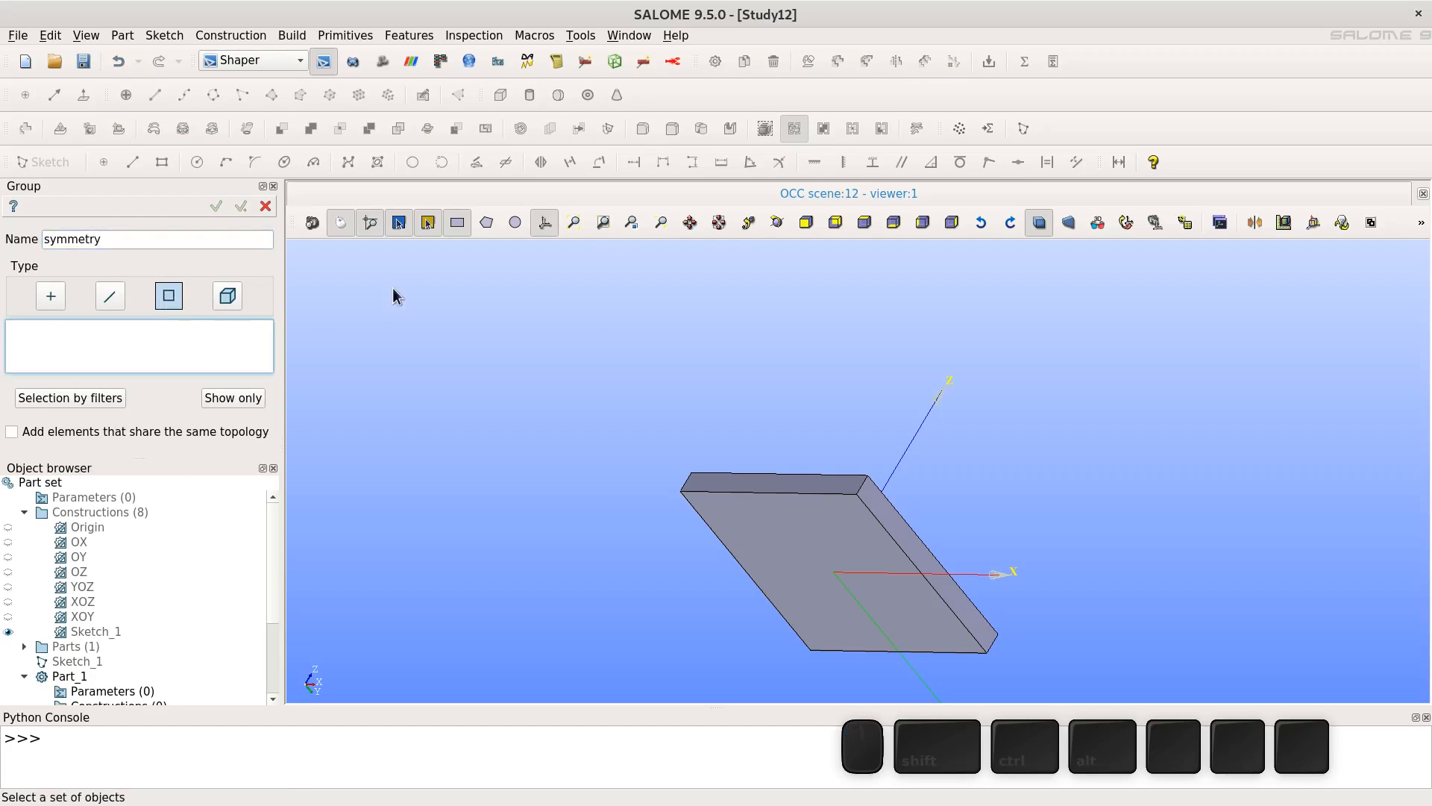
click(787, 540)
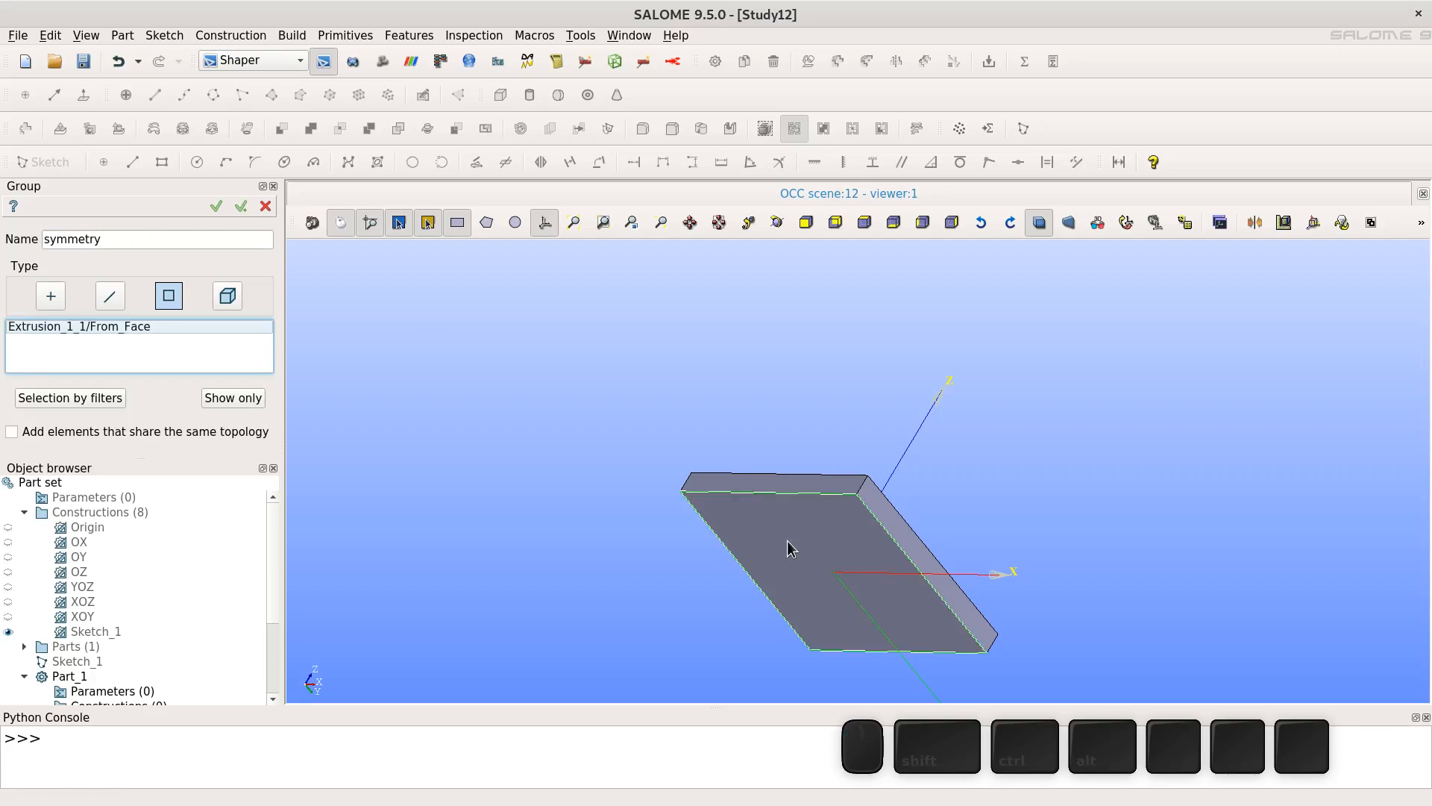
click(776, 223)
drag(815, 361, 698, 544)
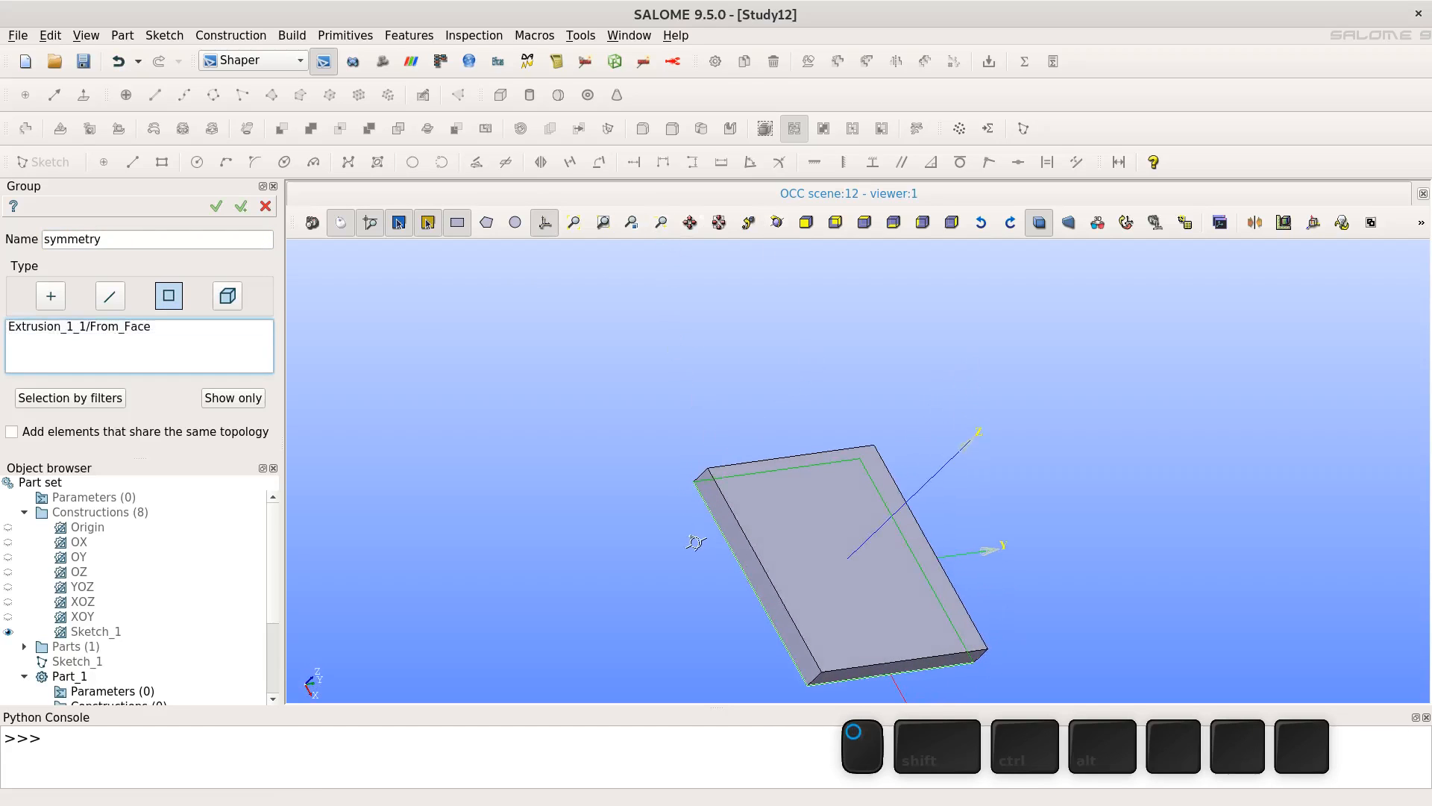
shift+click(797, 549)
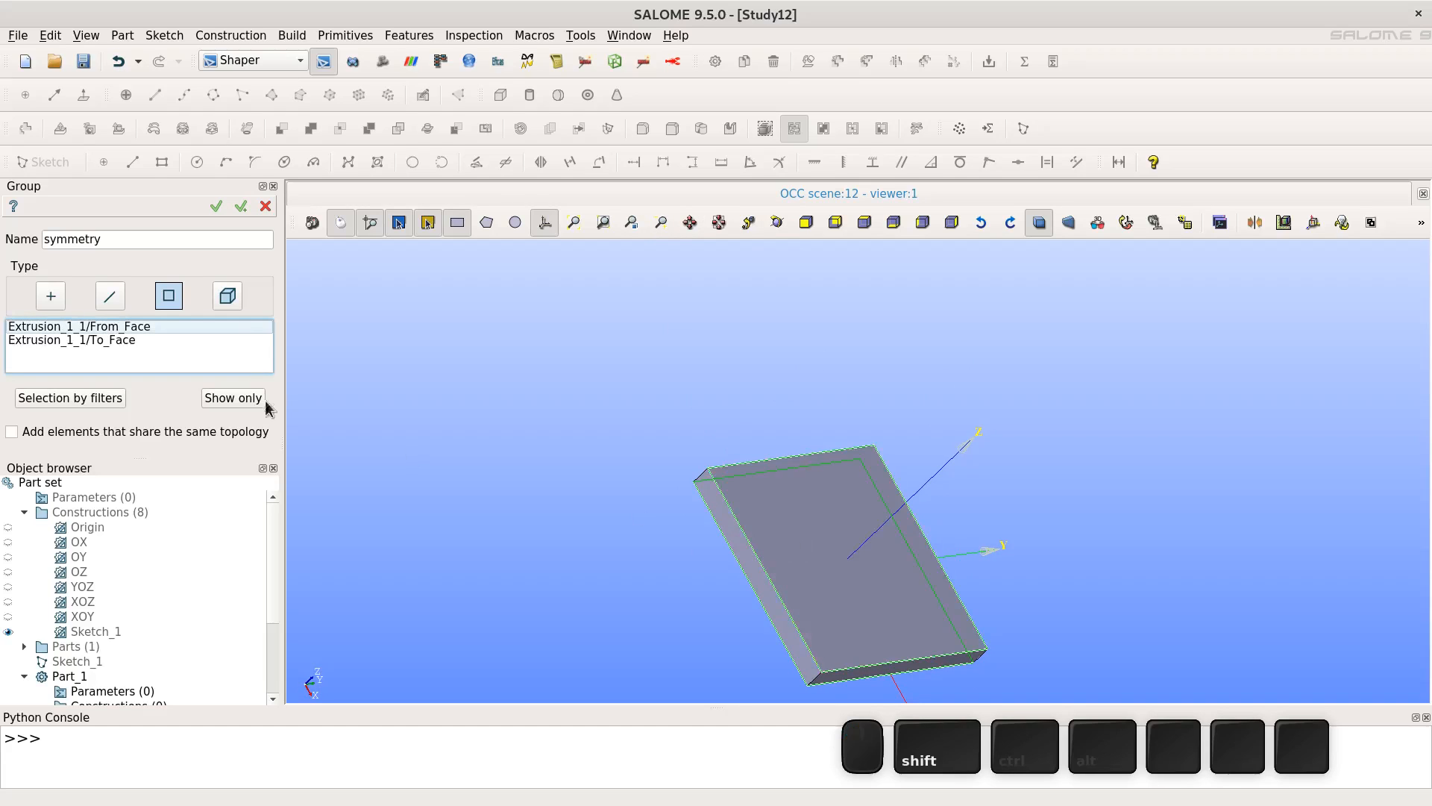
click(211, 212)
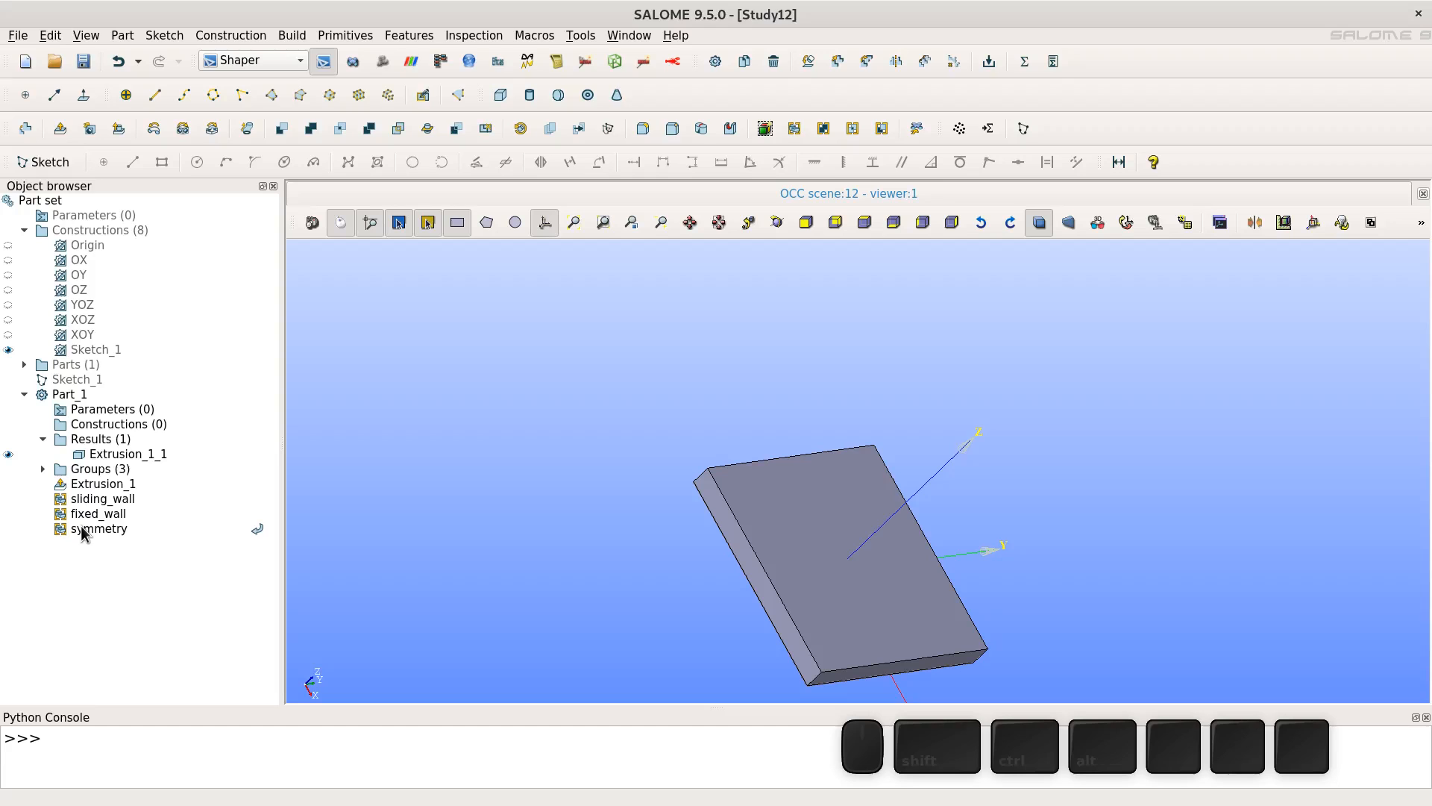
- Create an edge group named egde containing one edge at the top of the plate
click(773, 223)
drag(852, 552, 627, 189)
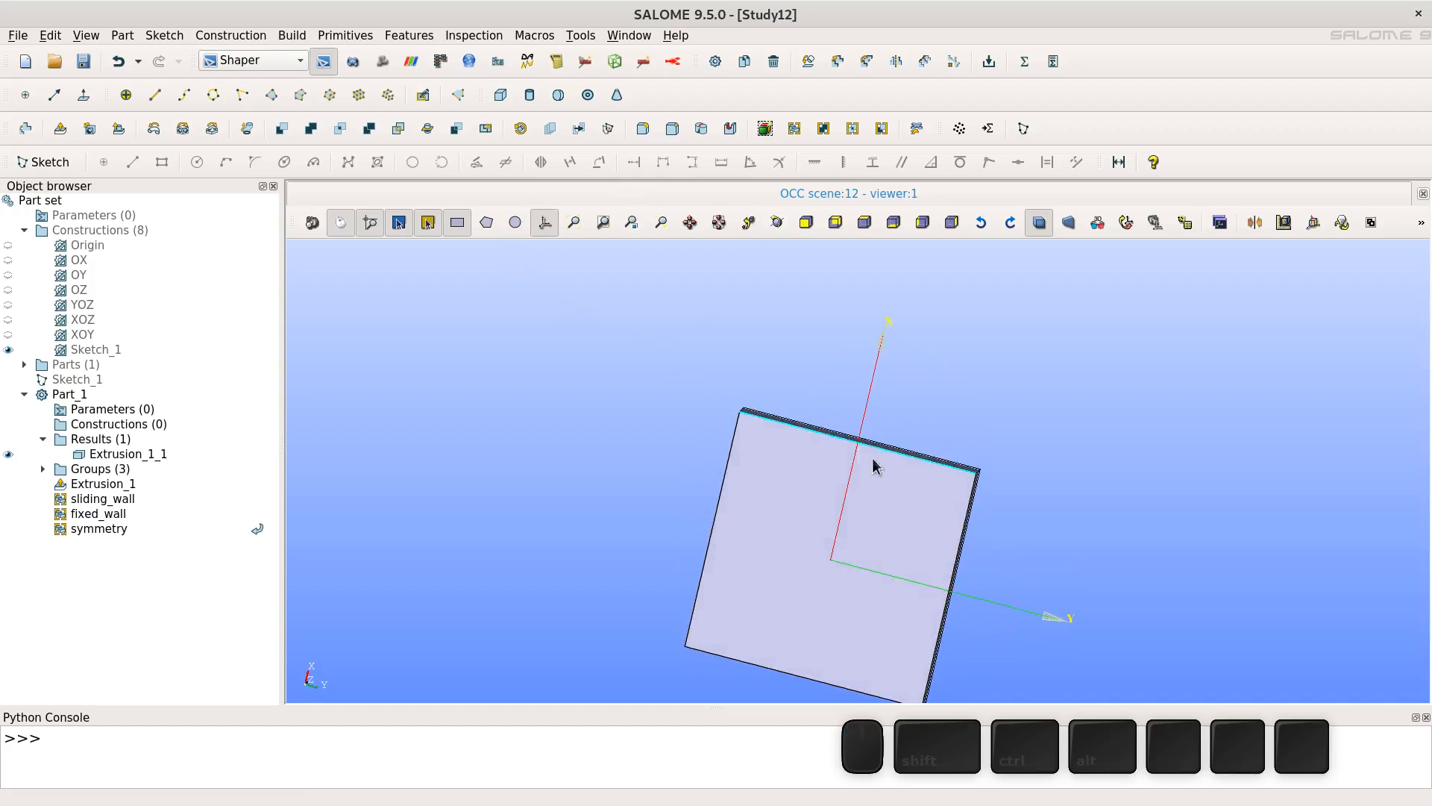
click(778, 228)
drag(906, 504, 416, 528)
scroll(781, 527, up, 3)
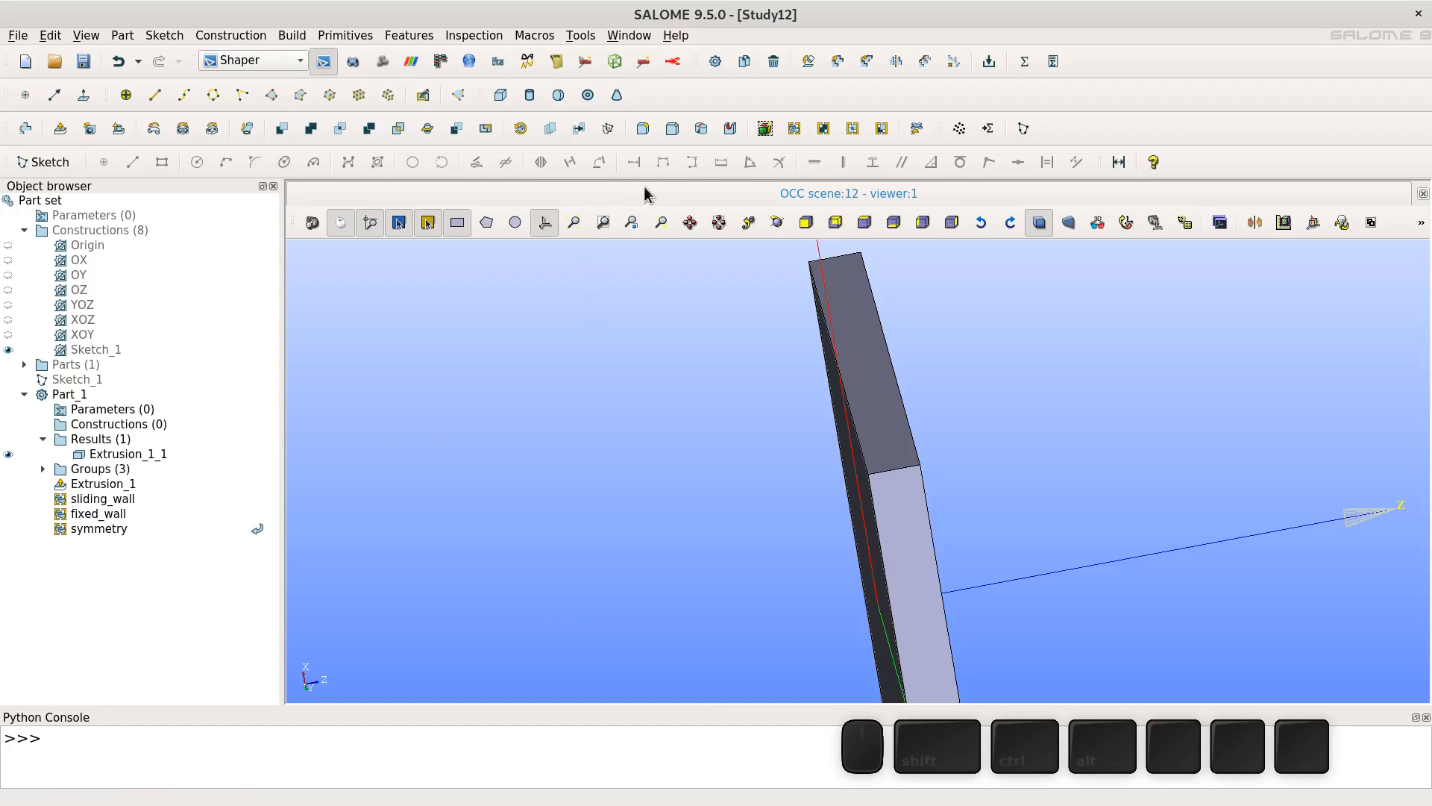
click(795, 130)
double_click(110, 241)
text(egde)
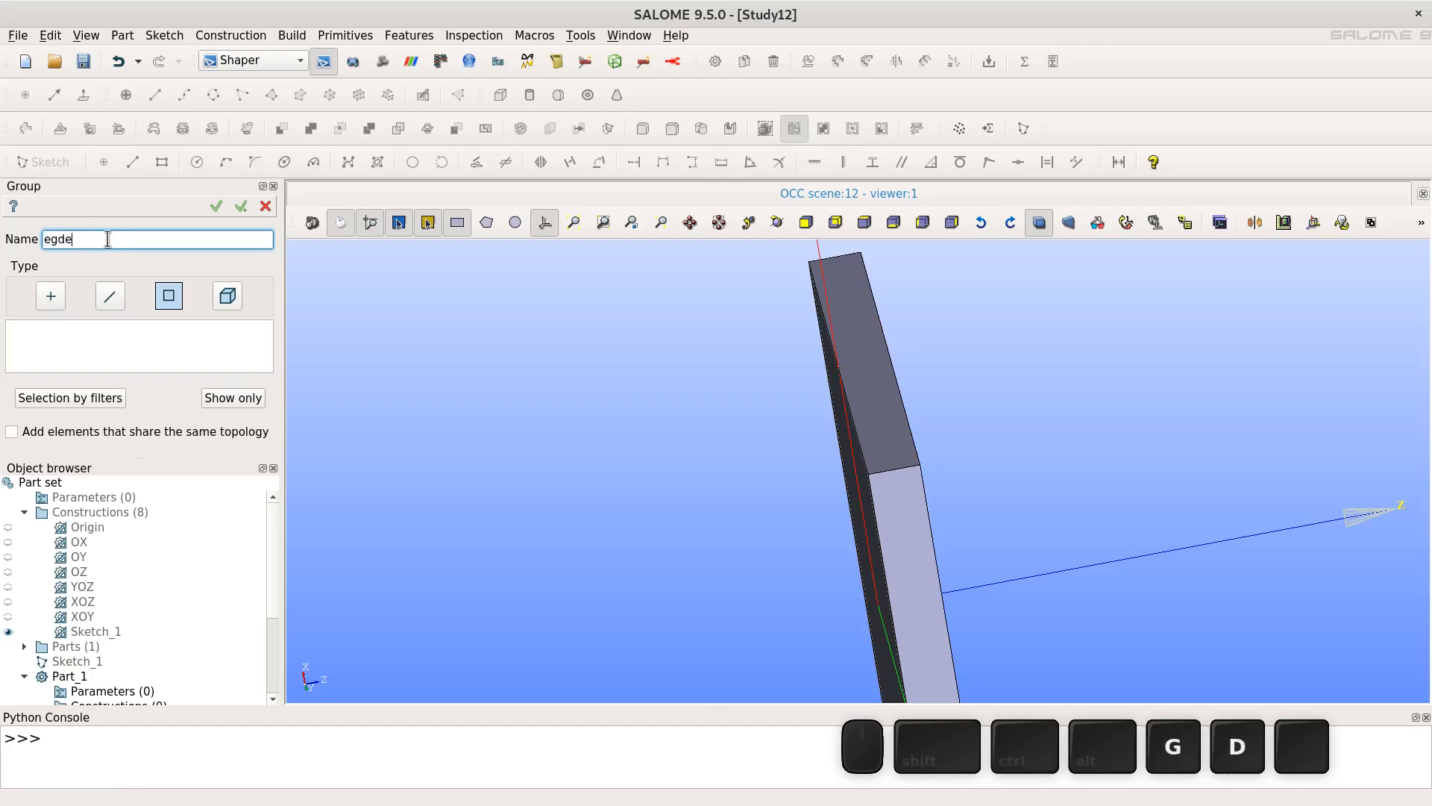
click(114, 295)
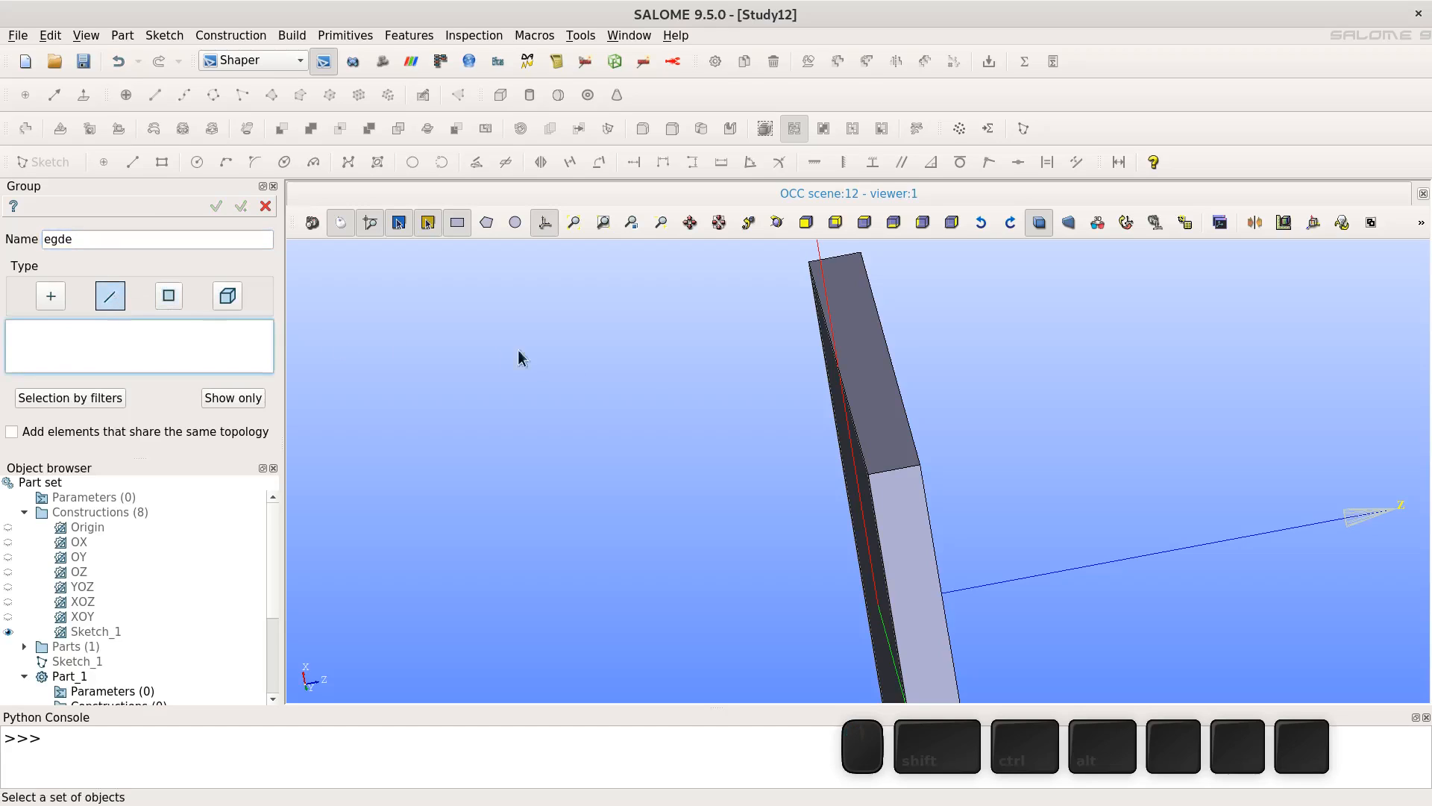
click(897, 475)
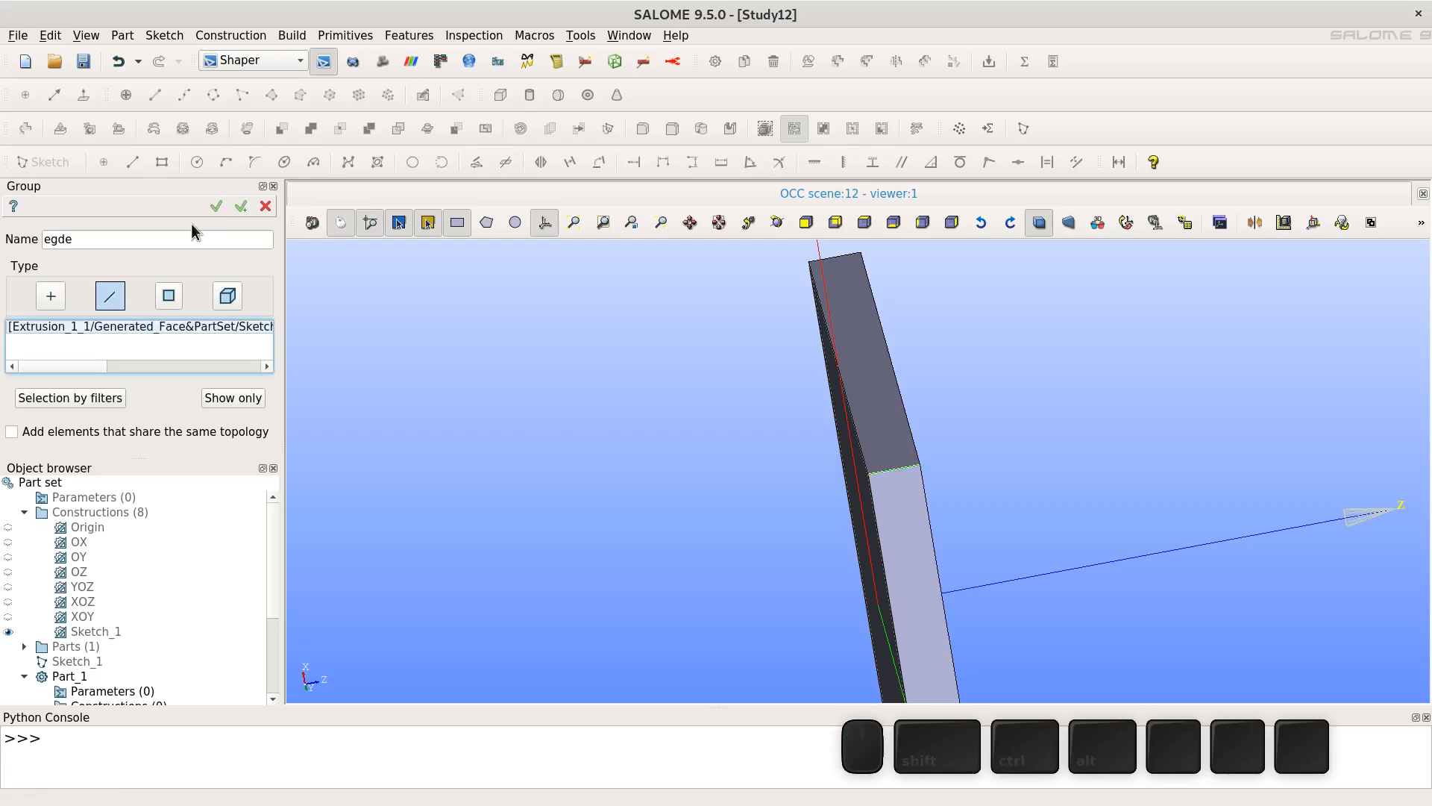
click(217, 208)
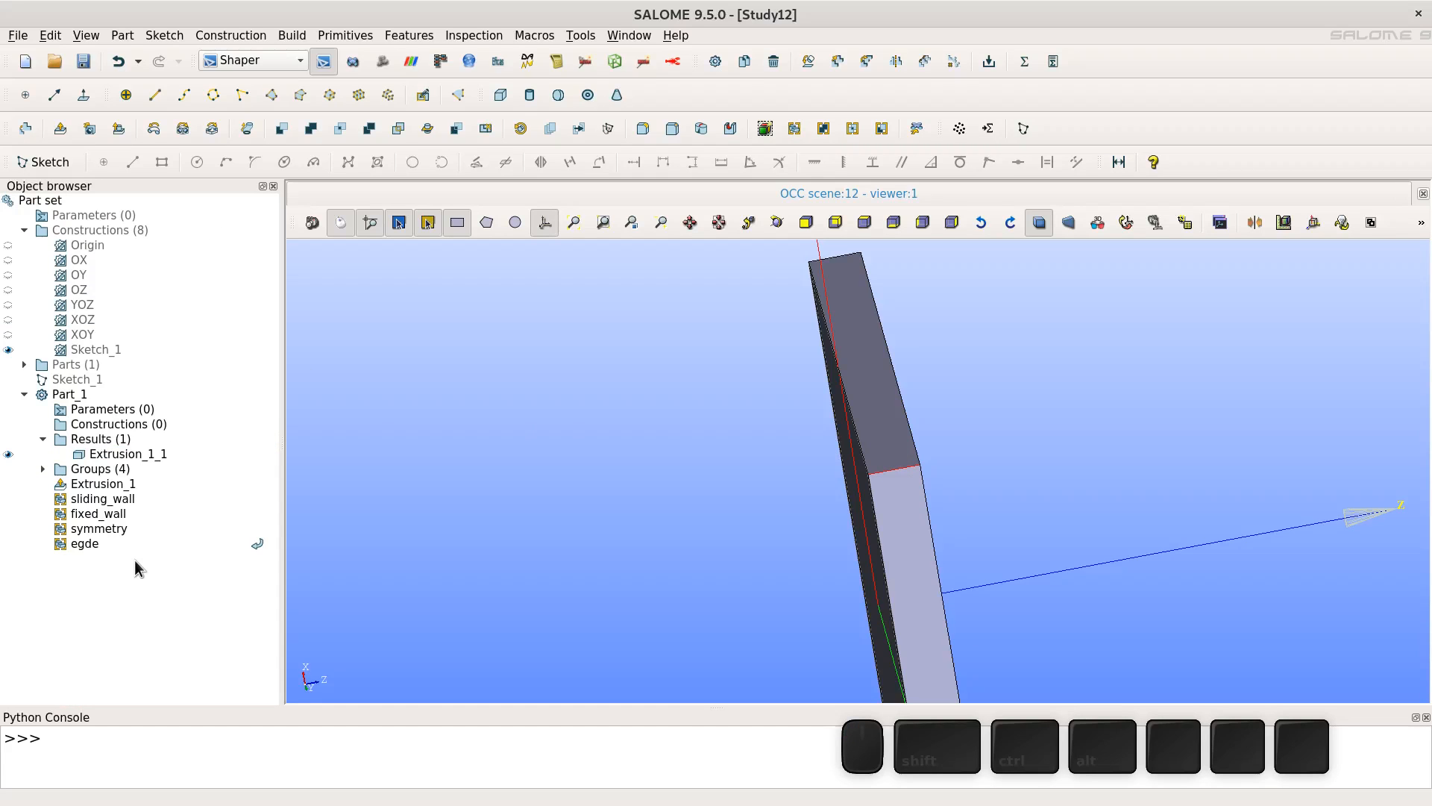
- Switch to the Mesh module and start a new mesh named square_cavity
click(254, 63)
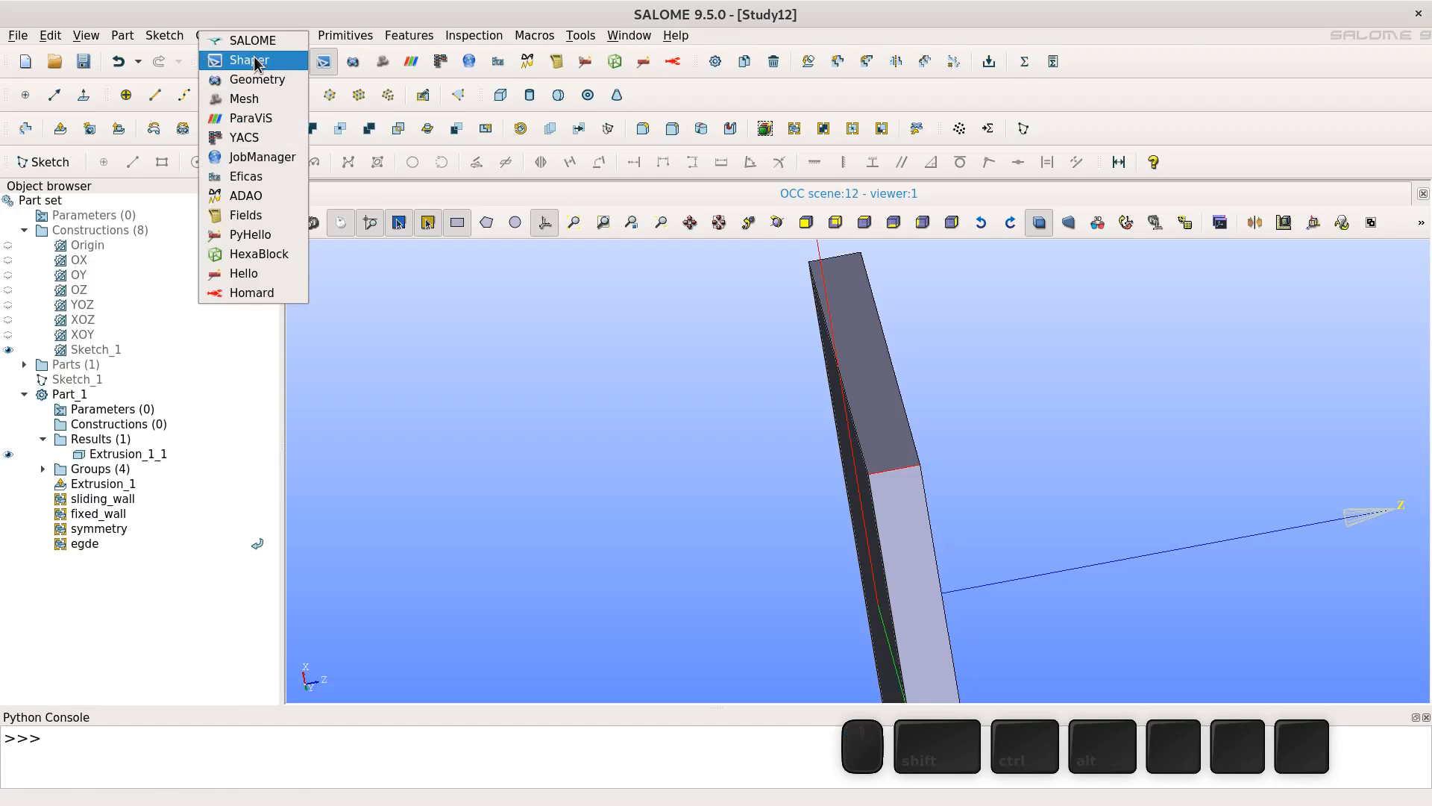
click(268, 104)
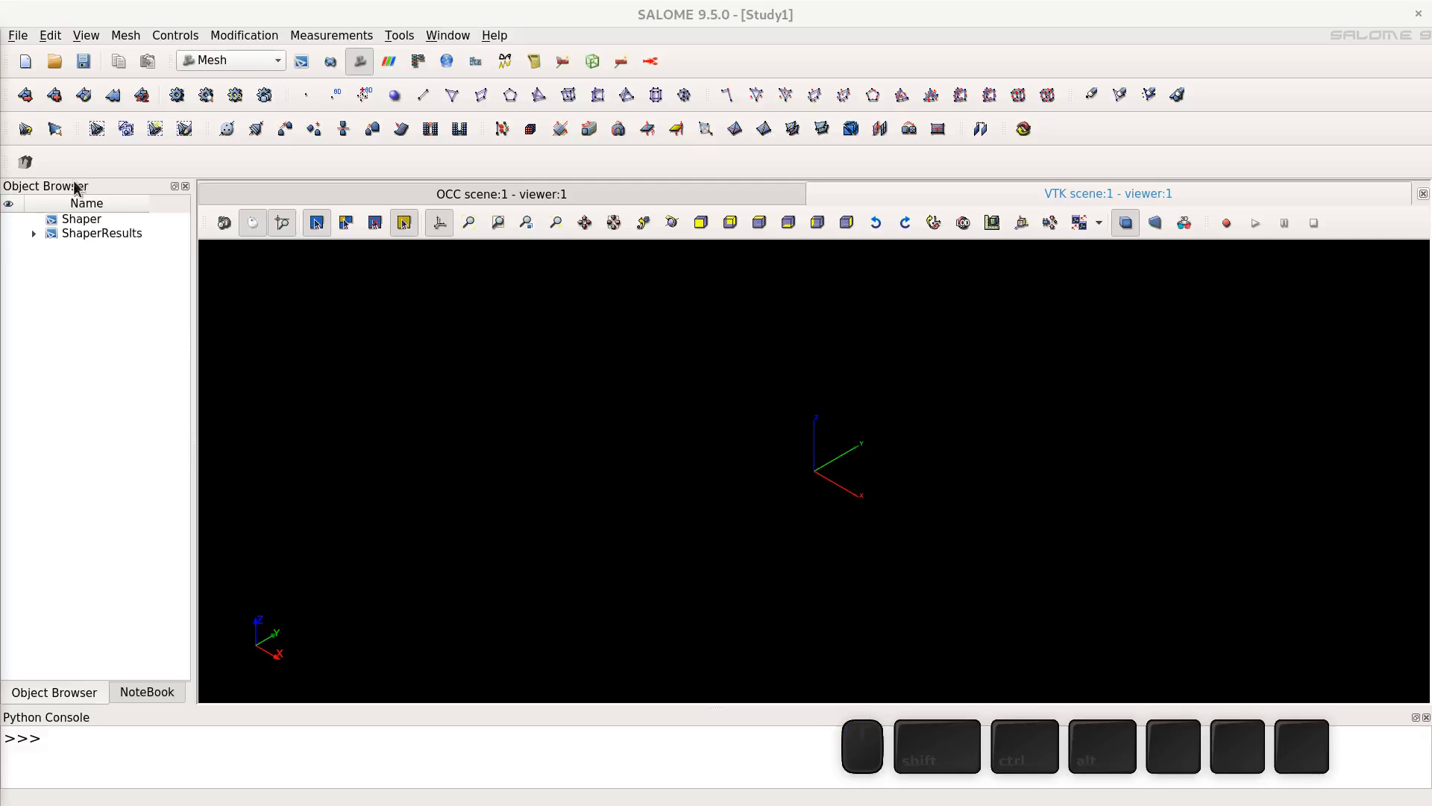
click(25, 95)
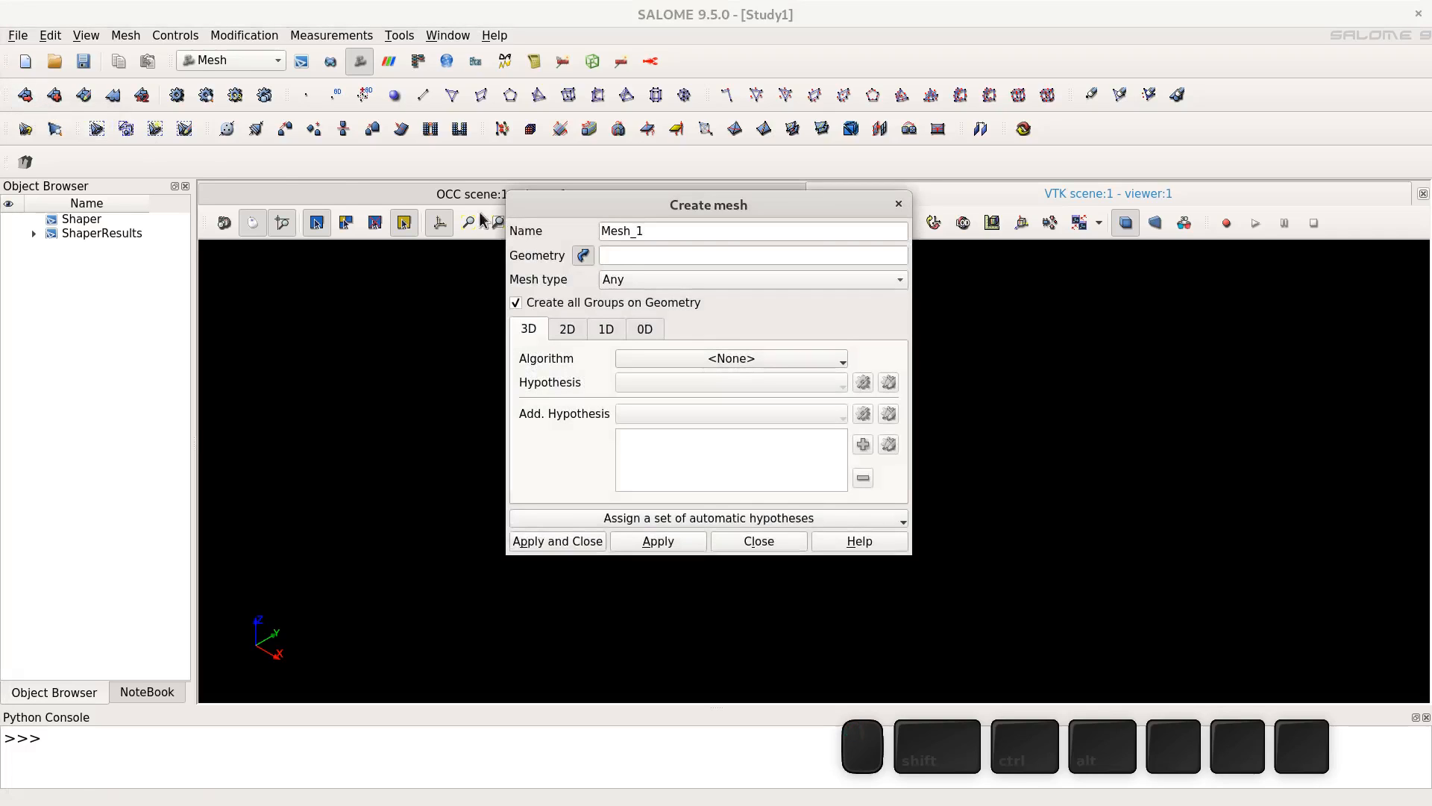
click(584, 256)
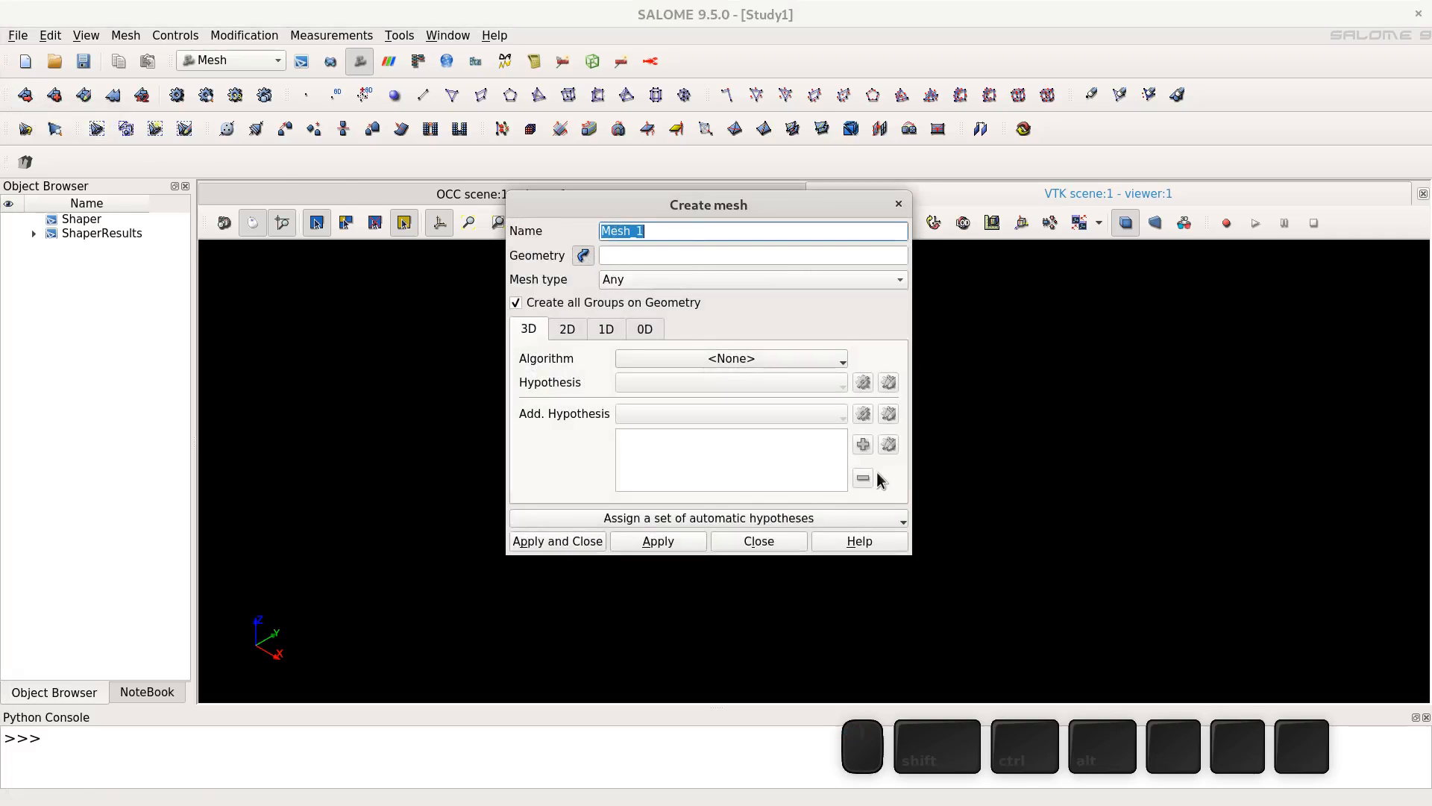
text(square)
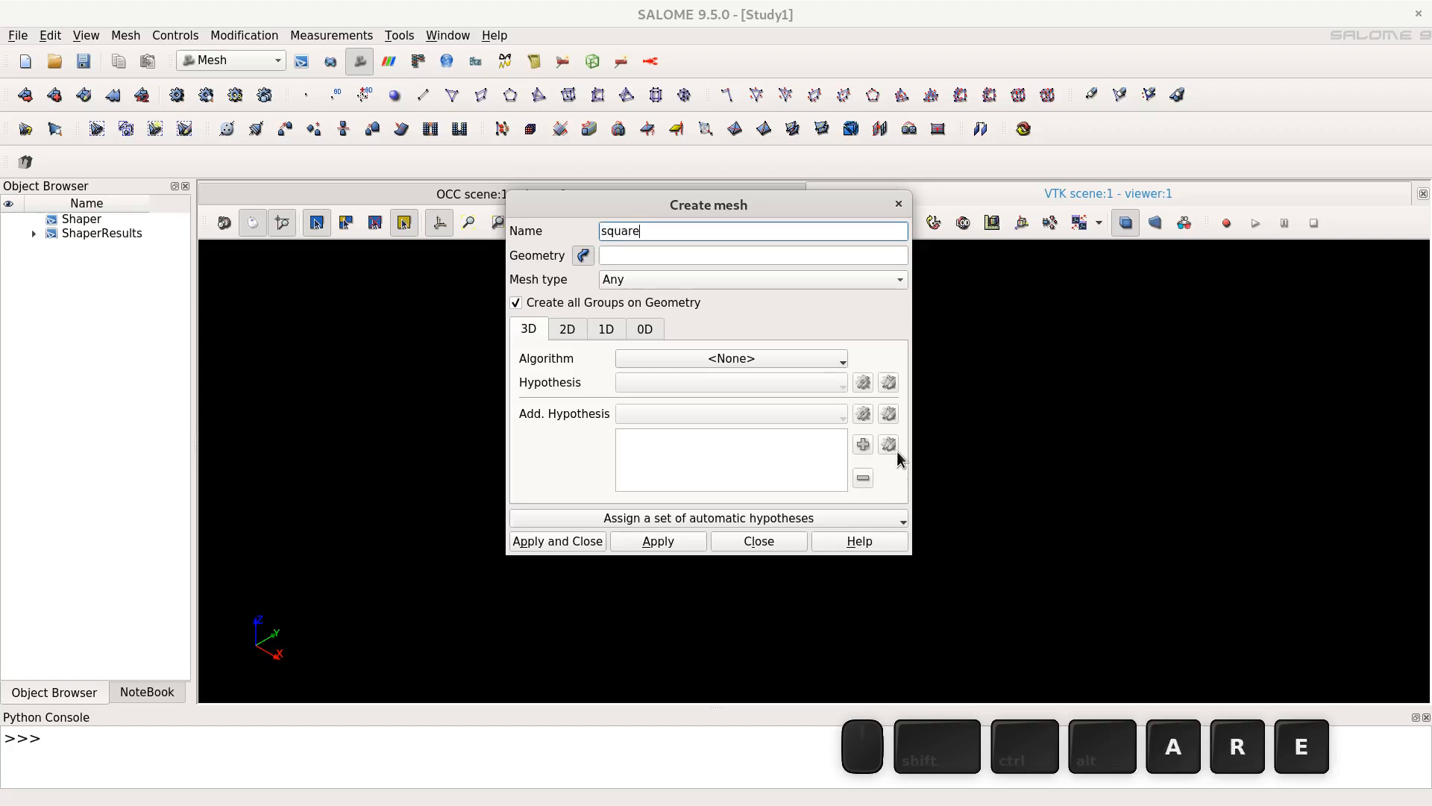
text(_cavity)
- Set the mesh geometry to Extrusion_1_1 from the Shaper results
click(585, 256)
click(584, 252)
click(34, 237)
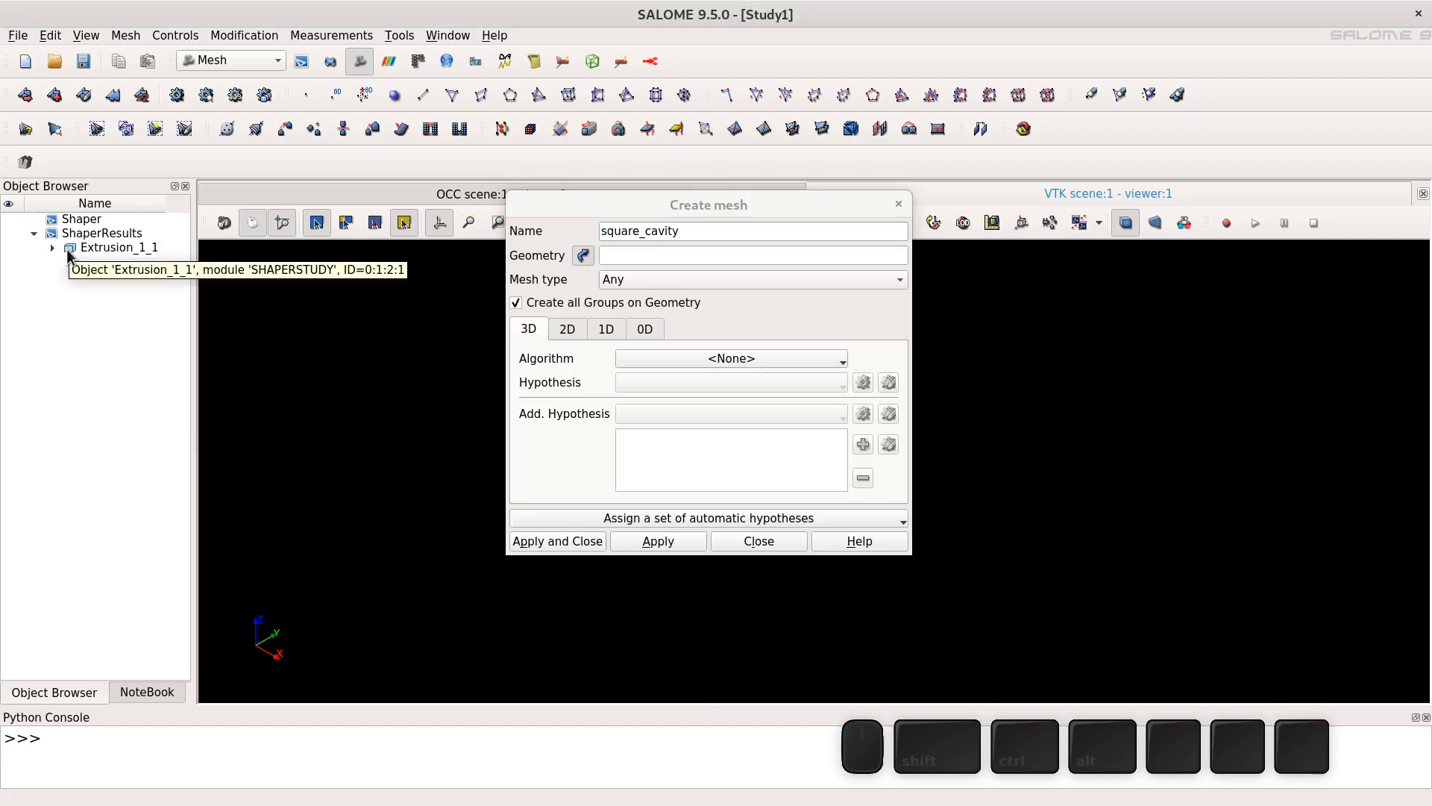
click(107, 248)
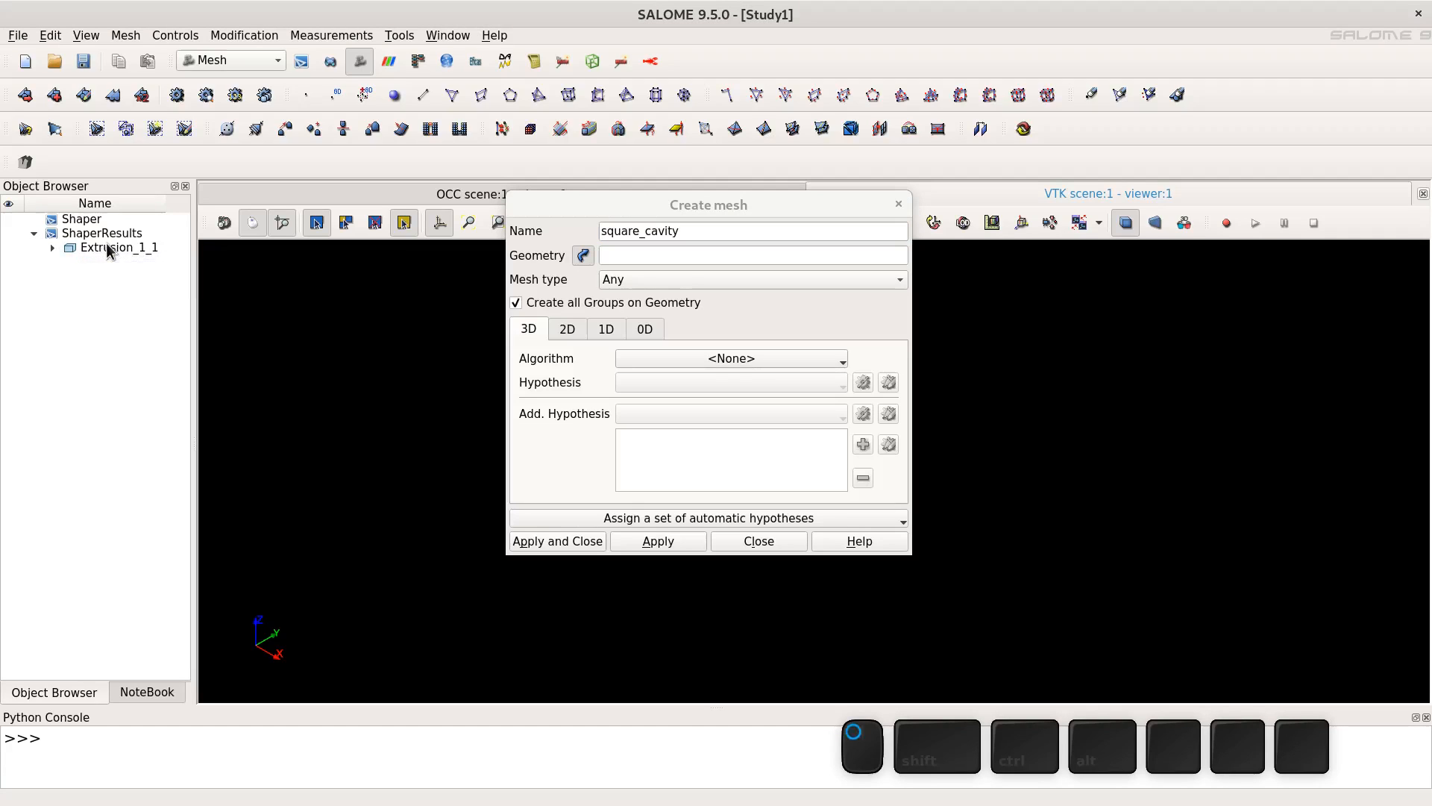
- Set the mesh type to Hexahedral and the 3D algorithm to Hexahedron (i,j,k)
click(638, 281)
click(657, 359)
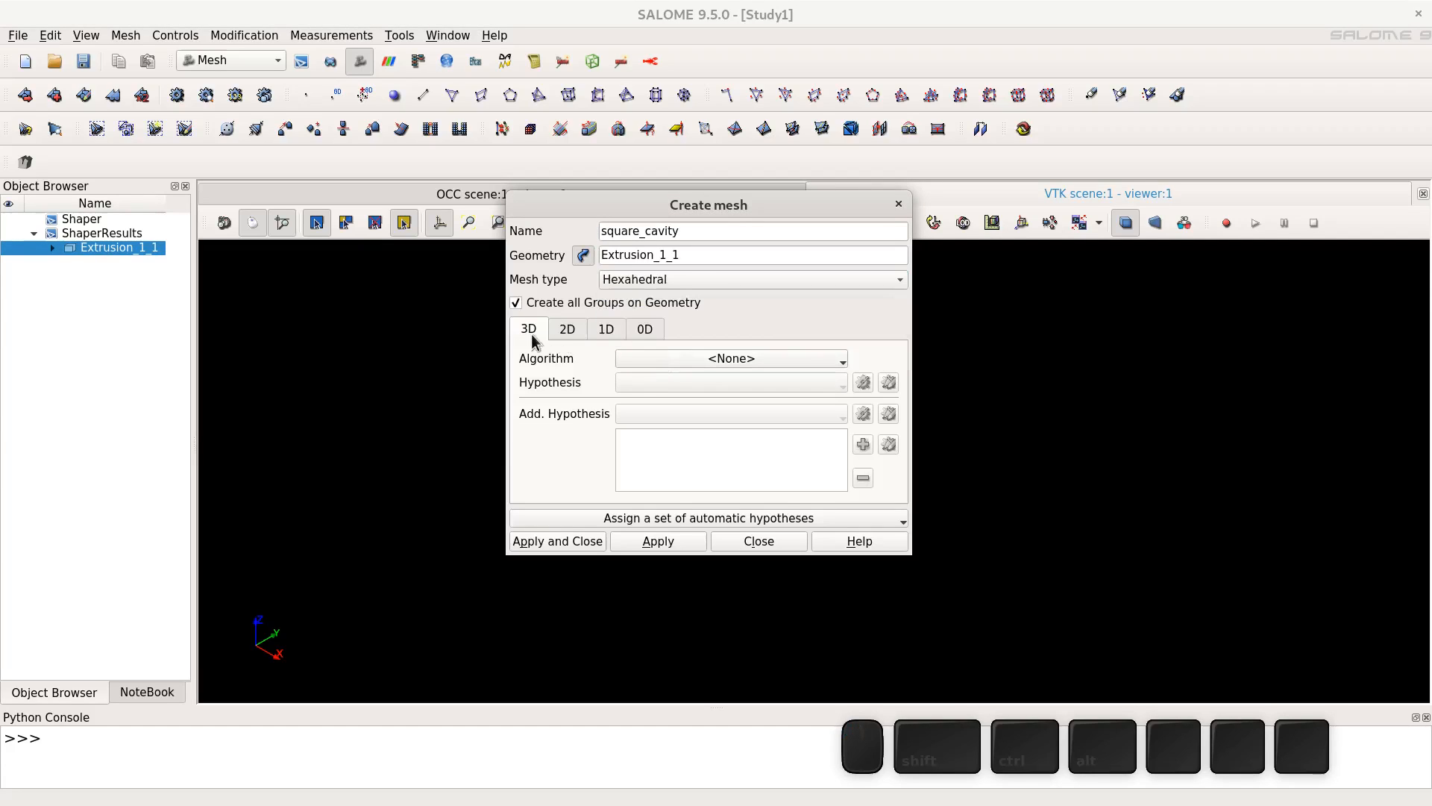
click(656, 365)
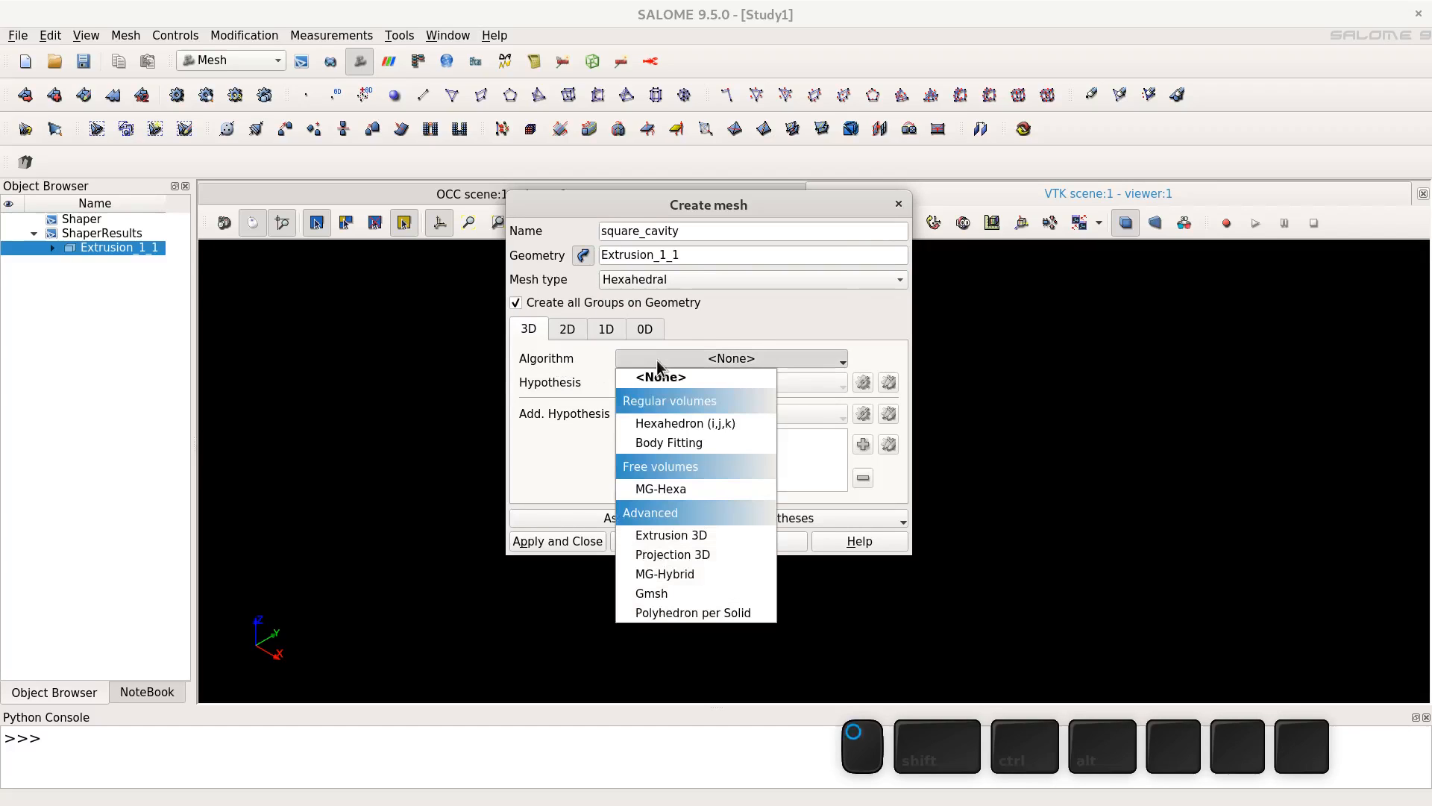
click(692, 423)
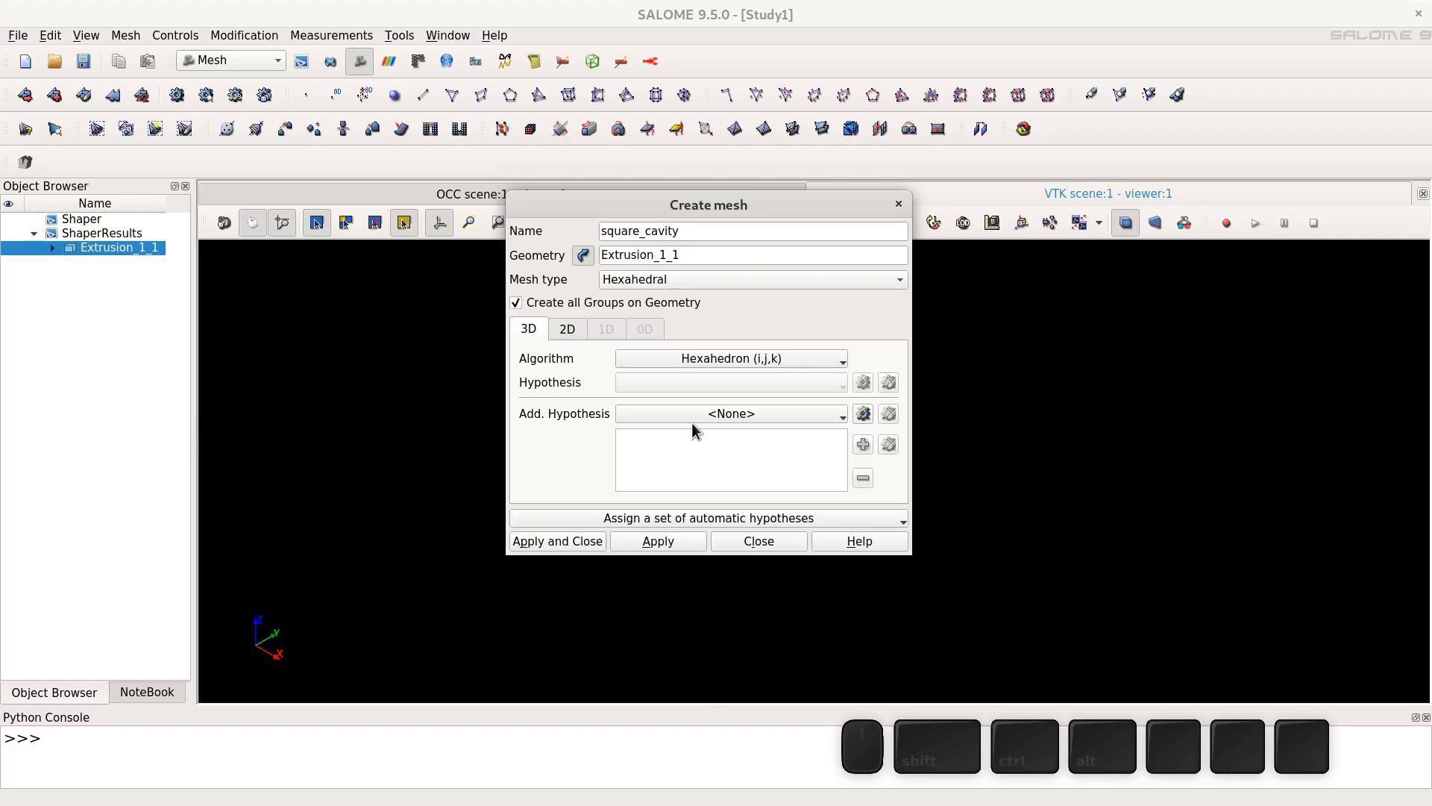
- Set the 2D algorithm to Quadrangle: Mapping and the 1D algorithm to Wire Discretisation
click(568, 331)
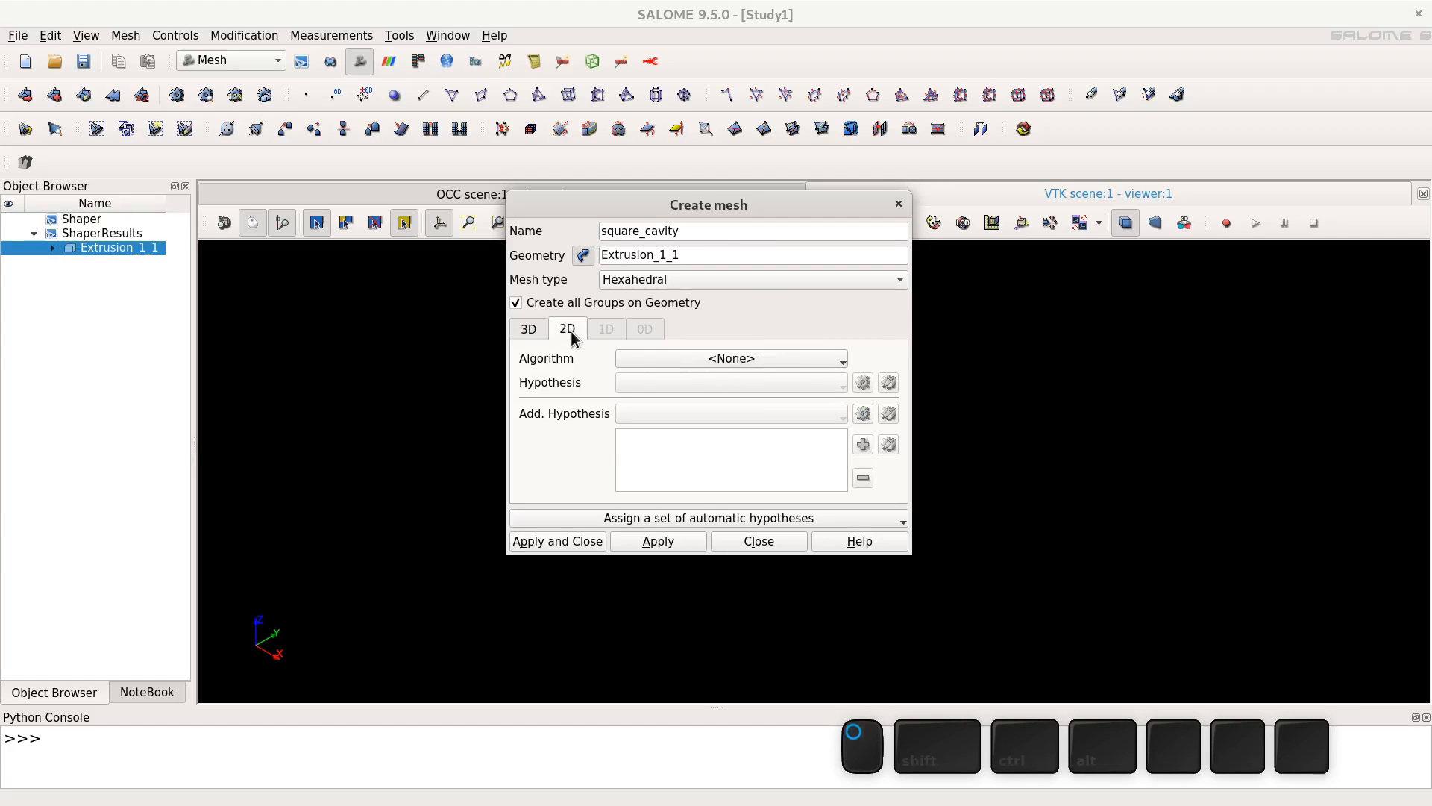
click(657, 361)
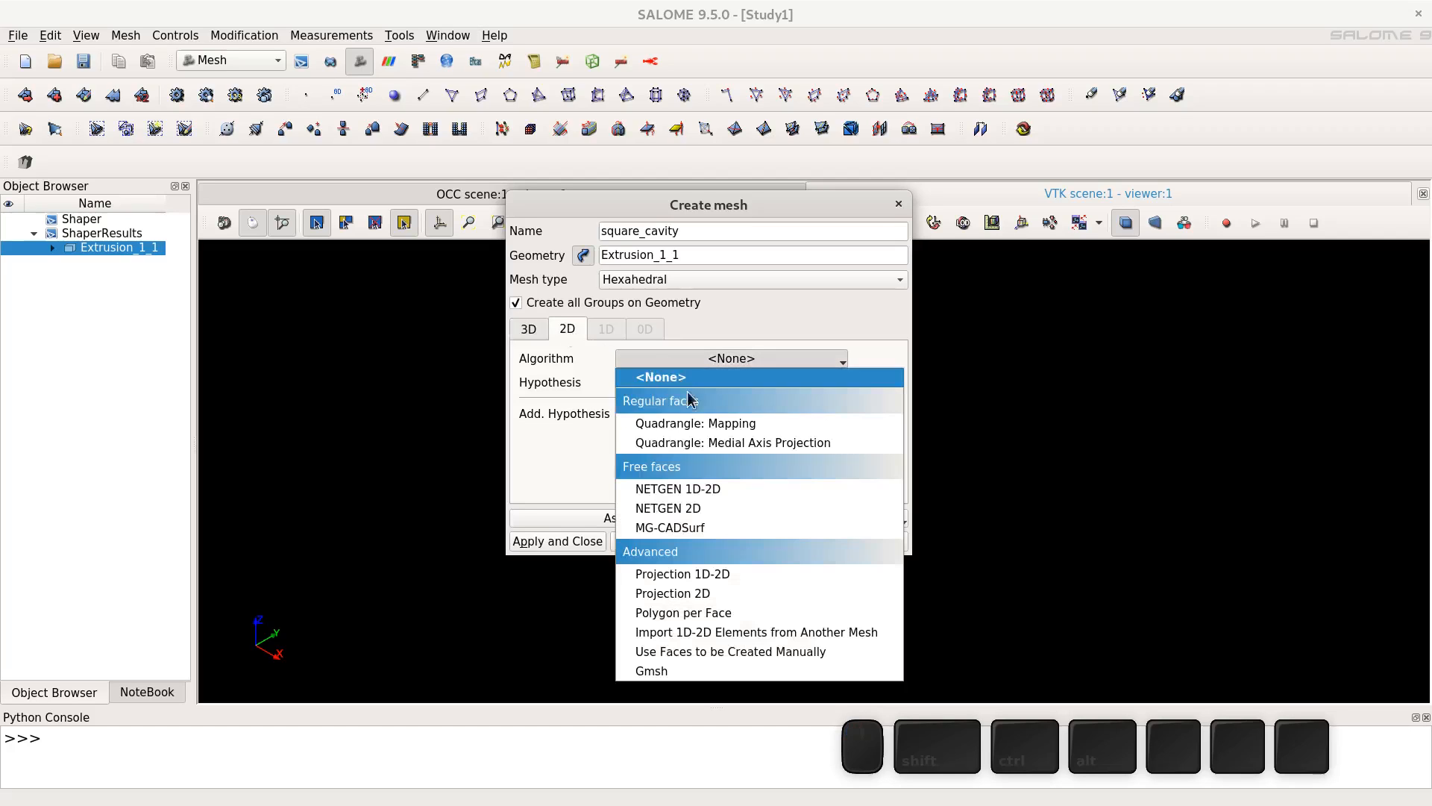
click(687, 427)
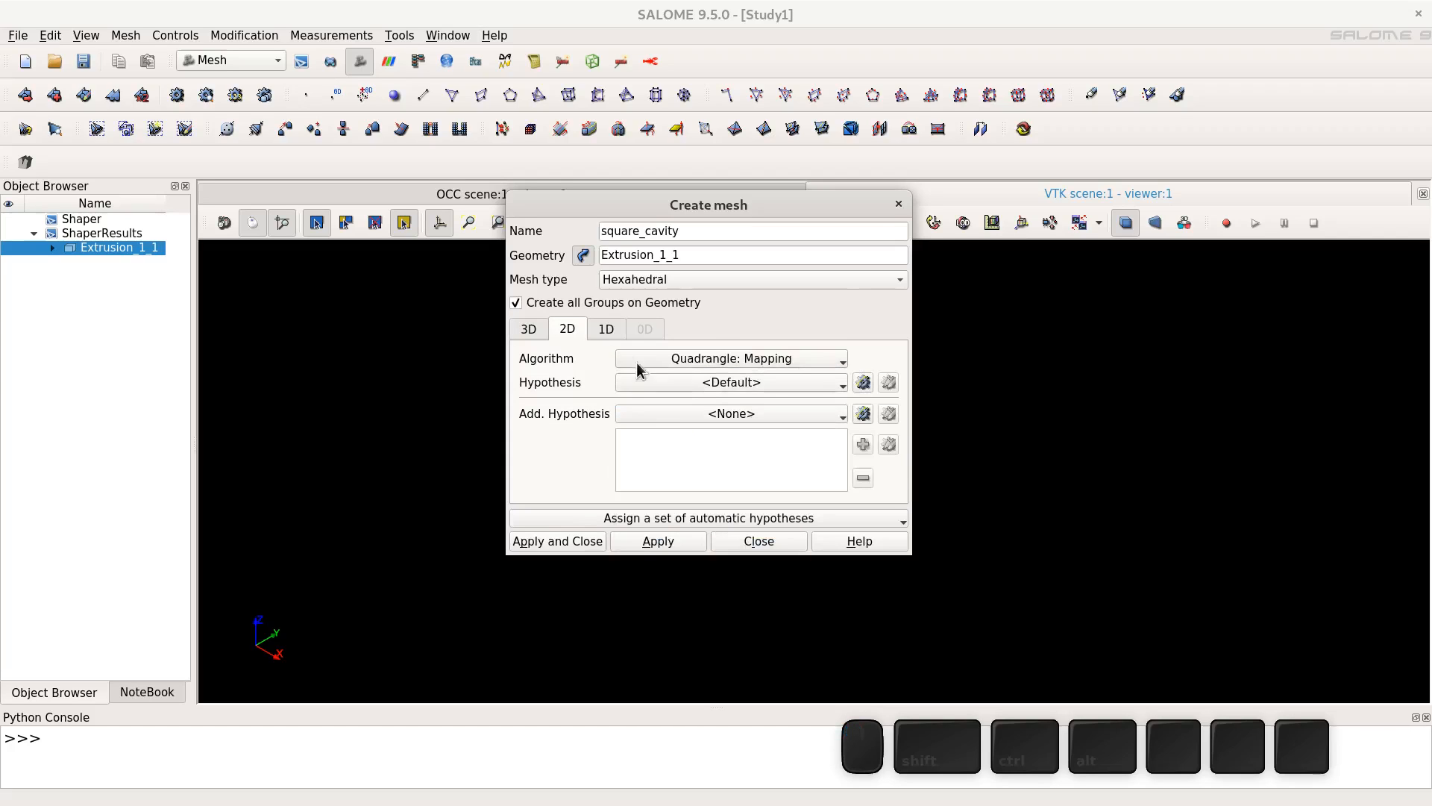
click(608, 335)
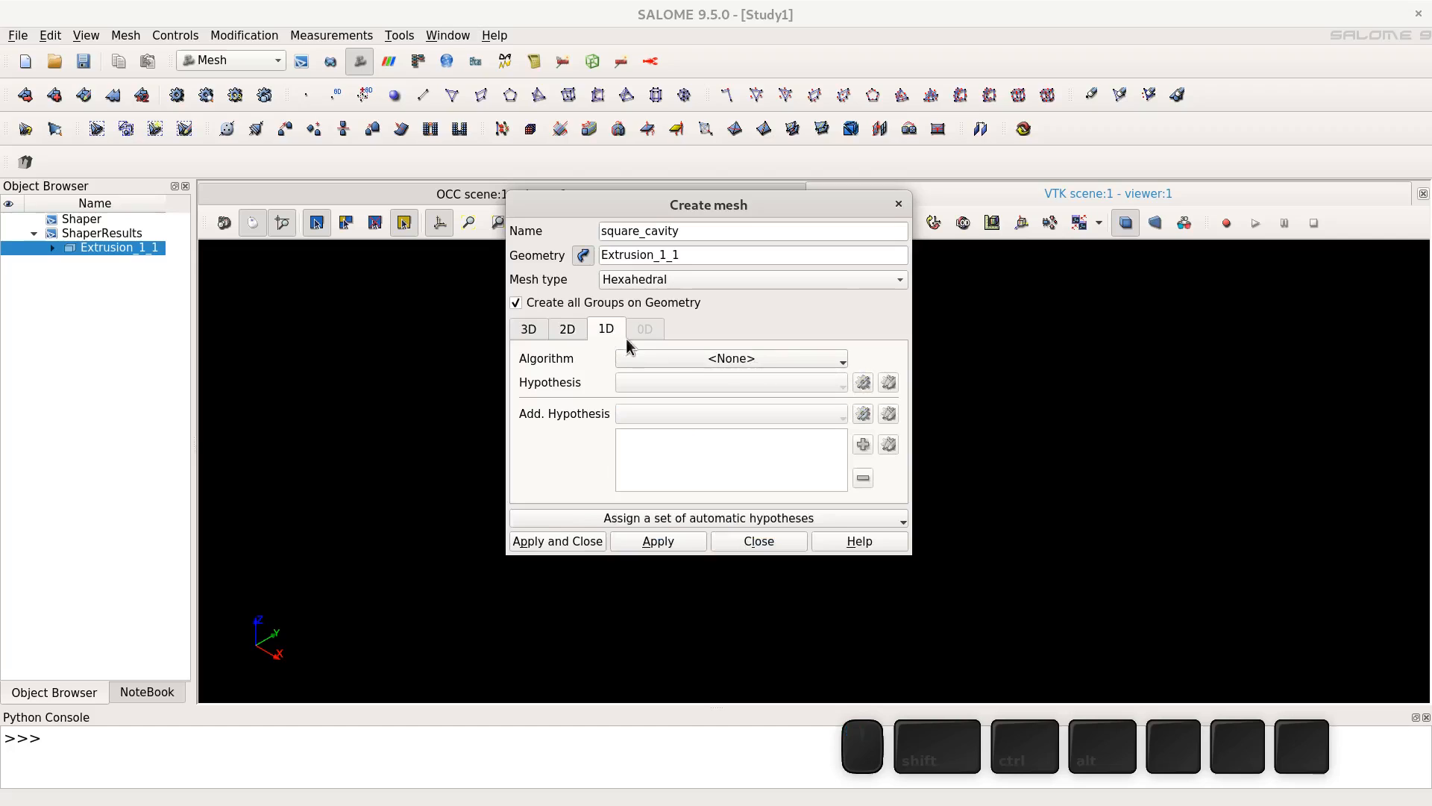
click(643, 361)
click(657, 423)
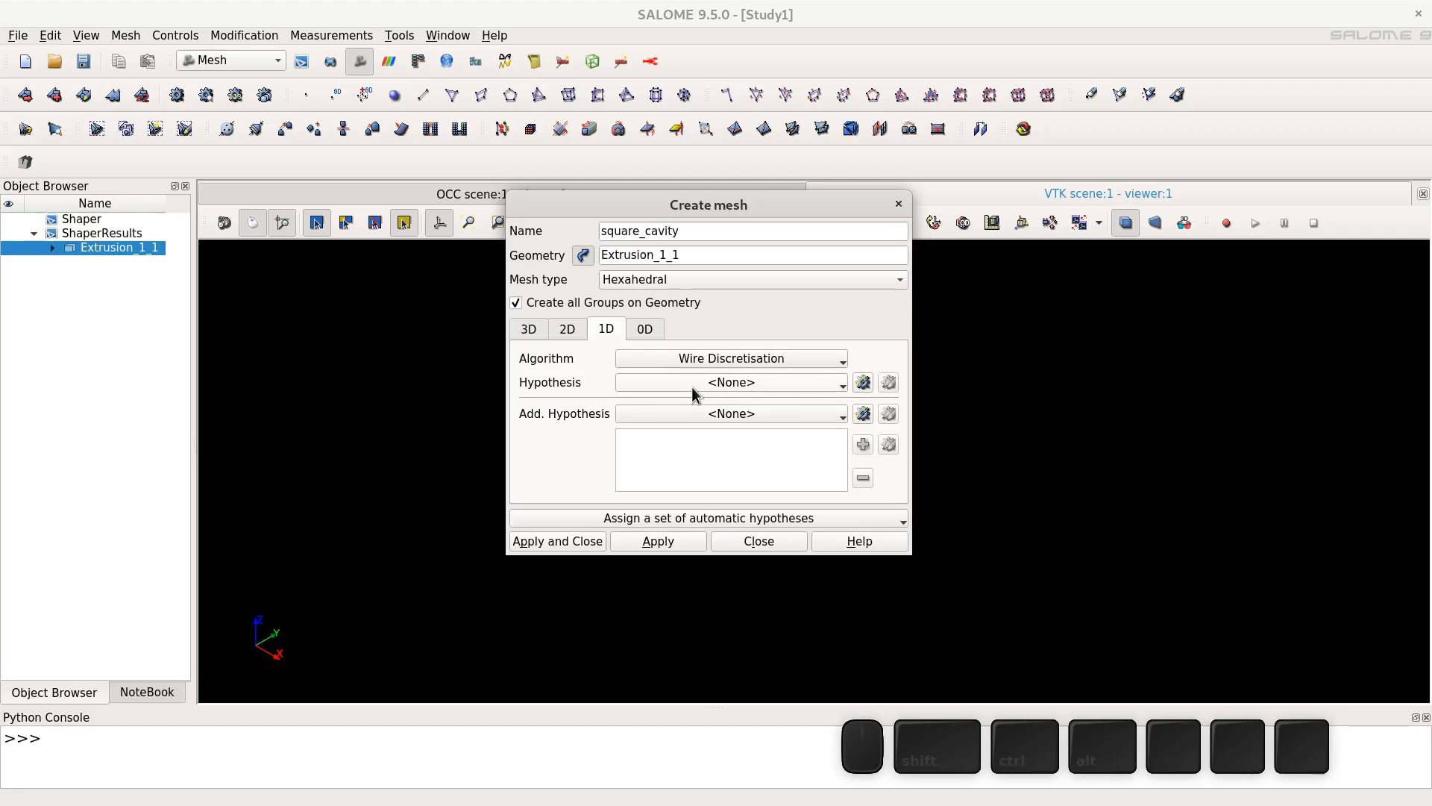
- Add a Number of Segments hypothesis of 50 to the 1D algorithm and create the mesh
click(865, 383)
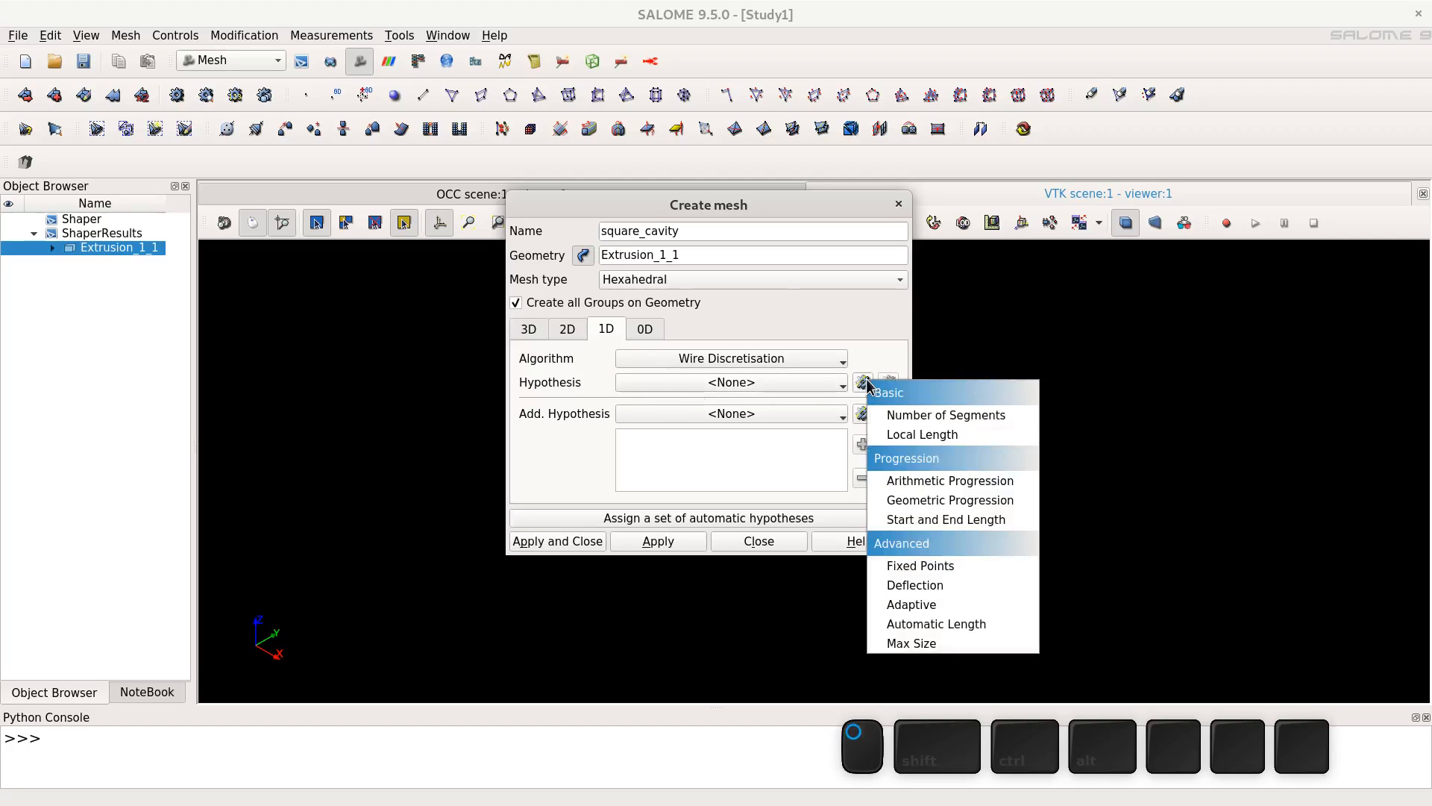
click(981, 415)
double_click(693, 359)
text(50)
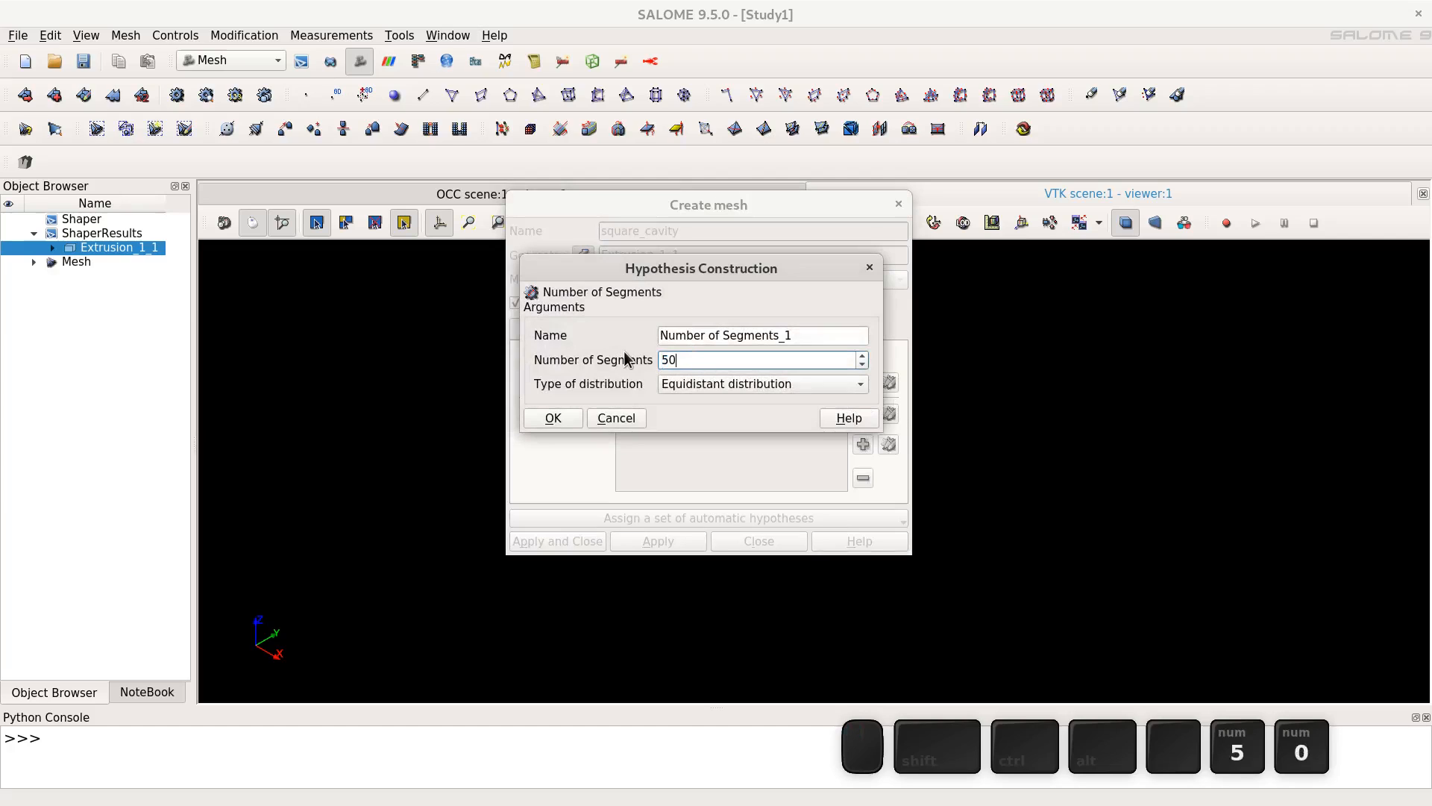
click(572, 415)
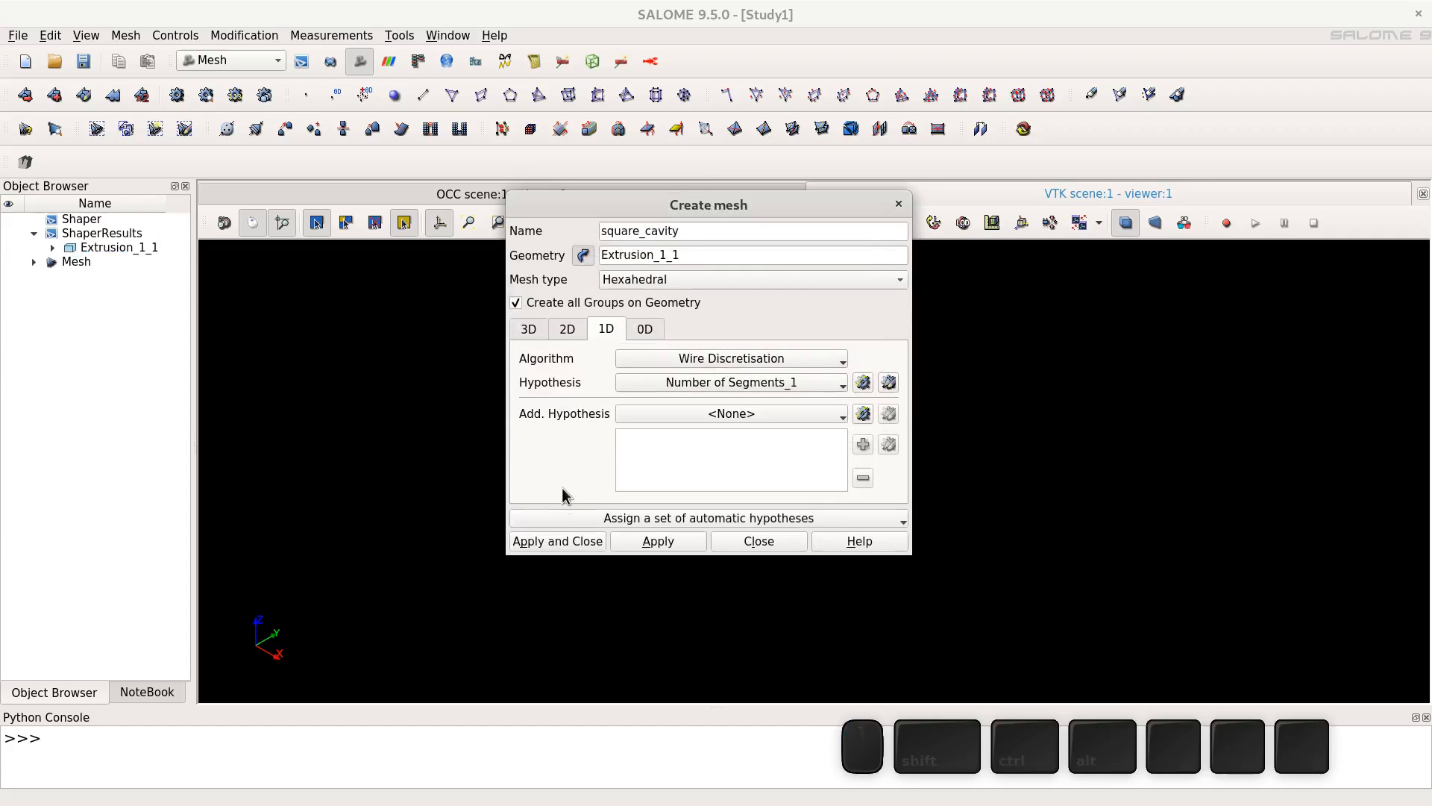
click(565, 542)
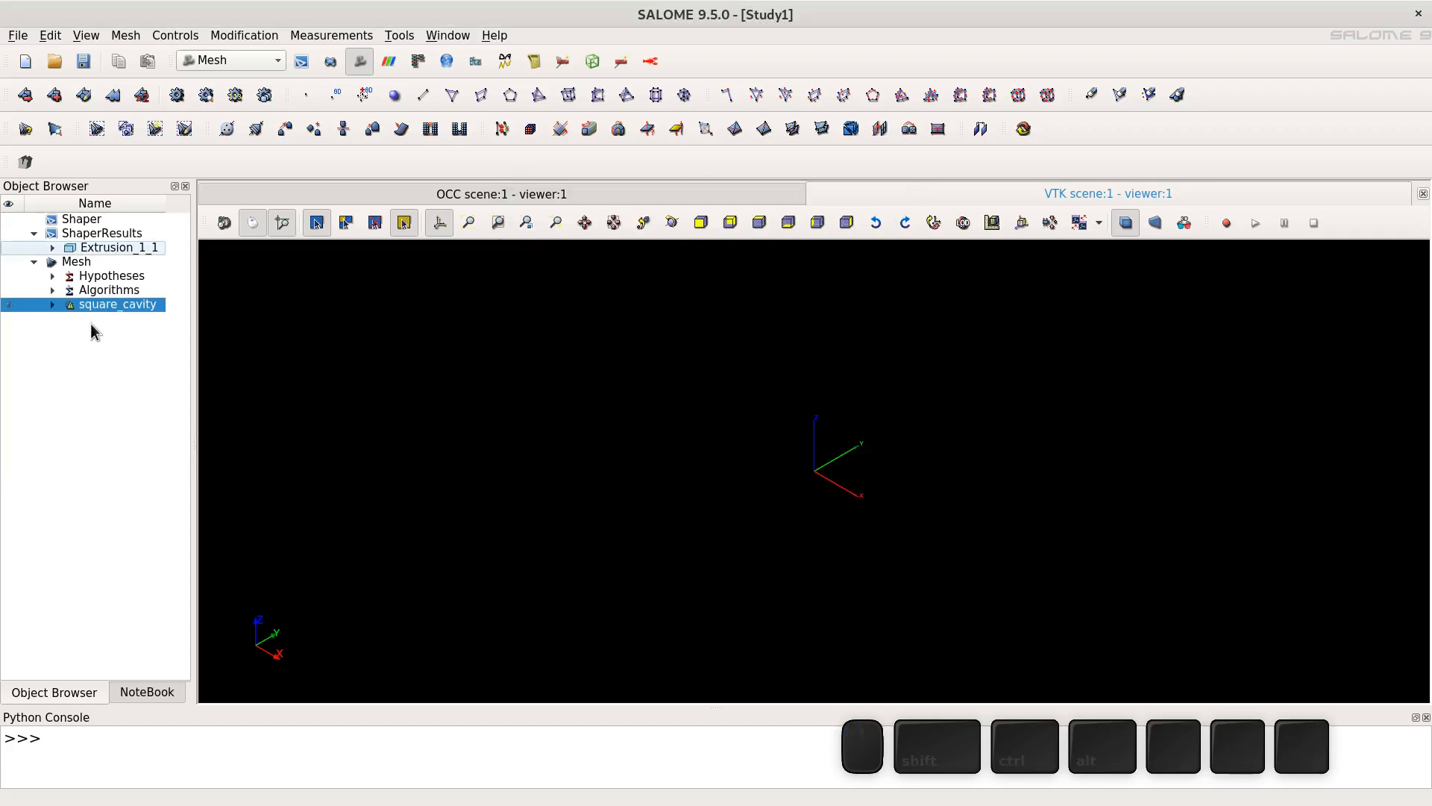
- Compute the square_cavity mesh and close the results dialog
right_click(105, 301)
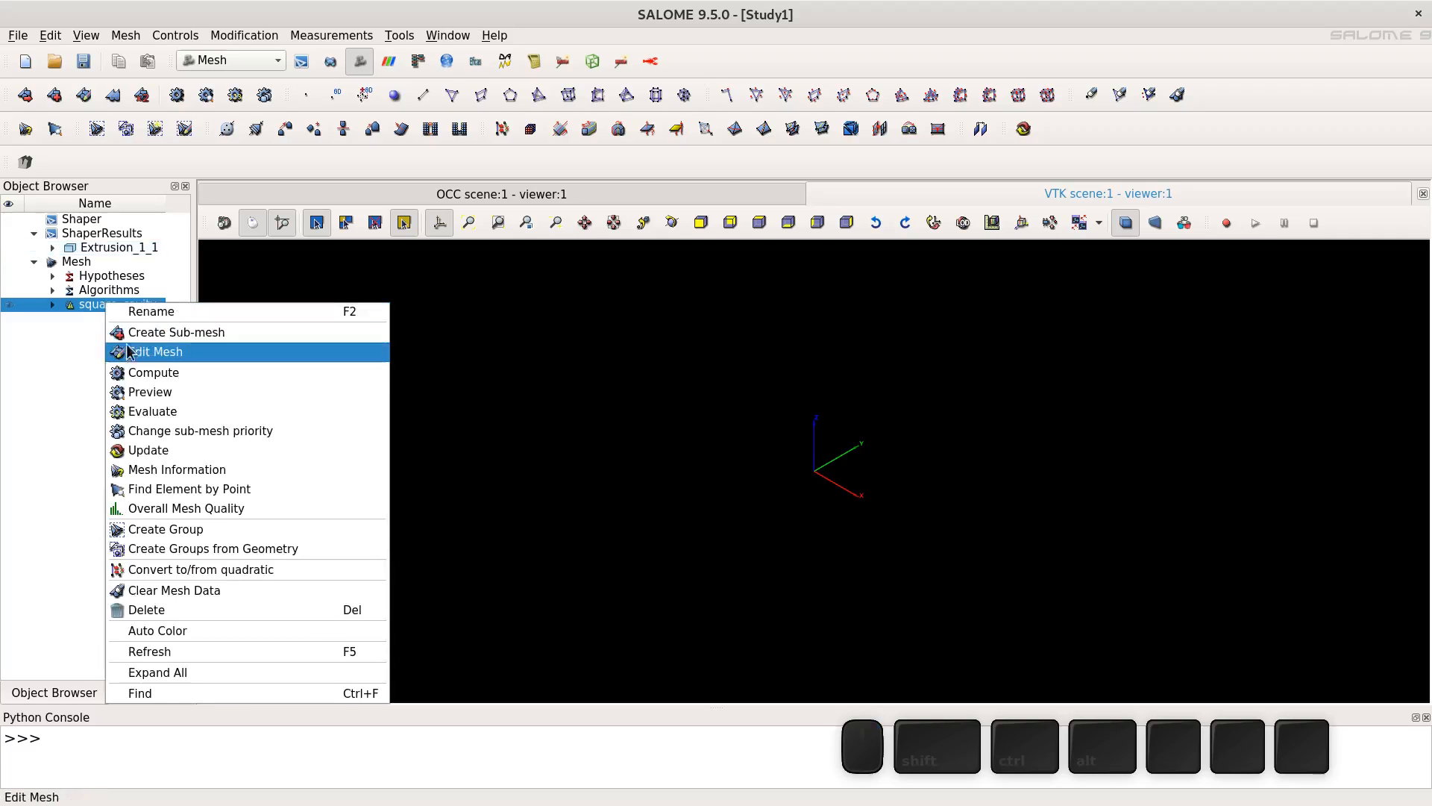
click(137, 375)
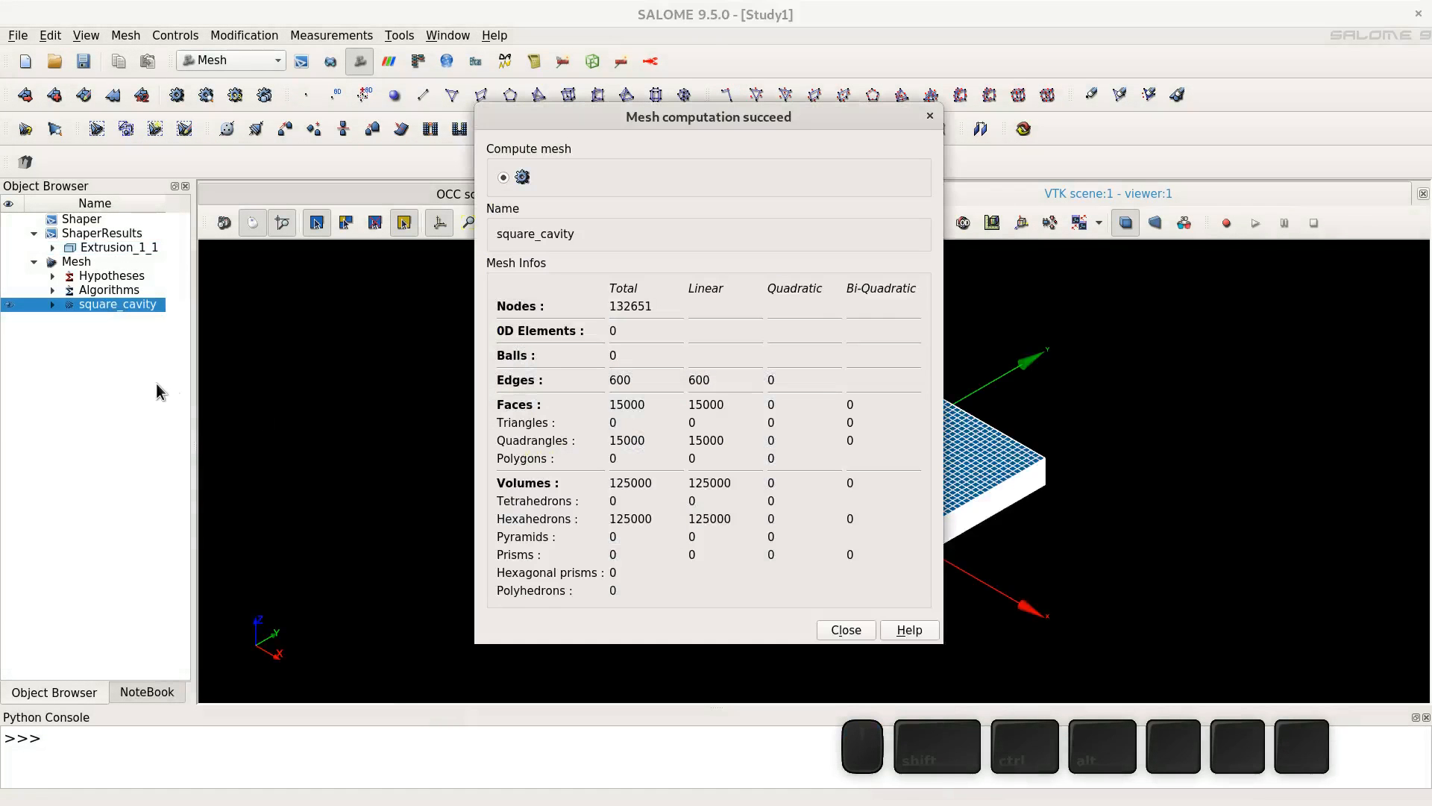
click(850, 631)
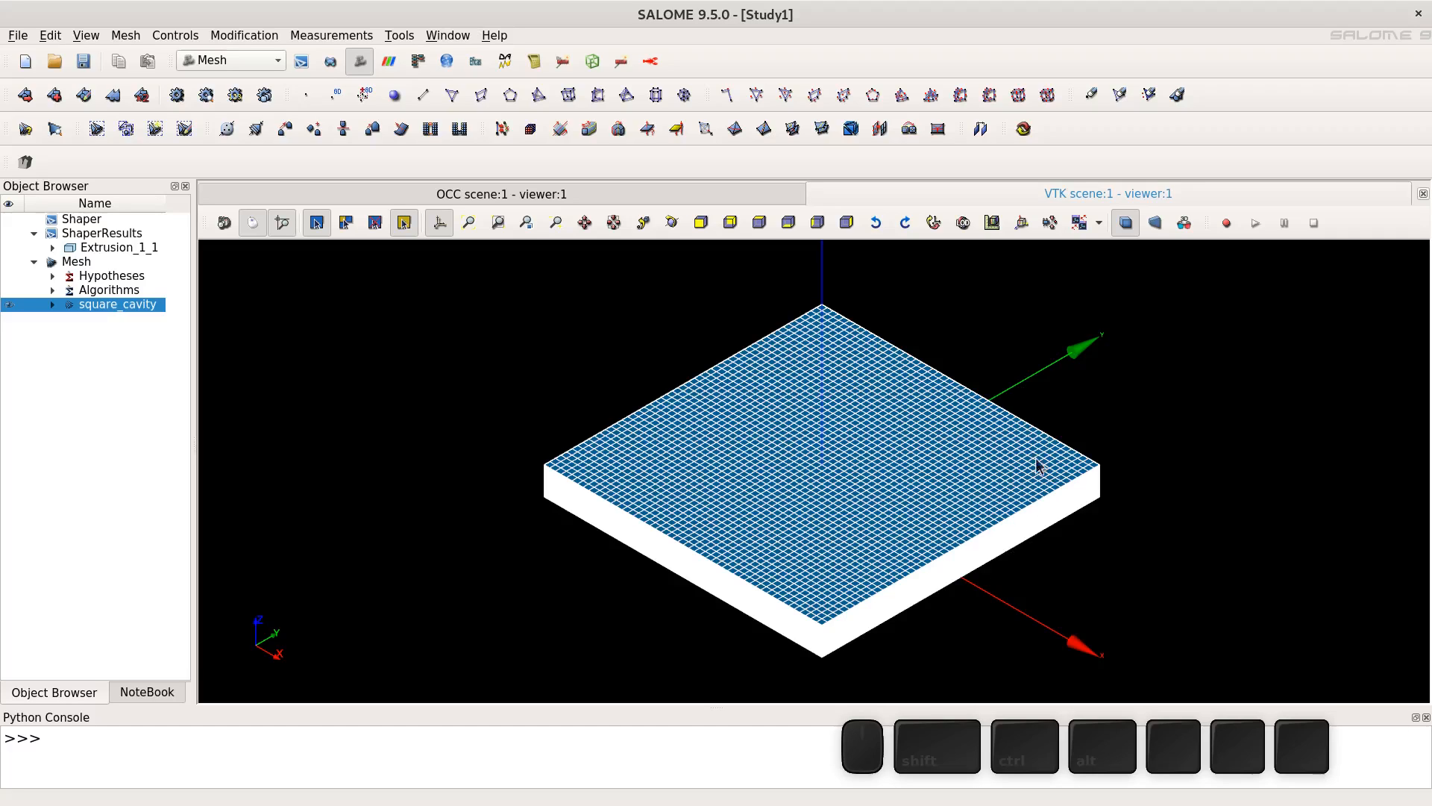
- Start a sub-mesh of square_cavity on the edge group using the Wire Discretisation 1D algorithm
click(672, 222)
drag(844, 661, 830, 613)
scroll(830, 596, up, 10)
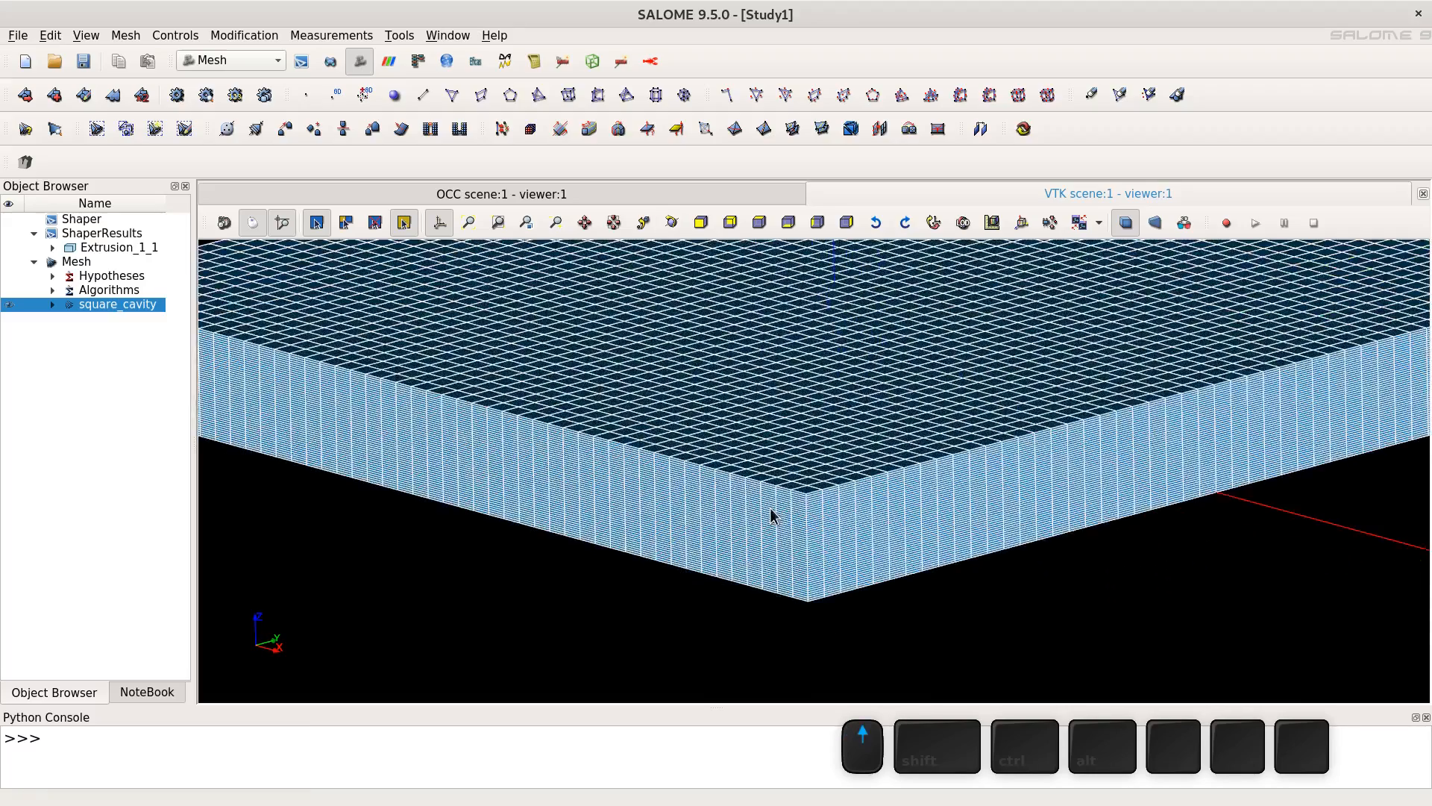
scroll(780, 523, up, 2)
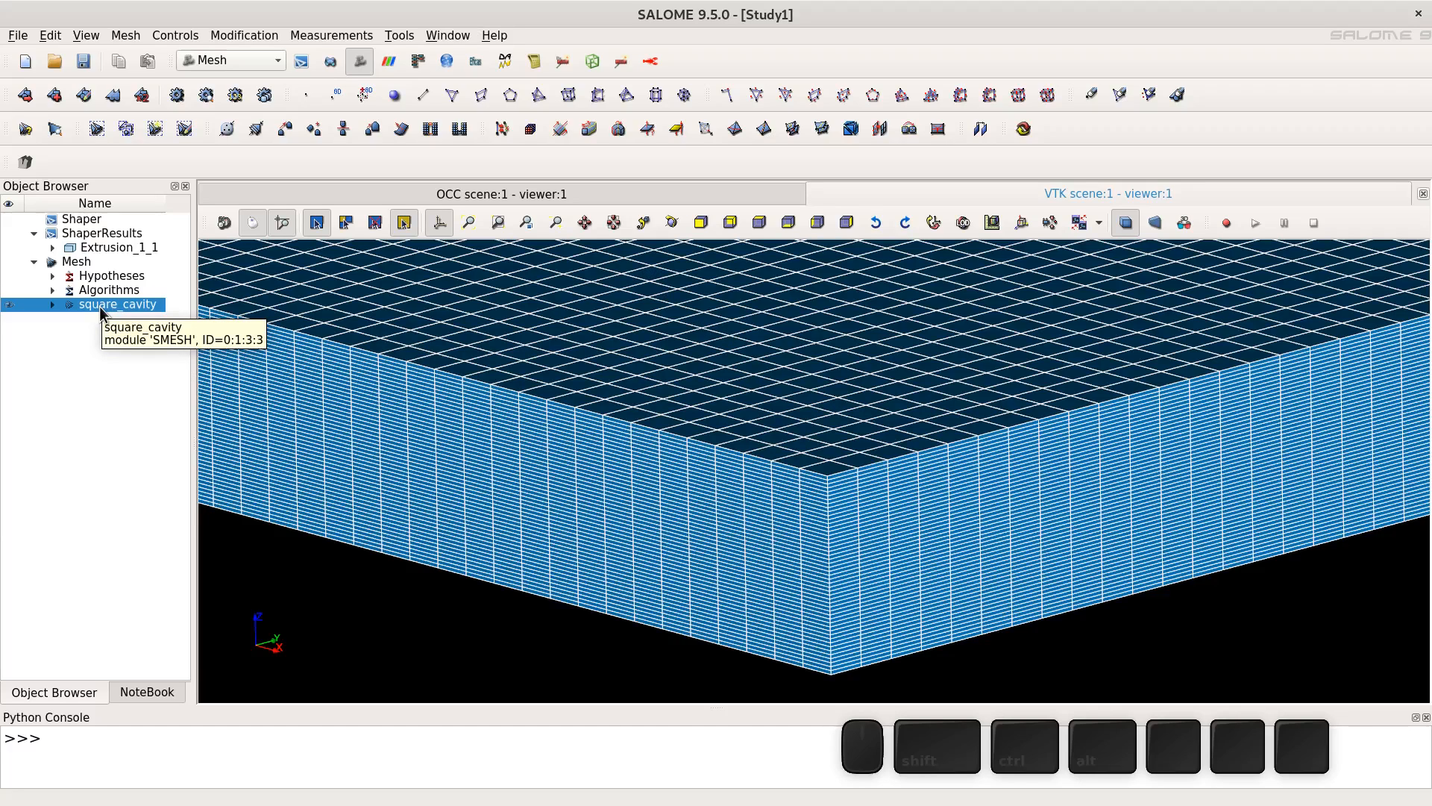
click(58, 100)
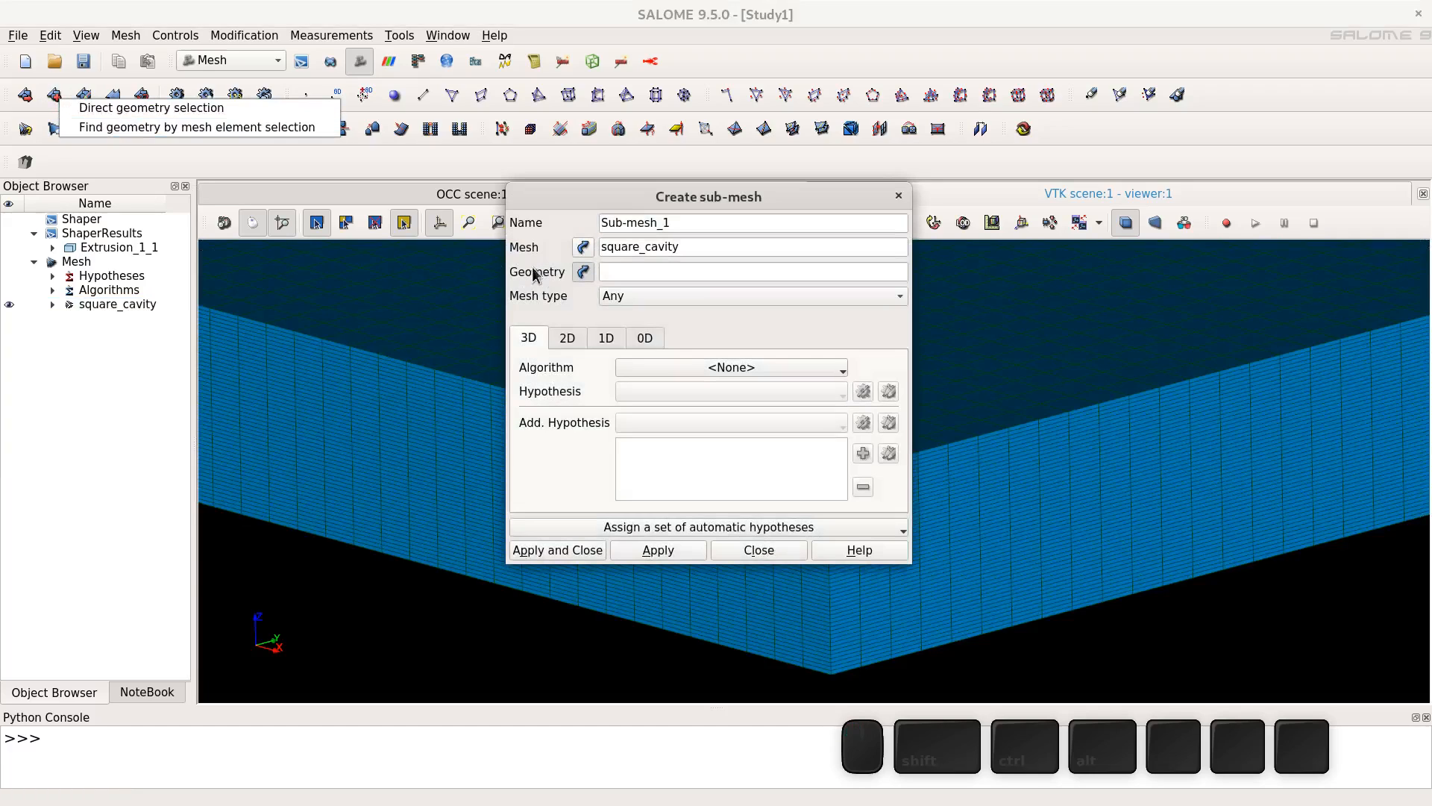
click(583, 272)
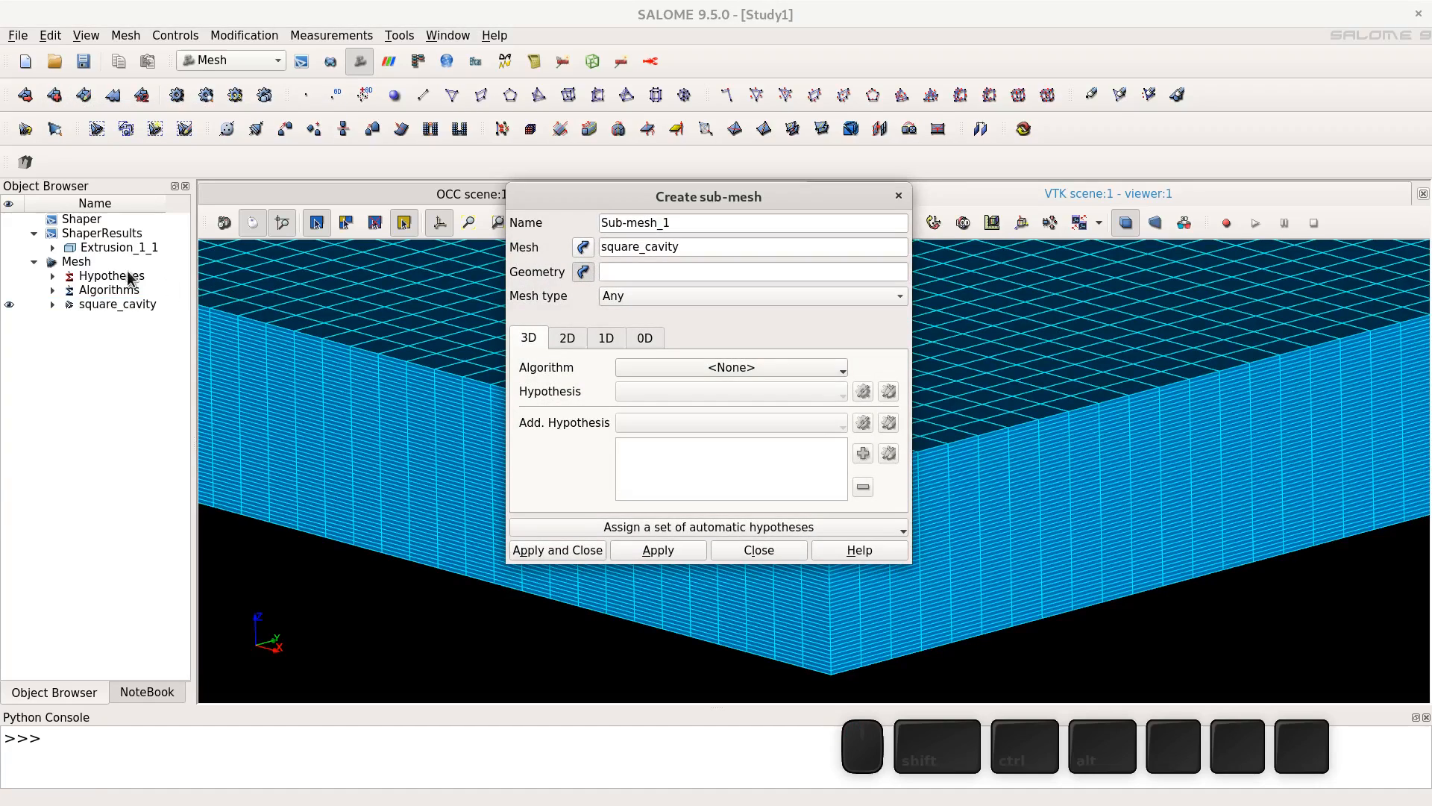
click(52, 248)
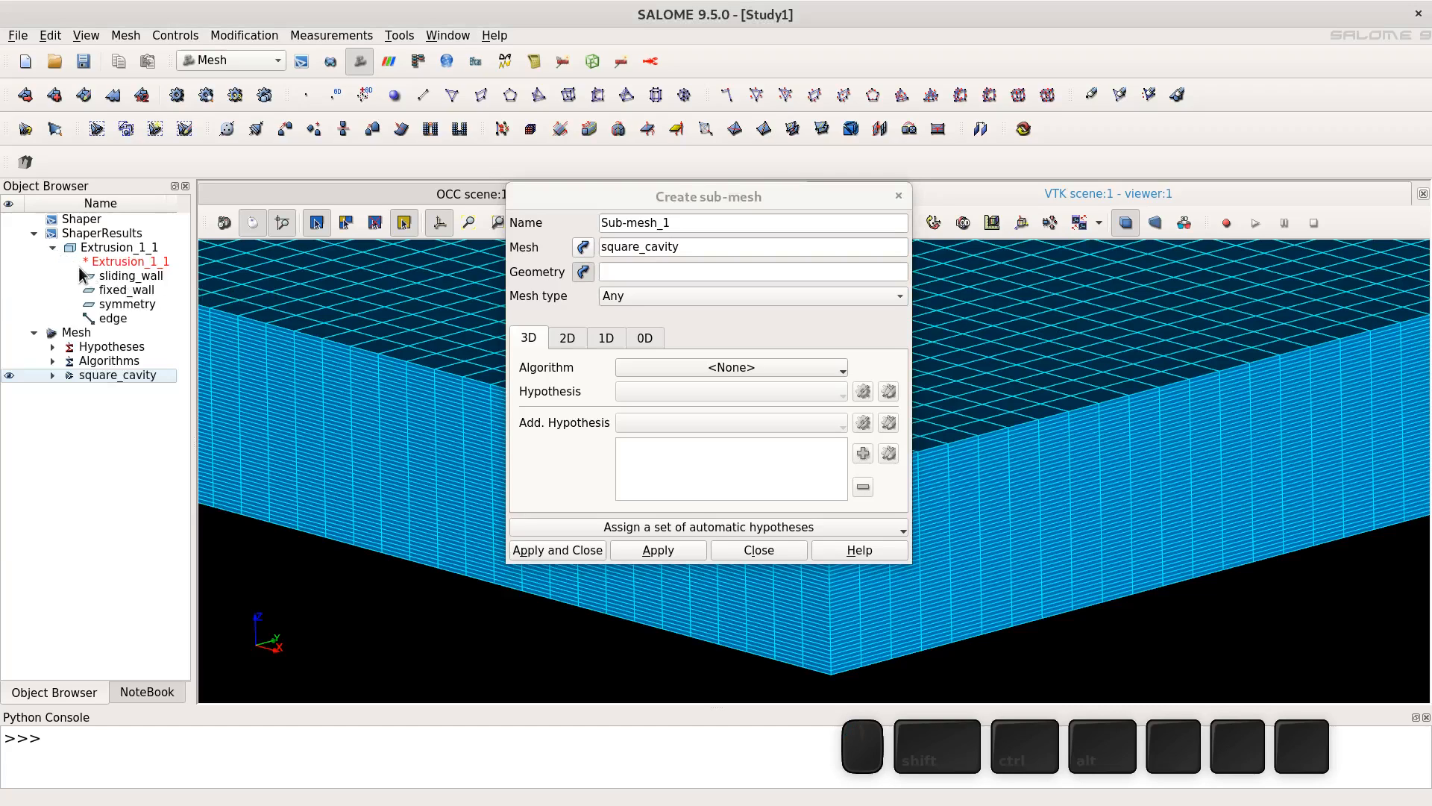
click(111, 318)
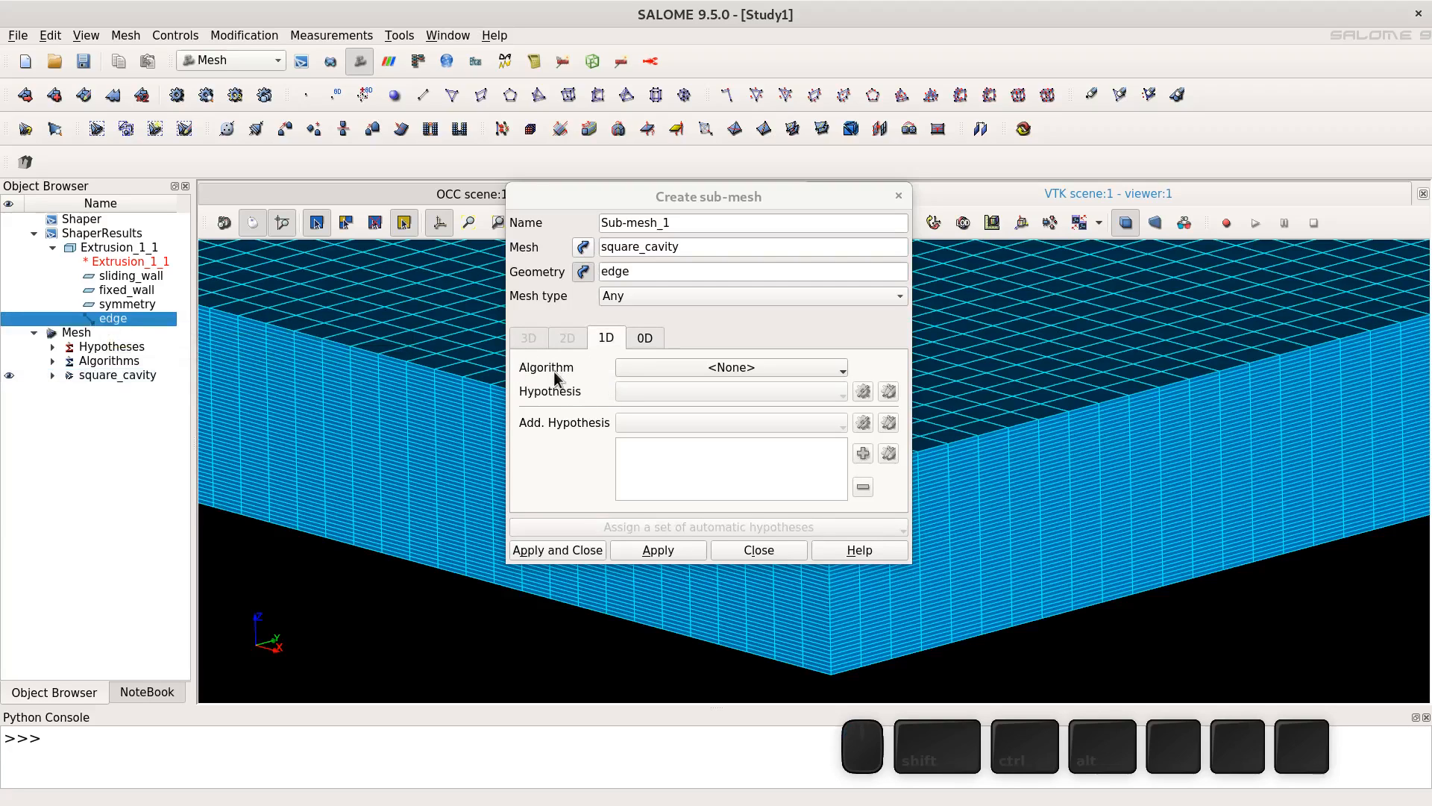
click(681, 367)
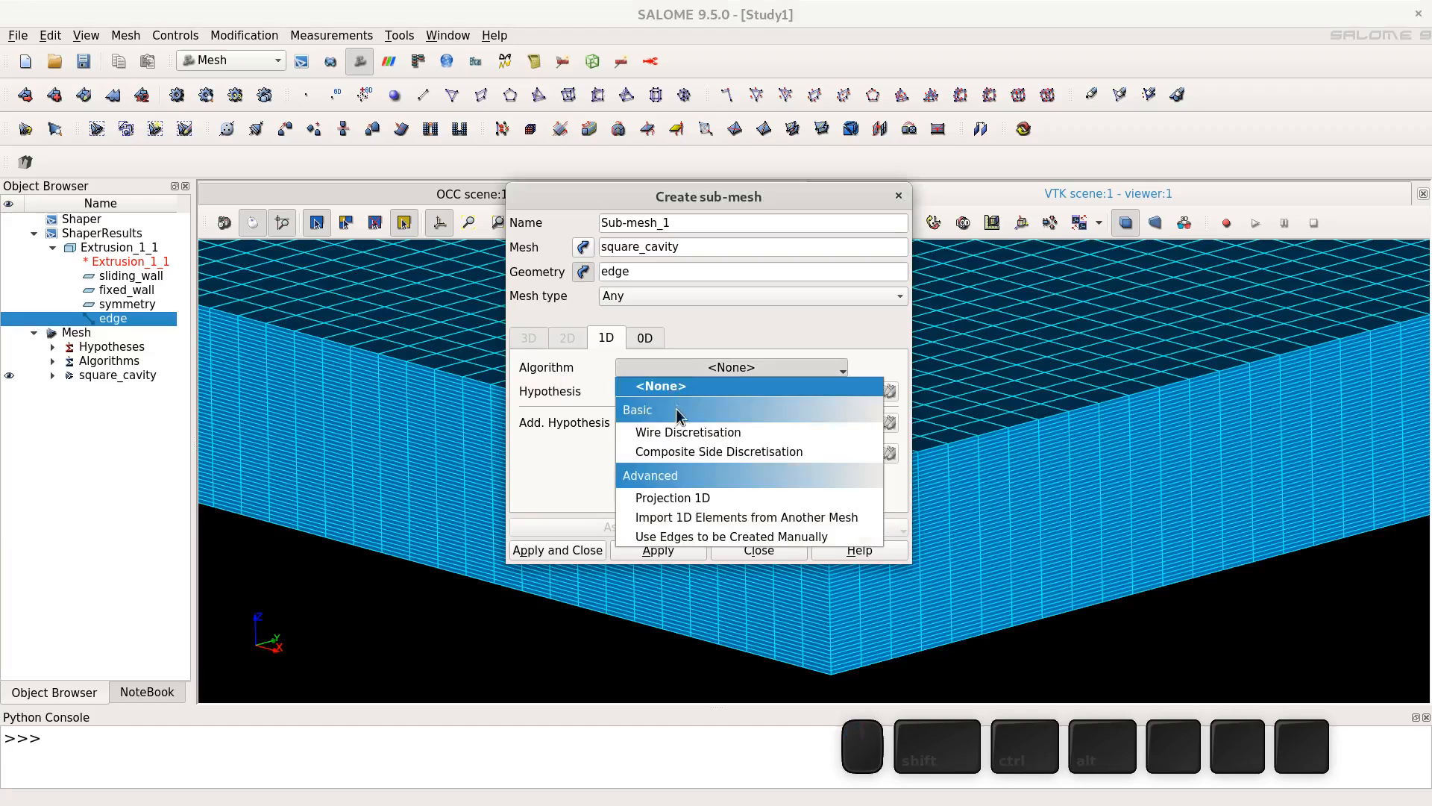
click(679, 433)
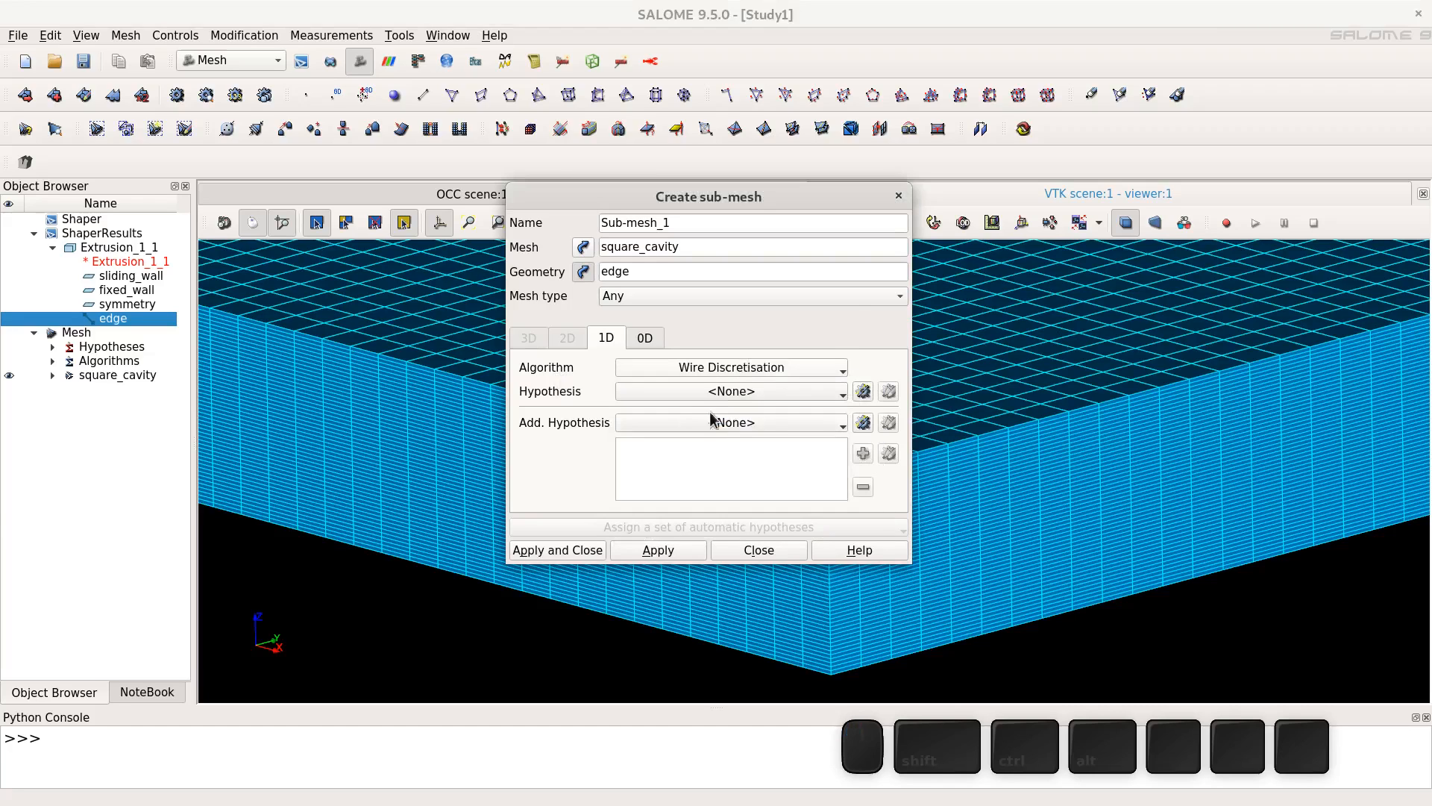
- Give the sub-mesh a Number of Segments hypothesis of 1
click(863, 391)
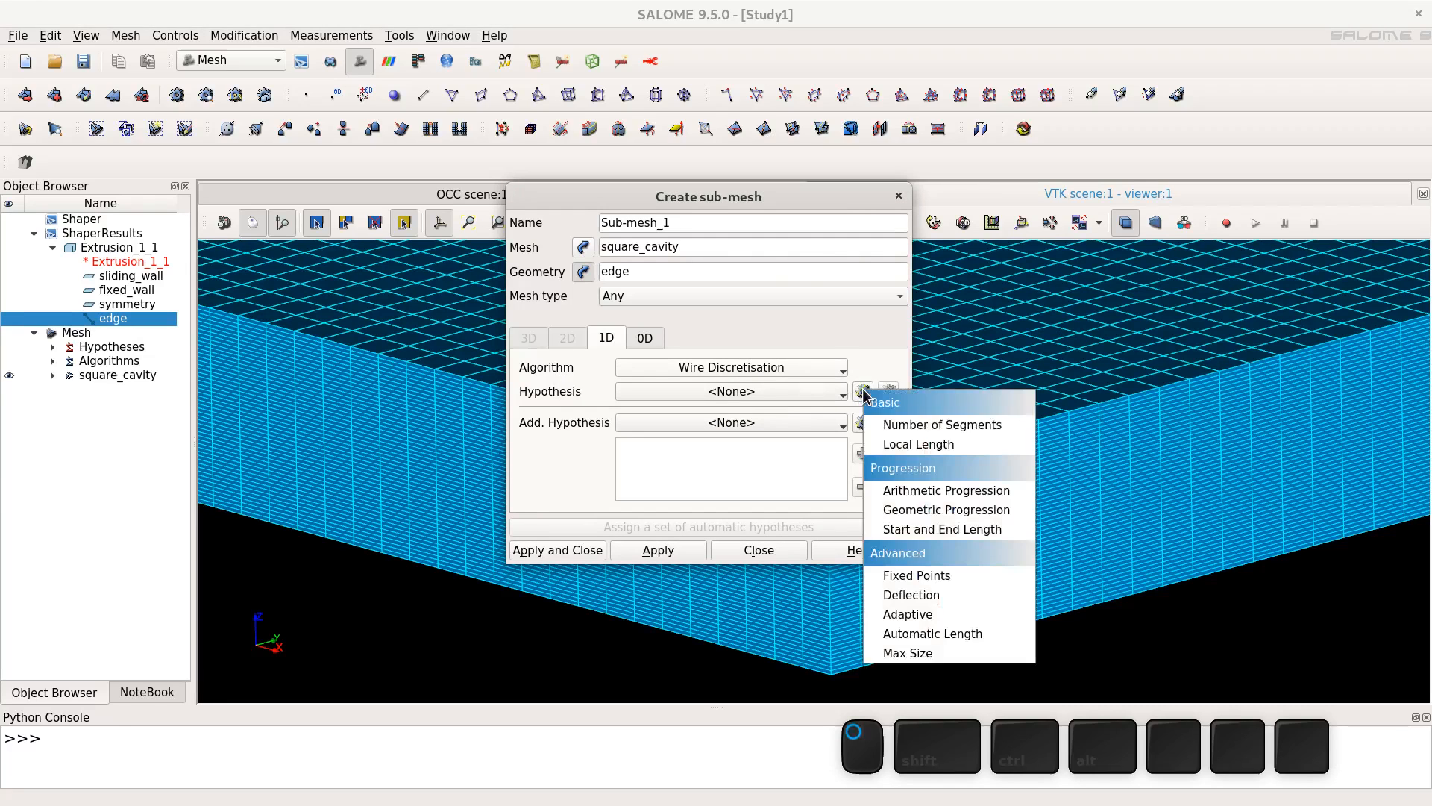
click(928, 428)
drag(708, 360, 613, 361)
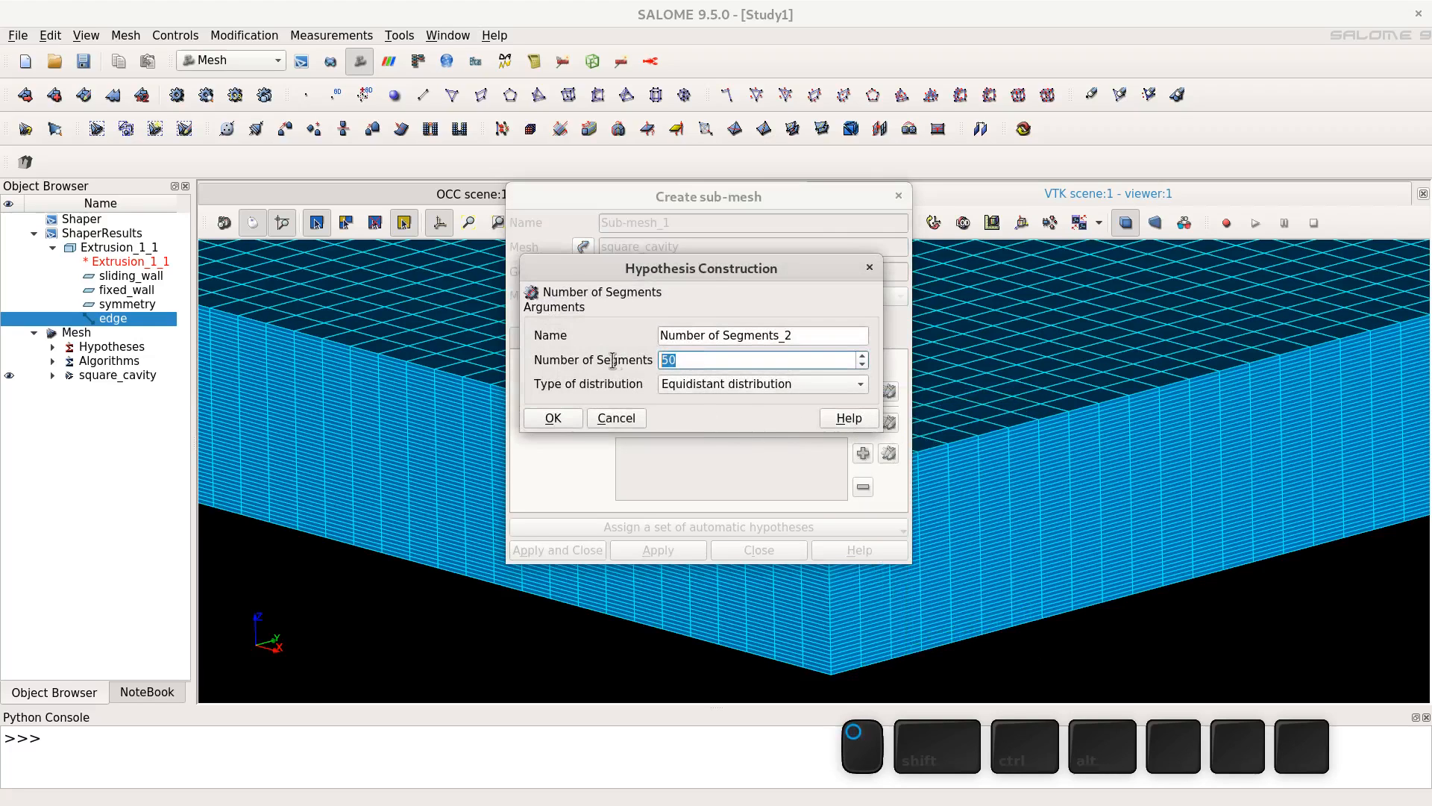
text(1)
click(573, 414)
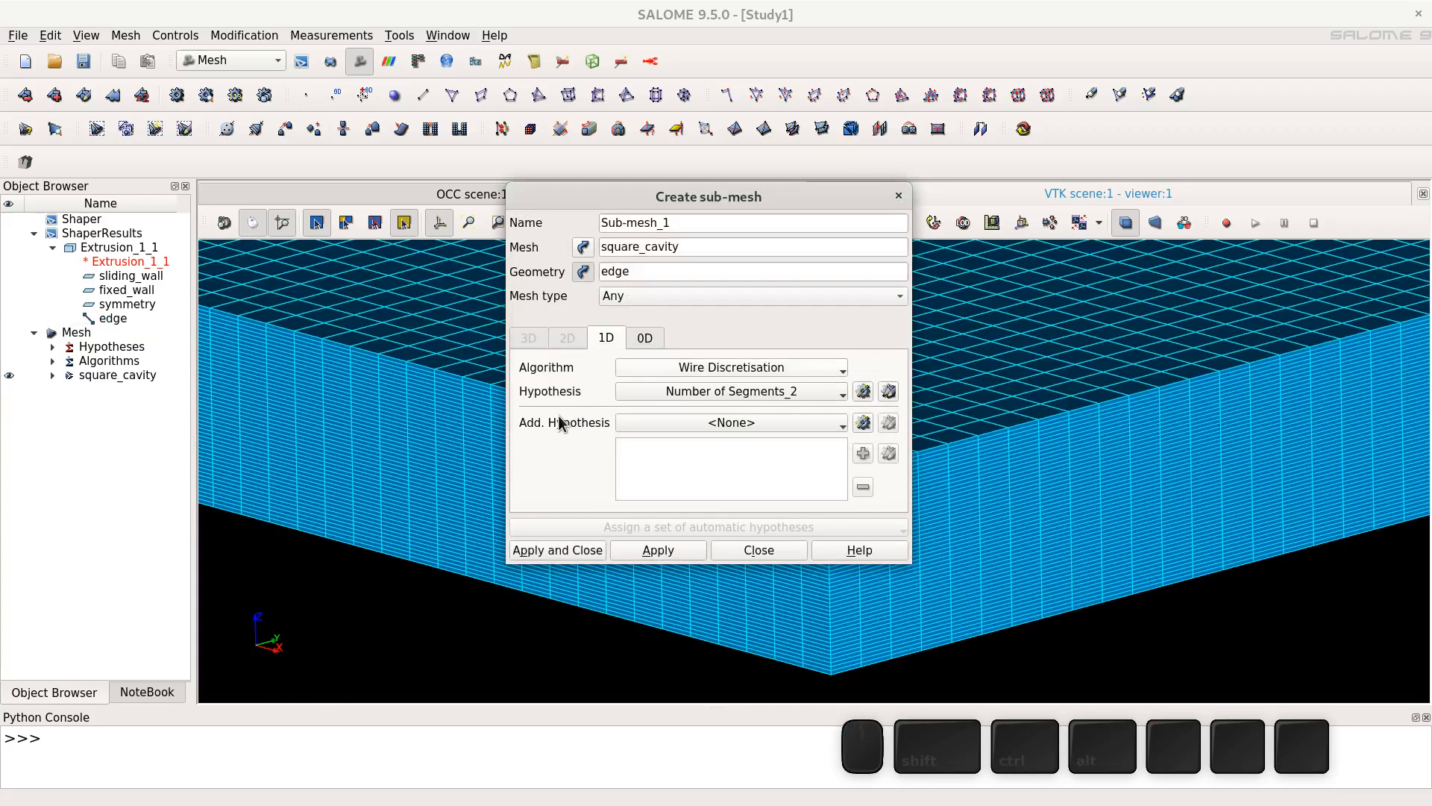
- Add the Propagation of 1D Hyp. on Opposite Edges hypothesis and create the sub-mesh
click(864, 424)
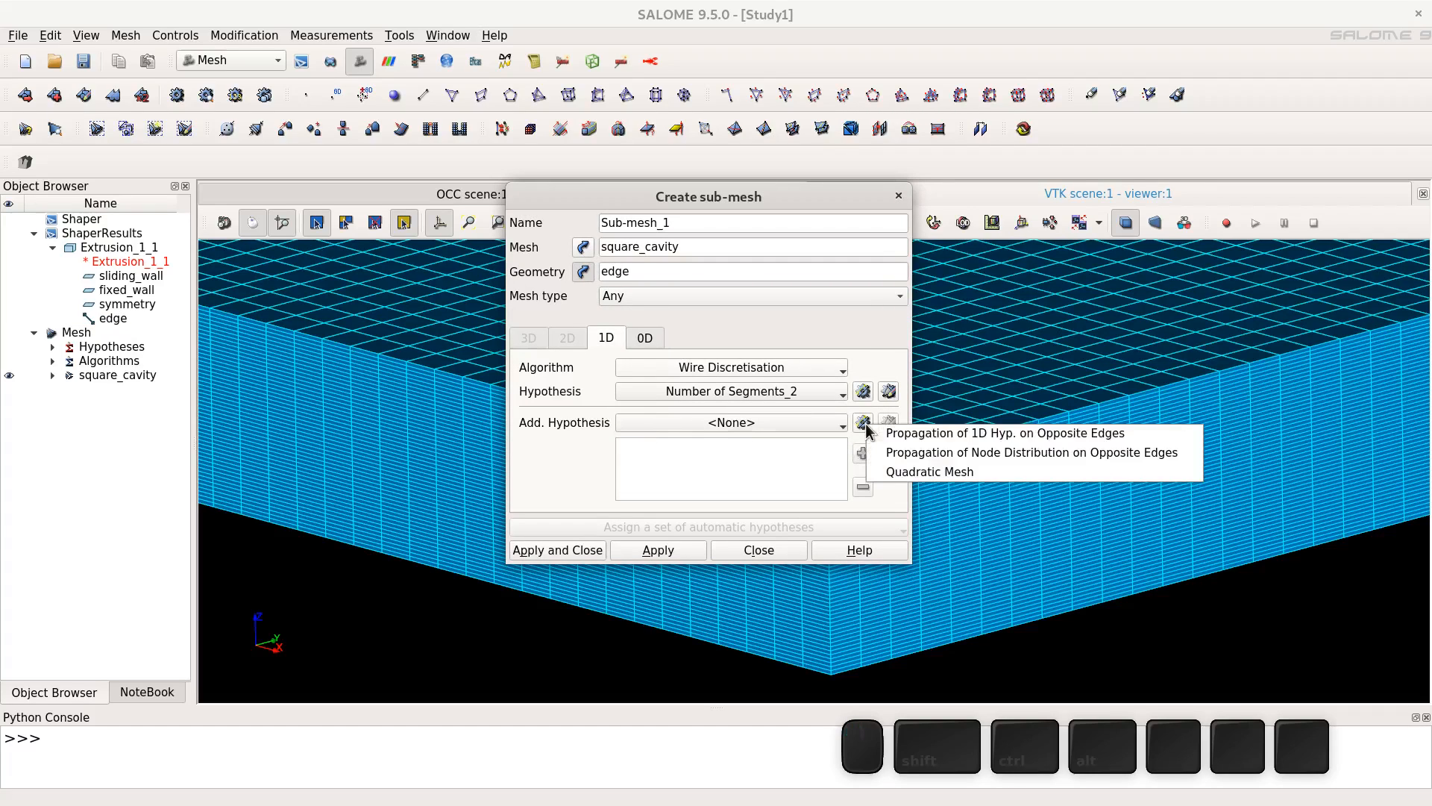
click(931, 435)
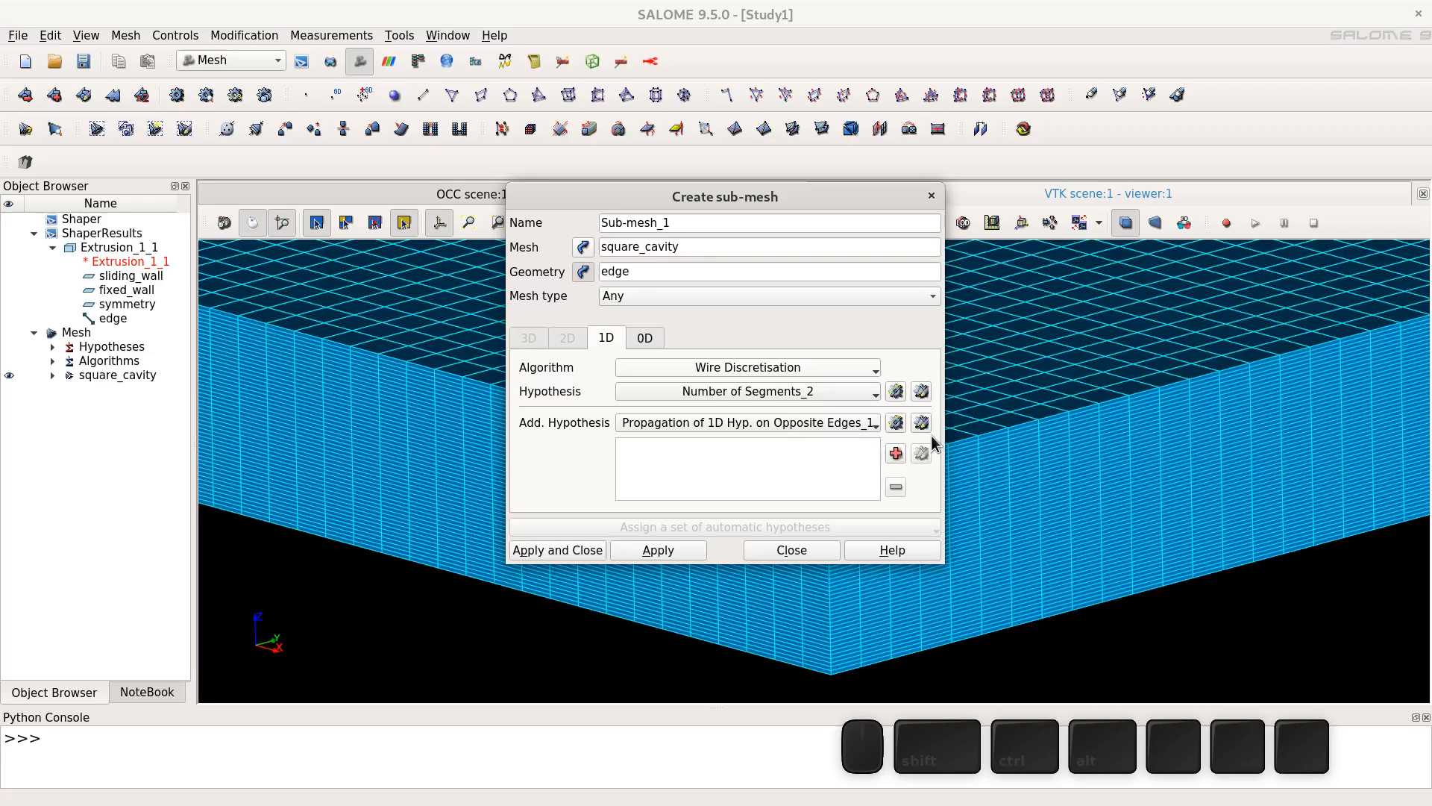
click(558, 550)
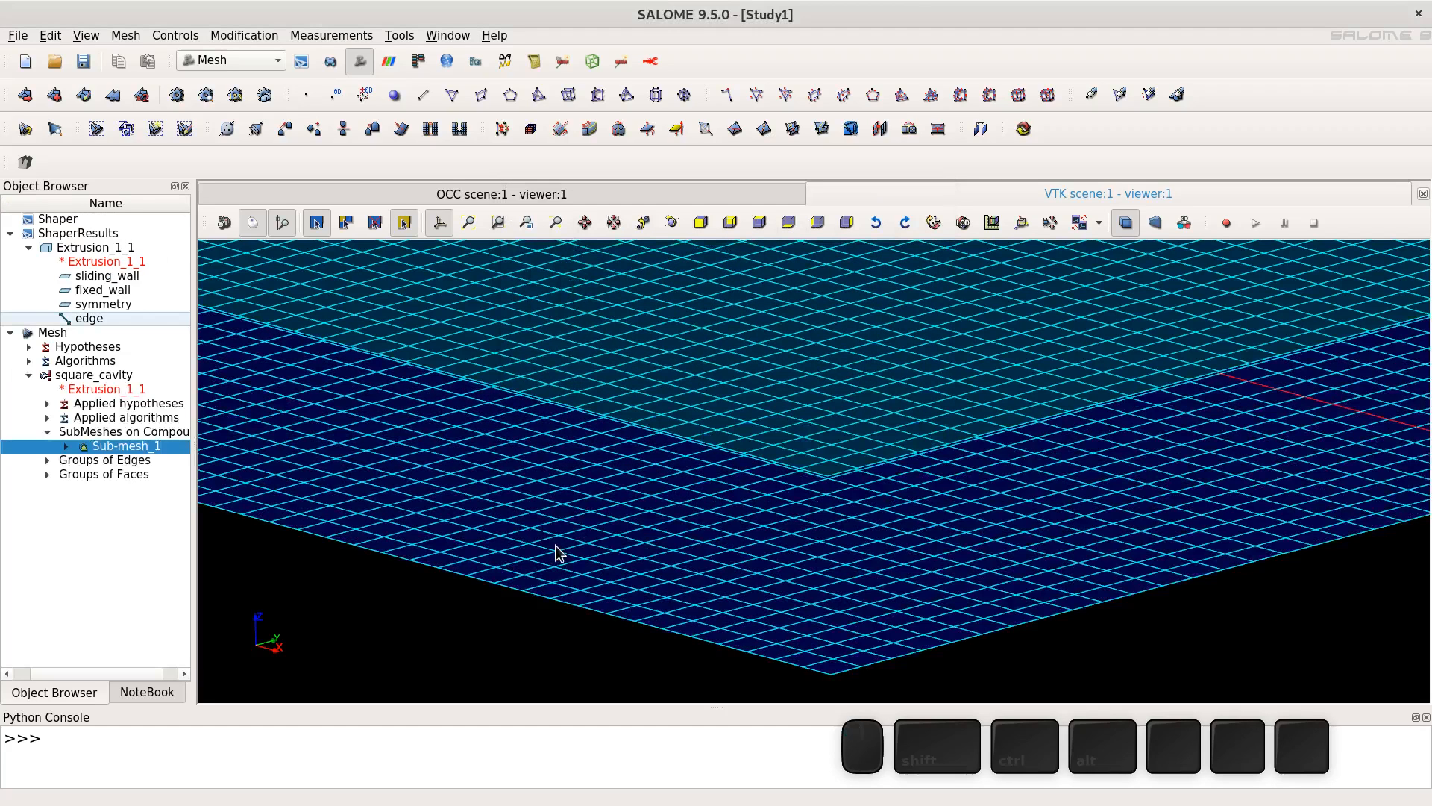
- Recompute the square_cavity mesh and close the results dialog
click(80, 375)
right_click(79, 377)
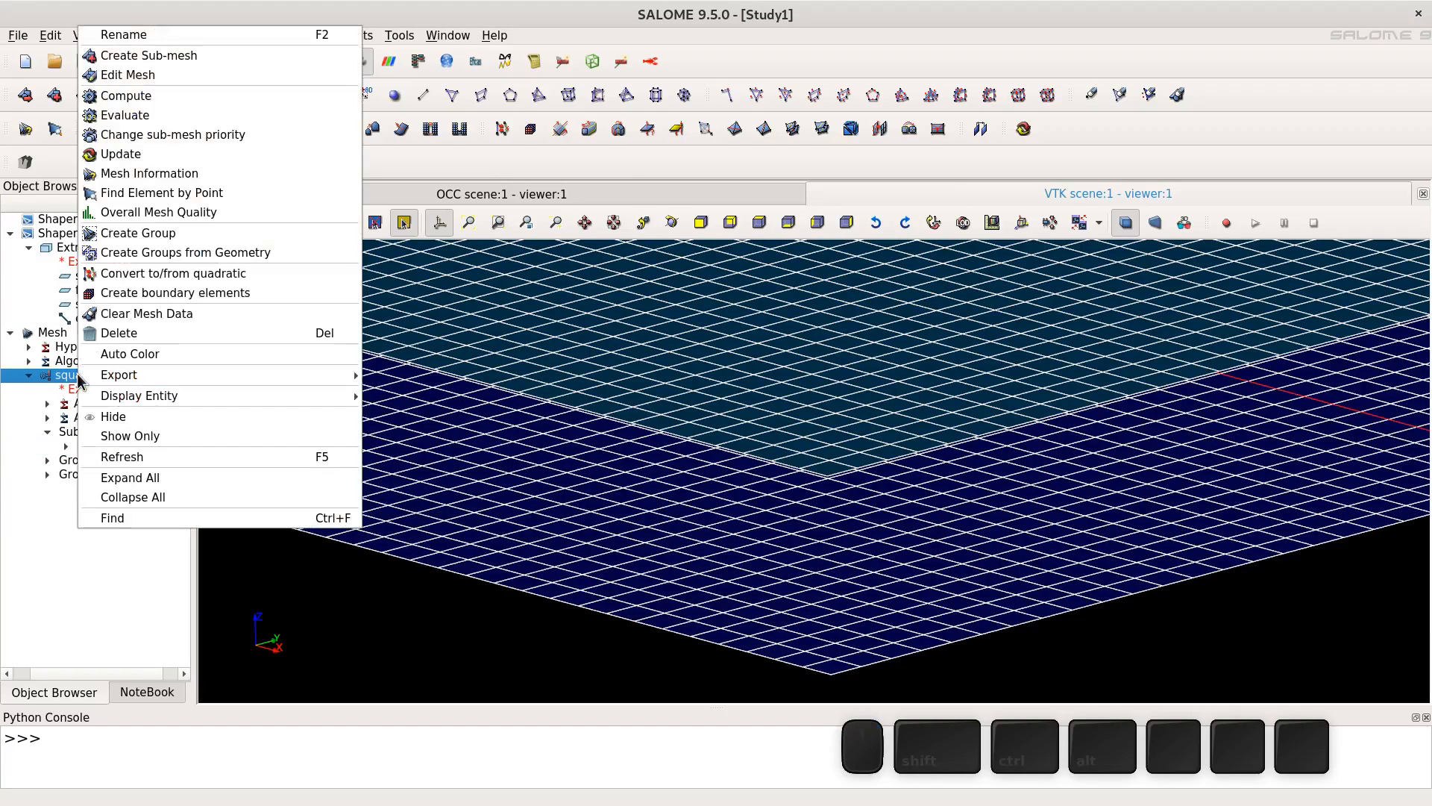
click(174, 98)
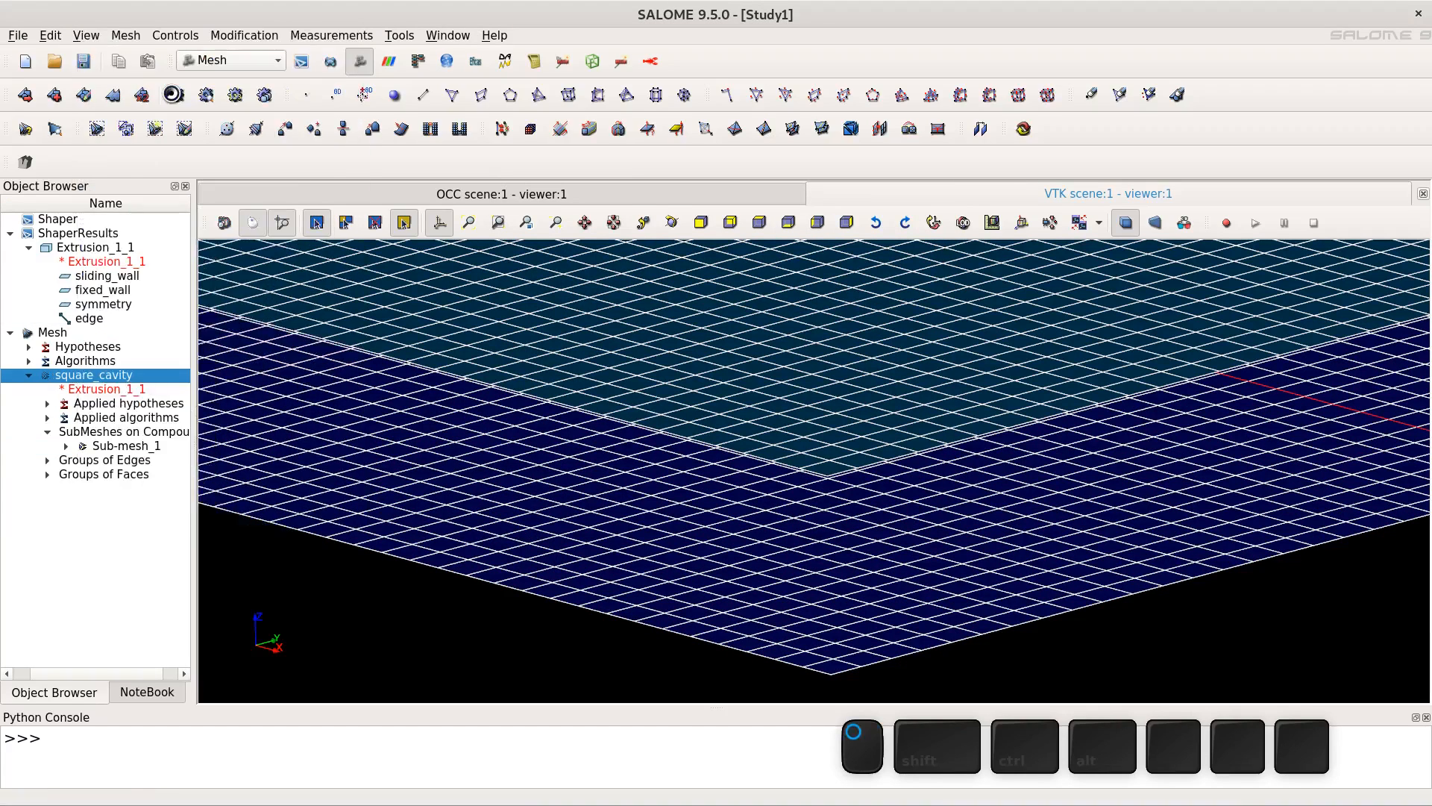
click(844, 630)
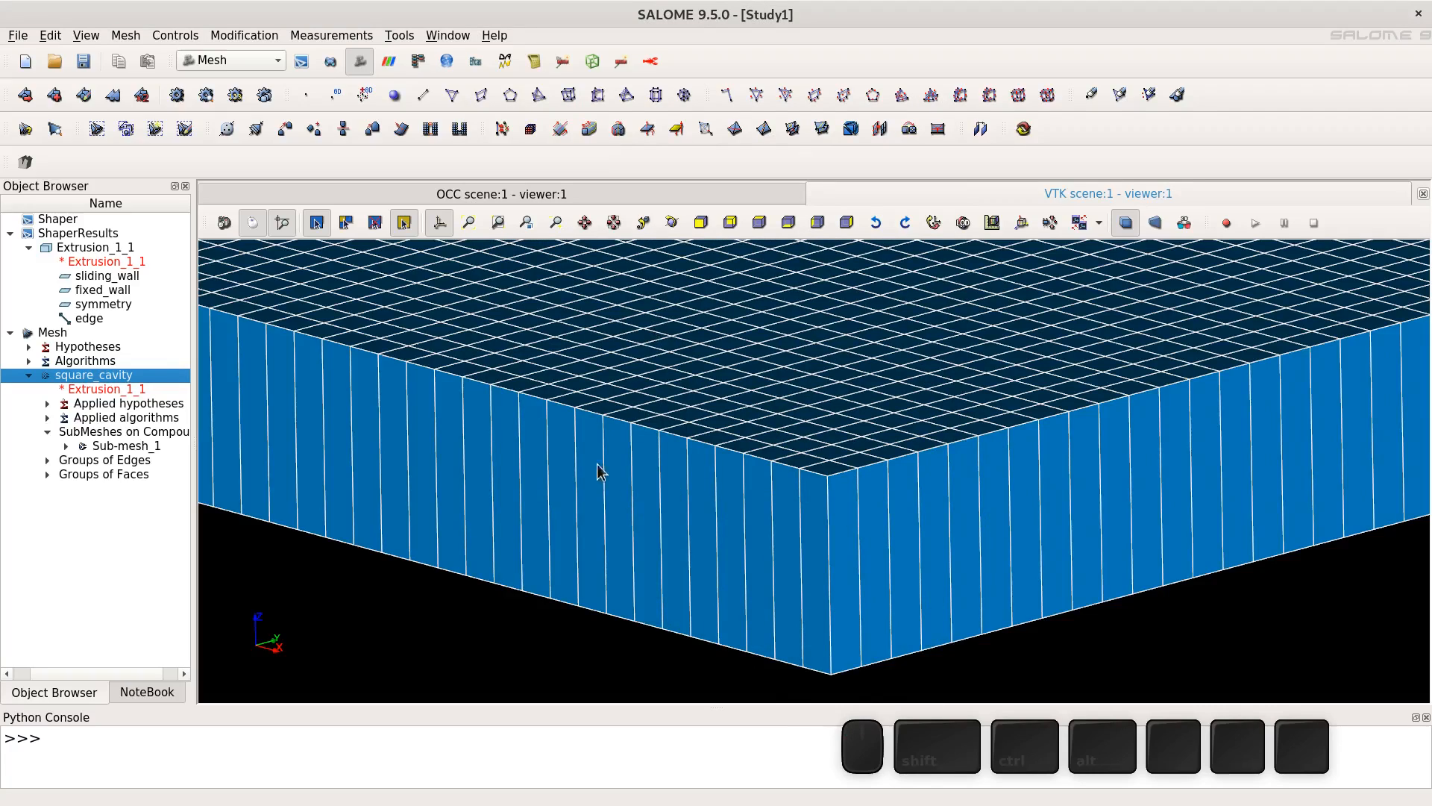
- Inspect the recomputed mesh from several angles and its groups of faces
scroll(653, 397, down, 3)
scroll(735, 377, down, 2)
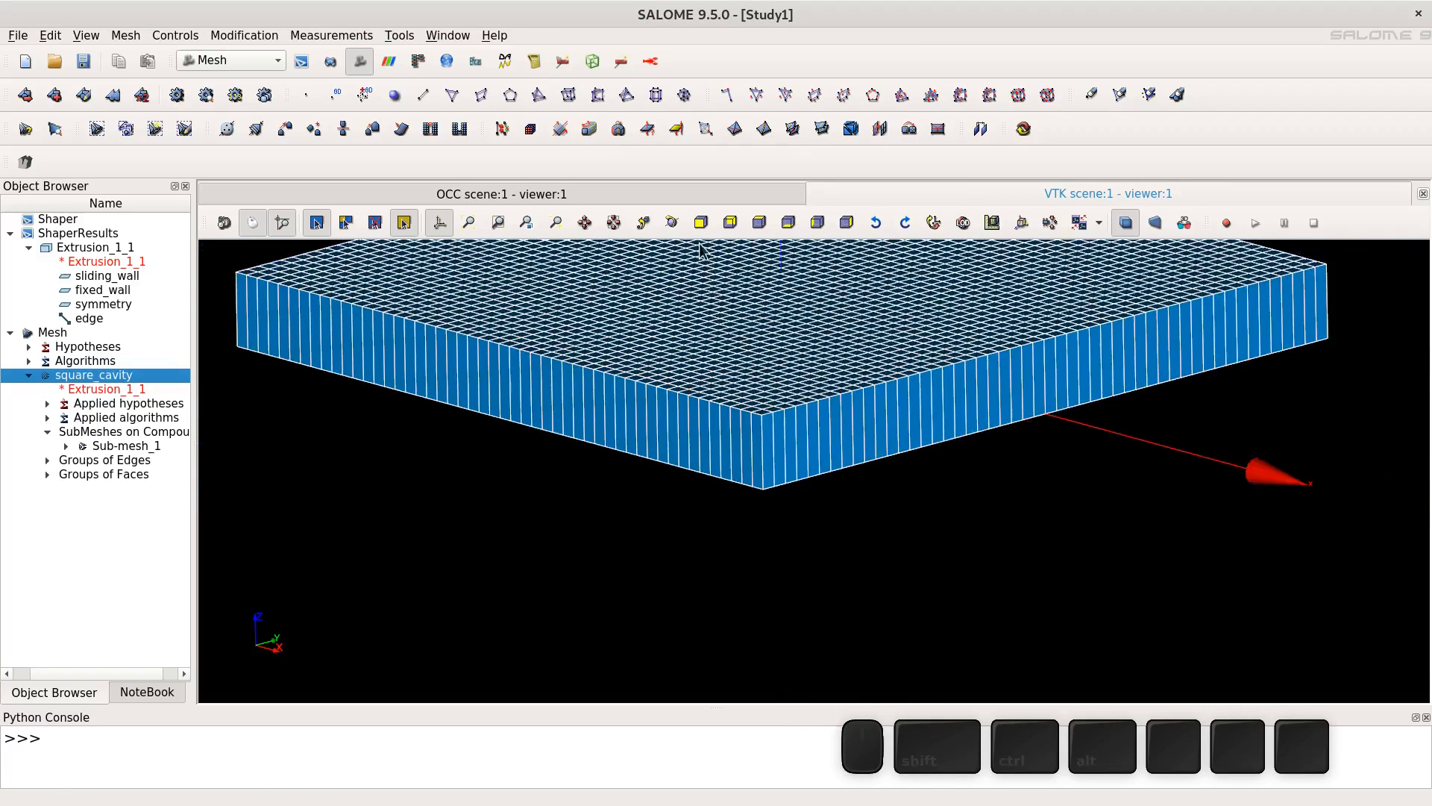
click(671, 222)
drag(635, 328, 853, 355)
click(672, 222)
drag(790, 403, 1000, 468)
click(584, 222)
drag(634, 369, 609, 486)
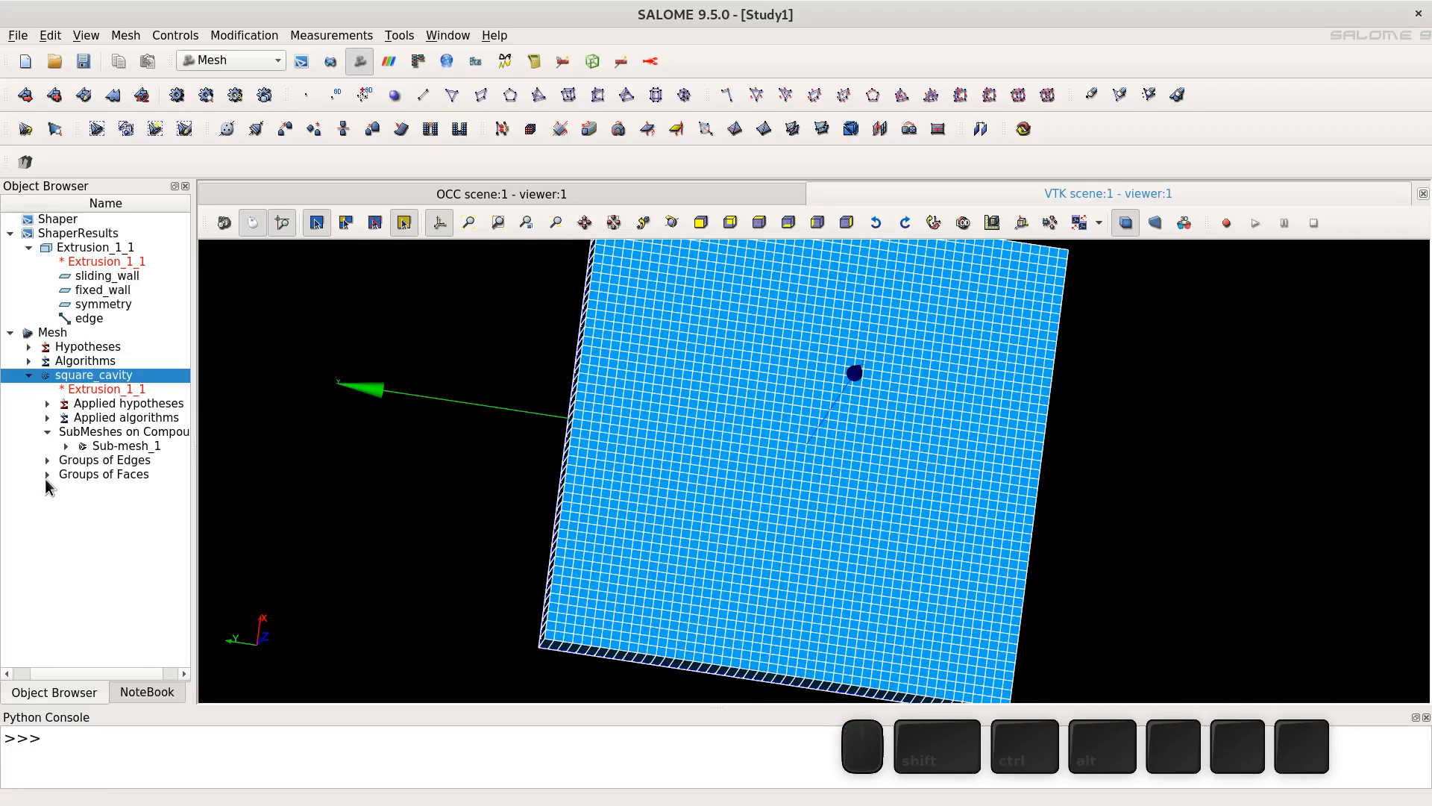
click(47, 475)
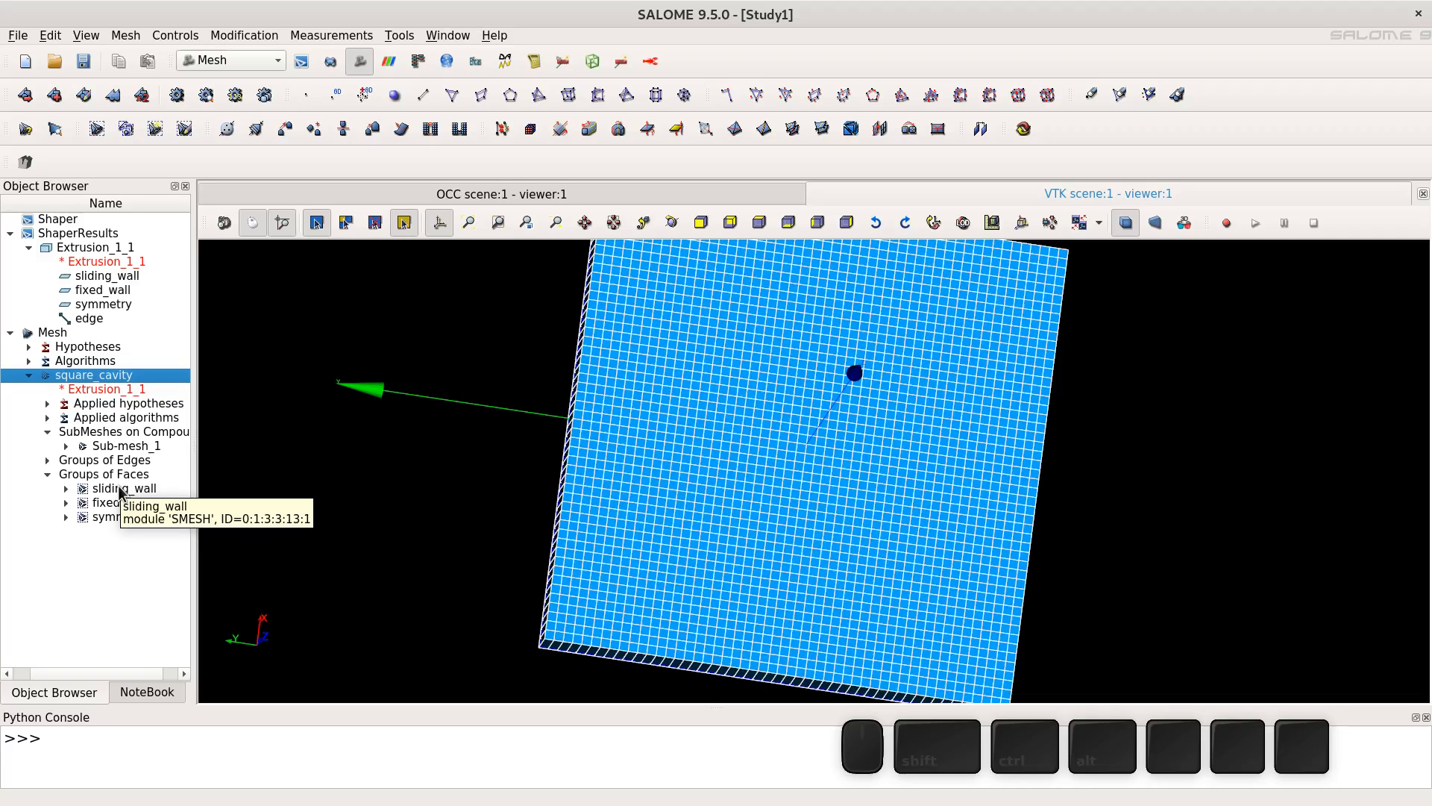
- Hide the square_cavity mesh and display only the sliding_wall face group
right_click(105, 382)
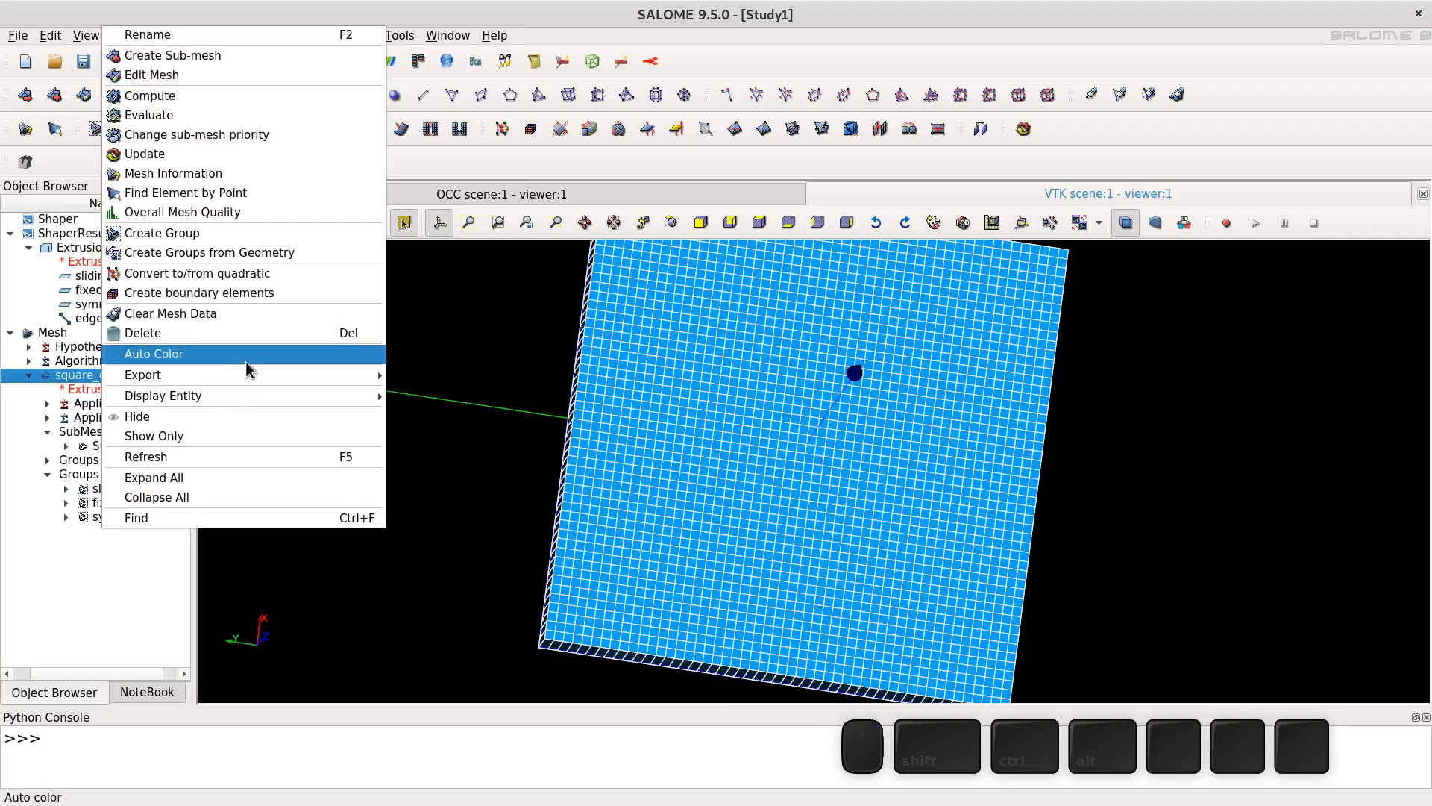
click(225, 416)
right_click(152, 486)
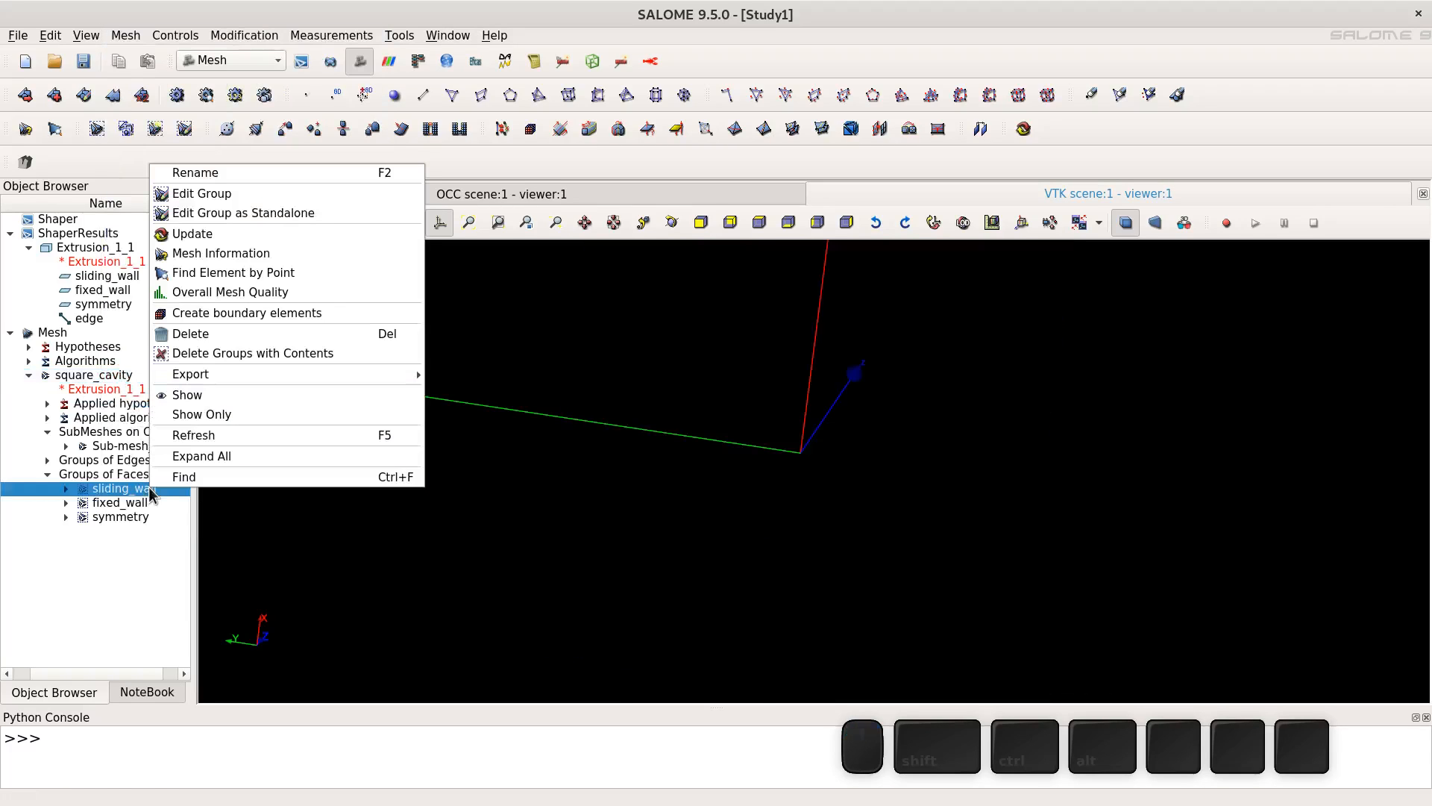
click(249, 394)
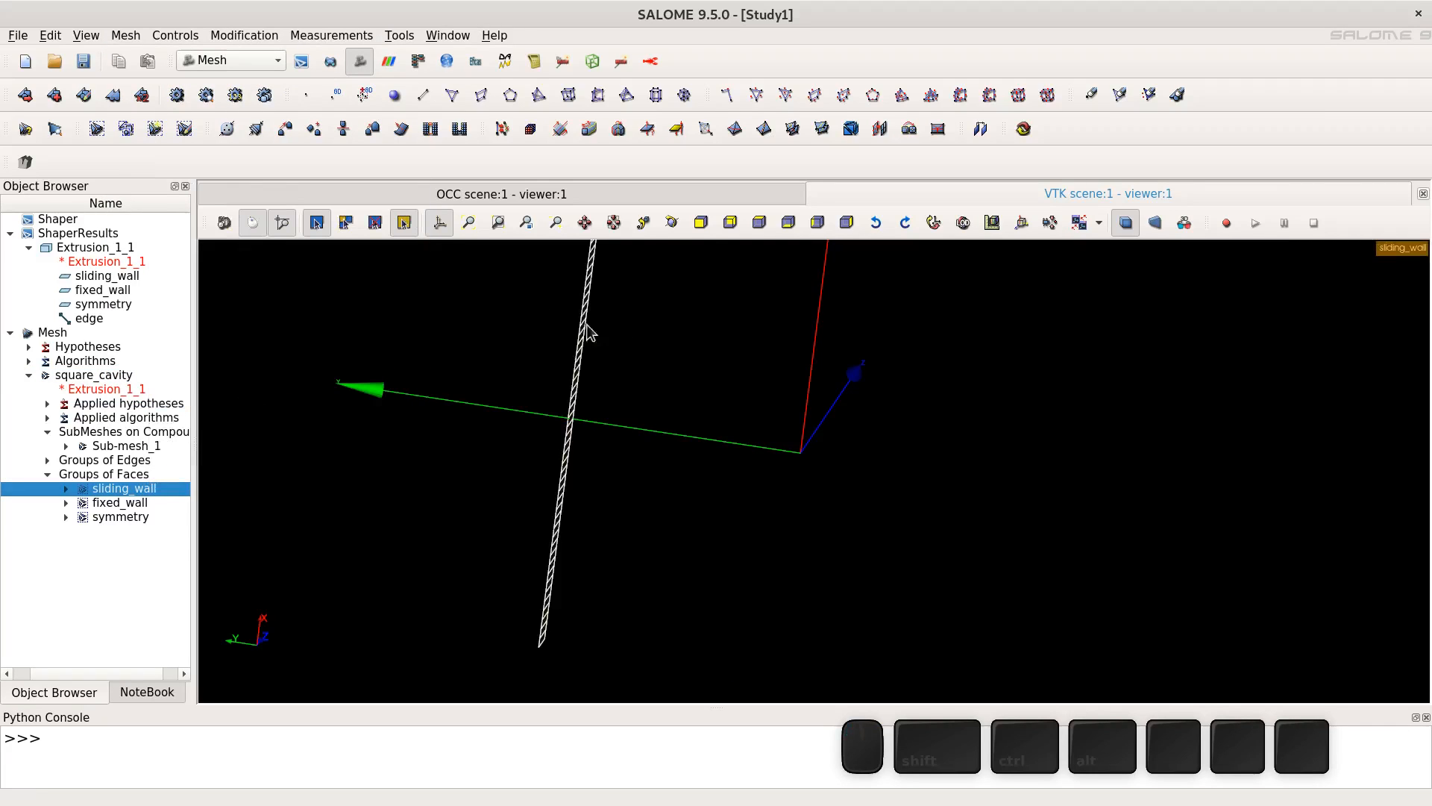
- Display the fixed_wall face group alongside sliding_wall
scroll(758, 364, down, 3)
click(671, 223)
drag(681, 290, 772, 348)
right_click(137, 510)
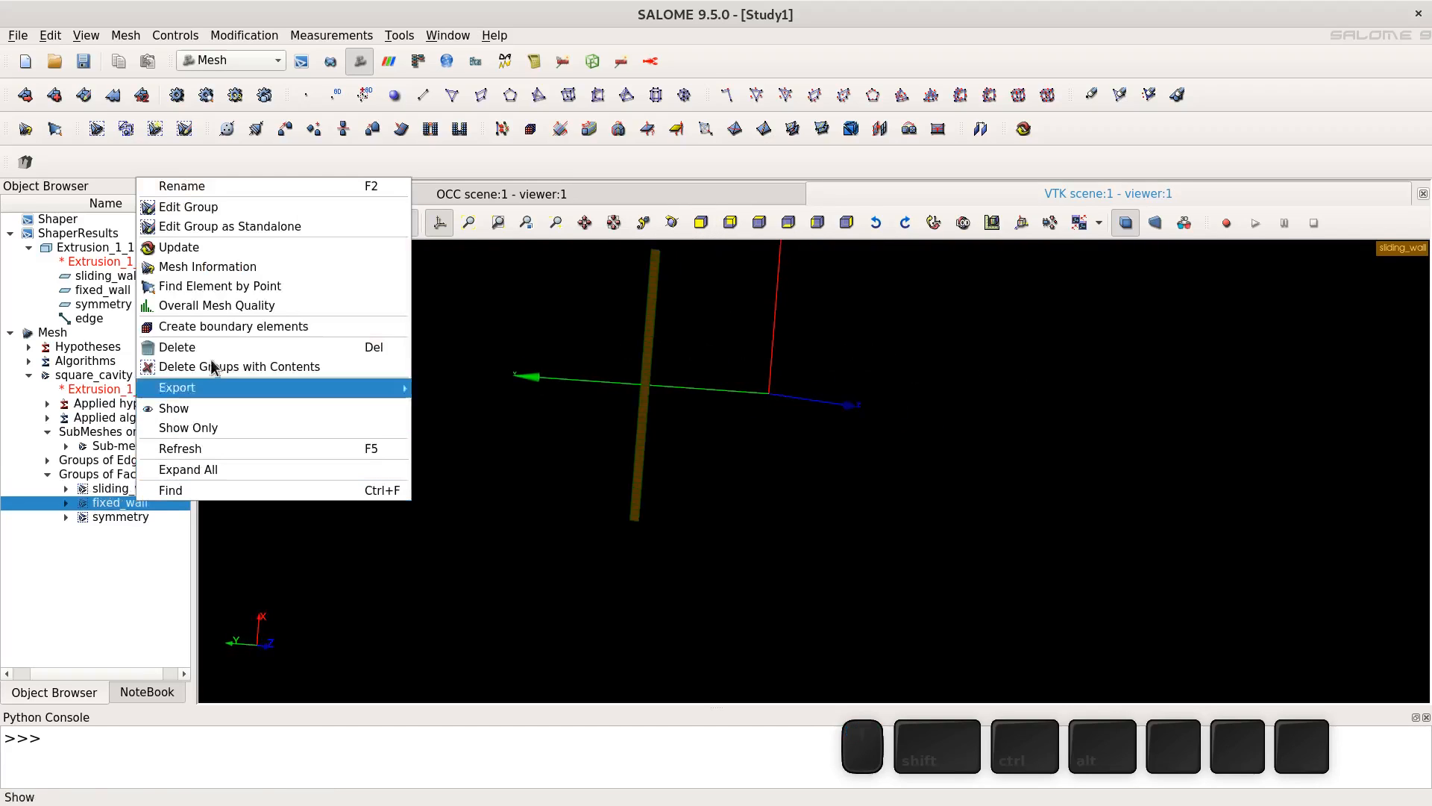
click(204, 413)
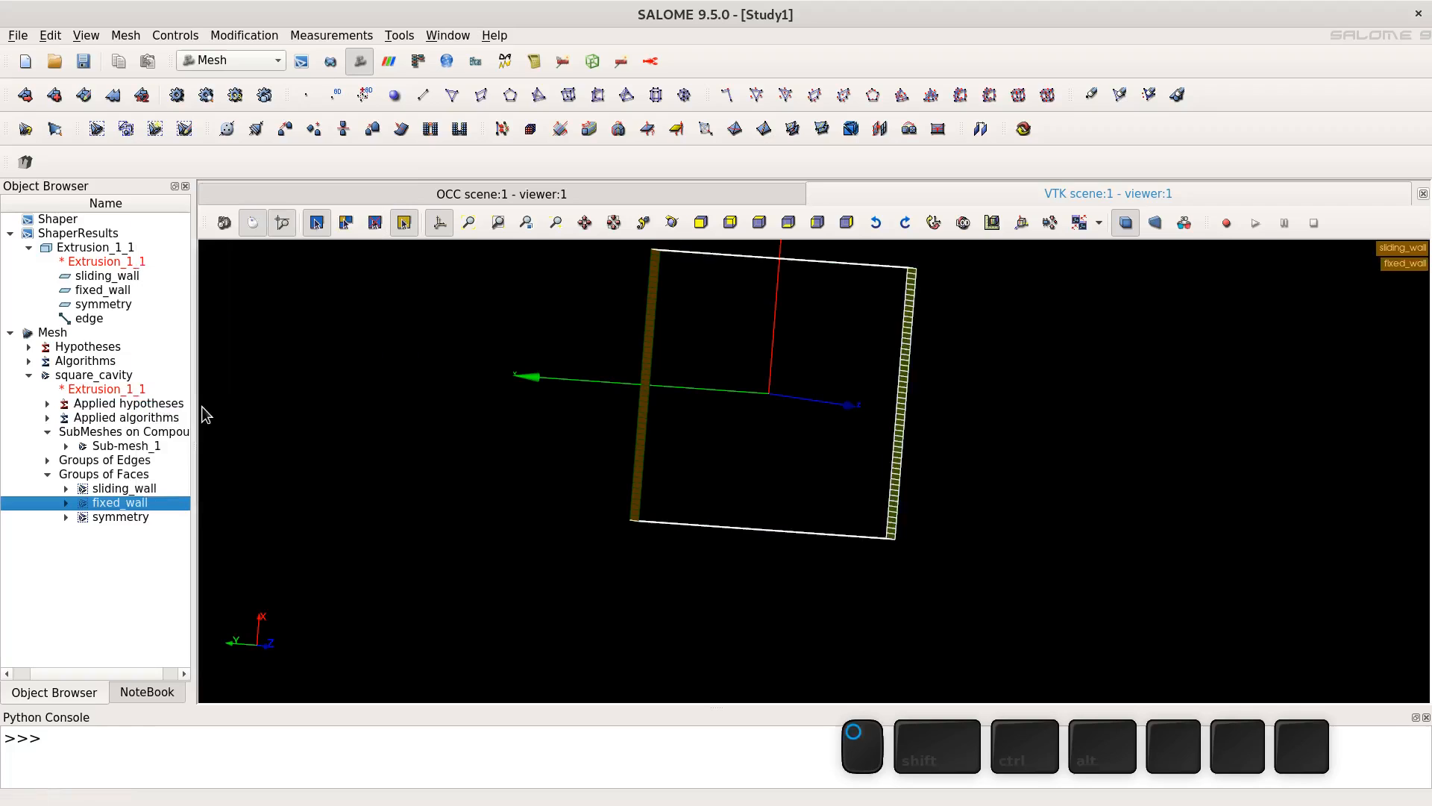
- Display the symmetry face group as well and view it from an angle
drag(684, 327, 556, 342)
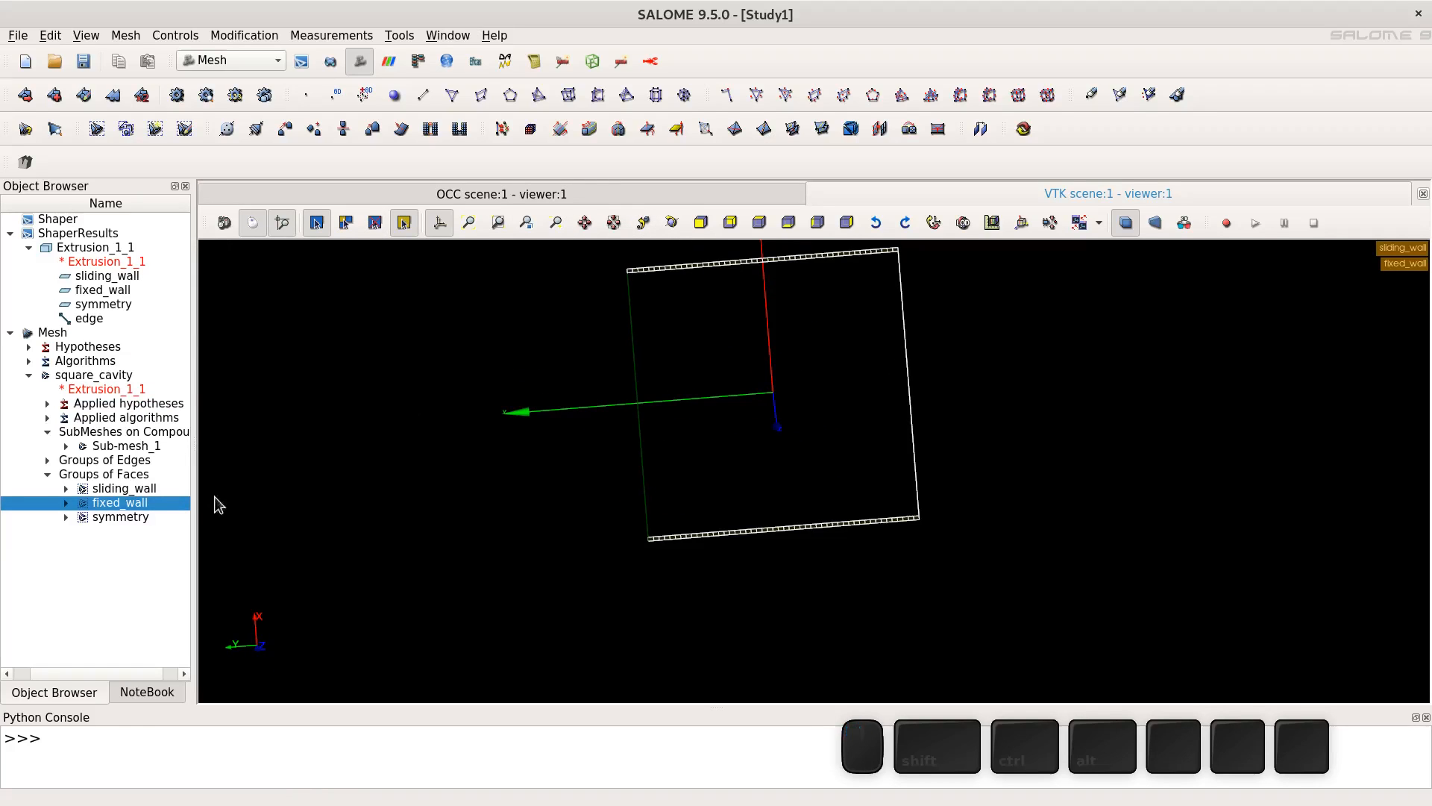
right_click(106, 515)
click(179, 423)
click(673, 224)
drag(664, 323, 410, 700)
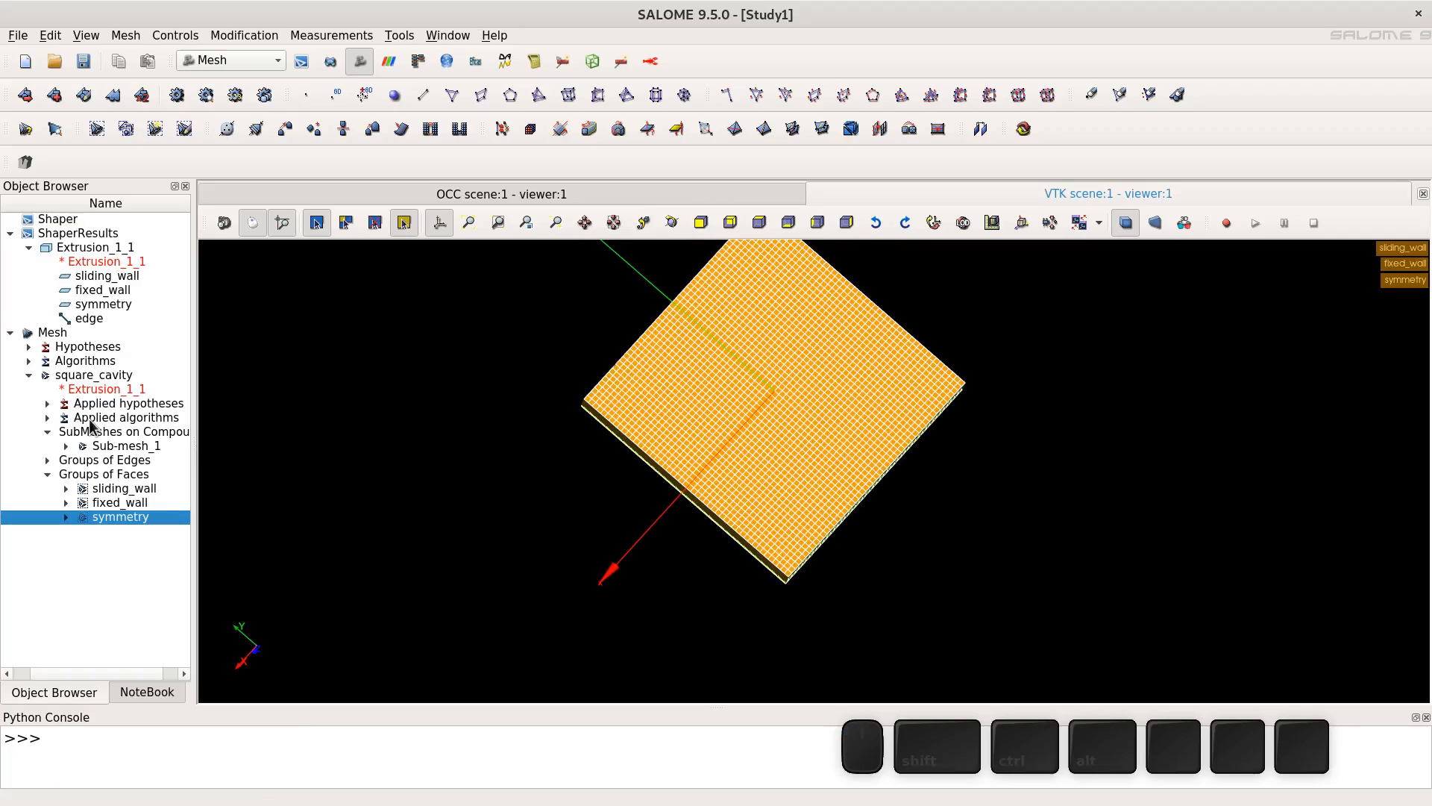
- Export the square_cavity mesh to a MED file named square_cavity in the home folder
right_click(77, 379)
mouse_move(306, 377)
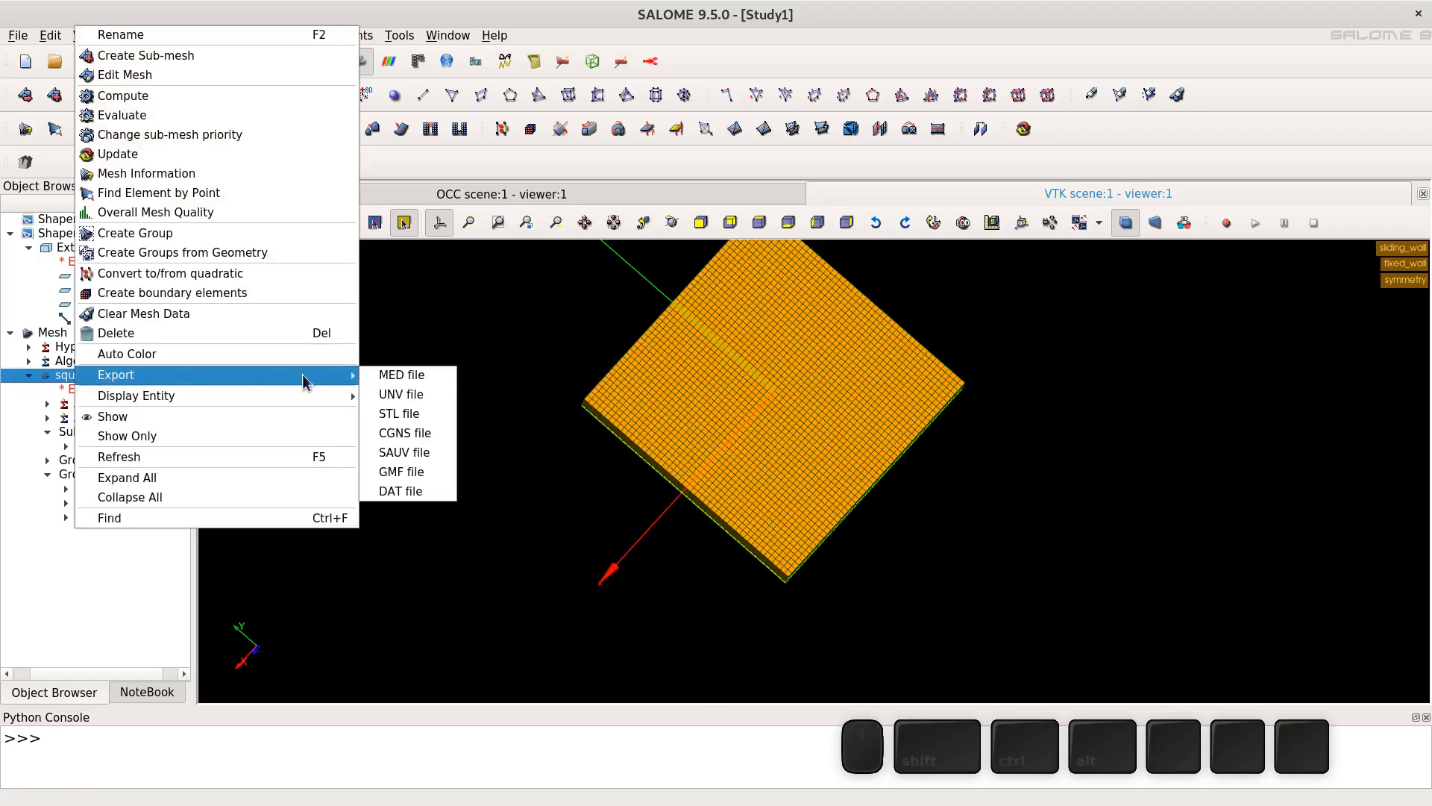
click(436, 379)
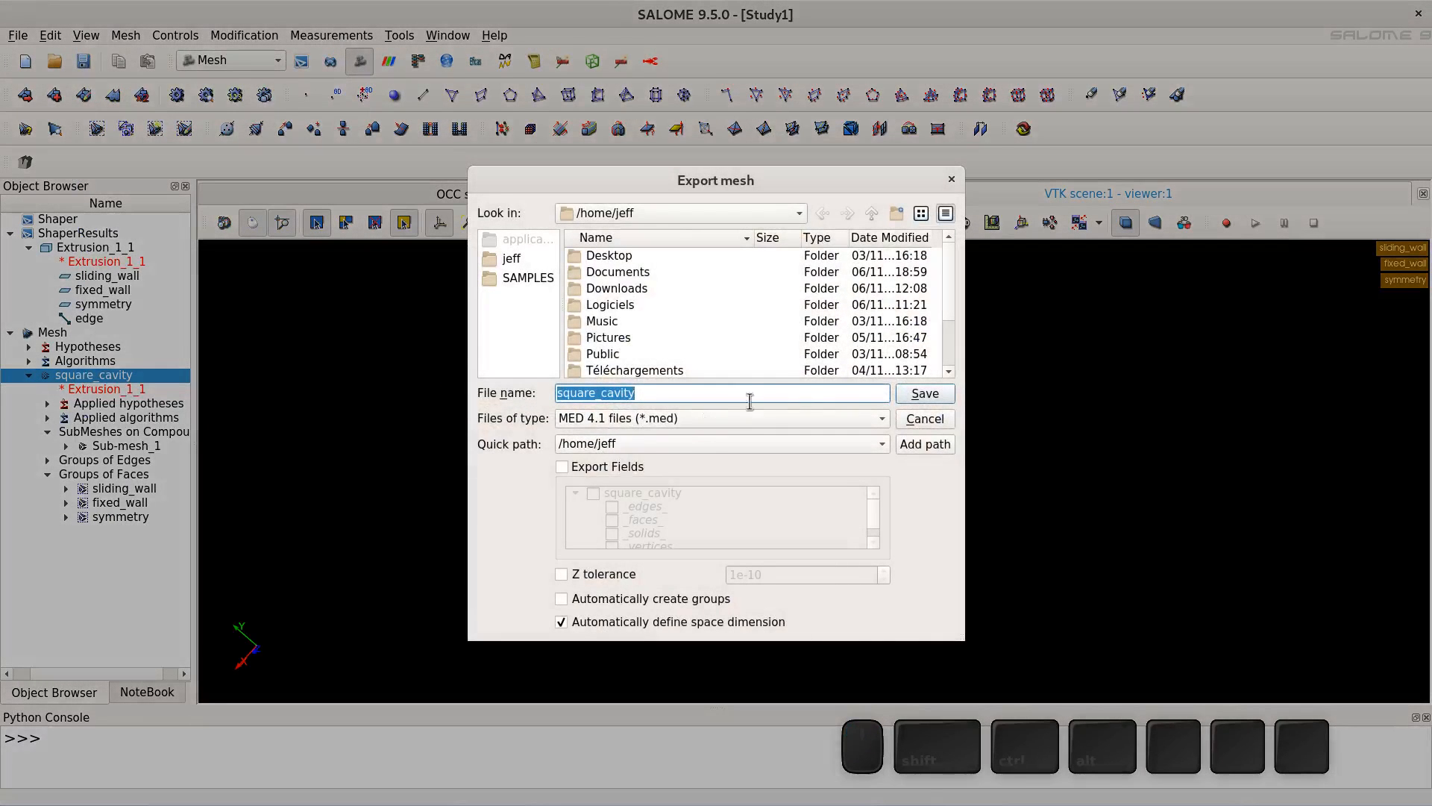
click(925, 393)
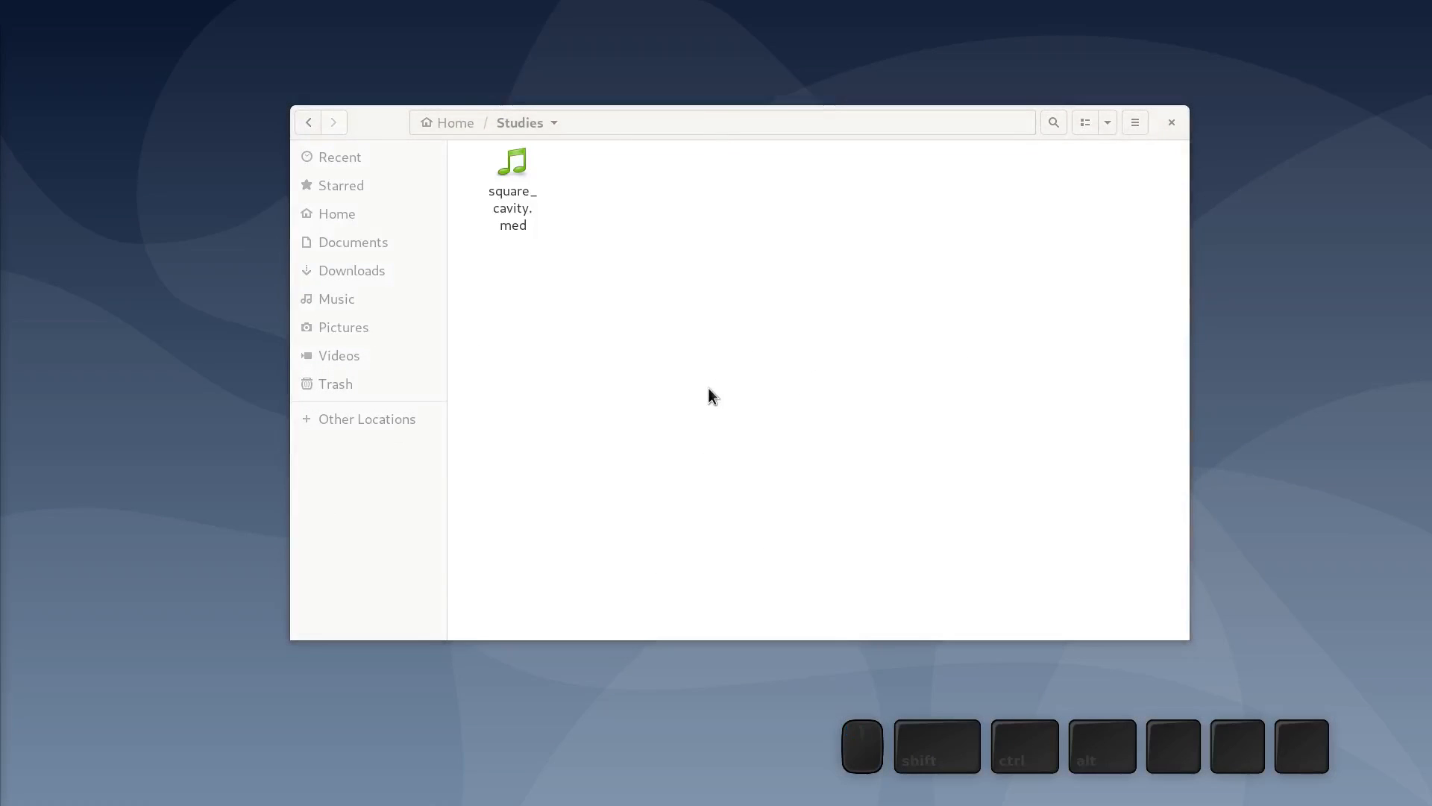
- Open a terminal in the Studies folder
click(687, 375)
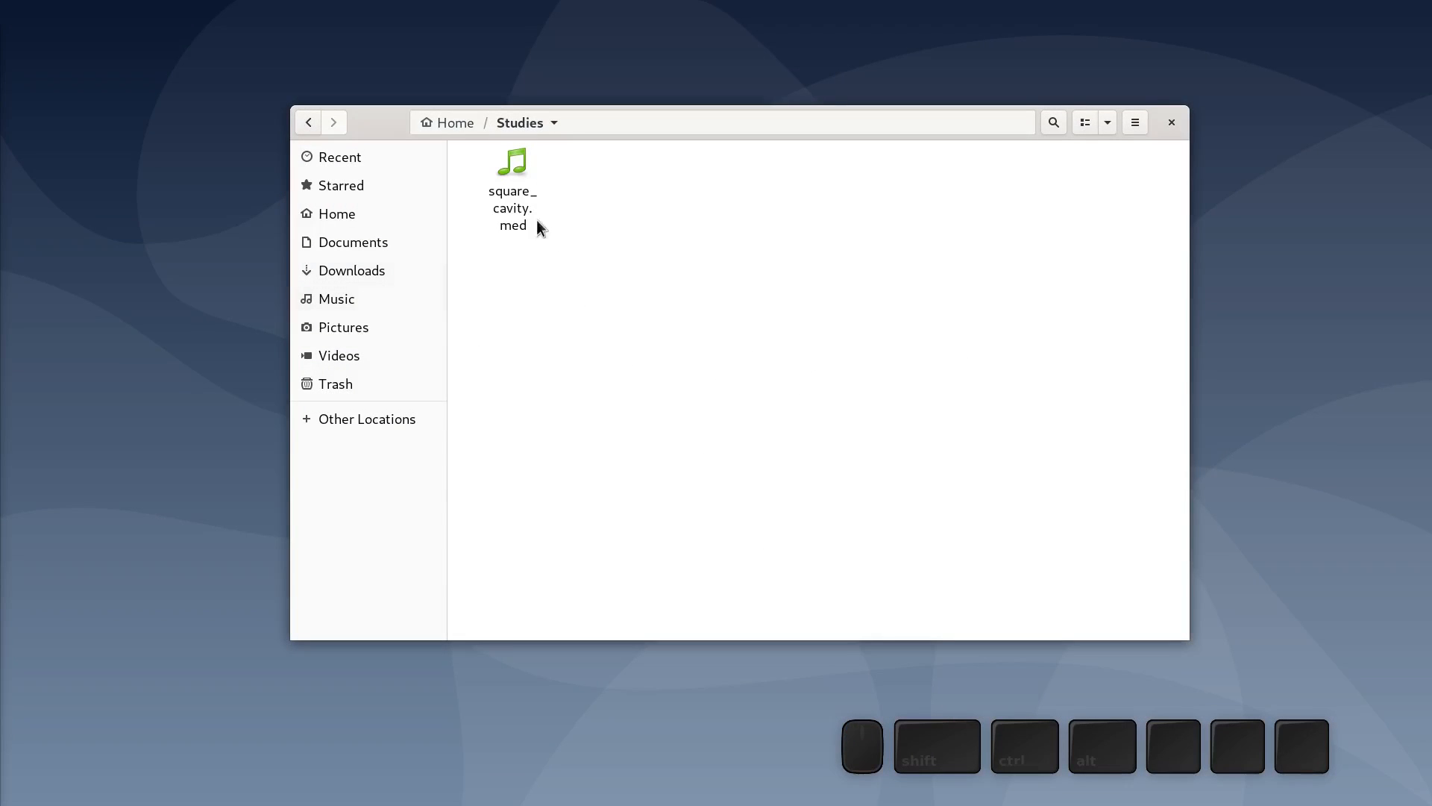
right_click(649, 244)
click(734, 356)
drag(329, 32, 600, 83)
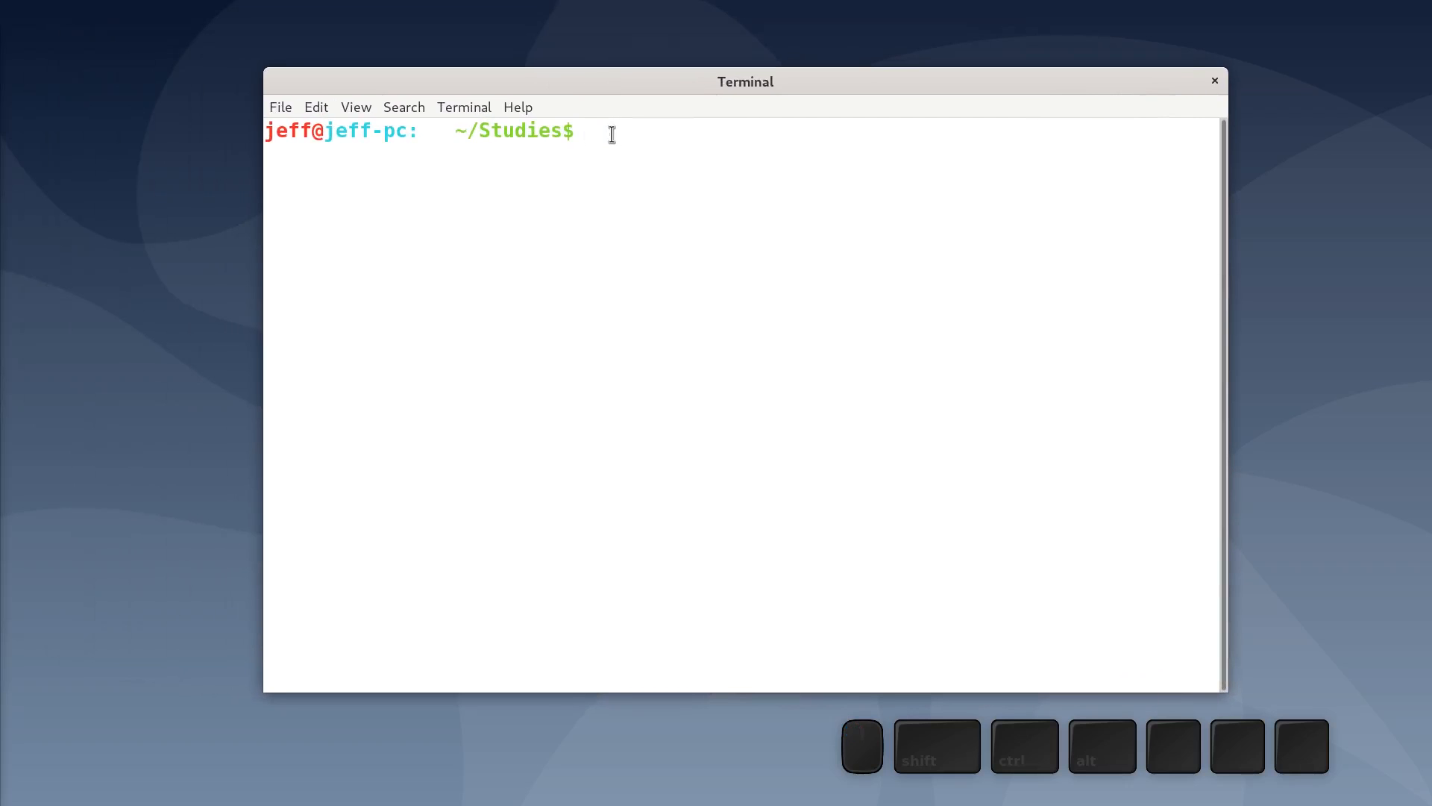
- Create a code_saturne study with the command code_saturne create -s Square_cavity -c Reynolds1000
text(code_saturne )
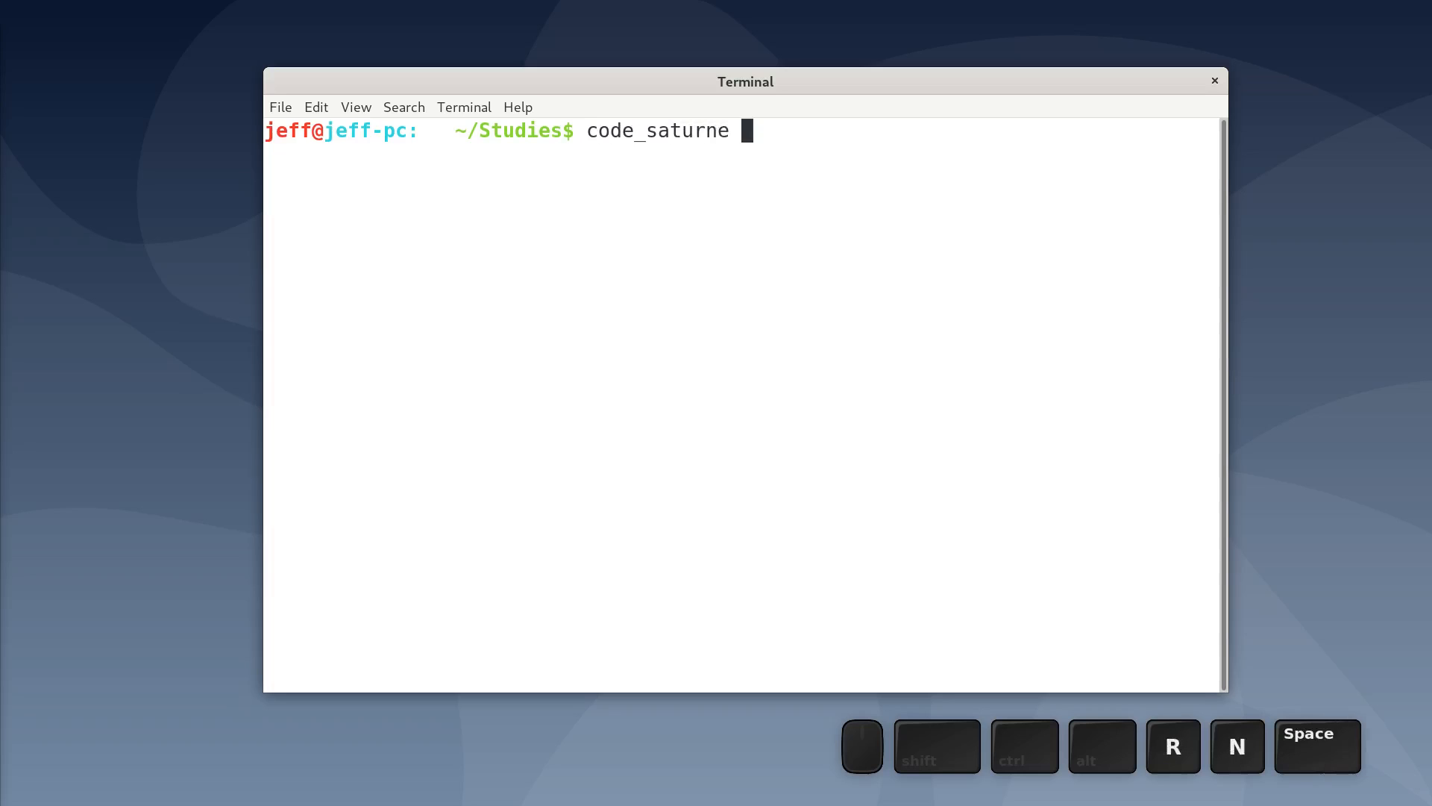
text(ceate)
key(BackSpace)
key(BackSpace)
key(BackSpace)
key(BackSpace)
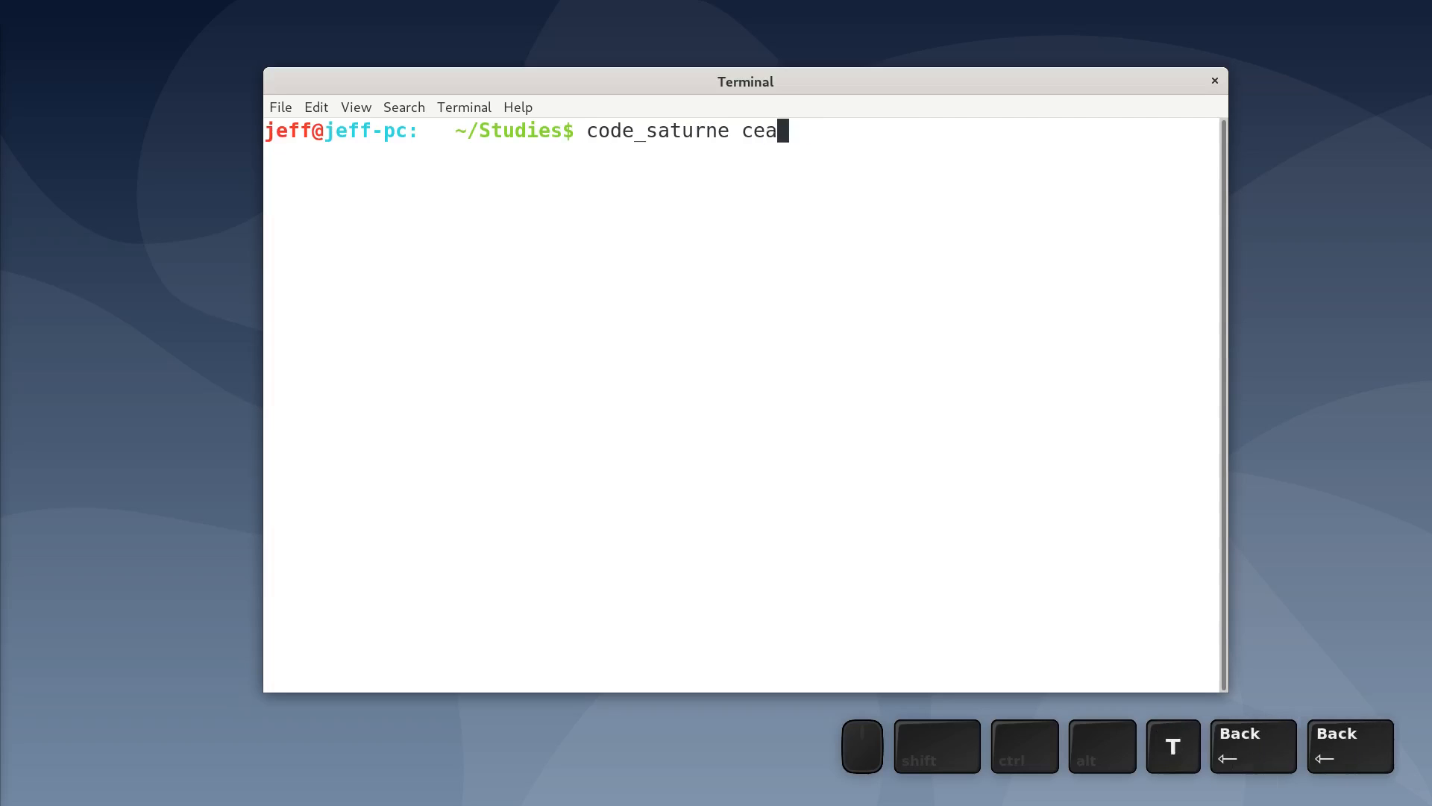
text(reta)
key(BackSpace)
key(BackSpace)
text(ate -s )
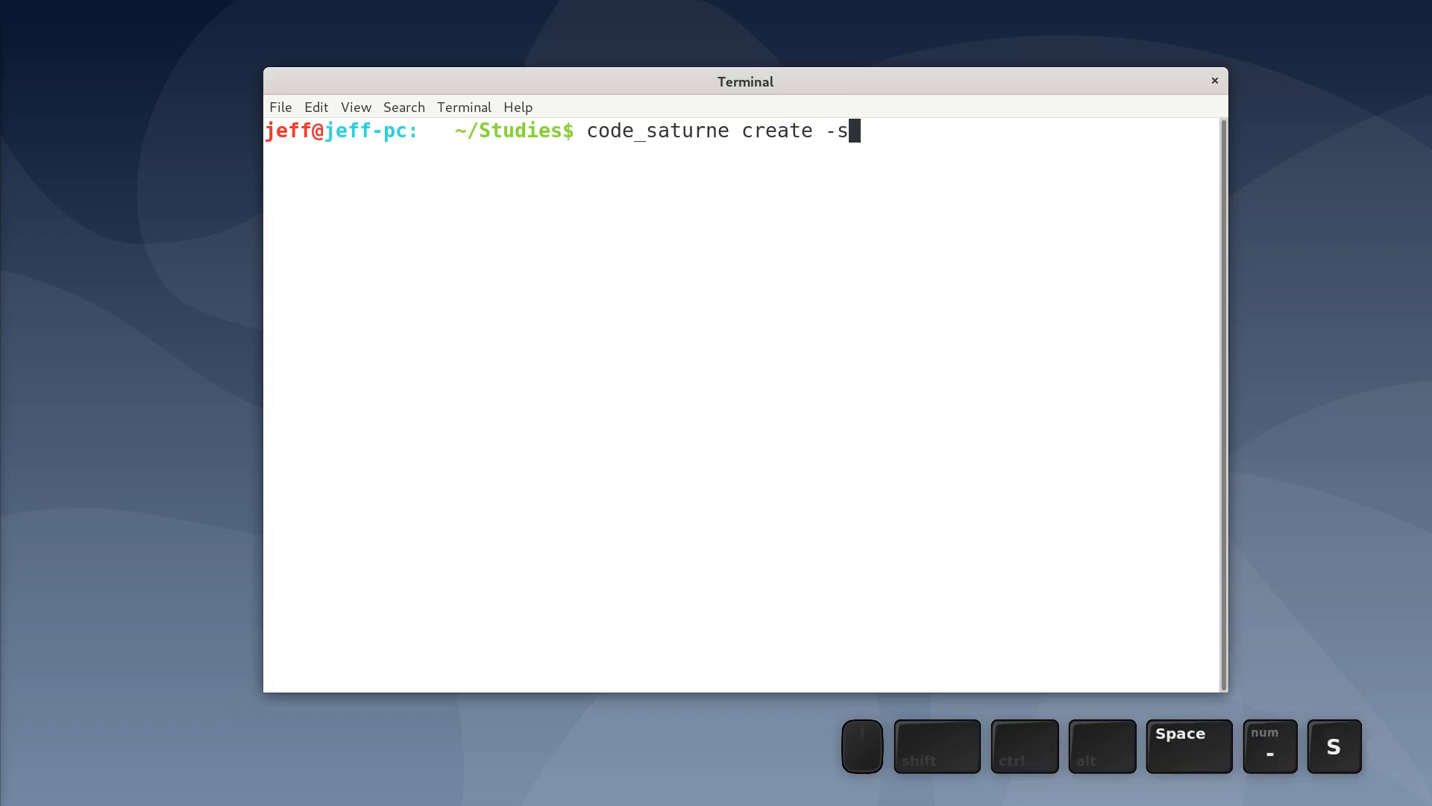
text(Square)
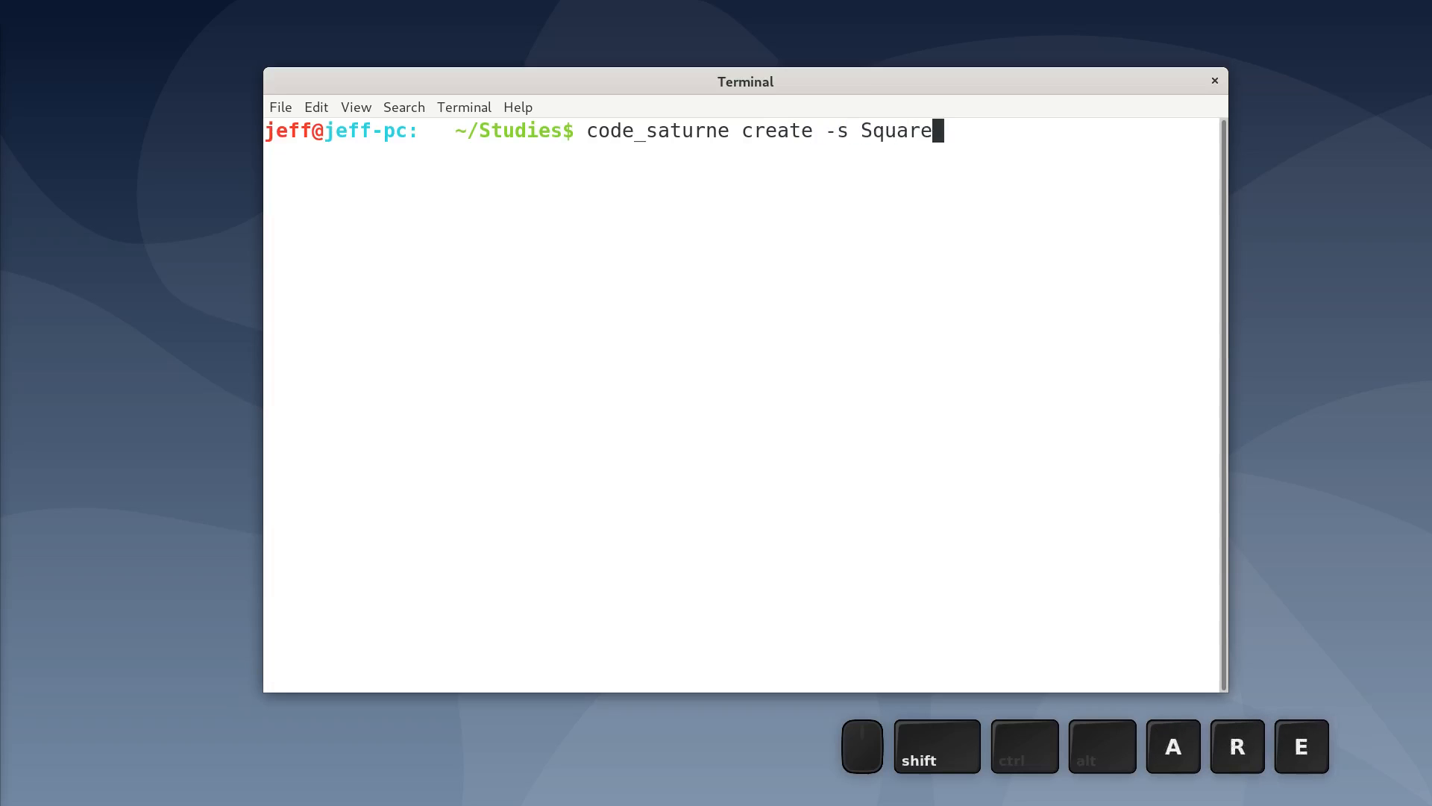
text(_cavity )
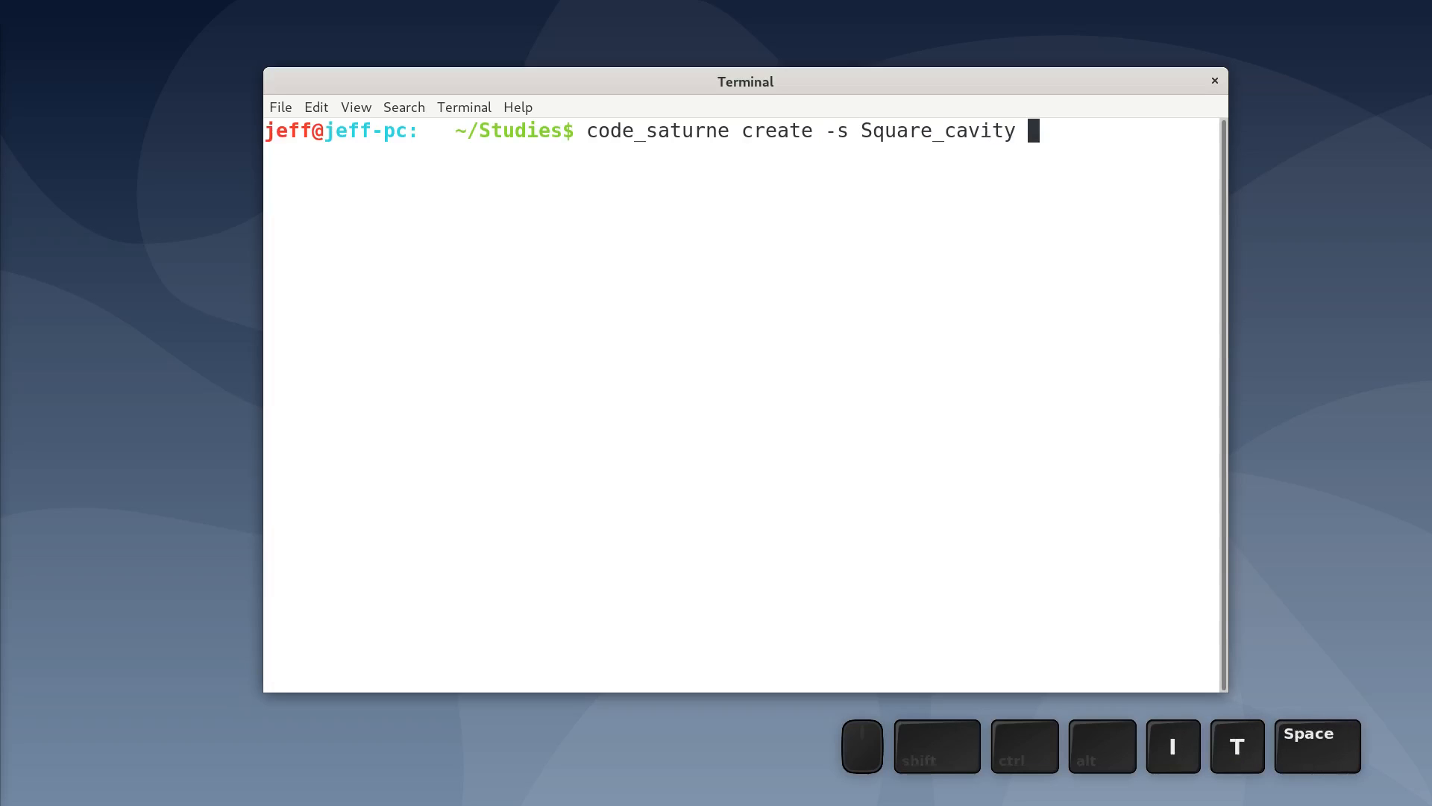
text(-c )
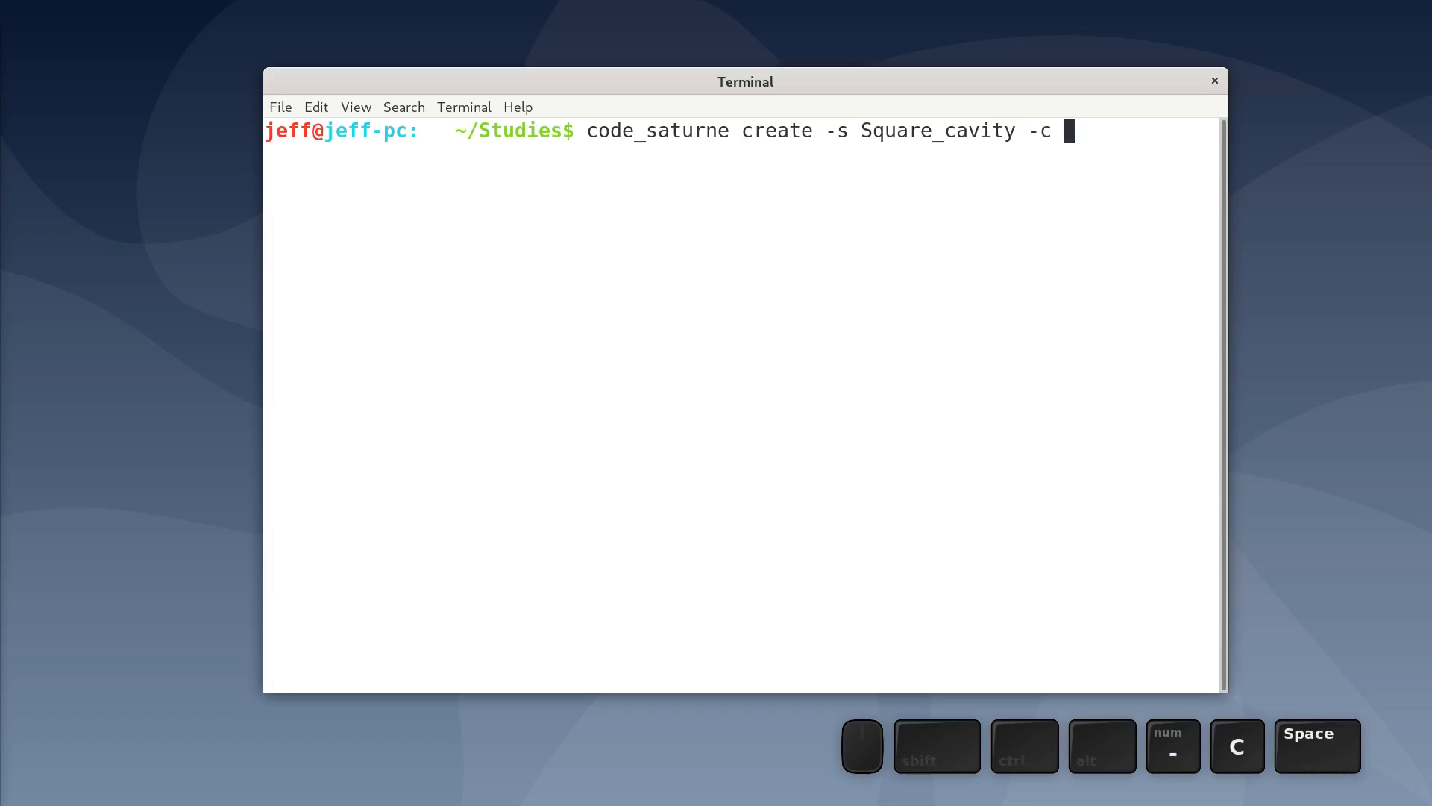
text(Reynl)
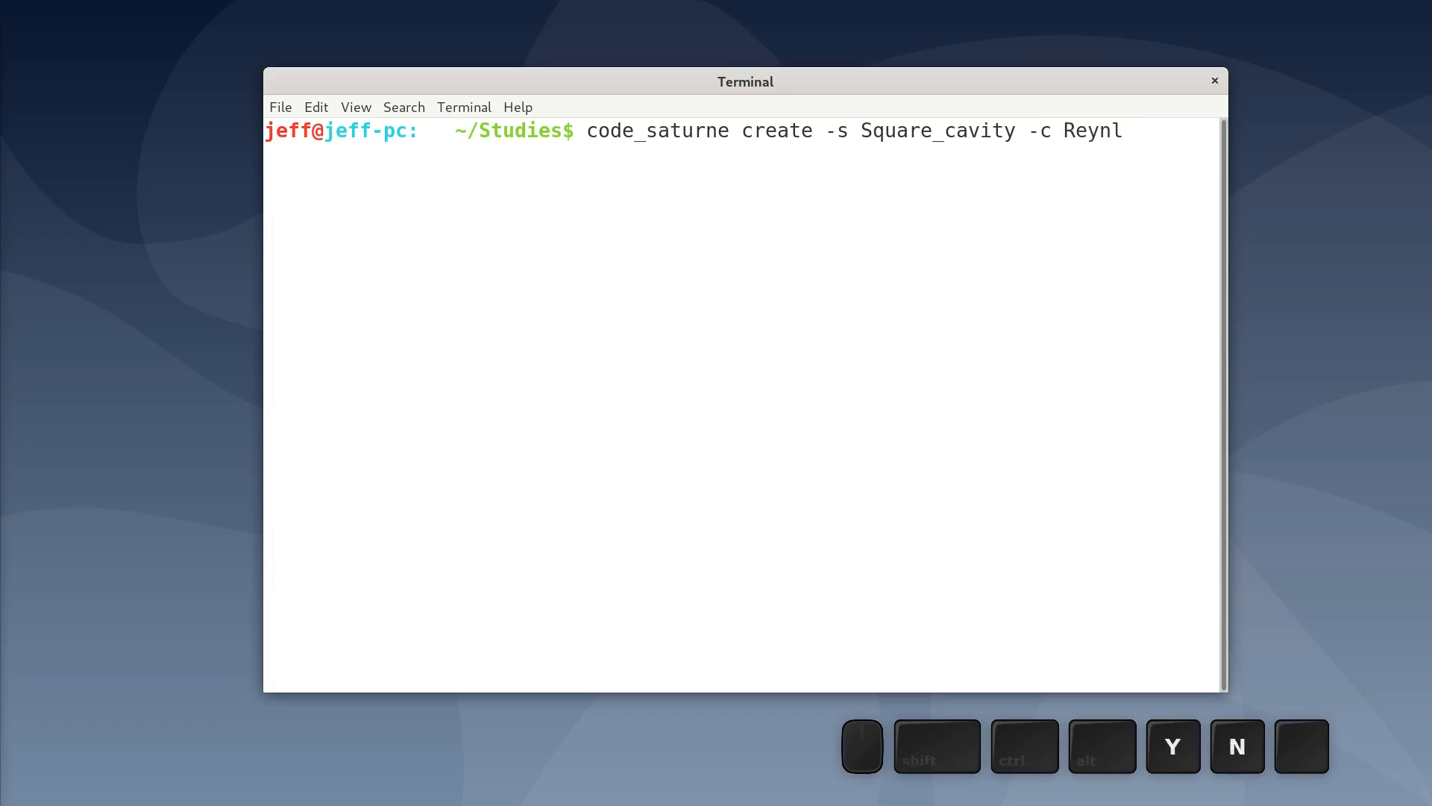
key(BackSpace)
text(olds)
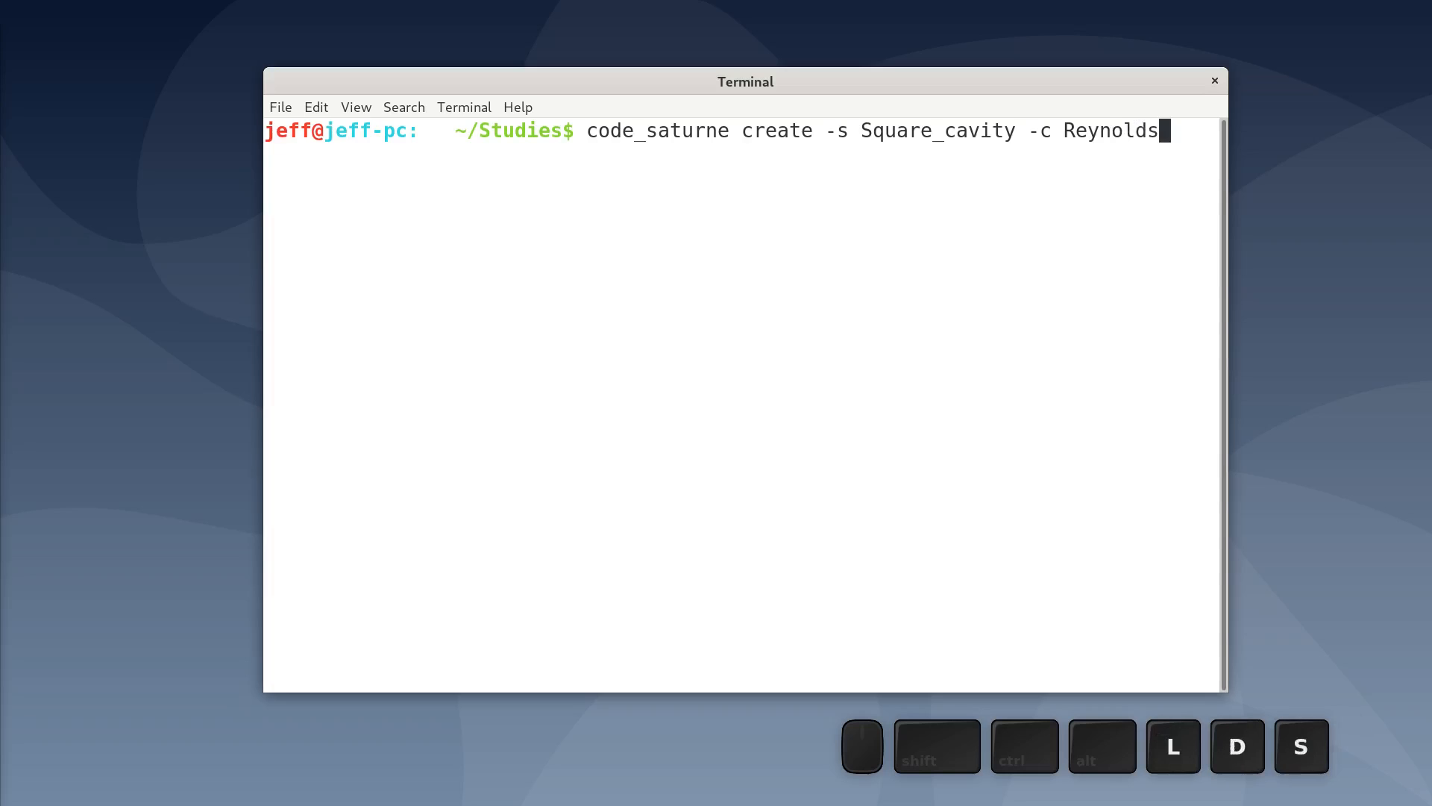
text(1000)
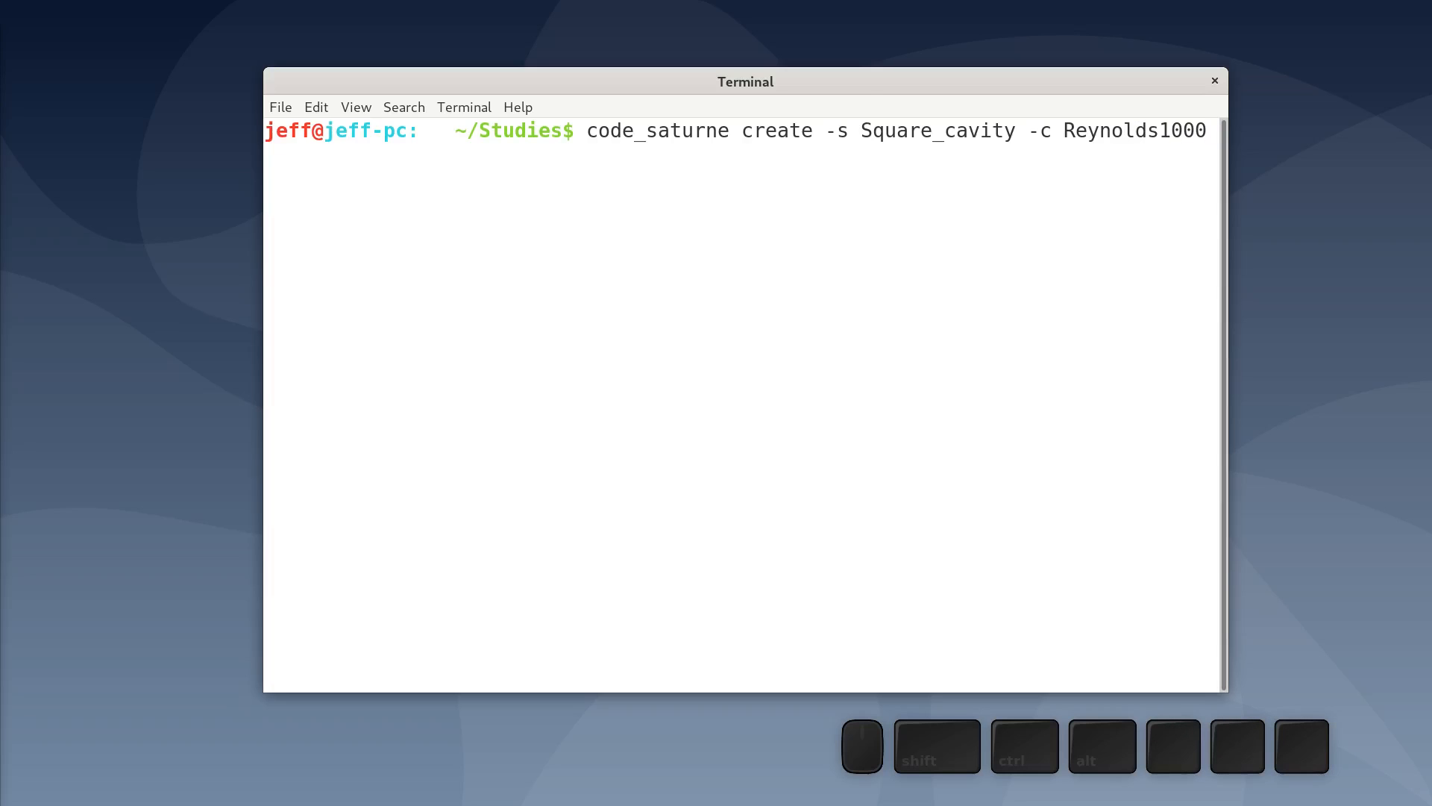
key(Return)
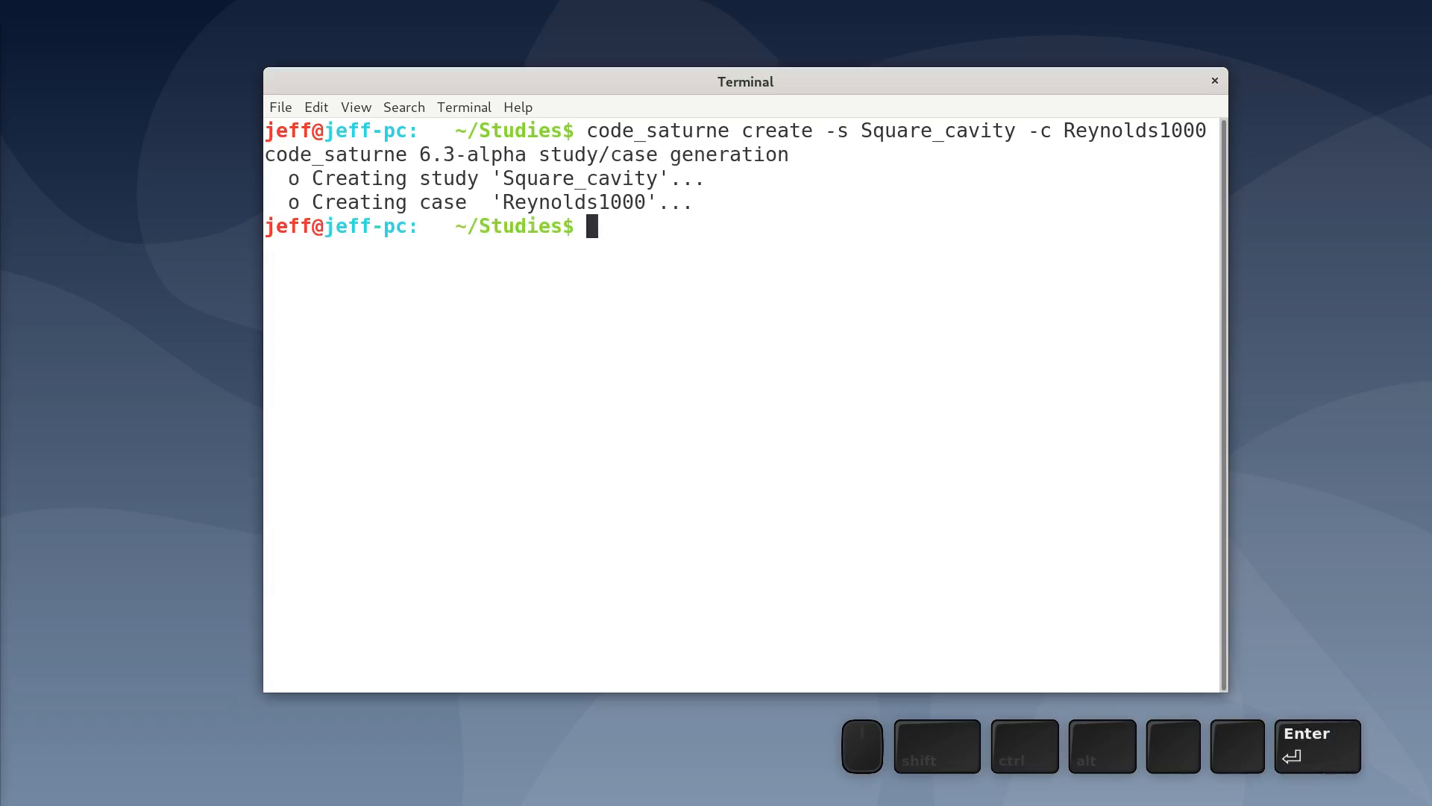
- List the Studies folder, change into the Square_cavity study directory and list its contents
text(ll)
key(Return)
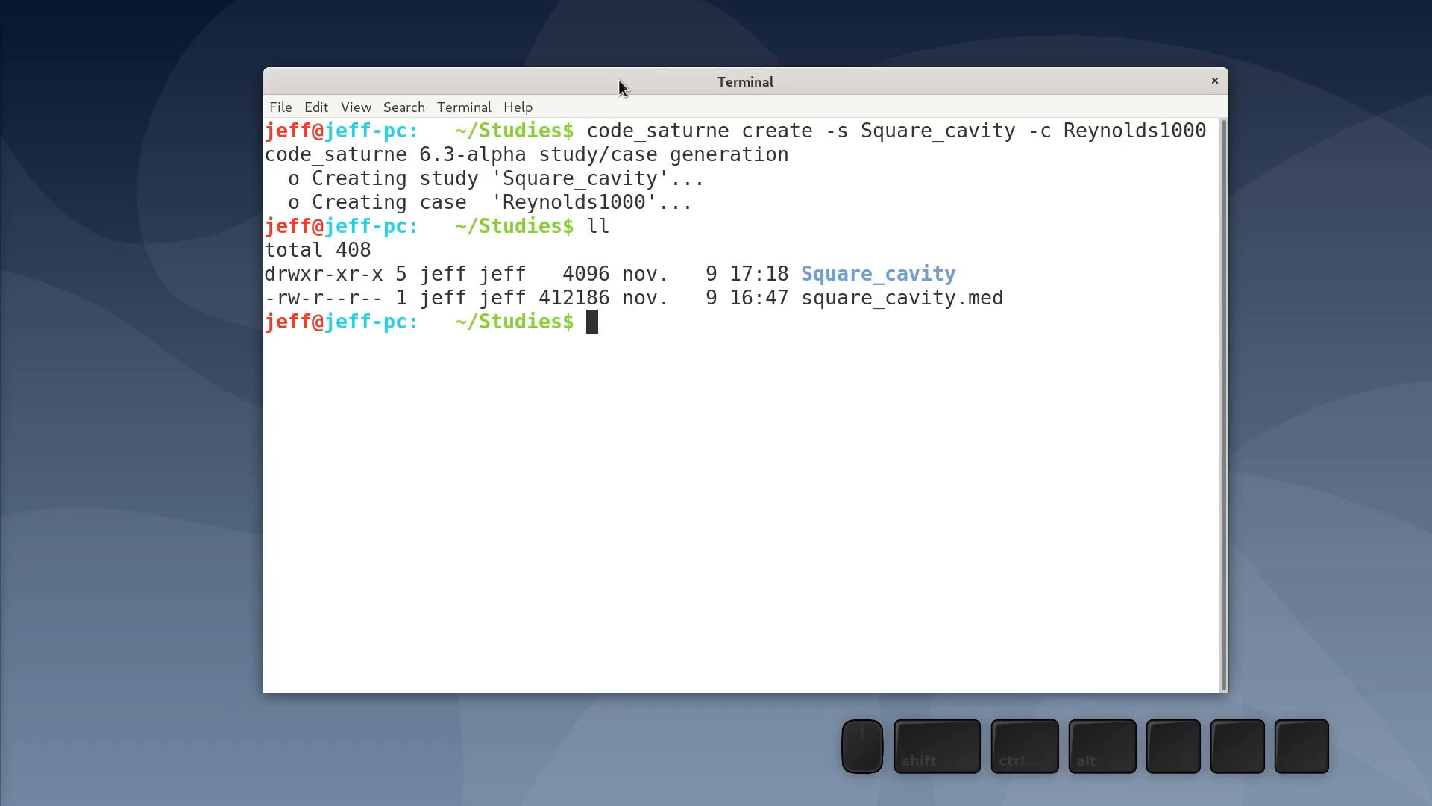
text(cd )
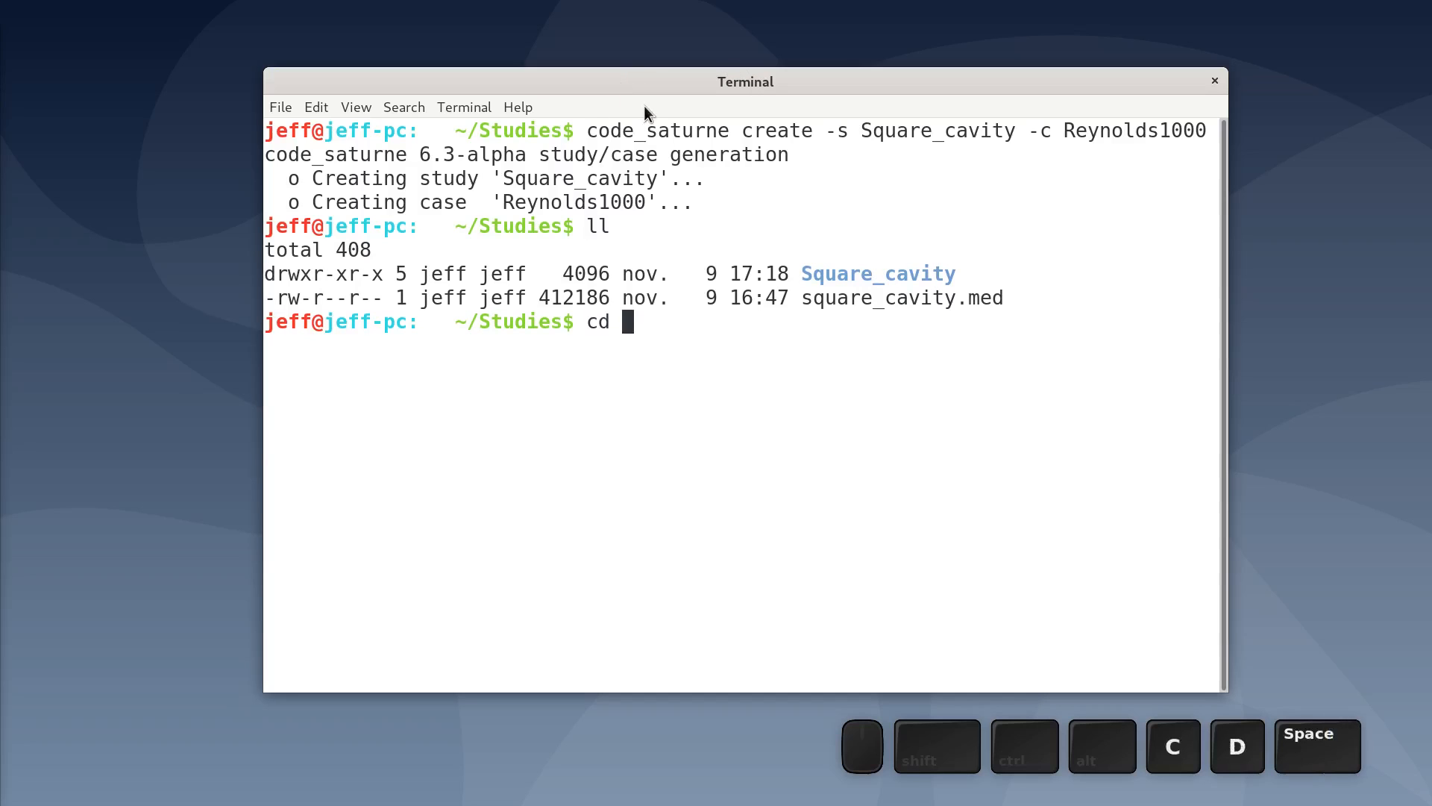
text(S)
key(Tab)
key(Return)
text(ll)
key(Return)
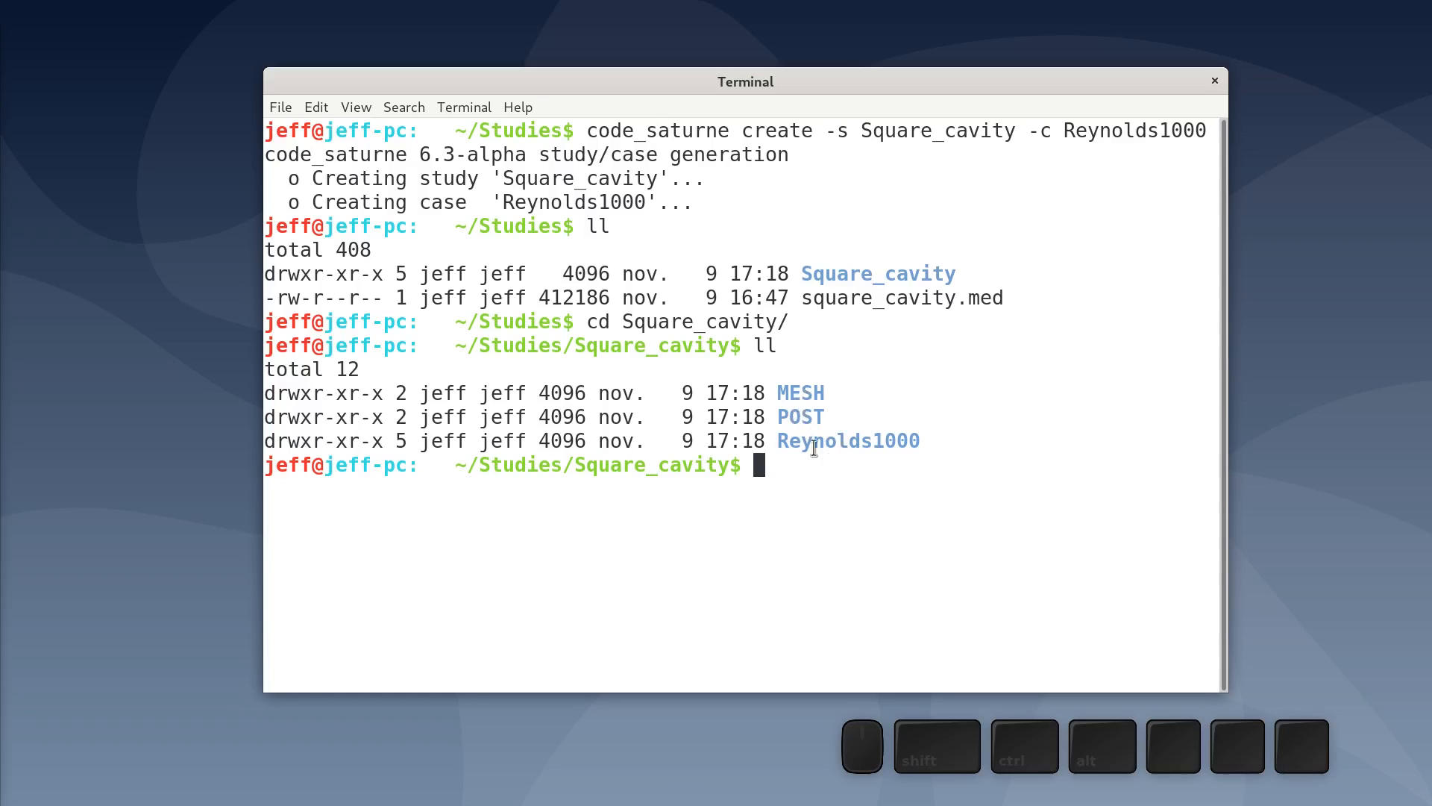
double_click(798, 443)
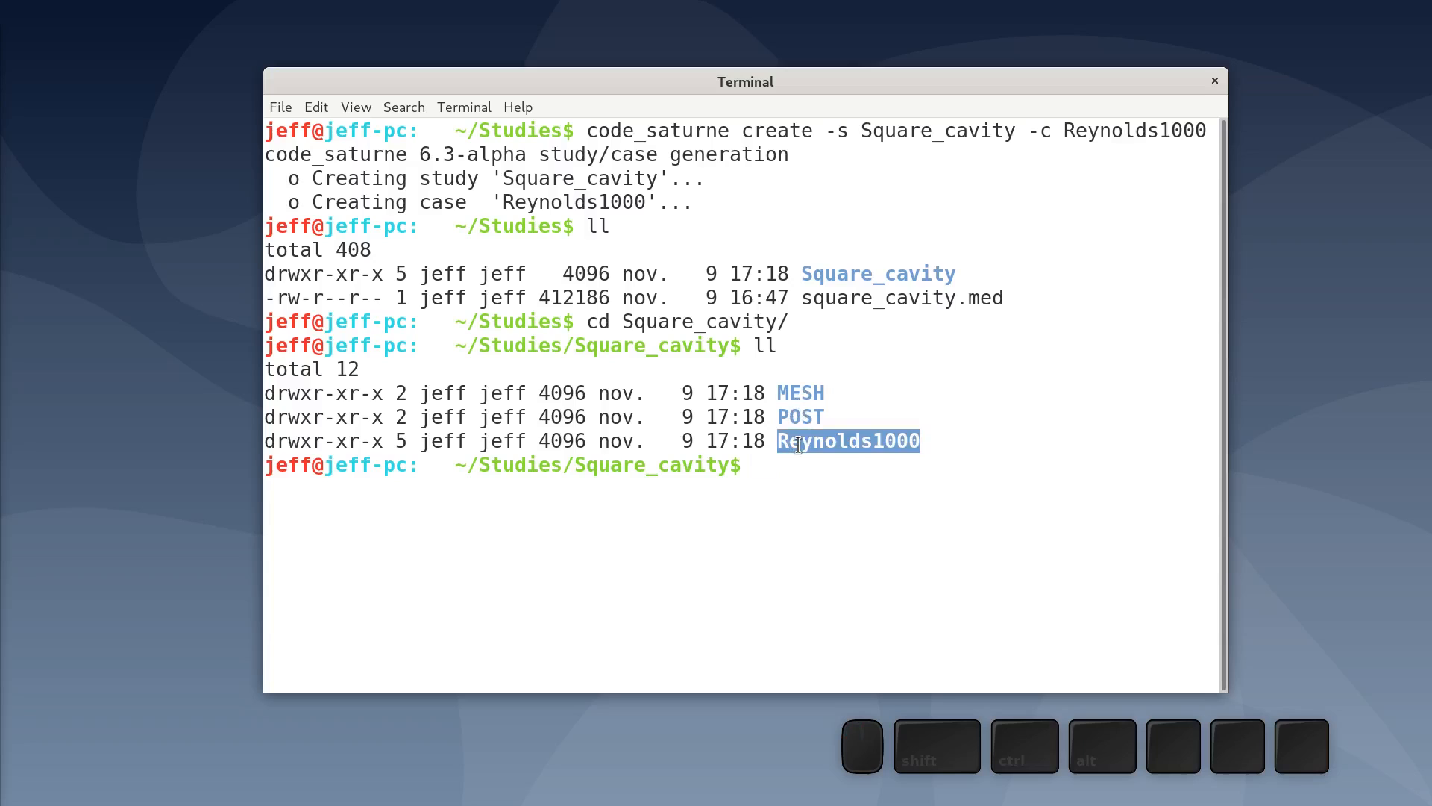
click(960, 361)
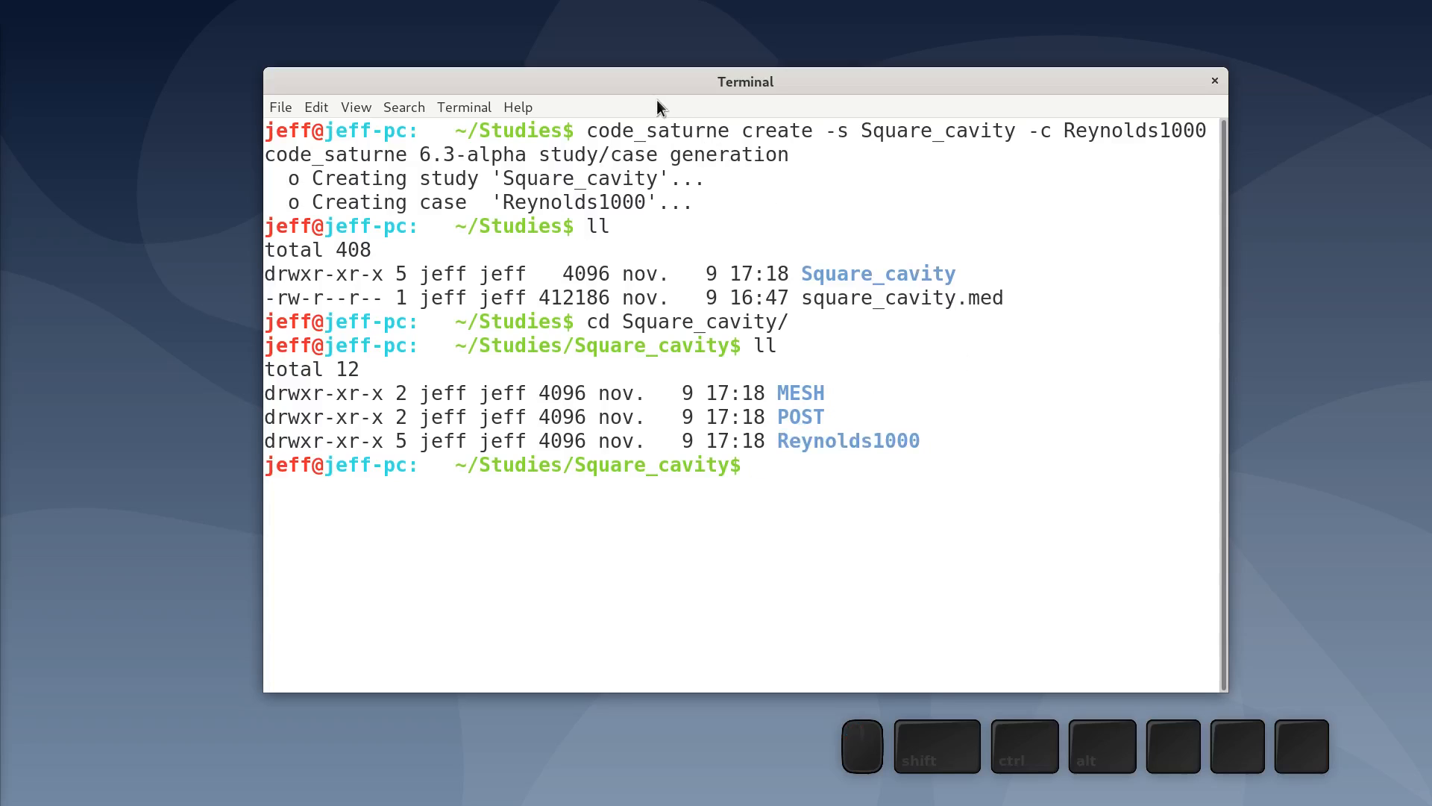
- Copy square_cavity.med into the Square_cavity study's MESH folder
drag(652, 82, 789, 44)
click(332, 536)
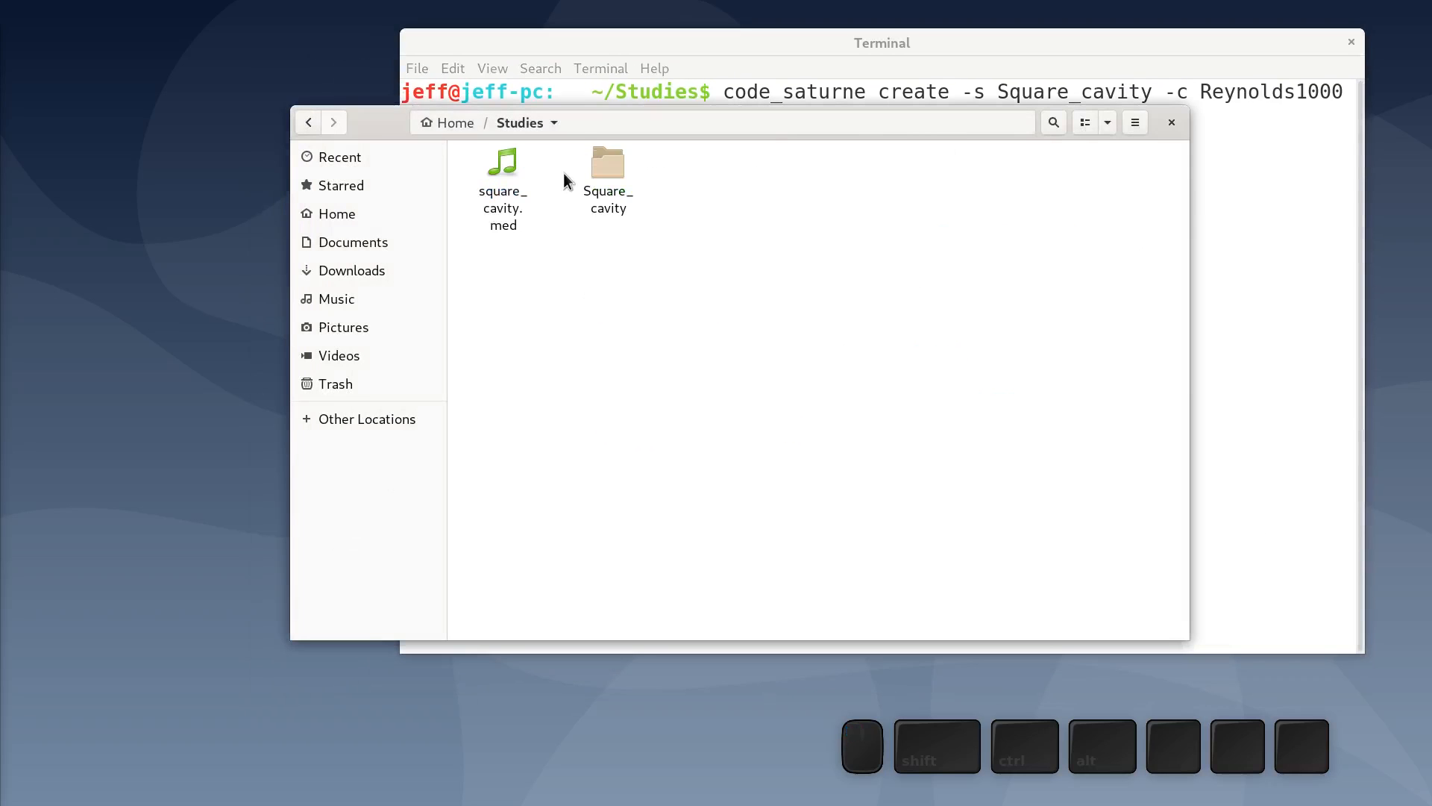
click(503, 216)
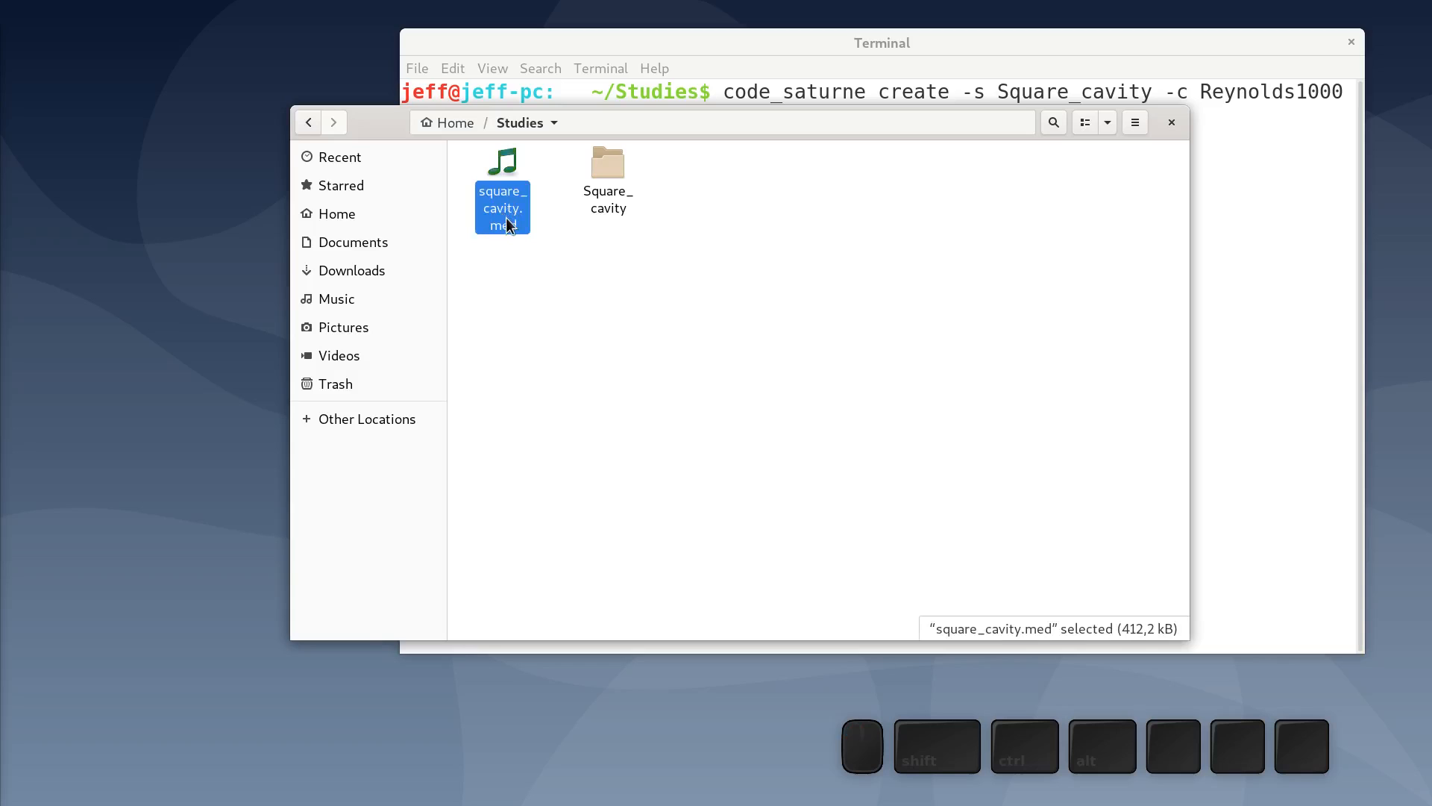
key(ctrl+c)
double_click(594, 202)
double_click(496, 179)
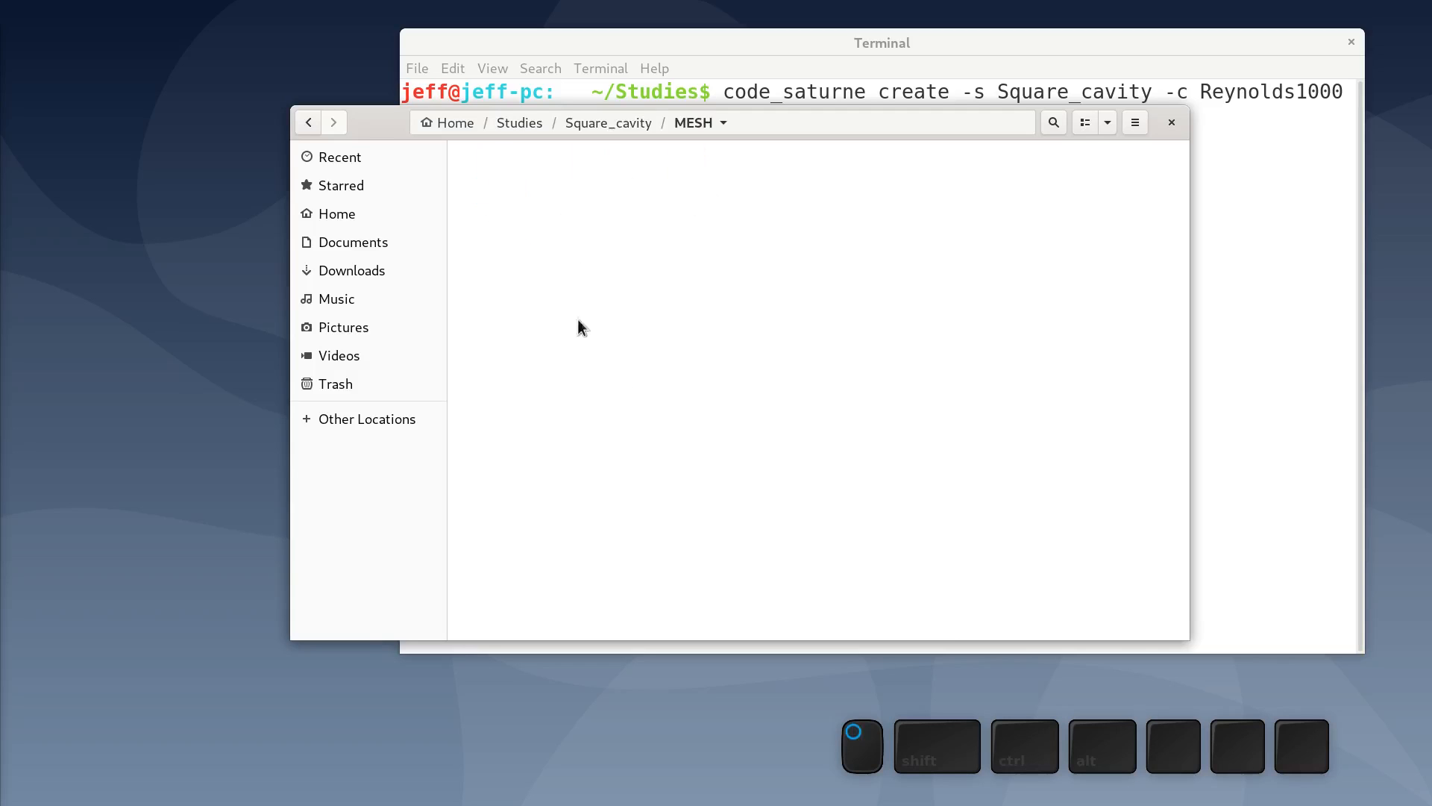
key(ctrl+v)
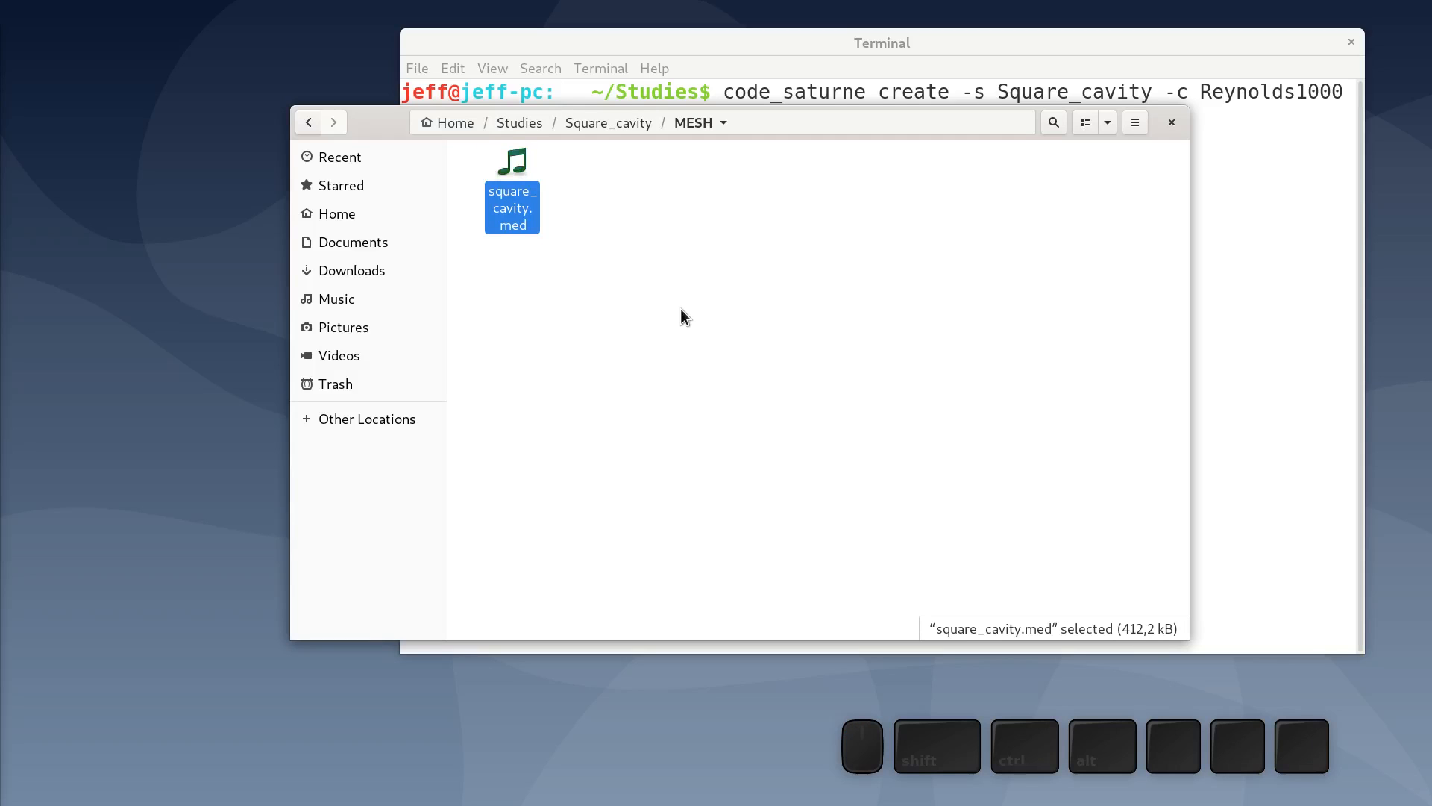
- List the study directory and the contents of its MESH folder
click(1282, 269)
drag(1023, 46, 881, 81)
text(ll)
key(Return)
text(ll ME)
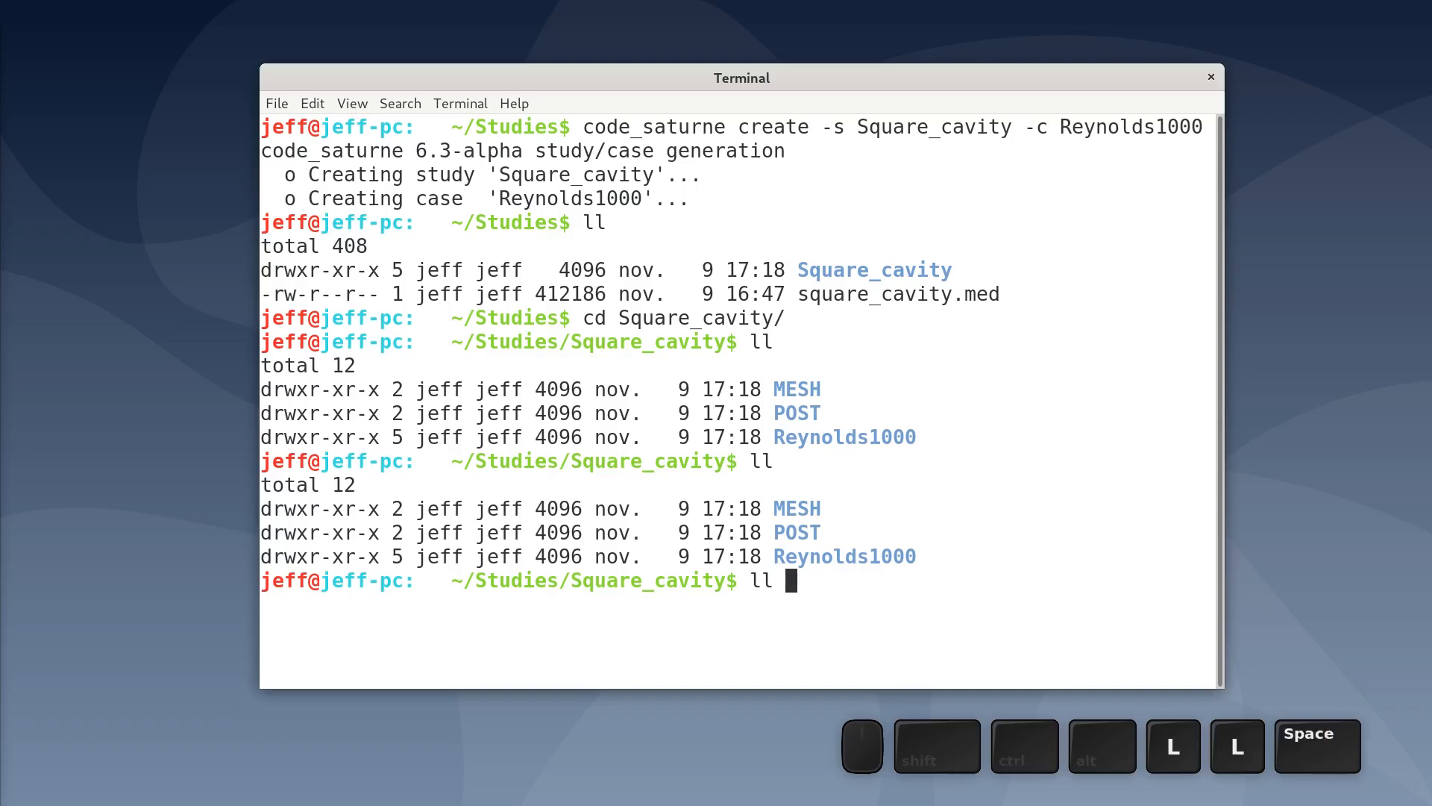
key(Tab)
key(Return)
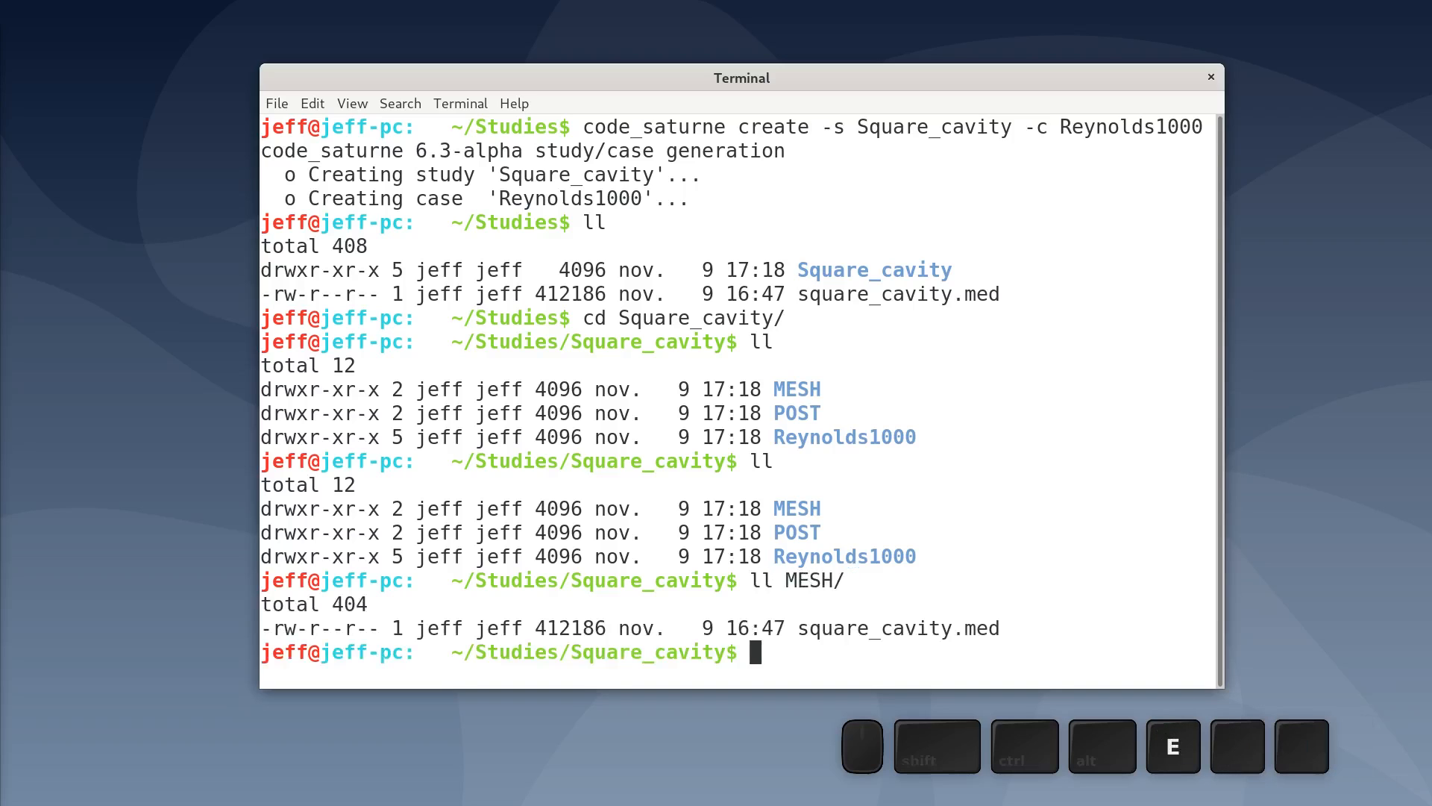
- Change into the Reynolds1000 case directory and list its contents
text(cd )
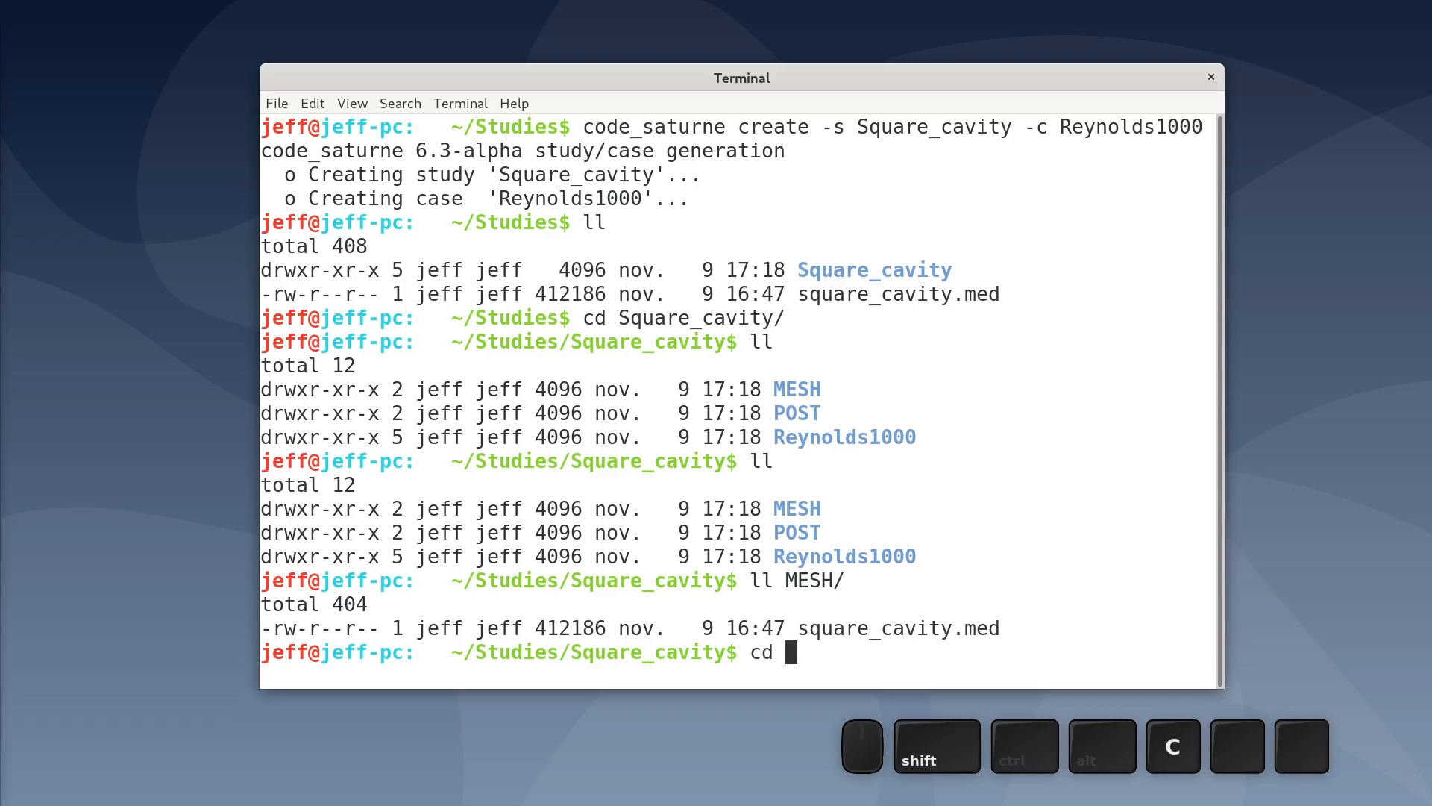
text(Re)
key(Tab)
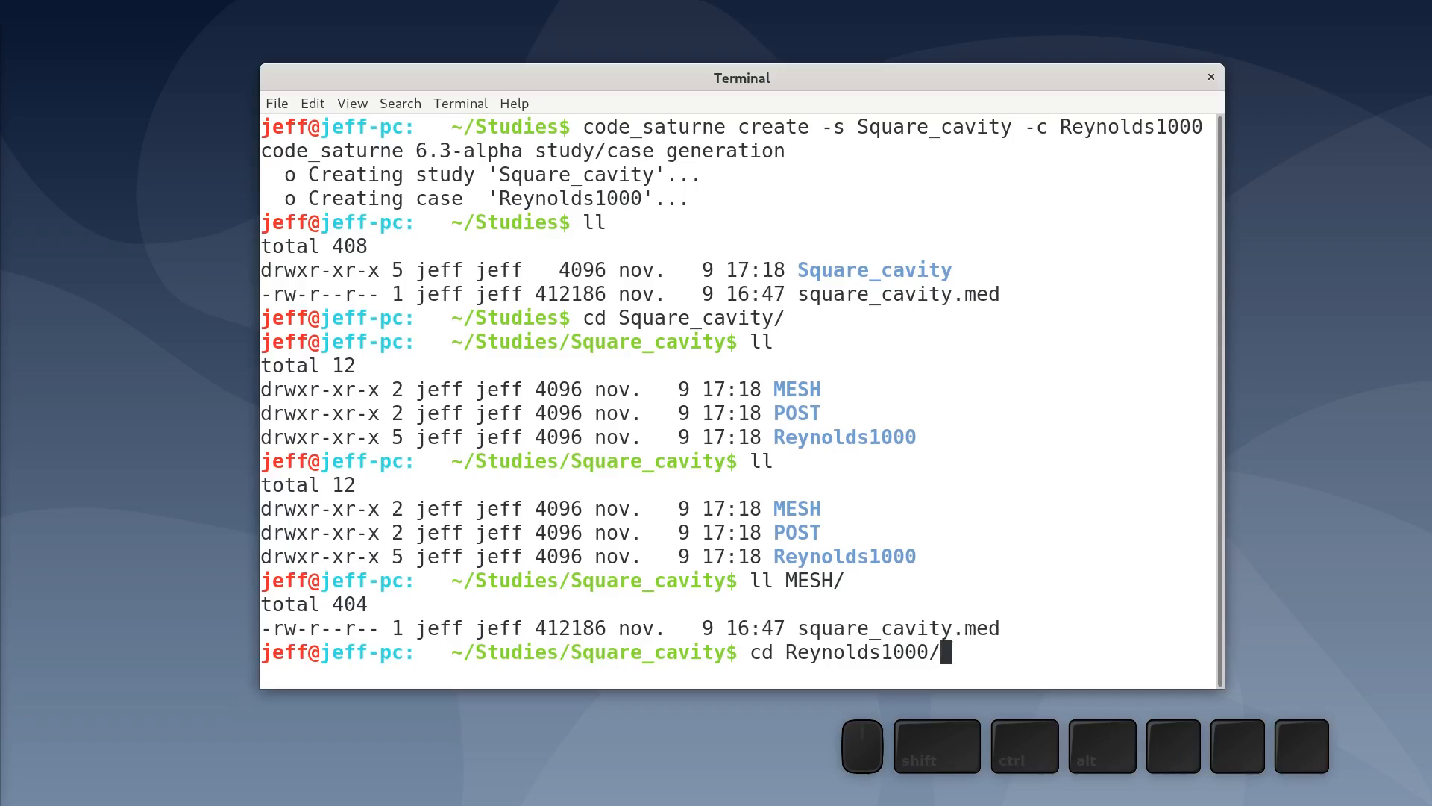
key(Return)
text(ll)
key(Return)
- Change into the case's DATA folder and launch the code_saturne graphical interface with code_saturne gui
text(cd DA)
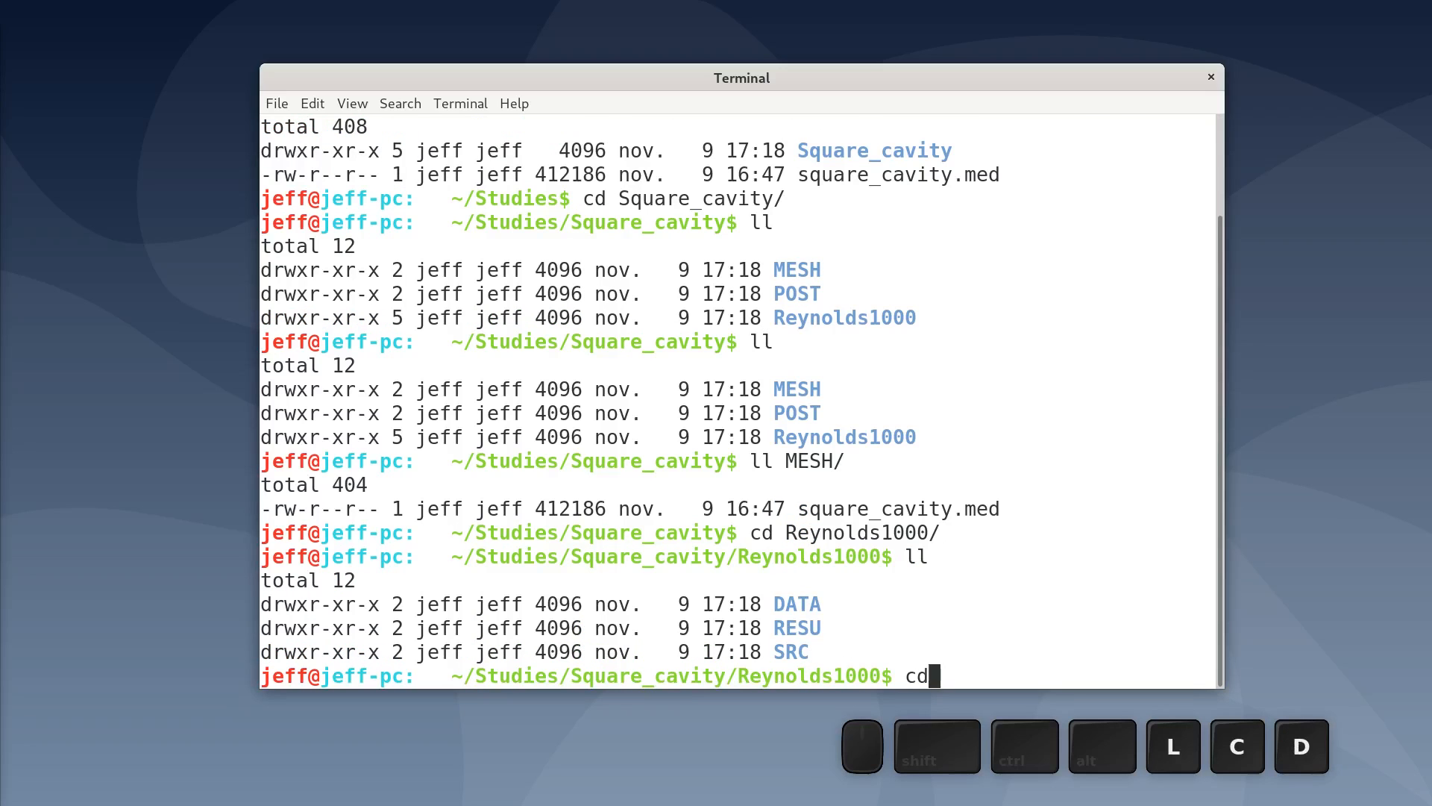
key(Tab)
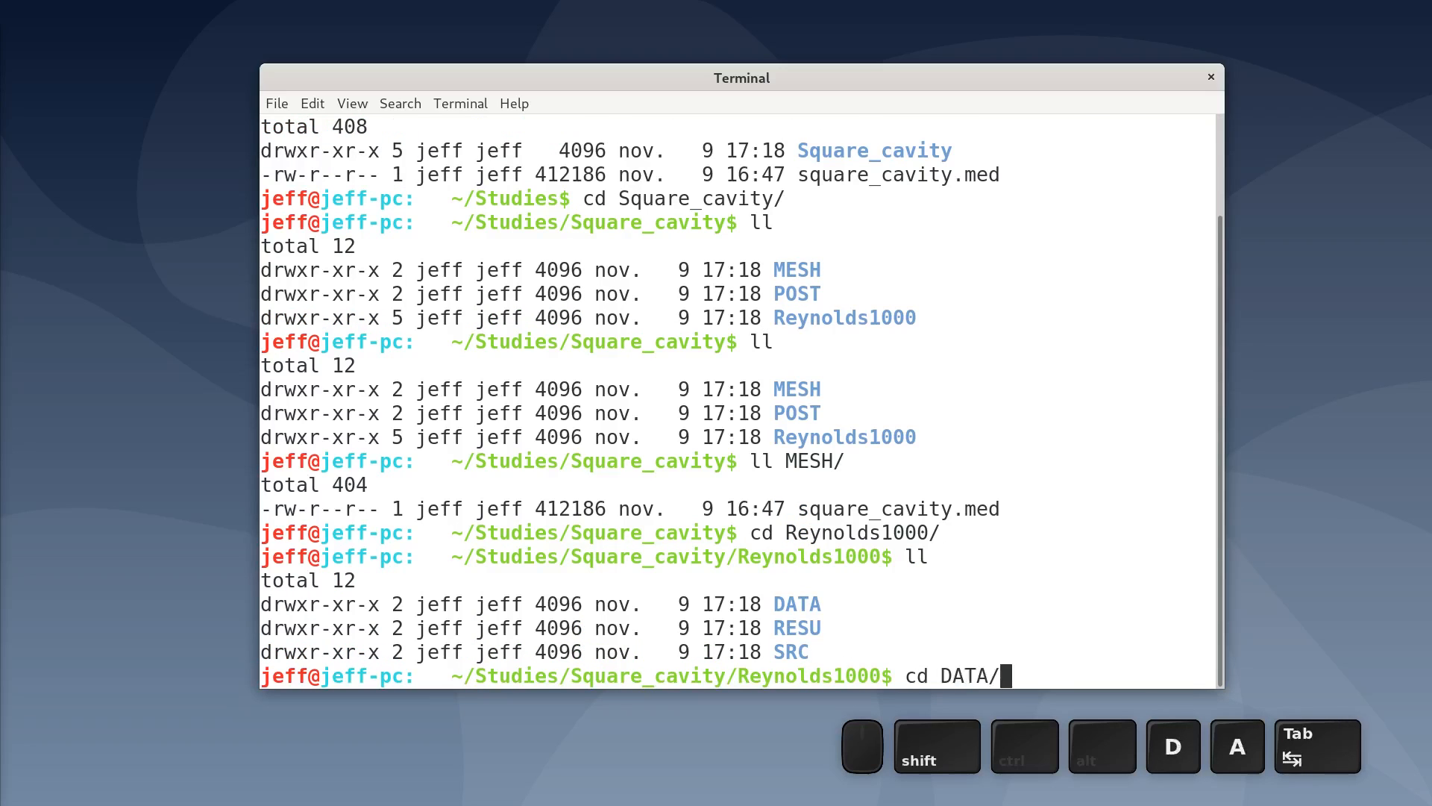
key(Return)
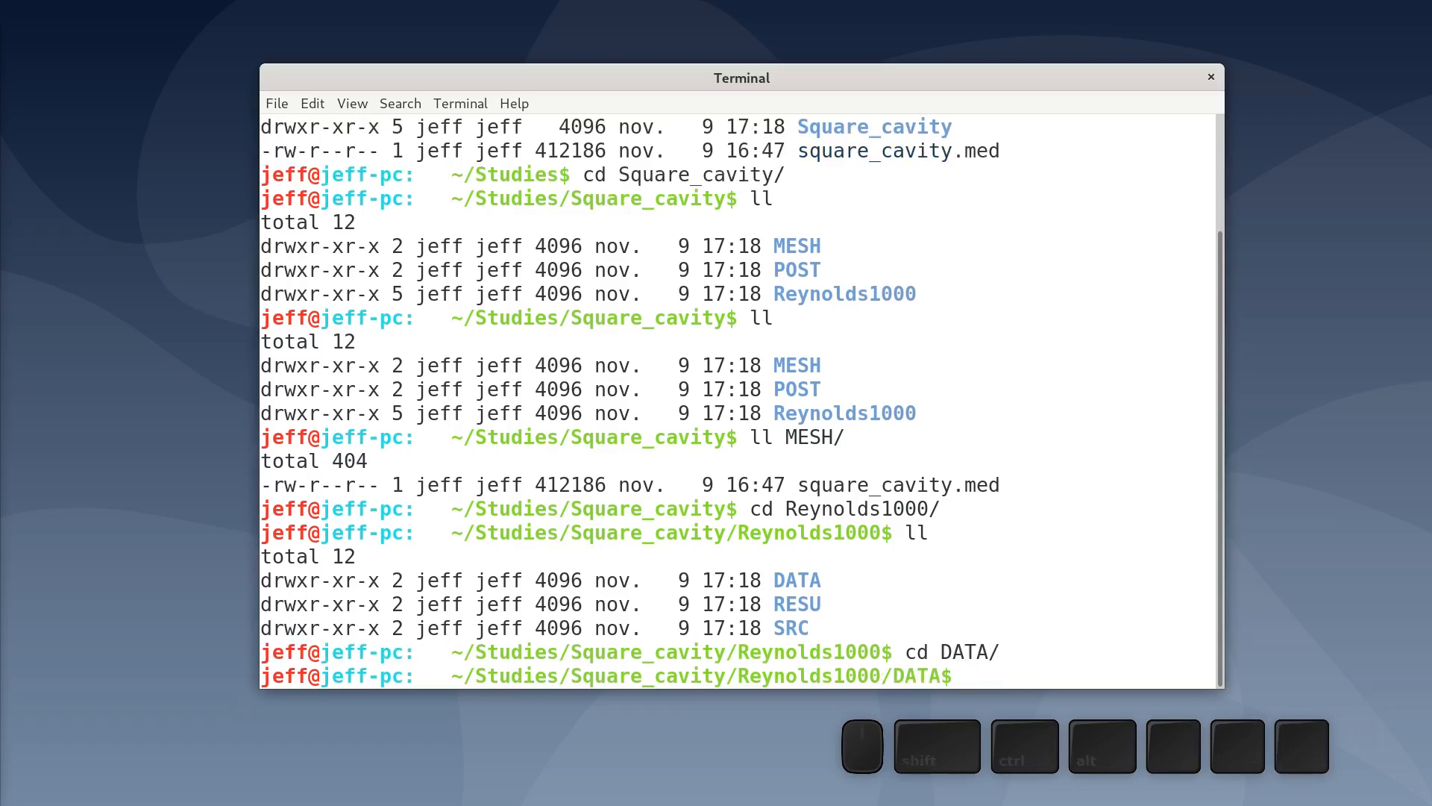
text(code_saturn)
key(Tab)
text(gui)
key(Return)
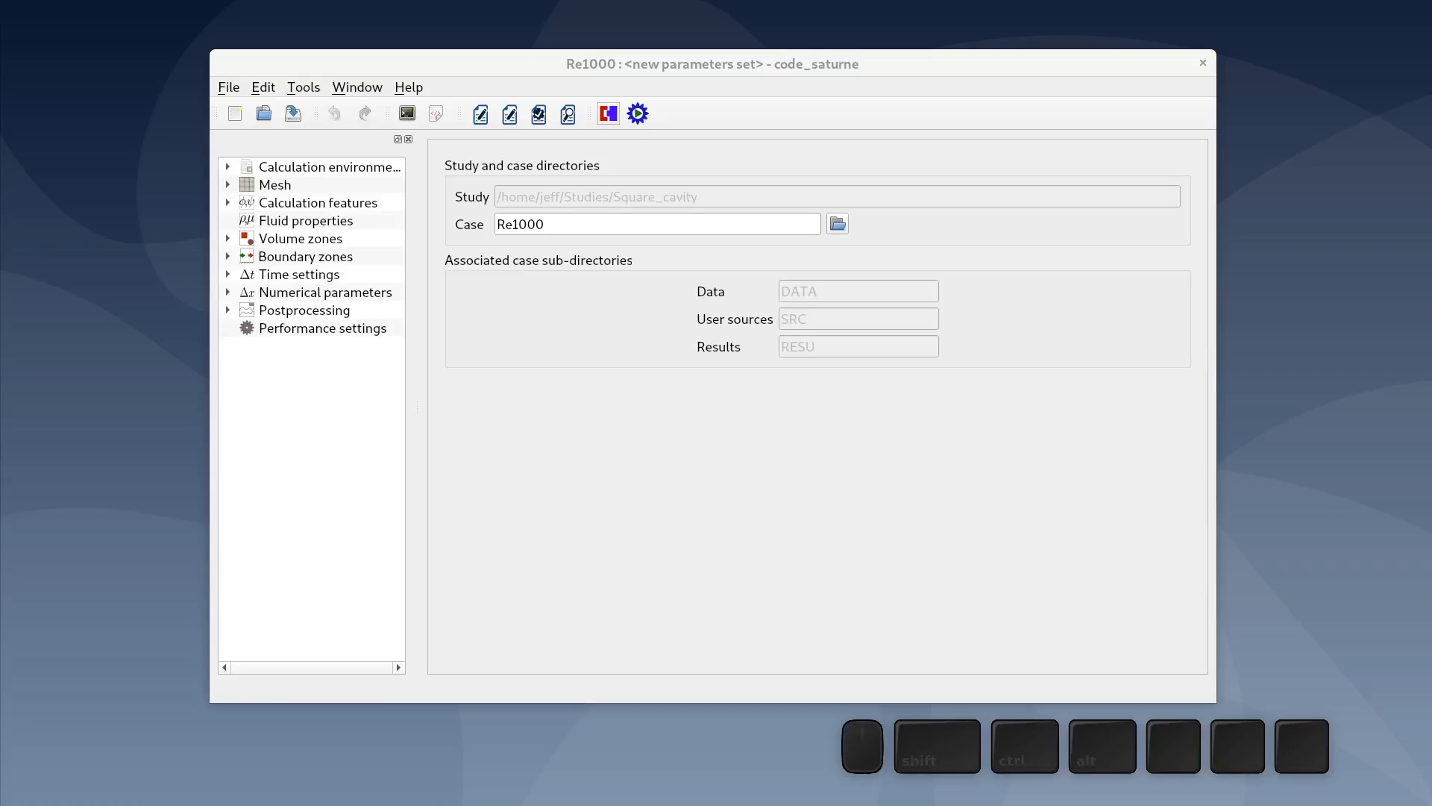
- Import square_cavity.med from the study's MESH folder as the case mesh
click(363, 186)
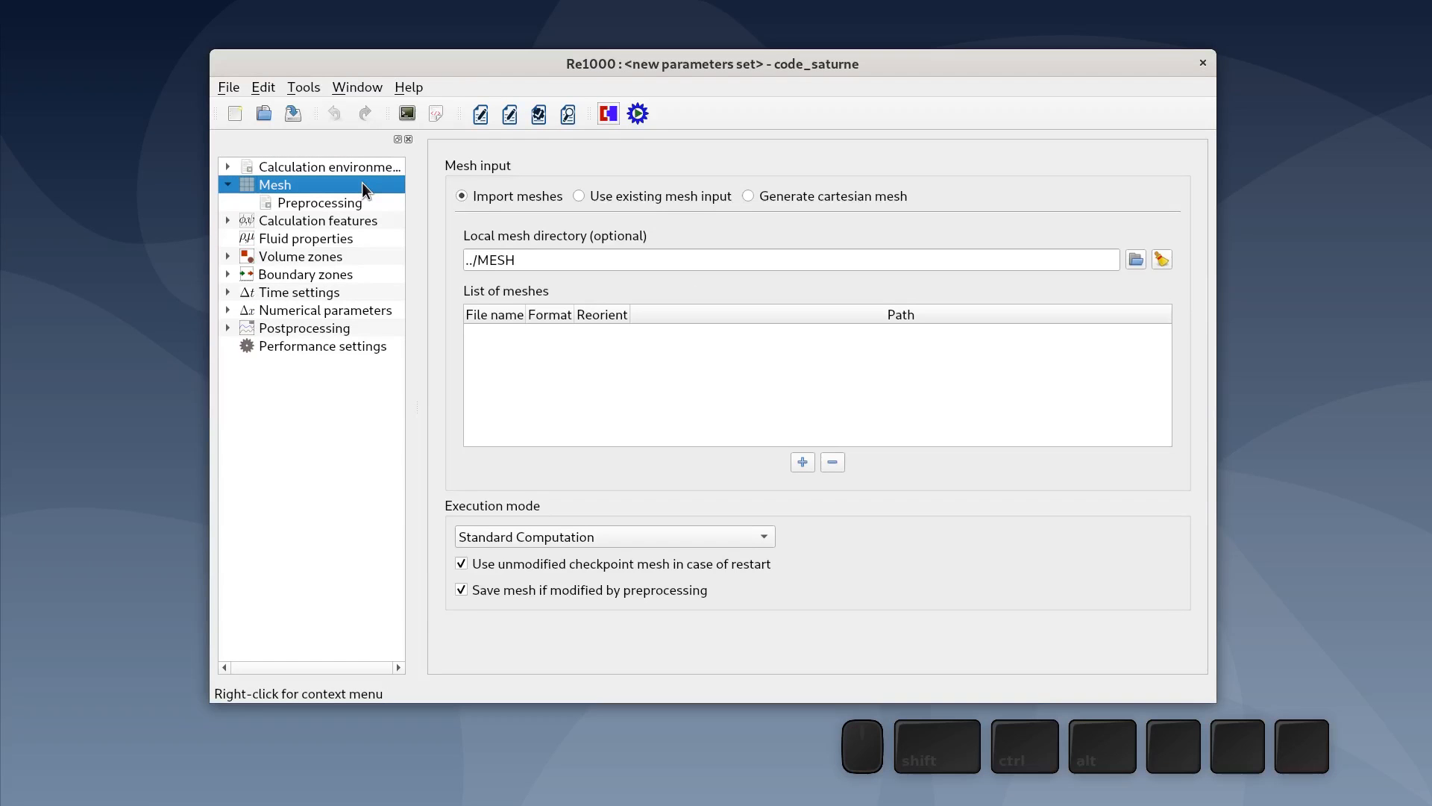
click(803, 462)
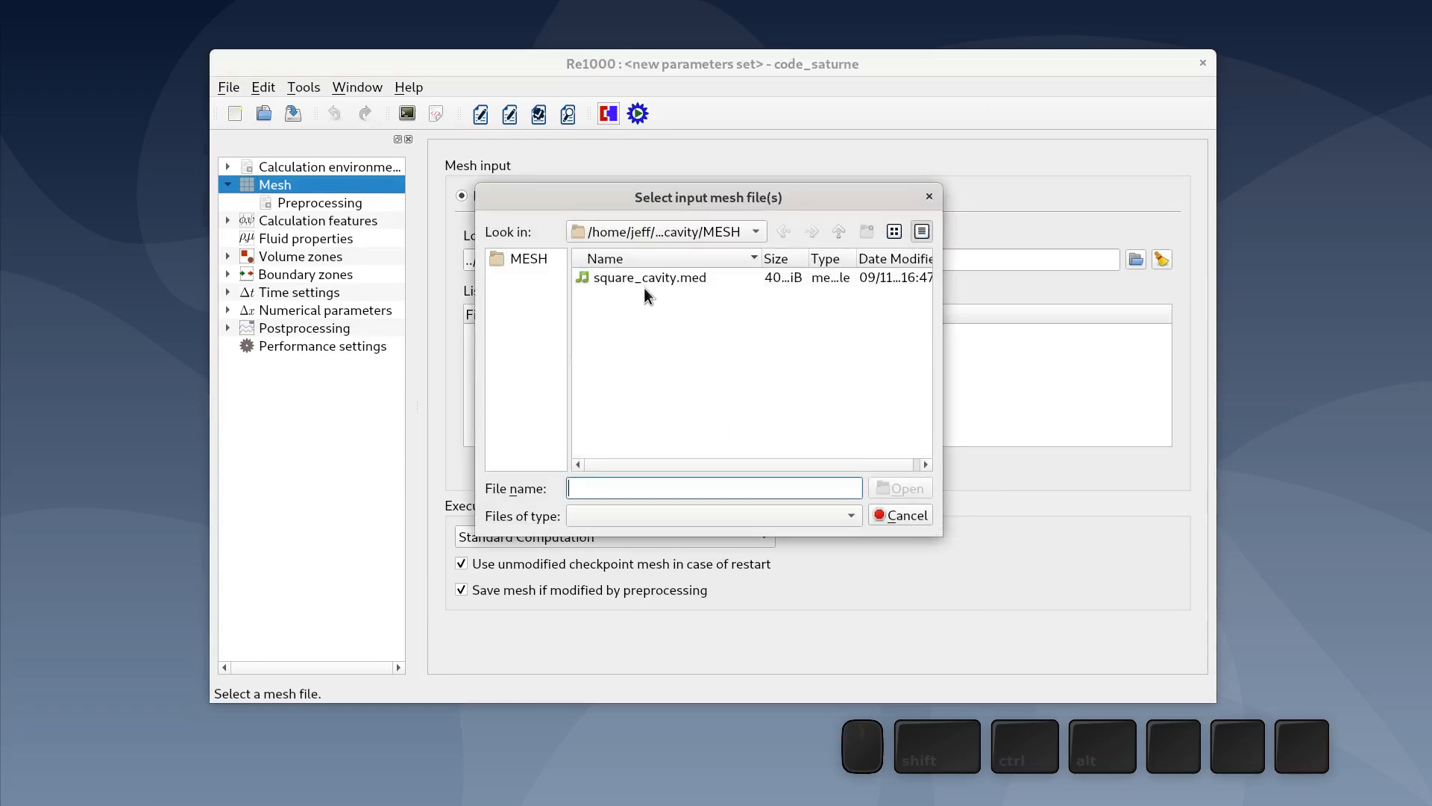
click(646, 279)
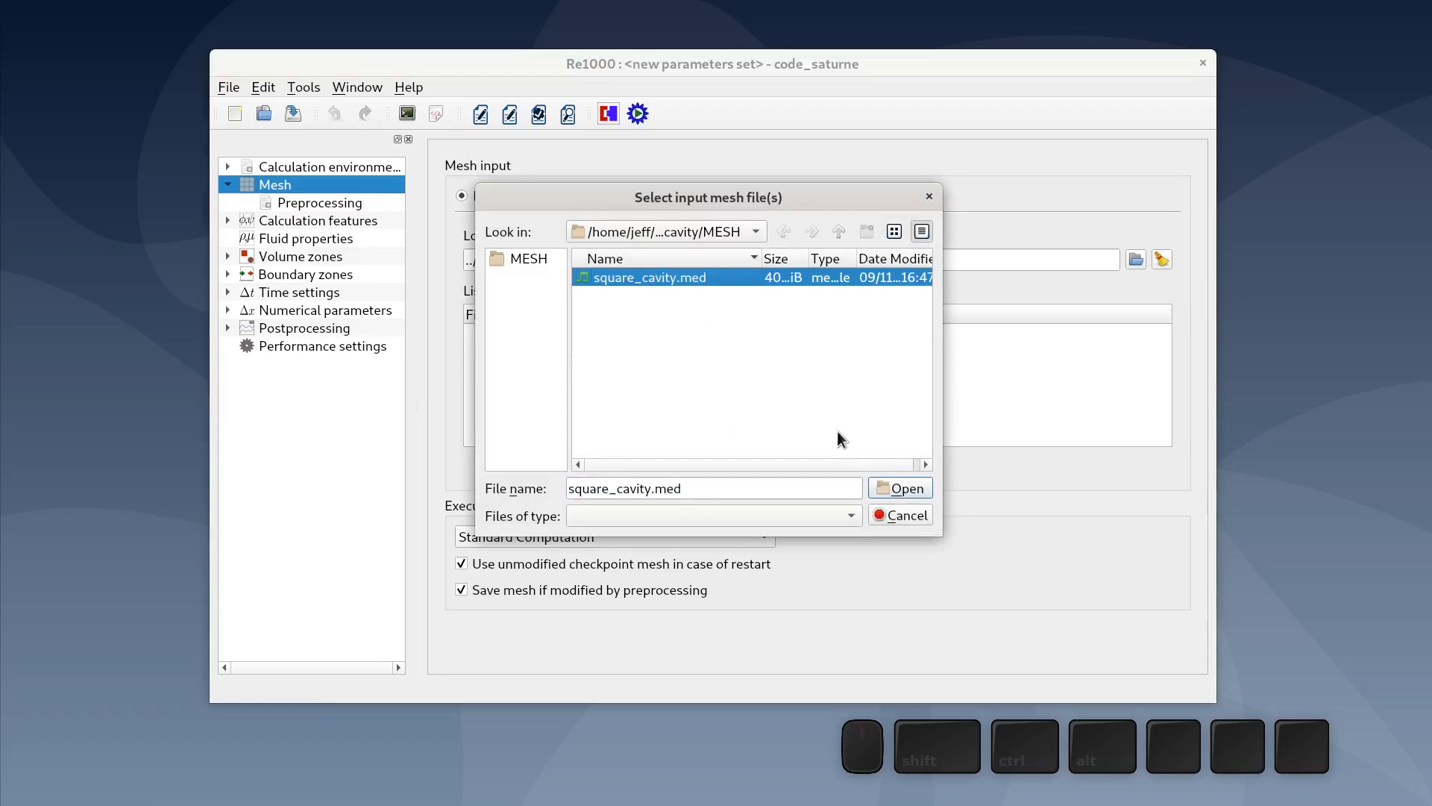
click(895, 486)
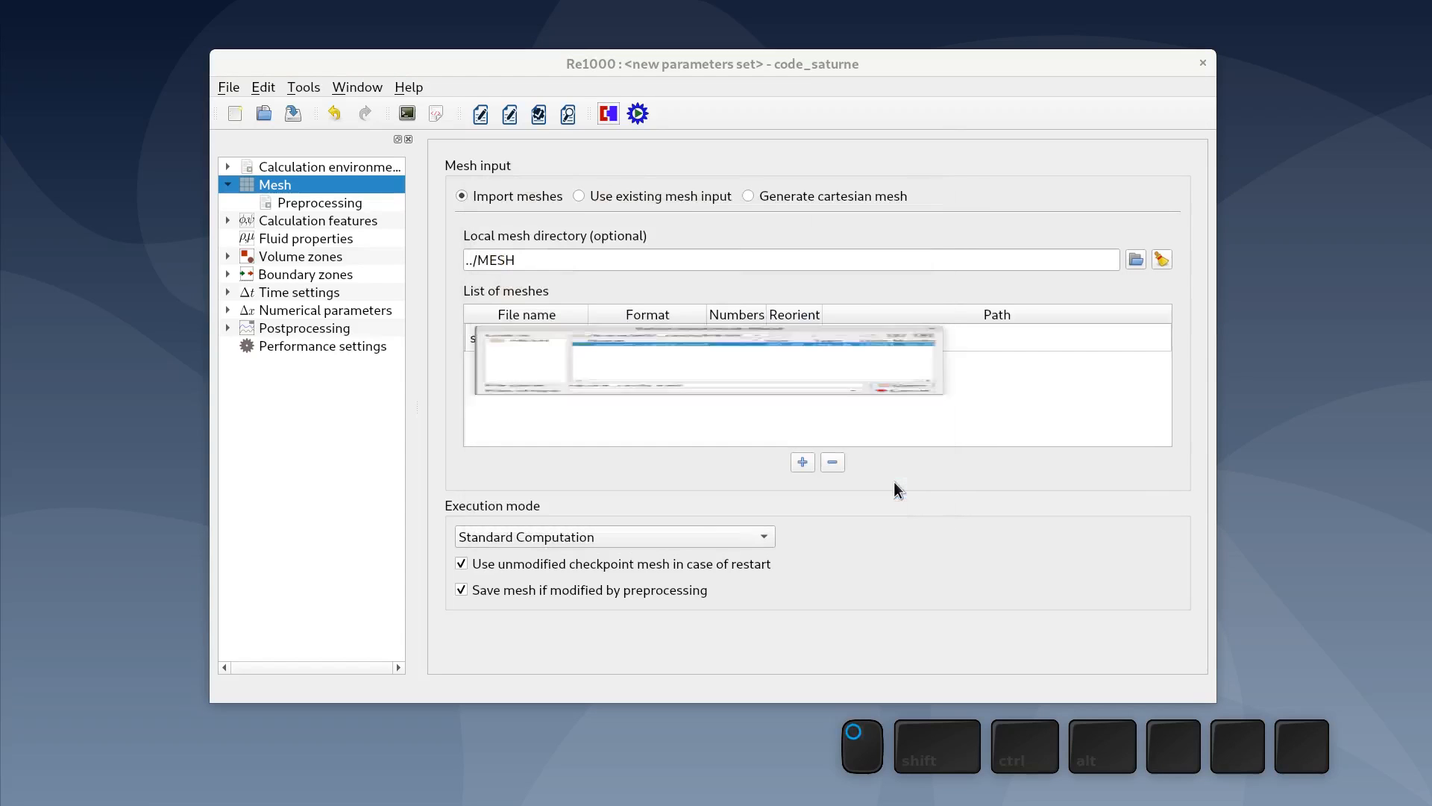
- Set the turbulence model to No model (i.e. laminar flow)
click(270, 220)
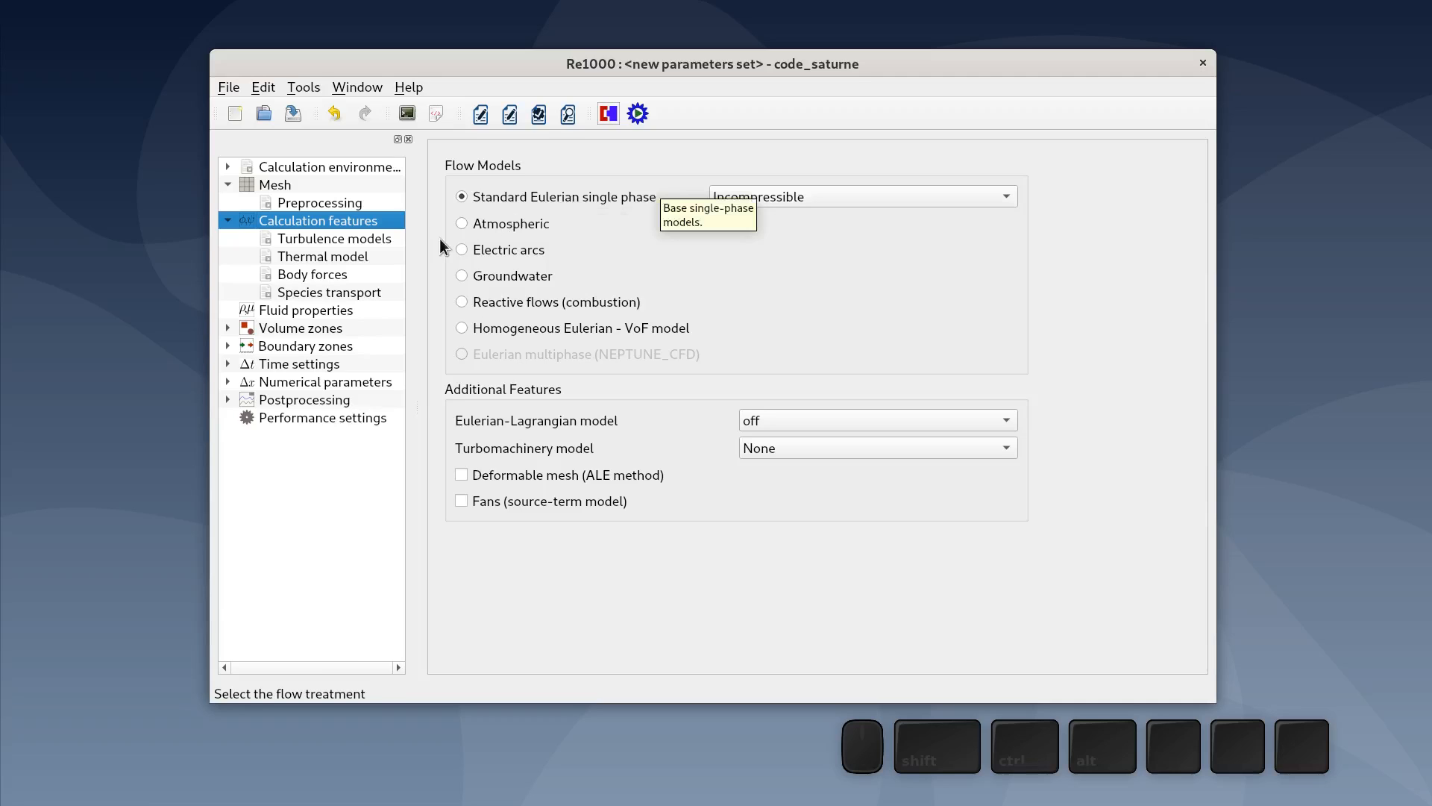
click(323, 240)
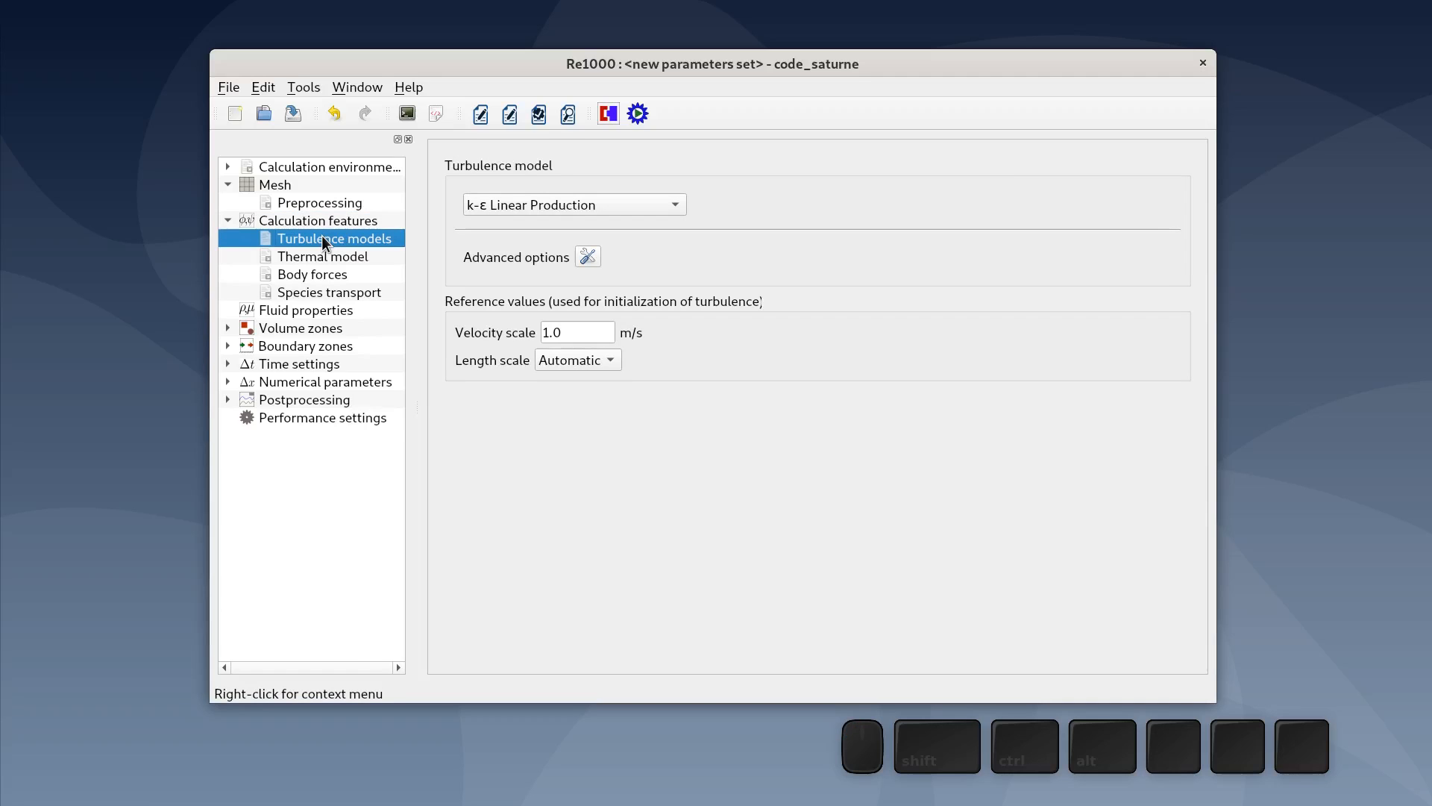
click(581, 210)
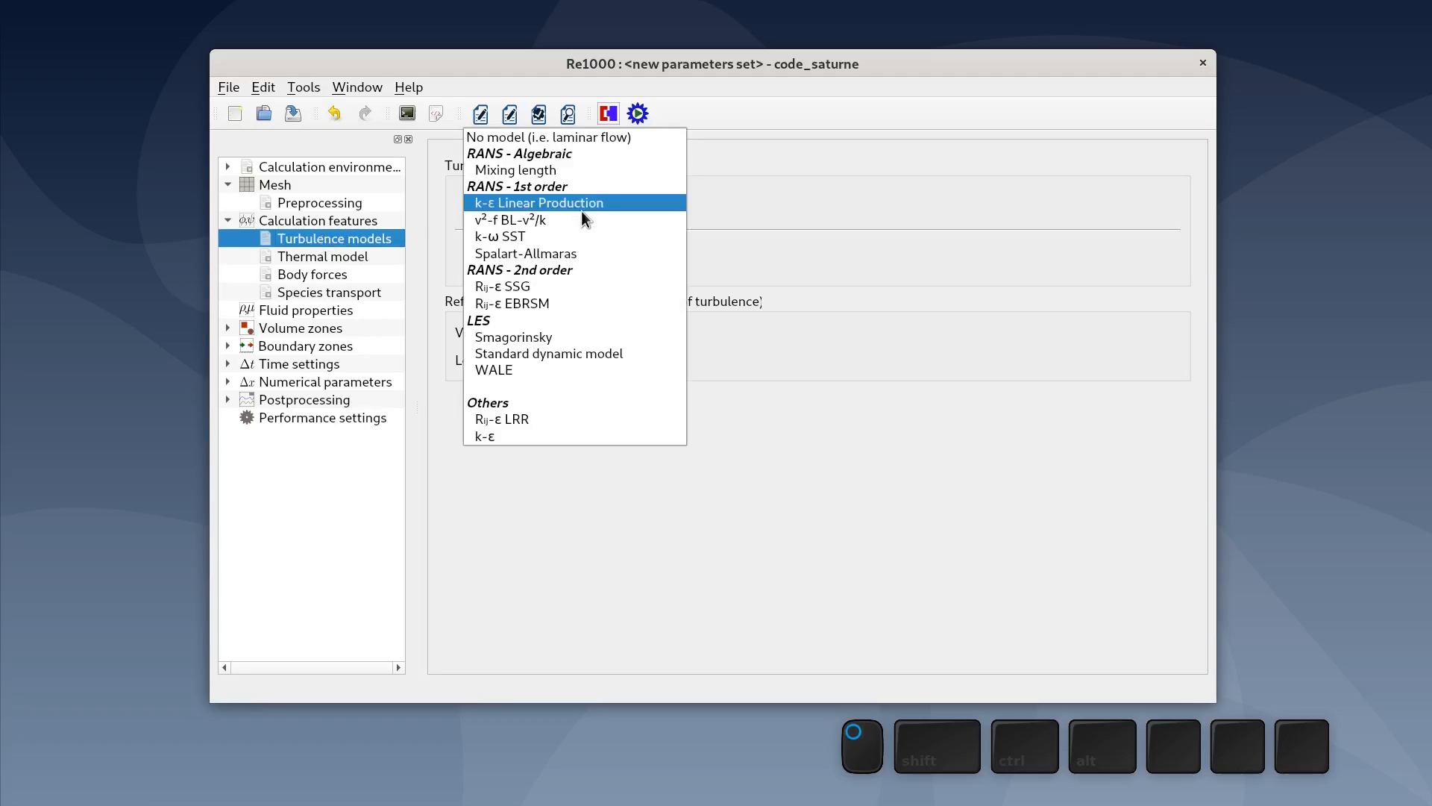
click(610, 135)
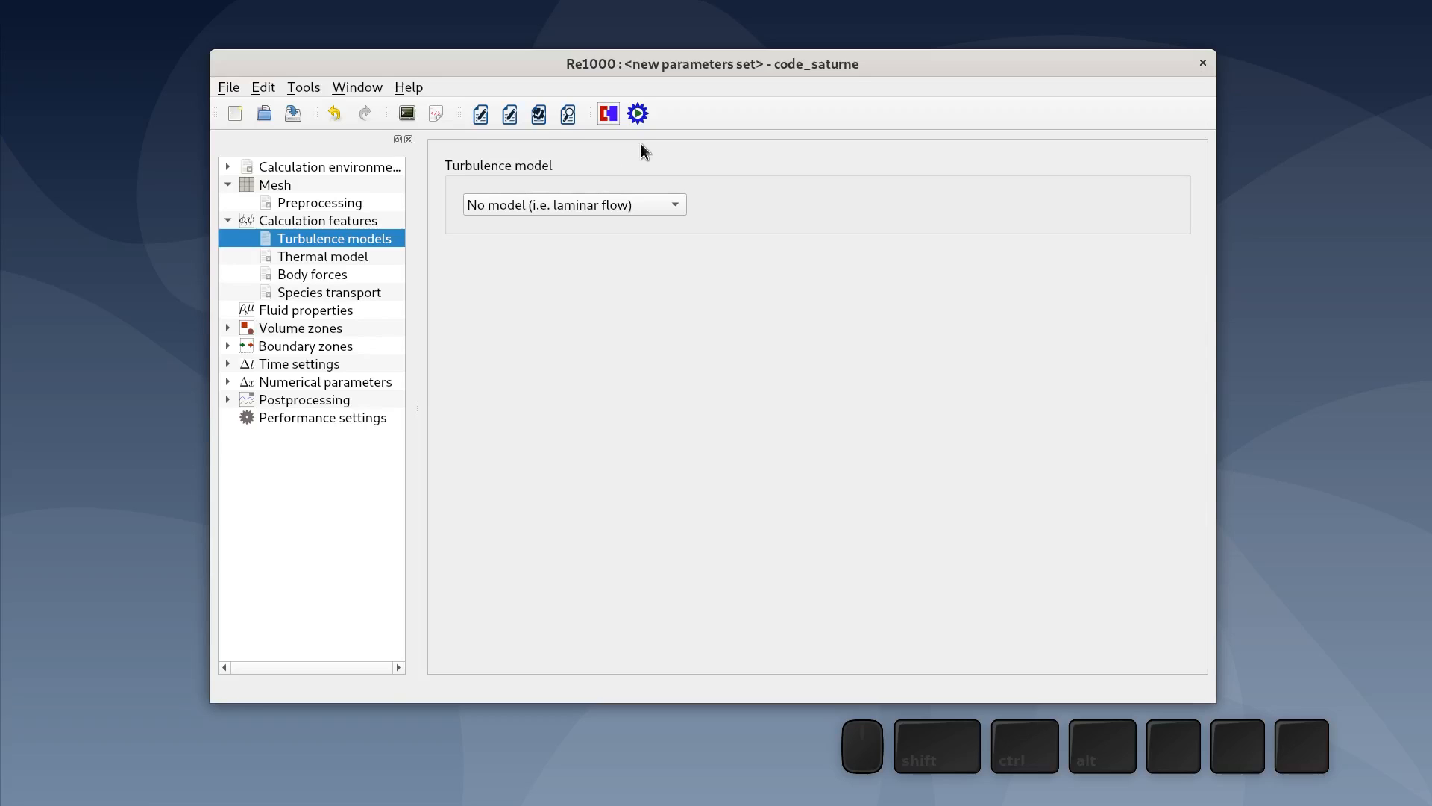
- Review the thermal model, body forces and species transport settings
click(388, 258)
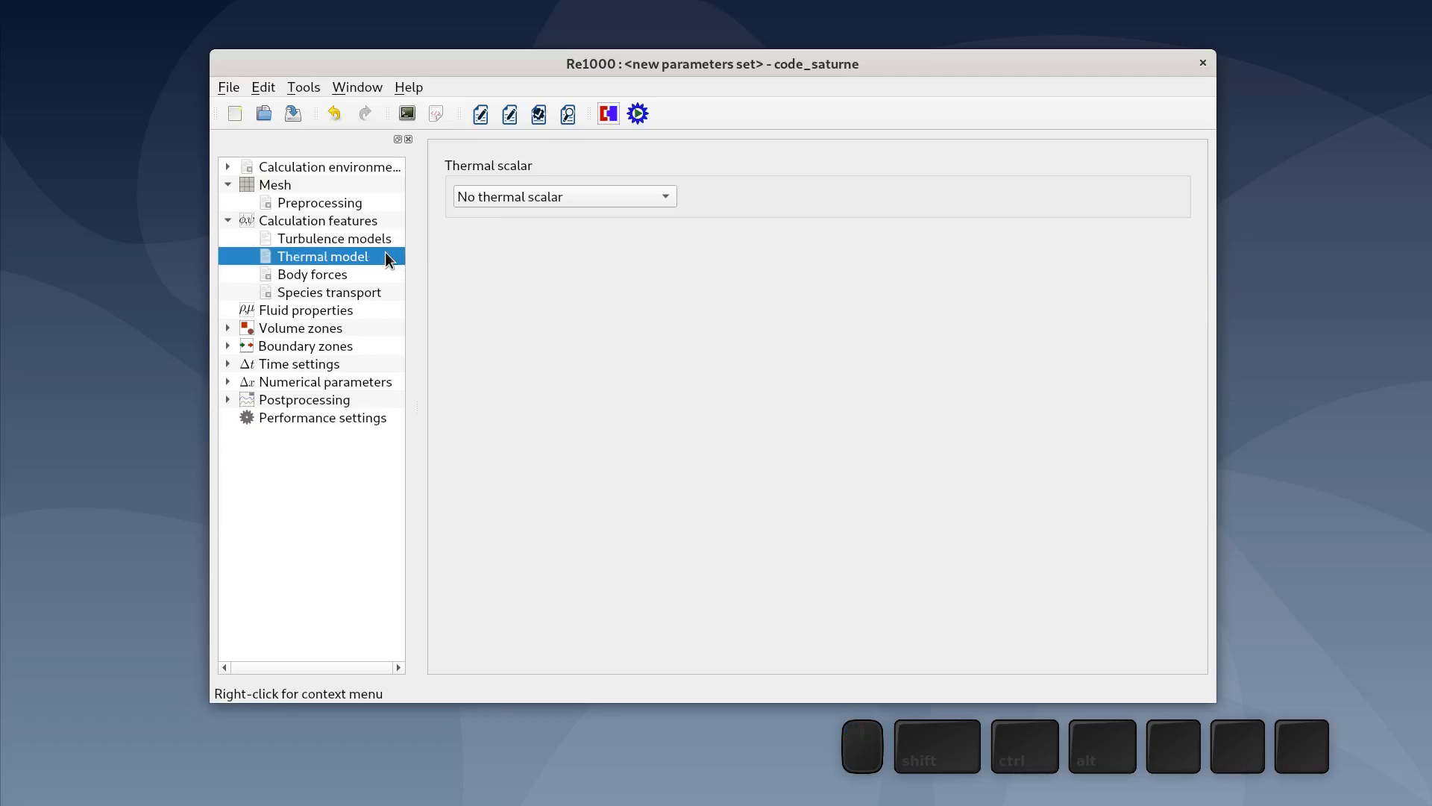
click(306, 275)
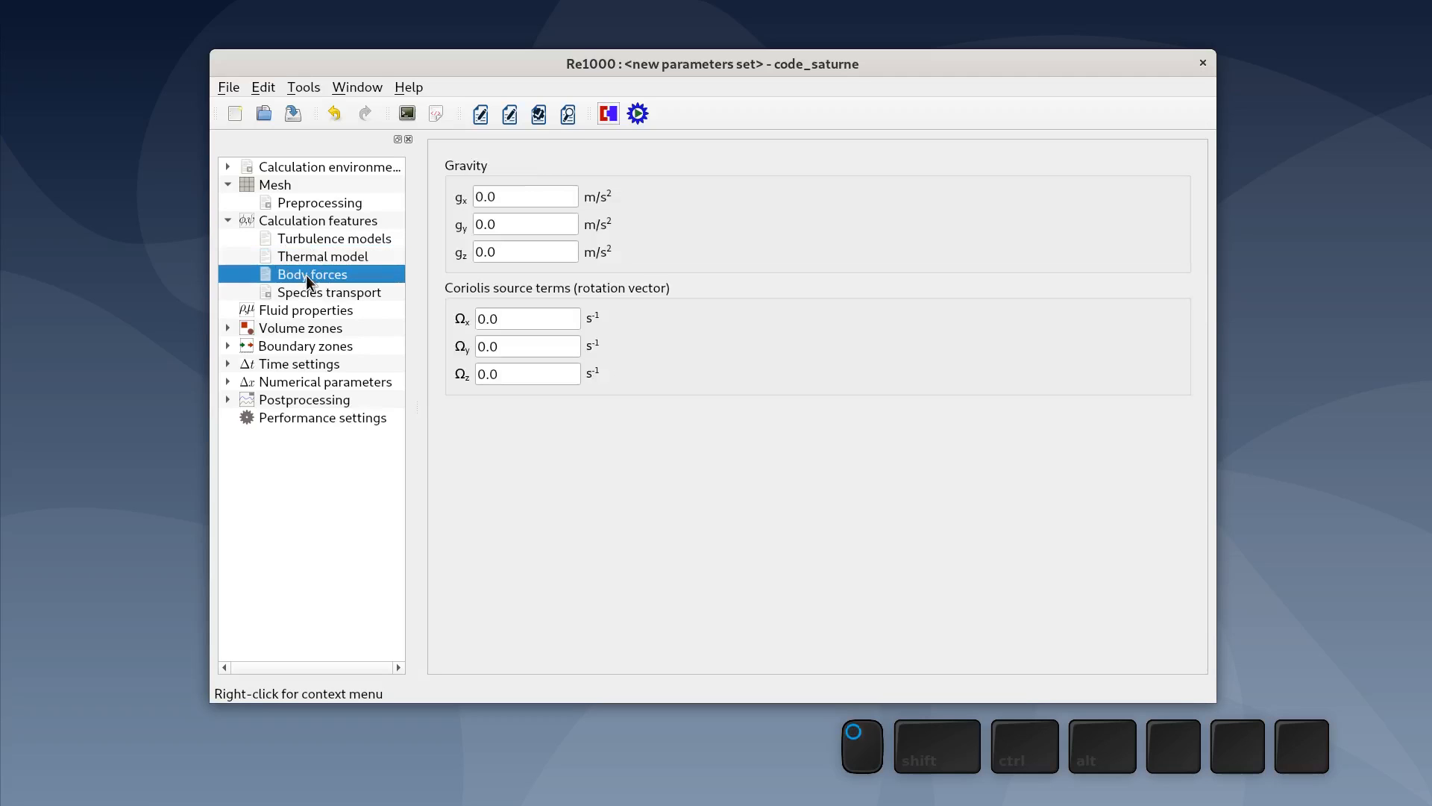
click(348, 294)
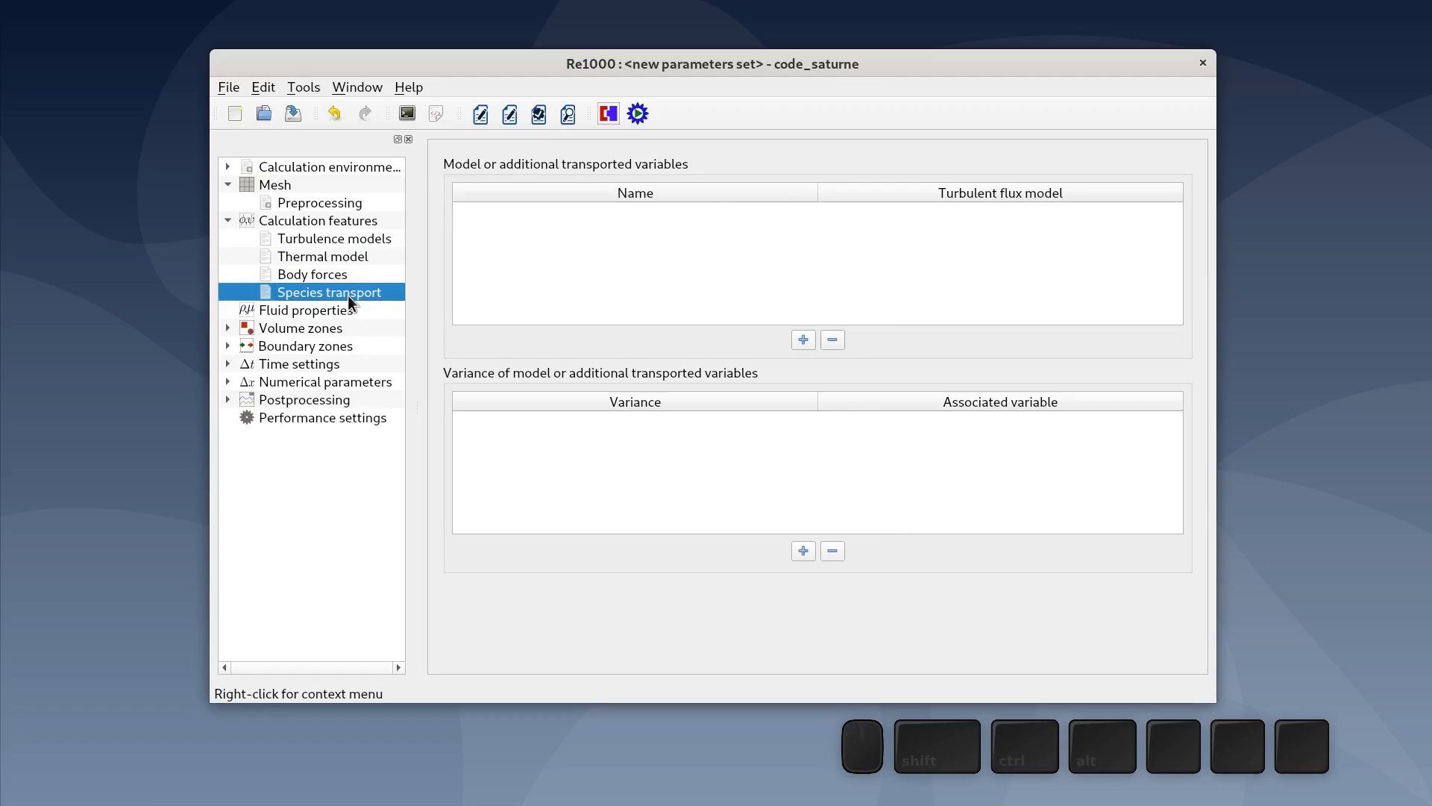
- Set the fluid's constant density to 1.0 kg/m³ and its constant viscosity to 0.1 Pa.s
click(335, 313)
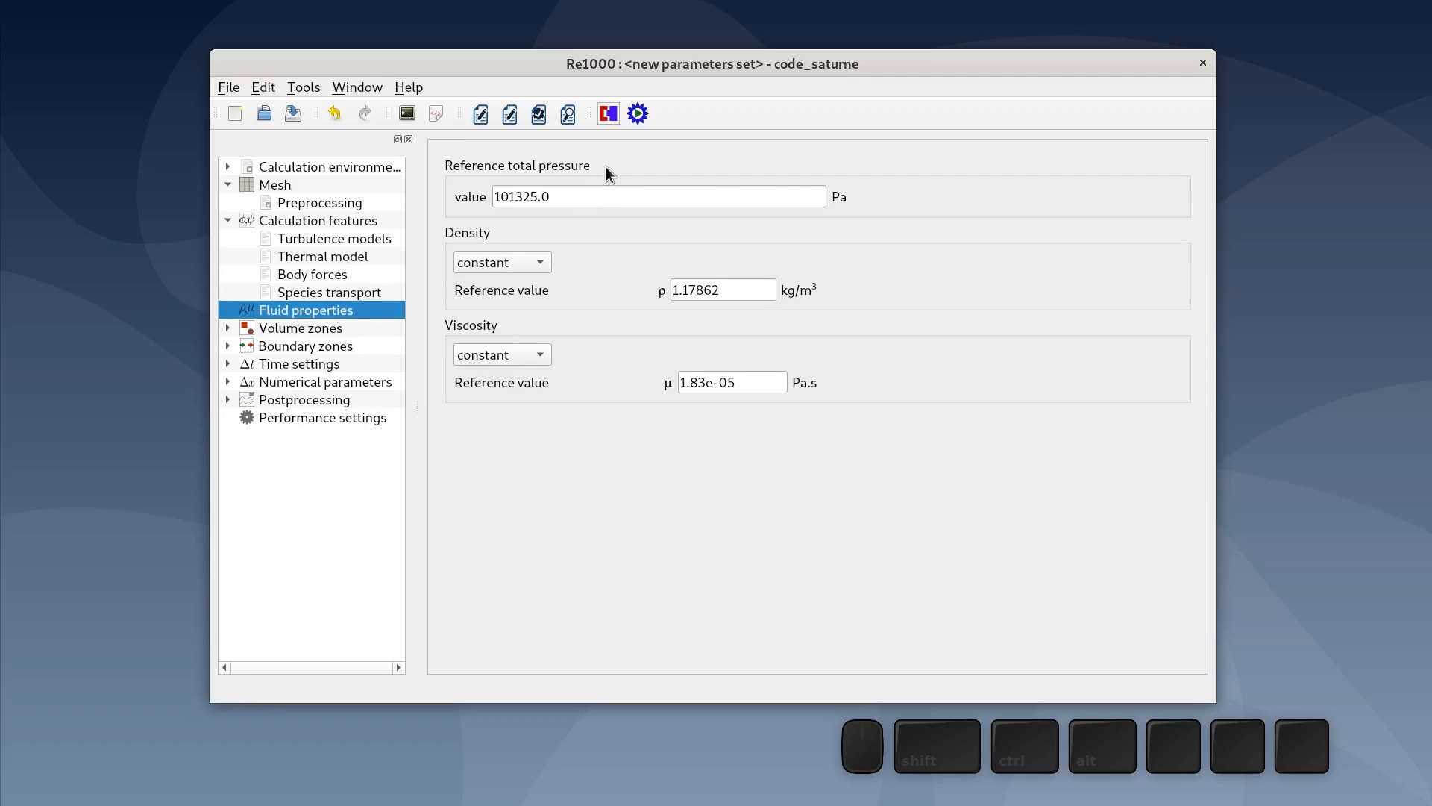
mouse_move(606, 170)
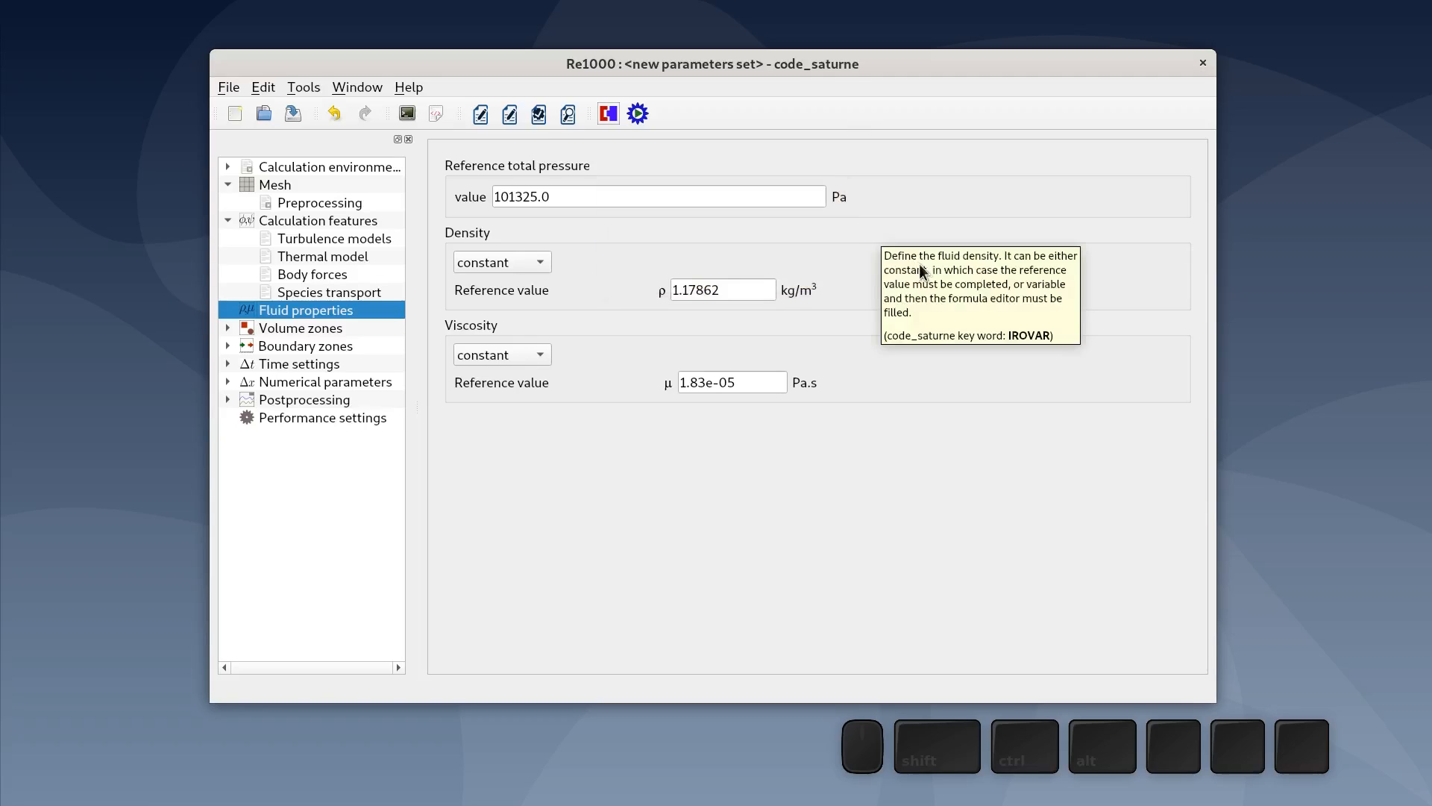
click(764, 288)
drag(763, 288, 630, 286)
text(1.0)
click(616, 458)
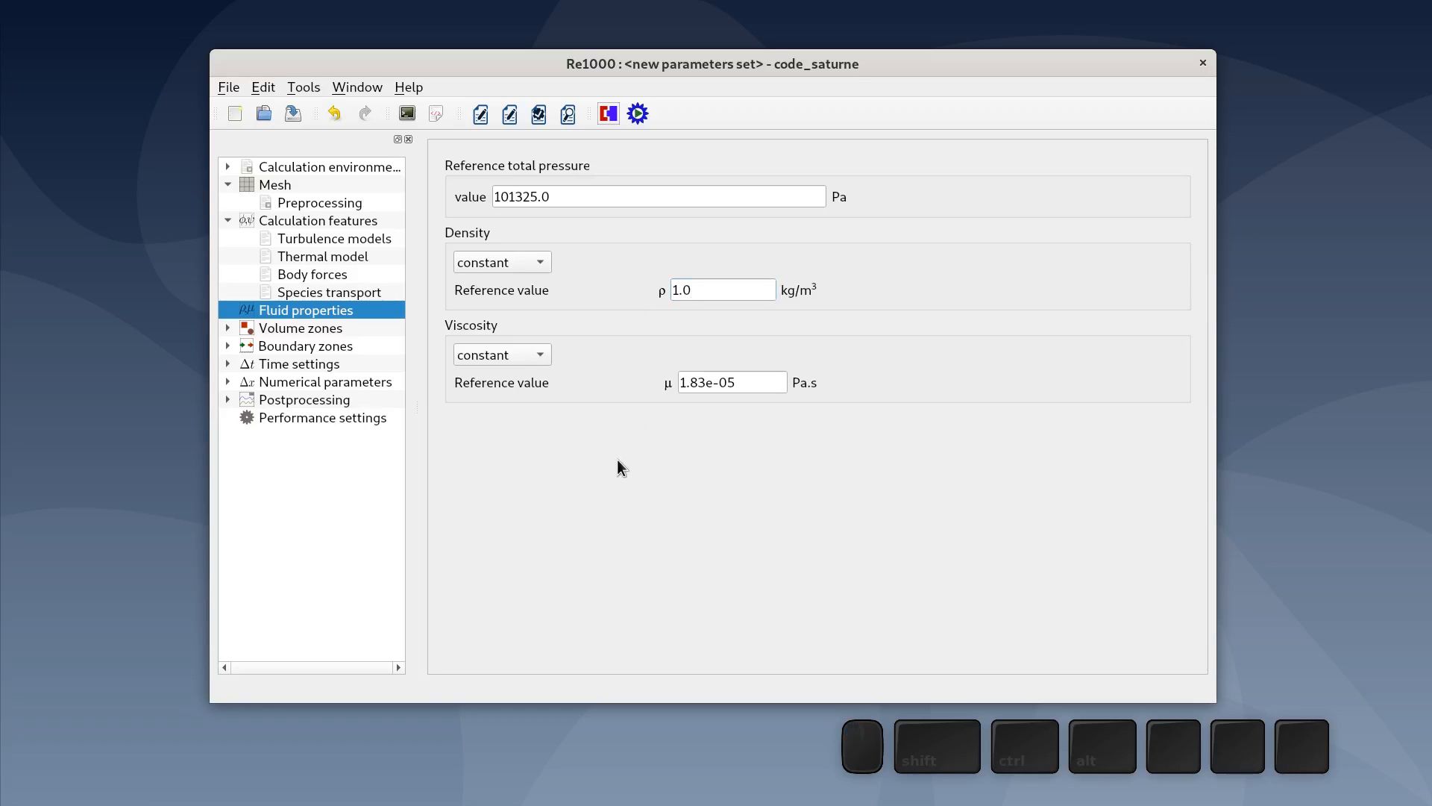
drag(734, 384, 636, 501)
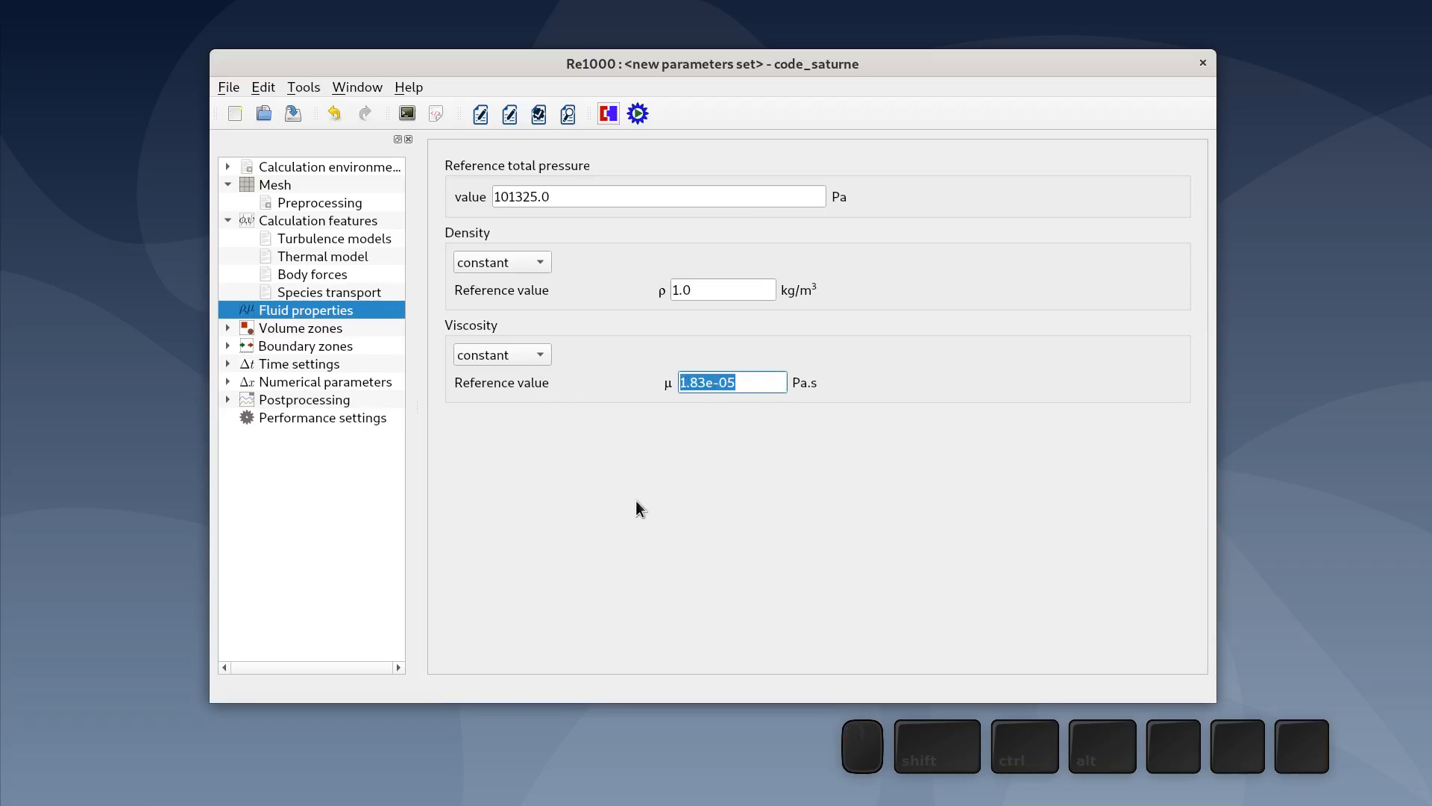
text(0.1)
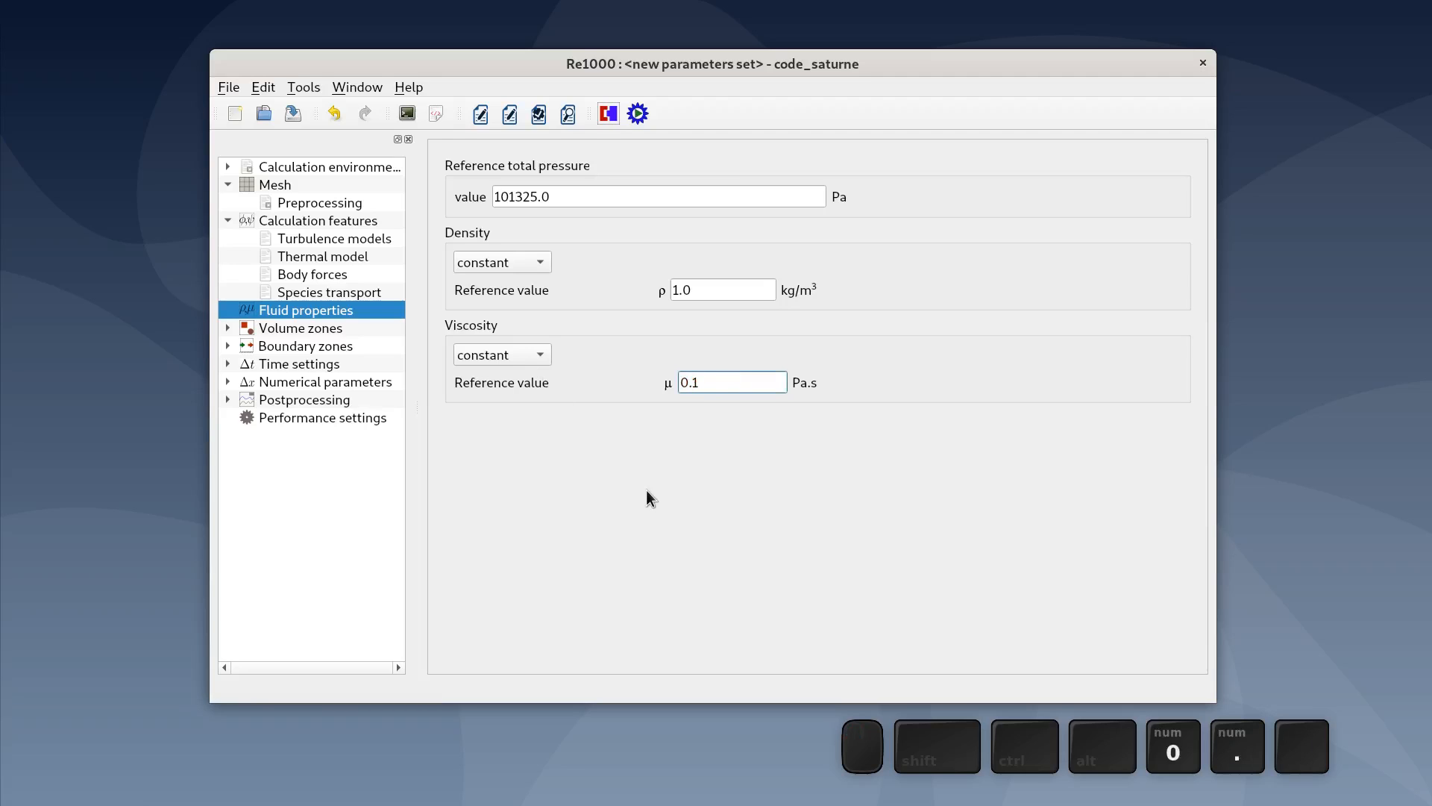
click(646, 492)
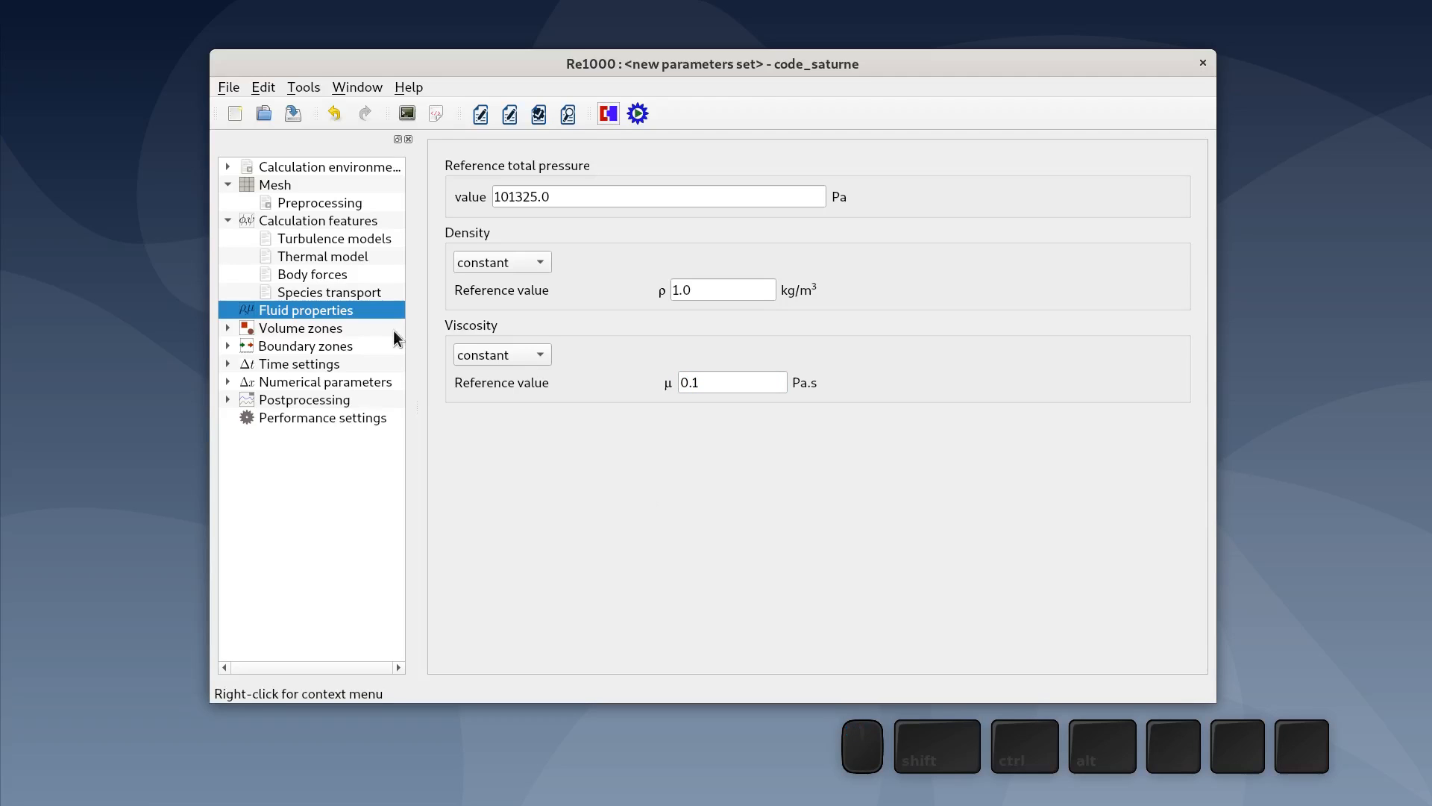
- Set the initial velocity expression for all_cells so velocity[0] equals 0.1
click(364, 328)
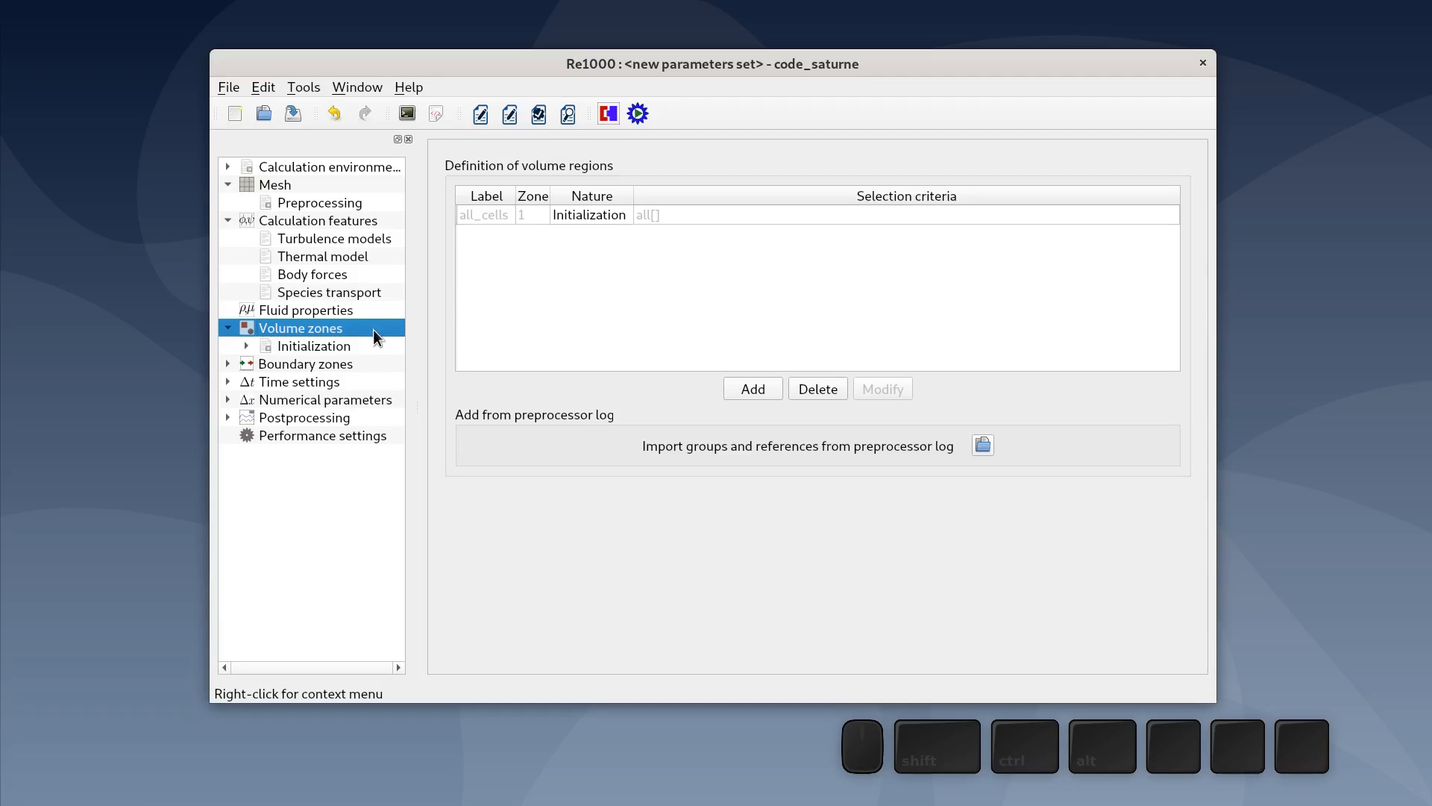
click(374, 347)
click(369, 365)
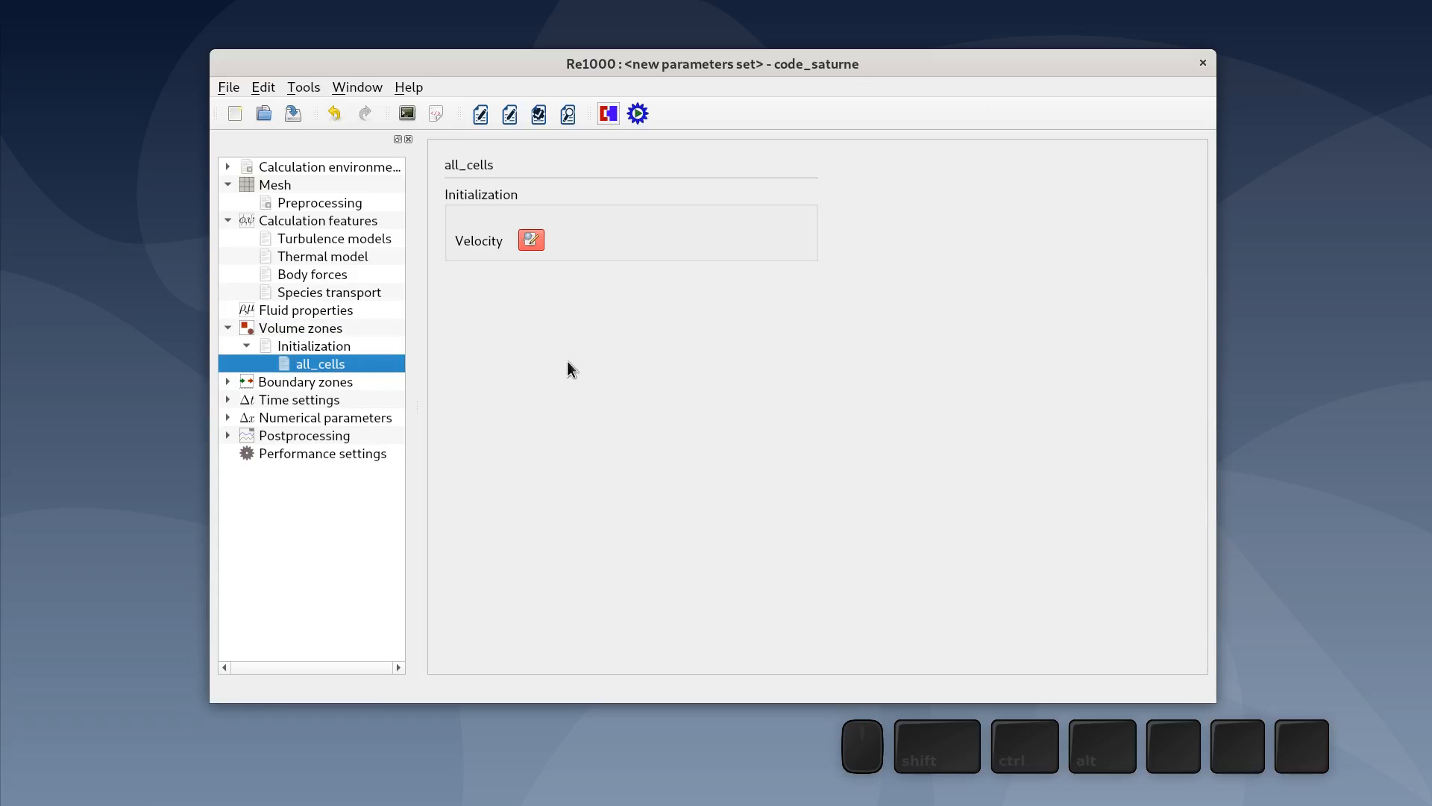
click(536, 240)
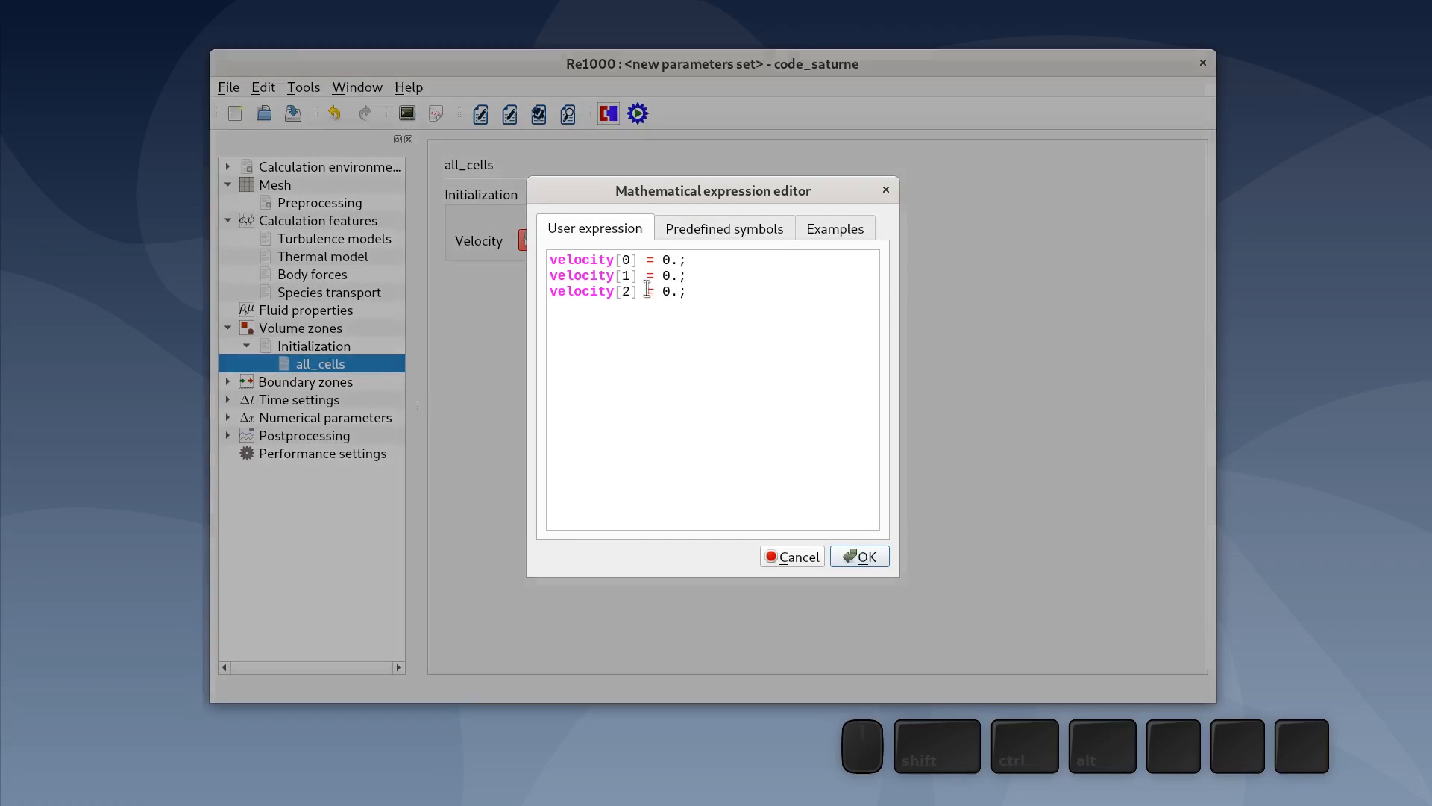
drag(662, 259, 673, 262)
text(0.1)
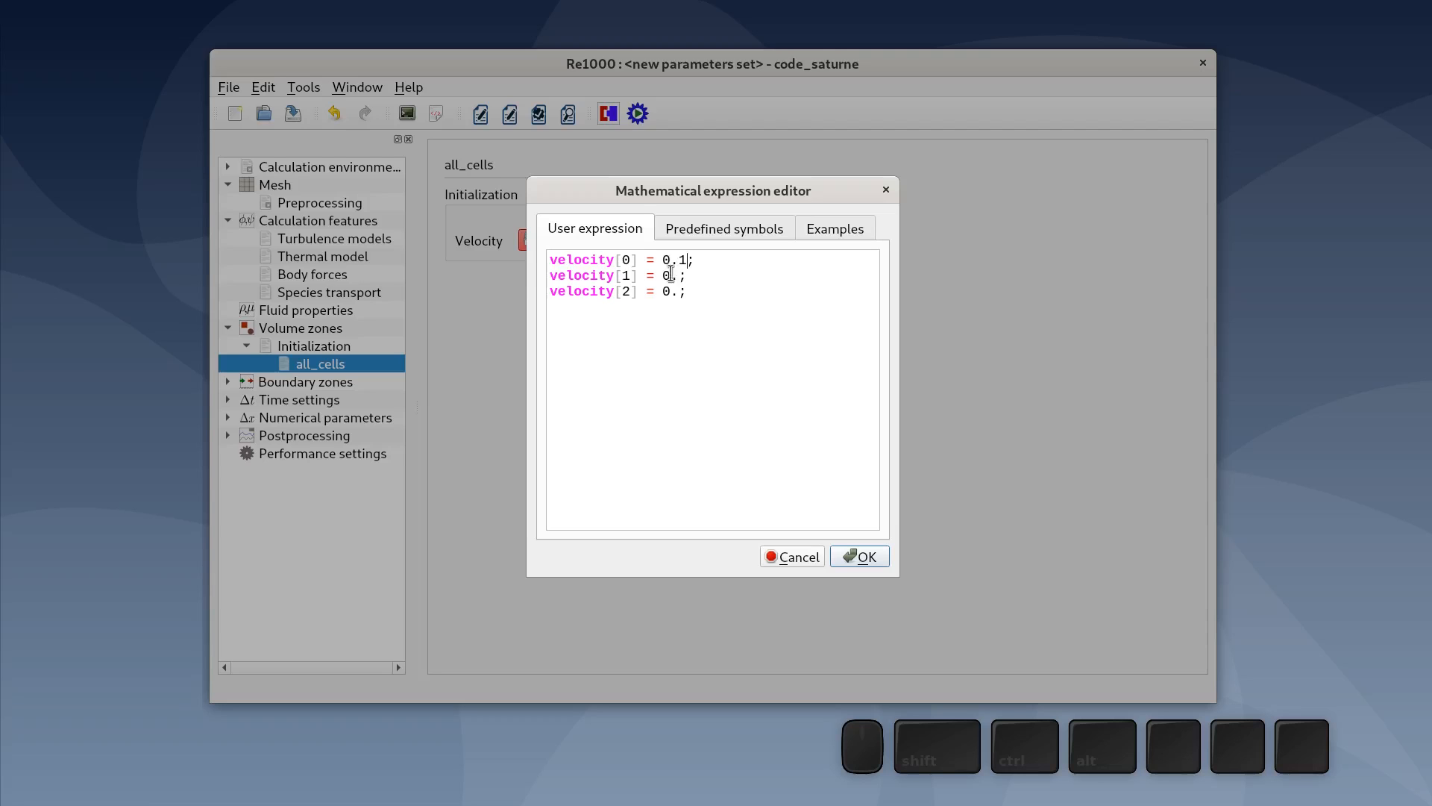
click(863, 557)
- Add a boundary zone and label it sliding_wall
click(312, 380)
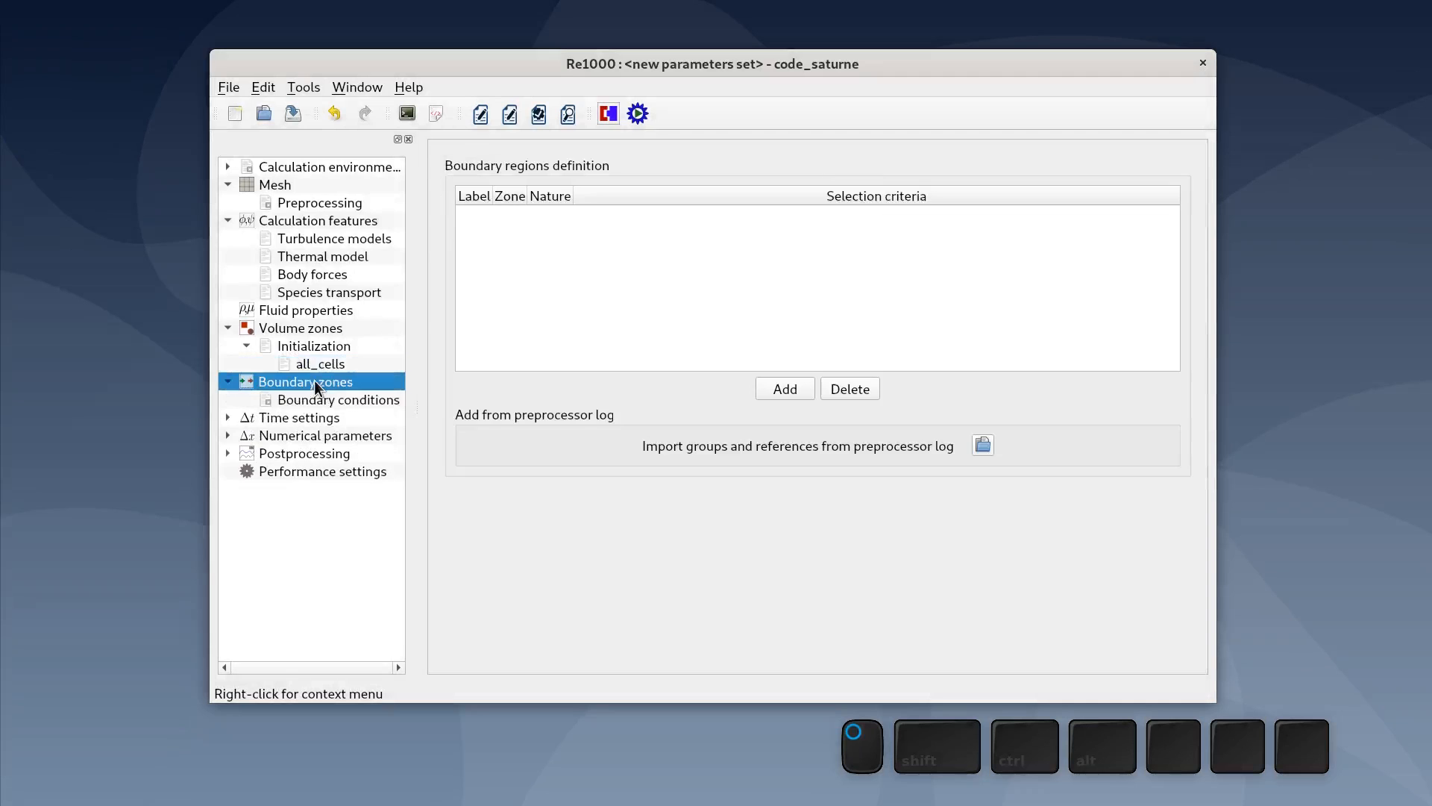
click(777, 391)
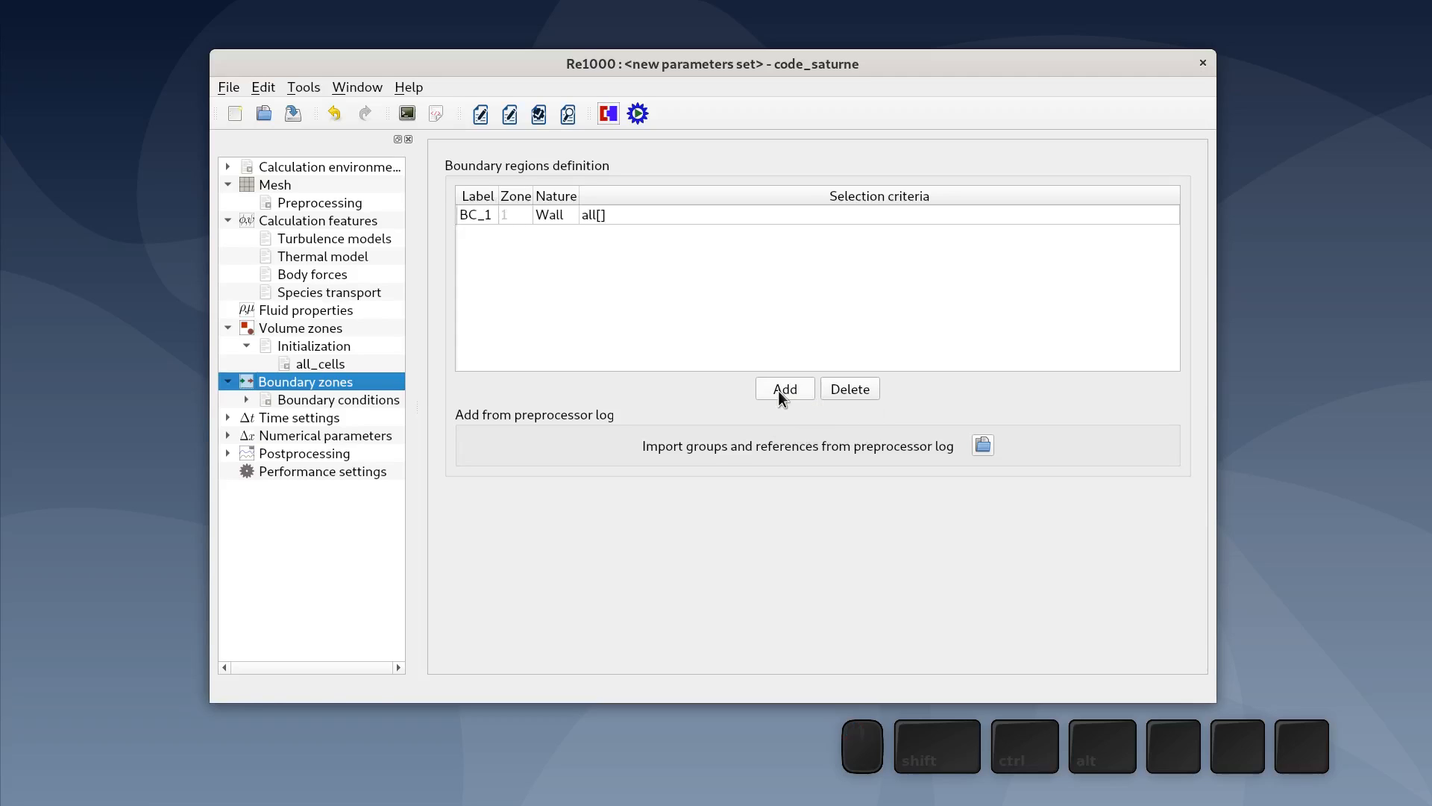
double_click(484, 212)
text(sli)
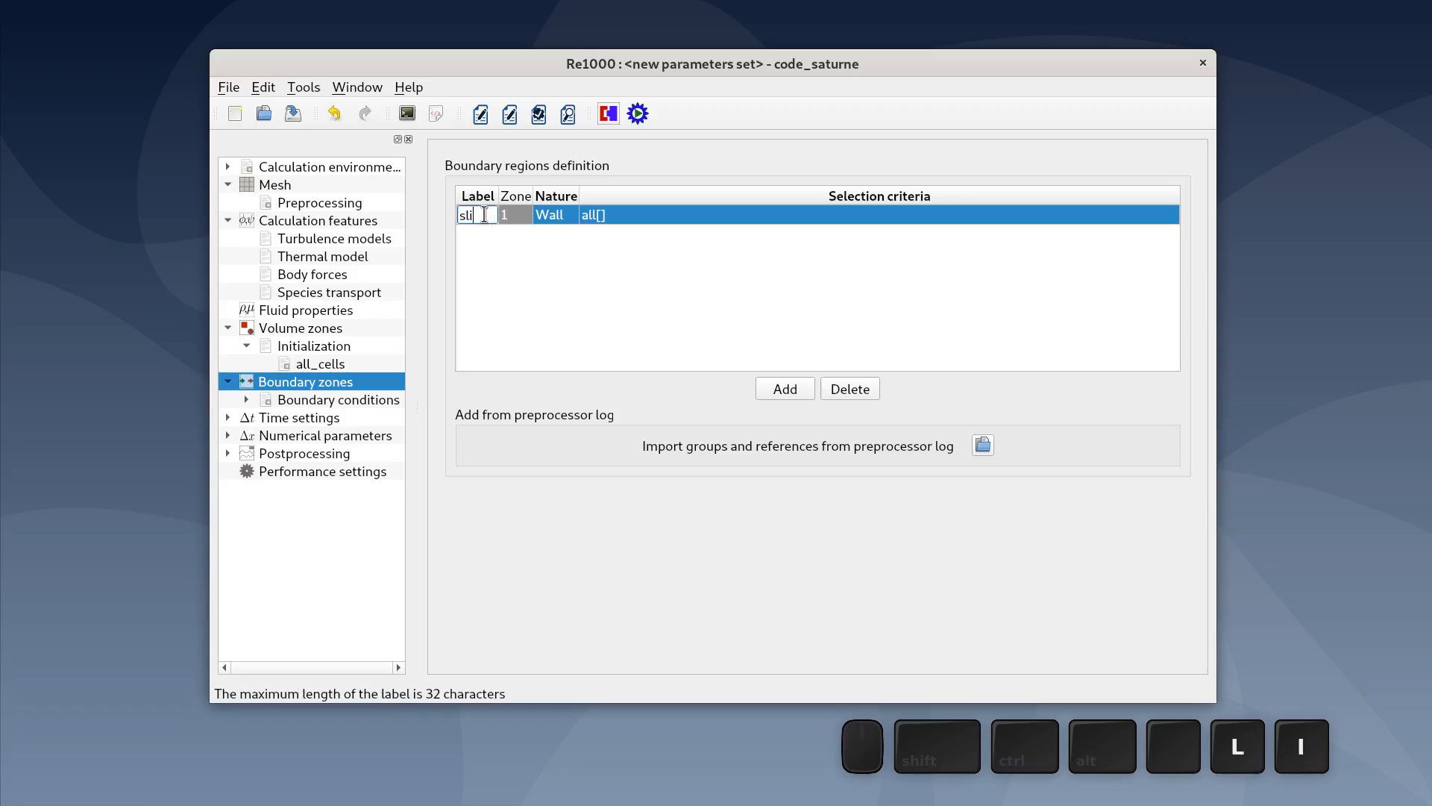
text(ding_wall)
click(561, 231)
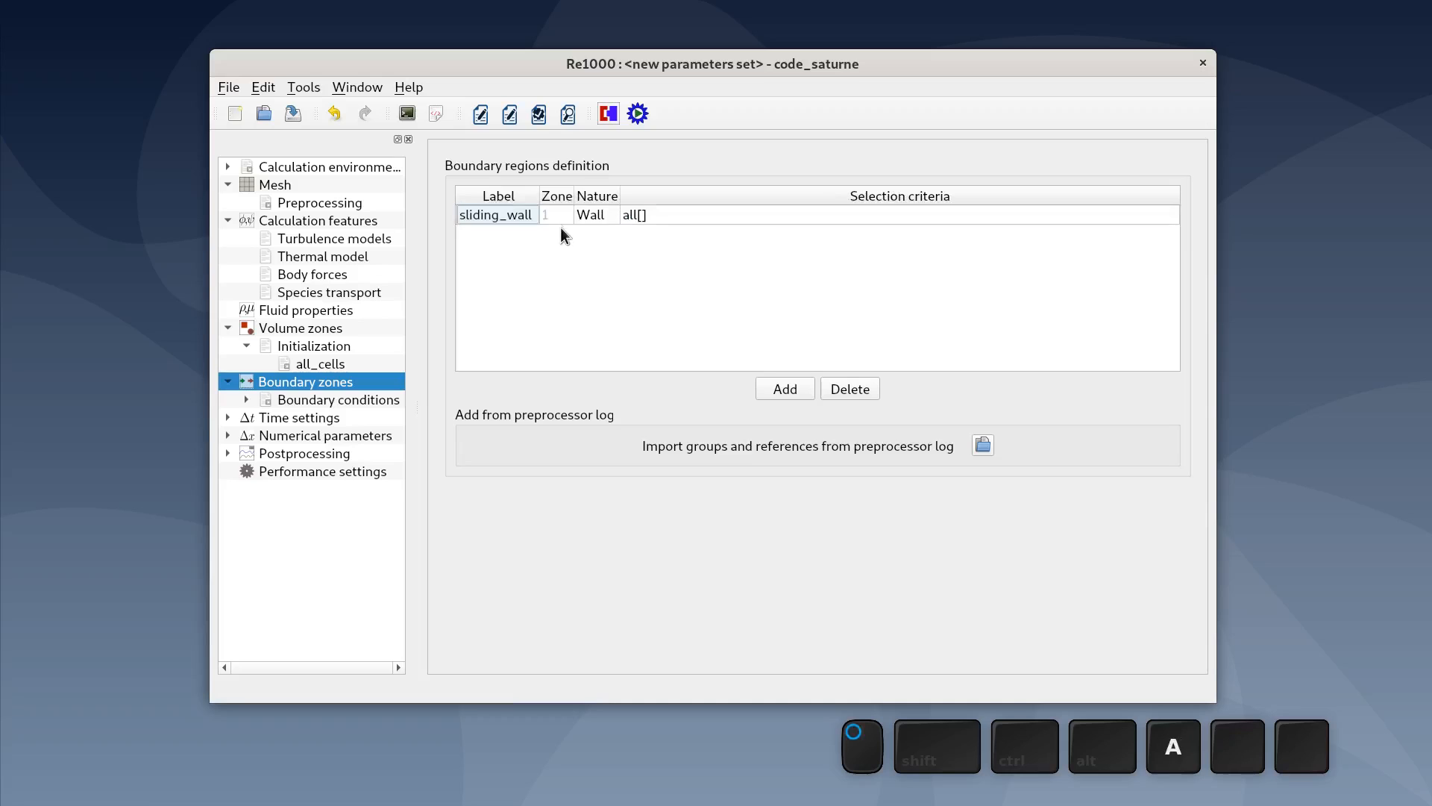
- Set the sliding_wall zone's selection criteria to sliding_wall, leaving its nature as Wall
click(598, 214)
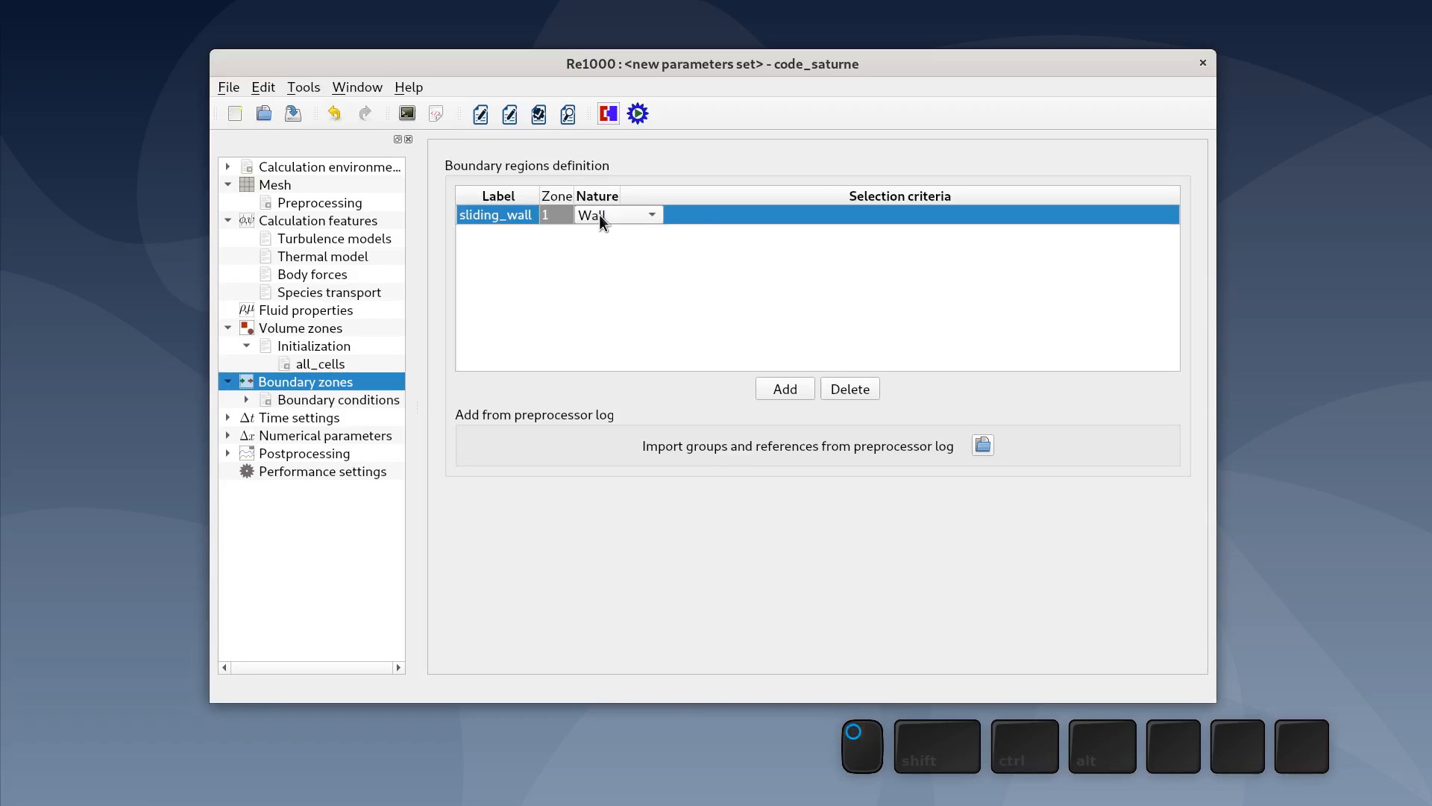
click(599, 214)
click(757, 289)
double_click(711, 216)
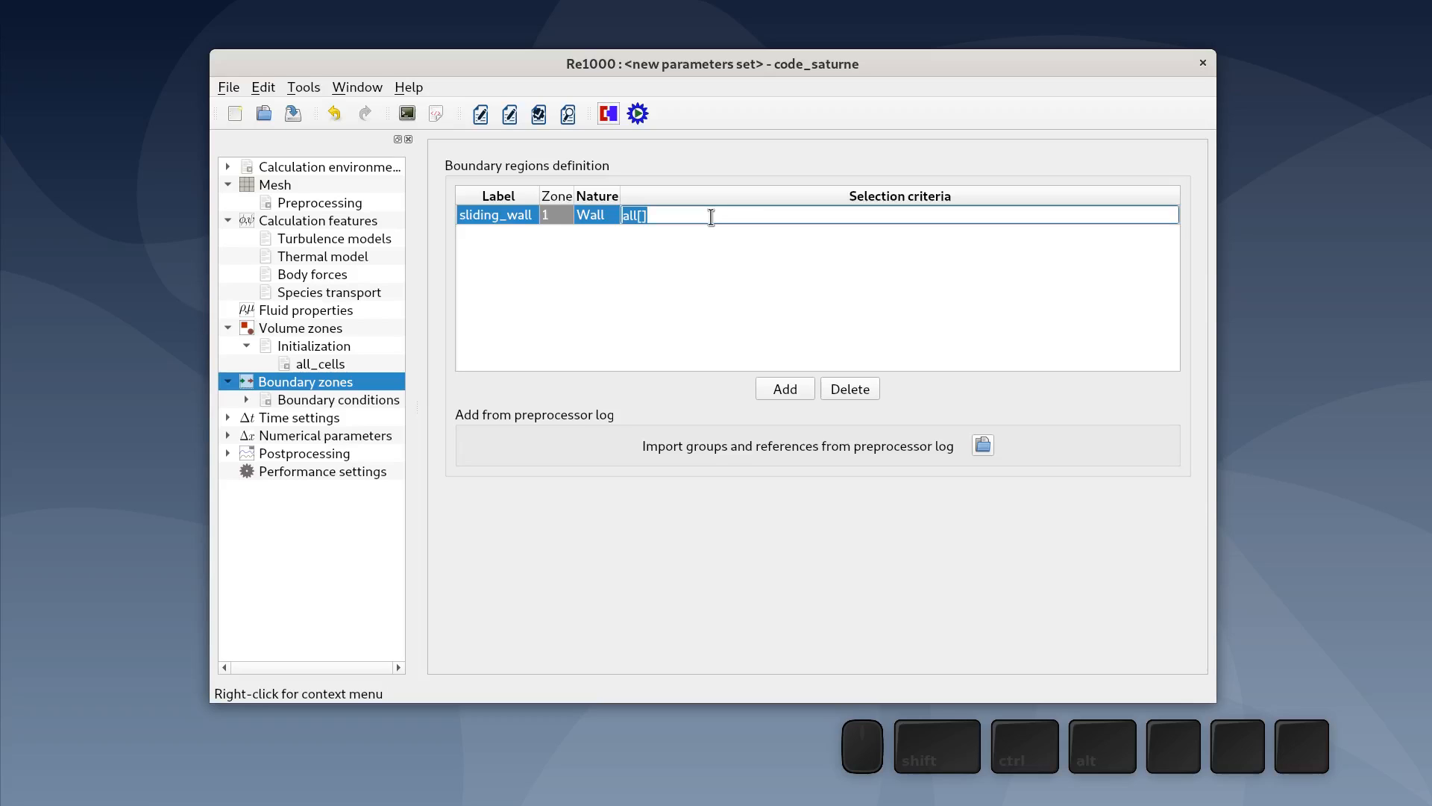
text(sliding_wall)
key(Return)
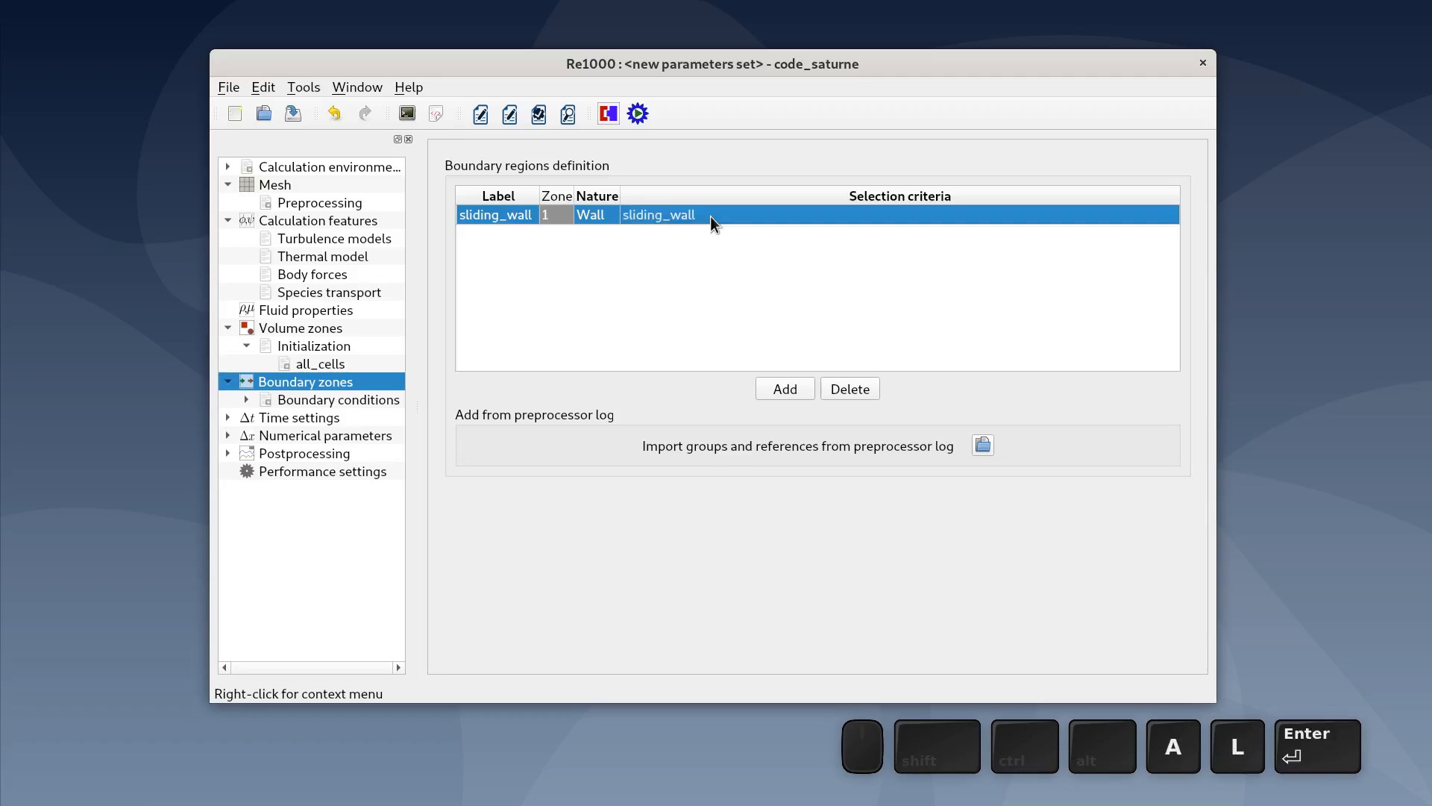
- Add a boundary zone labelled fixed_wall with selection criteria fixed_wall
click(785, 389)
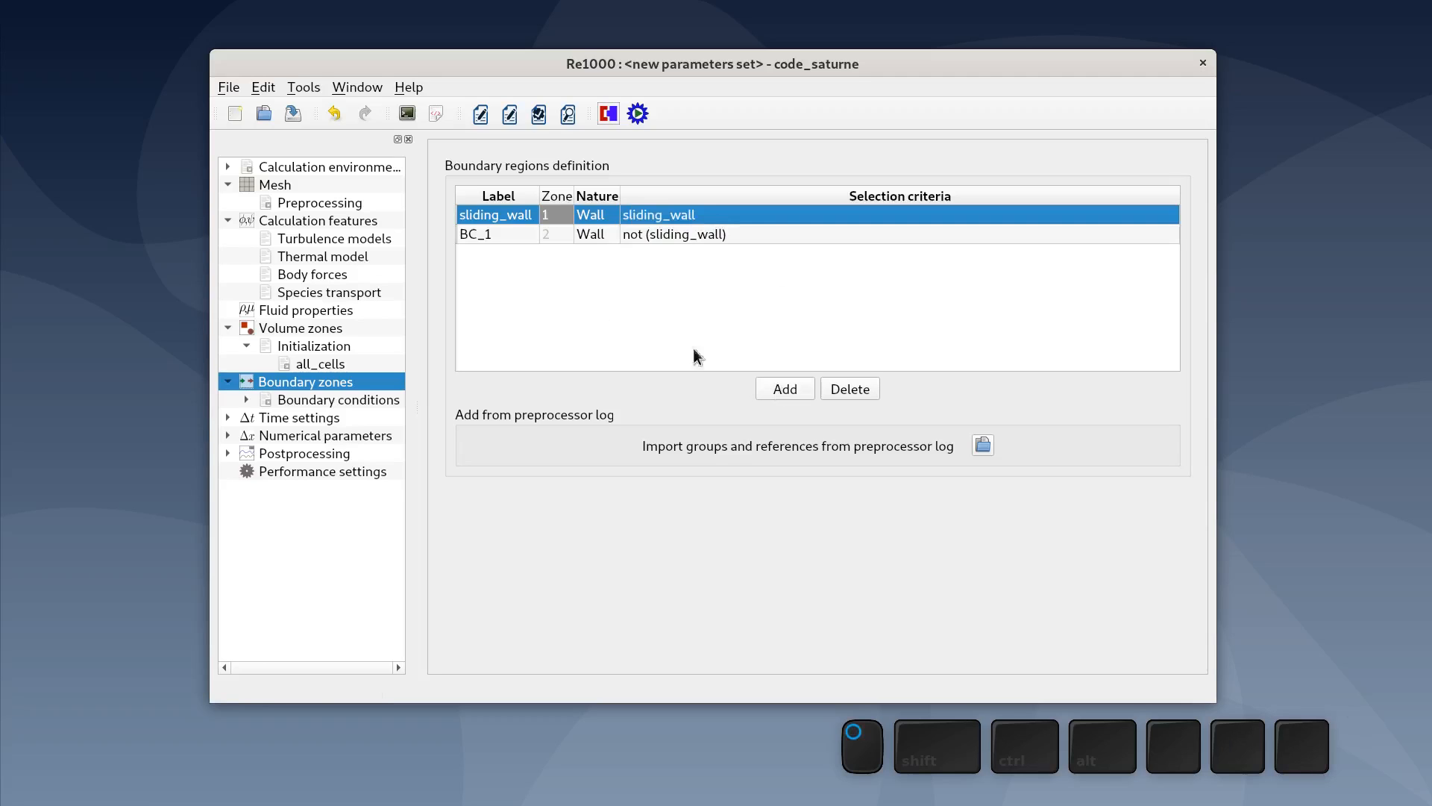
double_click(517, 233)
text(fixed_wall)
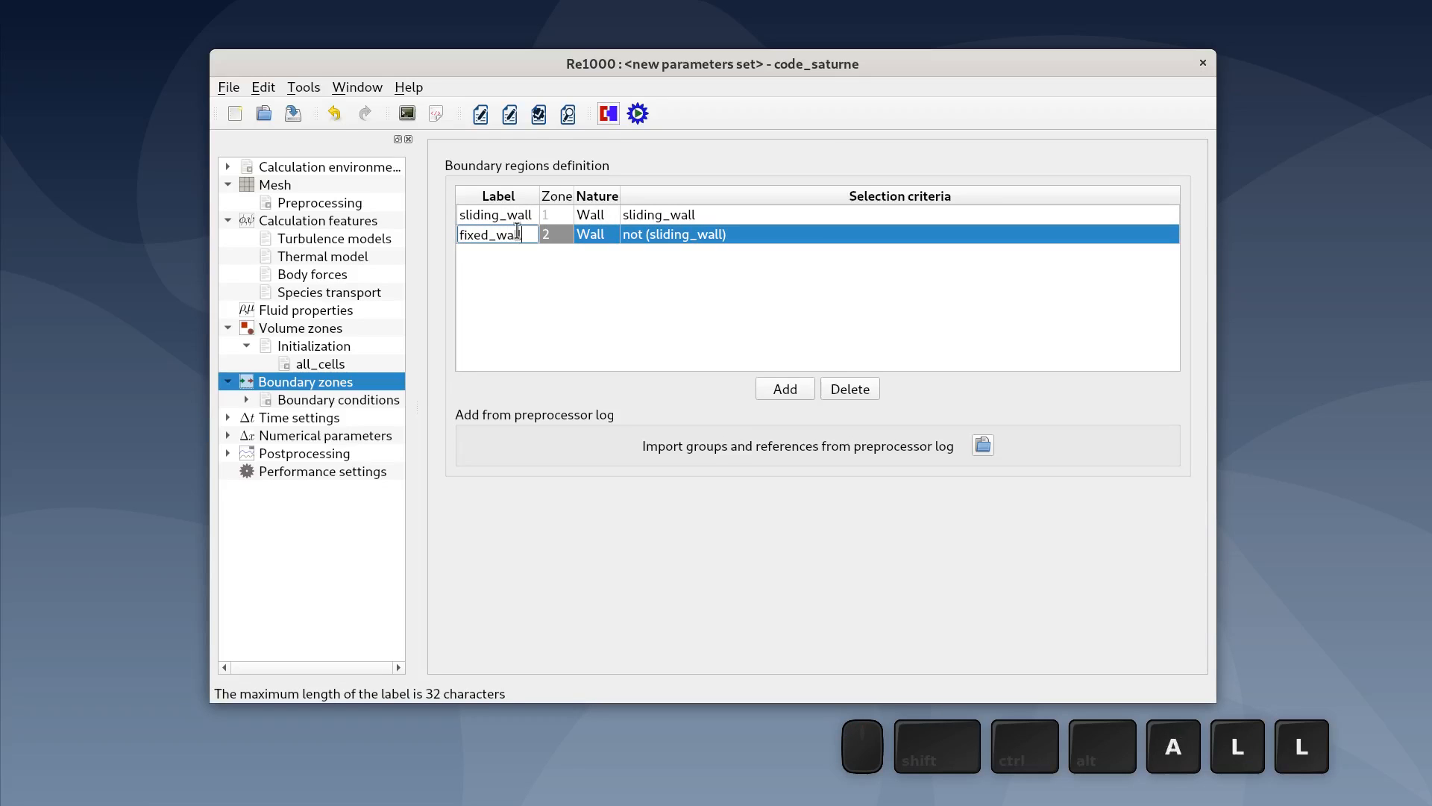
click(542, 291)
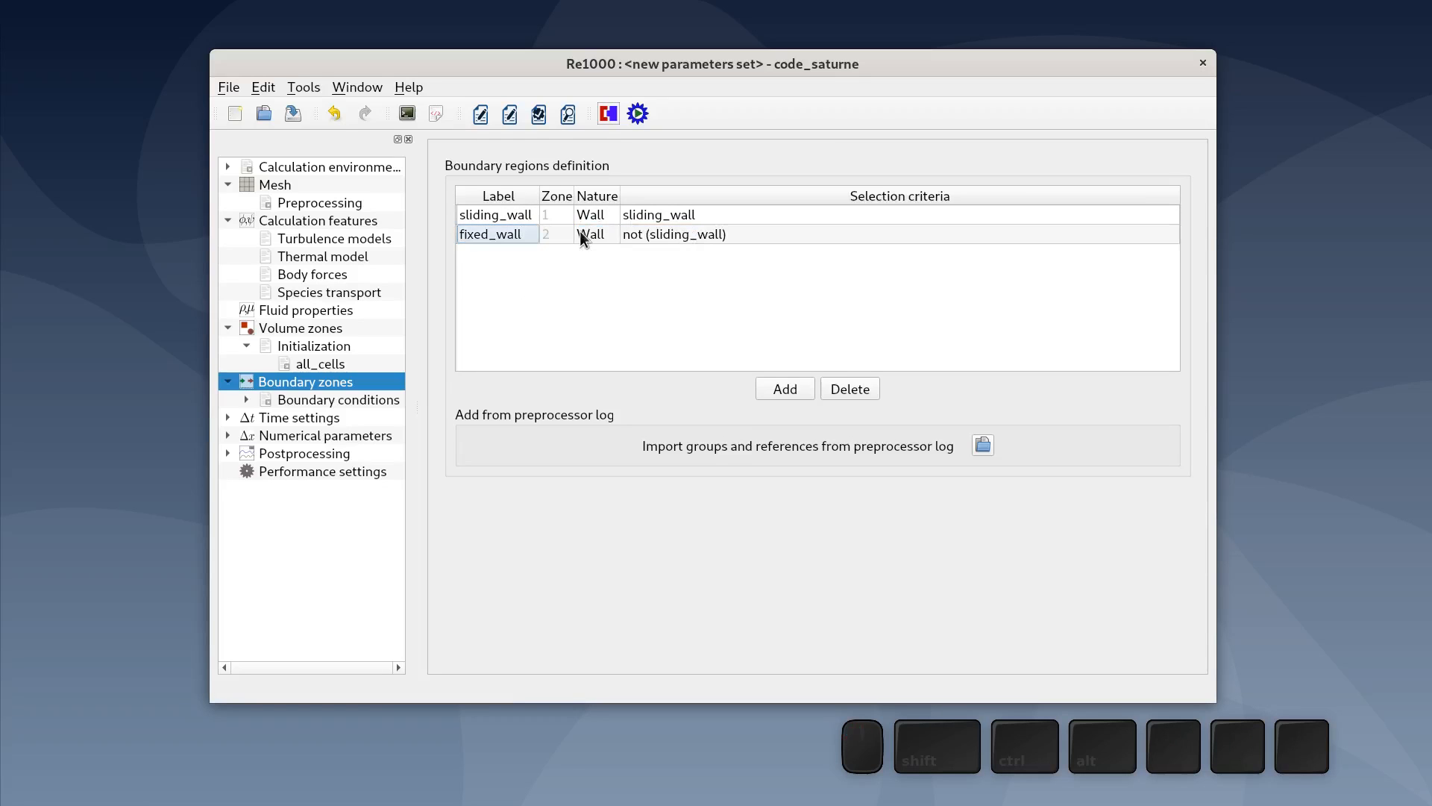
double_click(663, 234)
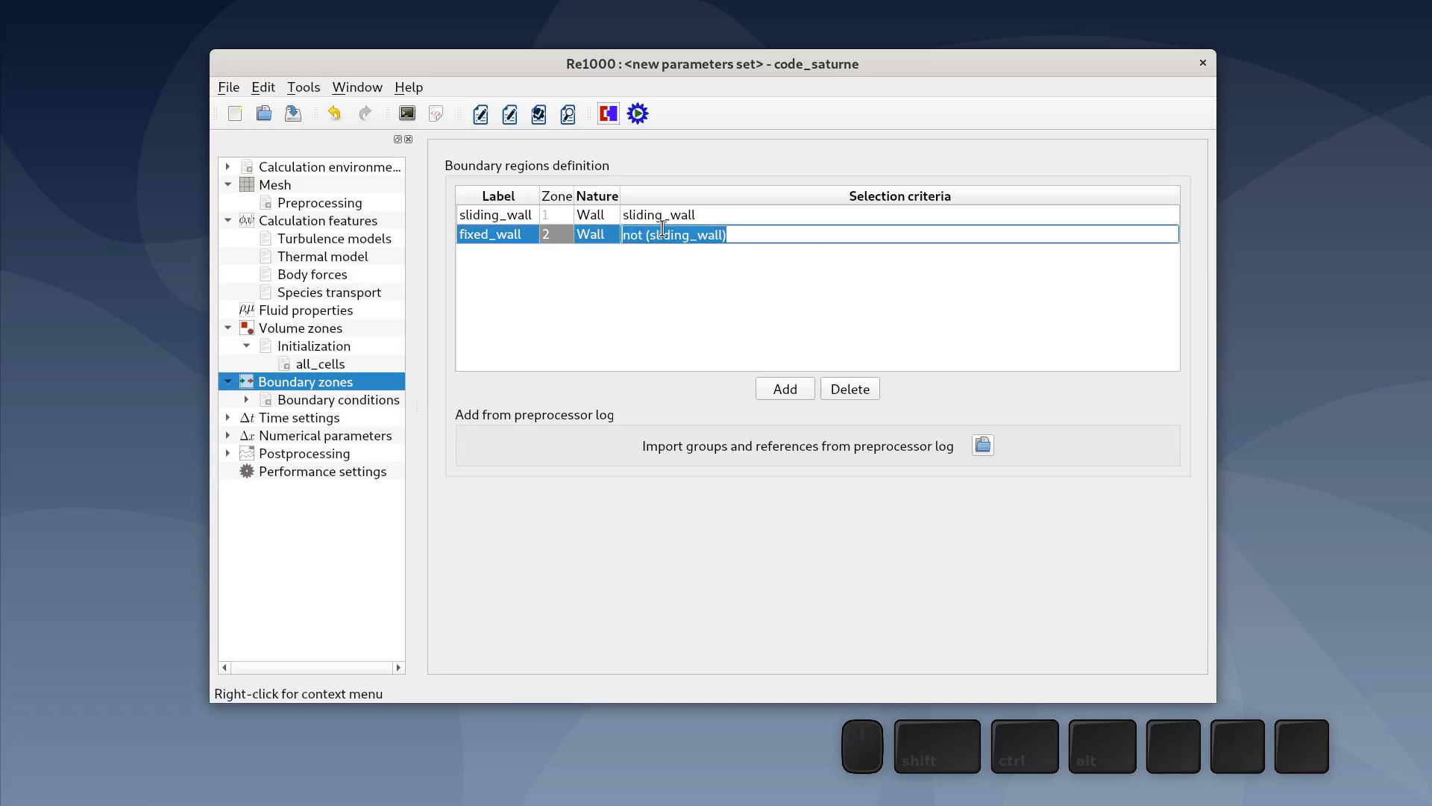
text(fixed_wall)
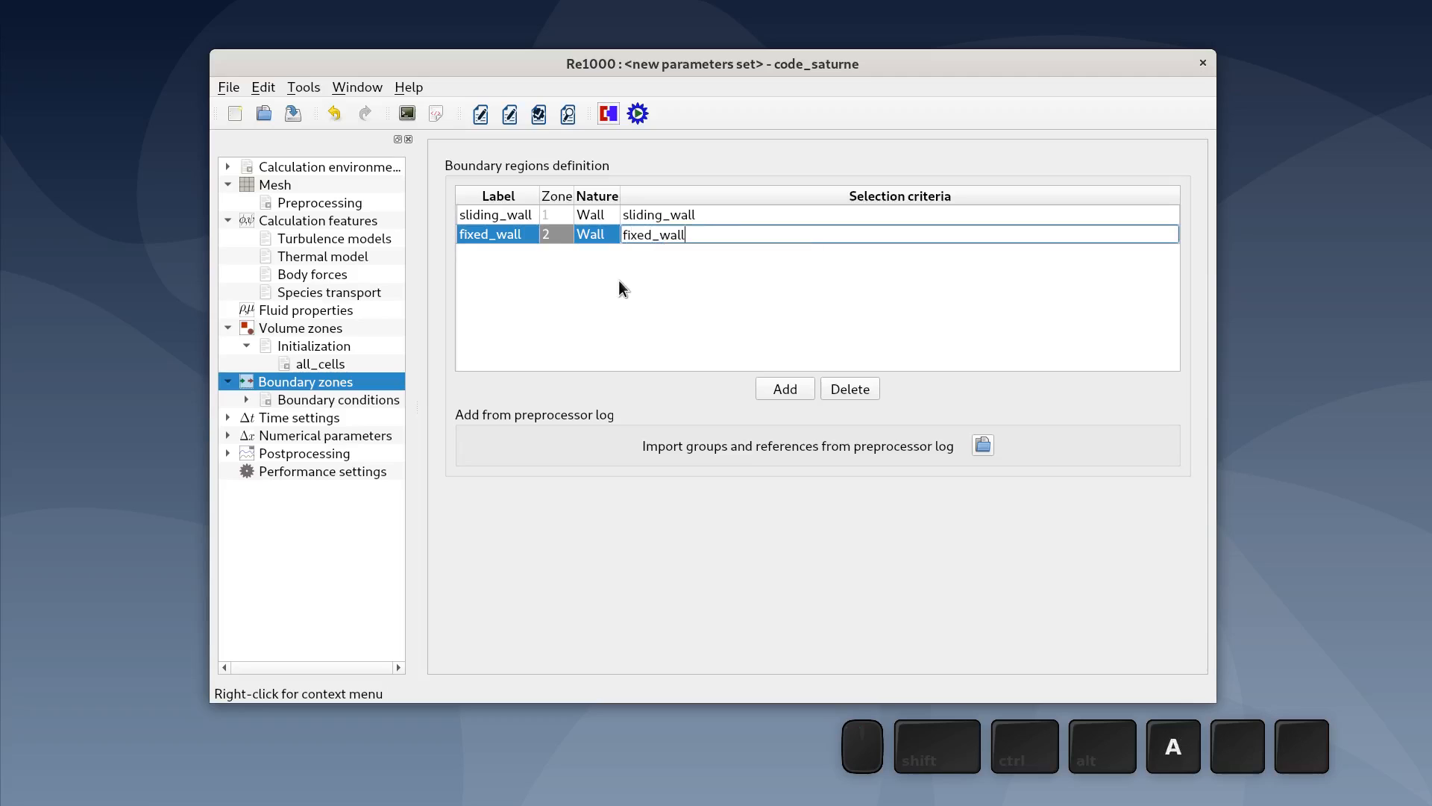
click(624, 290)
- Add a boundary zone labelled symmetry with nature Symmetry and selection criteria symmetry
click(785, 389)
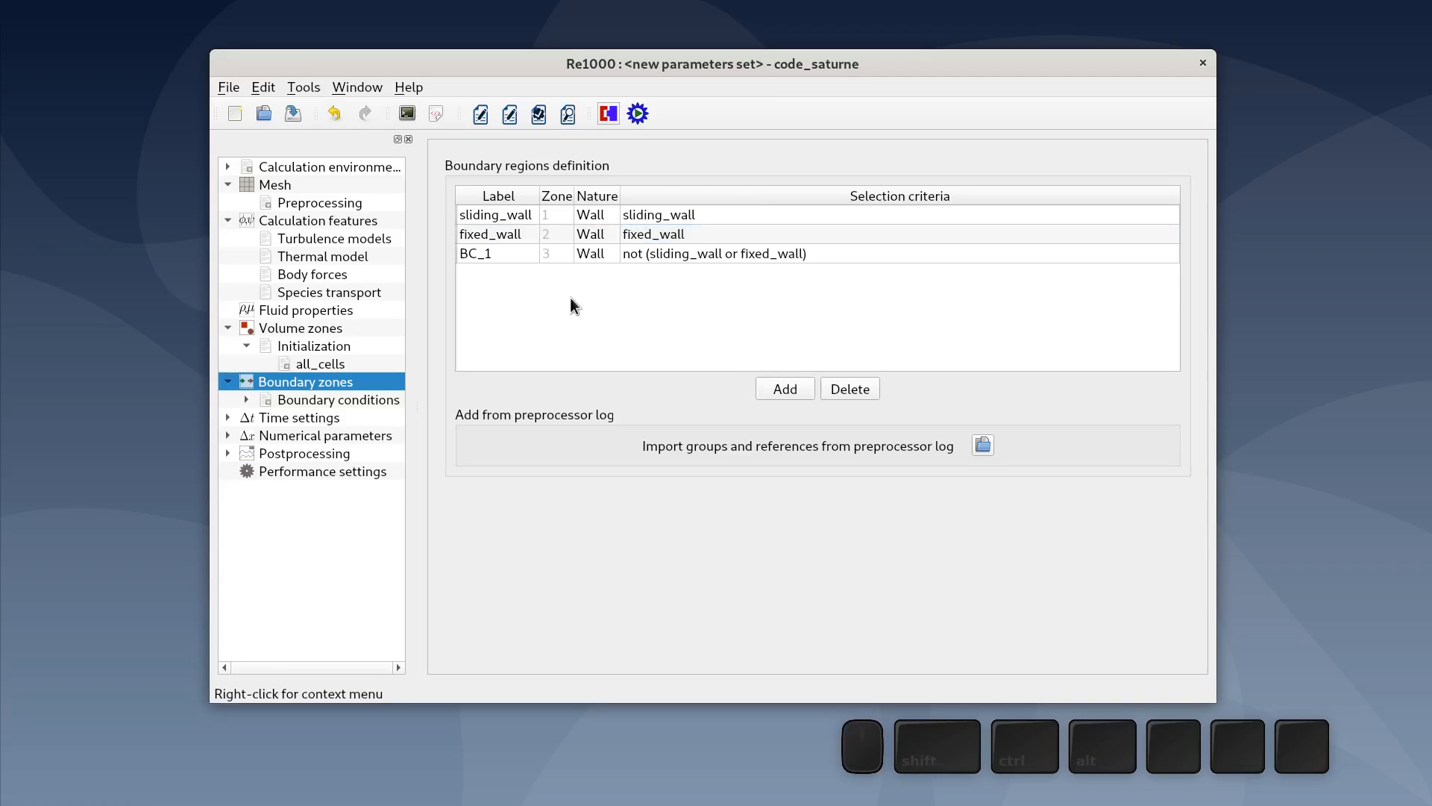
double_click(511, 257)
text(symmetry)
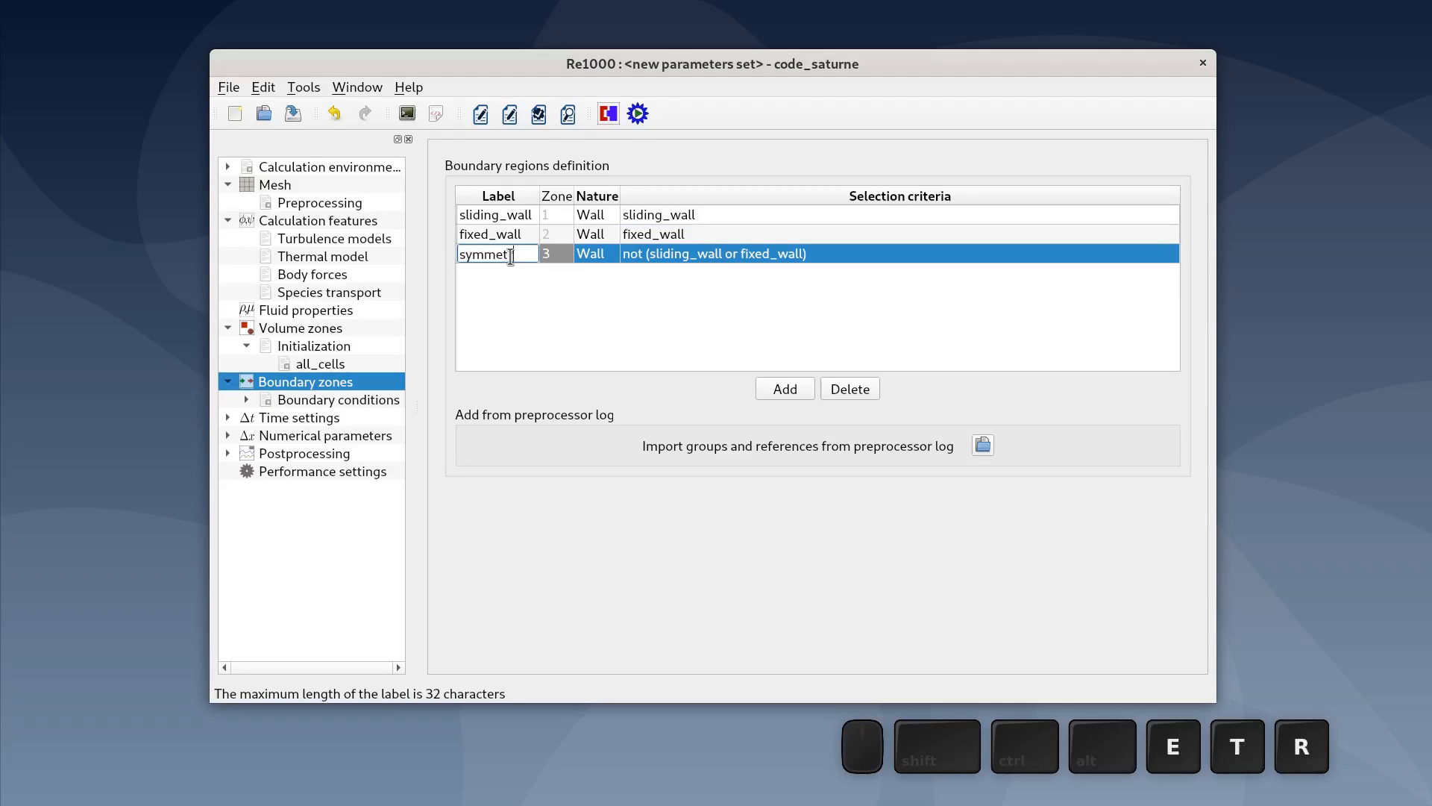
click(595, 257)
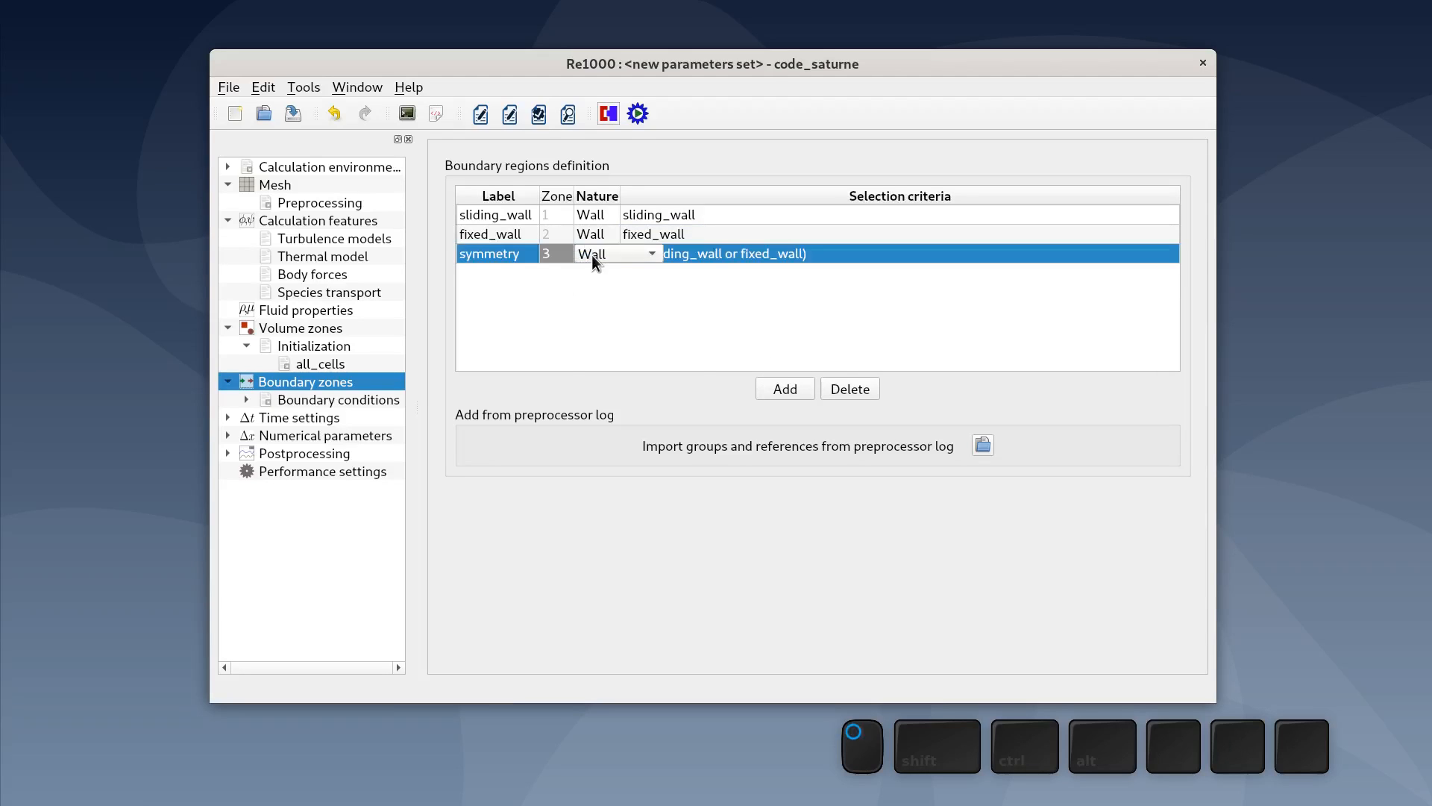
click(595, 260)
click(610, 323)
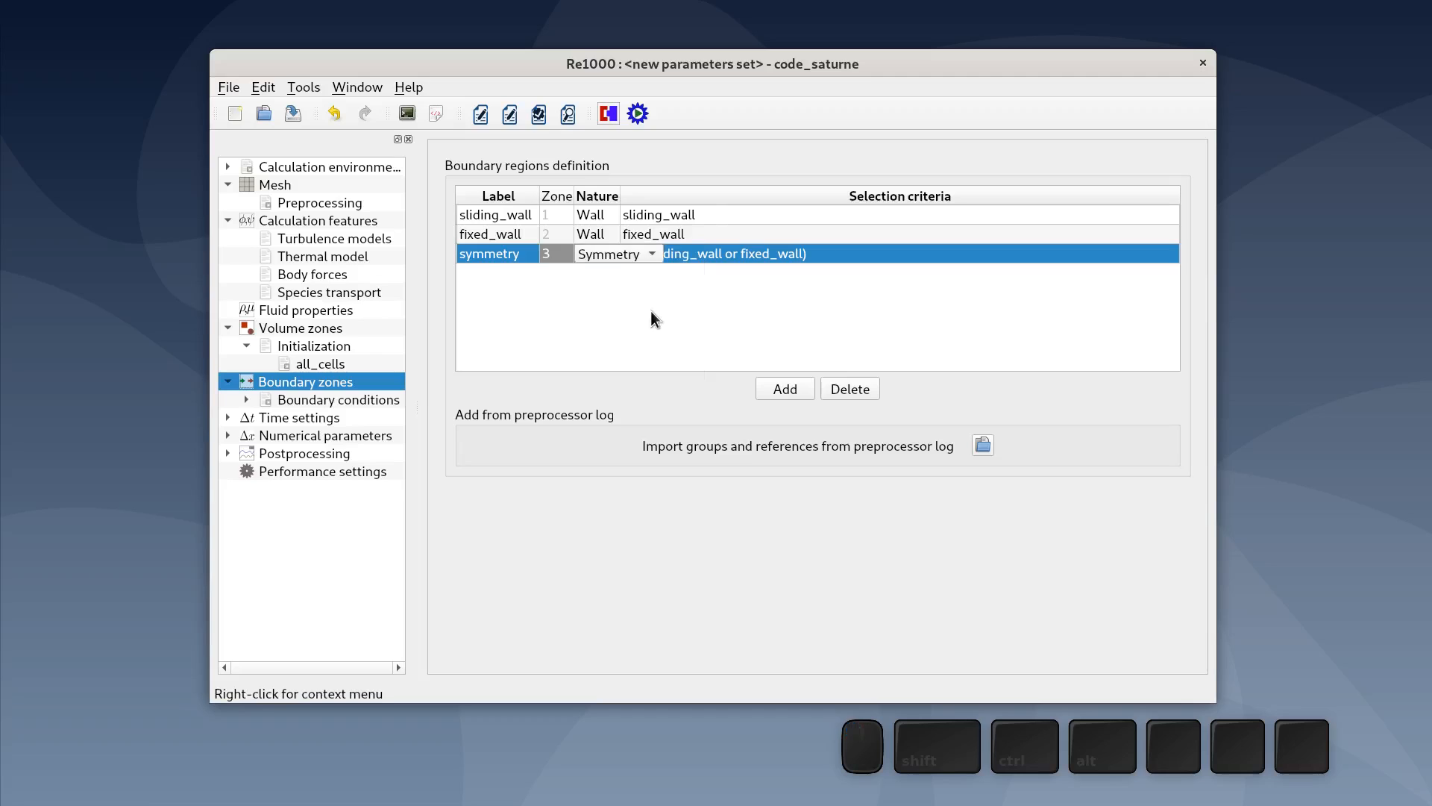
double_click(695, 258)
text(s)
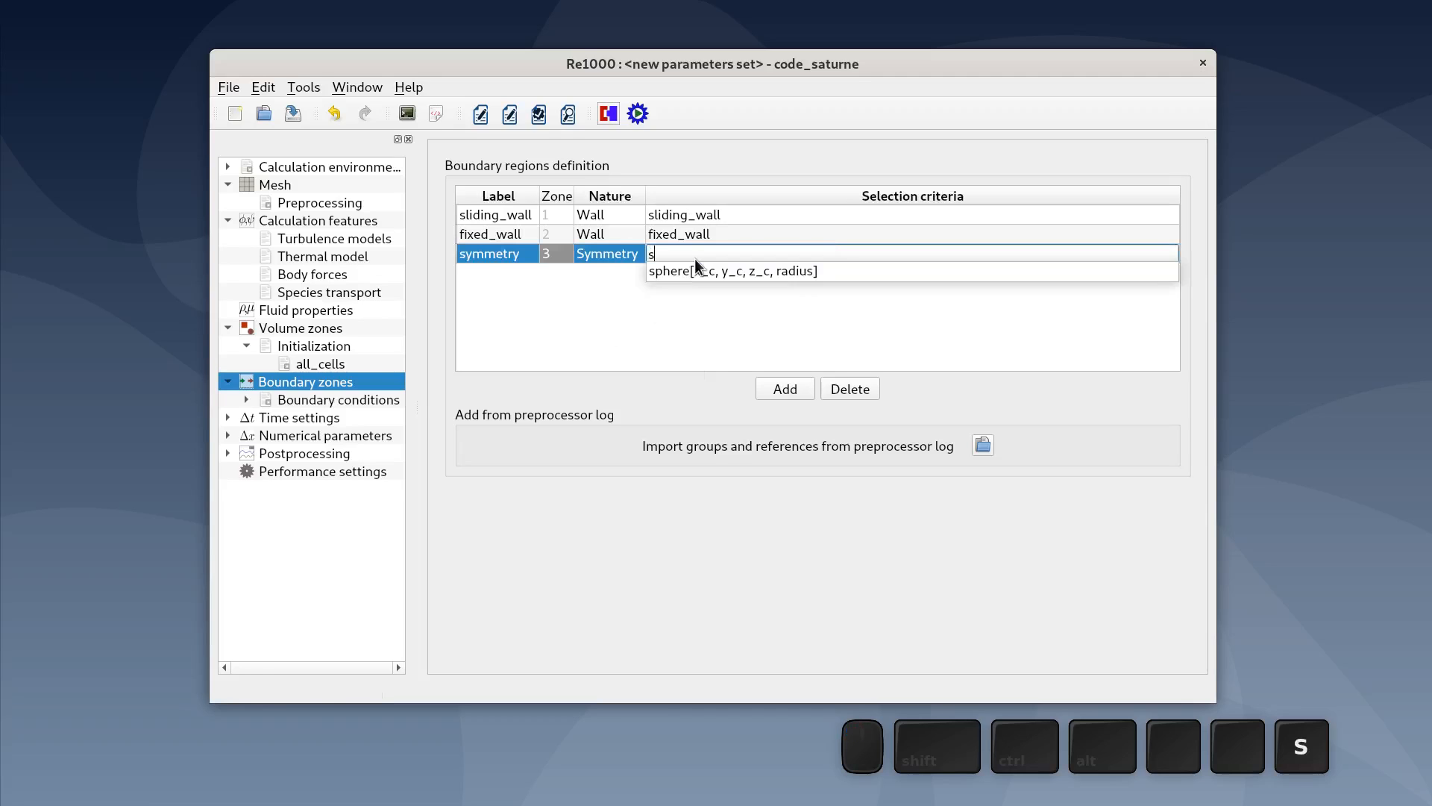
text(ymmetry)
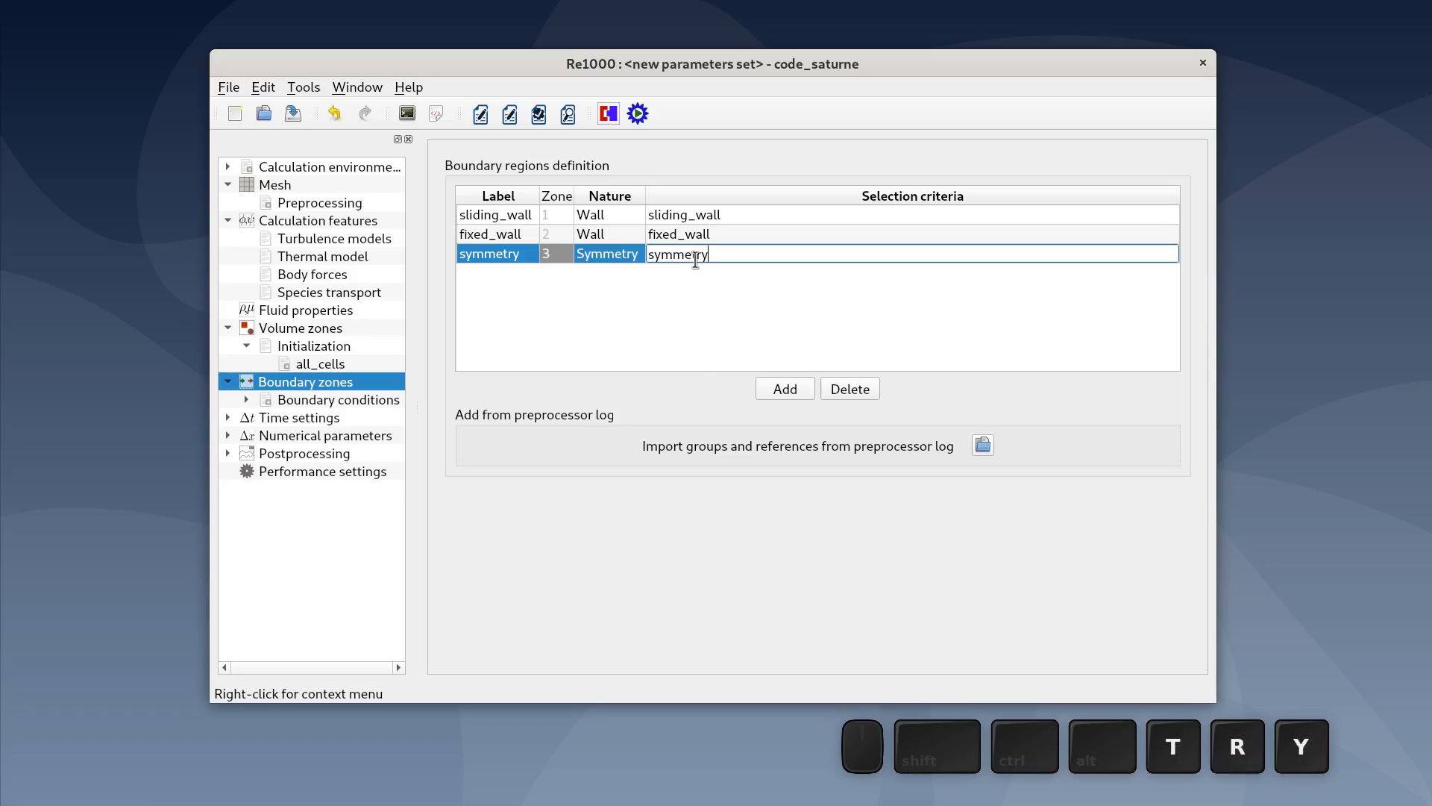
click(710, 331)
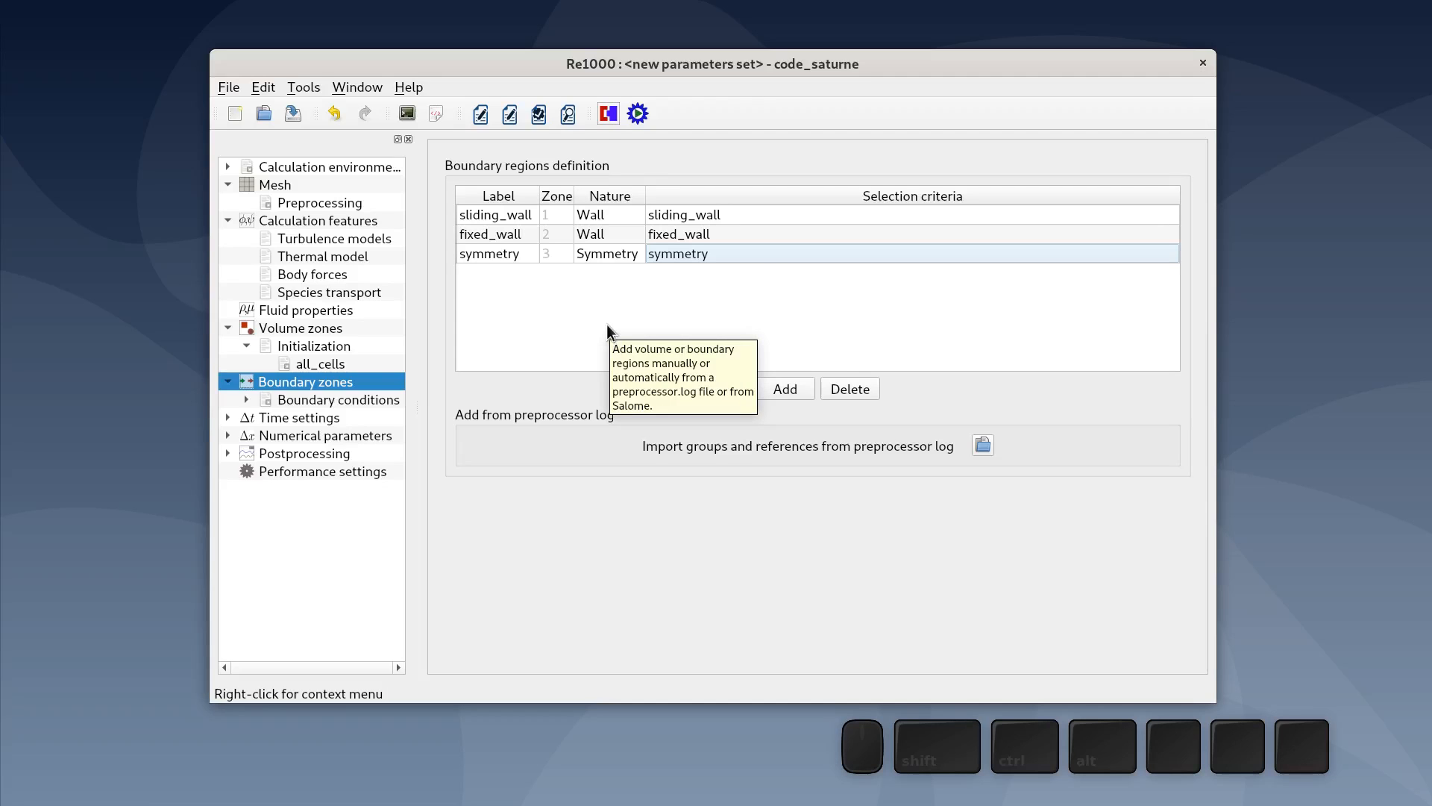
- Make sliding_wall a sliding wall with velocity U of 1.0 m/s
click(359, 400)
click(340, 418)
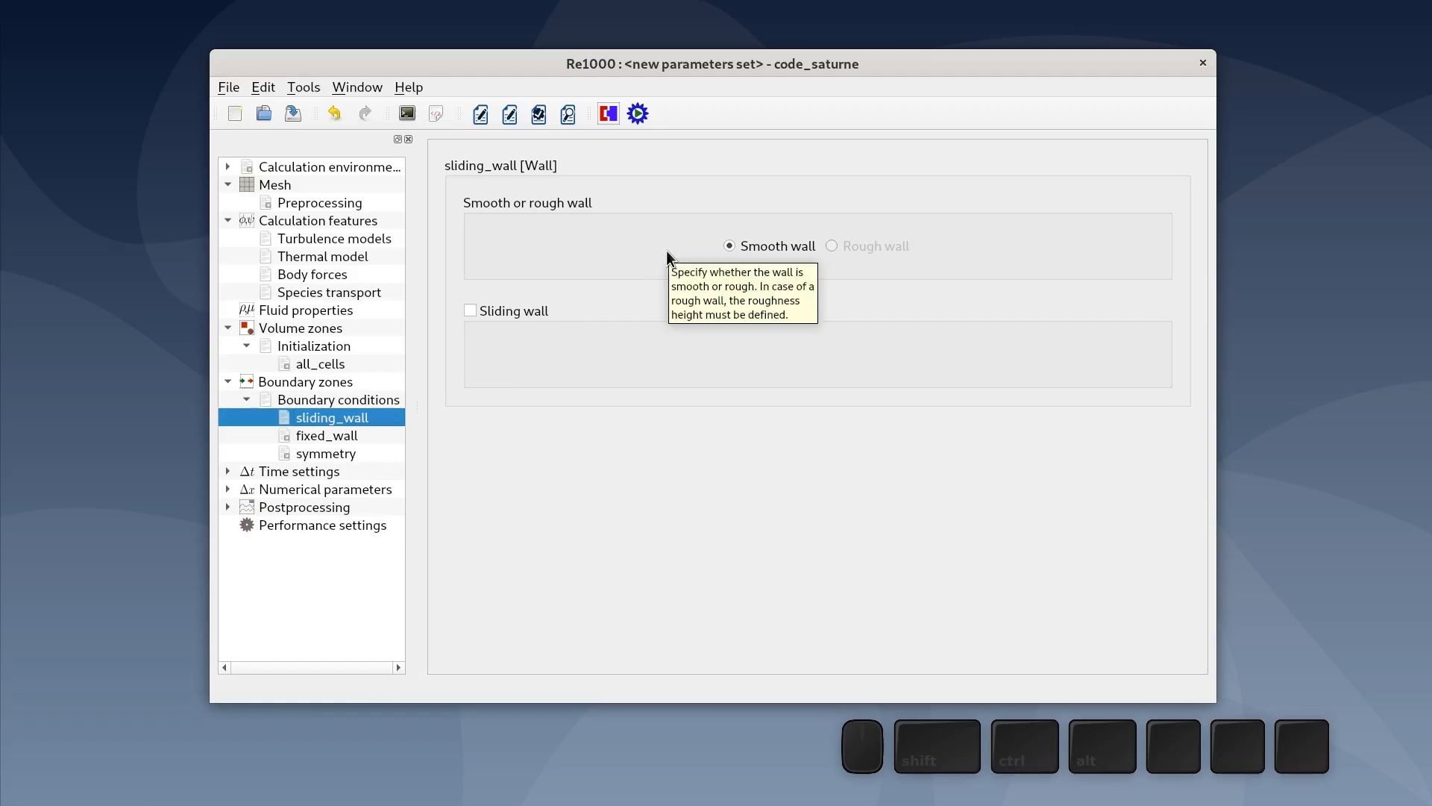
click(469, 311)
click(705, 355)
drag(704, 355, 625, 360)
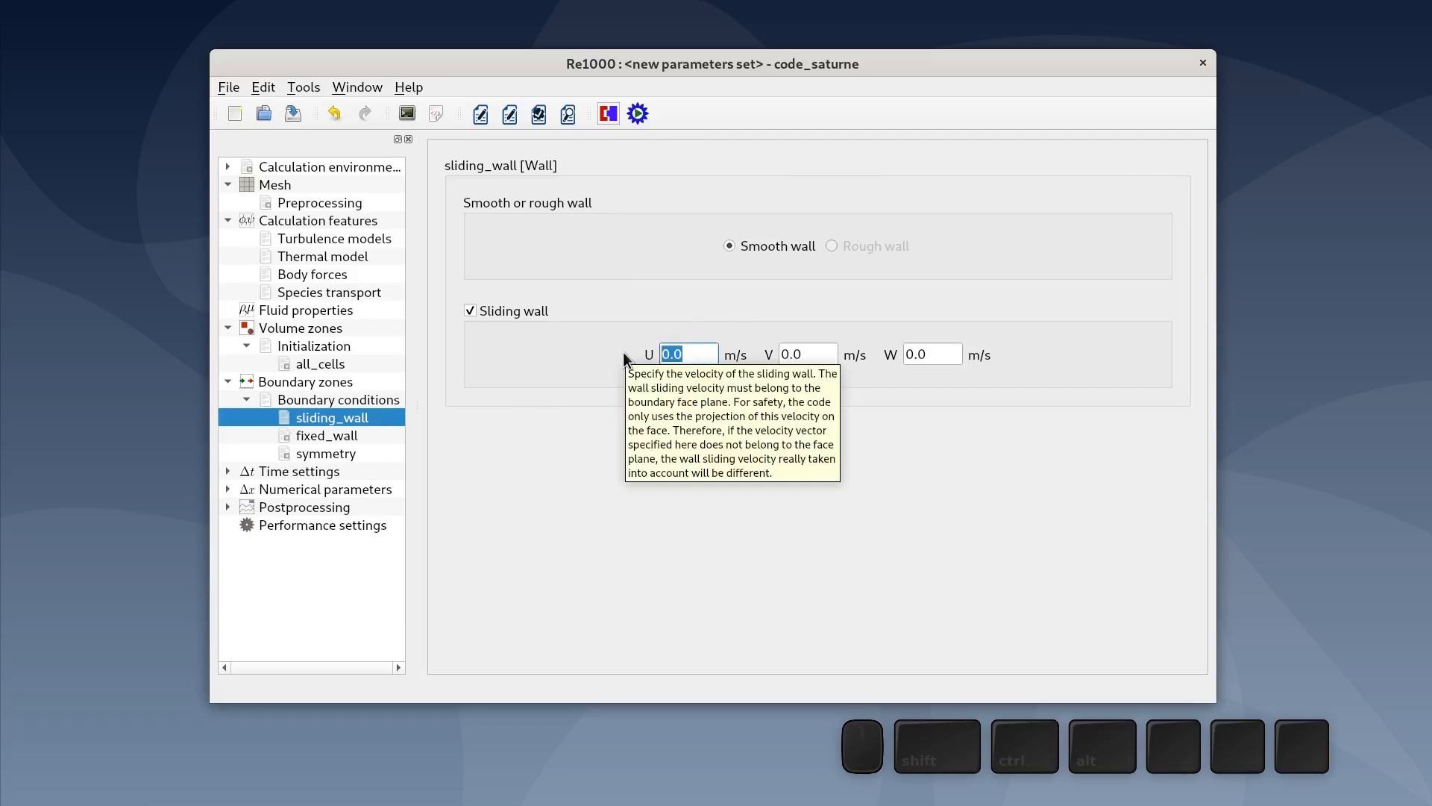
text(1.0)
click(566, 434)
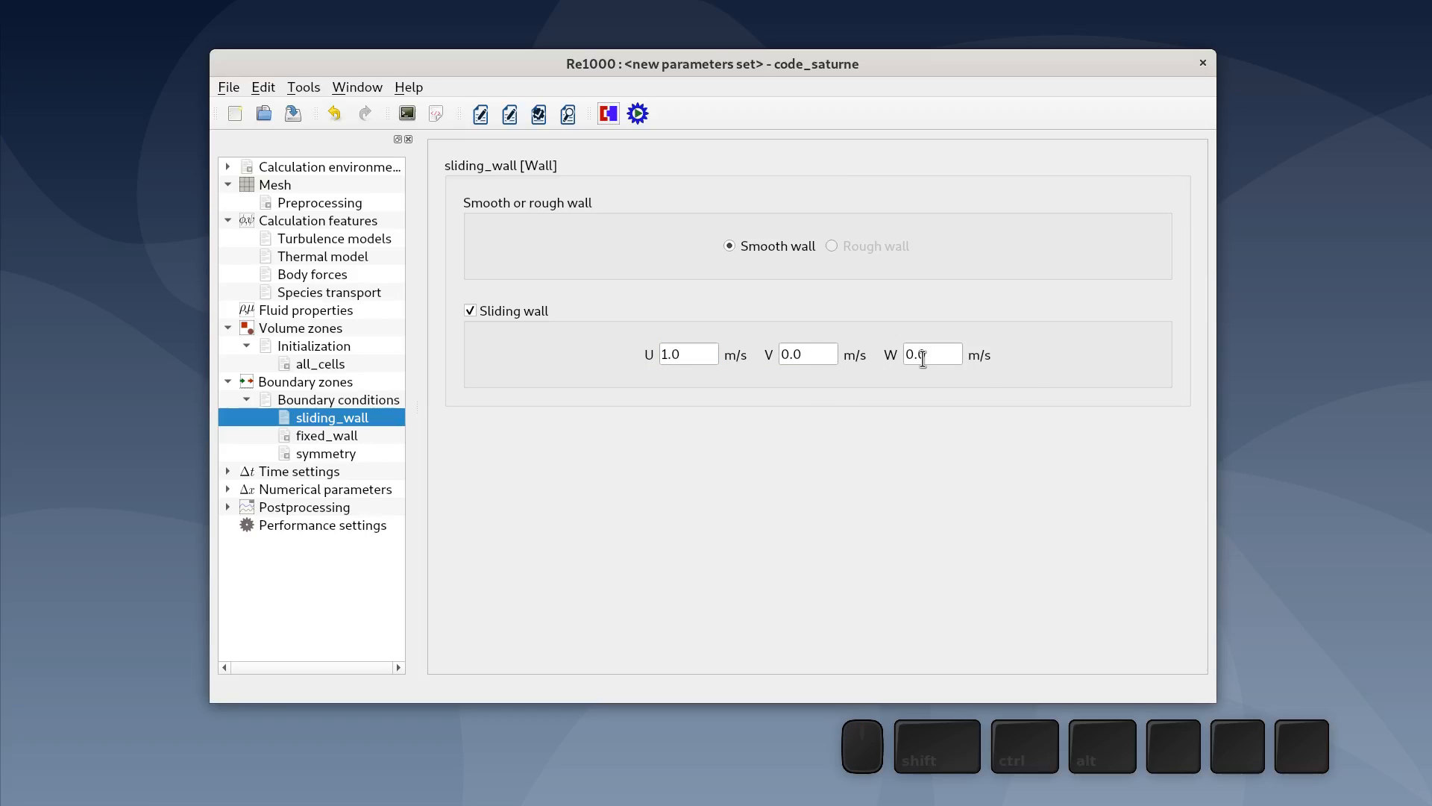
- Set the time step option to Steady (constant relaxation coefficient) and the number of time steps to 1000
click(337, 434)
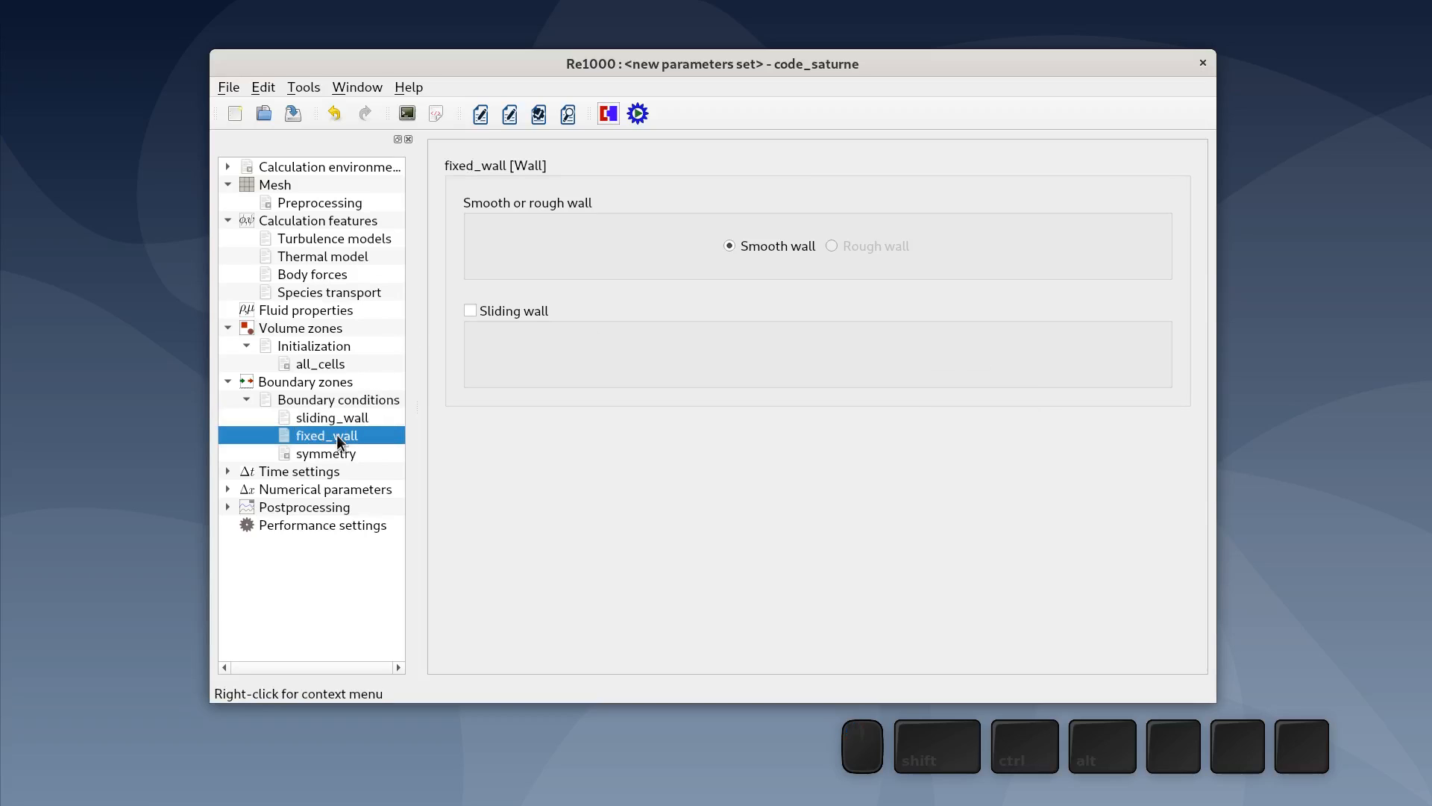
click(346, 455)
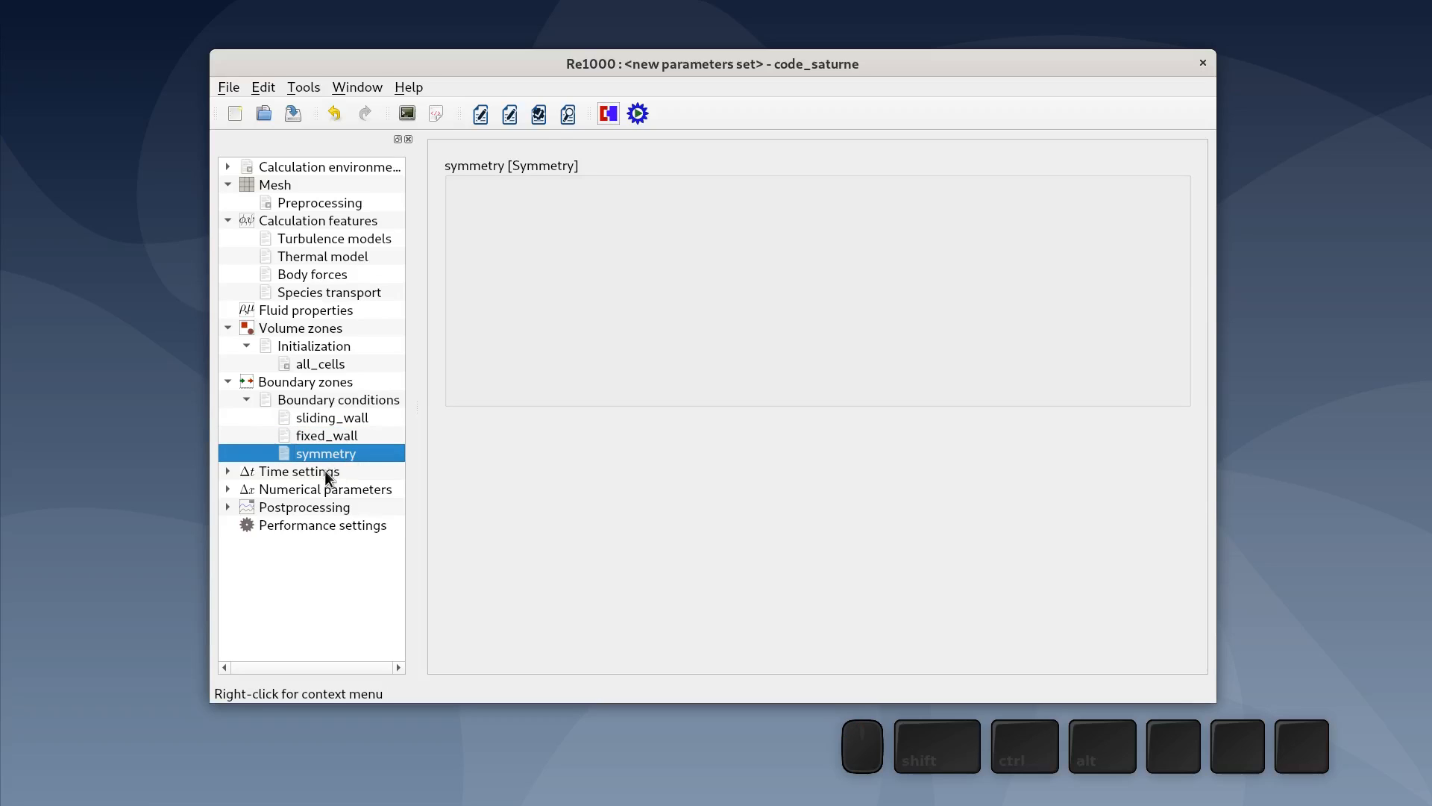
click(326, 473)
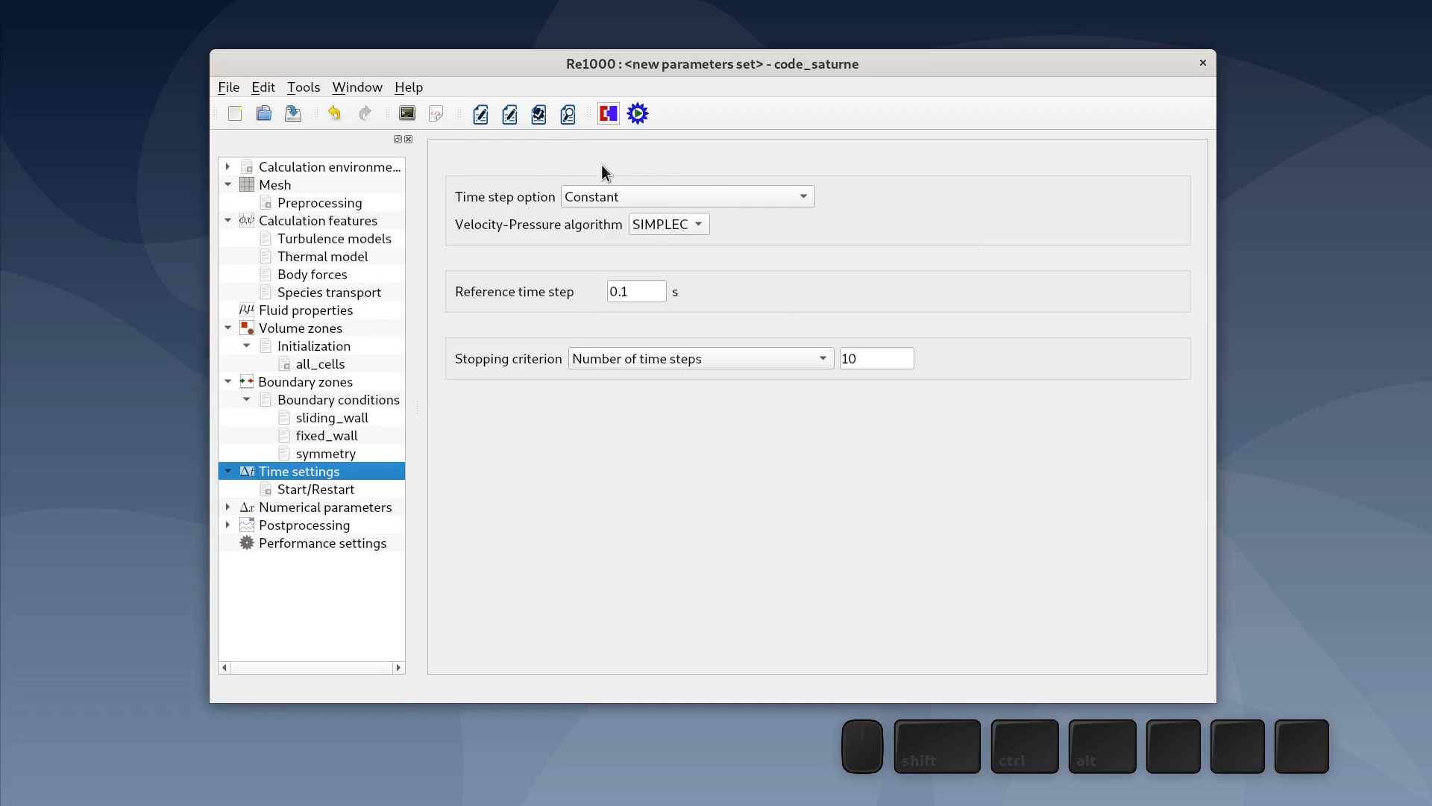
click(584, 197)
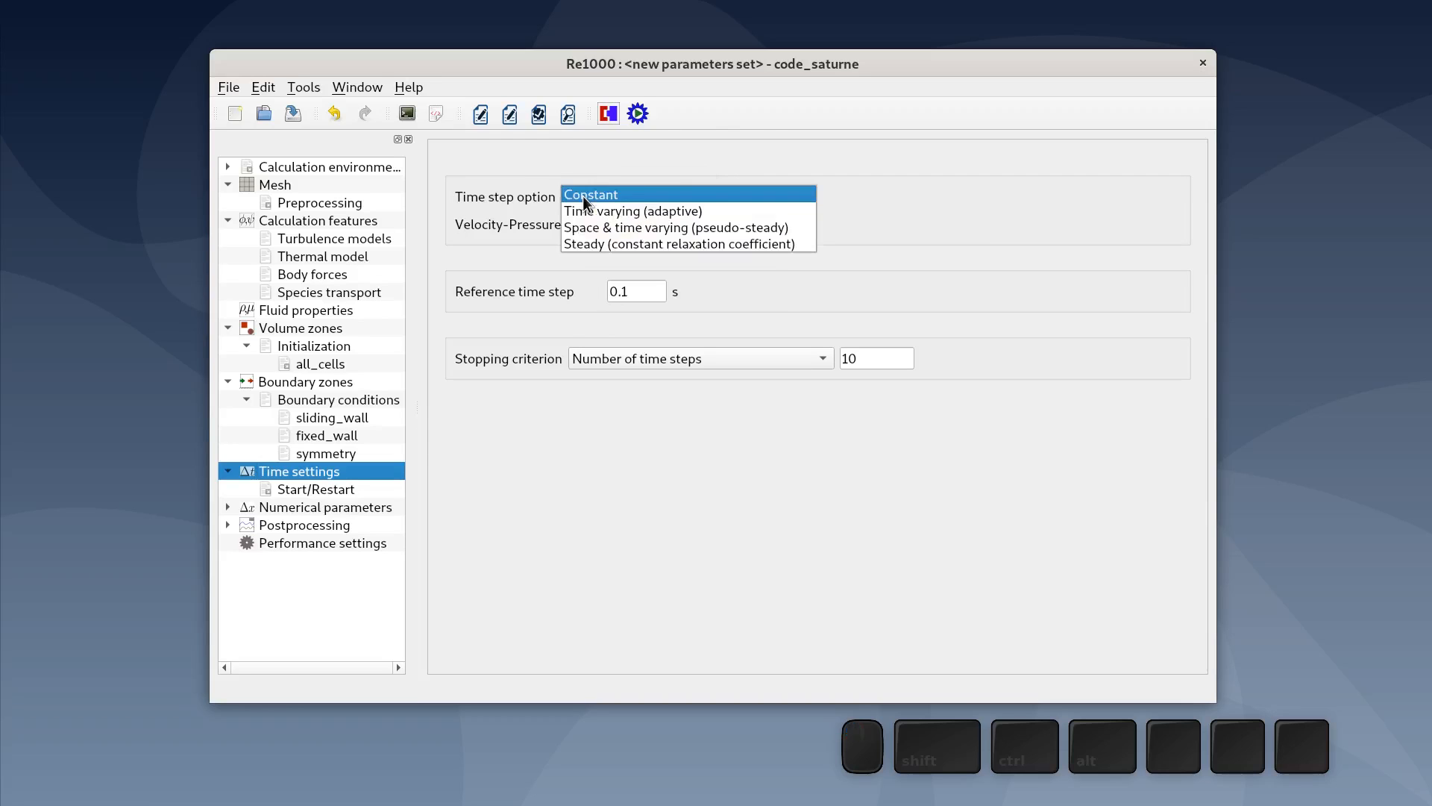
click(588, 242)
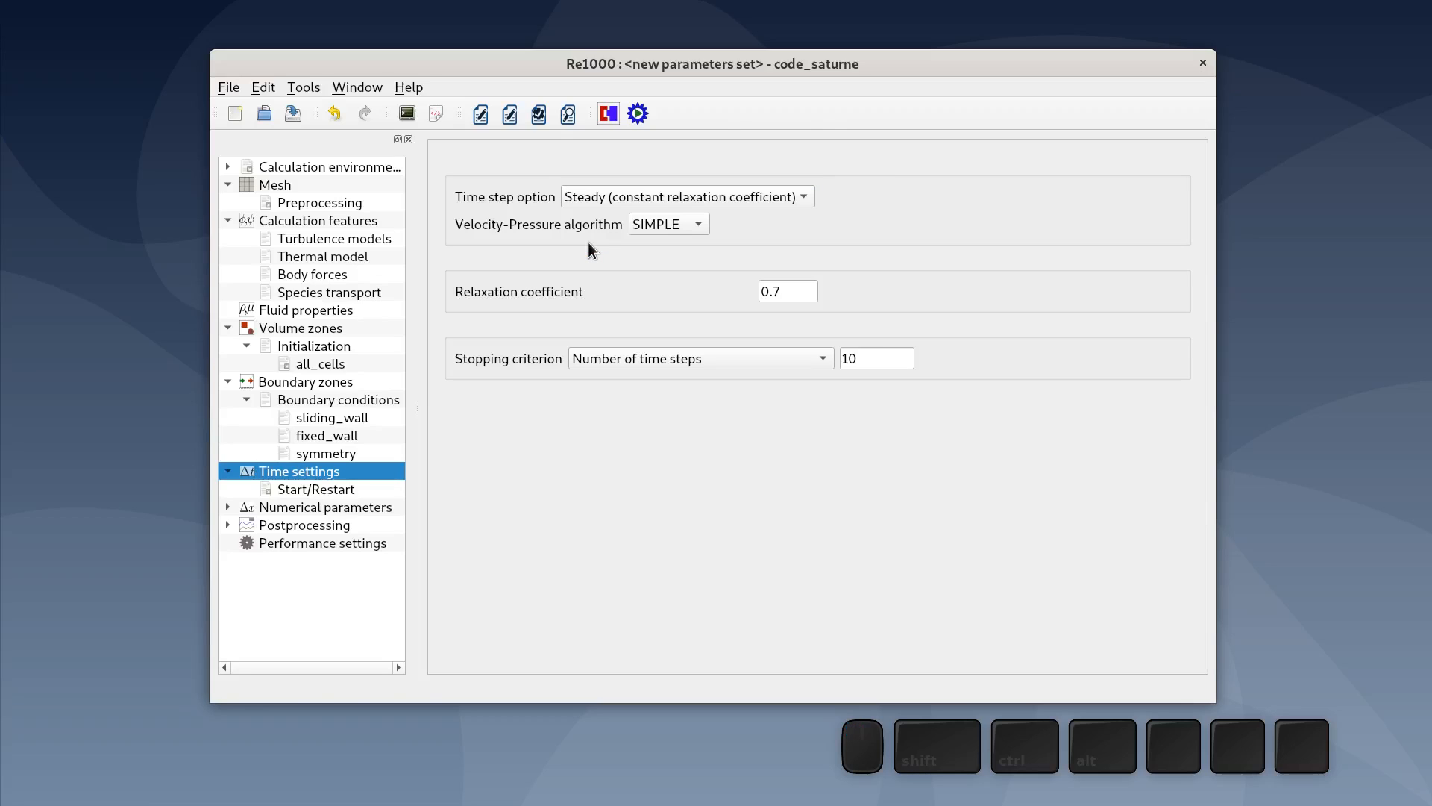
double_click(877, 358)
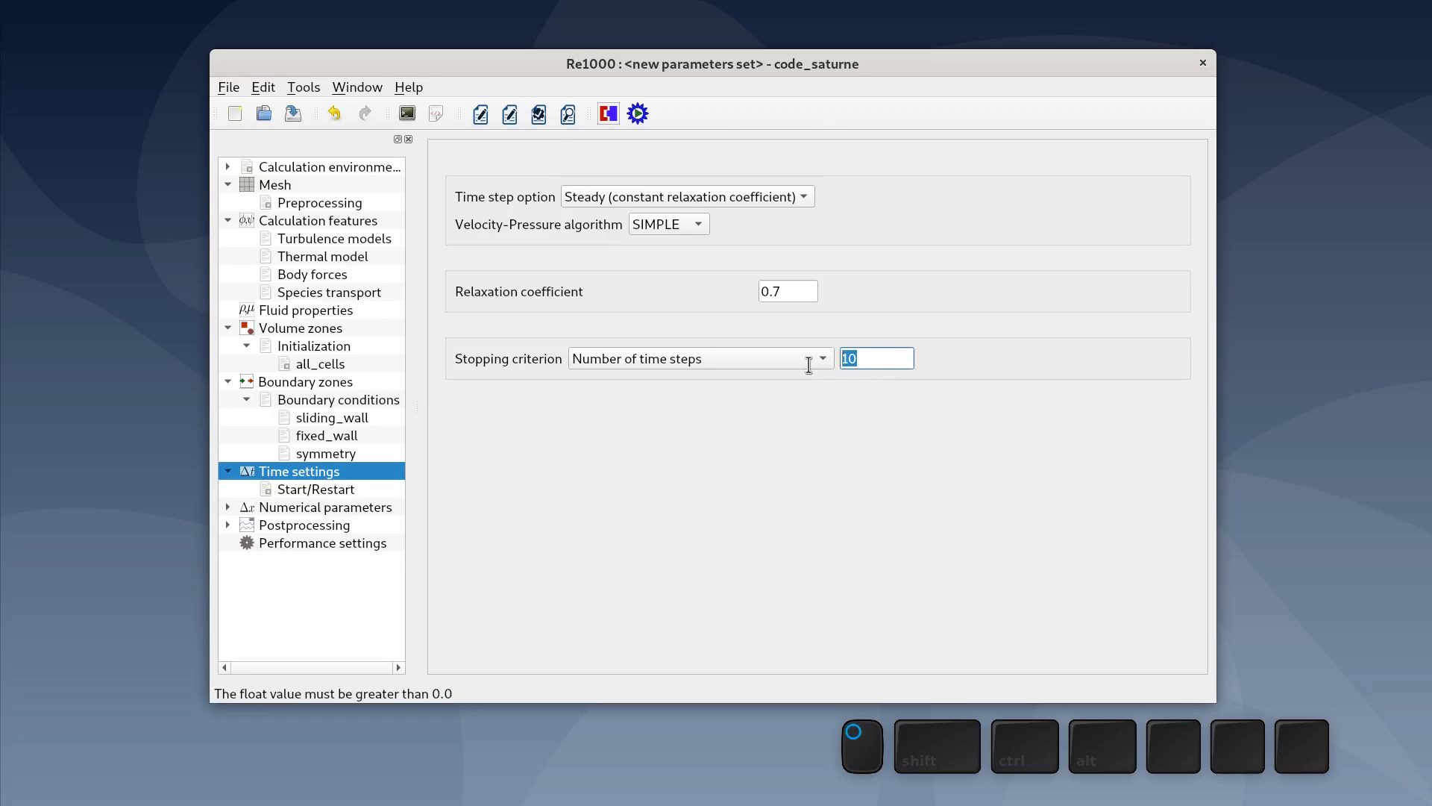
text(1000)
click(796, 405)
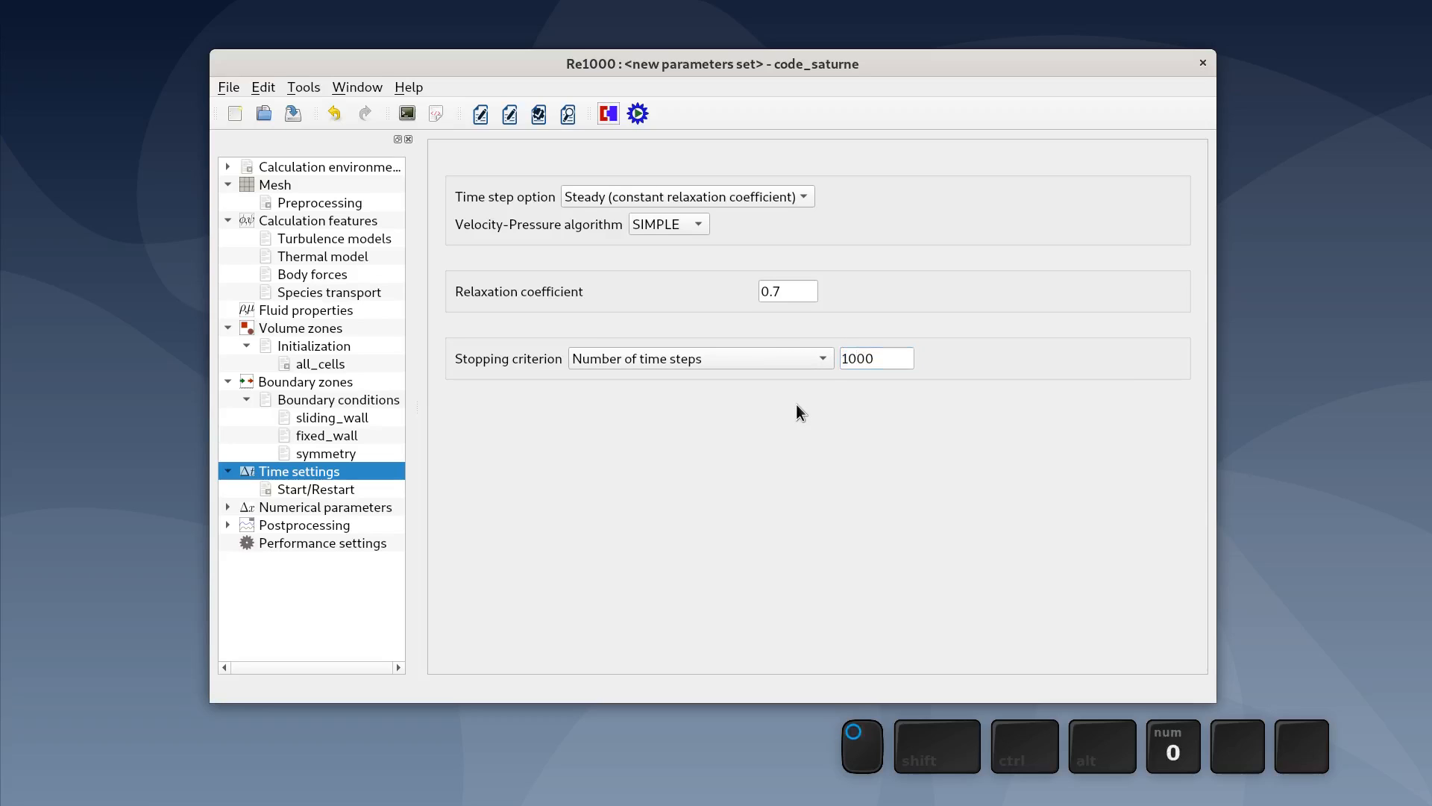
- Set the velocity equation's convective scheme to Centered and turn off its slope test
click(376, 507)
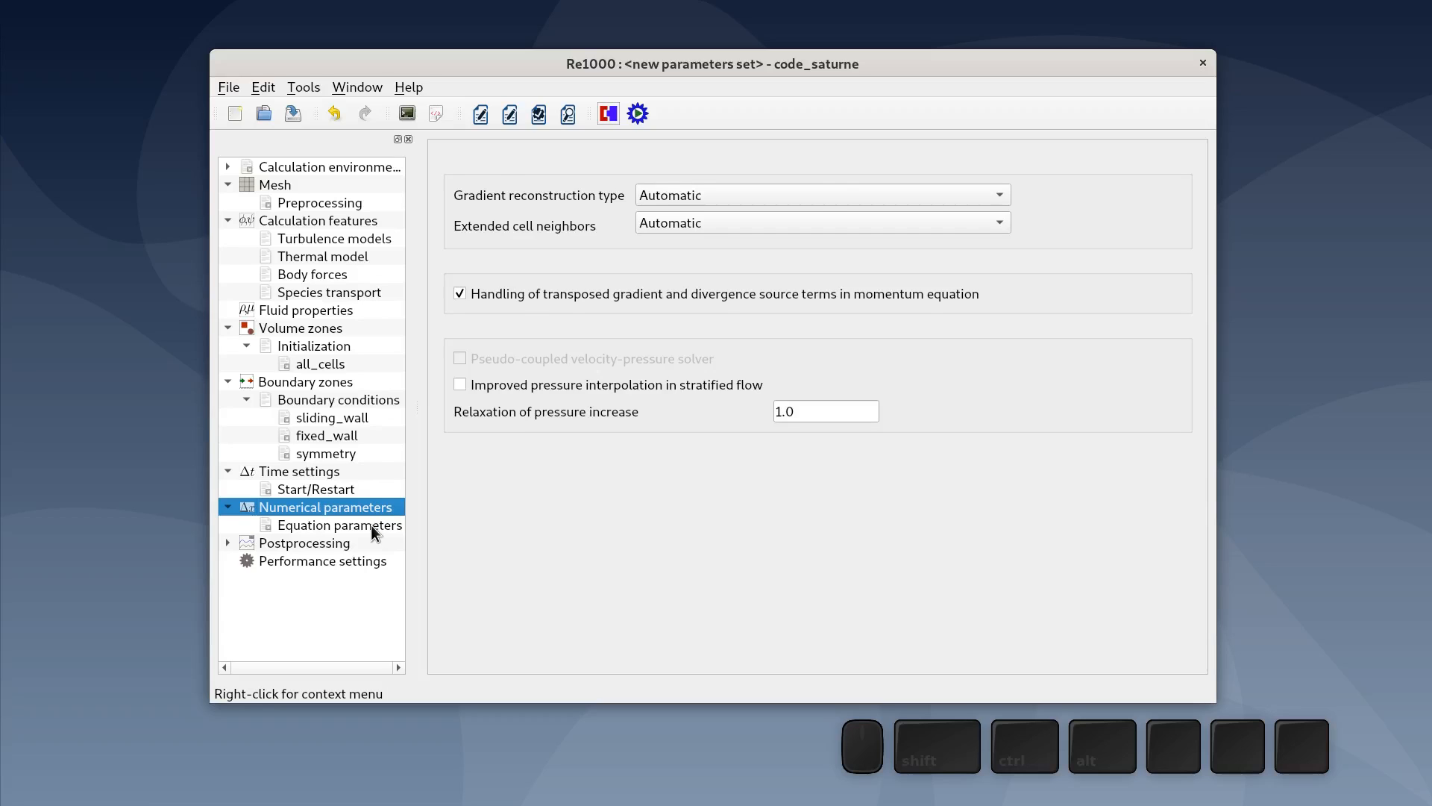
click(371, 526)
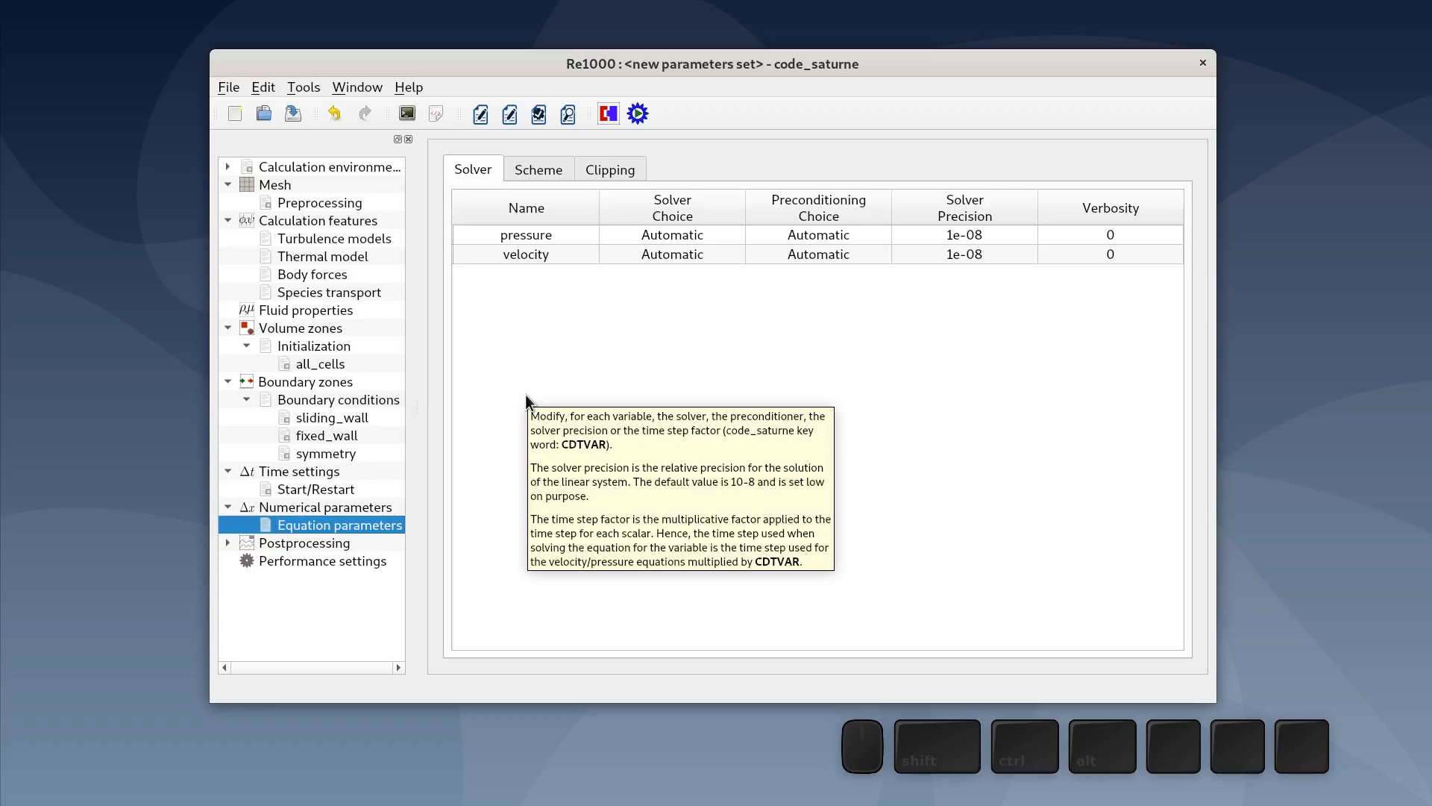
click(534, 168)
mouse_move(562, 200)
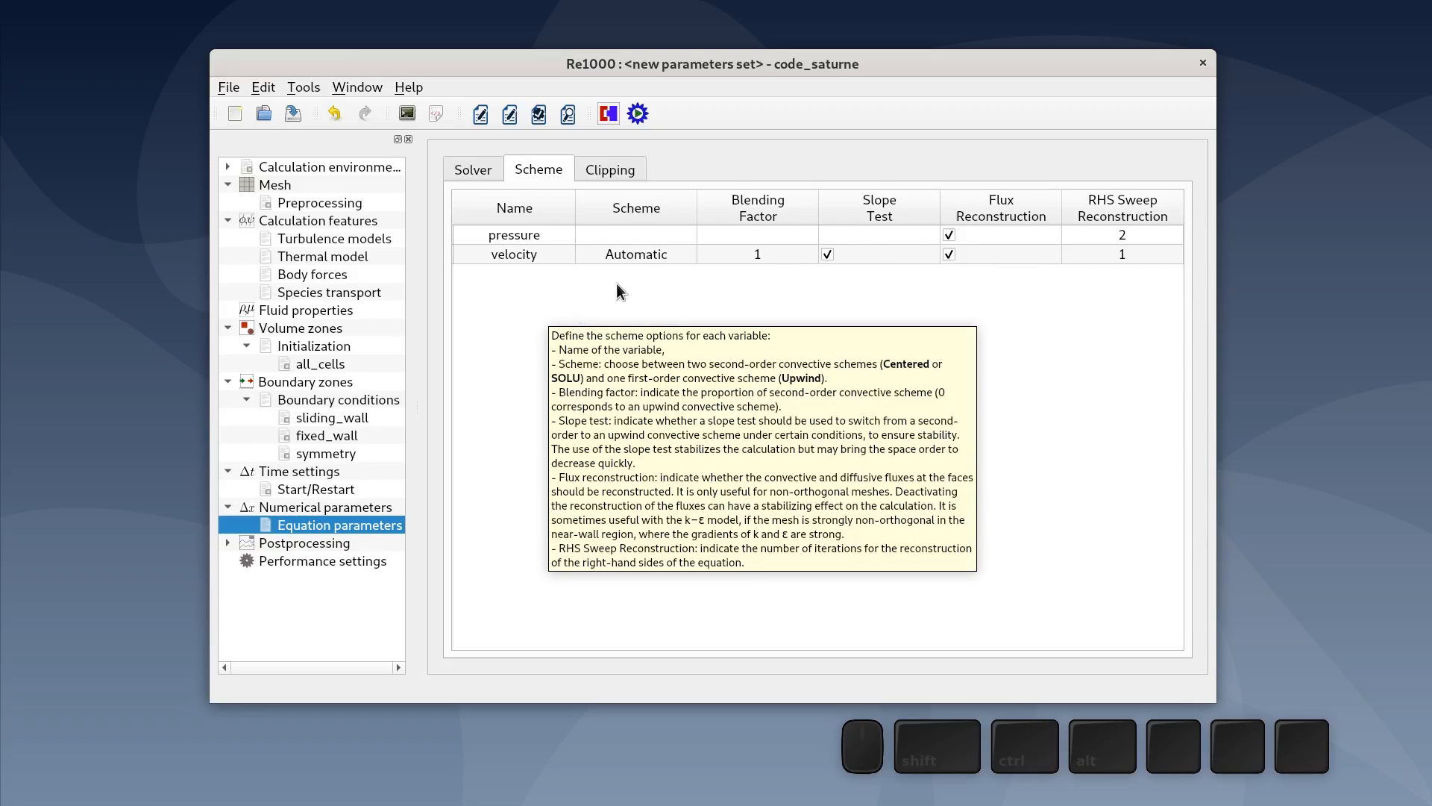
double_click(643, 255)
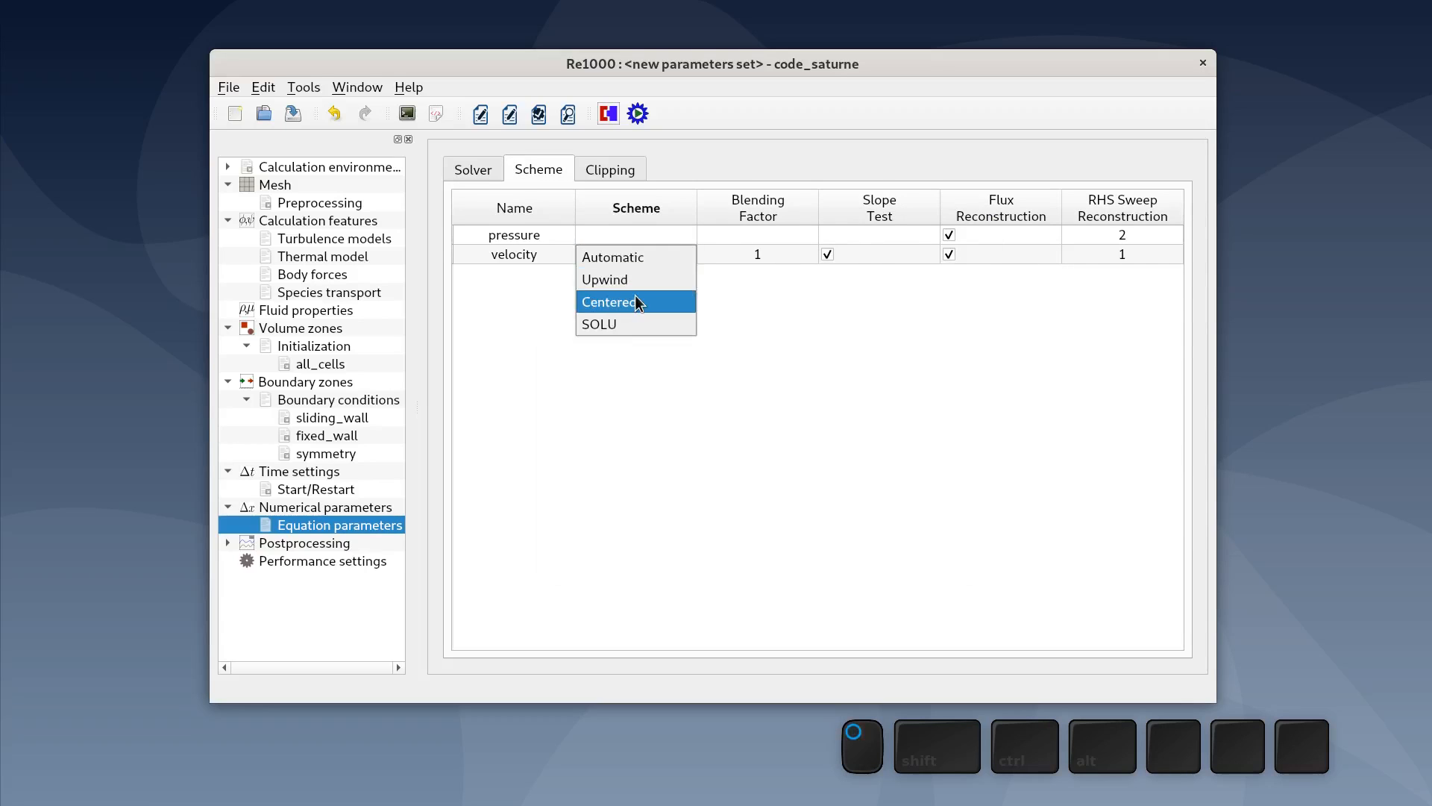
click(634, 301)
click(823, 308)
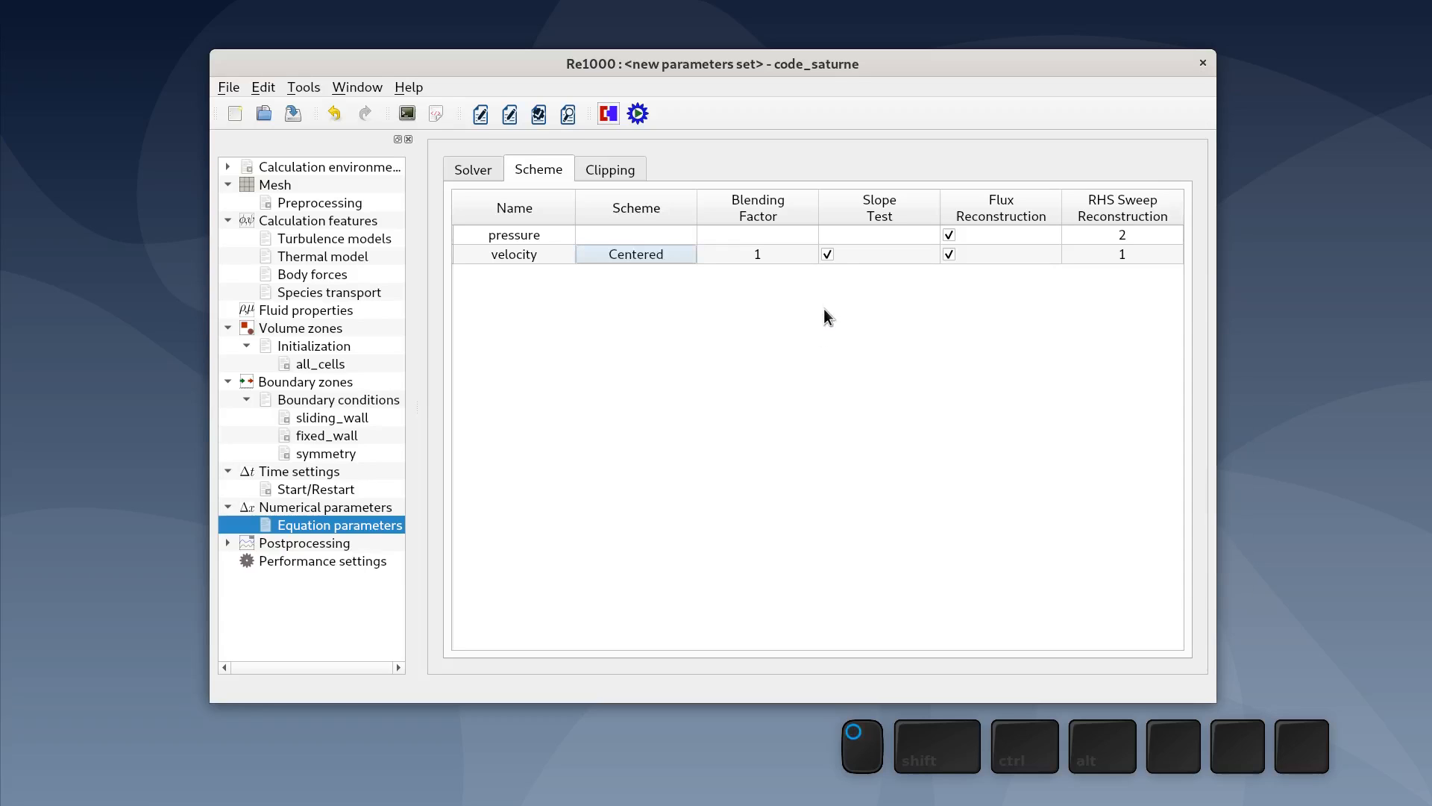
click(828, 253)
- Add a monitoring point at X 25, Y 25, Z 5
click(325, 541)
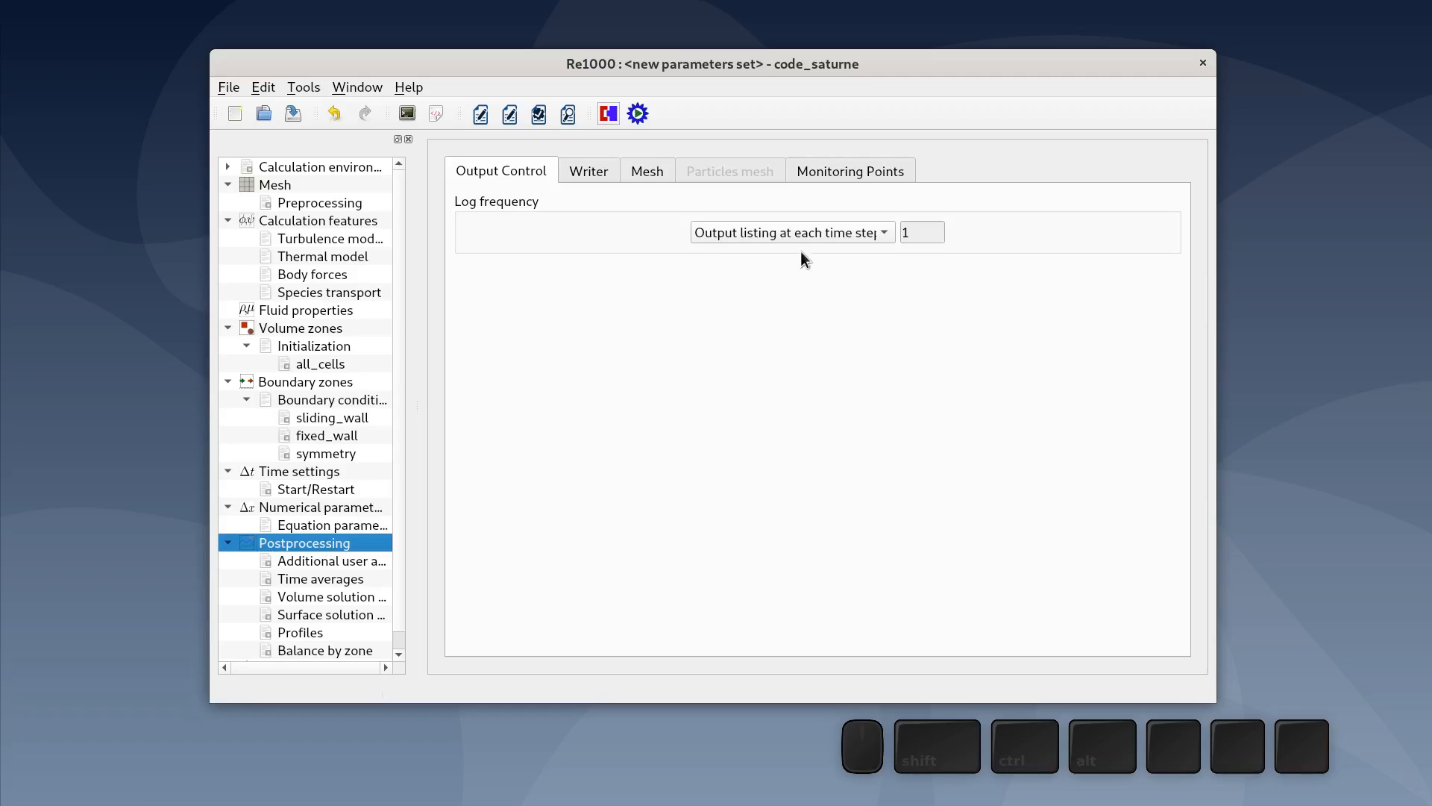
click(850, 179)
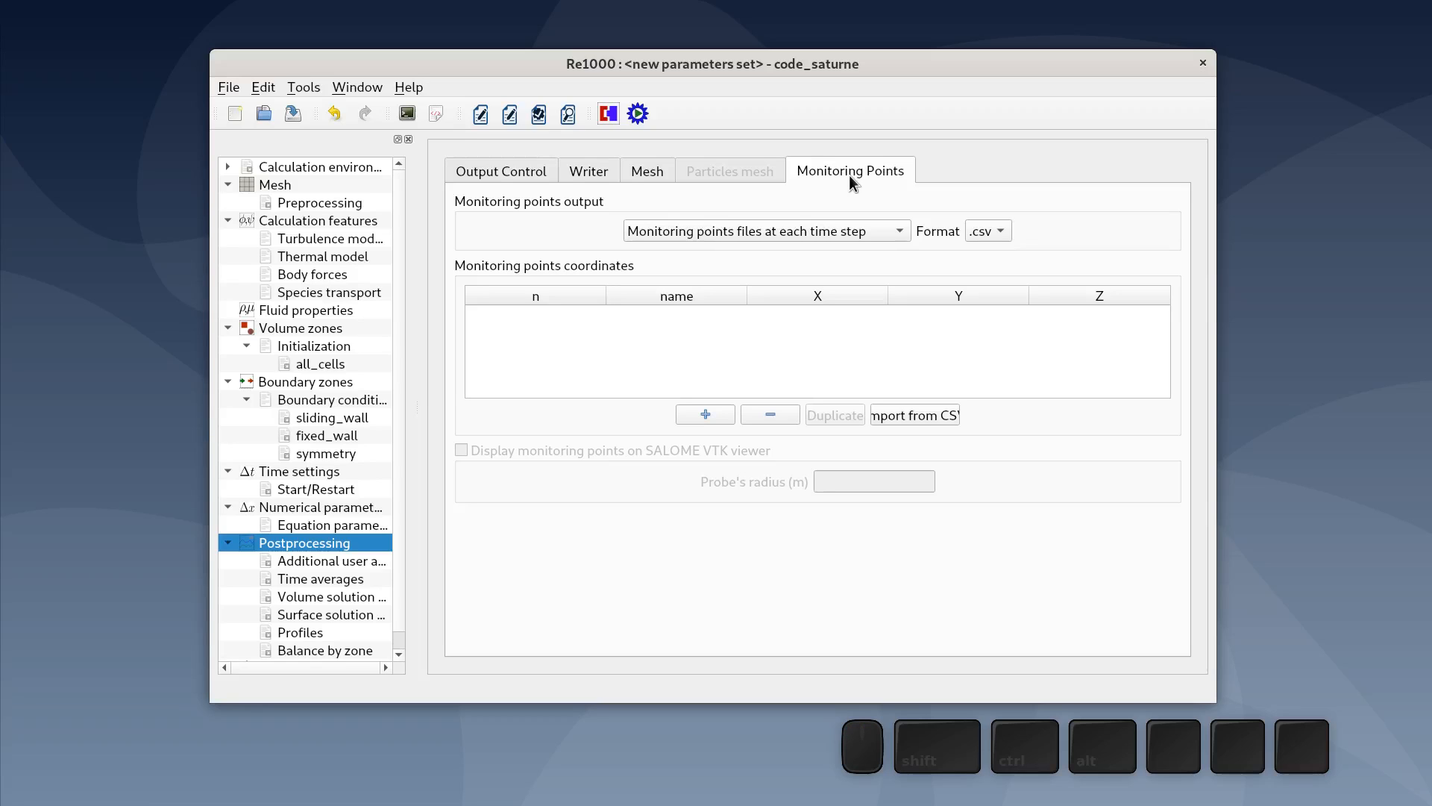
click(706, 415)
double_click(799, 320)
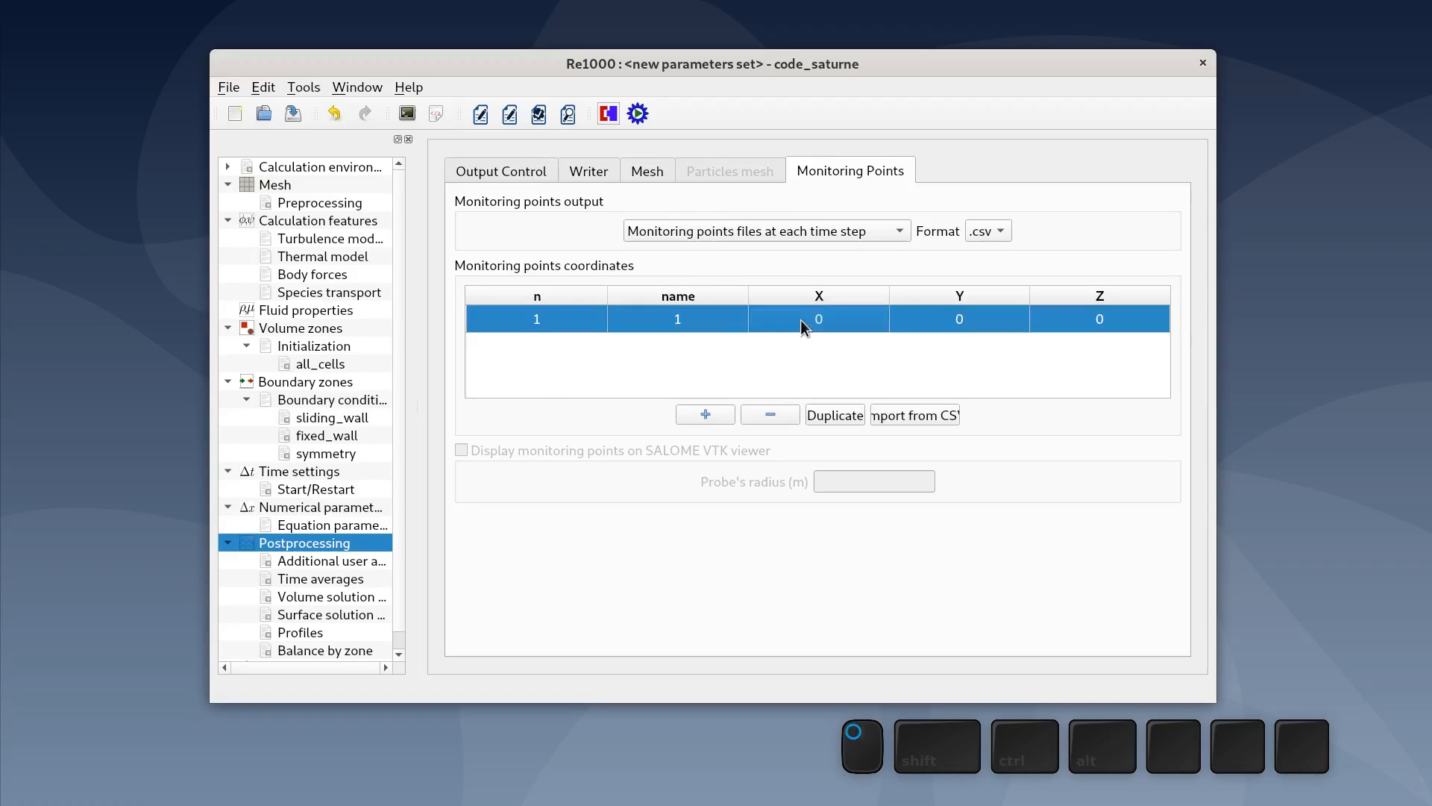
text(25)
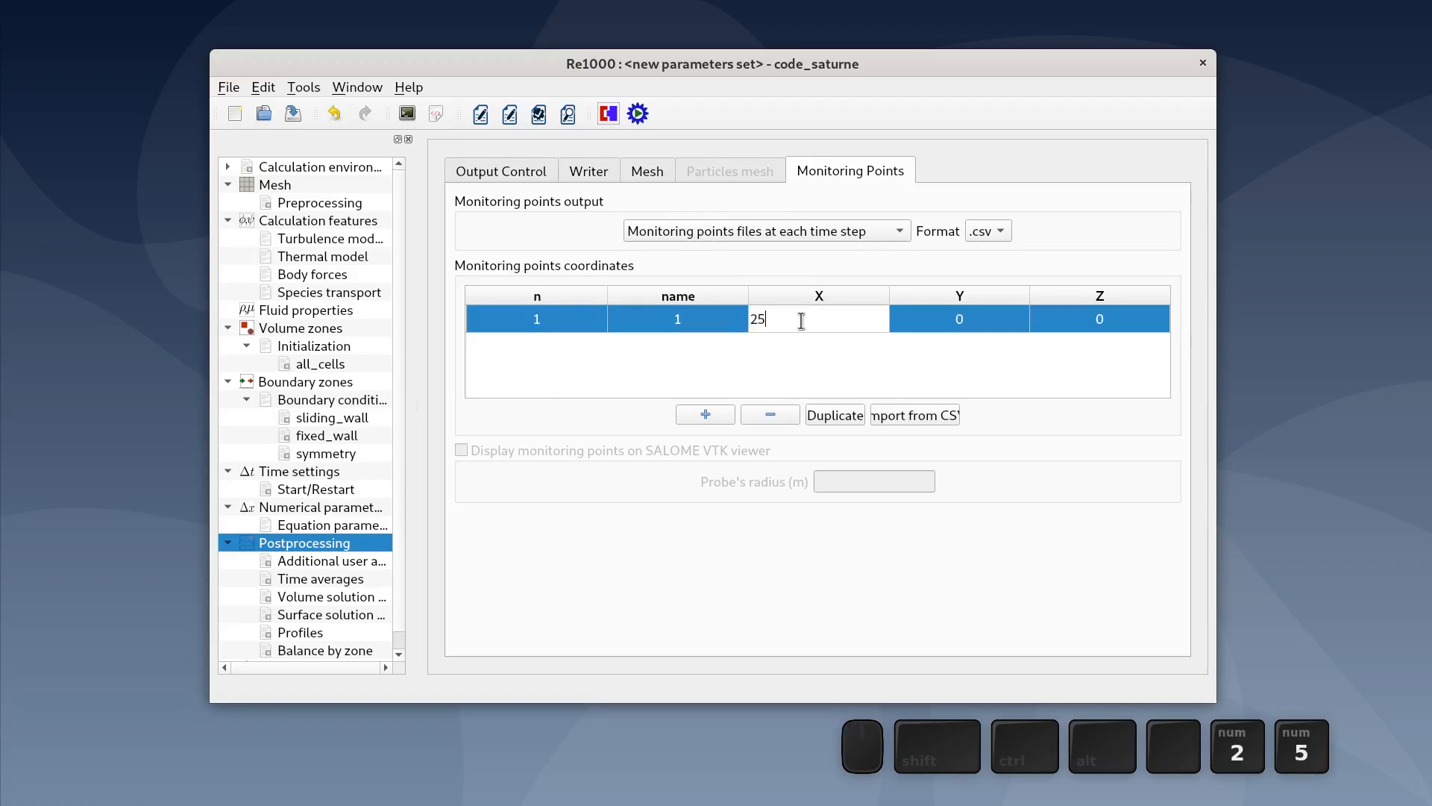
double_click(966, 326)
text(25)
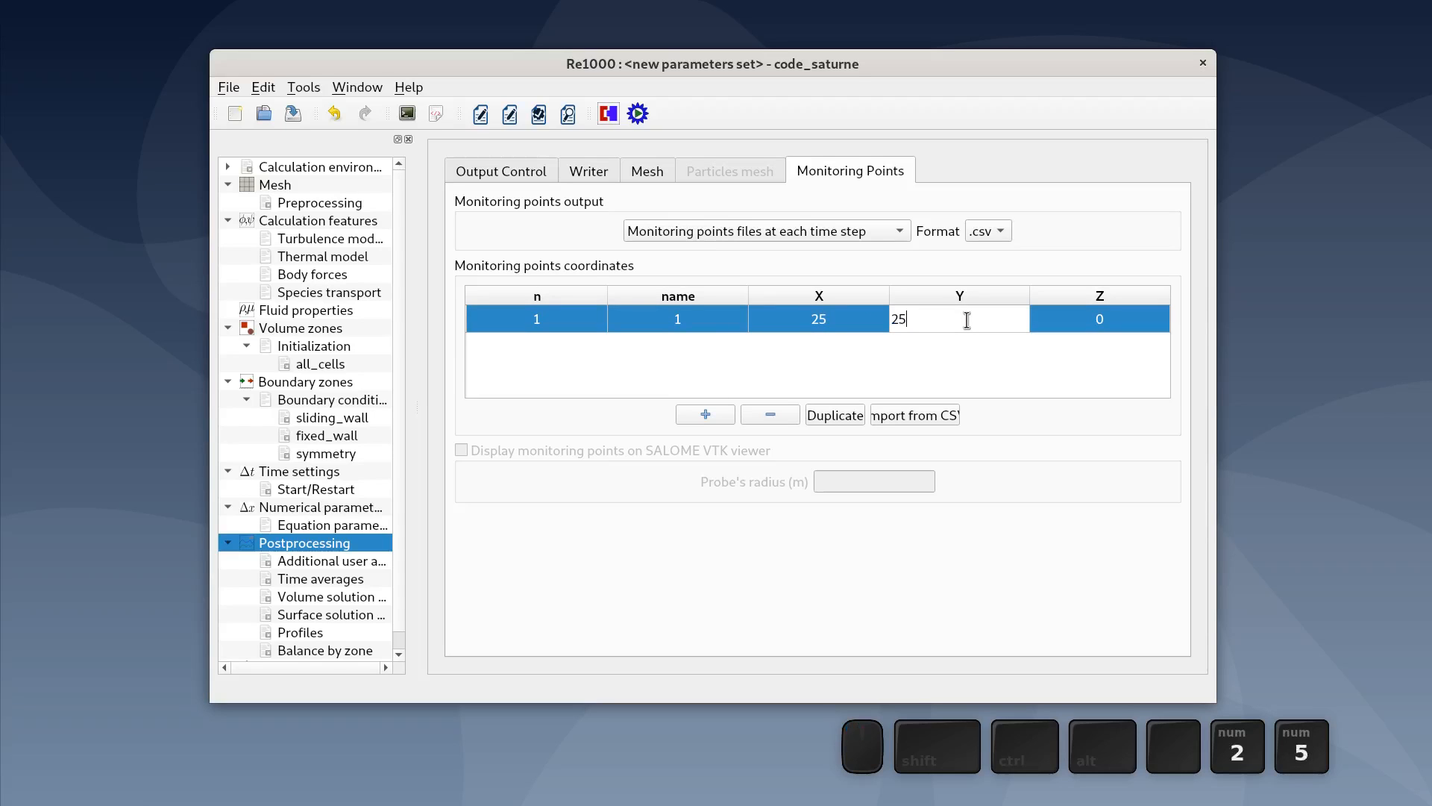
double_click(1110, 324)
text(5)
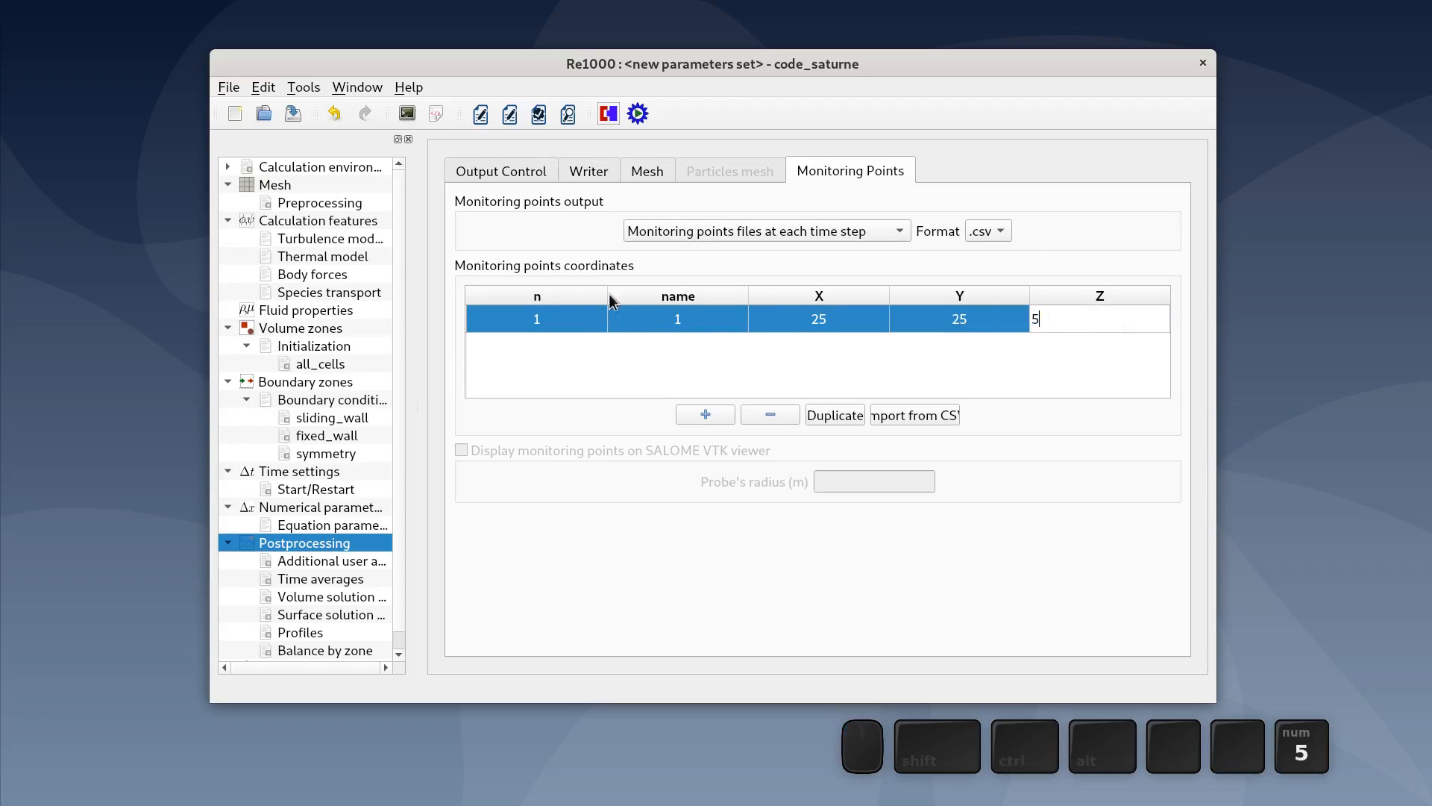
- Add a second monitoring point at X -25, Y -25, Z 5
click(715, 413)
double_click(797, 342)
text(-25)
double_click(955, 352)
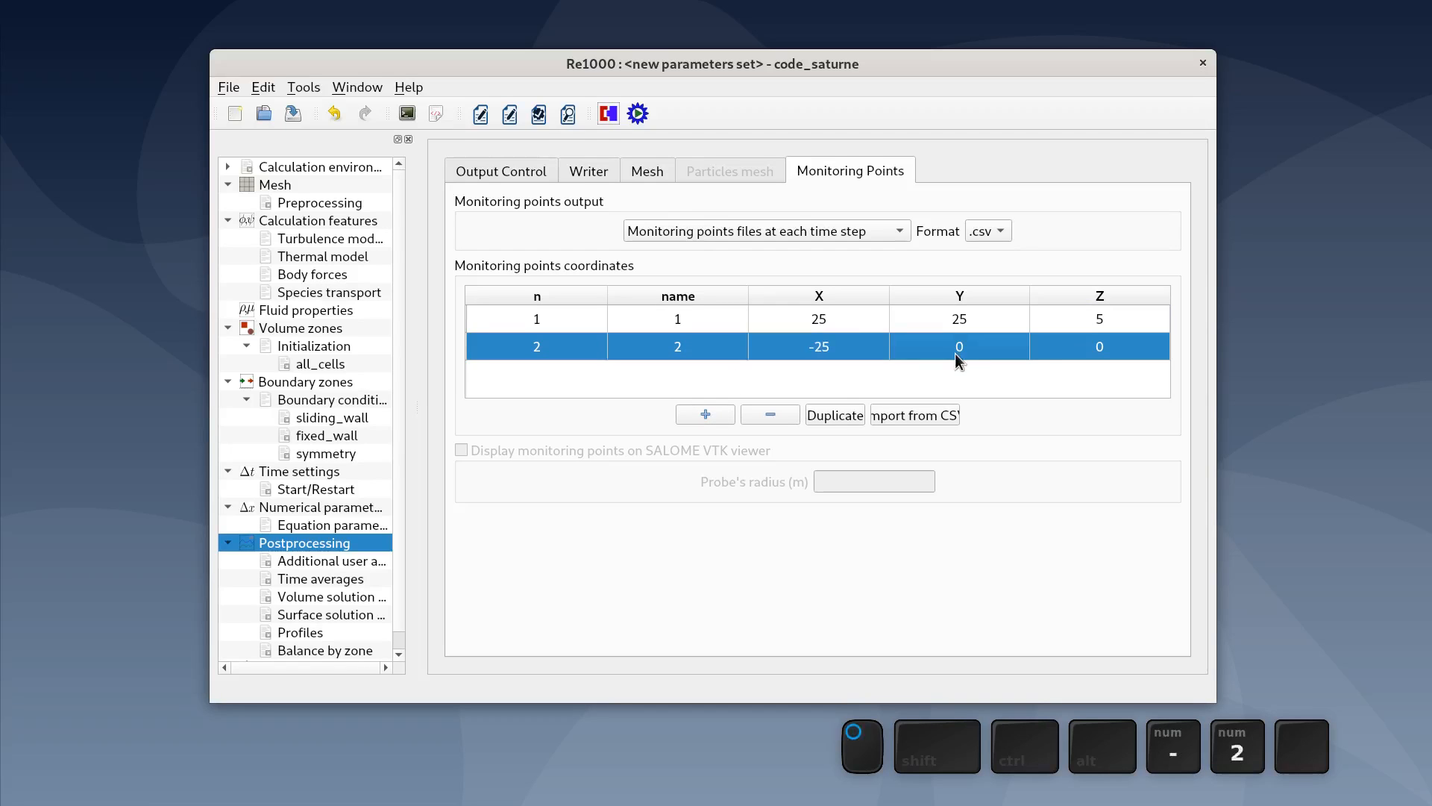
text(-25)
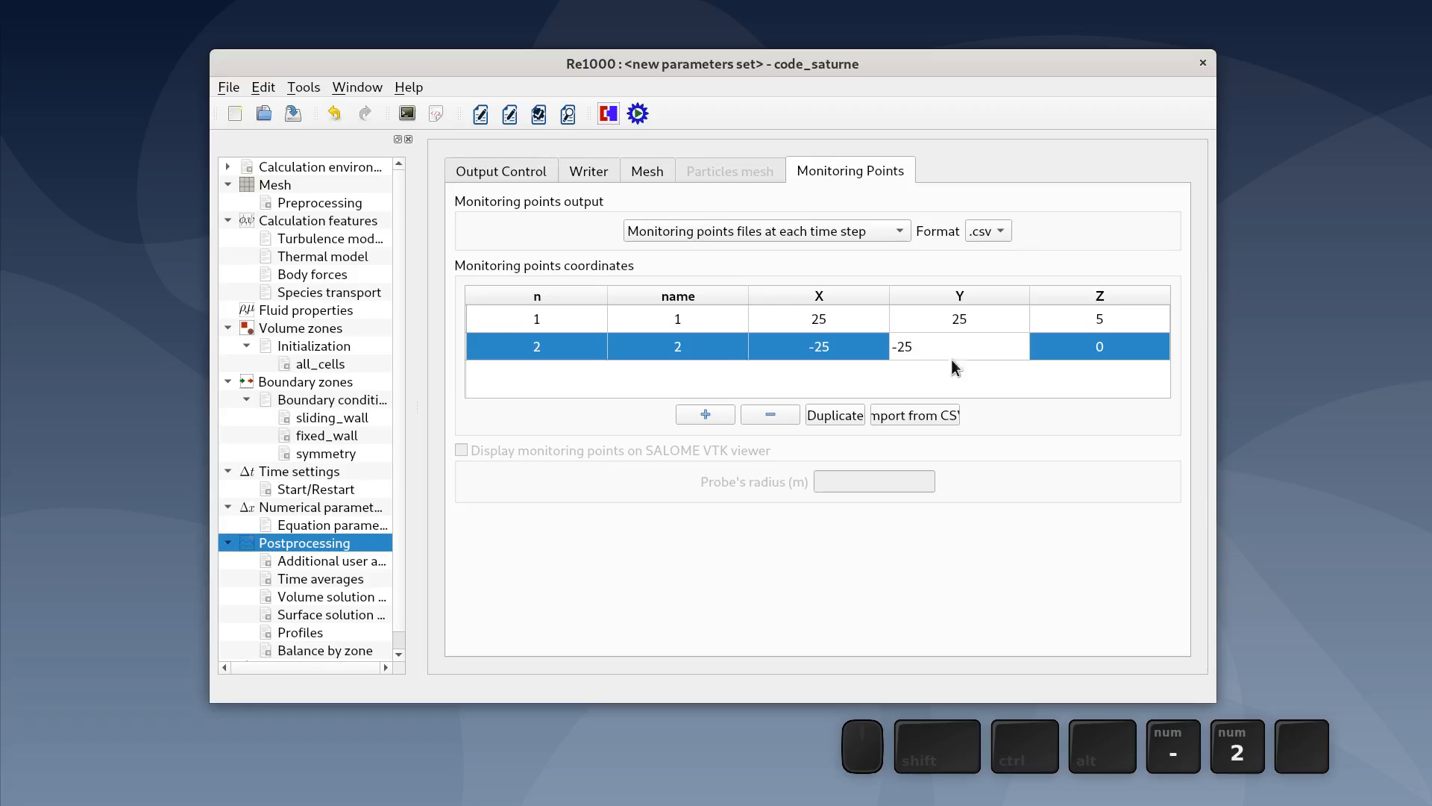
double_click(1139, 351)
text(5)
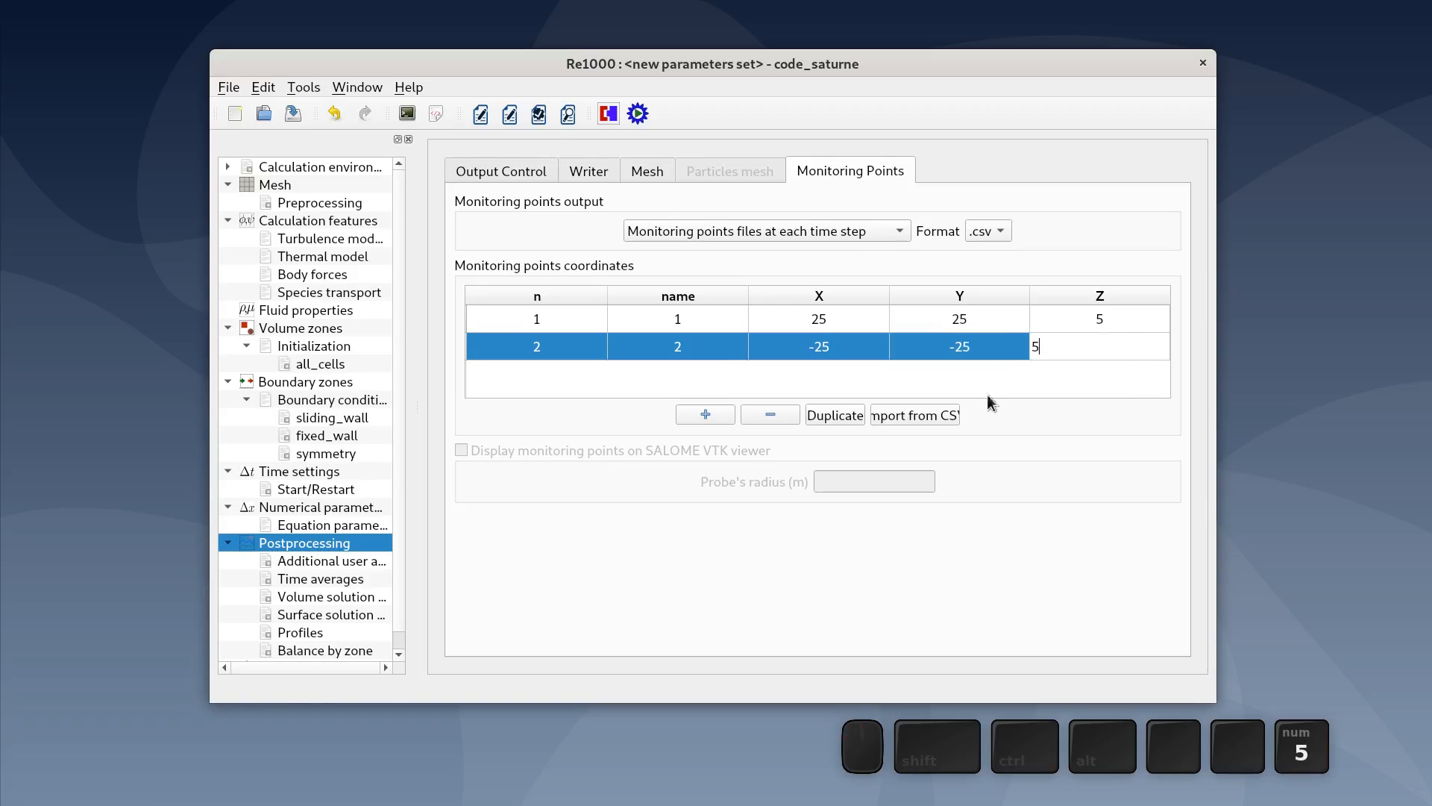
- Add a third monitoring point at X 25, Y -25, Z 5
click(680, 413)
double_click(834, 376)
text(25)
double_click(936, 377)
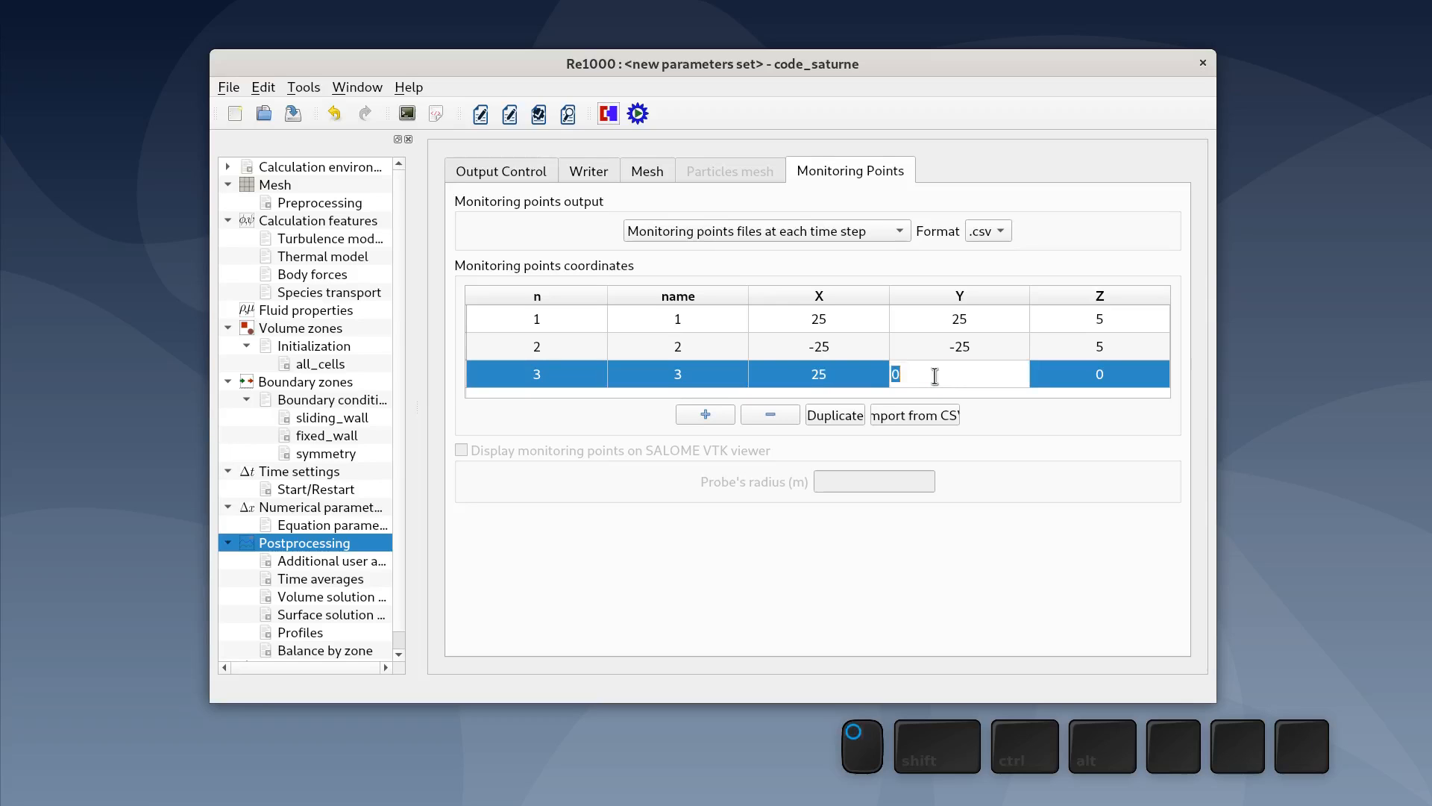
text(-25)
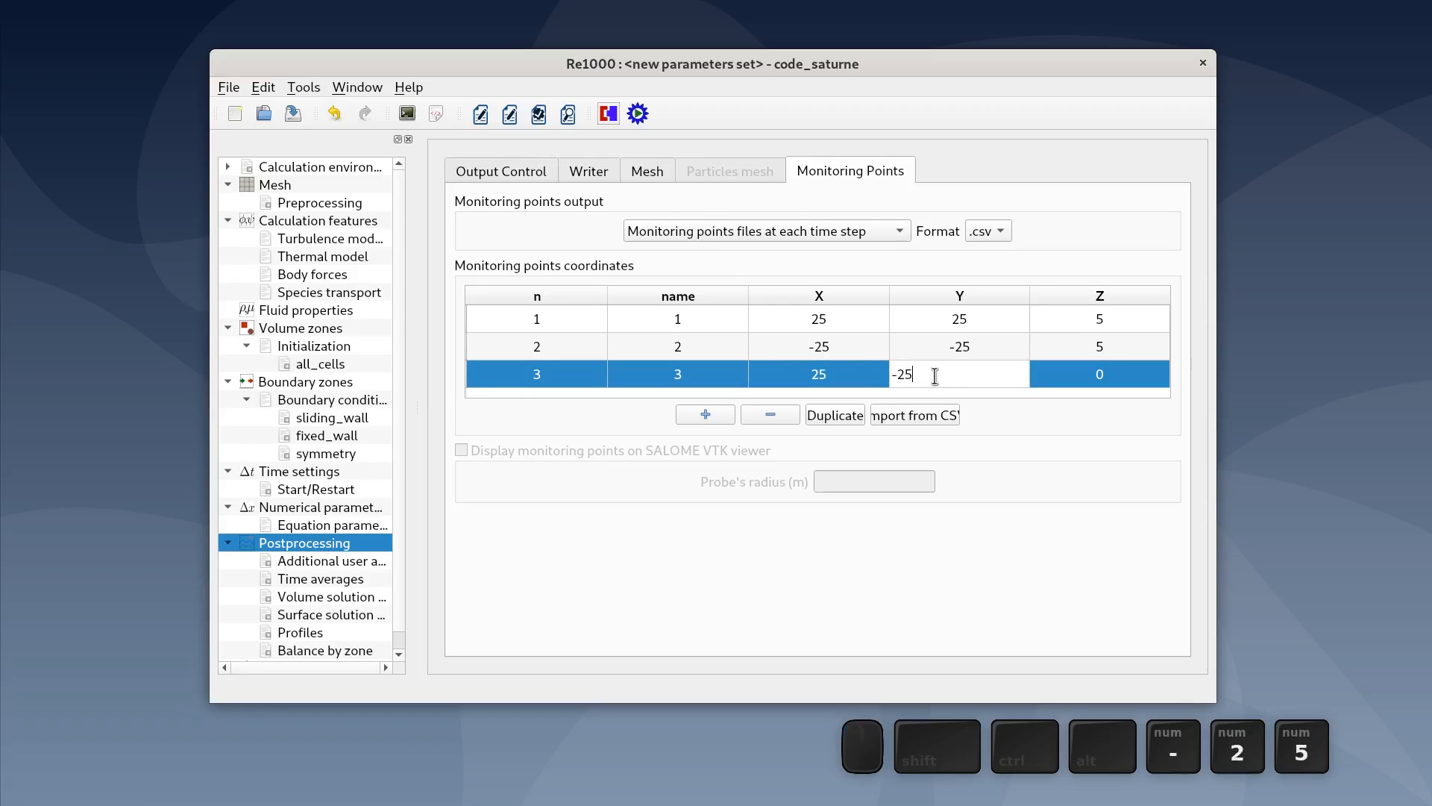
double_click(1146, 370)
text(5)
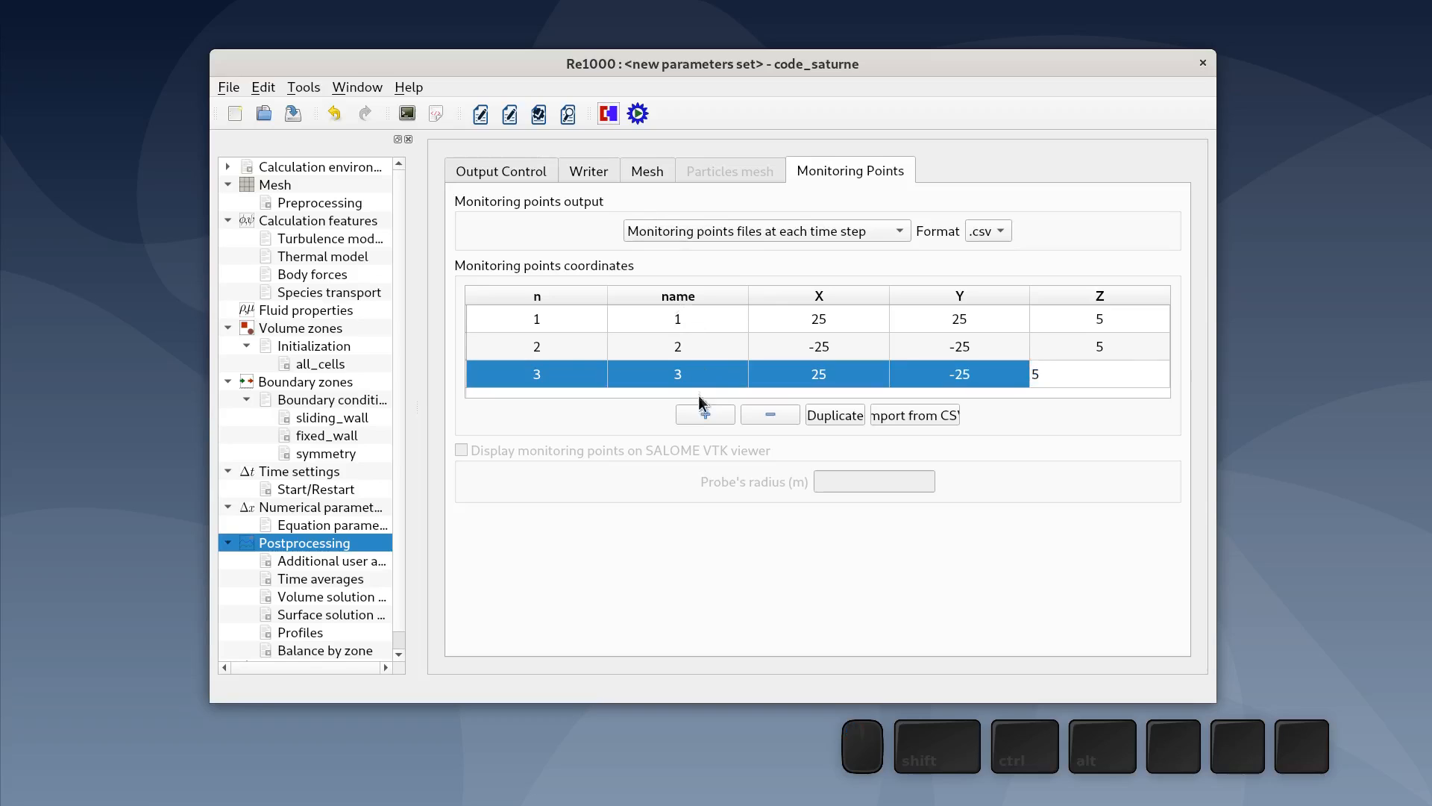
- Add a fourth monitoring point at X -25, Y 25, Z 5
click(706, 412)
scroll(818, 378, down, 1)
double_click(816, 385)
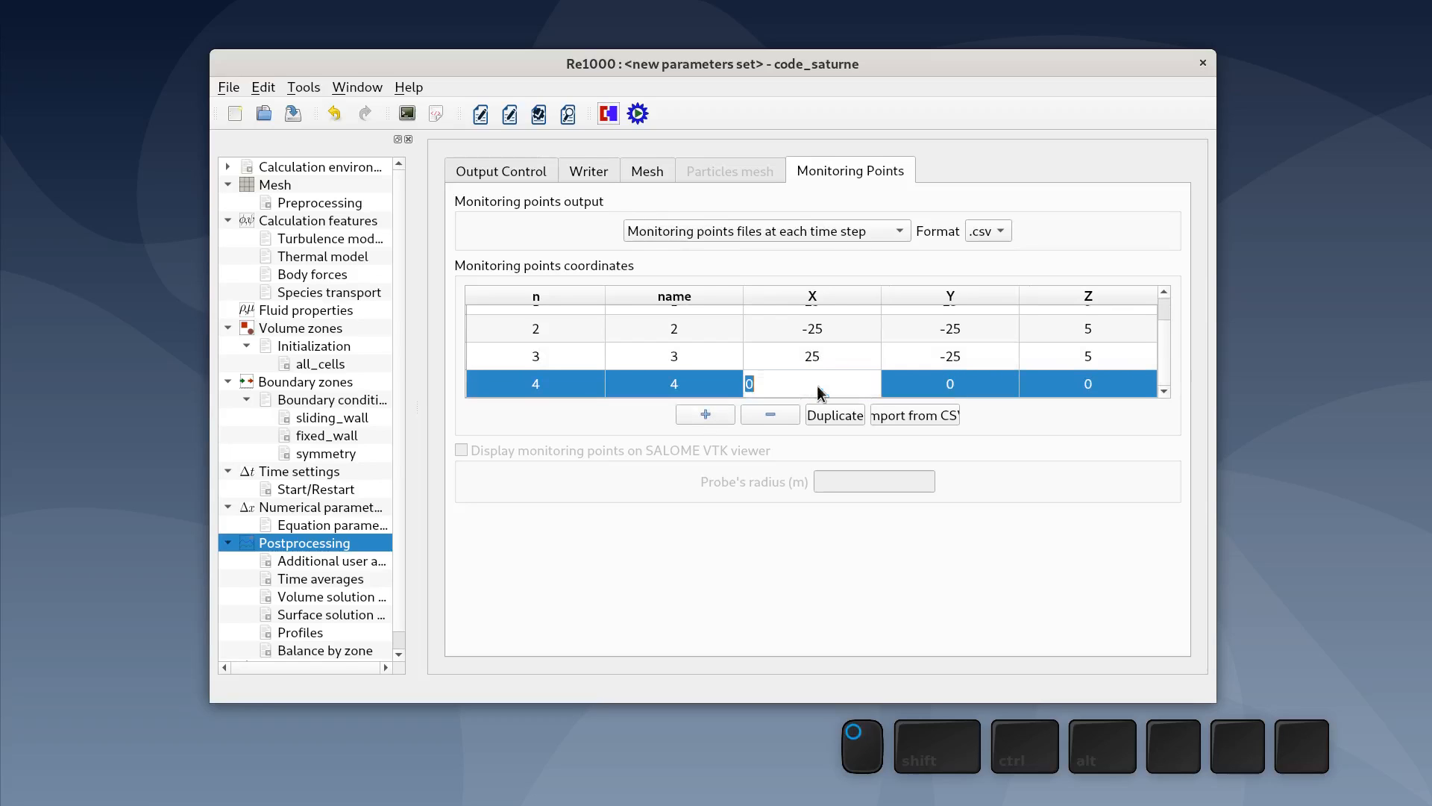
text(-25)
double_click(975, 374)
text(25)
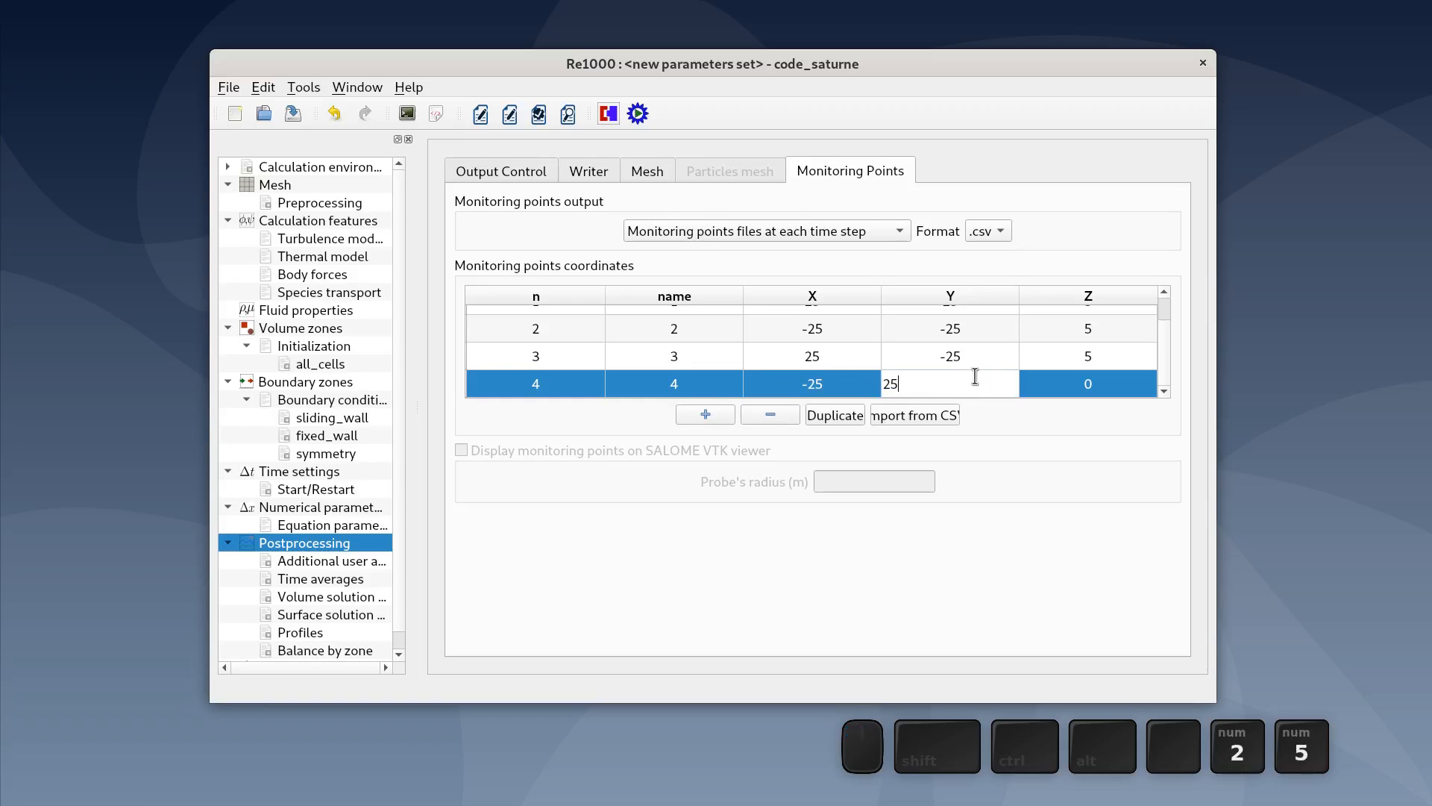
double_click(1076, 384)
text(5)
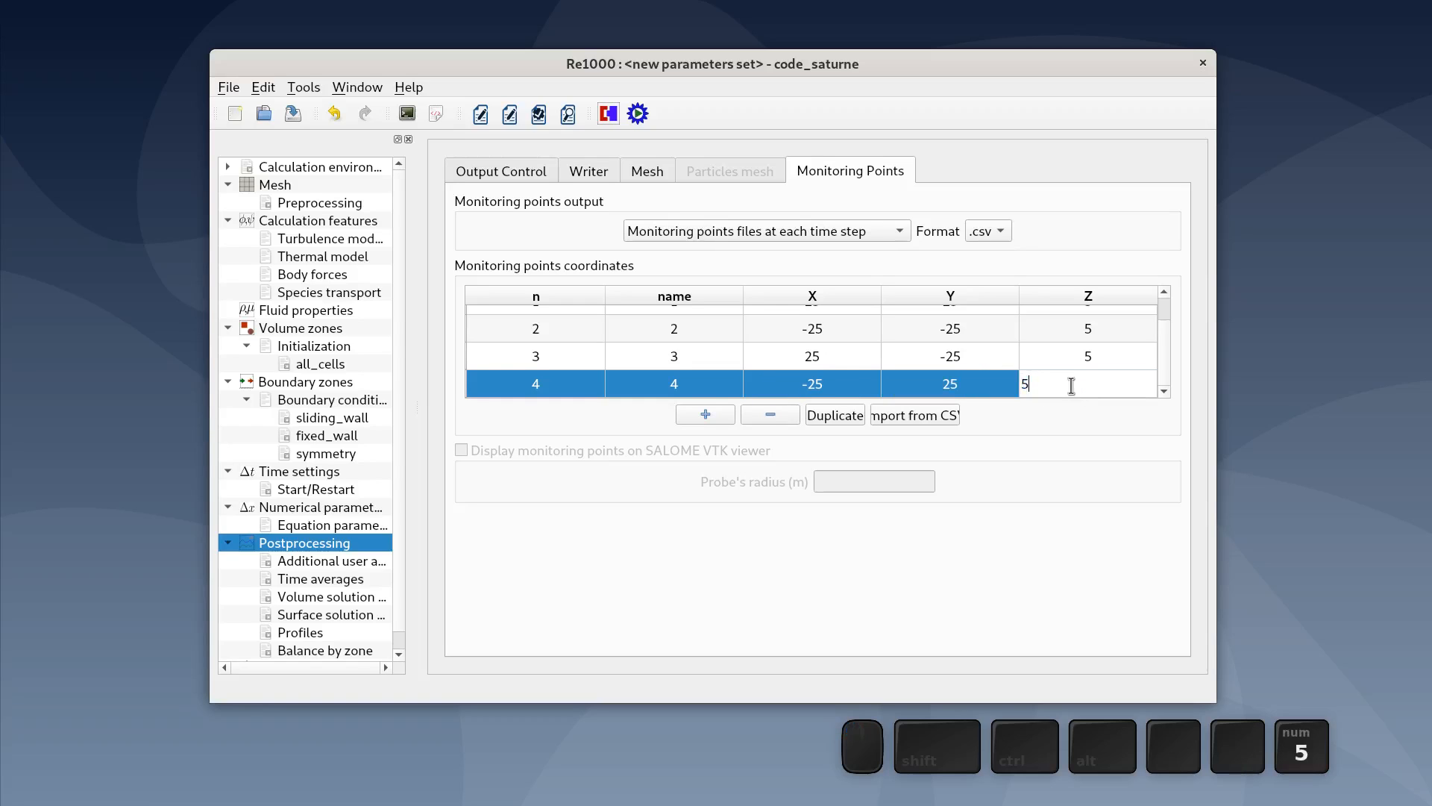
click(1086, 423)
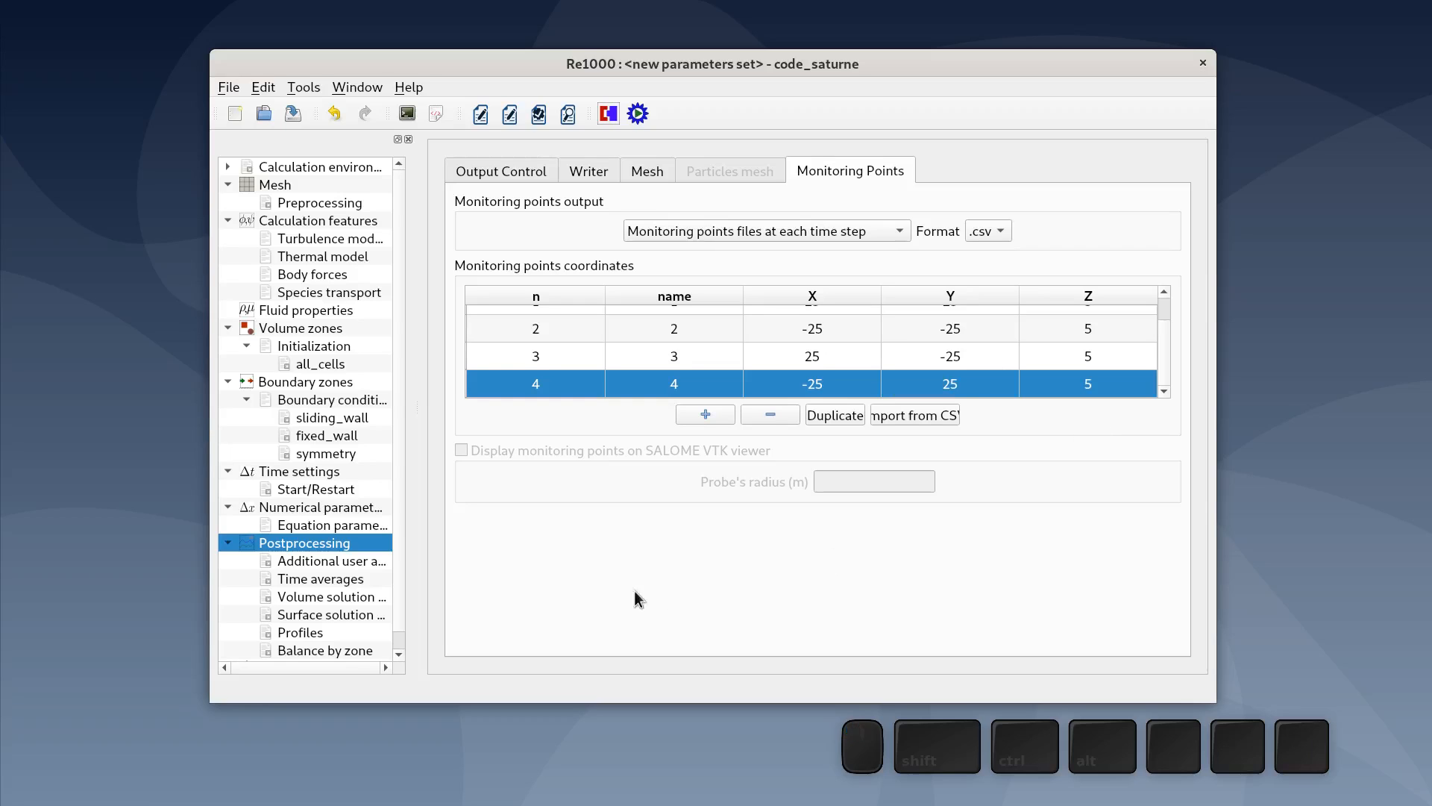
- Add a 1D profile, profile1, and set its output frequency to at the end of the calculation
scroll(361, 593, down, 1)
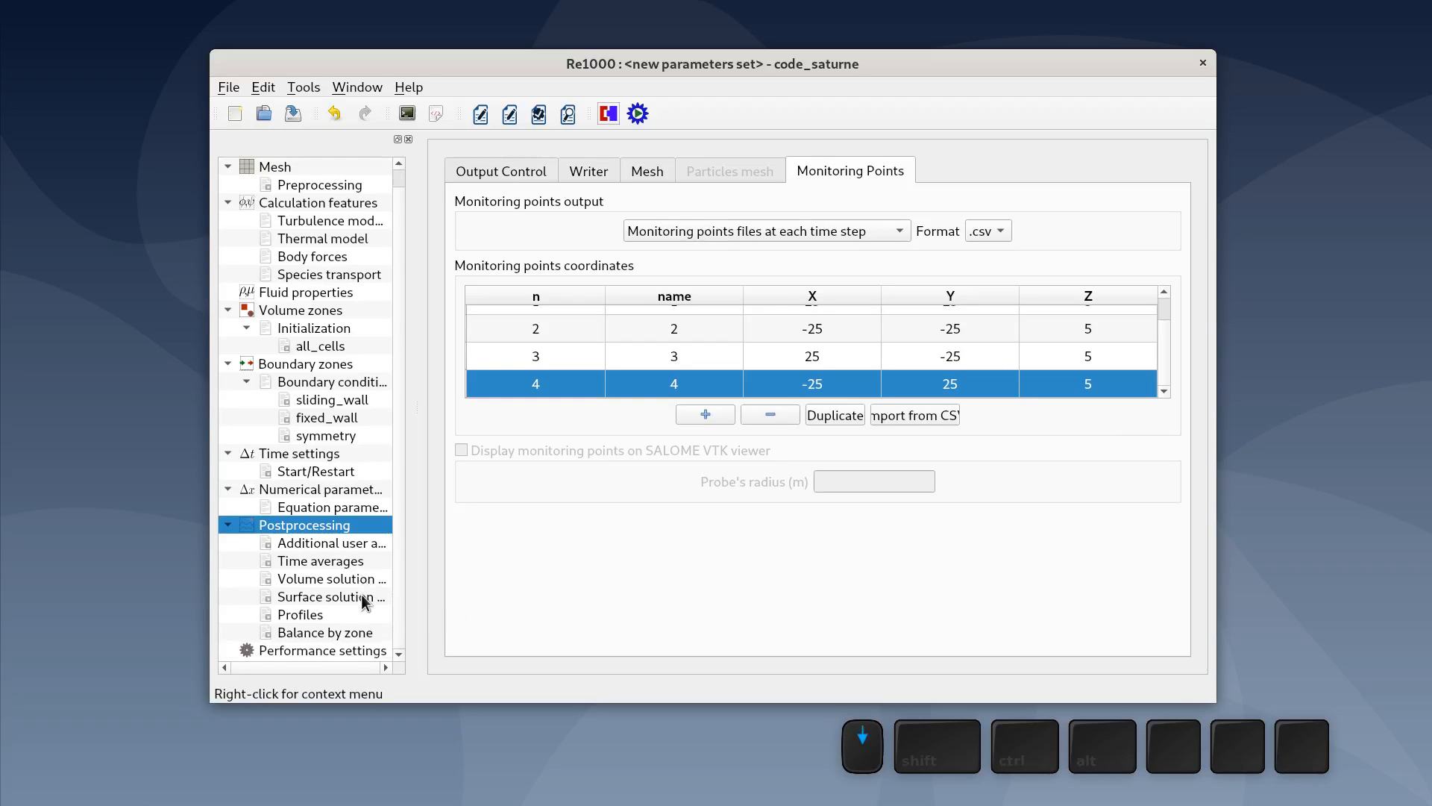
click(323, 613)
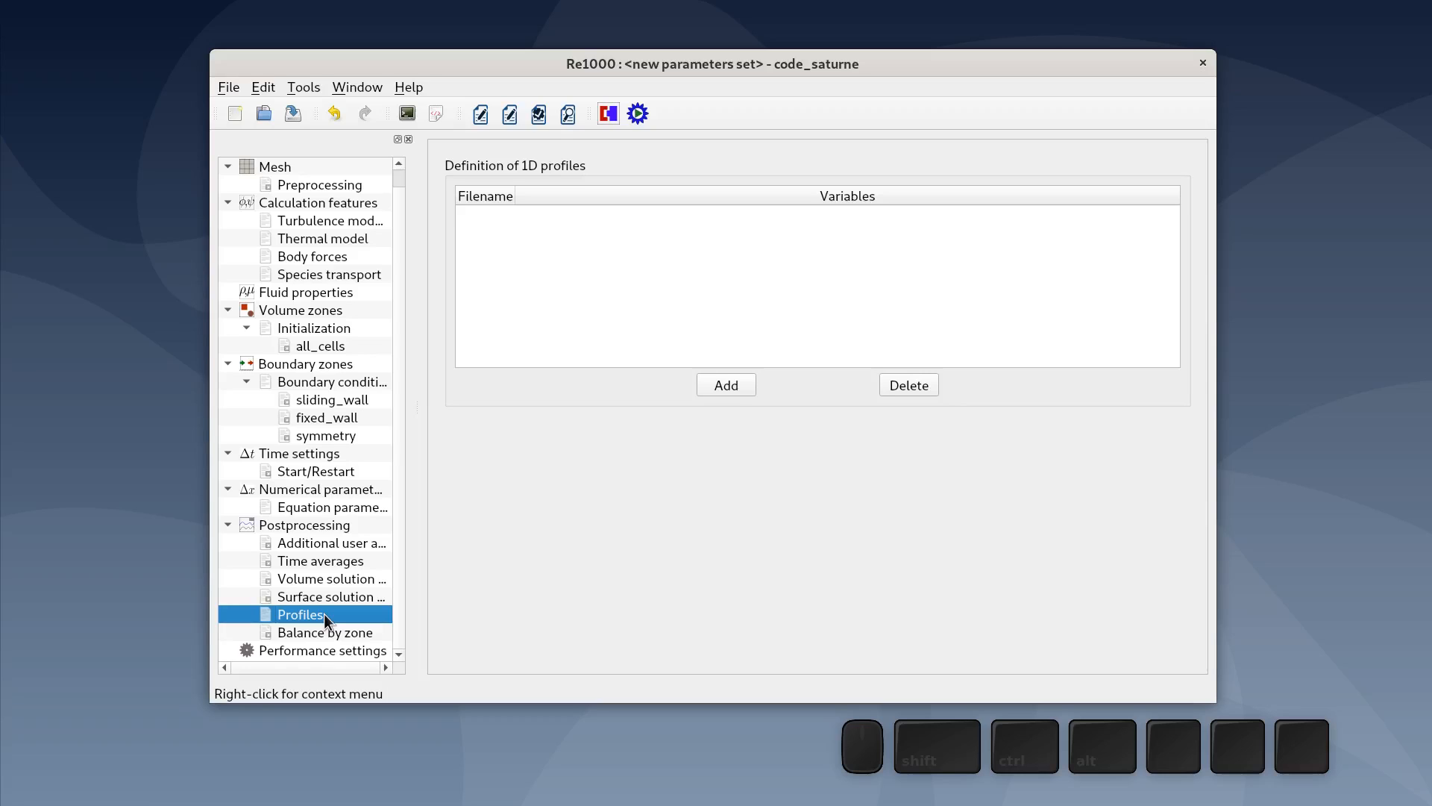
click(717, 386)
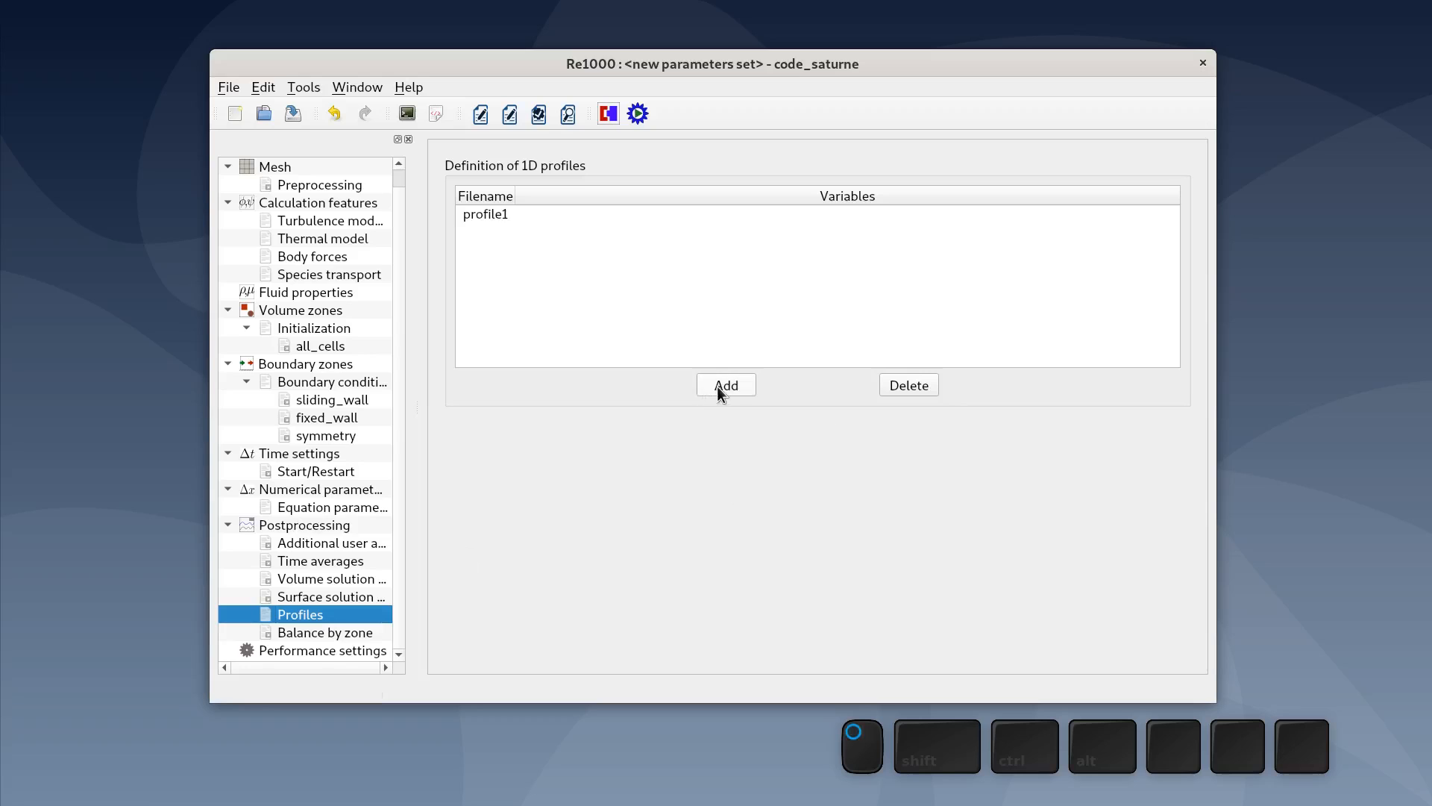
click(490, 214)
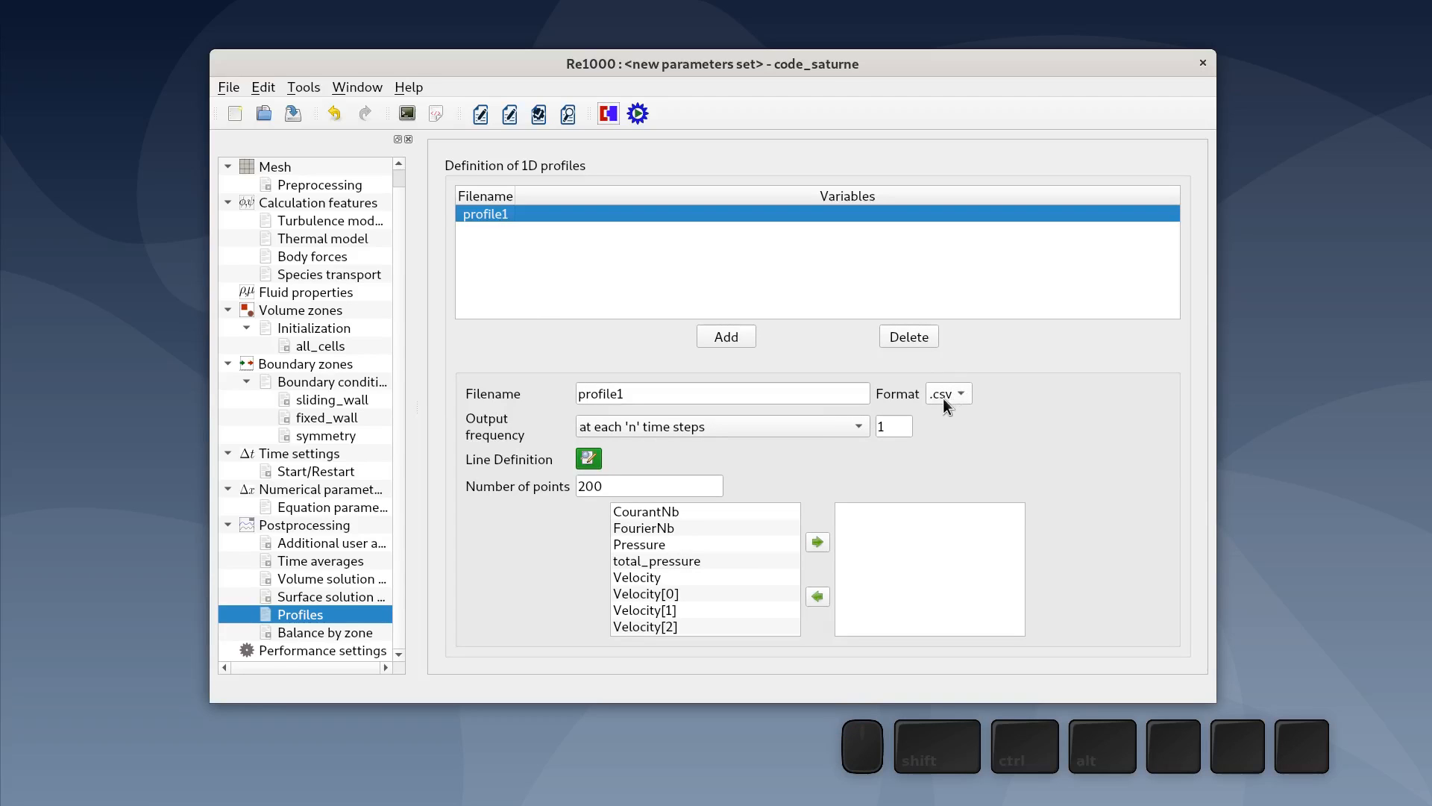
click(692, 424)
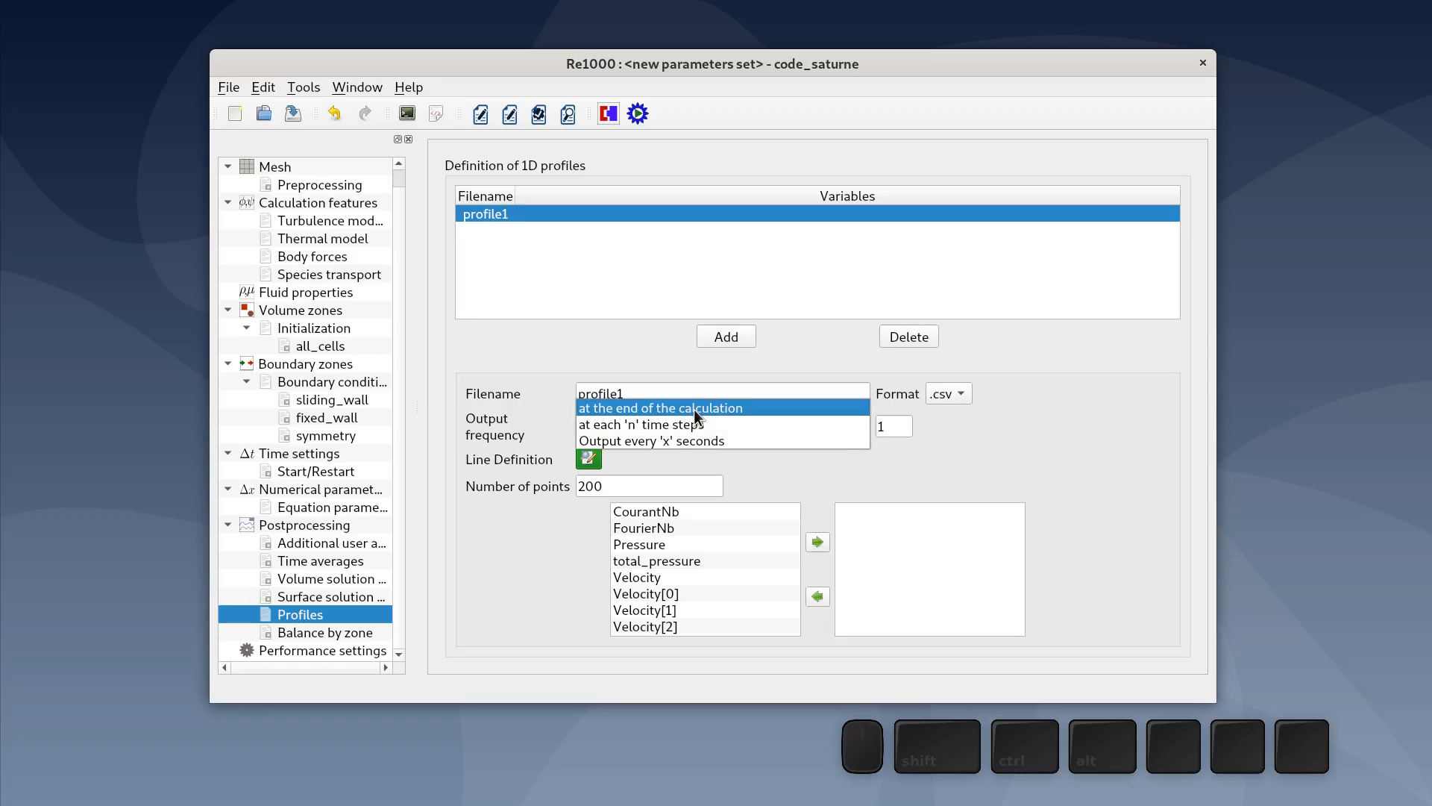
click(694, 409)
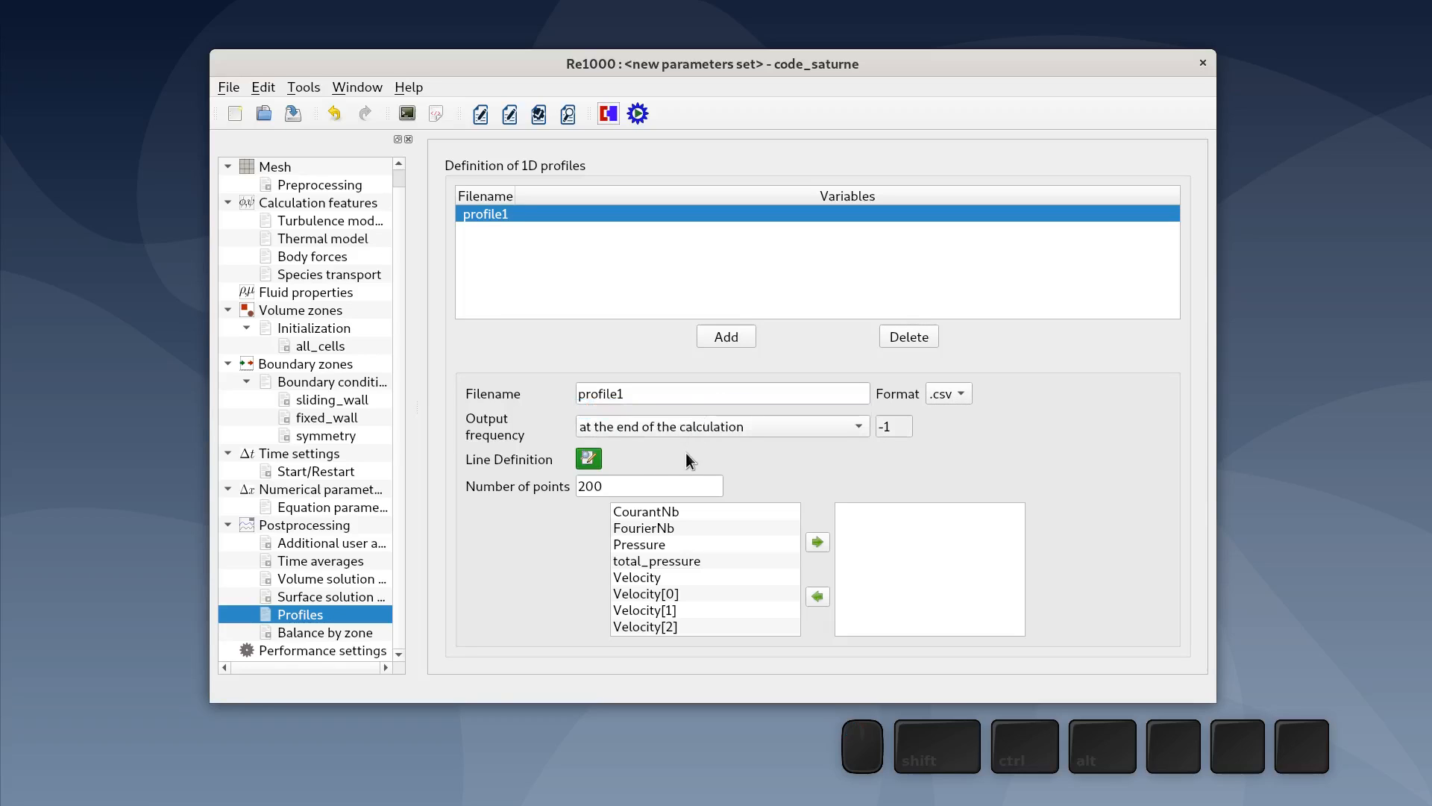
- Set profile1's number of points to 50 and add Velocity[0], Velocity[1] and Velocity[2] as its variables
double_click(625, 486)
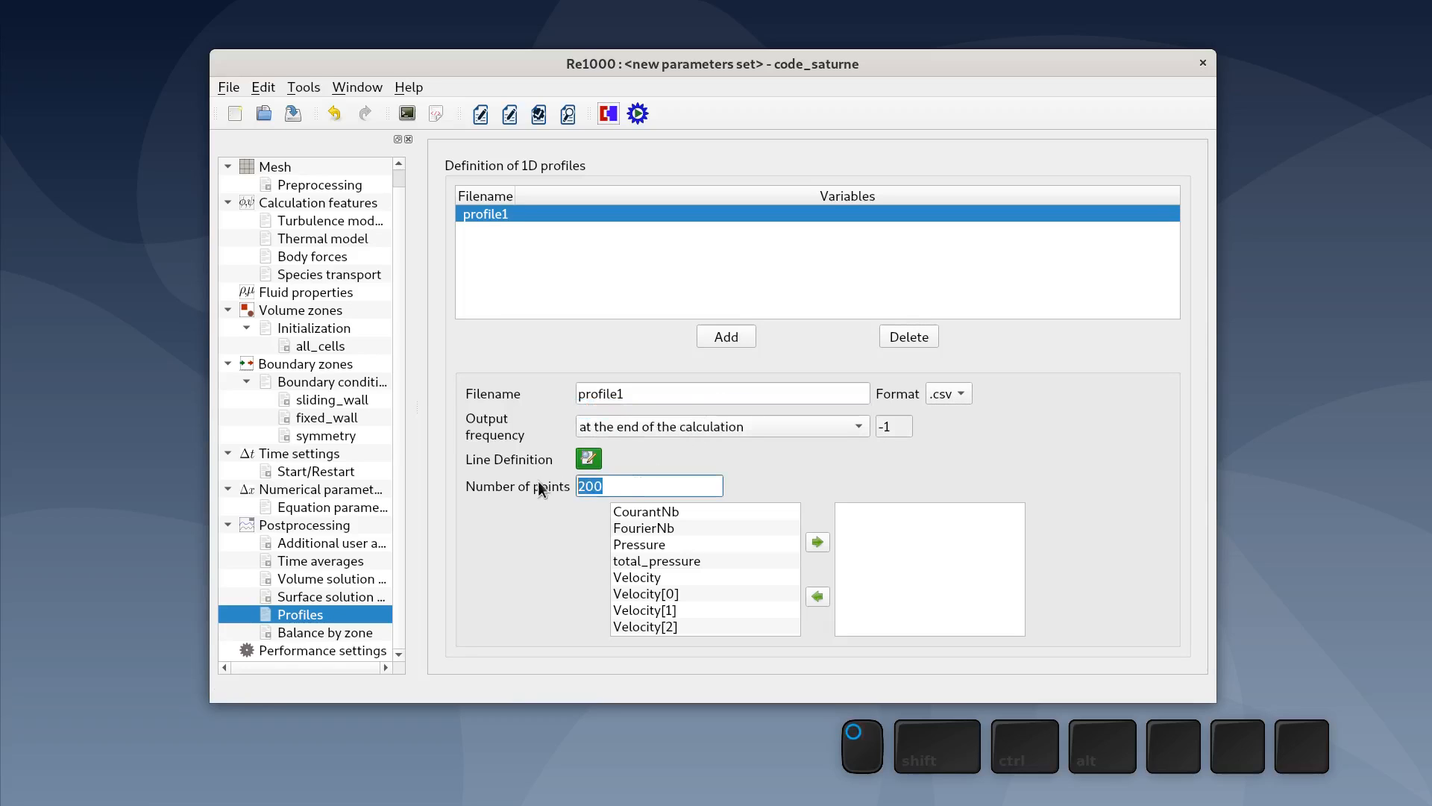
text(50)
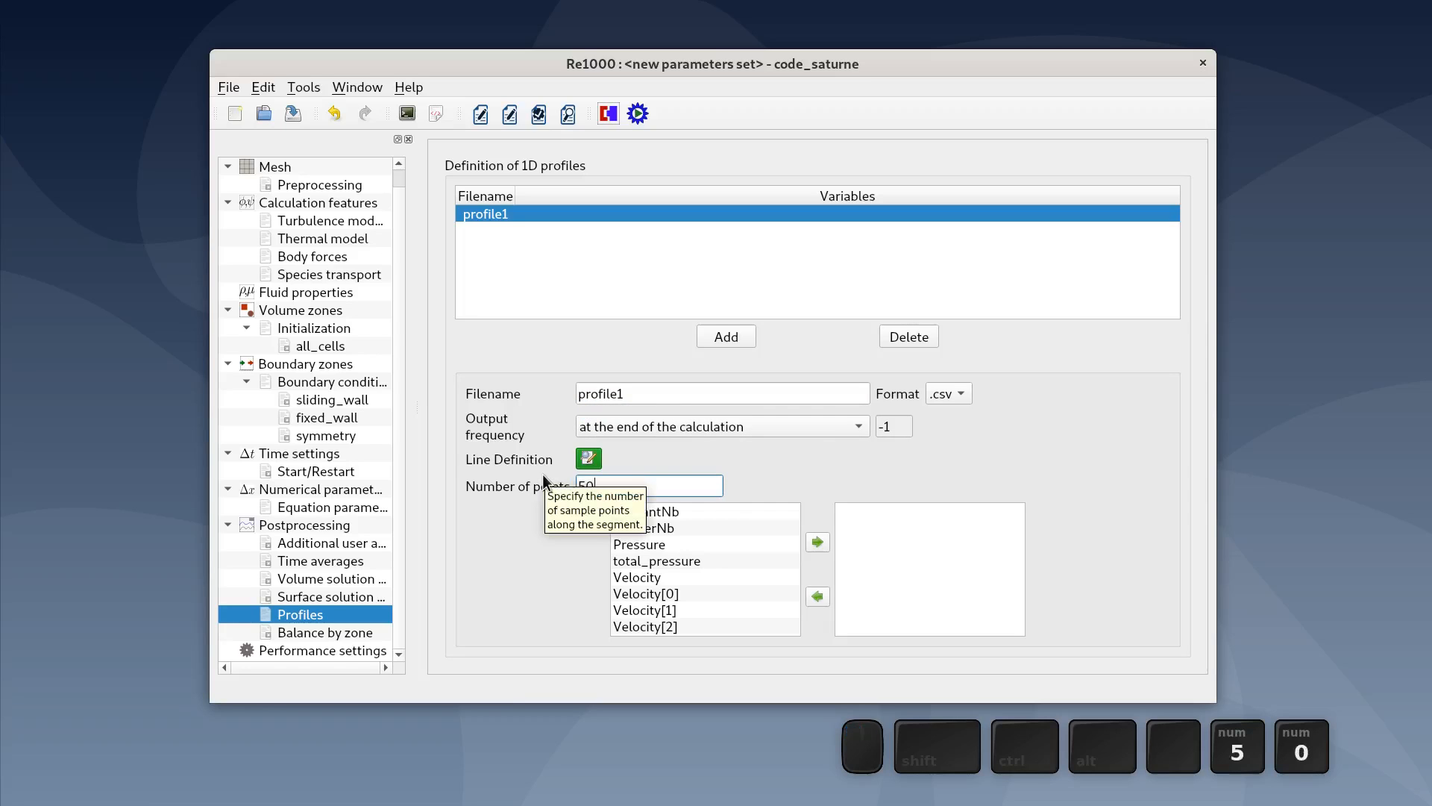
click(545, 531)
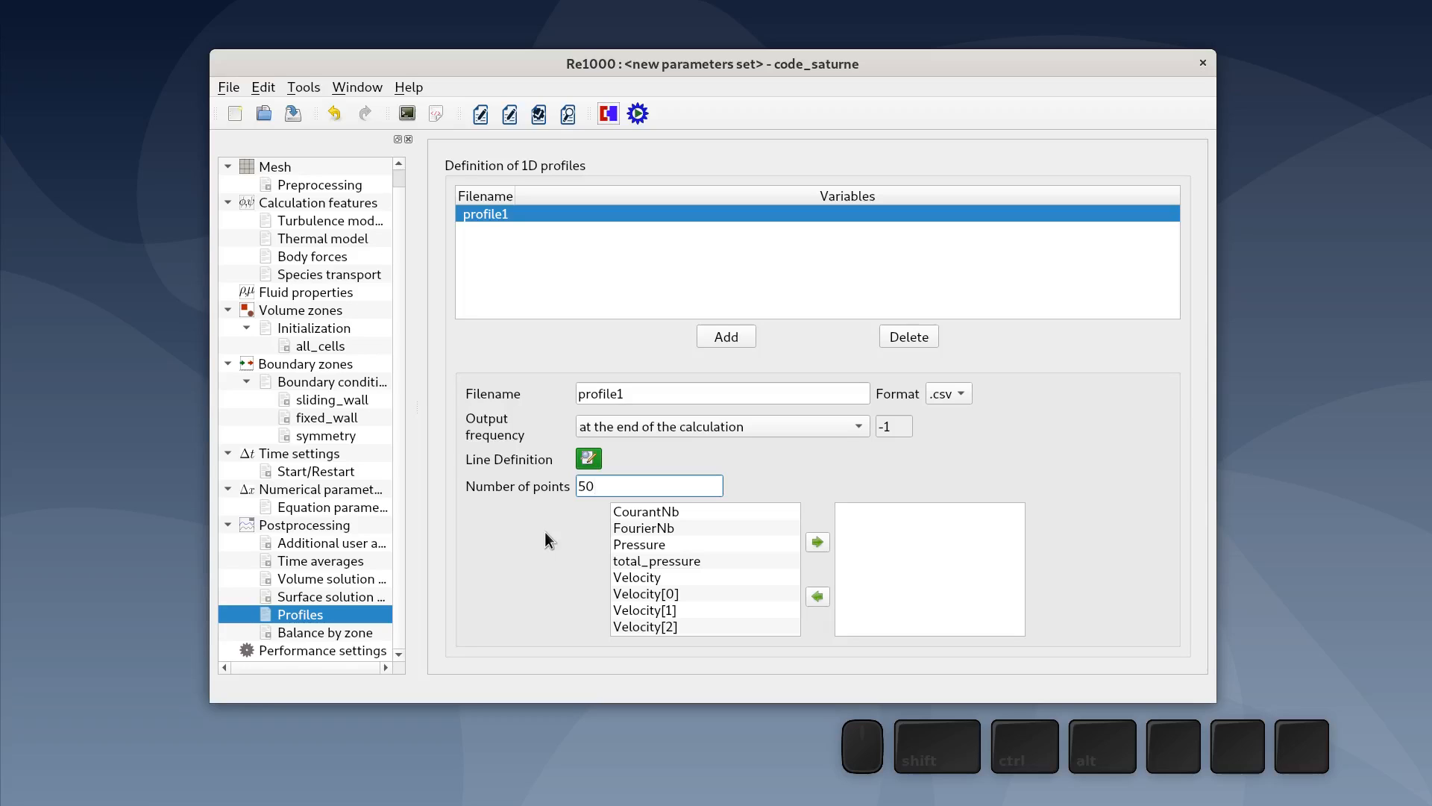
click(638, 593)
click(816, 544)
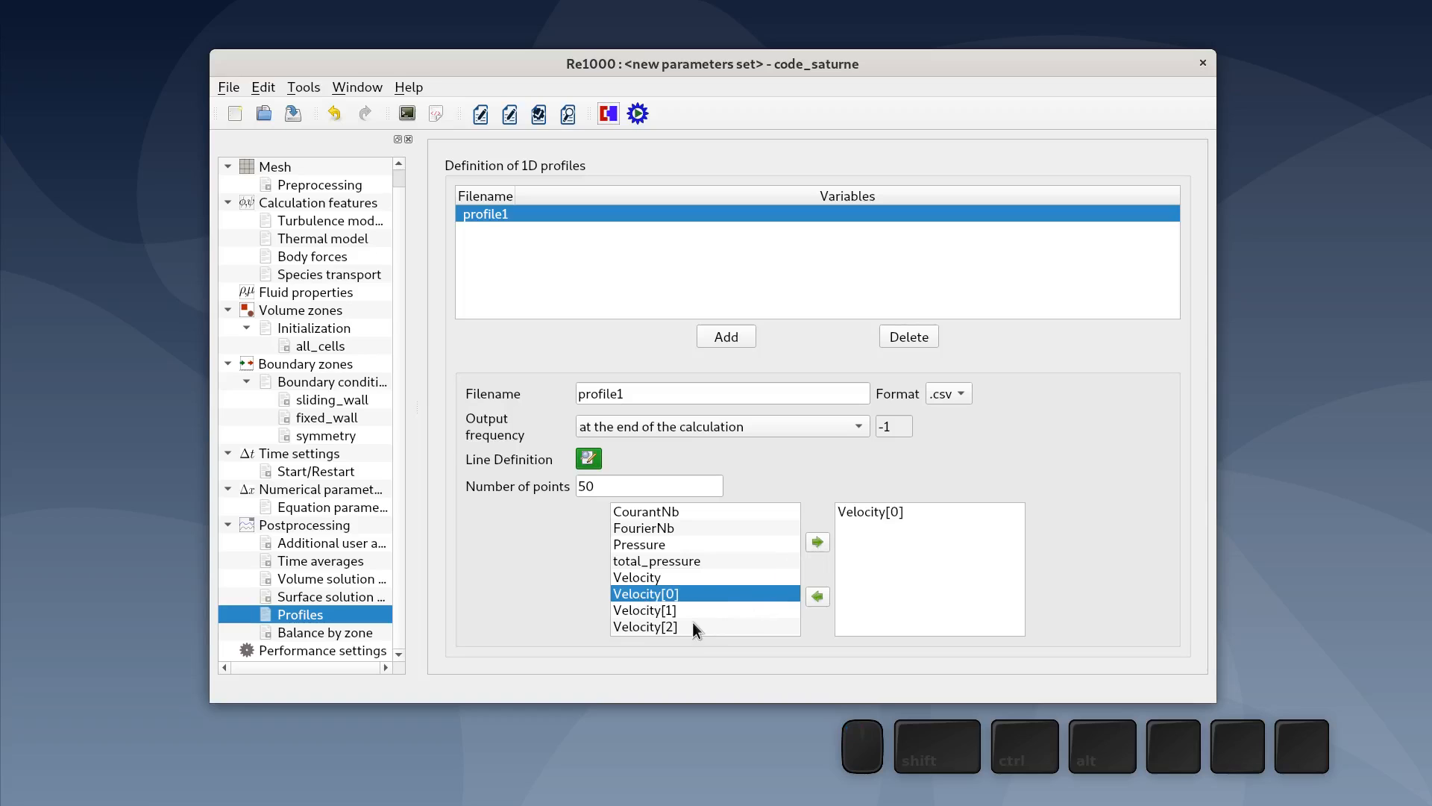
click(694, 610)
click(823, 538)
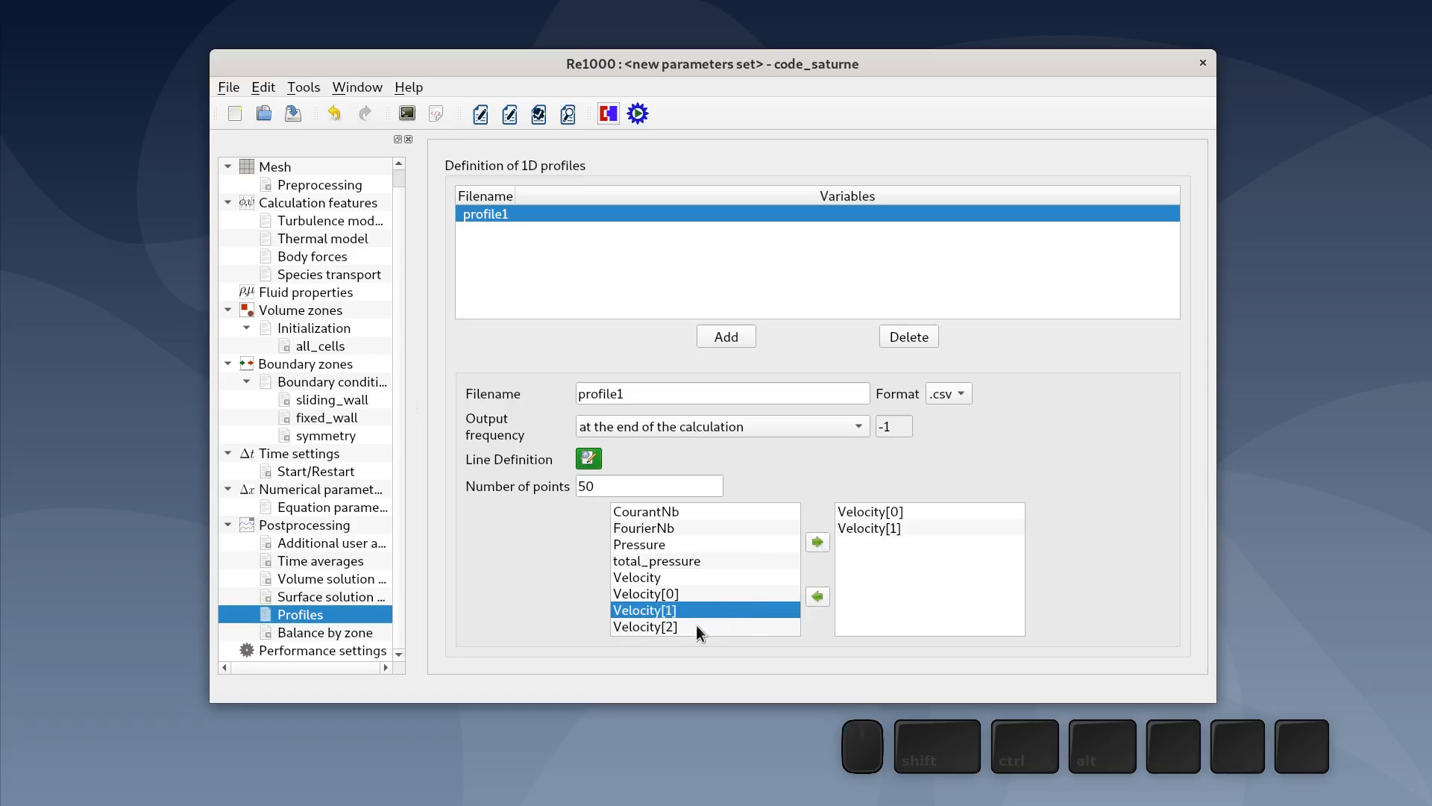
click(696, 626)
click(823, 539)
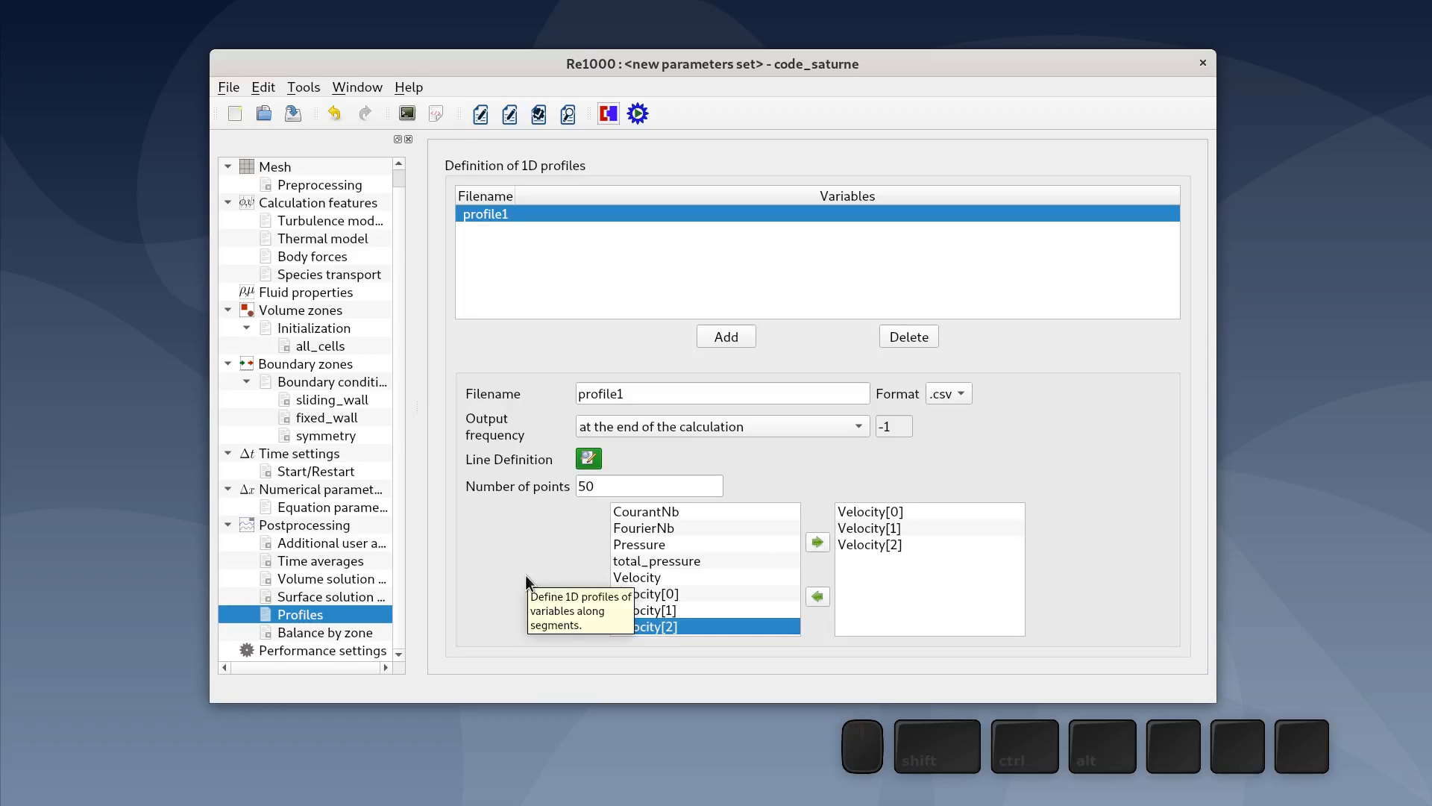
- Define profile1's line as x = 0, y = -50+100*s, z = 5
click(587, 460)
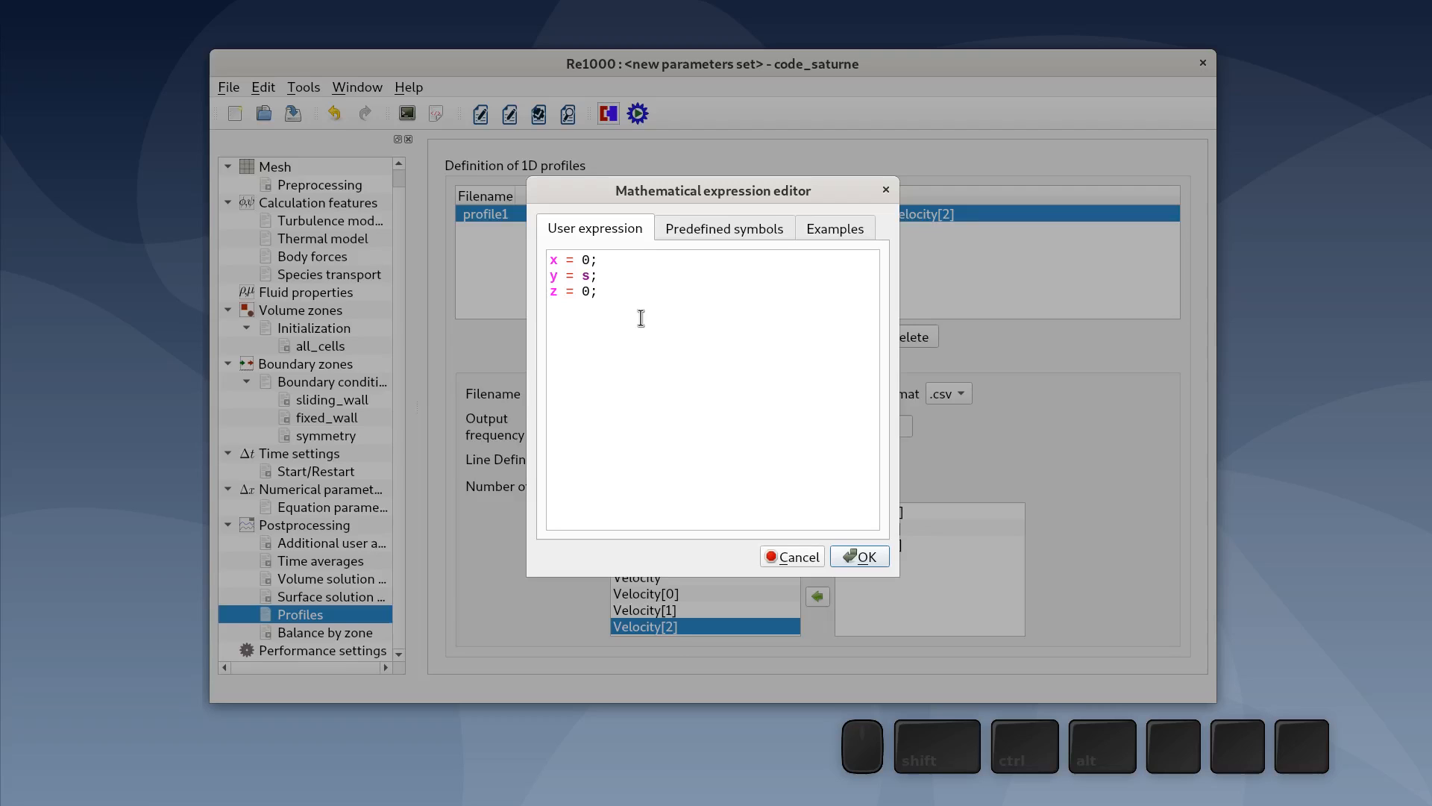
click(582, 277)
text(-25+)
key(BackSpace)
key(BackSpace)
key(BackSpace)
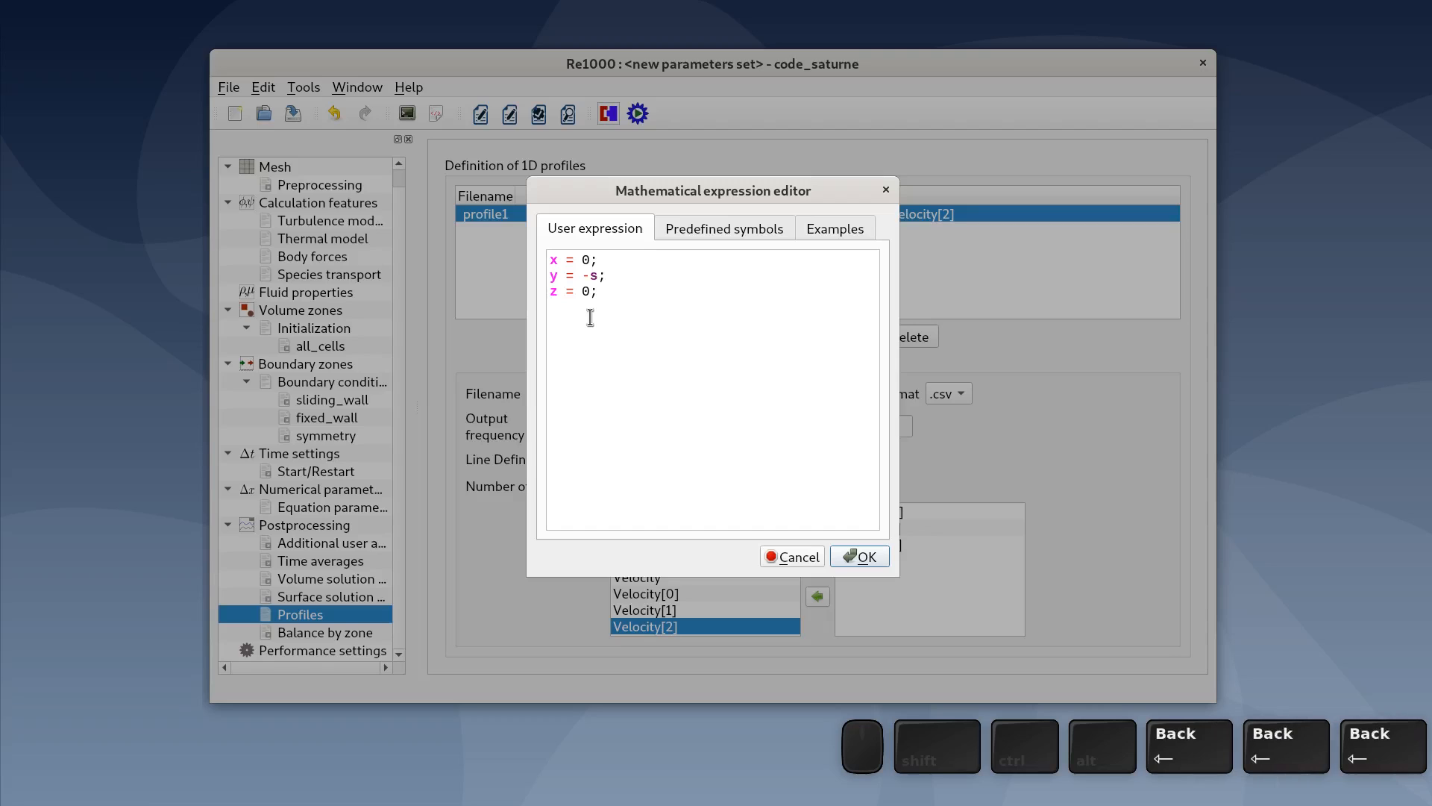
text(50+)
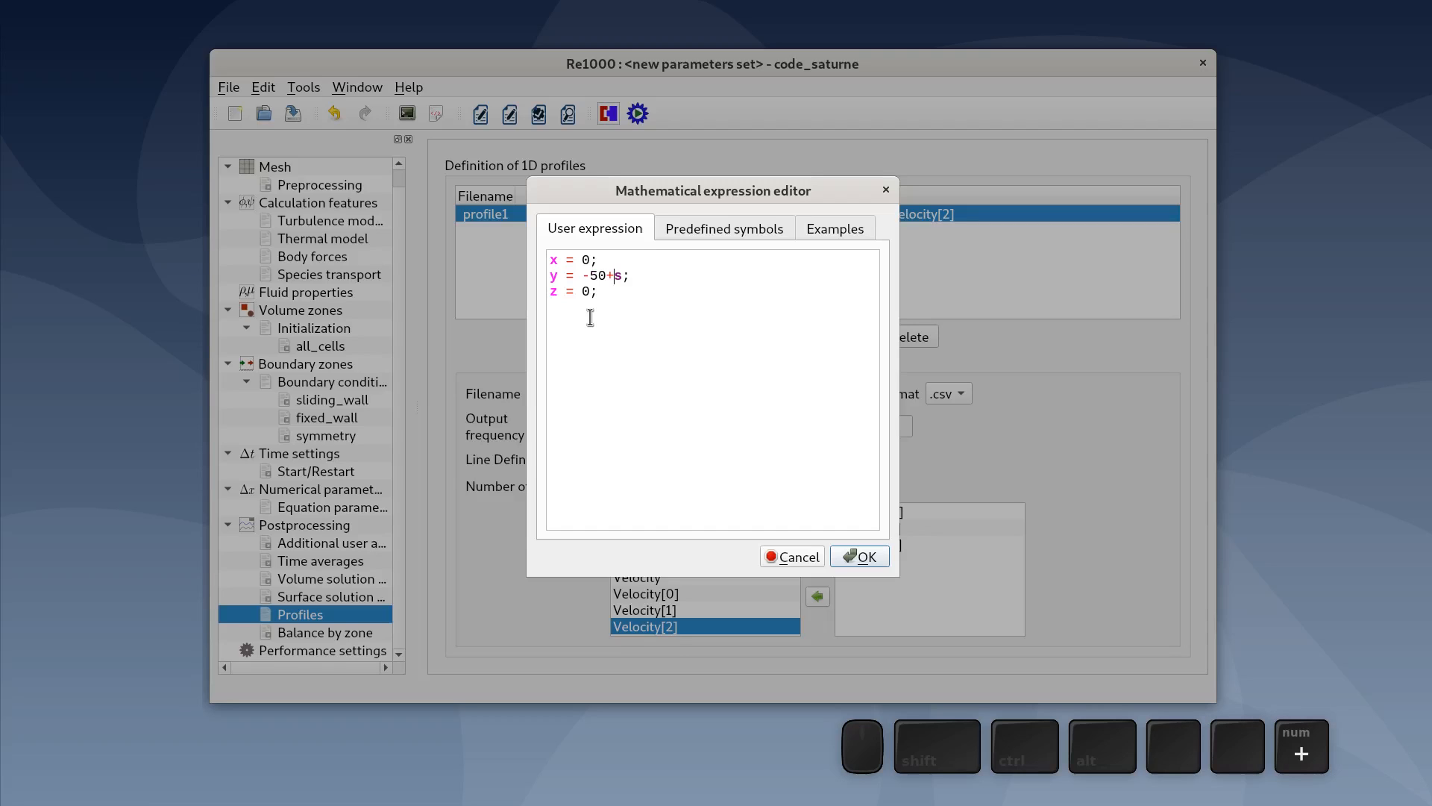
text(100*)
double_click(585, 291)
text(5)
click(712, 456)
click(864, 557)
- Add a second profile, profile2, with output at the end of the calculation
click(725, 337)
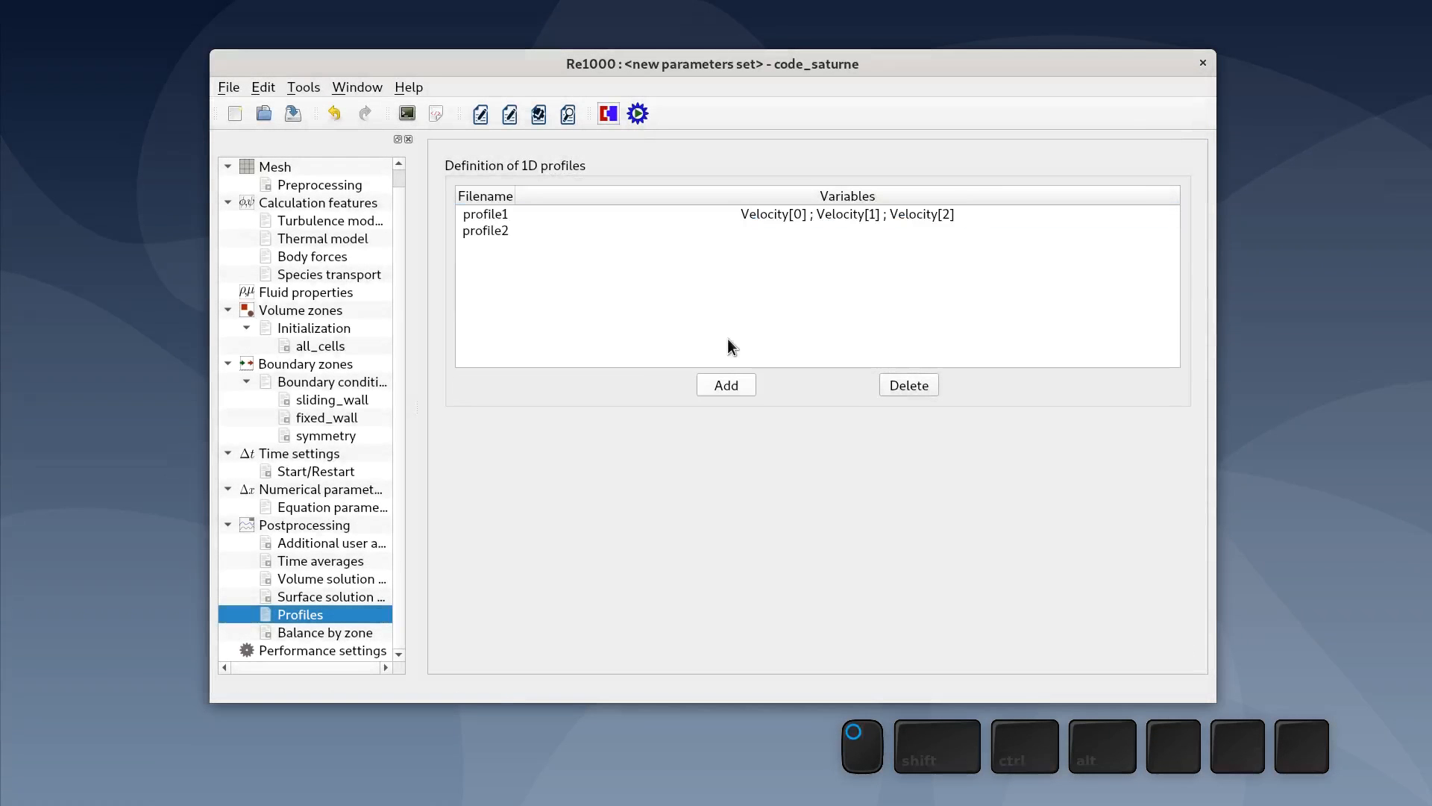
click(545, 231)
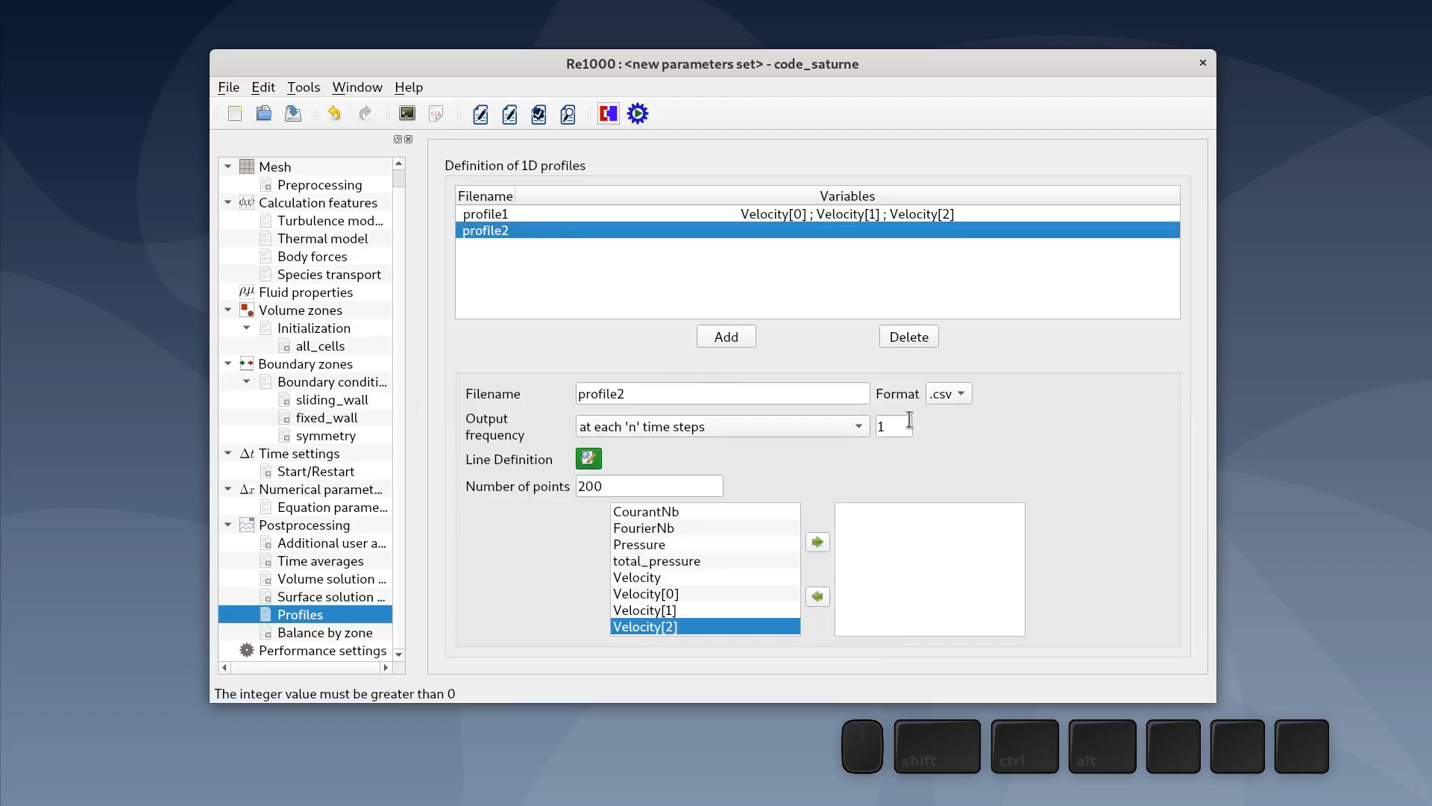
click(857, 425)
click(809, 409)
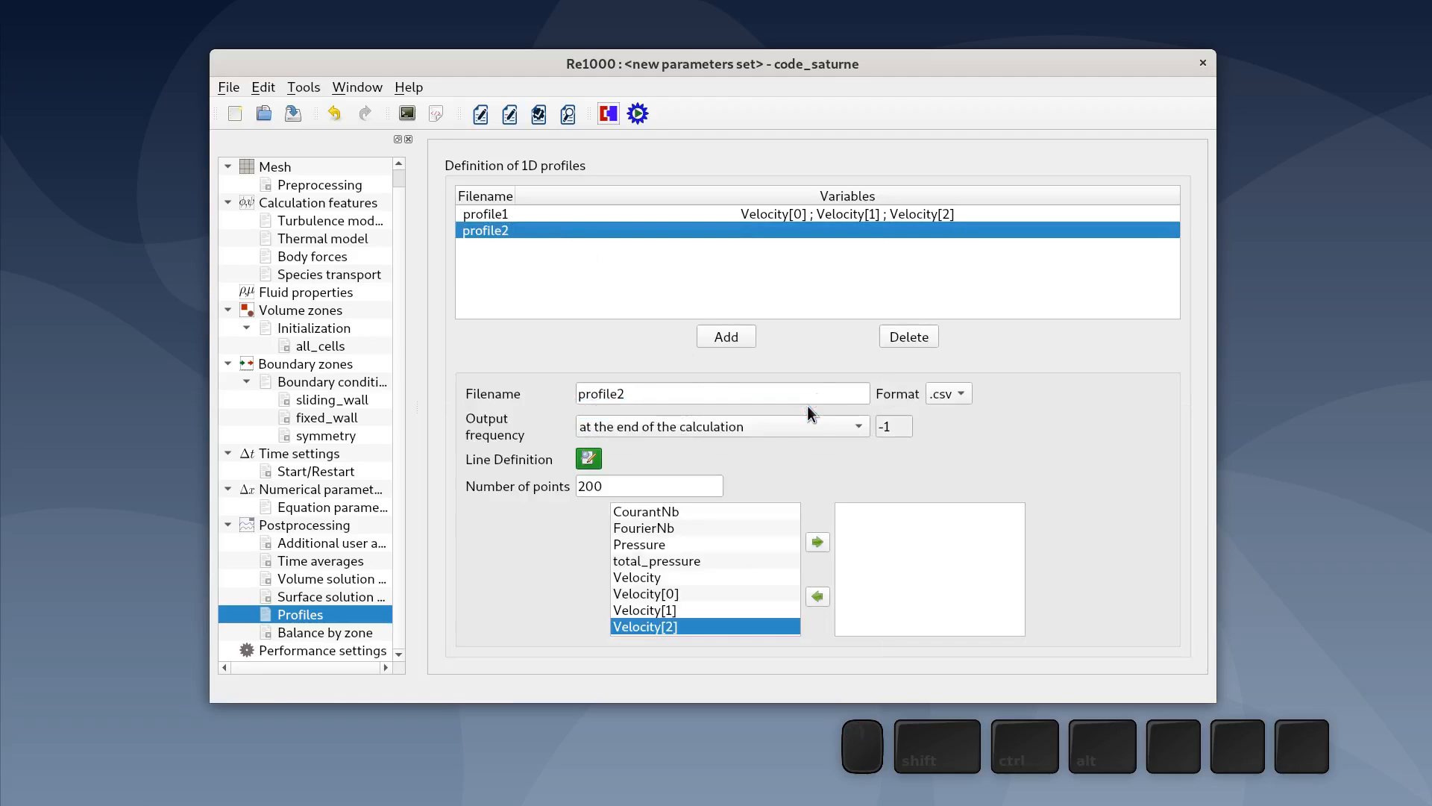
- Set profile2's number of points to 50 and add Velocity[0], Velocity[1] and Velocity[2] as its variables
drag(712, 485, 529, 485)
text(50)
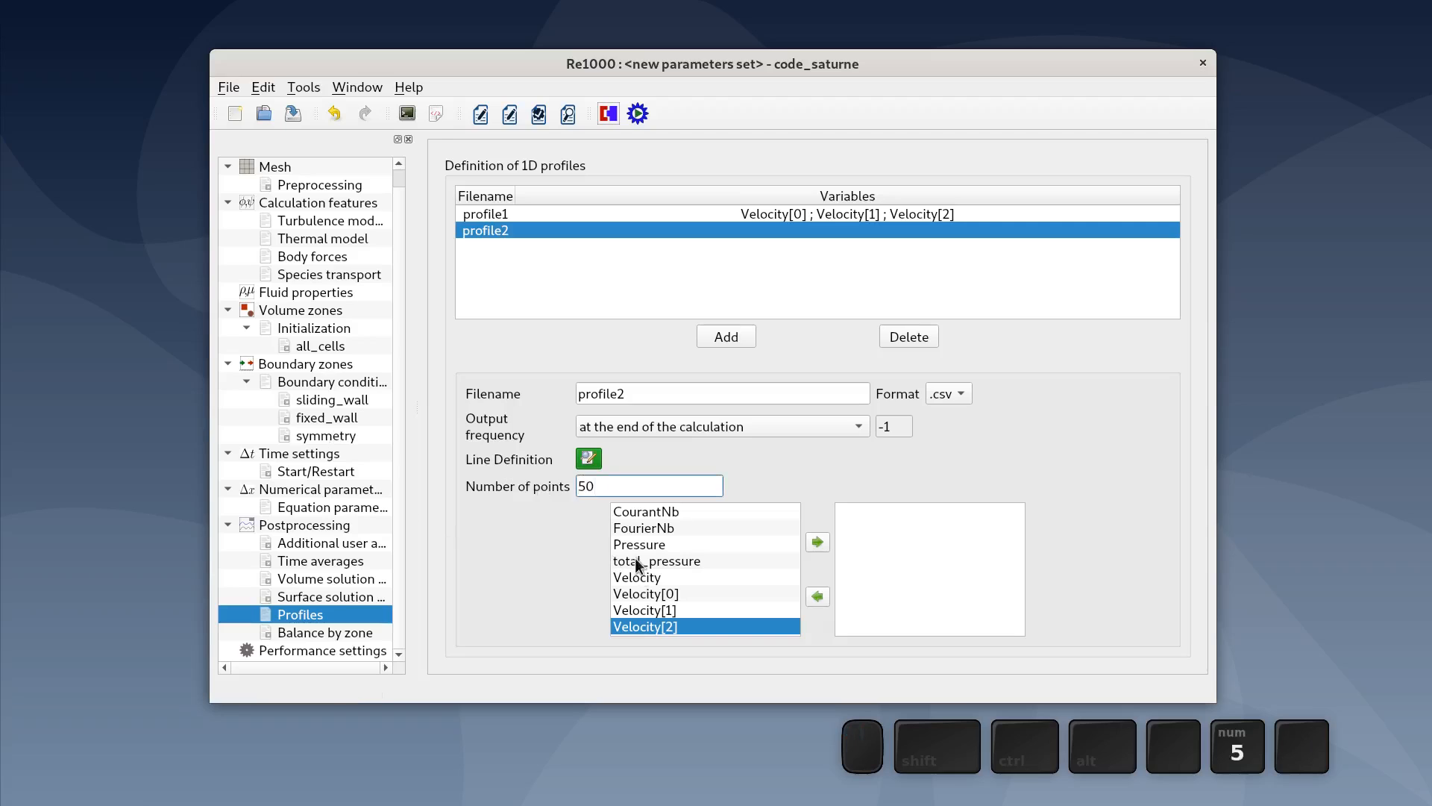
click(704, 594)
click(817, 542)
click(749, 610)
click(818, 542)
click(738, 627)
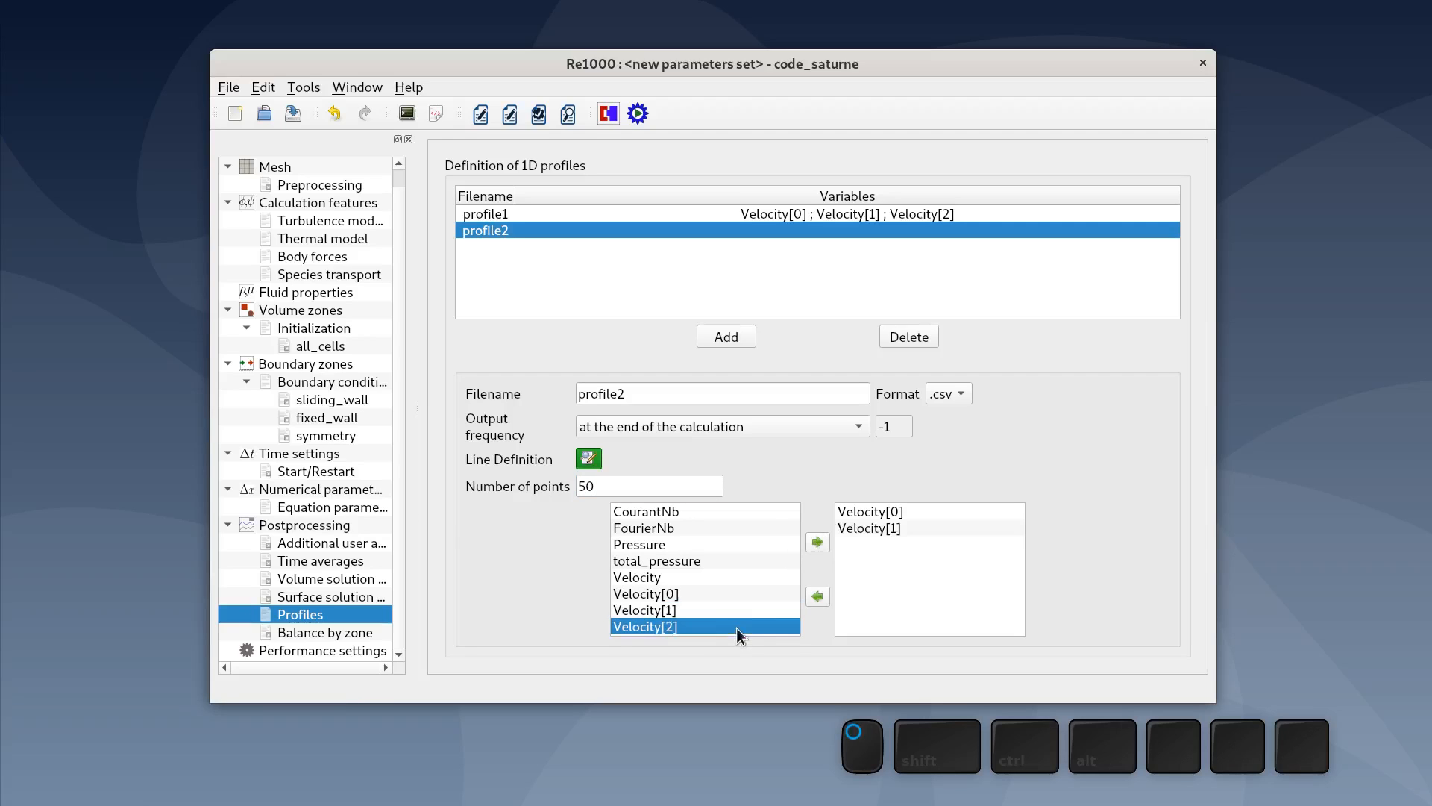
click(817, 542)
- Define profile2's line as x = -50+100*s, y = 0, z = 5
click(591, 460)
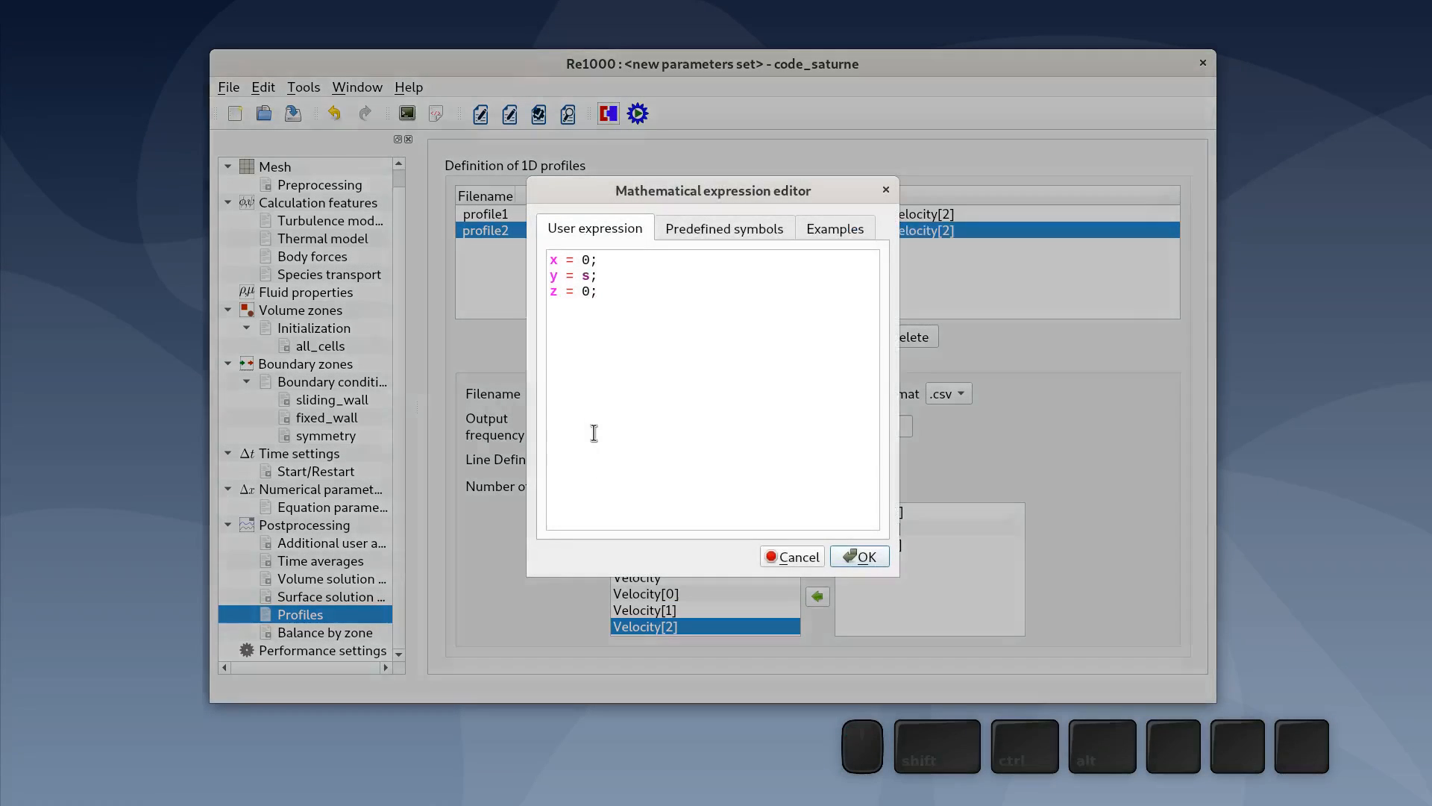
double_click(586, 276)
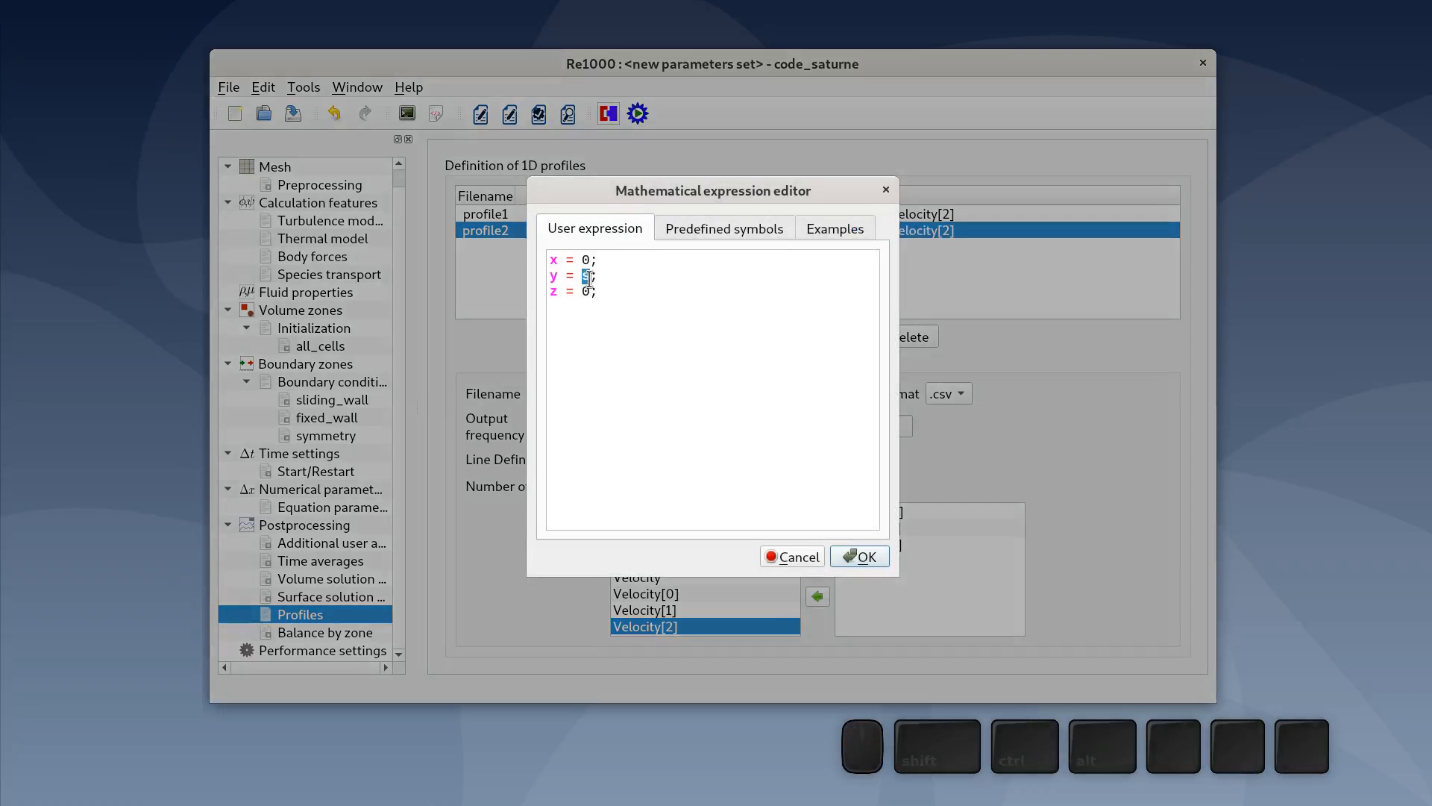
text(0)
click(586, 292)
double_click(587, 293)
text(5)
double_click(585, 260)
text(-50+100*s)
click(865, 560)
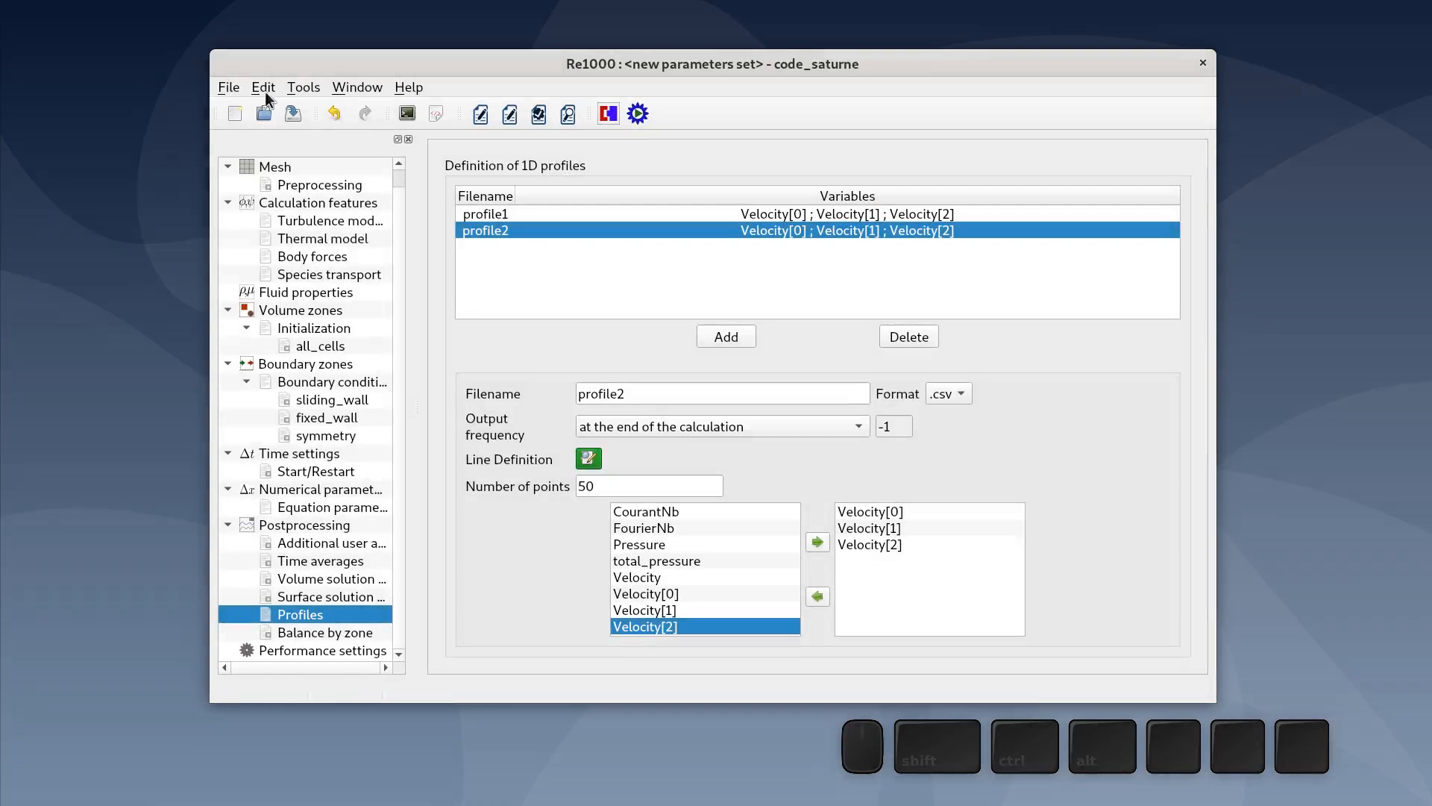
- Save the case parameters as setup.xml
click(294, 113)
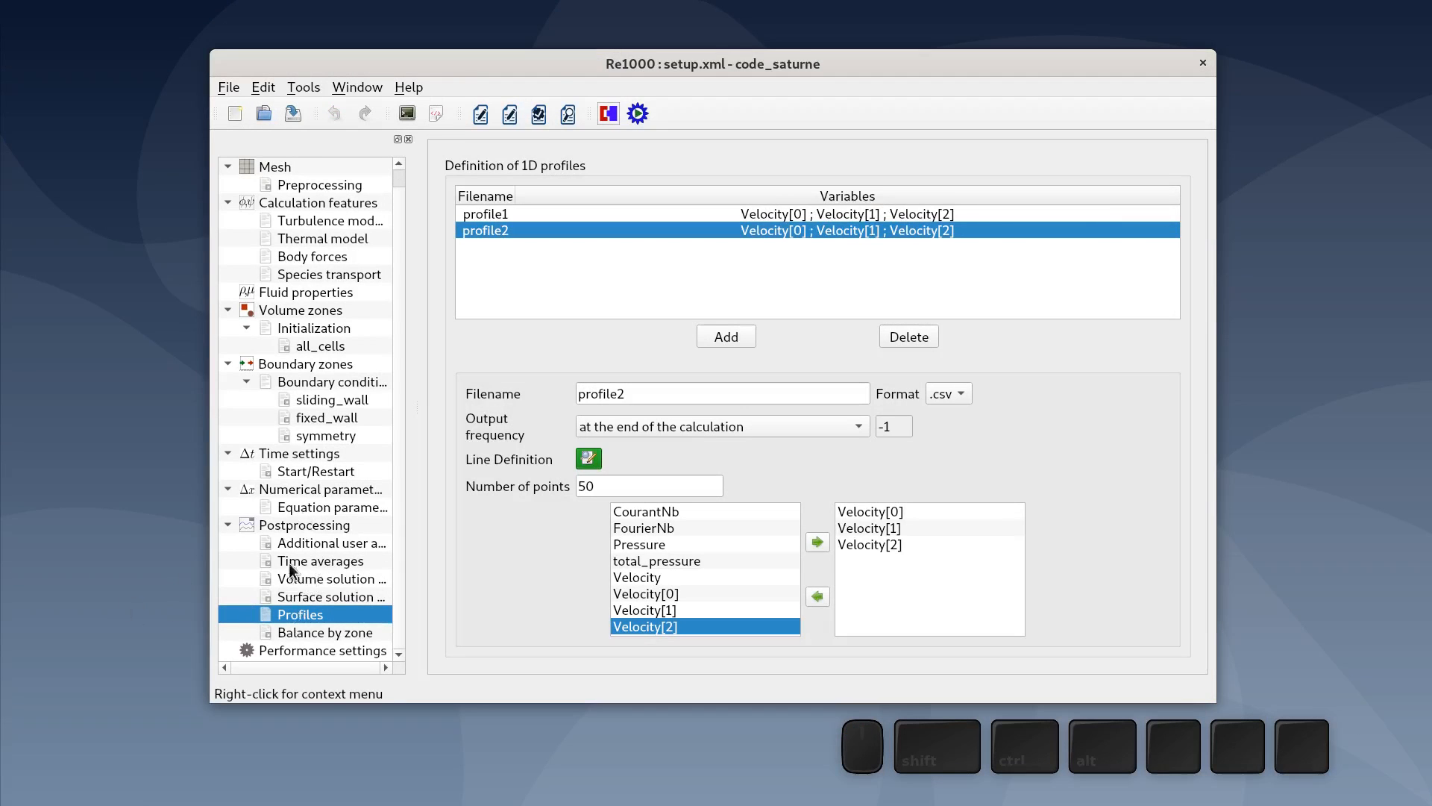
click(321, 545)
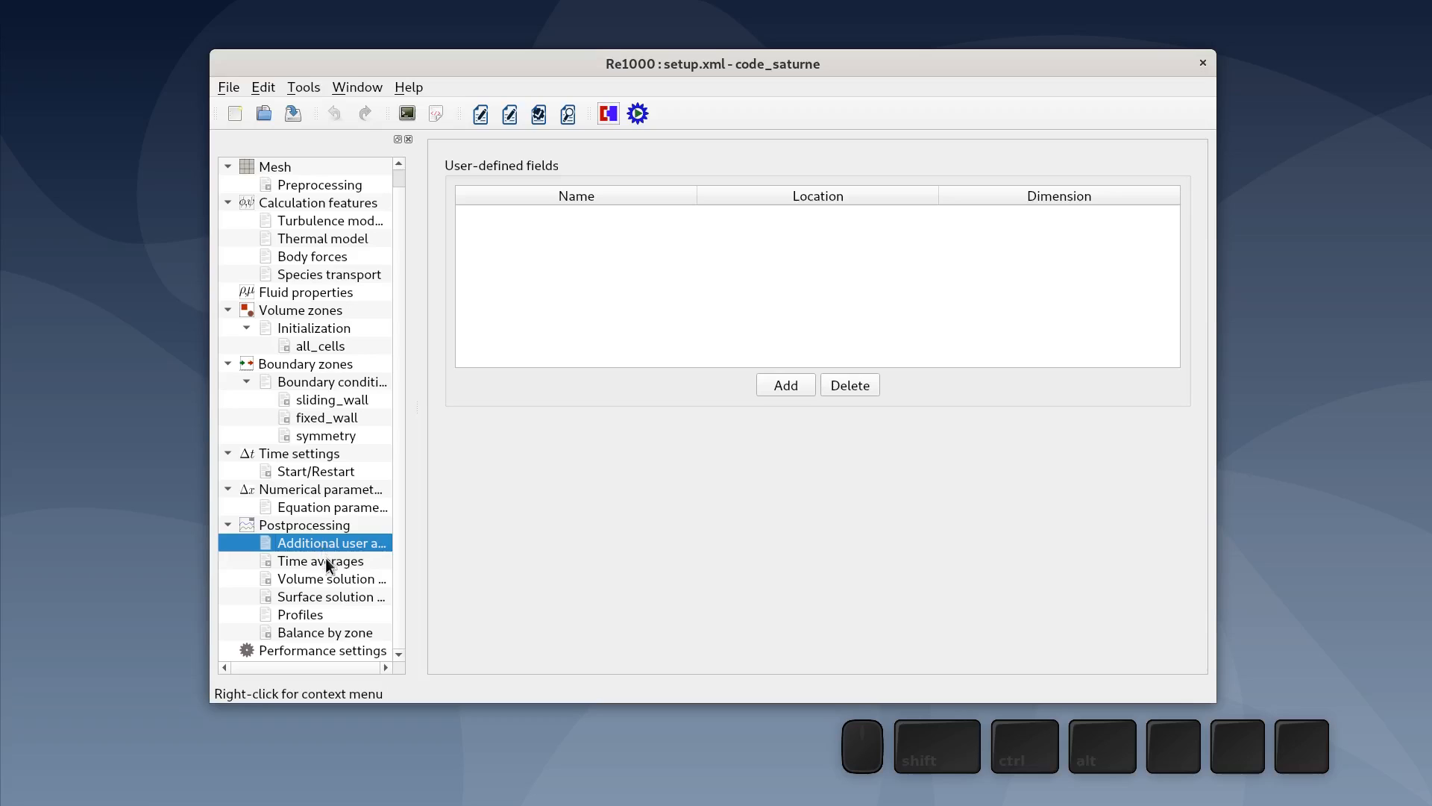
- Review the Time averages, Volume solution control and Surface solution control postprocessing pages
click(326, 563)
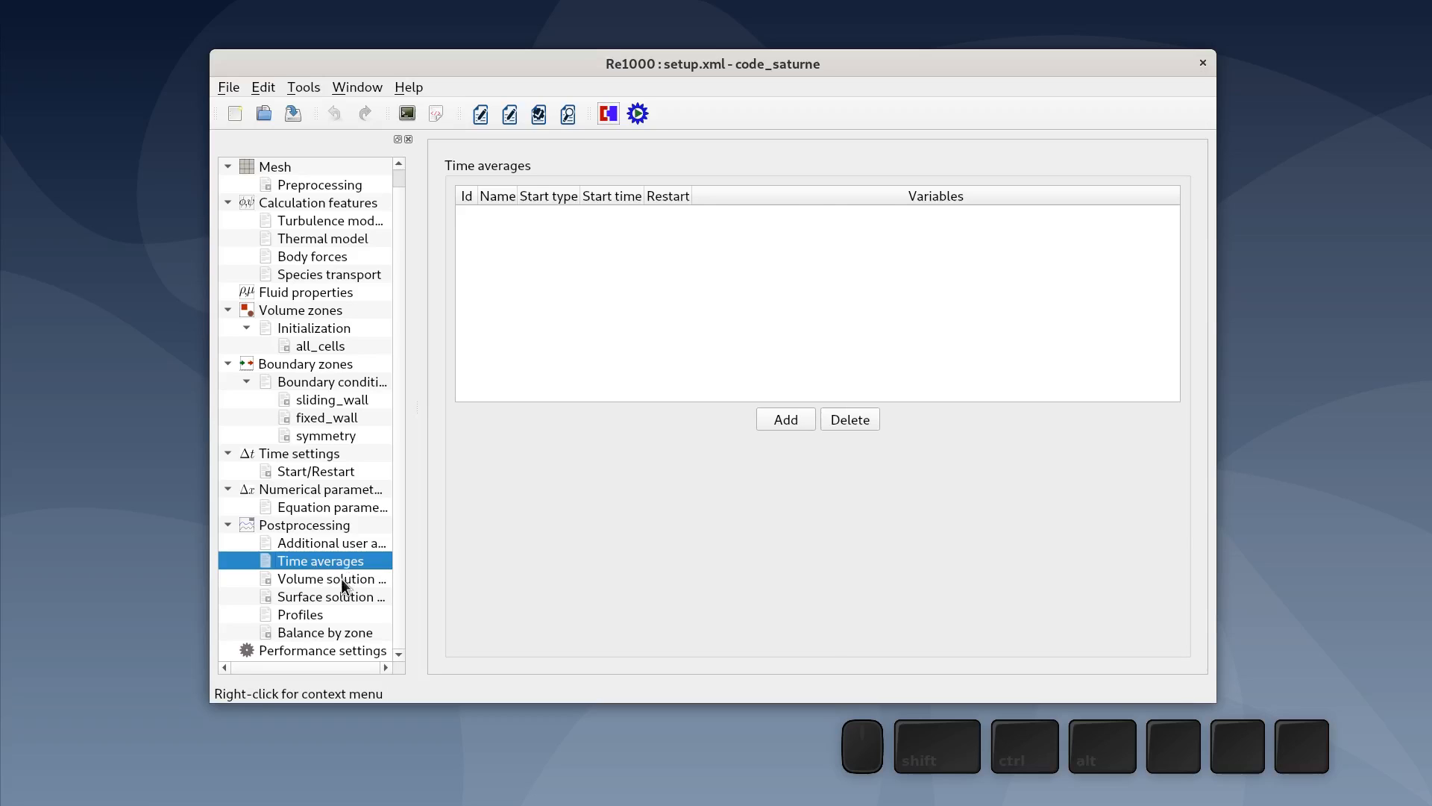
click(340, 579)
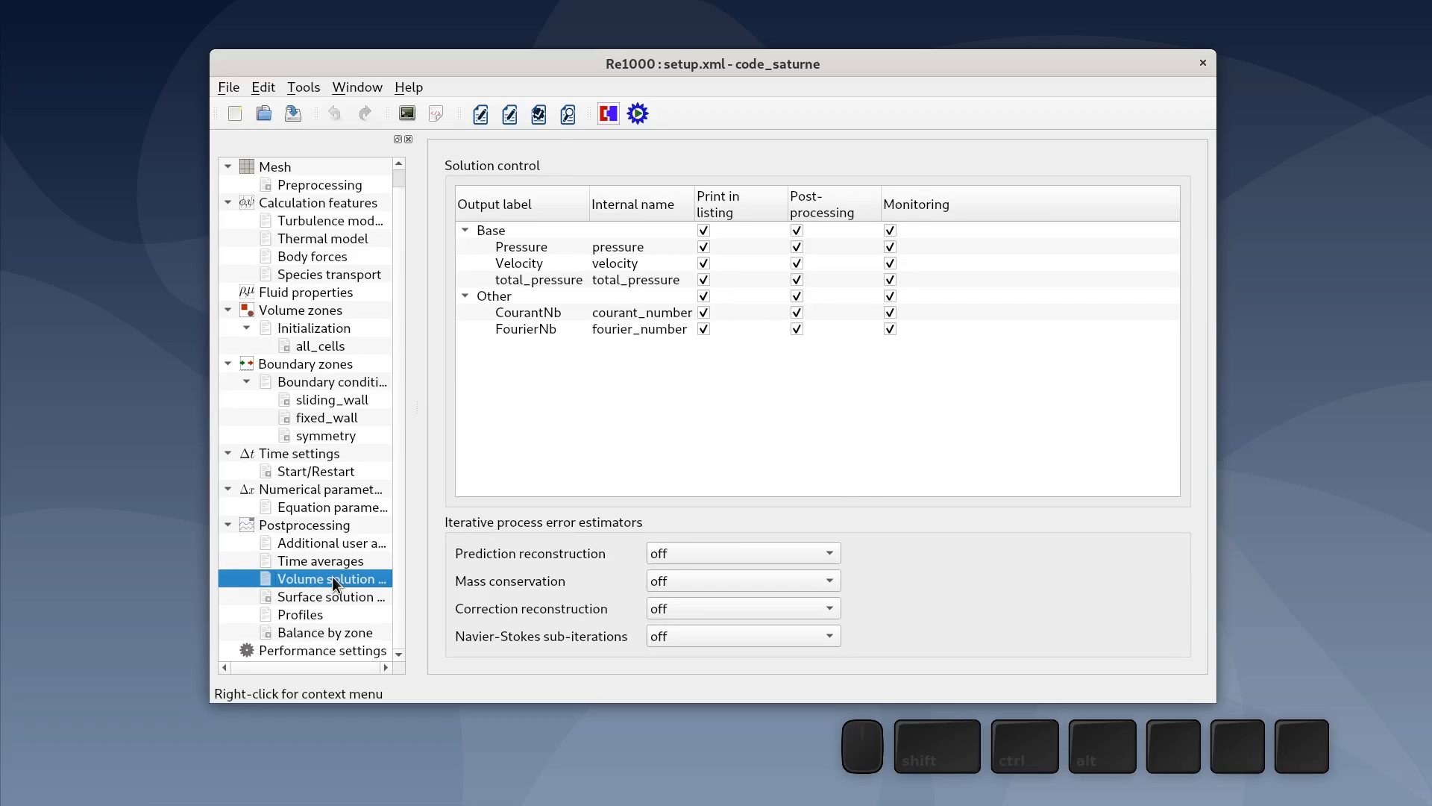
click(320, 597)
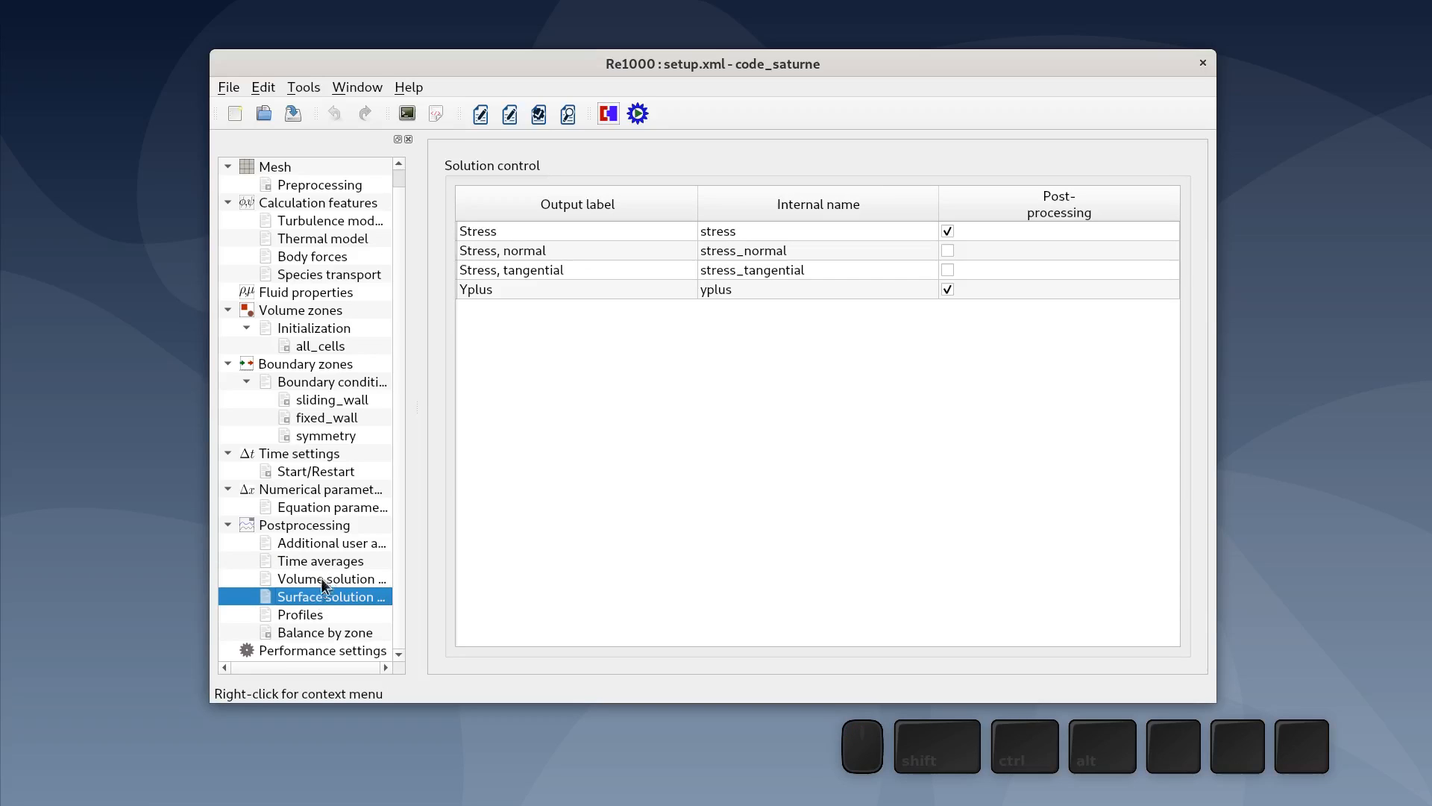
- Save the case and launch the calculation from the Run computation dialog
click(293, 113)
mouse_move(642, 452)
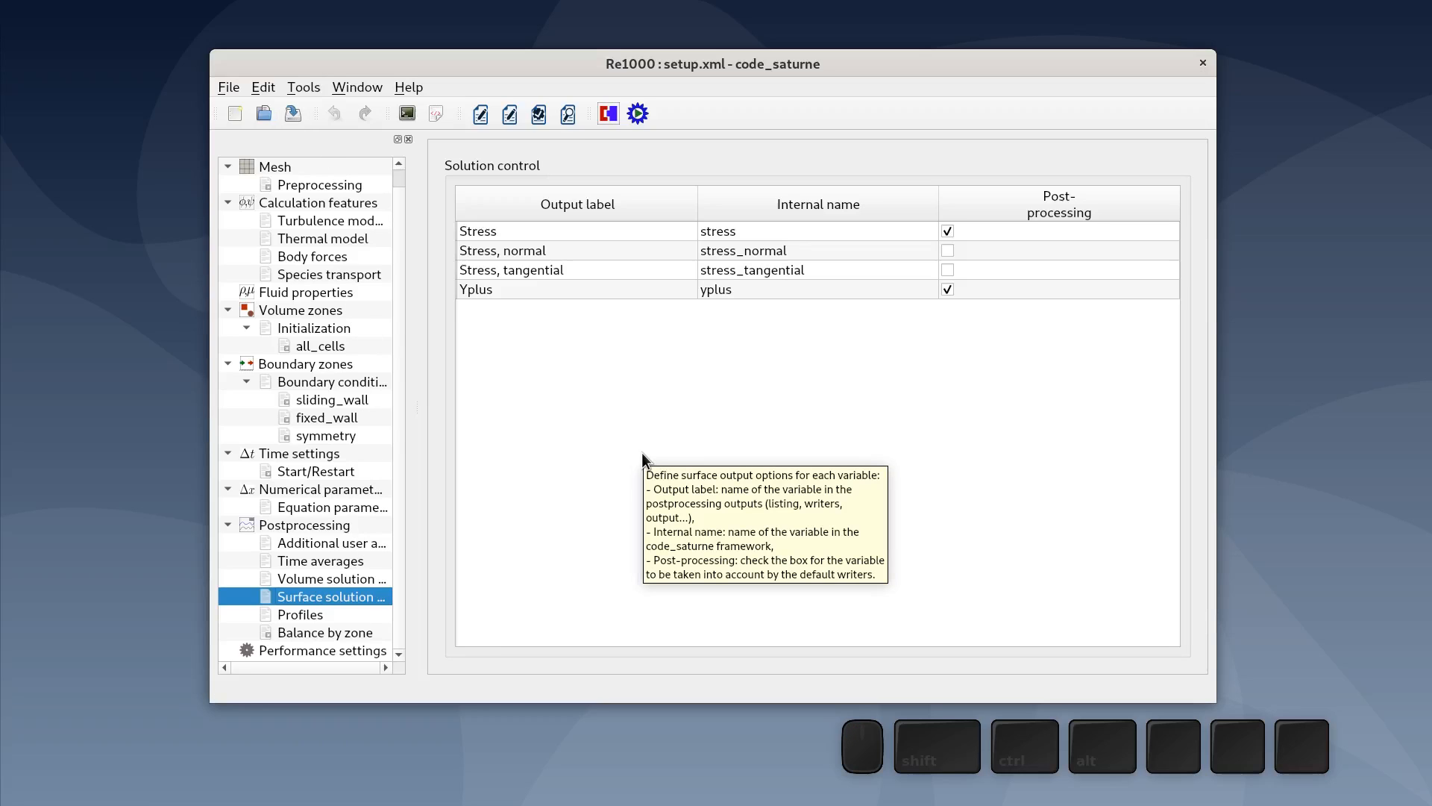
click(638, 113)
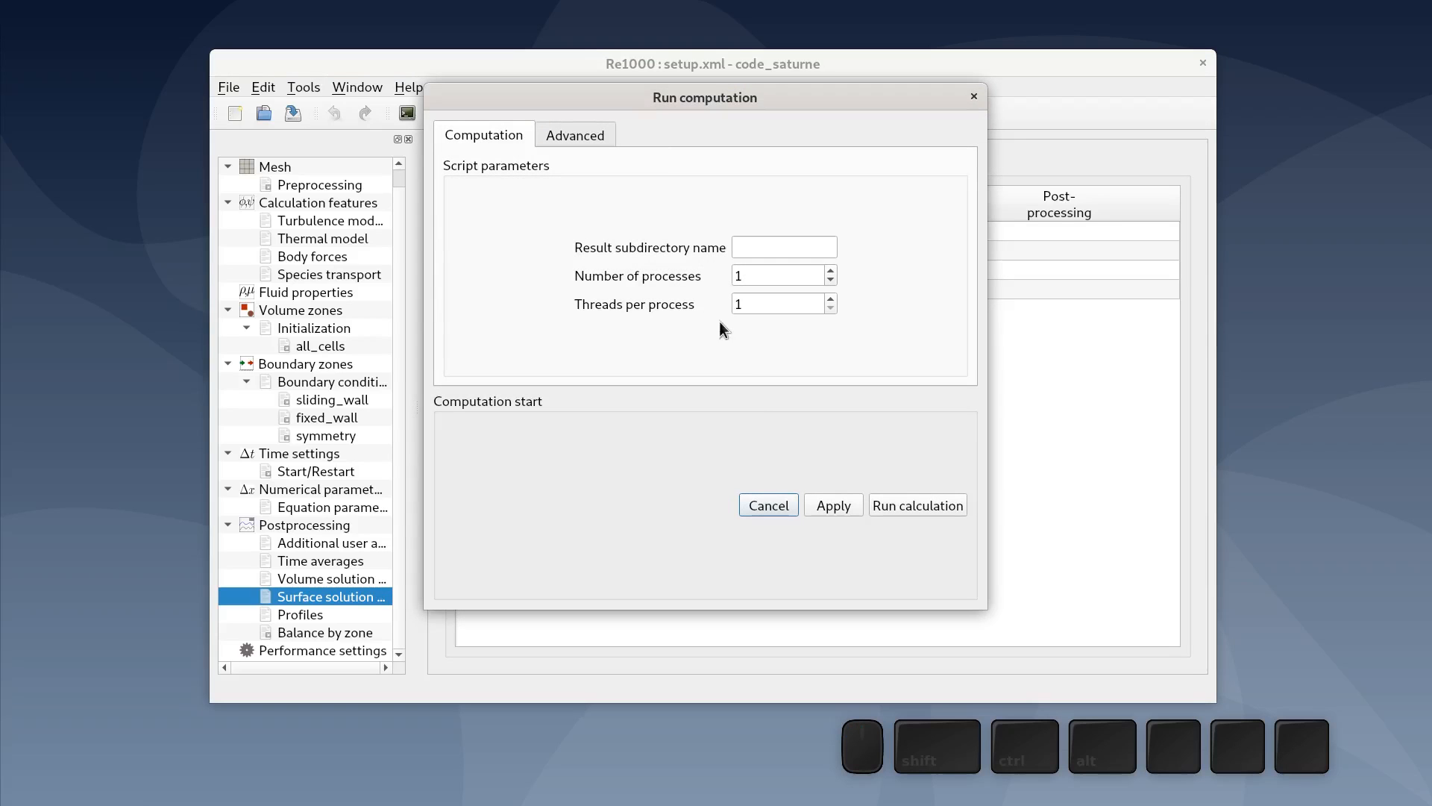
click(919, 504)
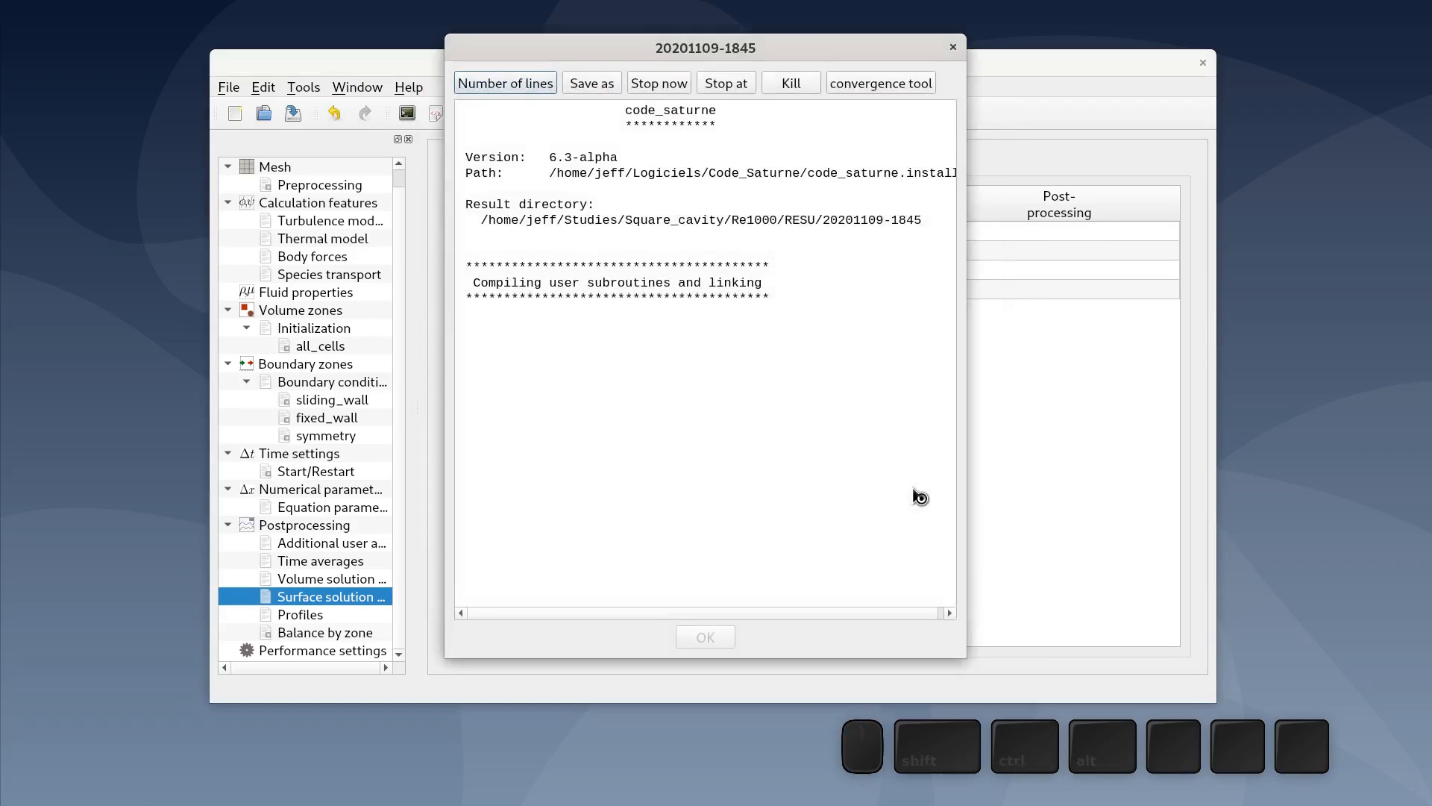
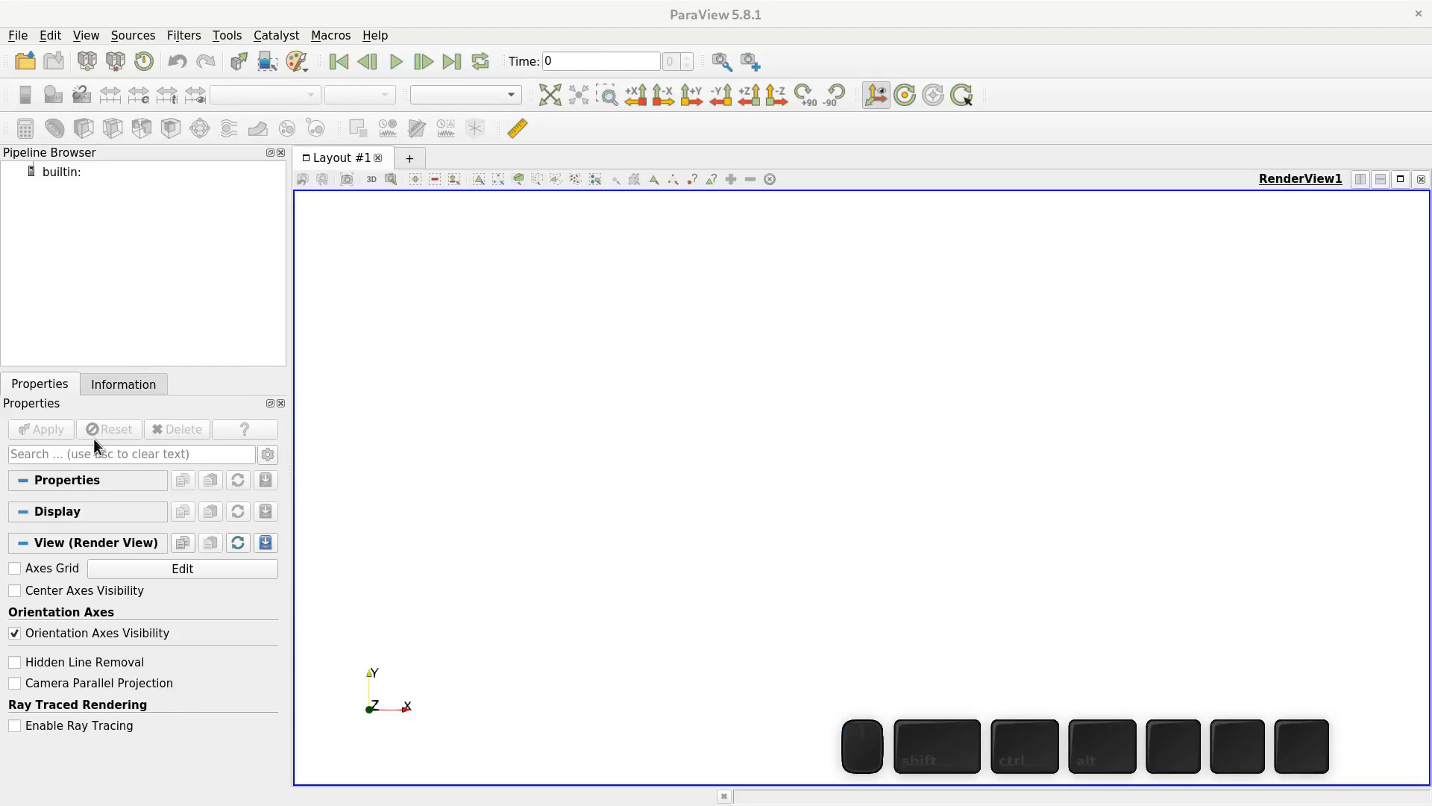
- Open probes_Velocity[X].csv from the run's monitoring folder and apply it
click(28, 59)
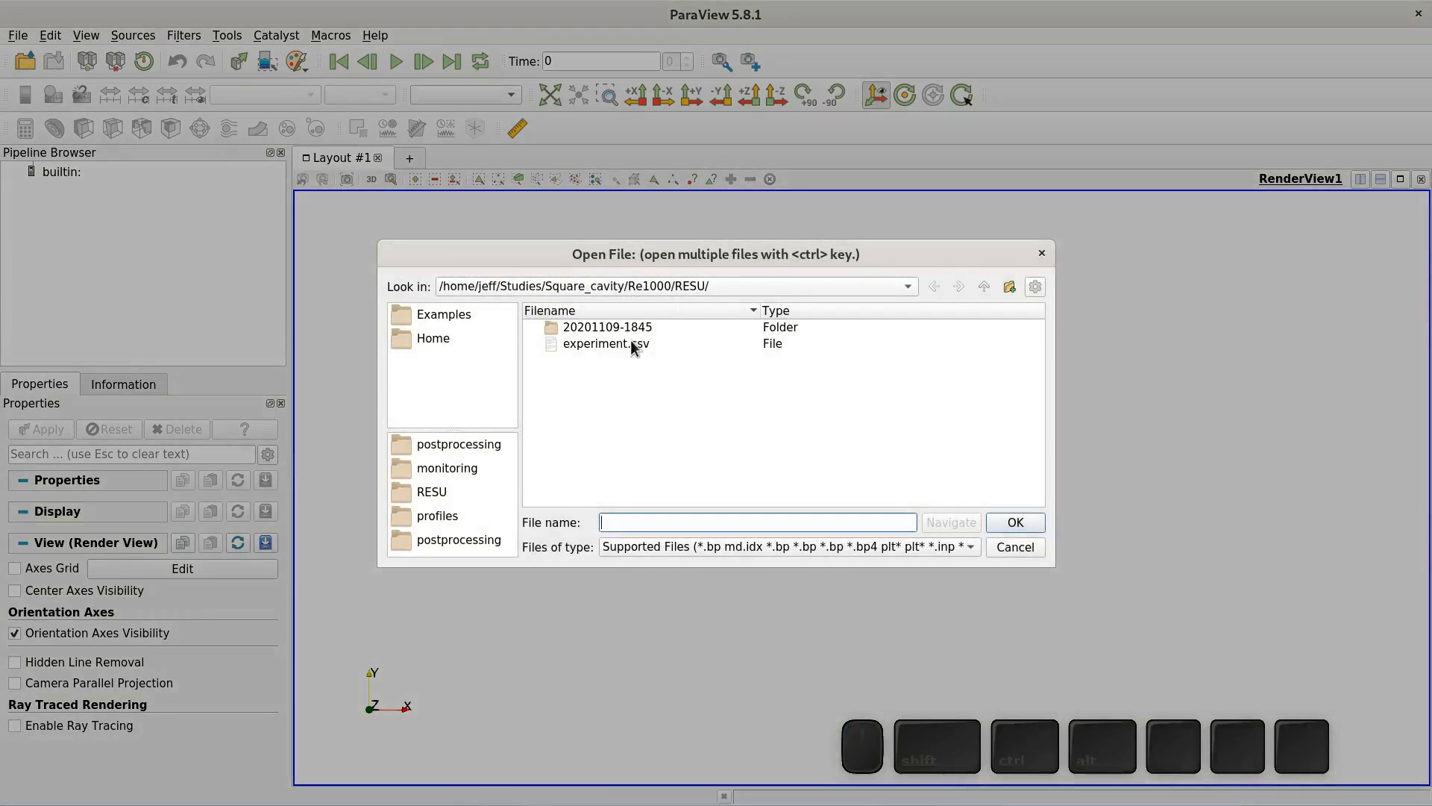
double_click(634, 327)
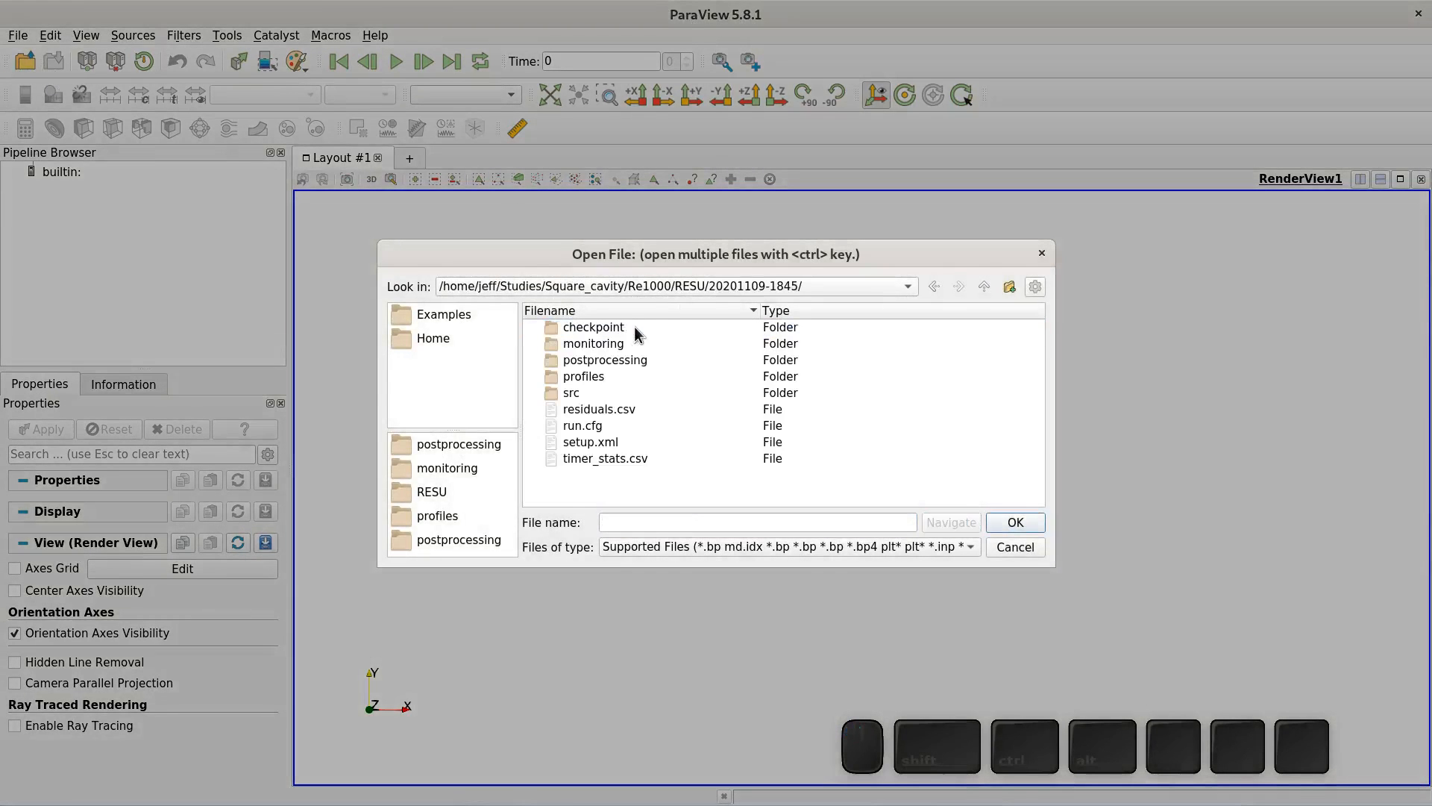
double_click(599, 344)
double_click(595, 376)
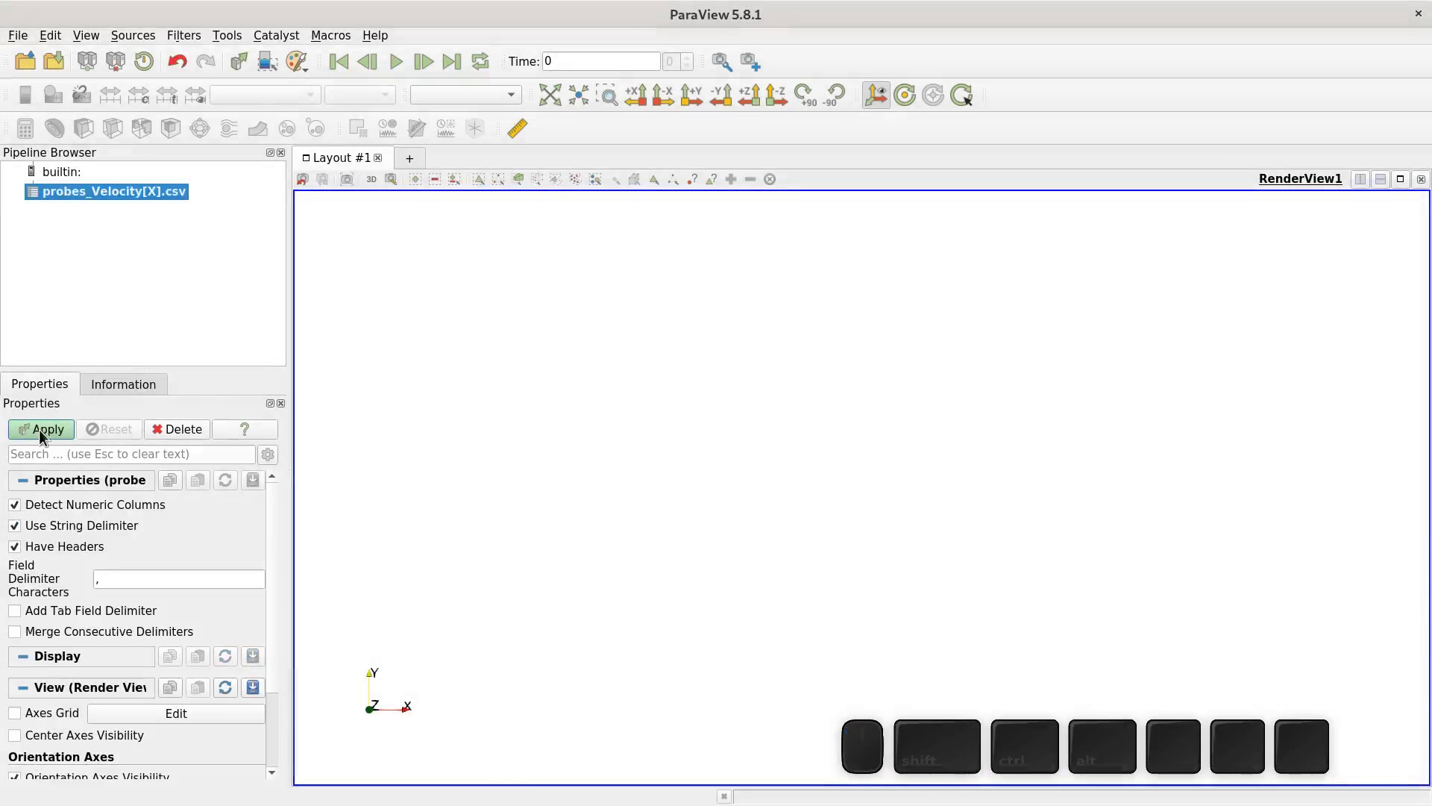
click(38, 428)
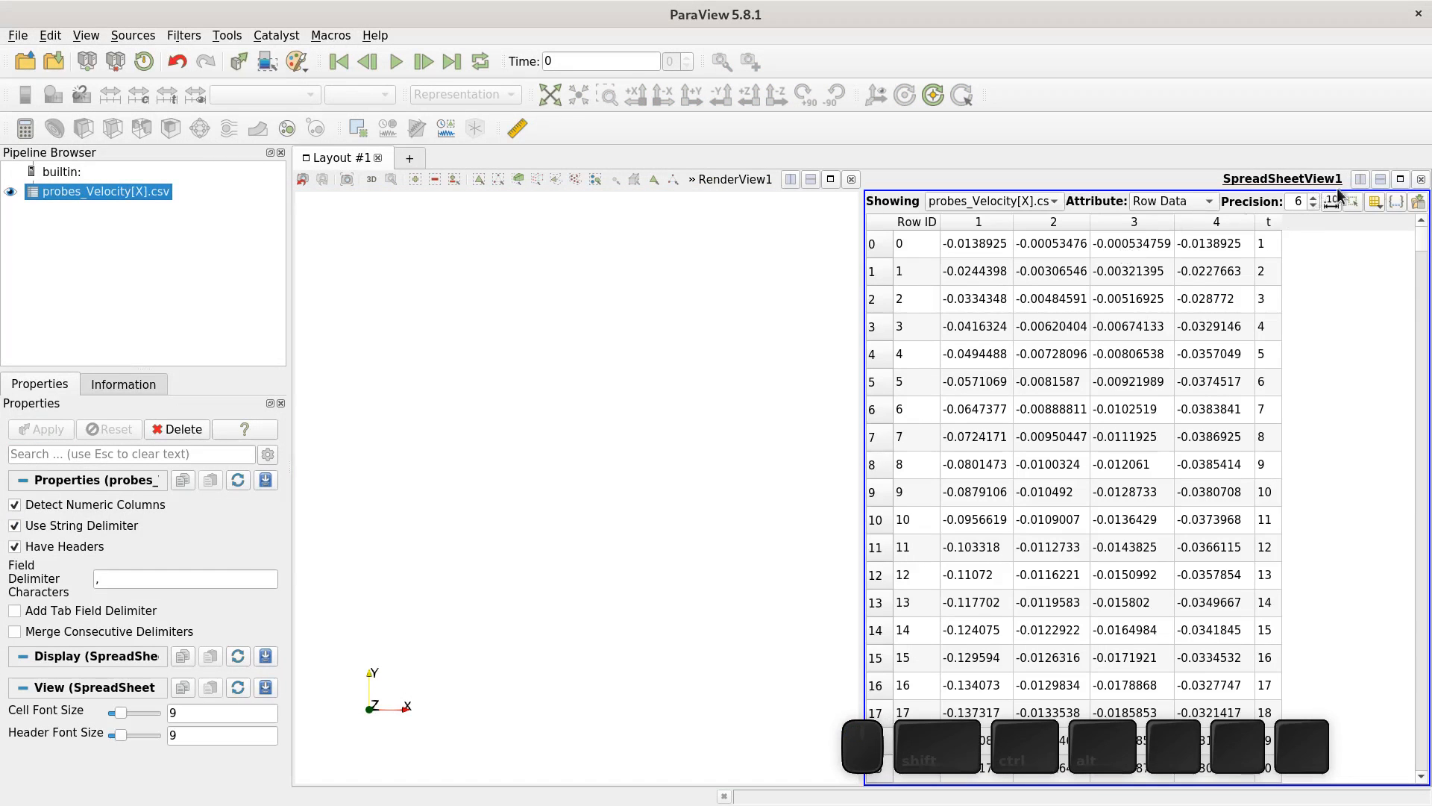
- Close the spreadsheet view and show probes_Velocity[X].csv in a line chart view on a new layout
click(1421, 179)
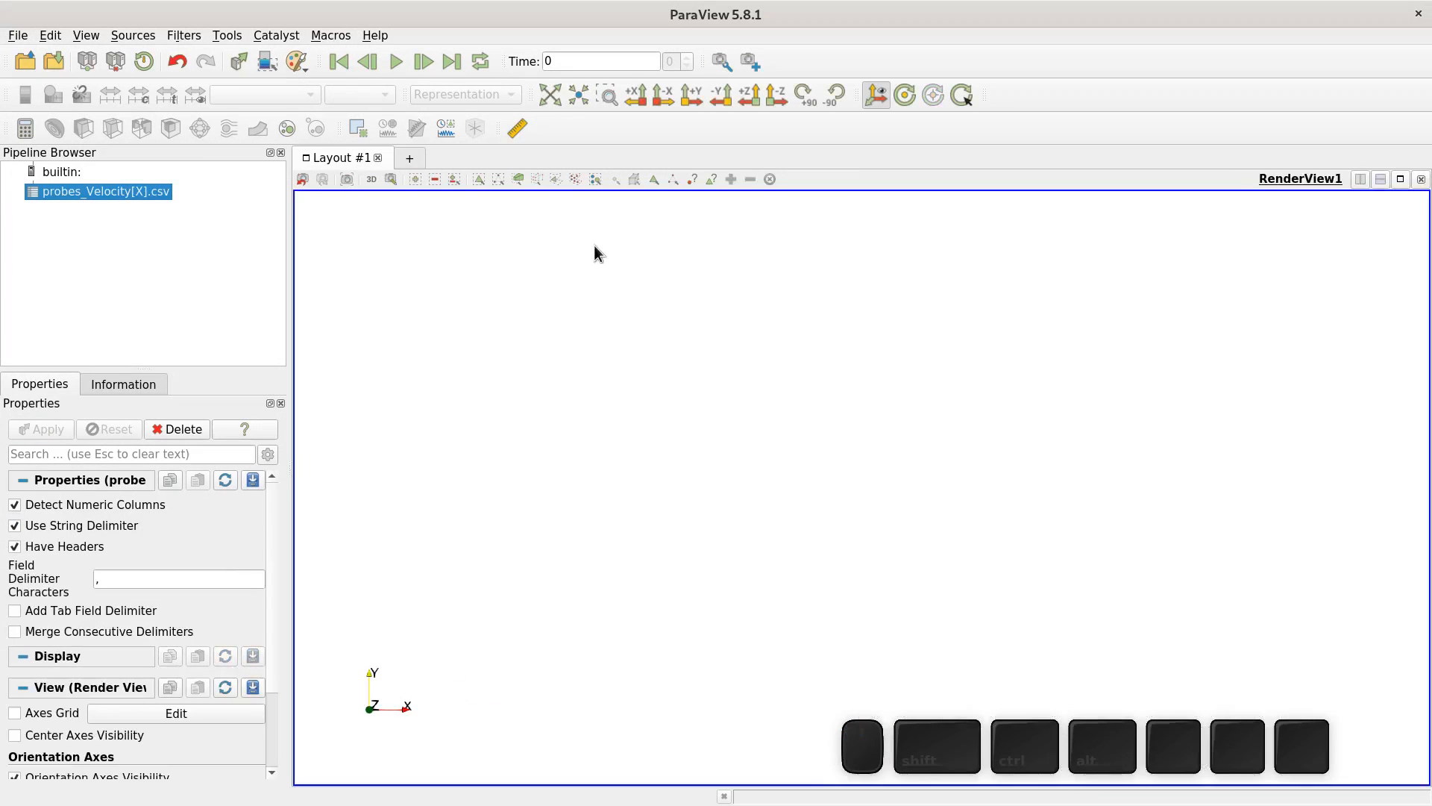
click(408, 158)
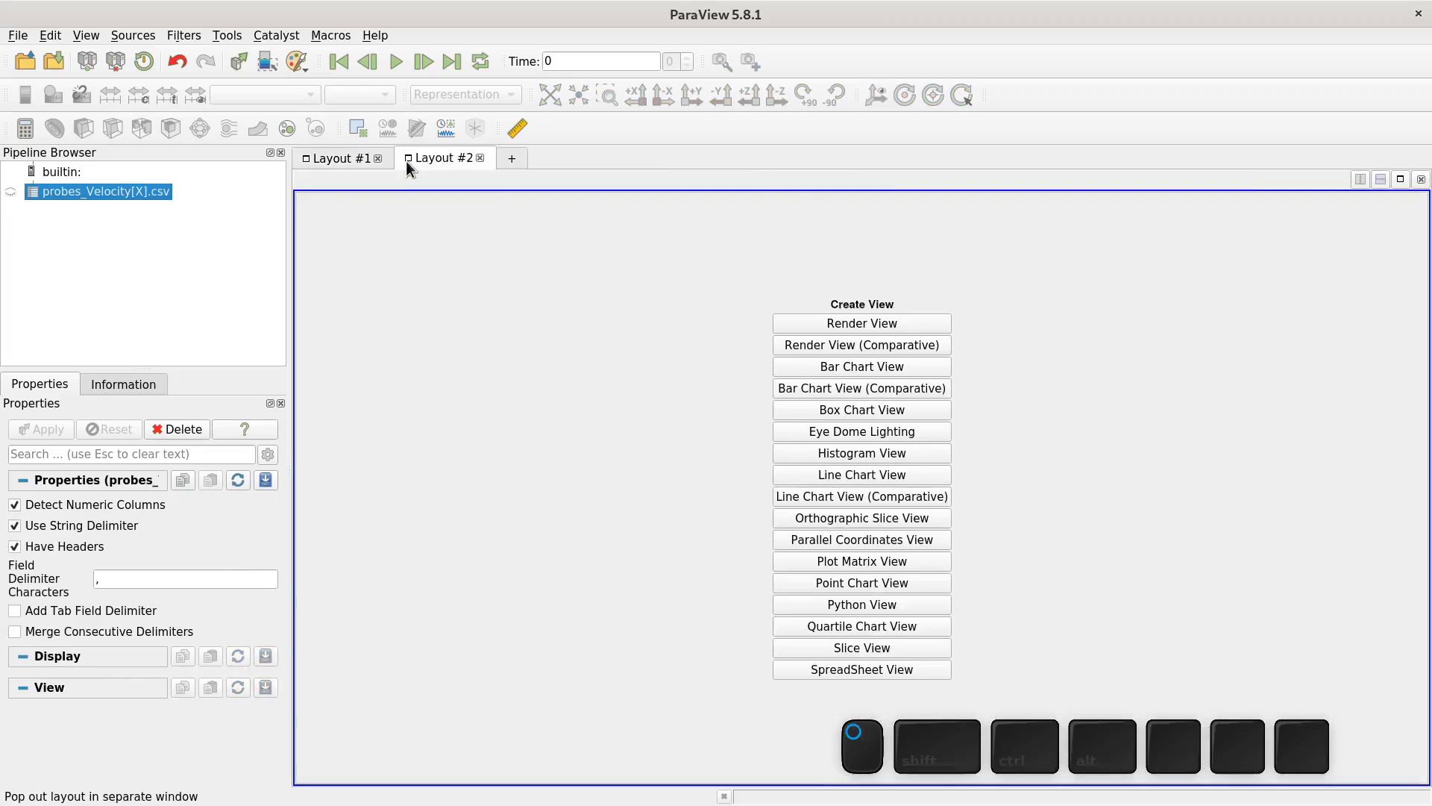
click(813, 471)
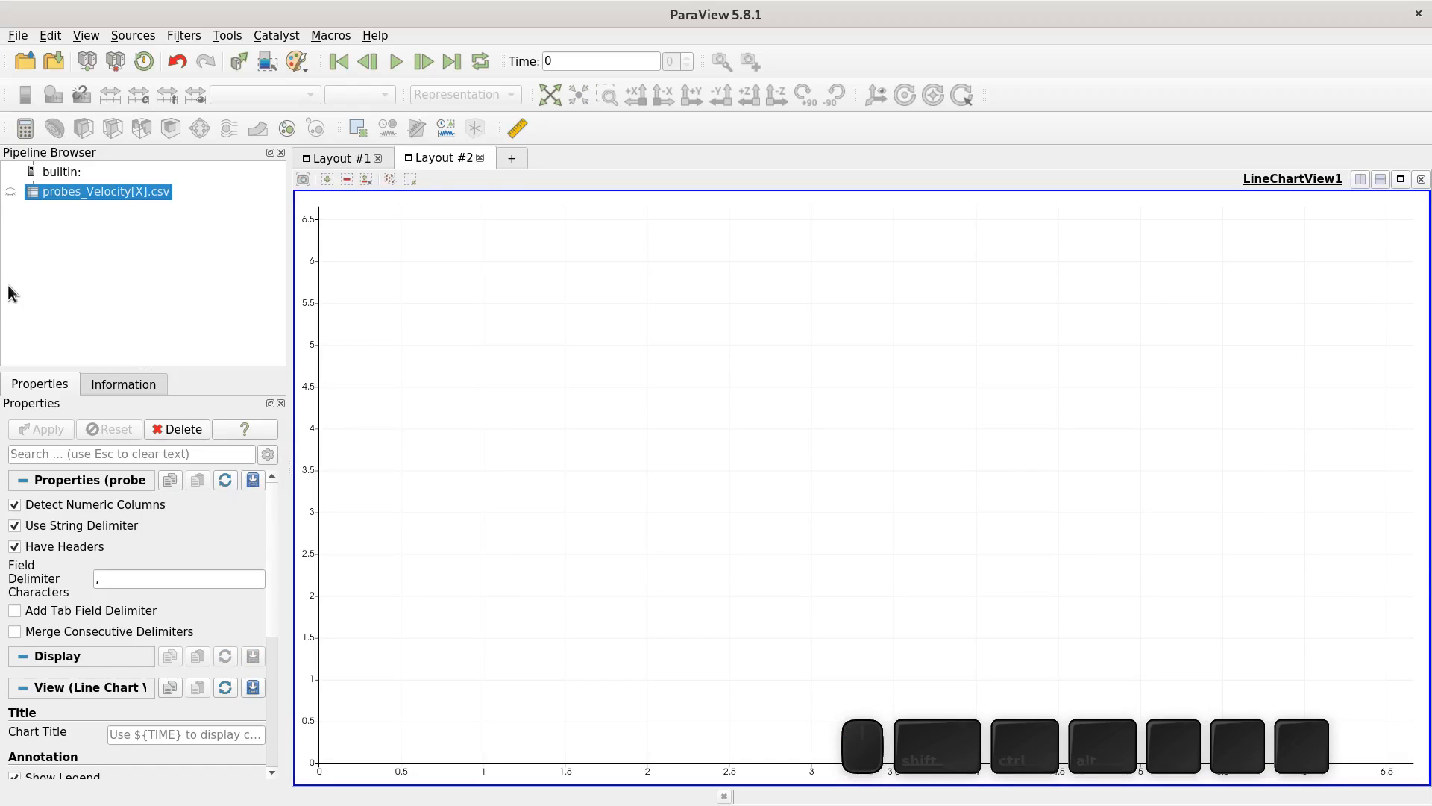
click(11, 192)
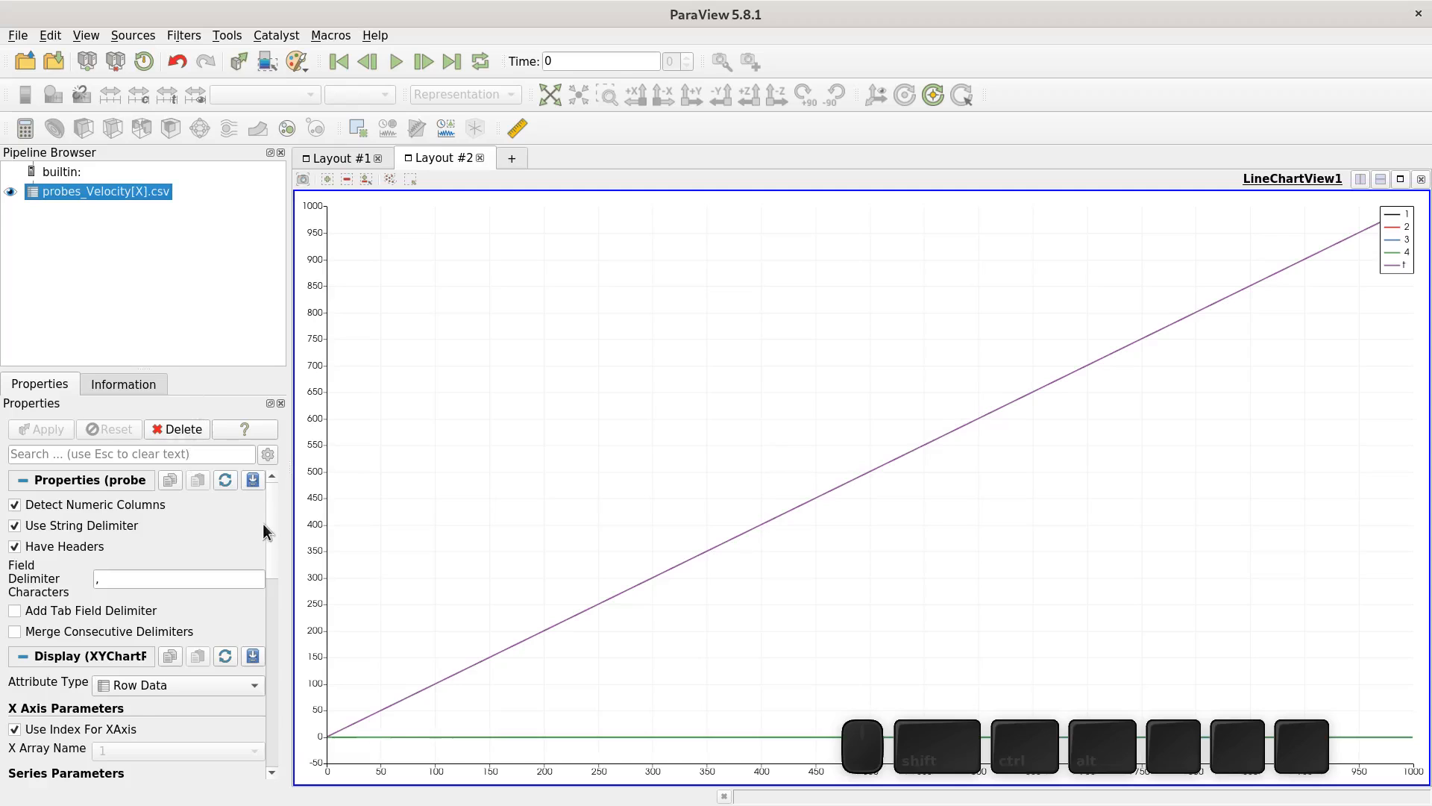
- Plot the X-velocity probes against t instead of the row index and hide the t series
scroll(276, 552, down, 5)
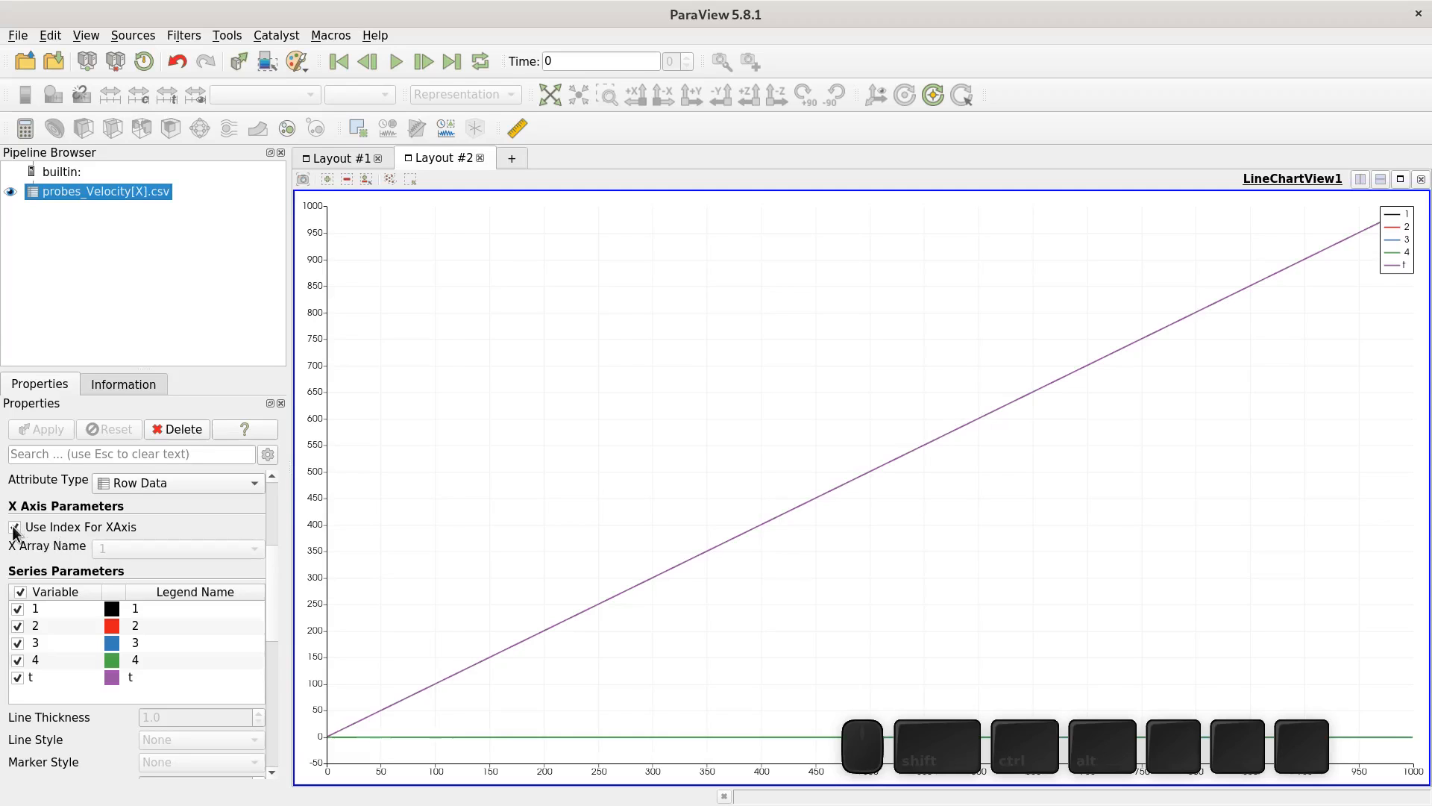
click(15, 528)
click(123, 549)
click(115, 626)
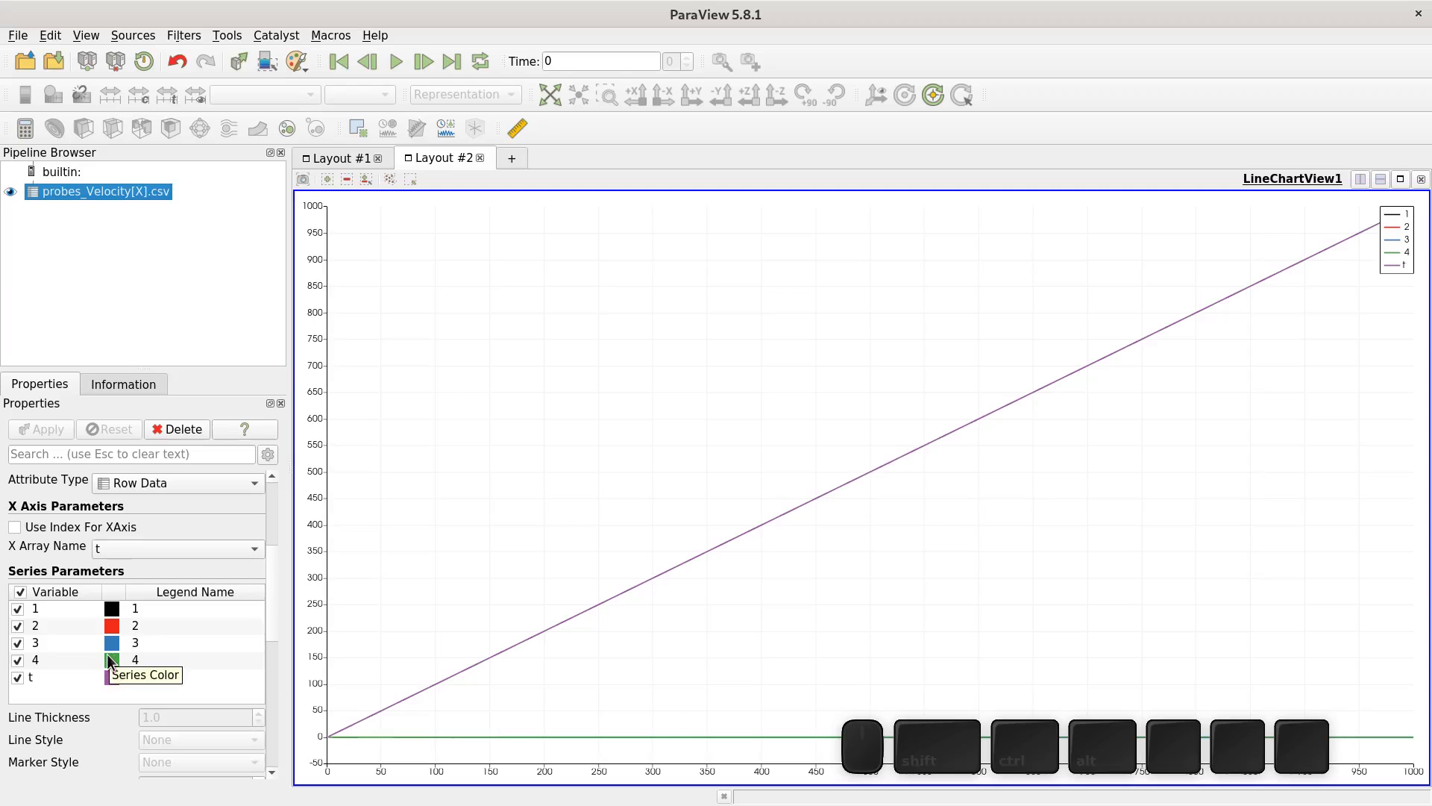
click(16, 678)
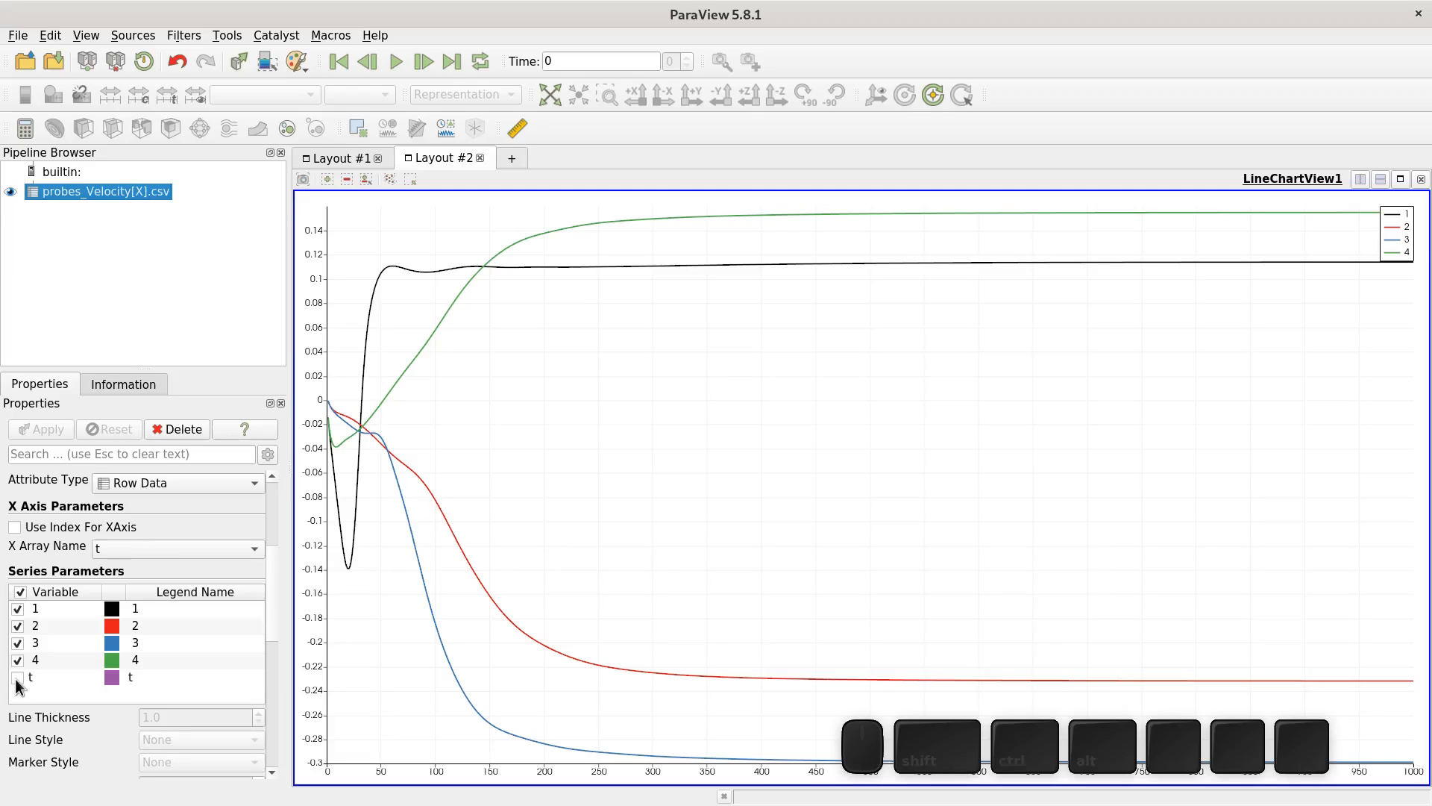
- Open probes_Velocity[Y].csv from the monitoring folder and show it in the line chart
click(128, 342)
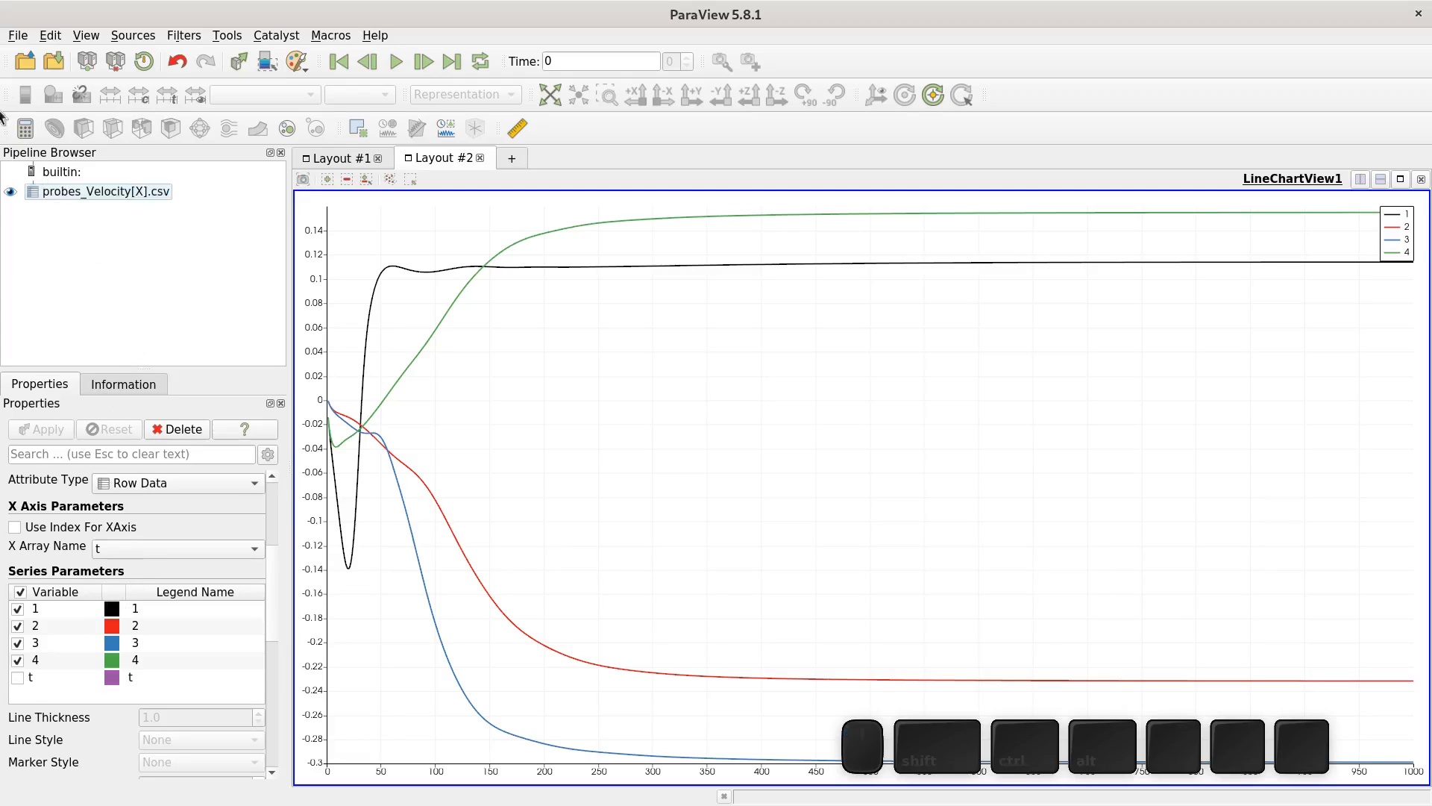
click(24, 60)
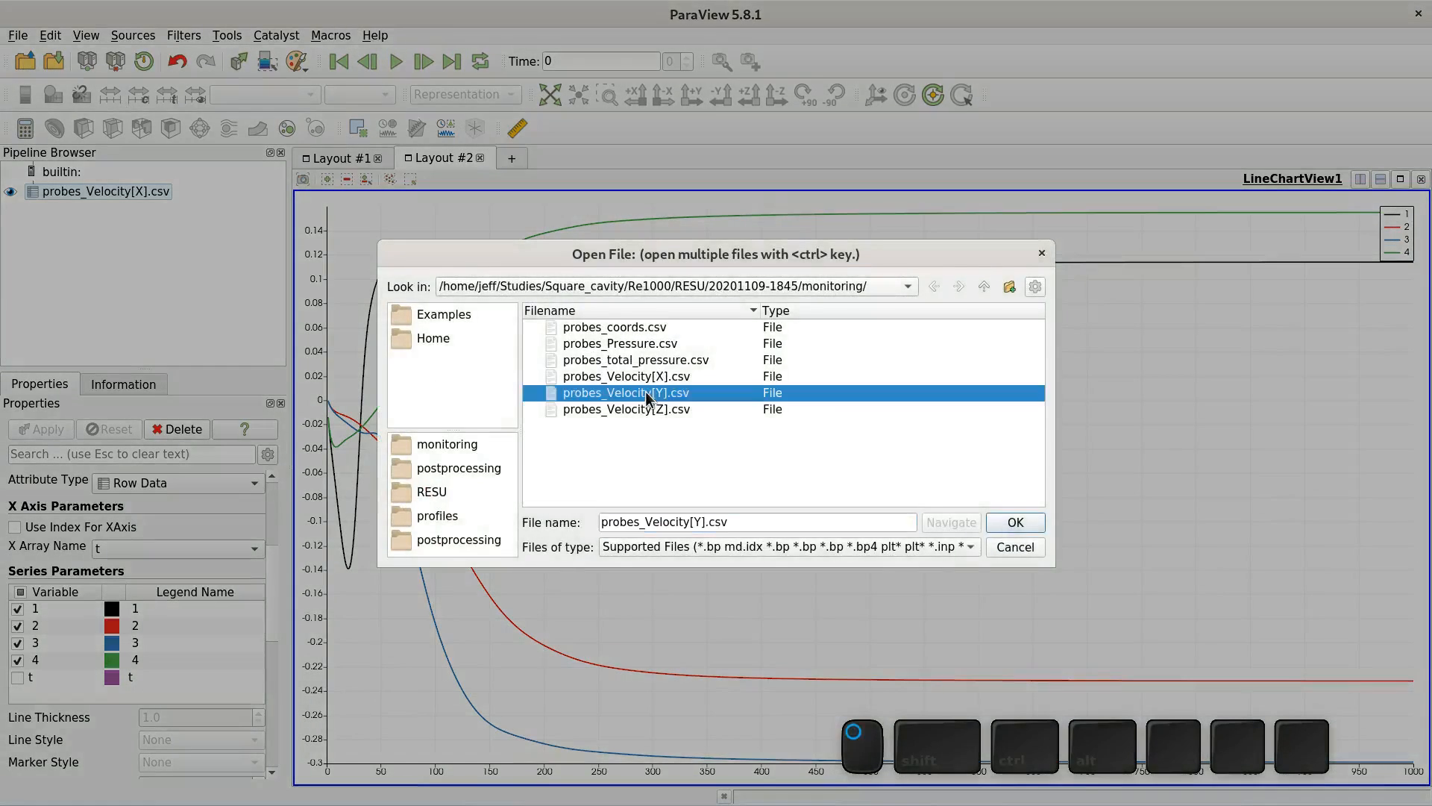
double_click(646, 391)
click(11, 211)
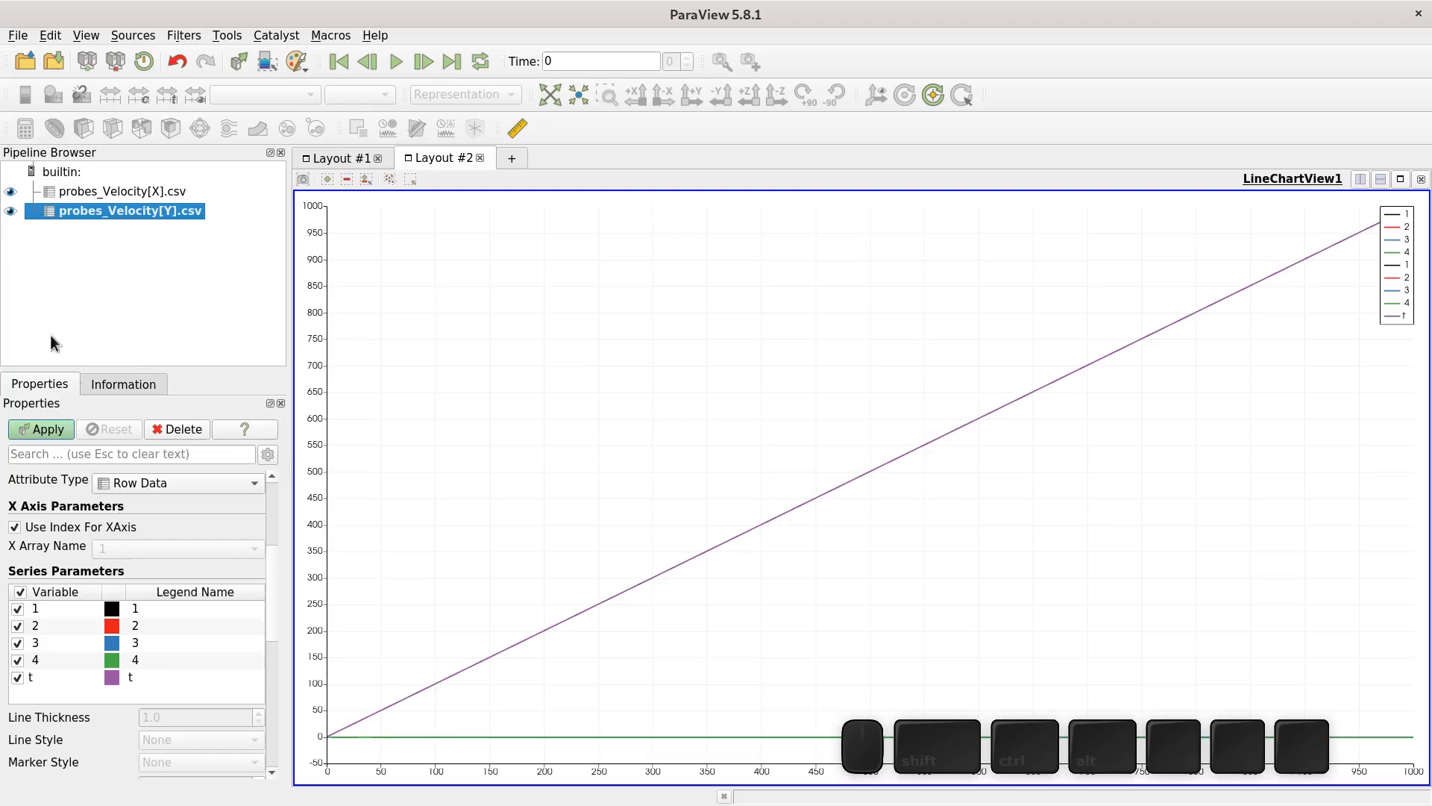
- Plot the Y-velocity probes against t instead of the row index and hide the t series
scroll(272, 593, up, 1)
scroll(272, 593, up, 2)
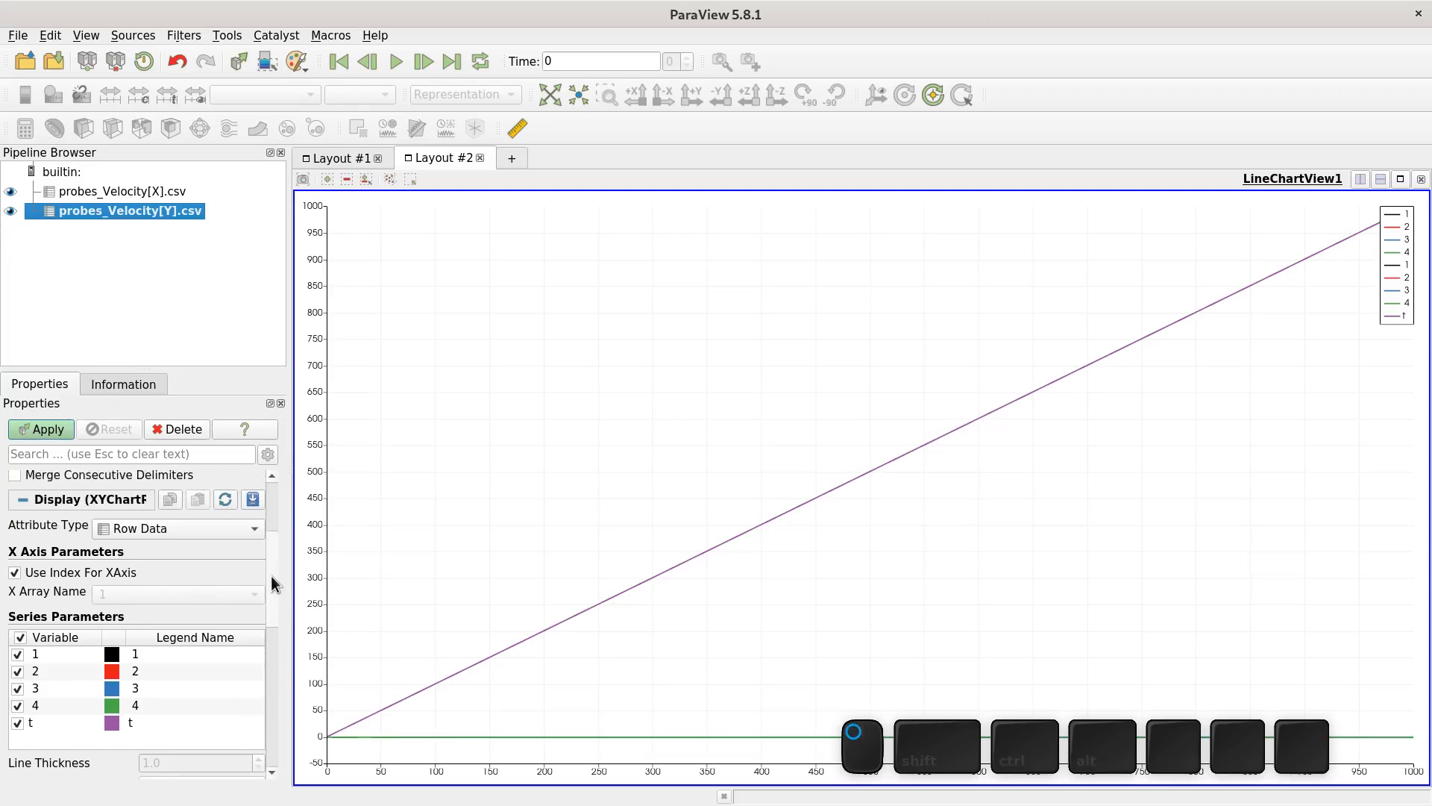
click(80, 573)
click(183, 595)
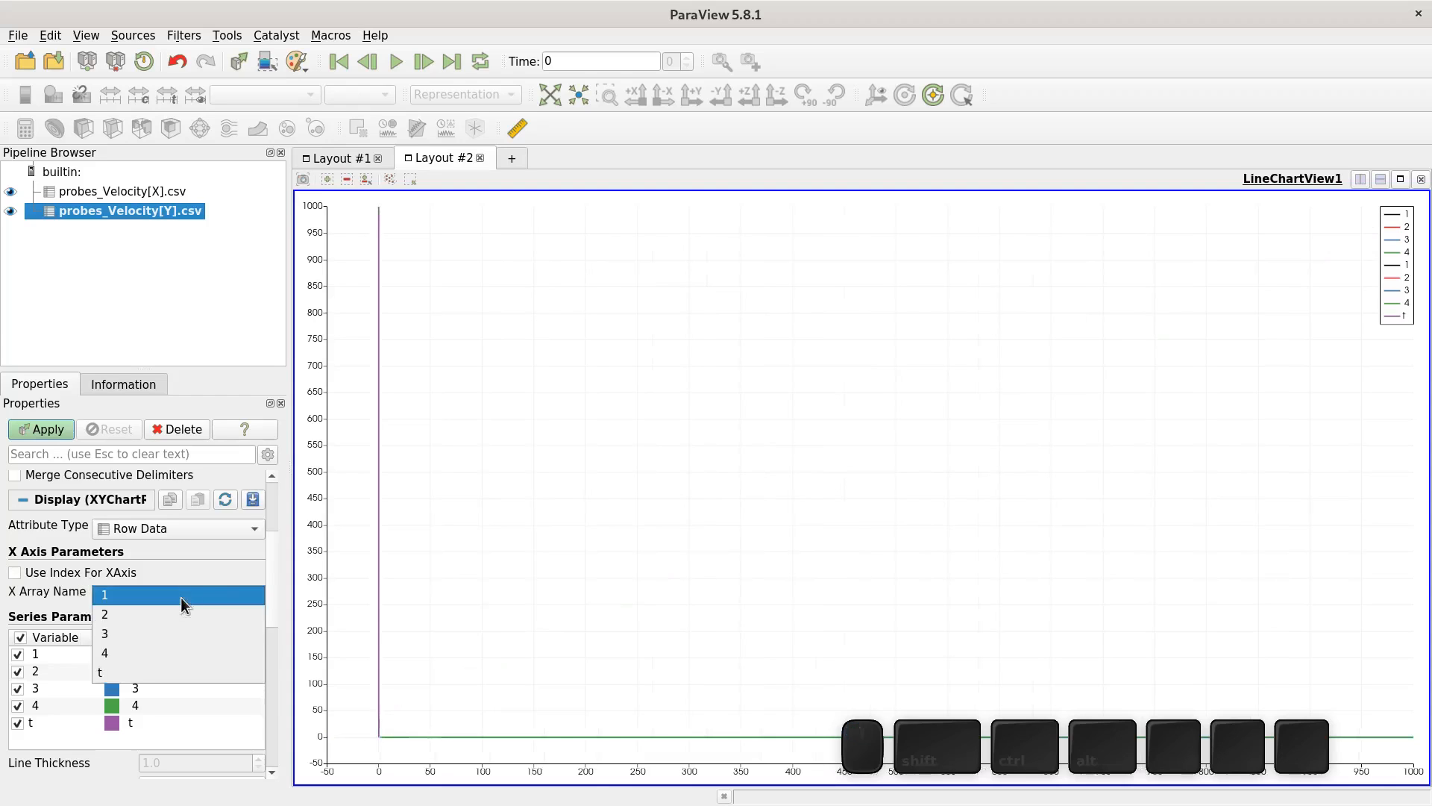
click(160, 672)
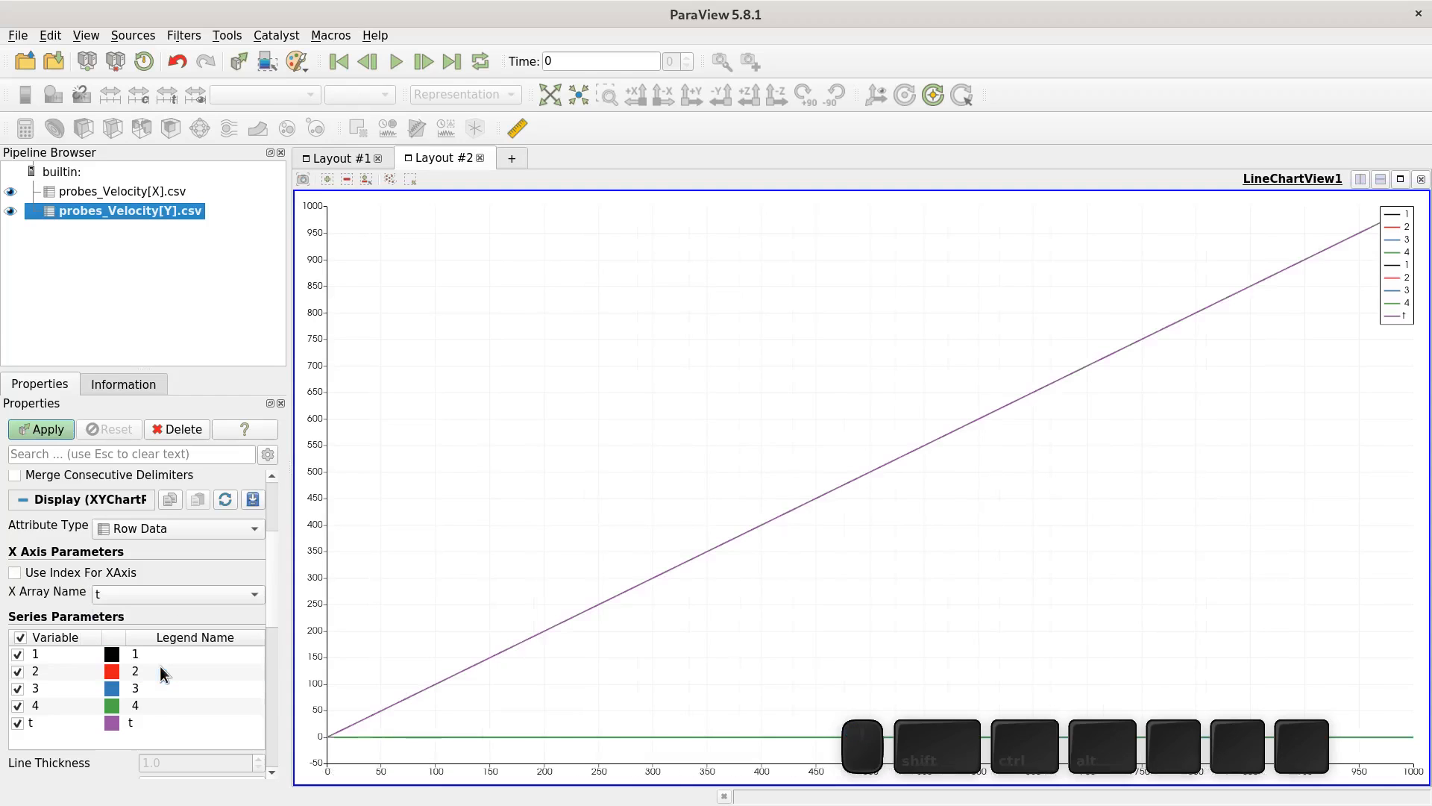
click(17, 723)
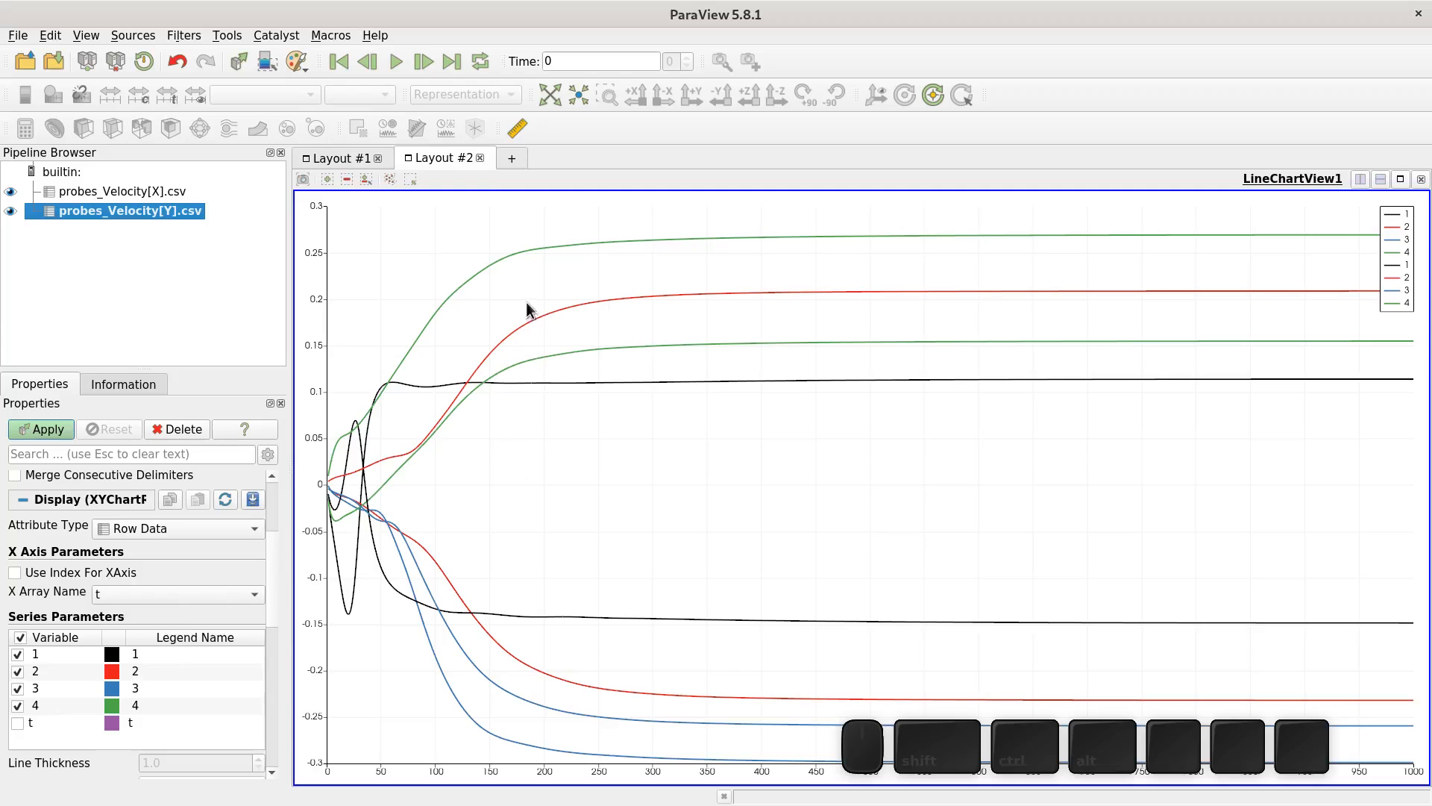
- In a new layout with a render view, open RESULTS_FLUID_DOMAIN.case from postprocessing, apply and display it
click(514, 160)
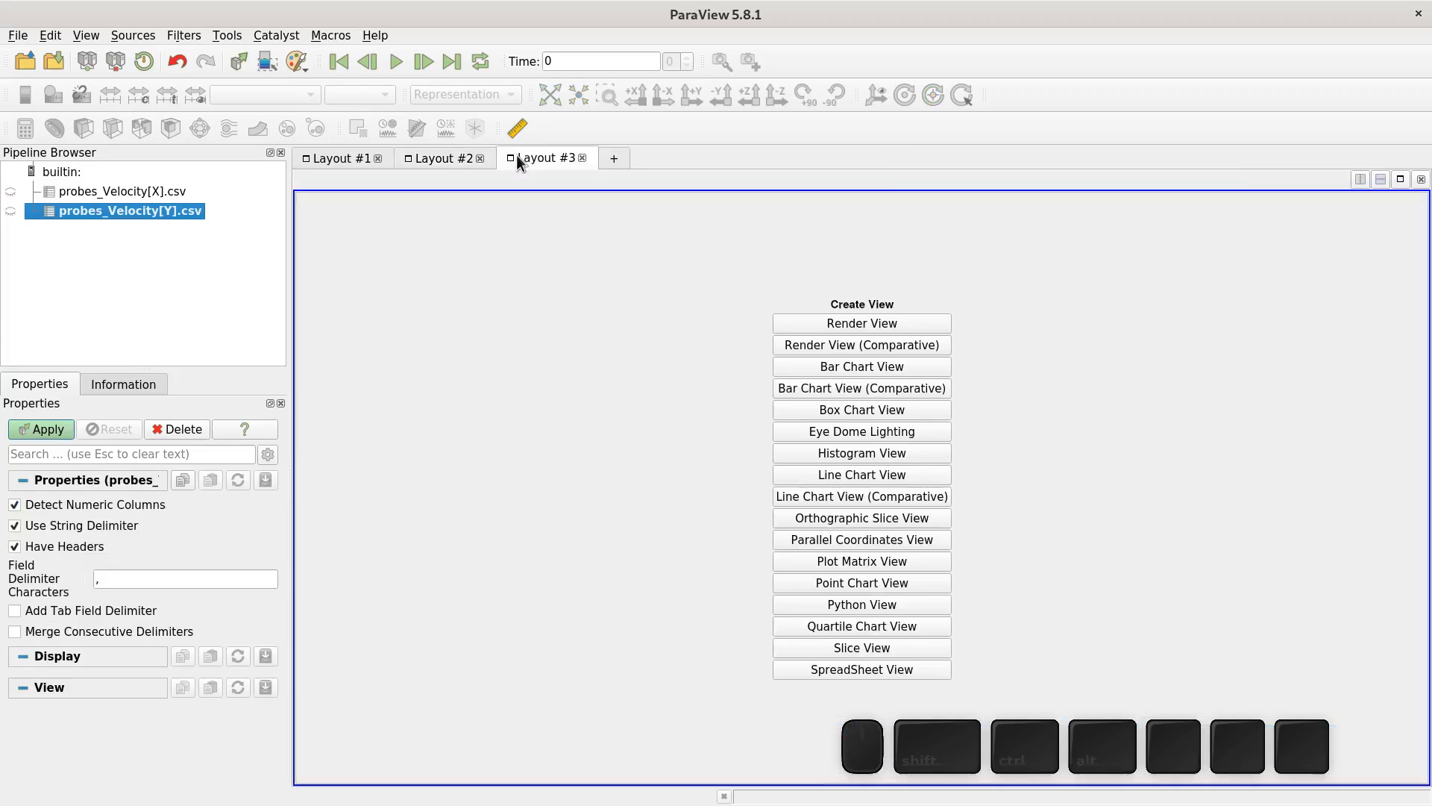
click(830, 322)
click(27, 64)
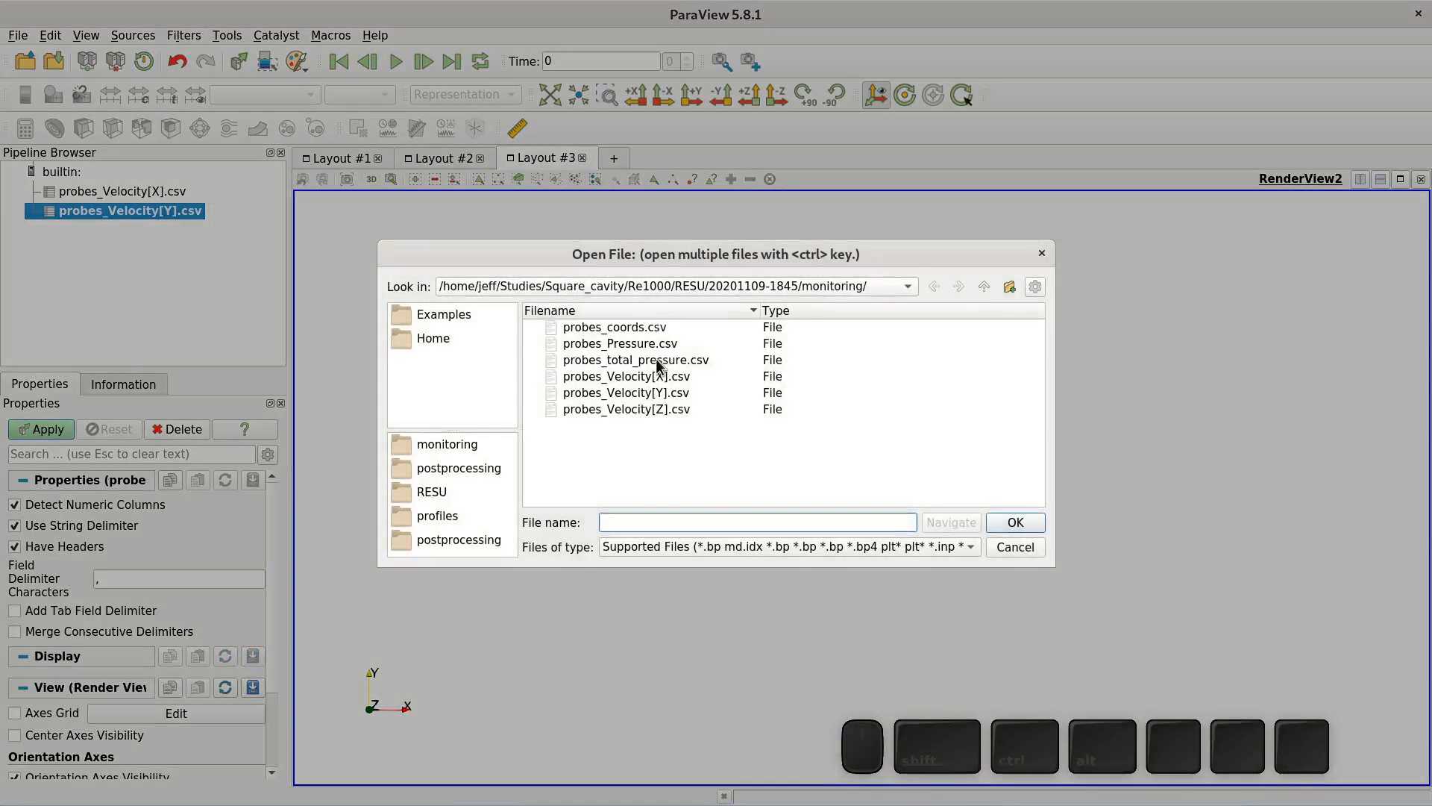
click(983, 288)
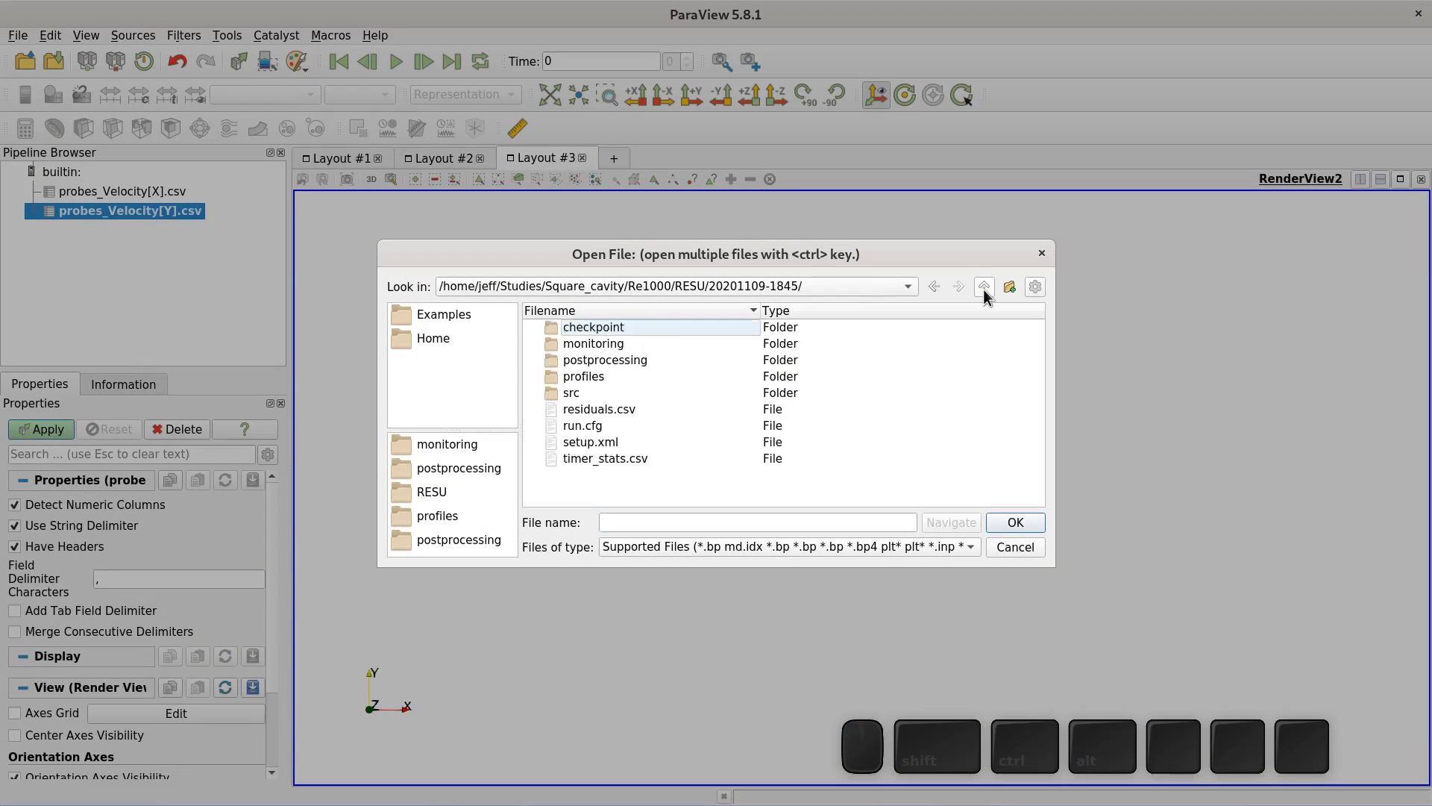
double_click(635, 361)
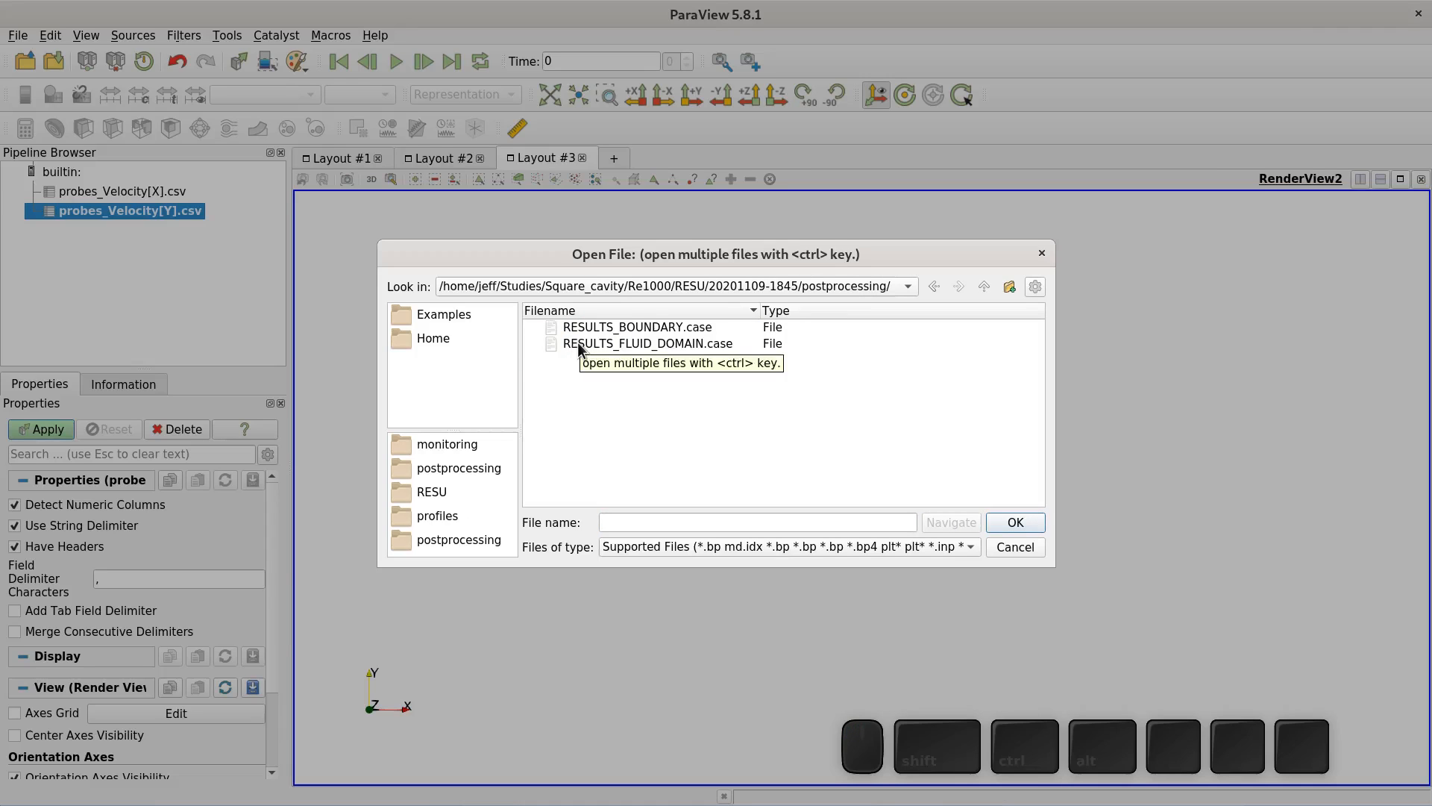
double_click(577, 343)
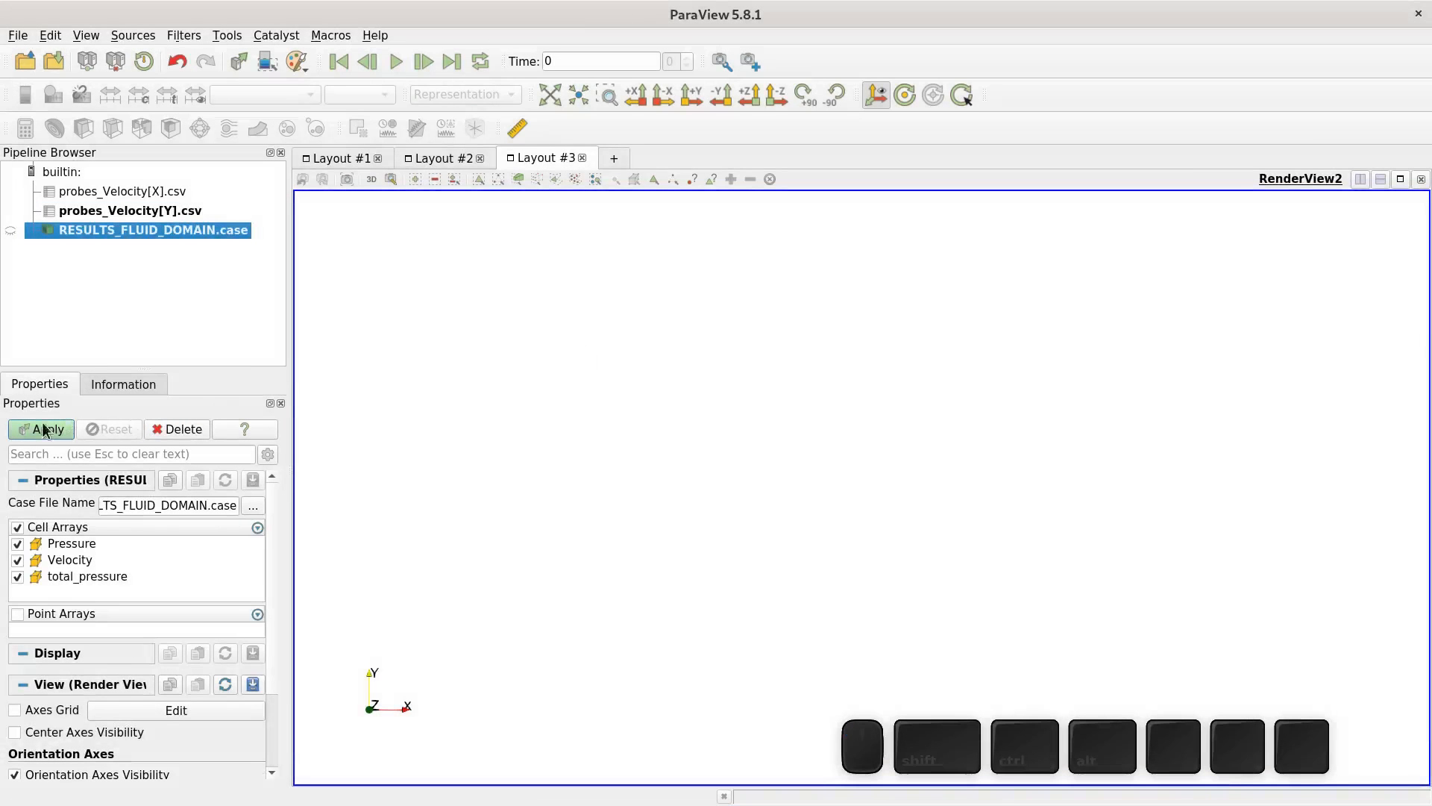
click(39, 430)
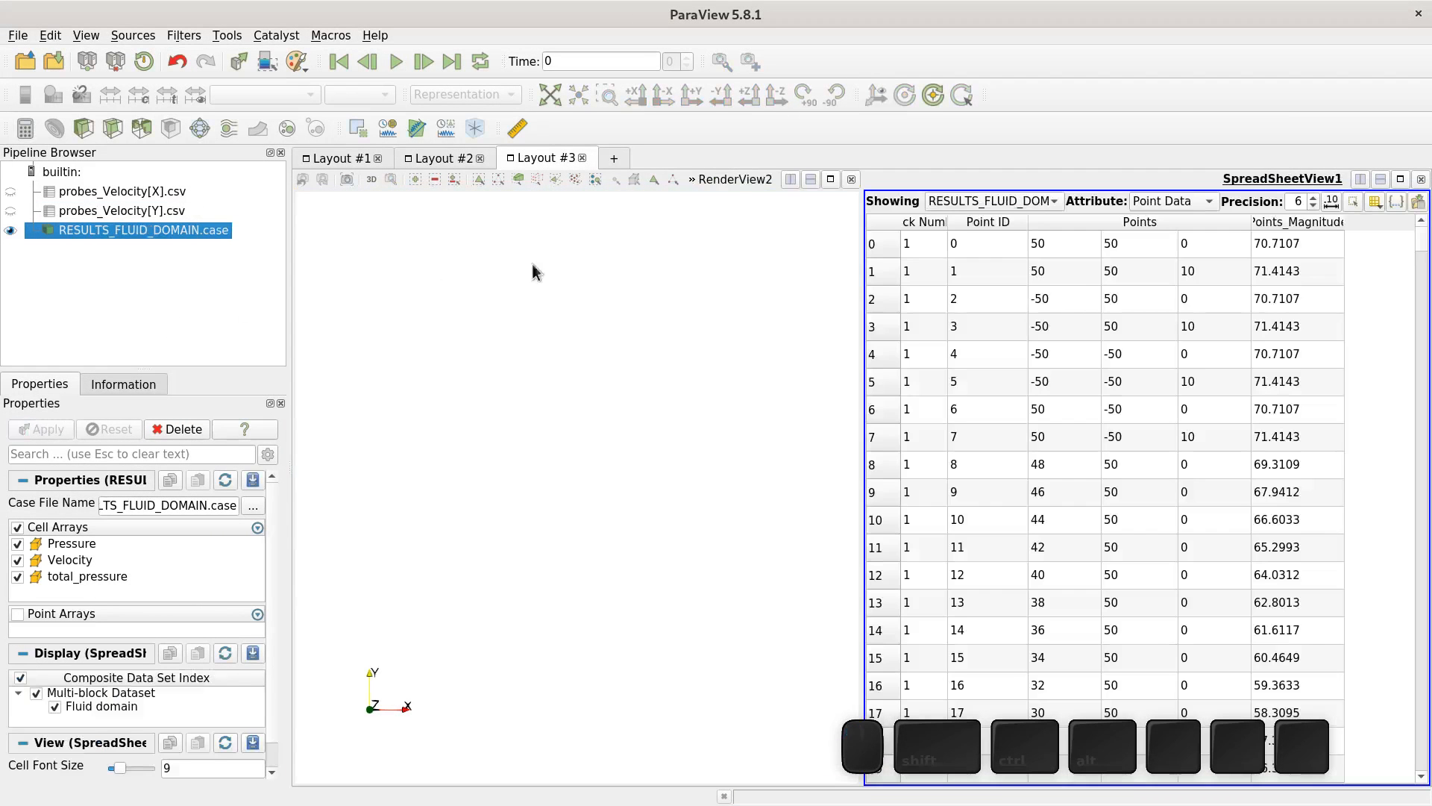
click(1421, 179)
click(11, 231)
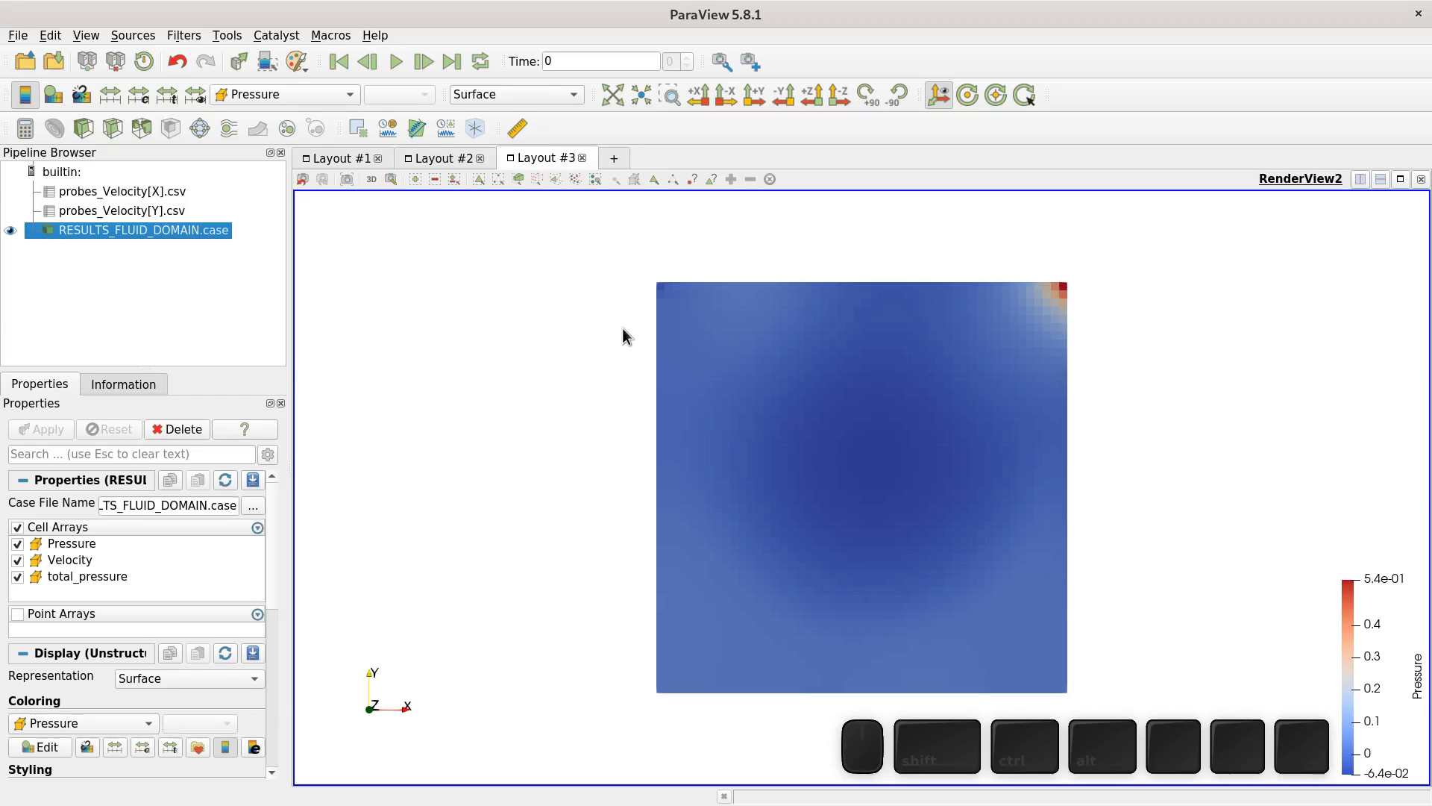
- Apply the jet color preset to the pressure coloring
click(198, 748)
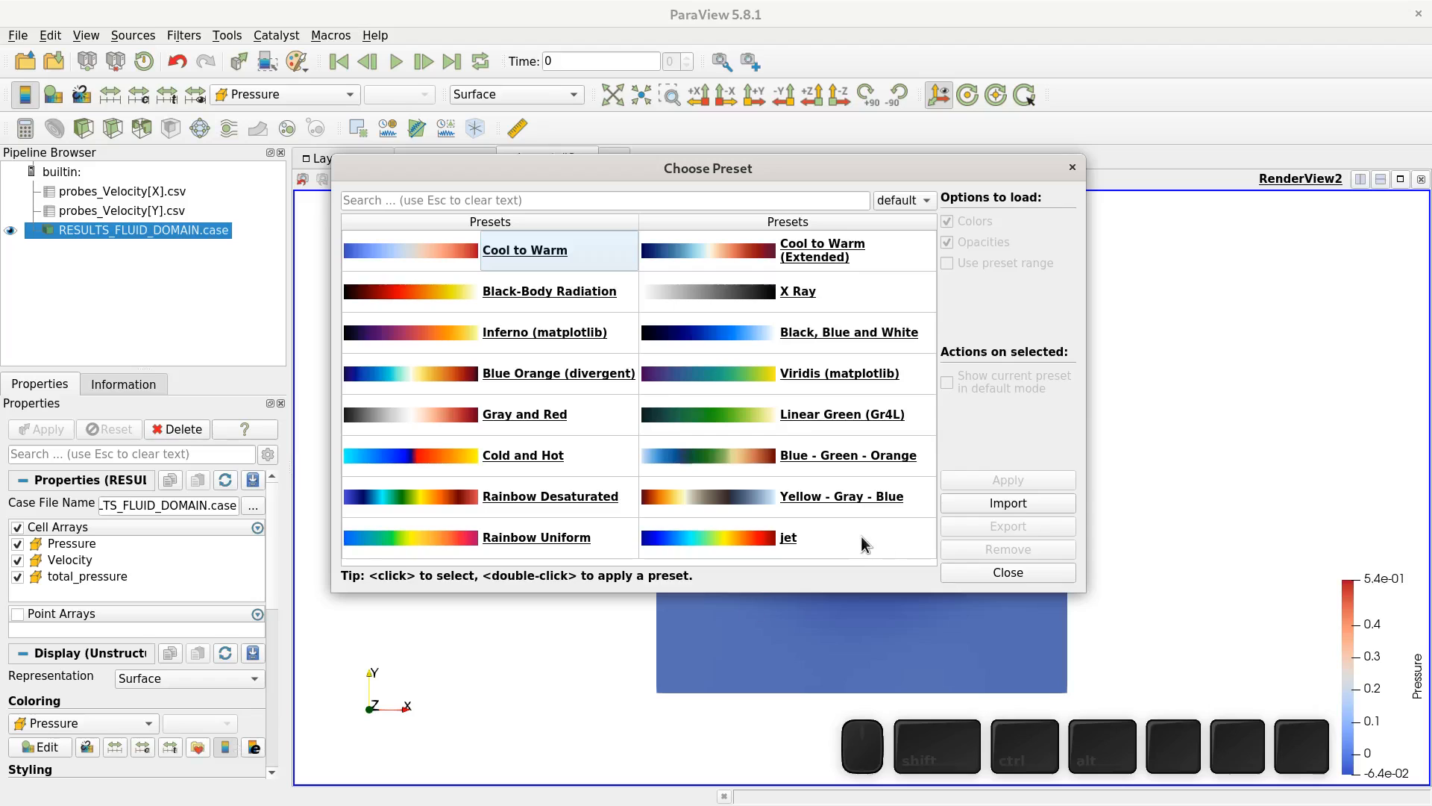
click(776, 548)
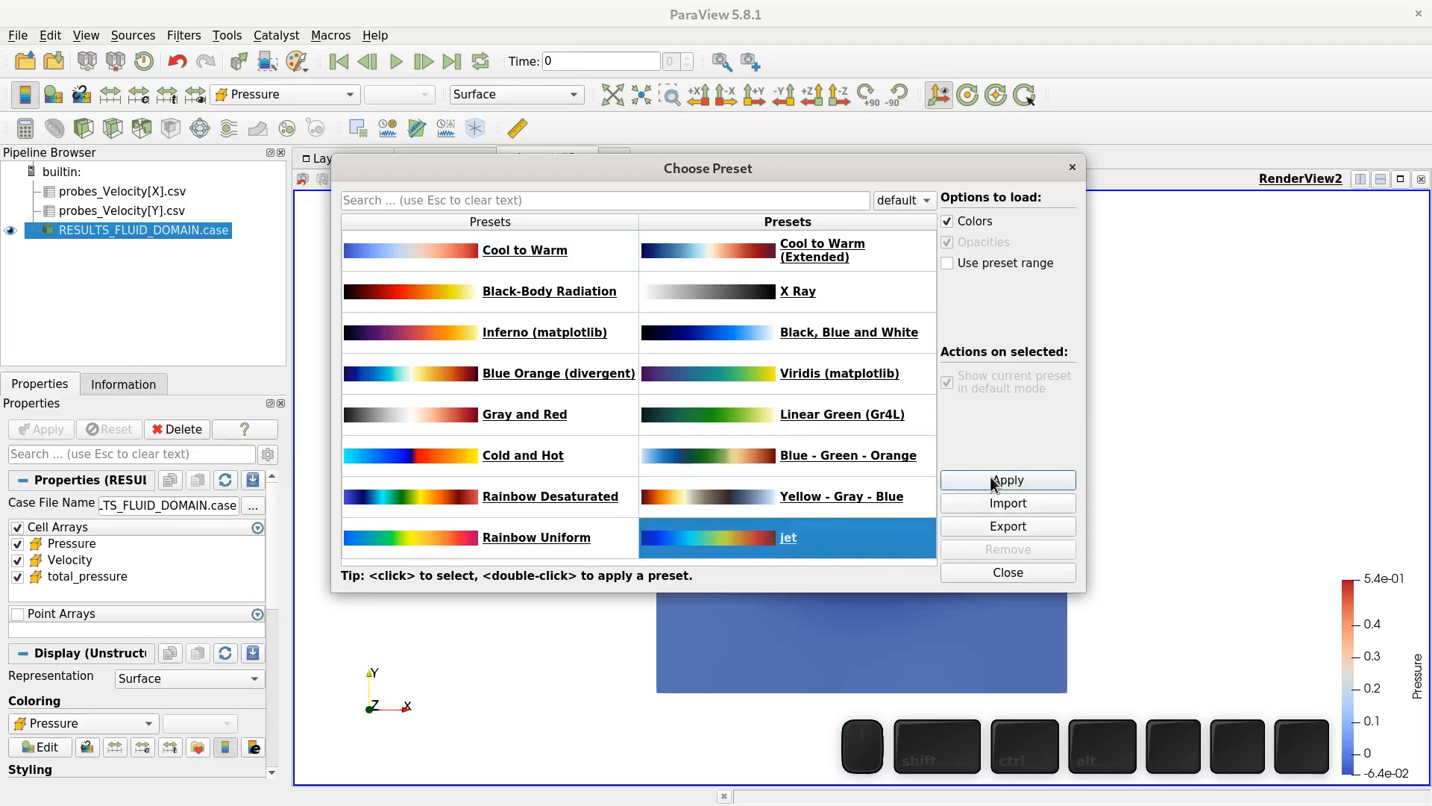
click(998, 481)
click(1019, 570)
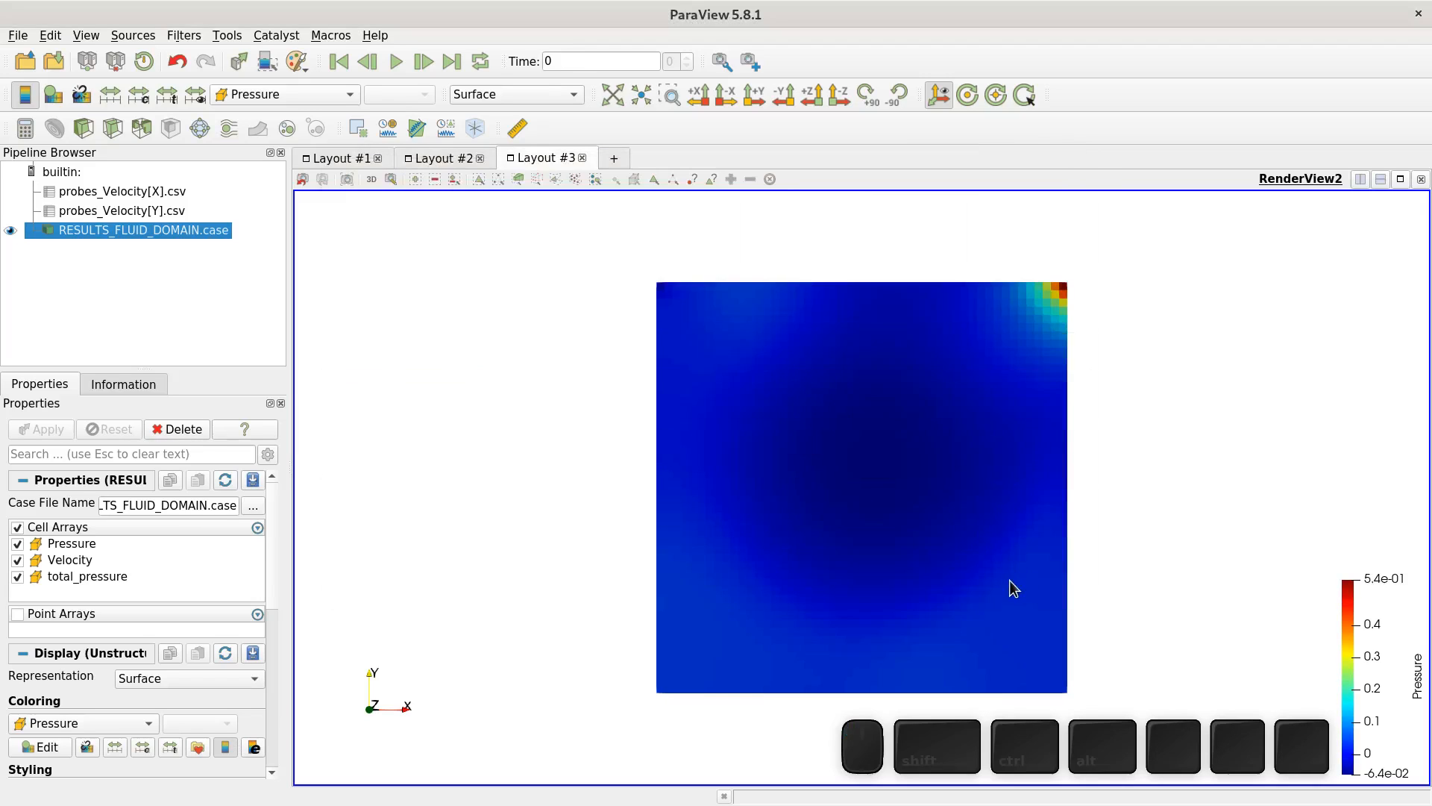
- Color the domain by Velocity and apply the jet color preset
click(263, 93)
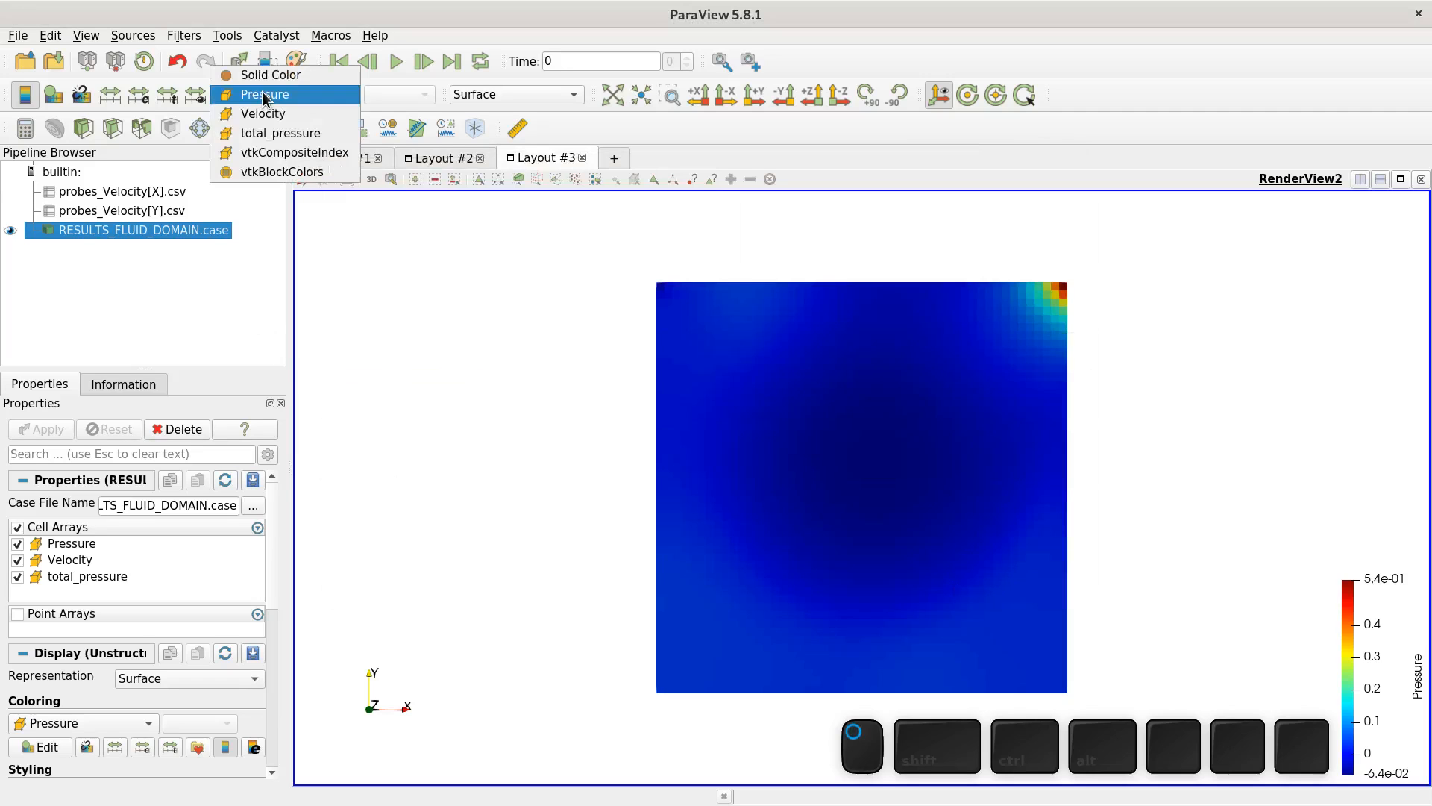
click(300, 116)
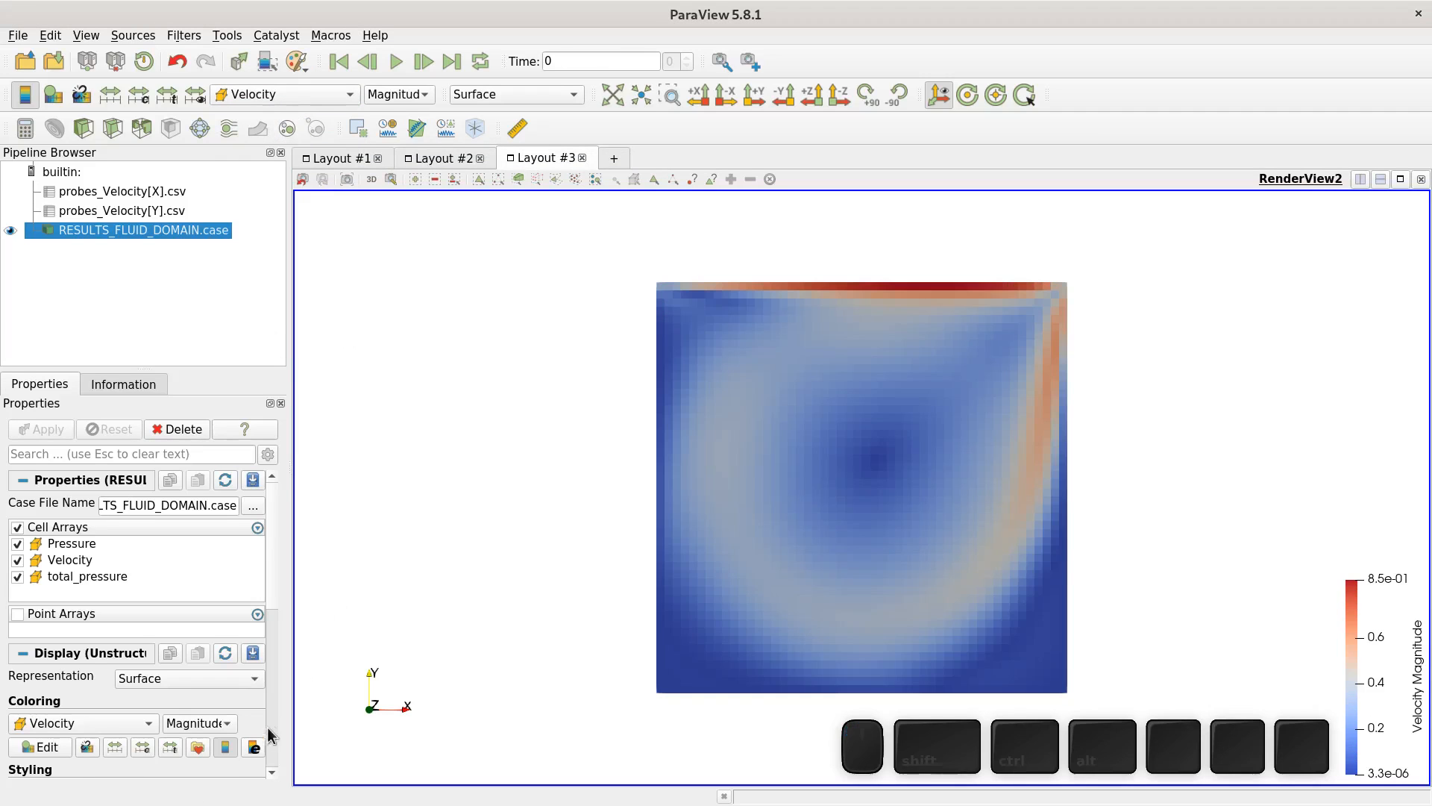
click(192, 746)
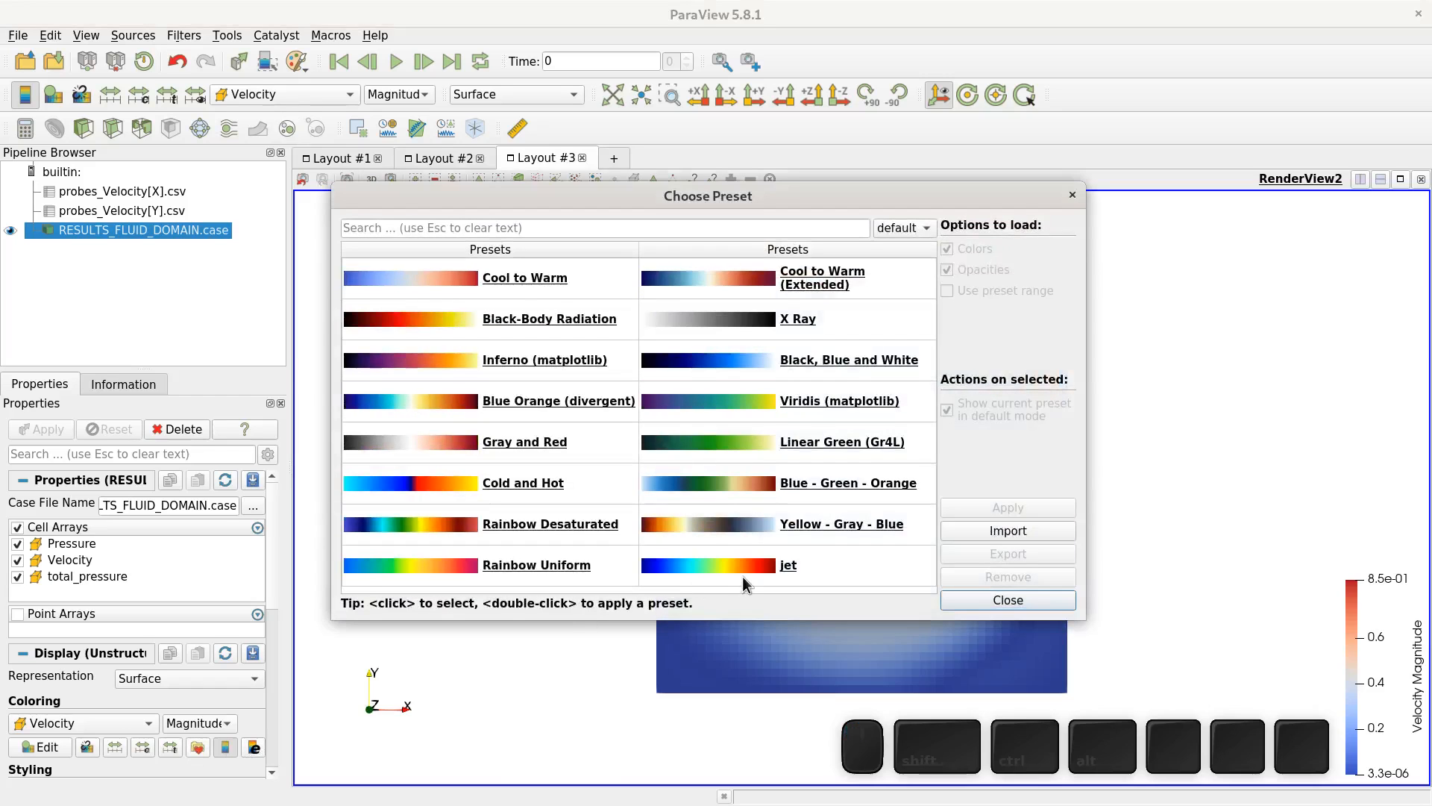
click(749, 569)
click(973, 507)
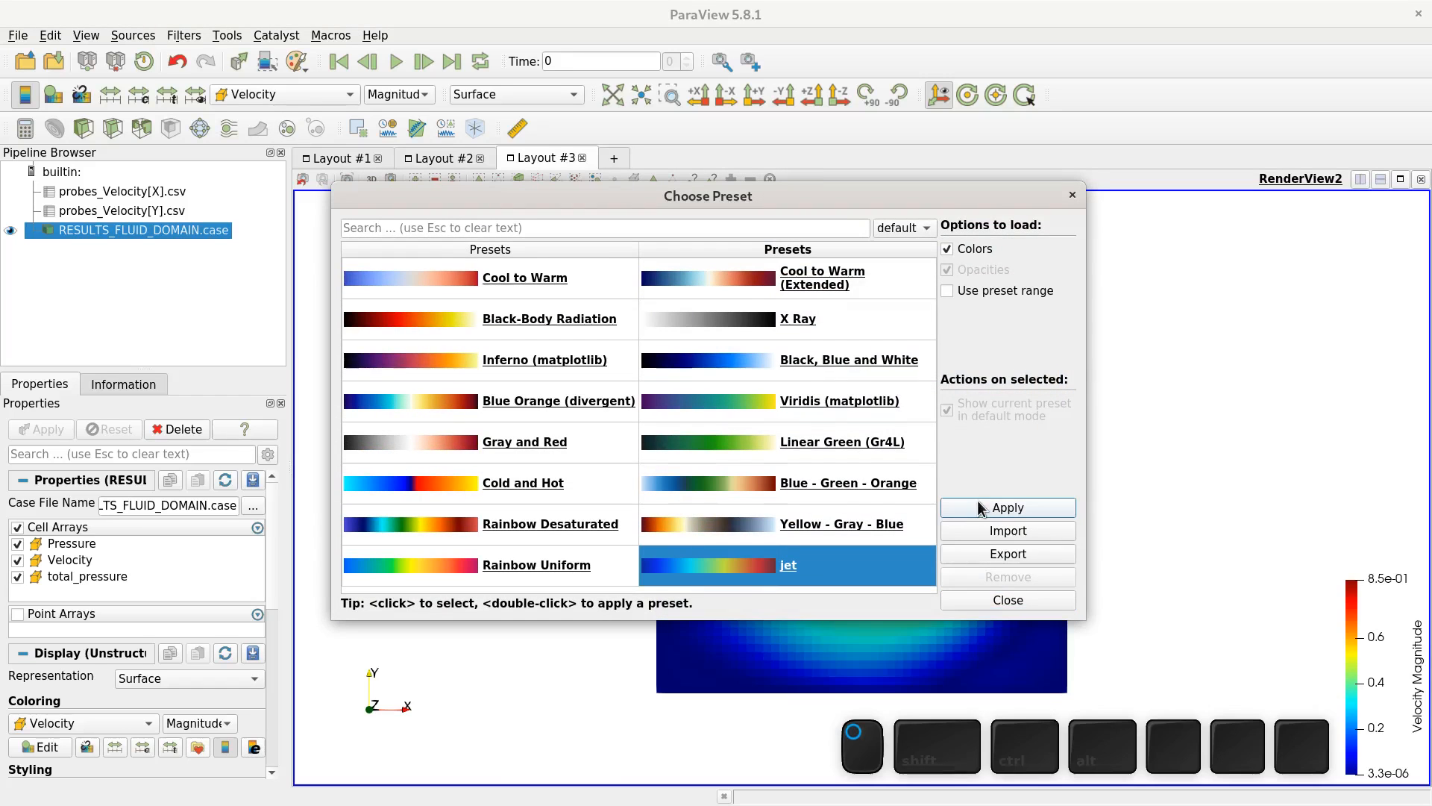
click(992, 598)
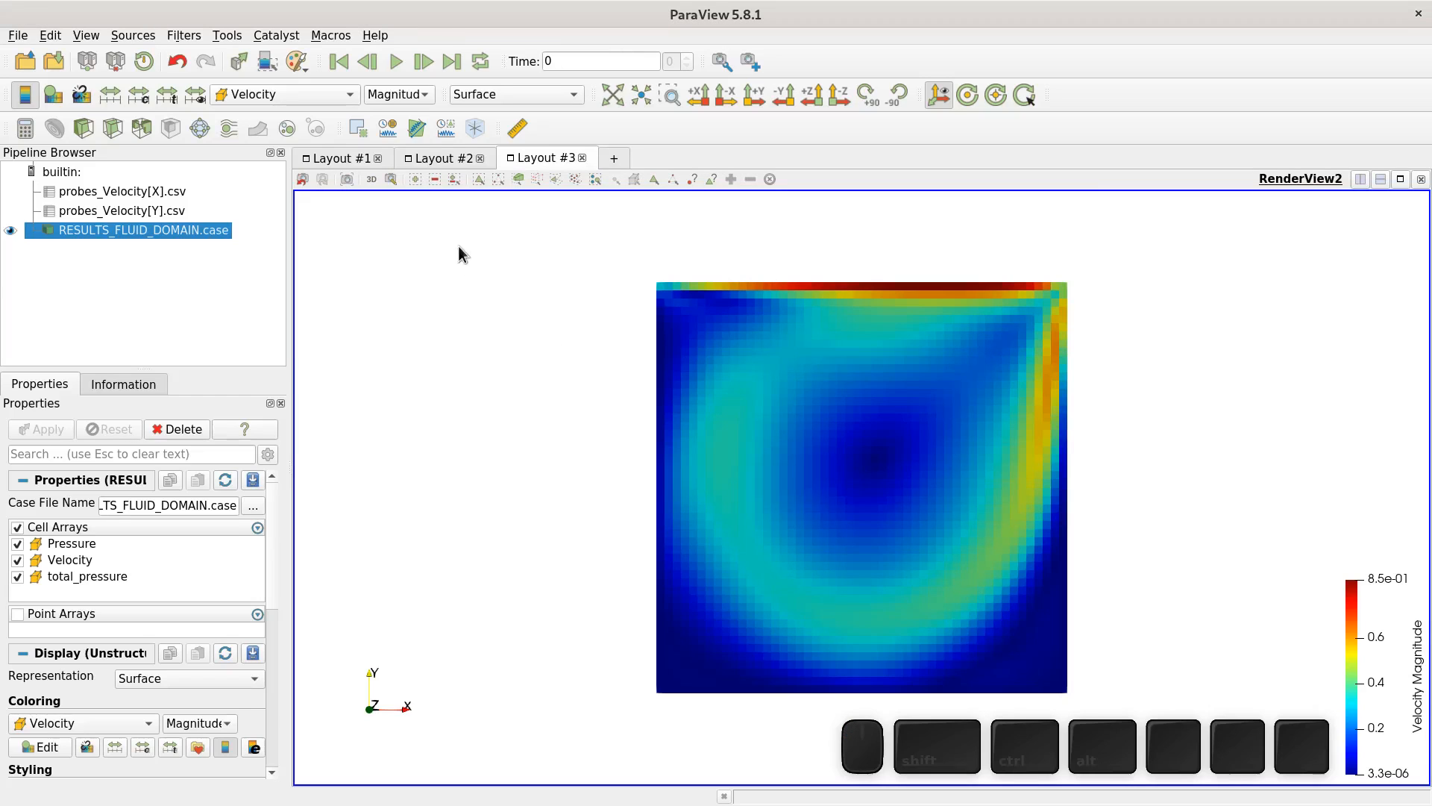
- Switch the velocity coloring to its X and other components, then back to Magnitude
click(429, 93)
click(387, 114)
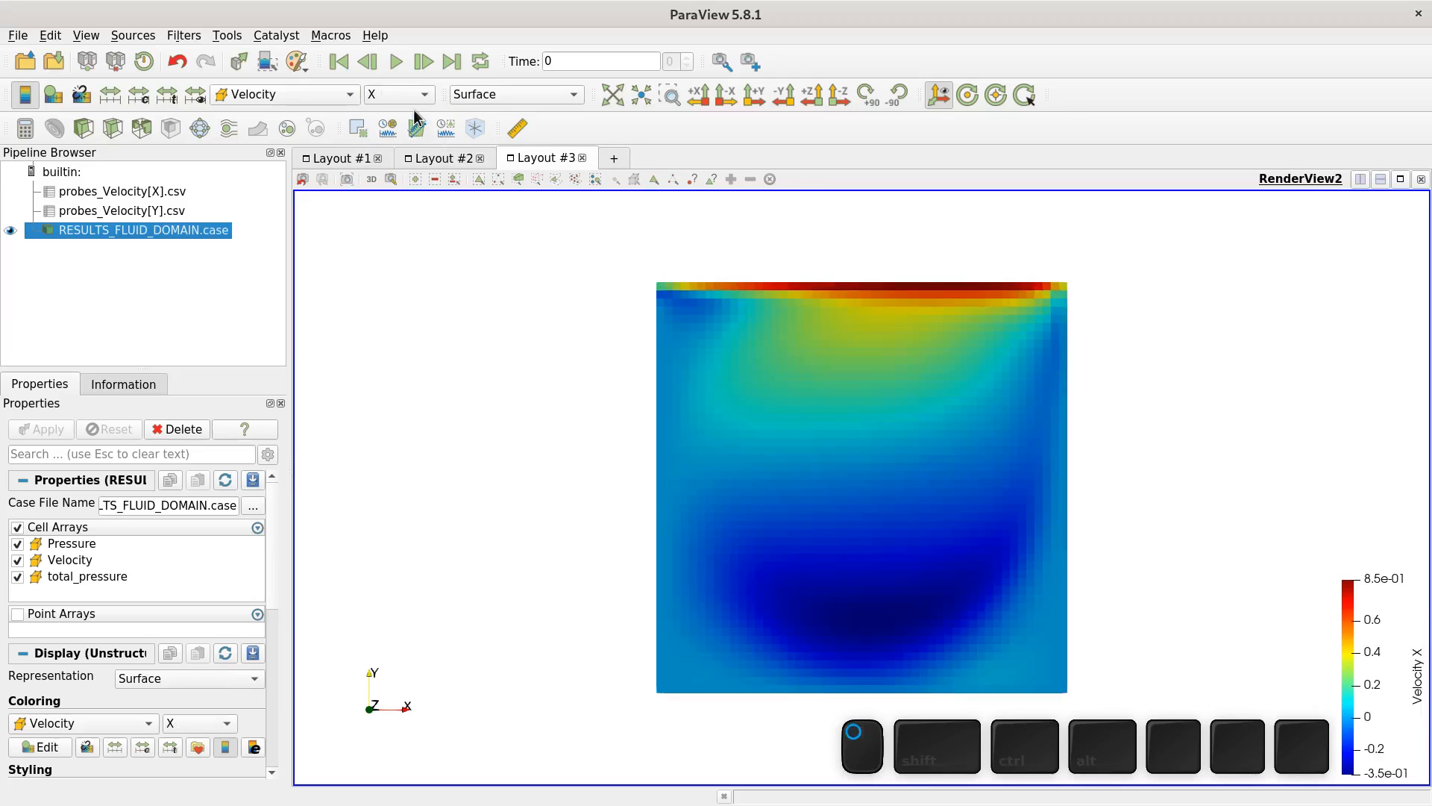
click(422, 97)
click(418, 117)
click(411, 100)
click(405, 57)
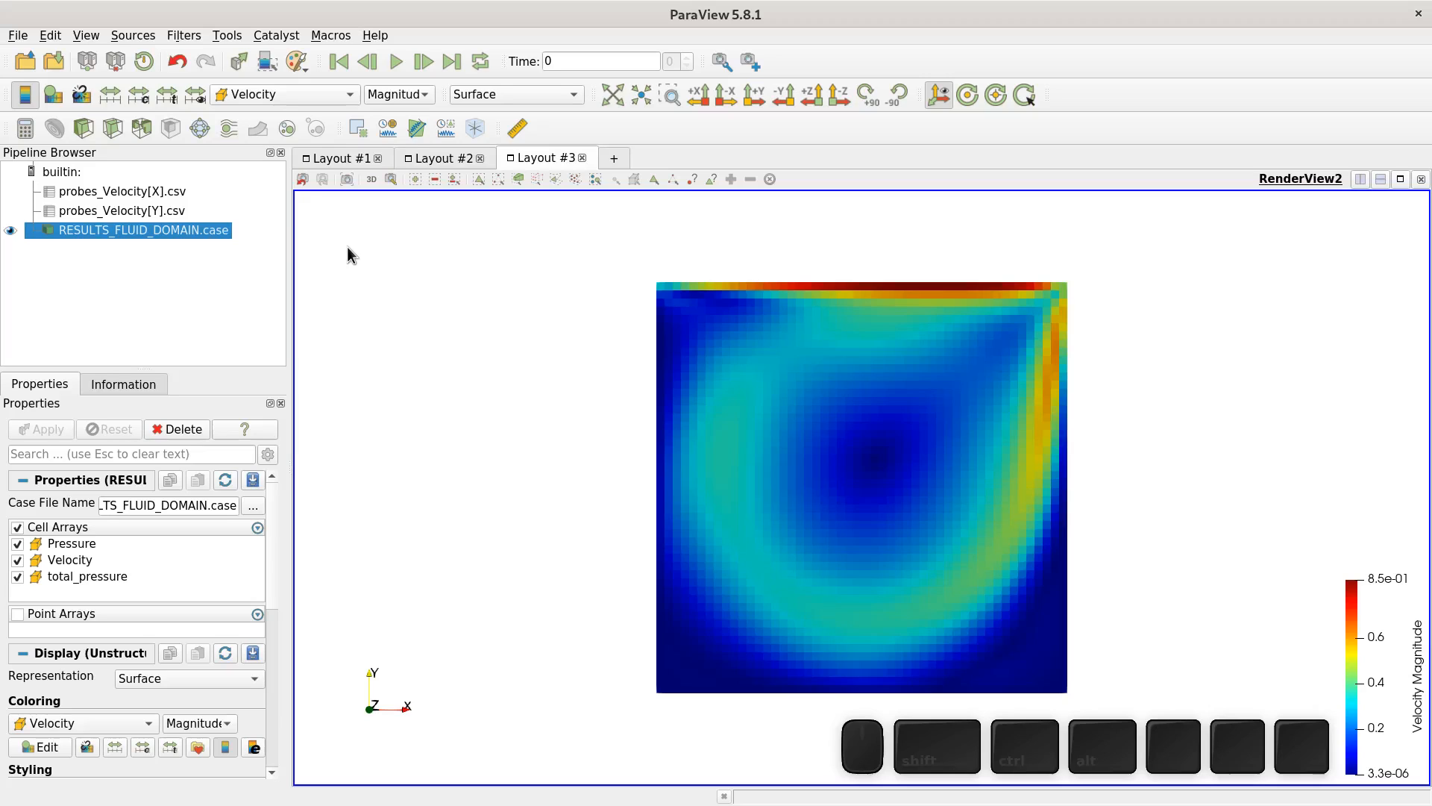
- Add a Glyph filter to the domain with no scale array and apply it
click(200, 129)
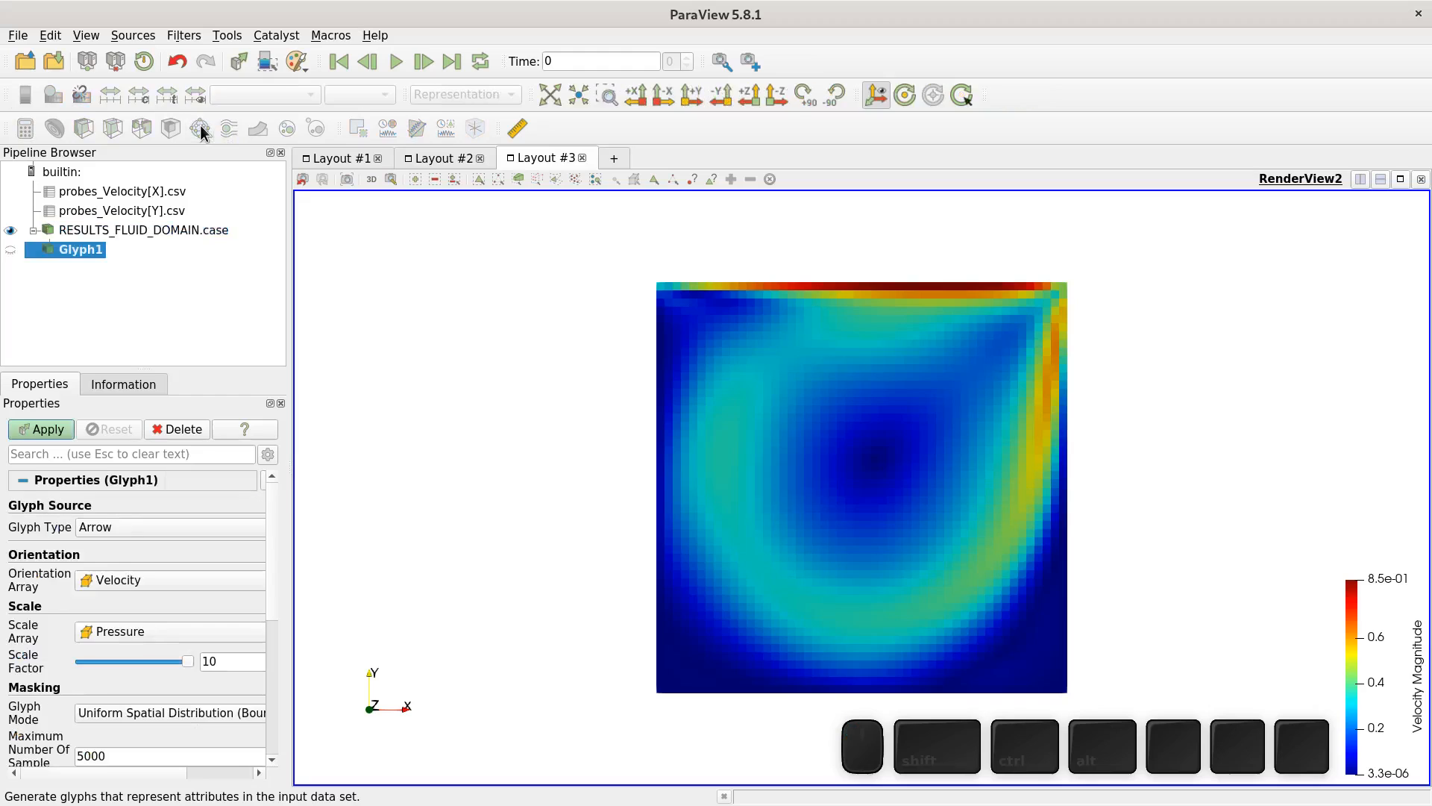
click(119, 631)
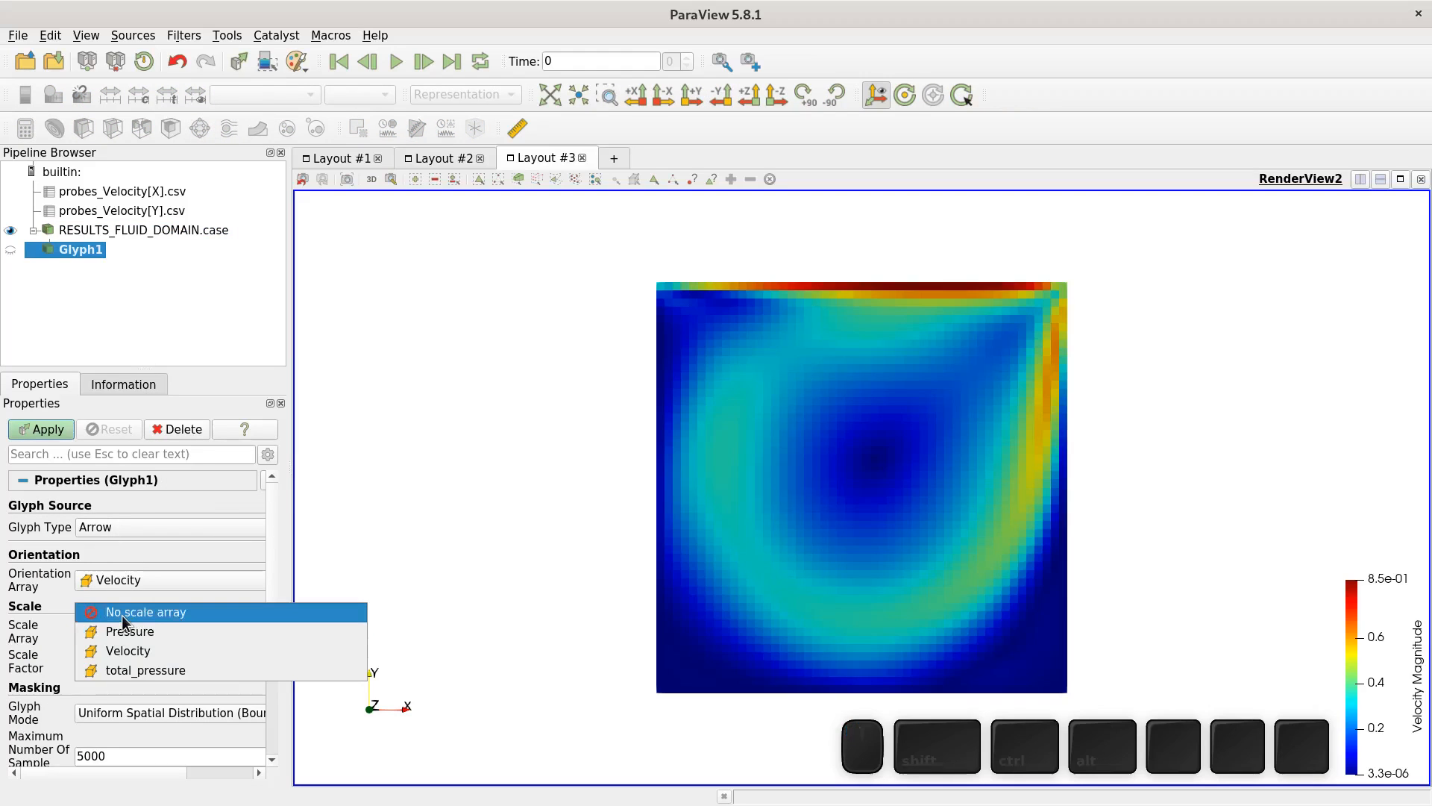
click(123, 615)
click(47, 430)
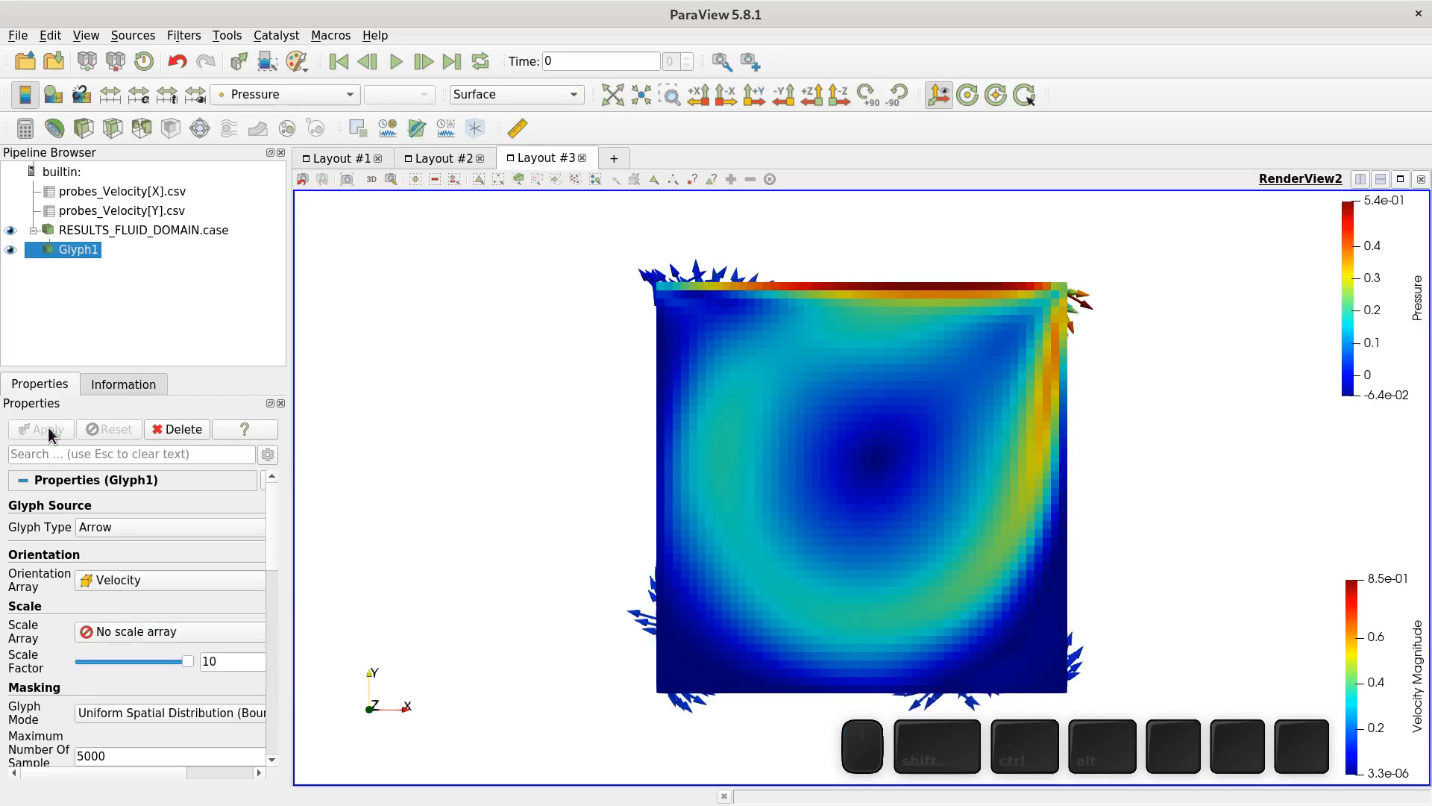
- Hide the domain and set the glyph scale factor to 5, then apply
click(10, 231)
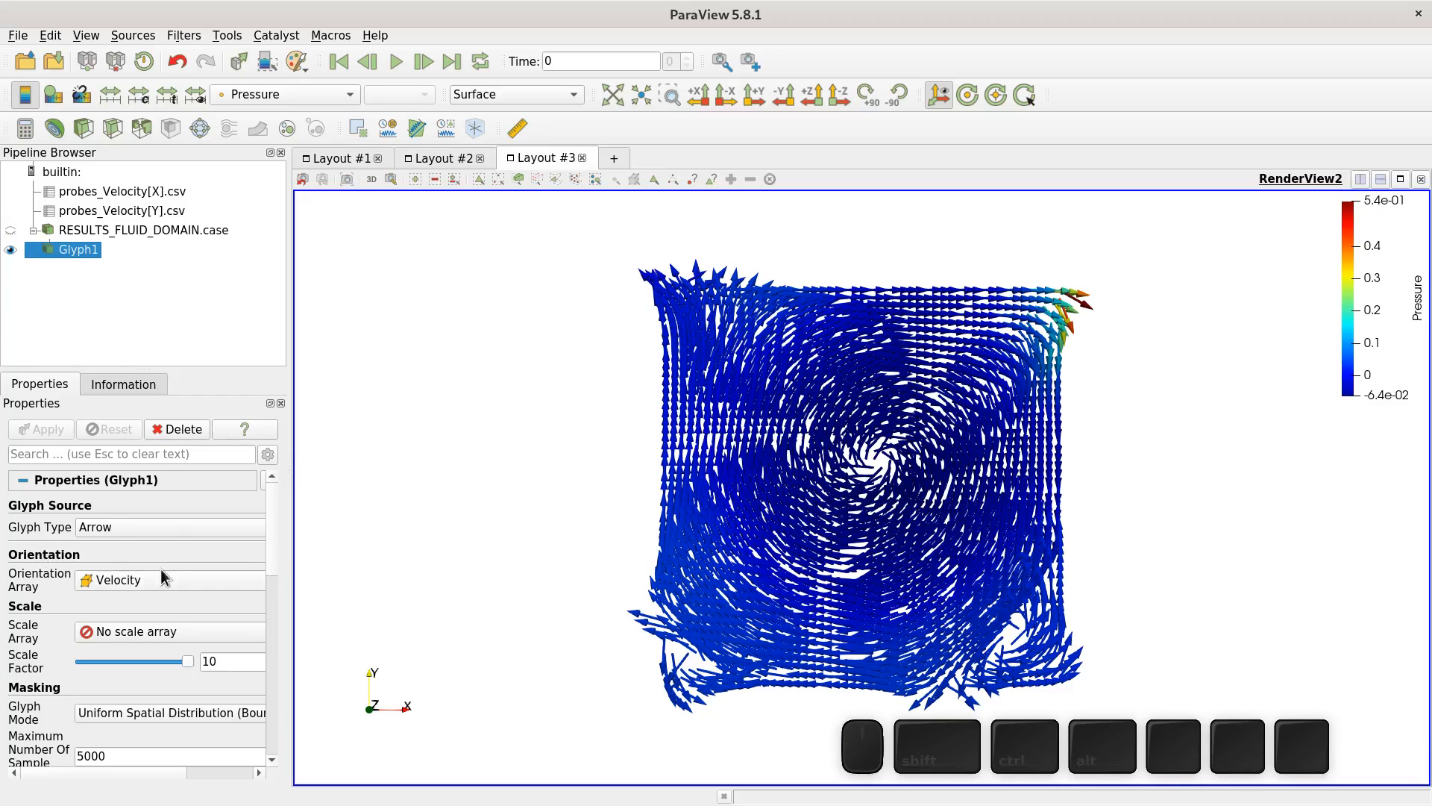
double_click(246, 659)
text(5)
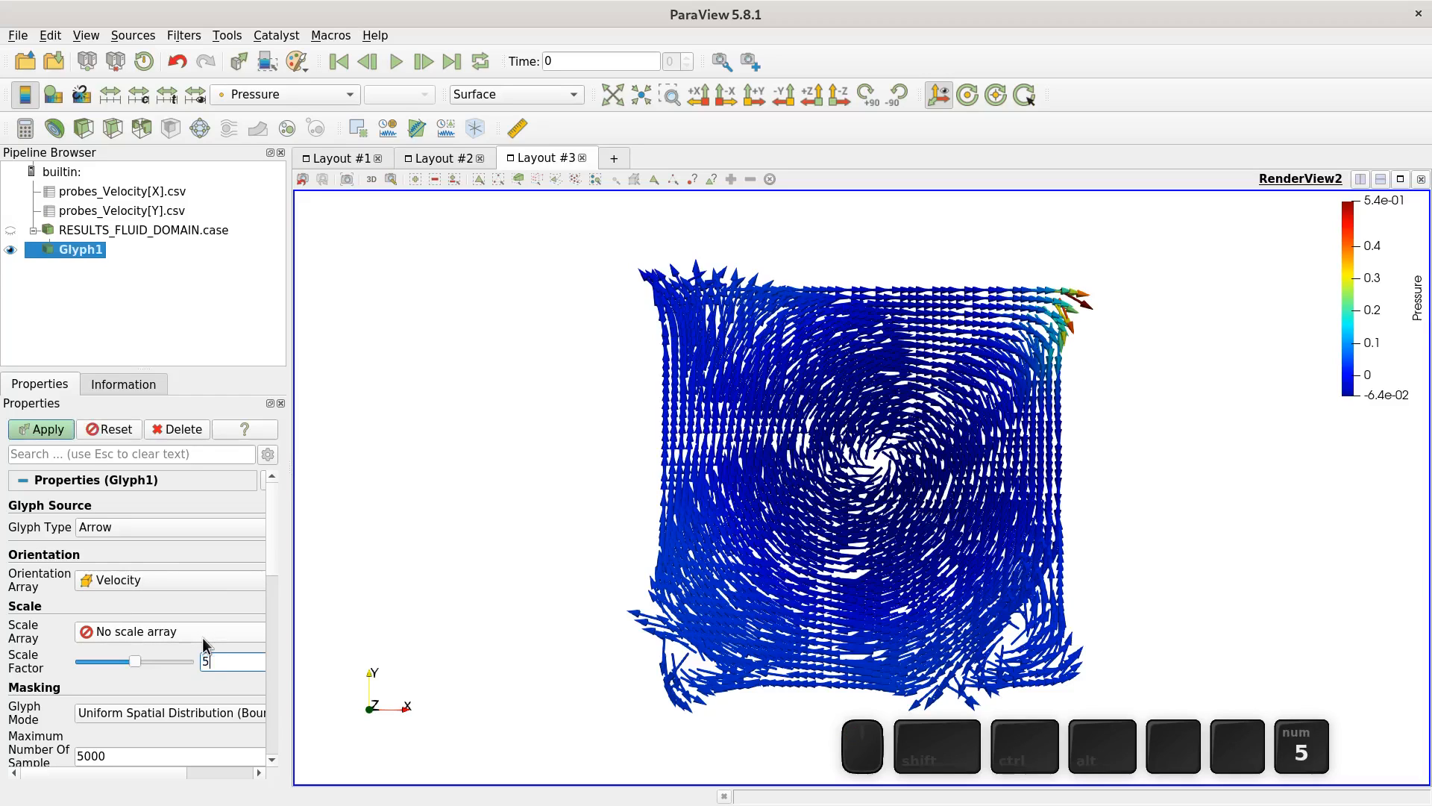
click(155, 673)
click(43, 430)
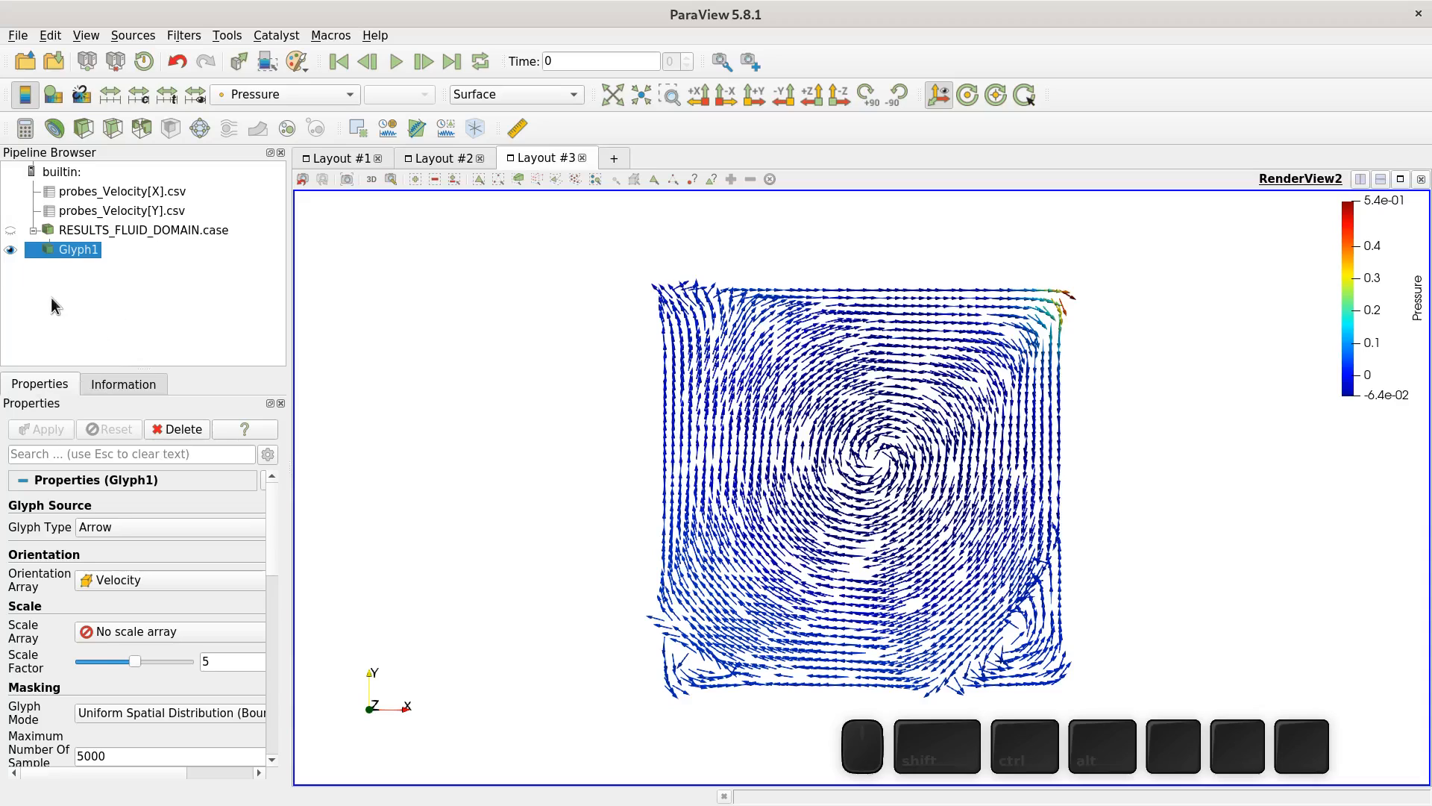
- Add a Stream Tracer to the domain with a line-source resolution of 100 and apply it
click(93, 231)
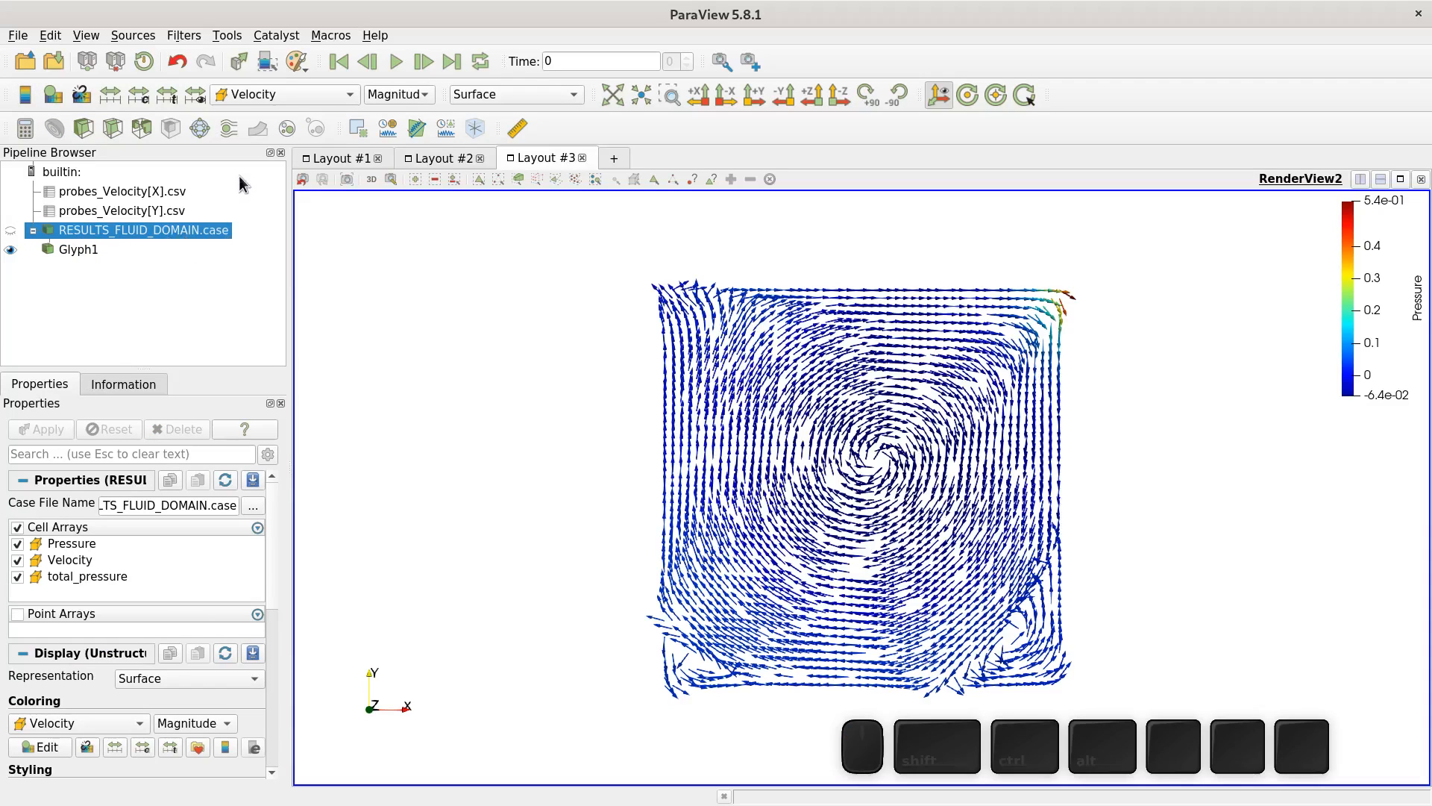
click(227, 129)
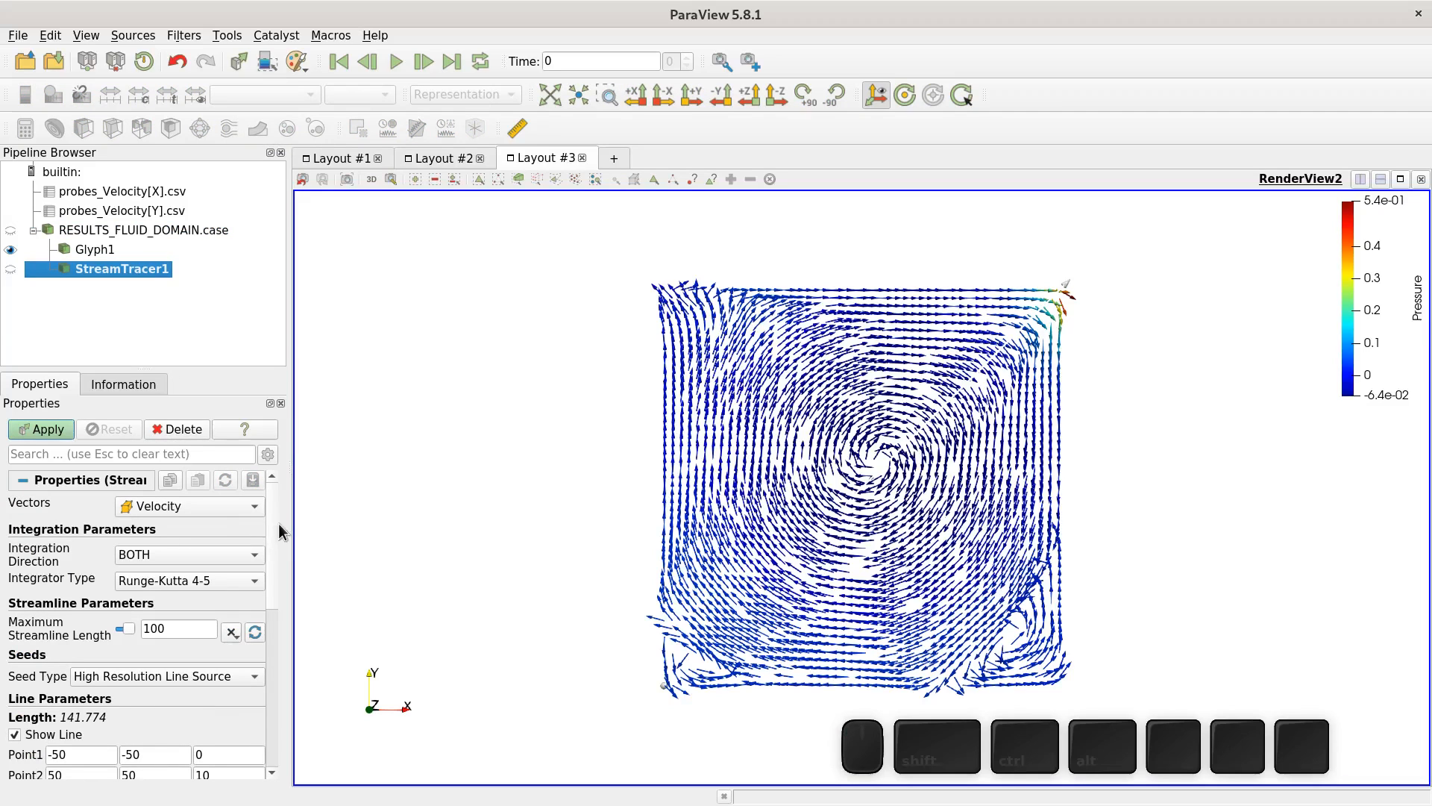
scroll(270, 540, down, 1)
scroll(270, 540, down, 2)
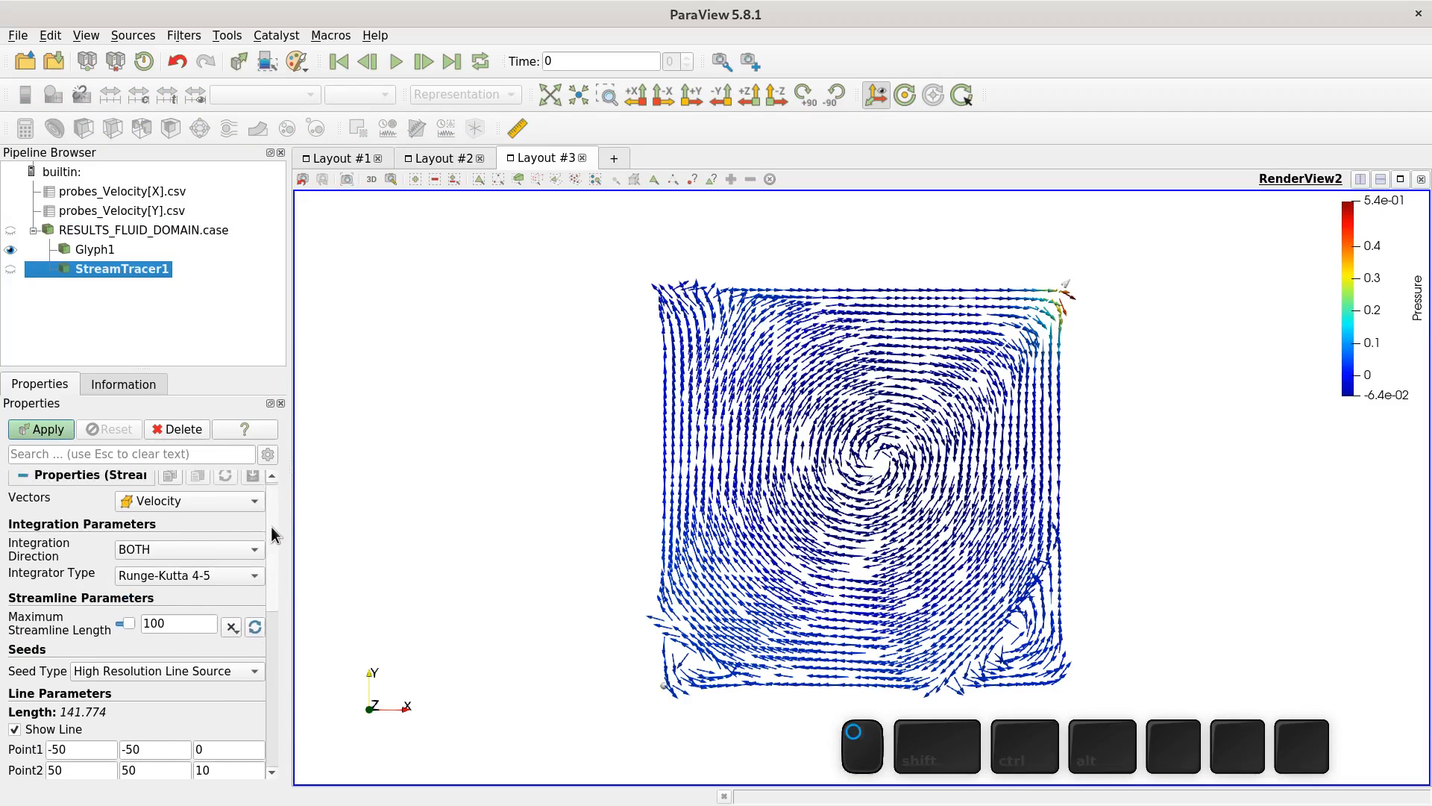
scroll(270, 550, down, 3)
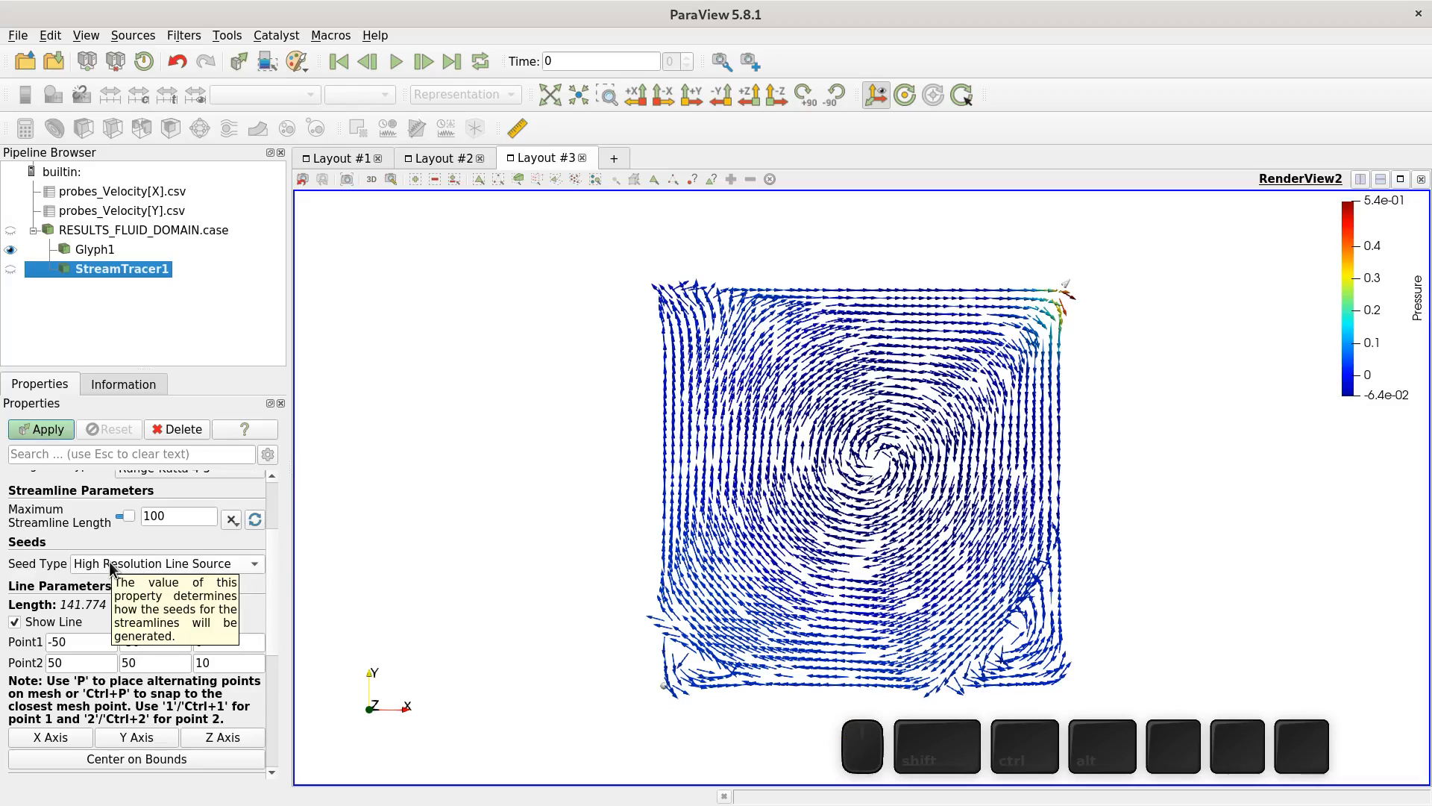
scroll(269, 636, down, 5)
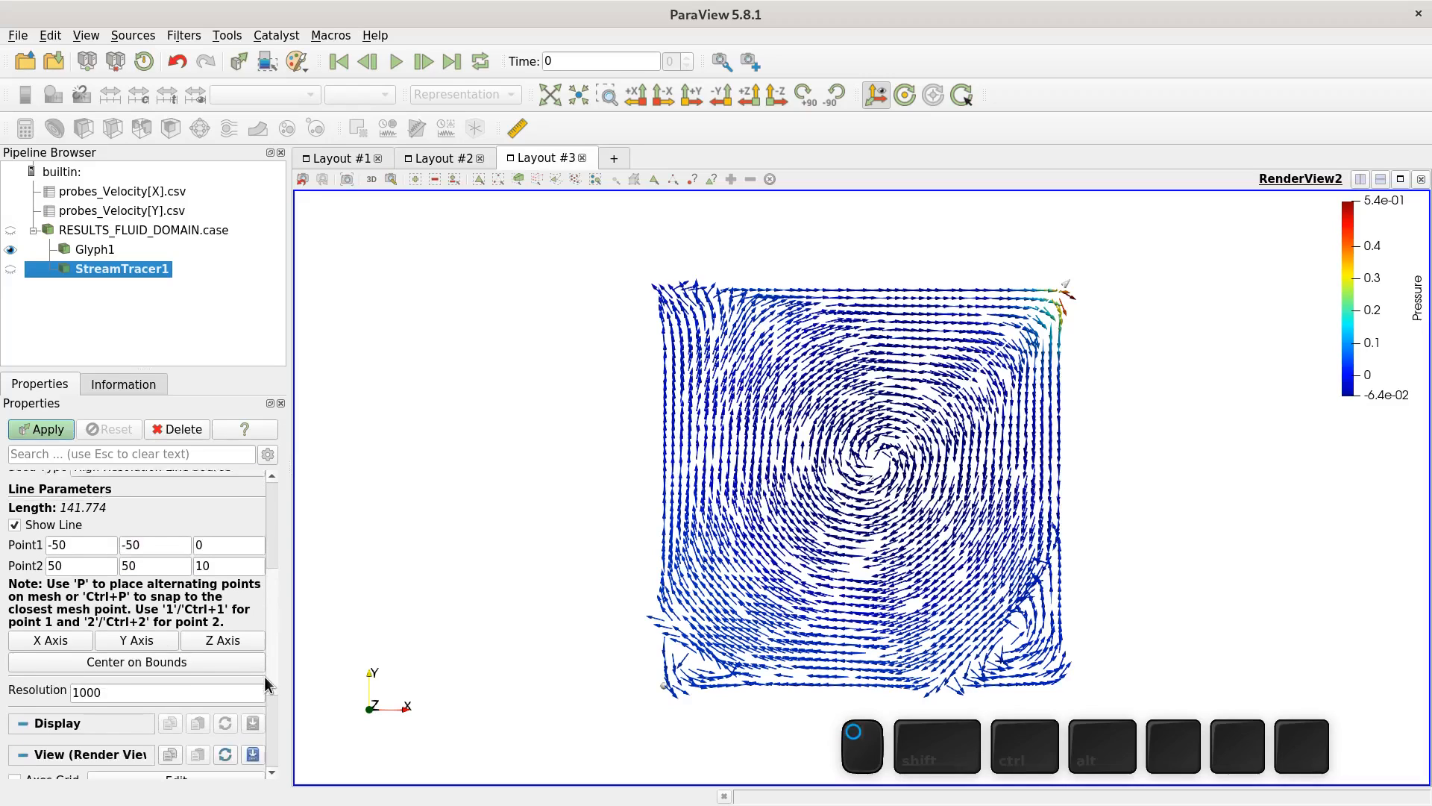
double_click(158, 690)
click(167, 687)
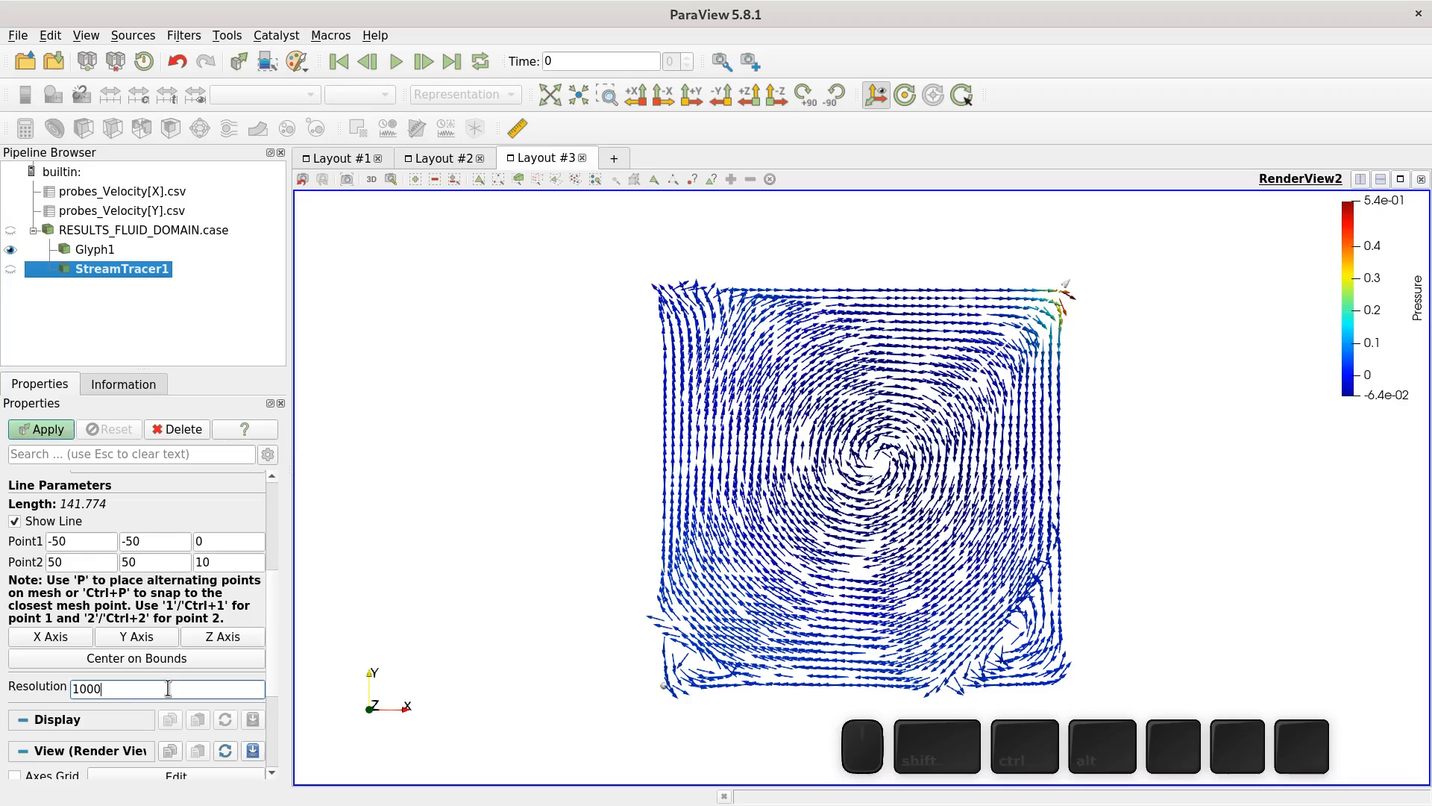
key(BackSpace)
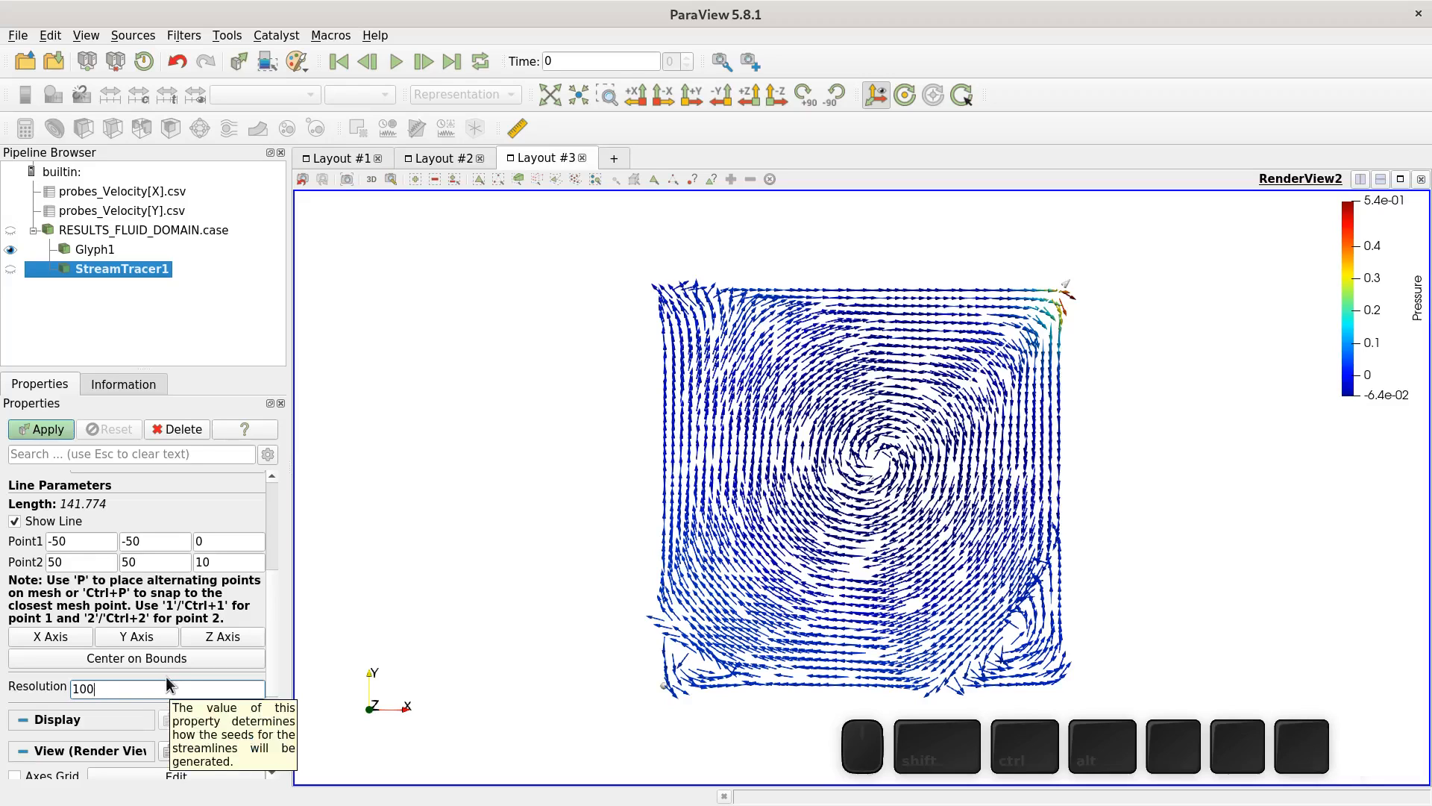
click(170, 680)
click(36, 429)
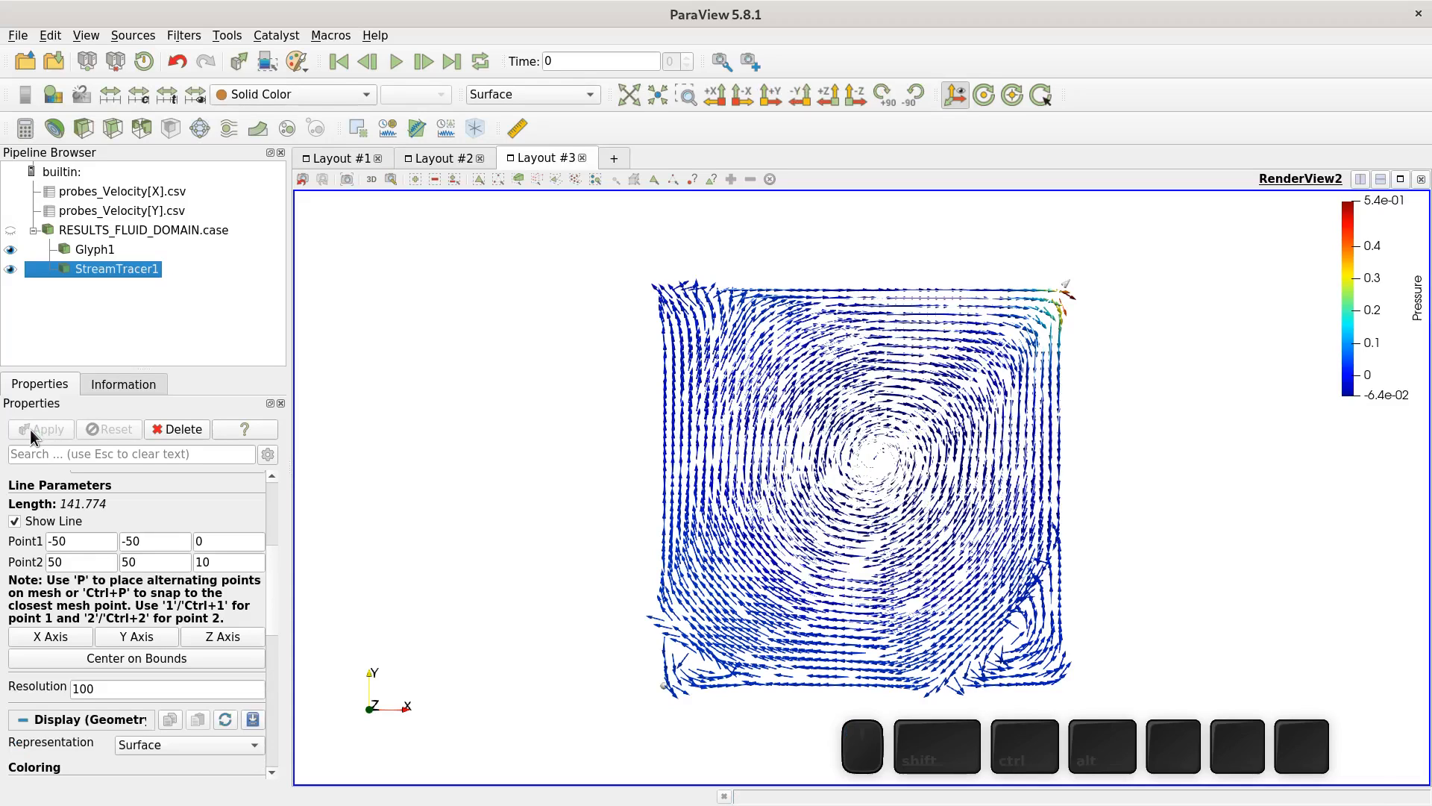
- Color the streamlines by Velocity
click(270, 91)
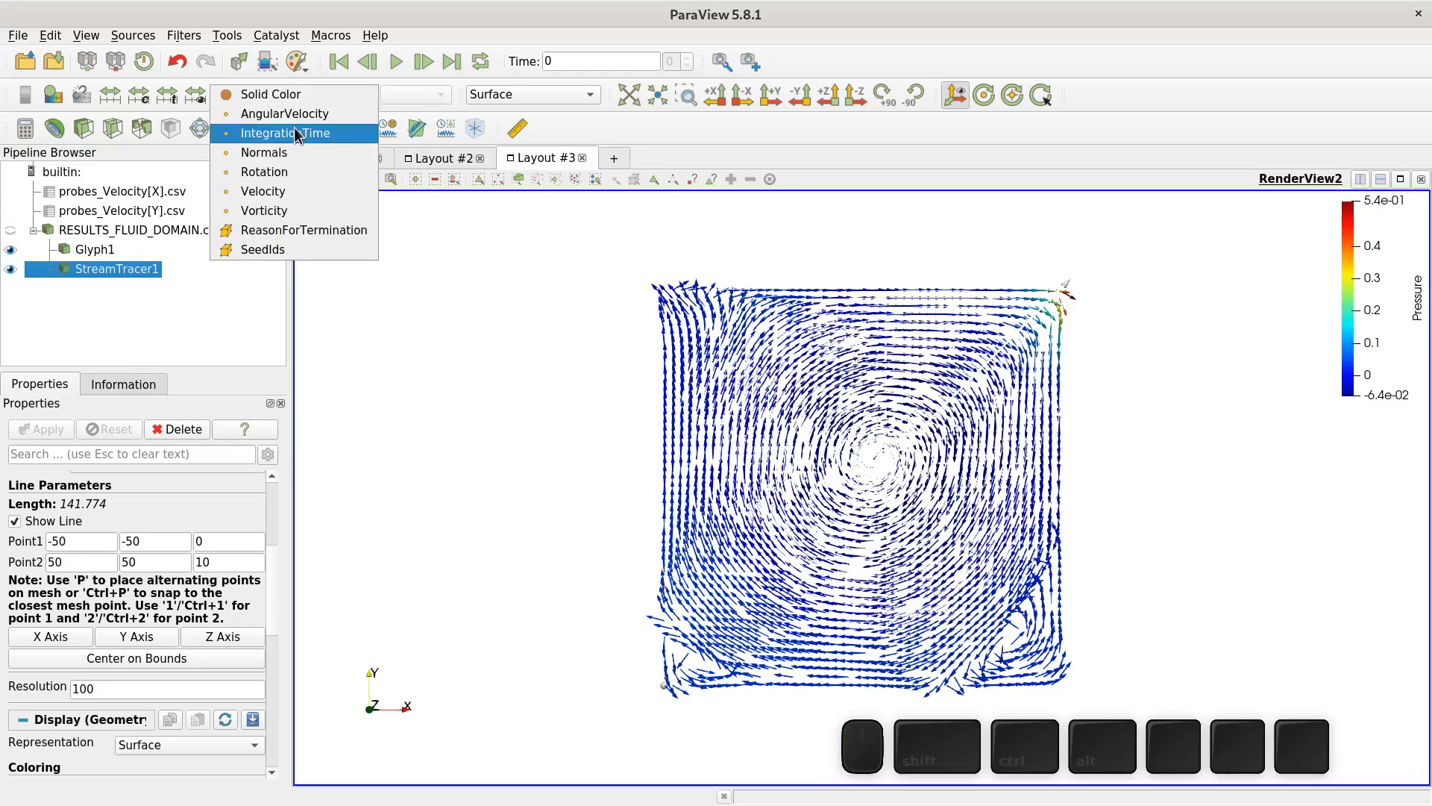
click(315, 190)
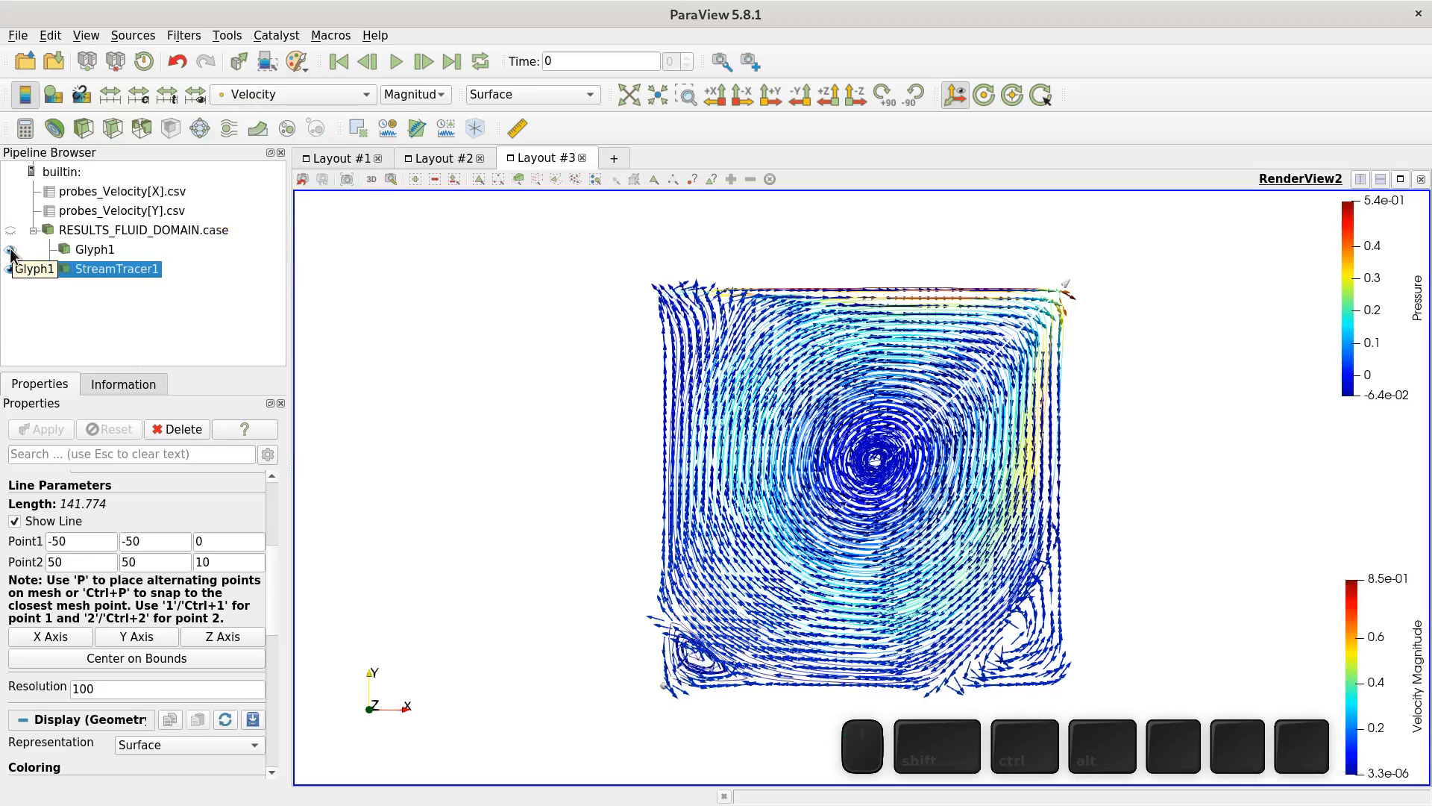
- Hide the glyphs and show the domain again
click(10, 251)
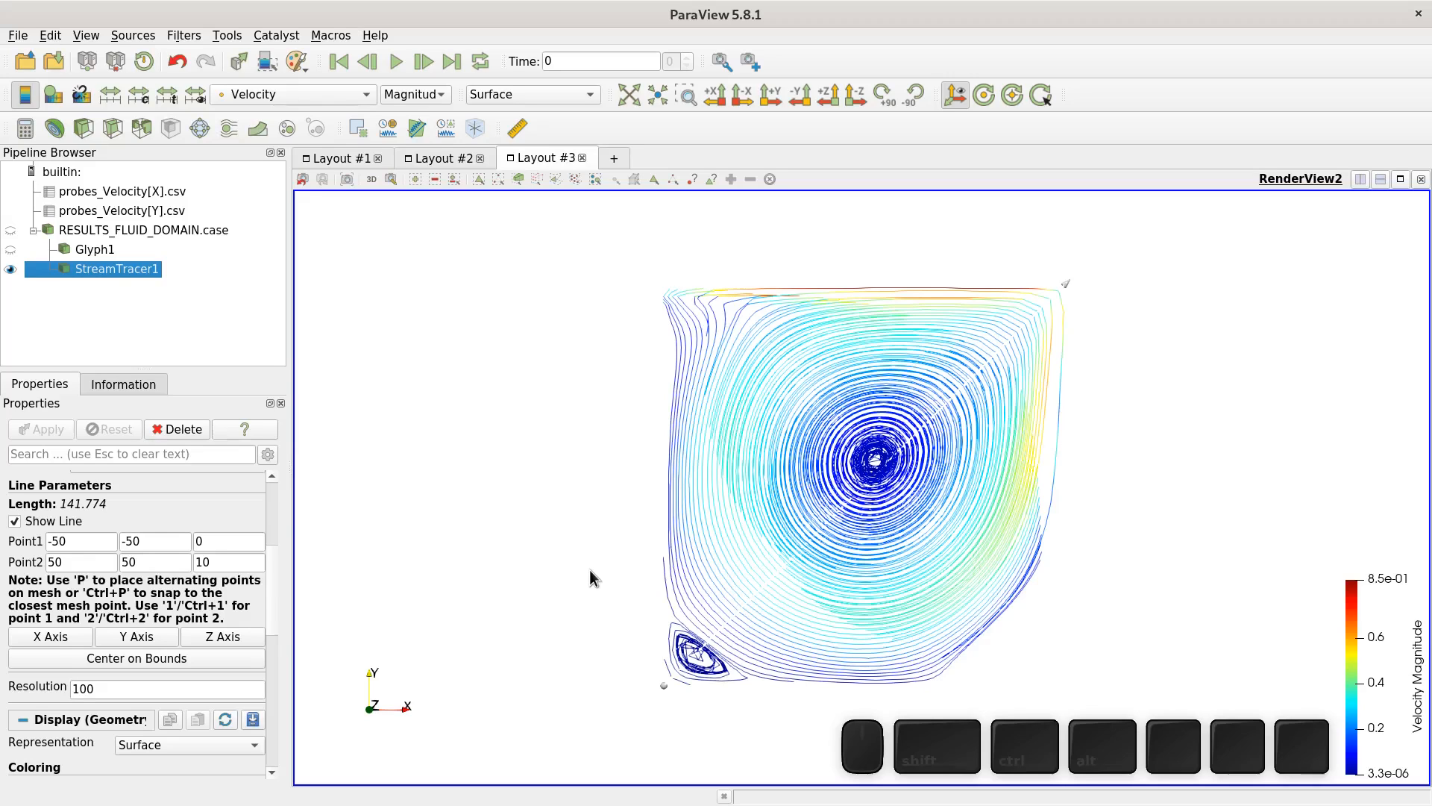
click(12, 232)
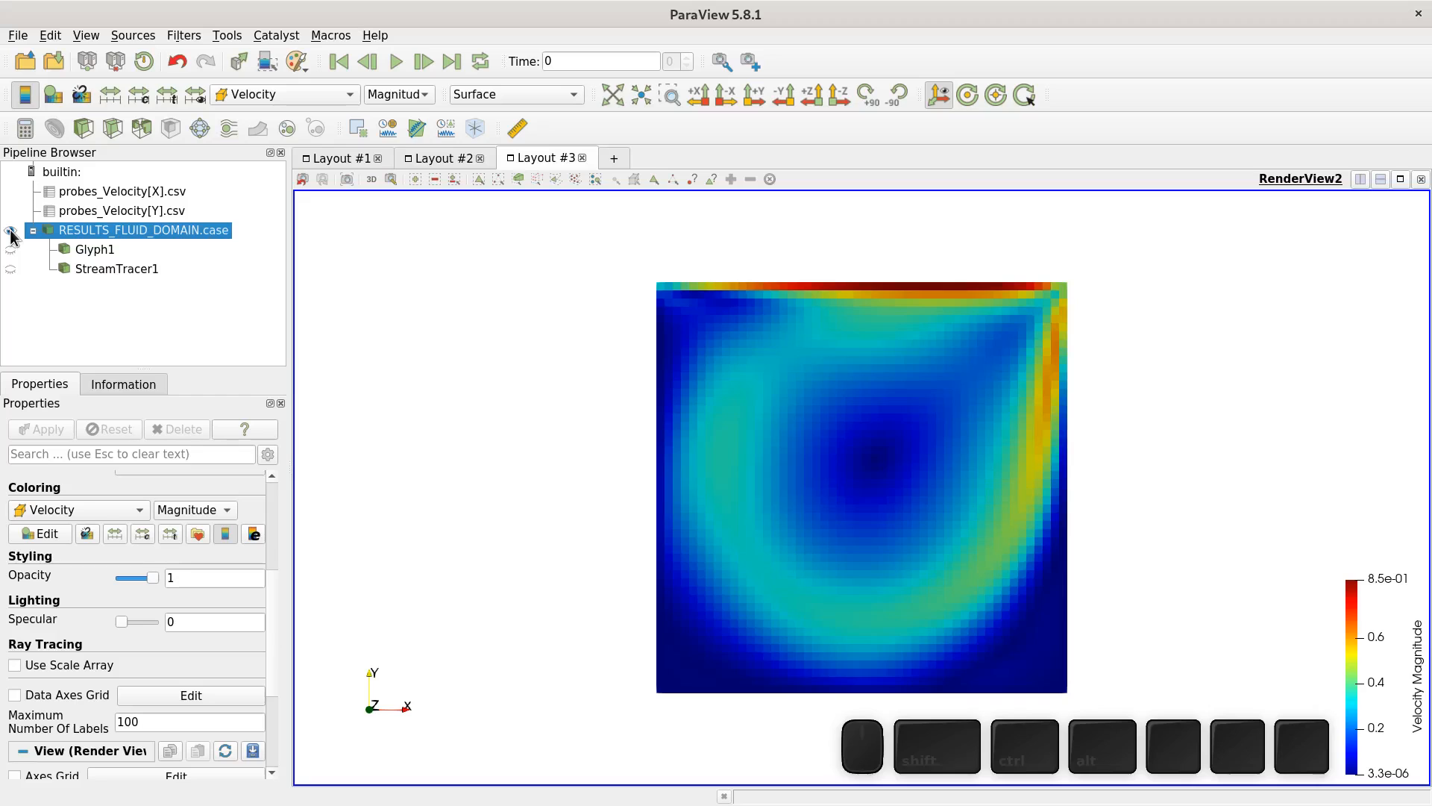
- In a new layout with a line chart view, open profile1.csv from the profiles folder and display it in the chart
click(613, 159)
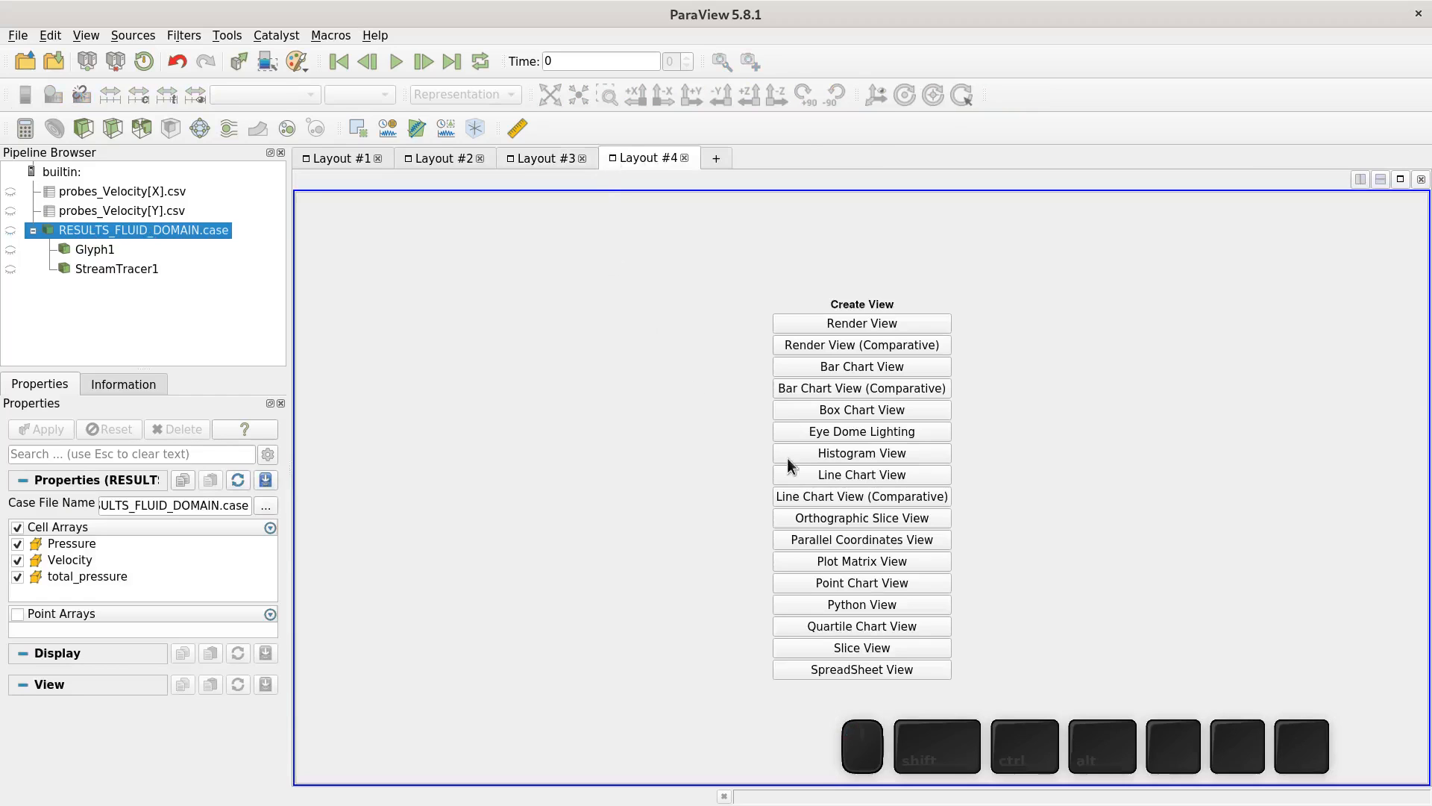
click(803, 471)
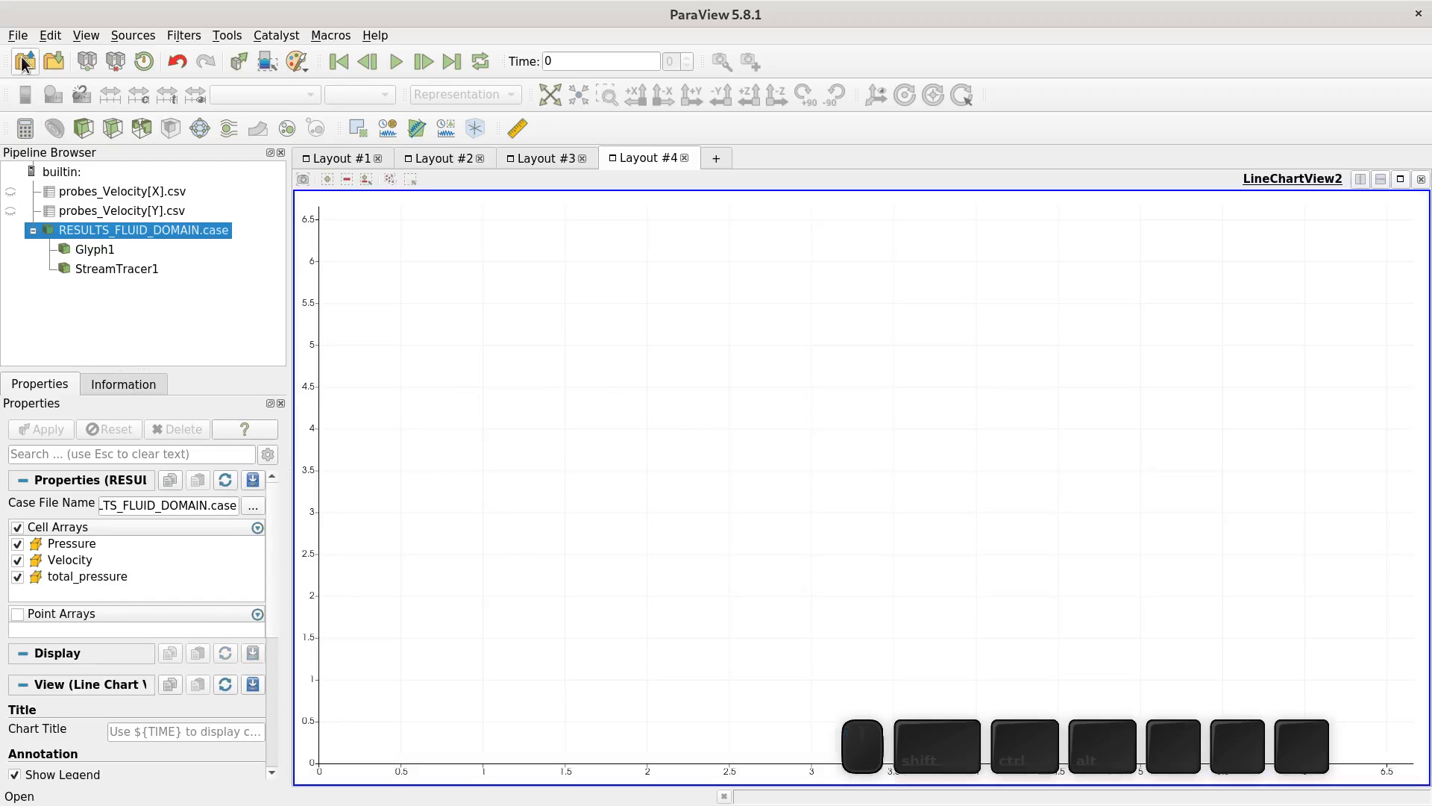
click(24, 64)
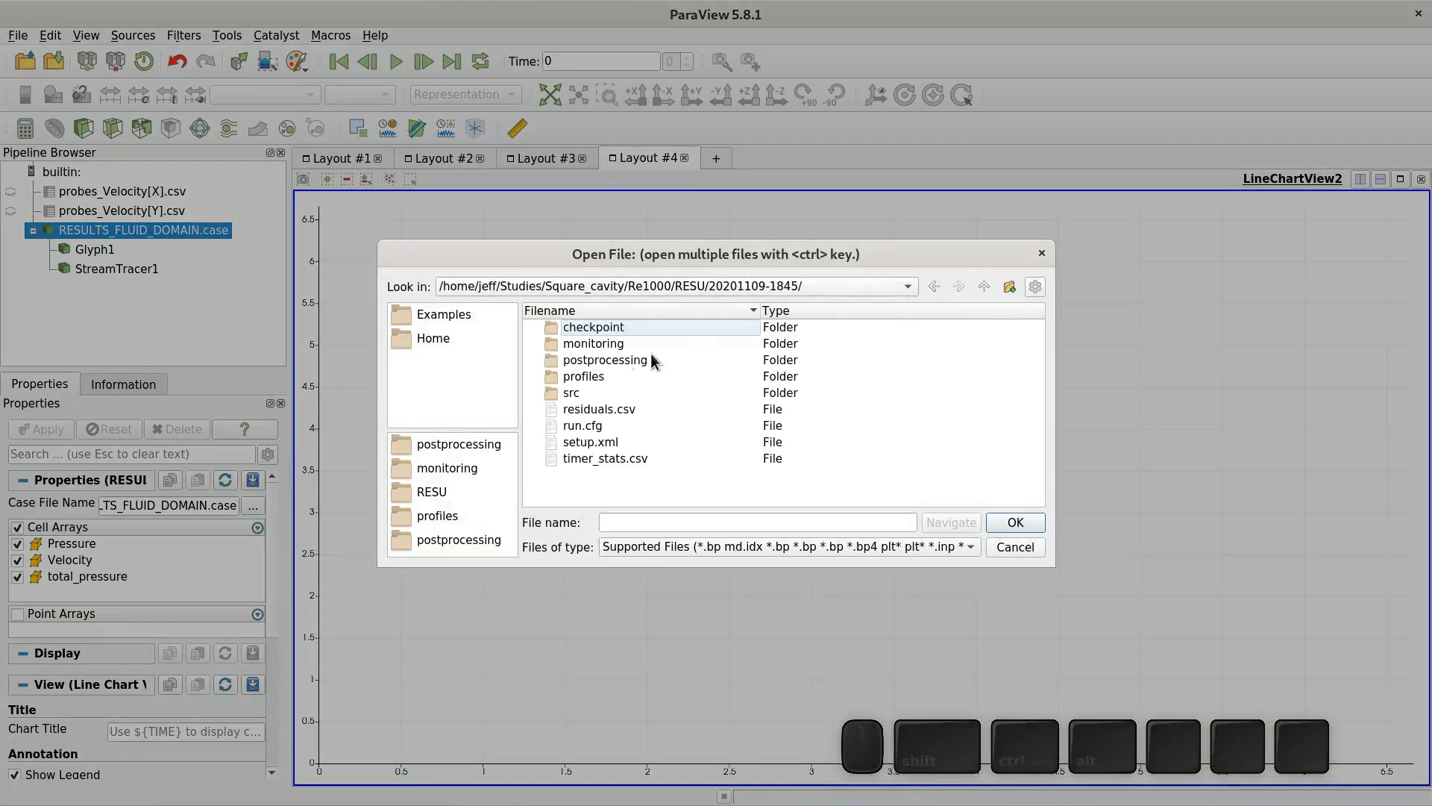
double_click(589, 375)
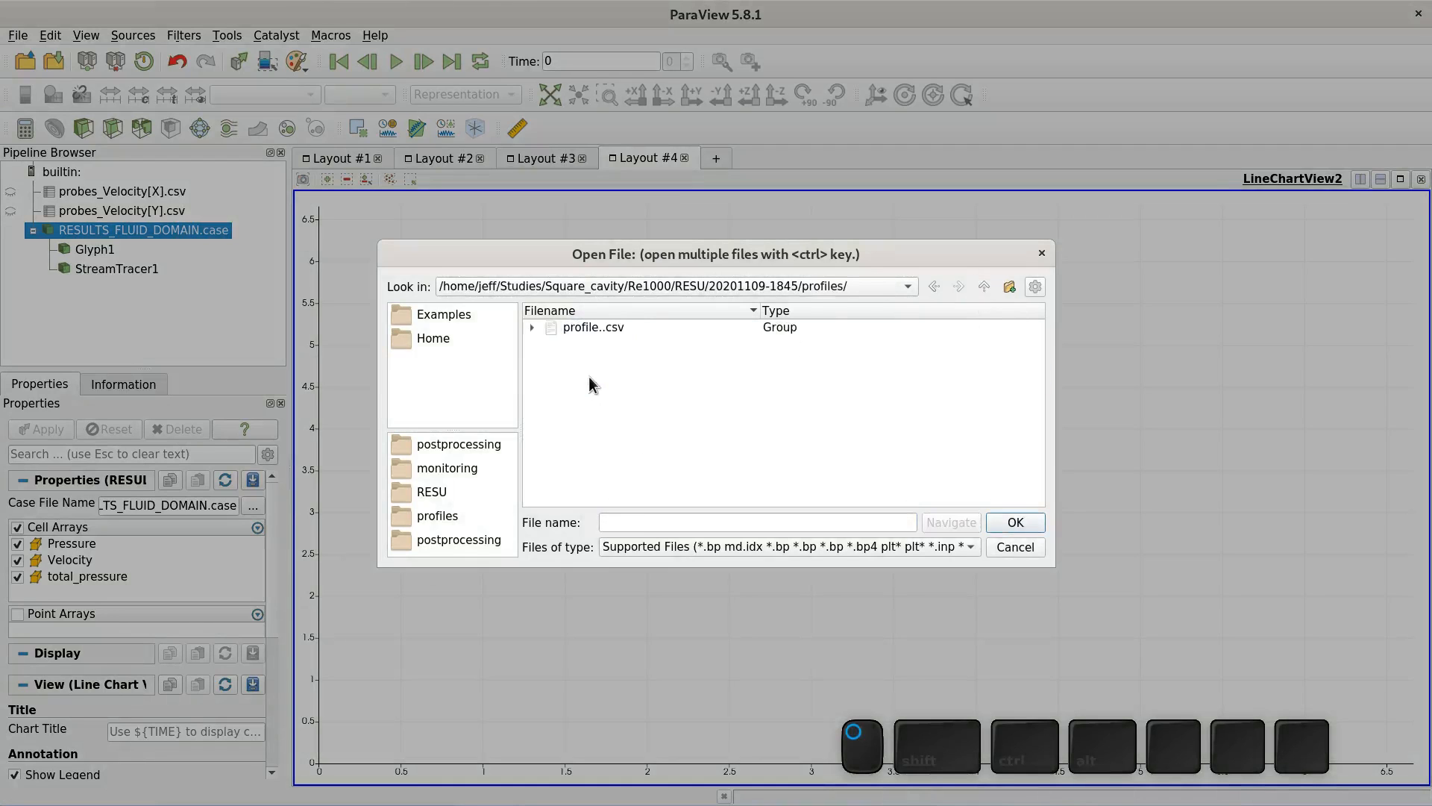
click(532, 327)
double_click(607, 343)
click(51, 428)
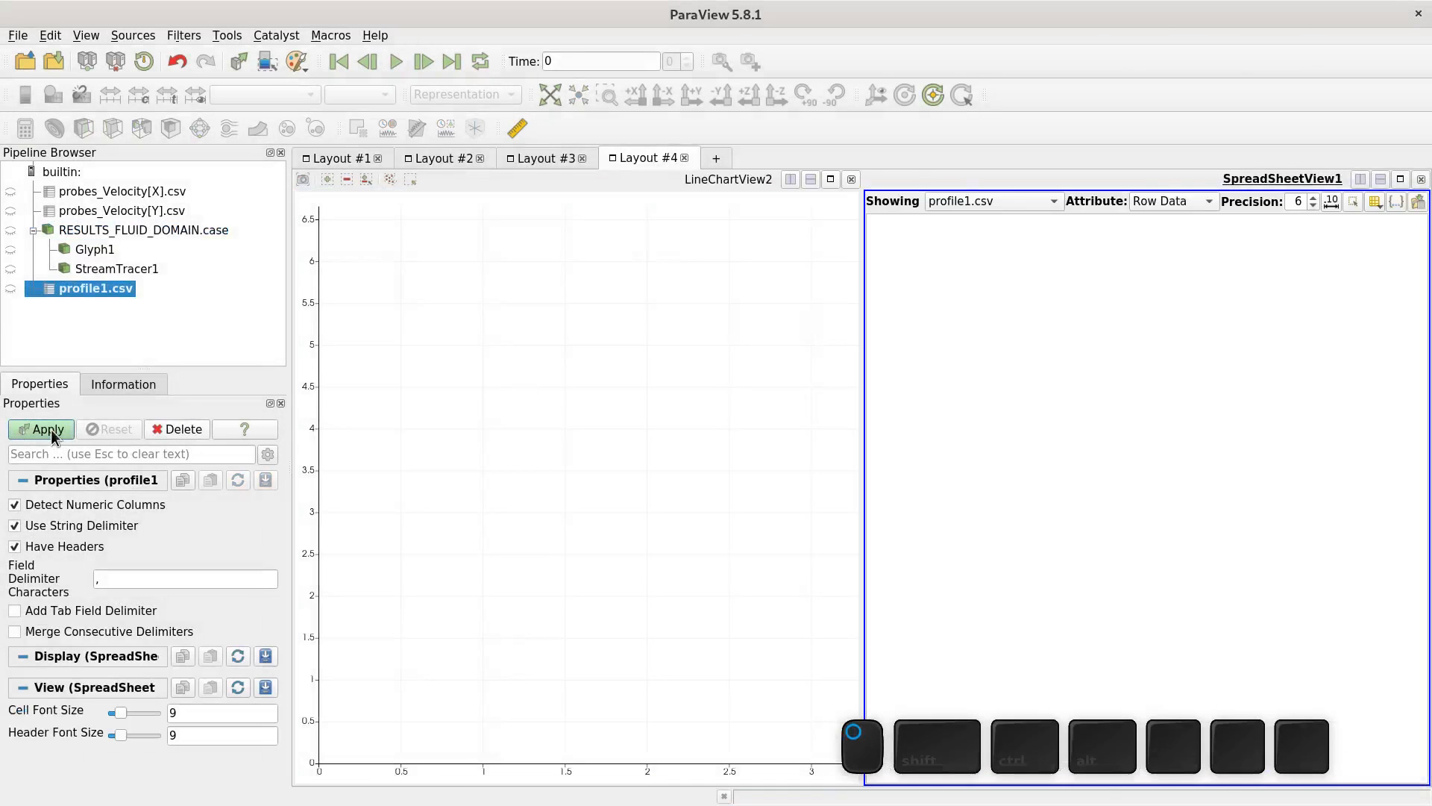
click(1421, 179)
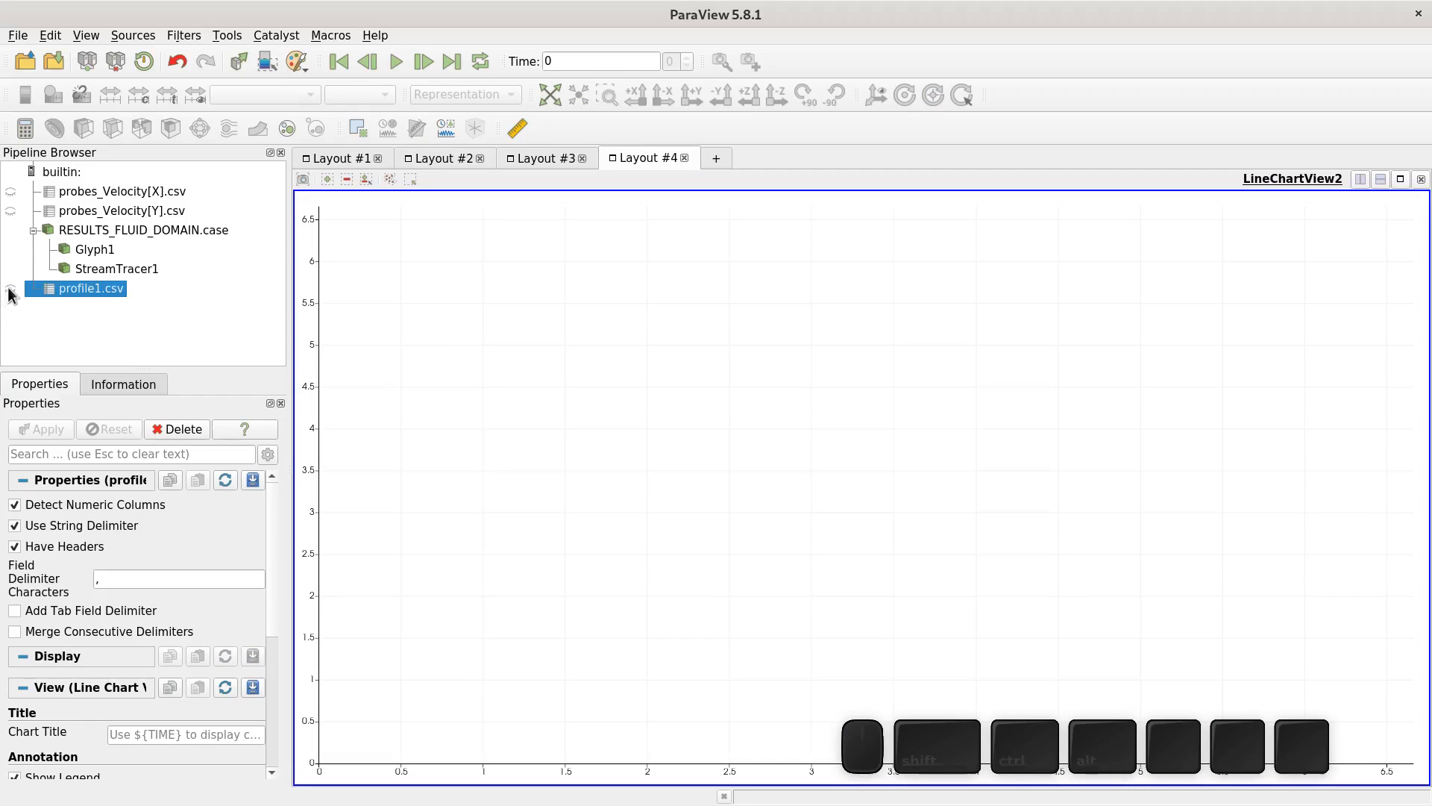
click(11, 289)
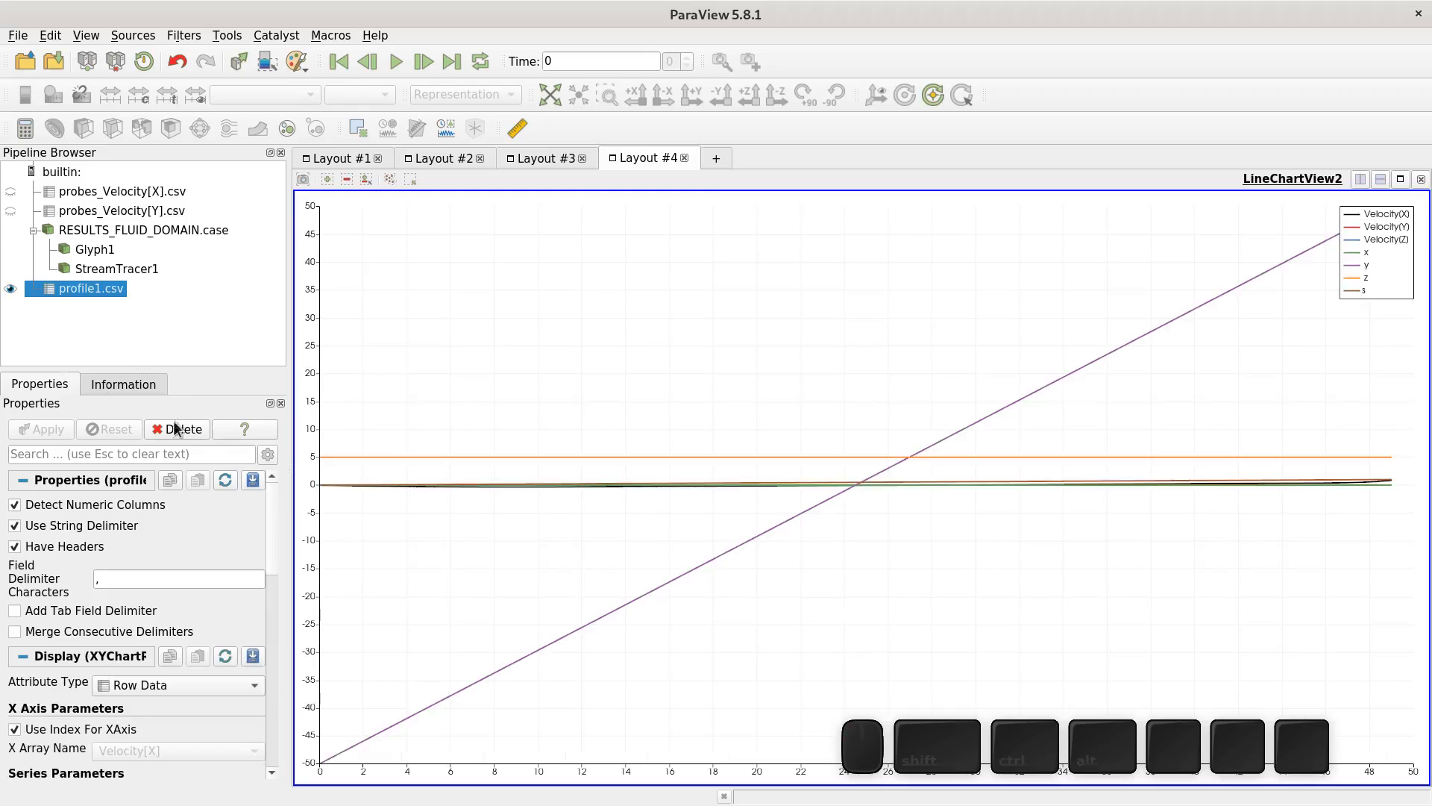
- Plot the chart against the y array instead of the row index
drag(269, 523, 263, 572)
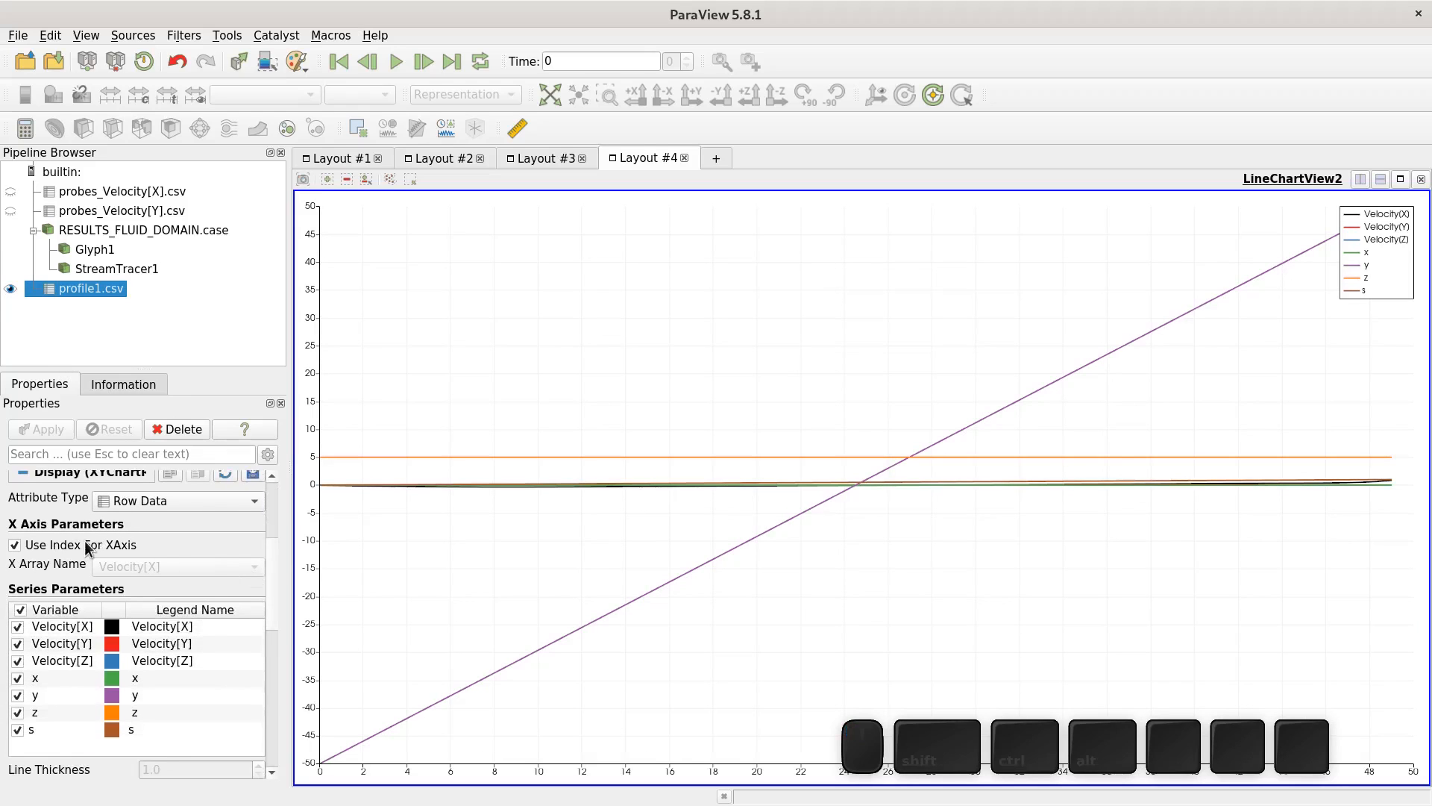
mouse_move(85, 543)
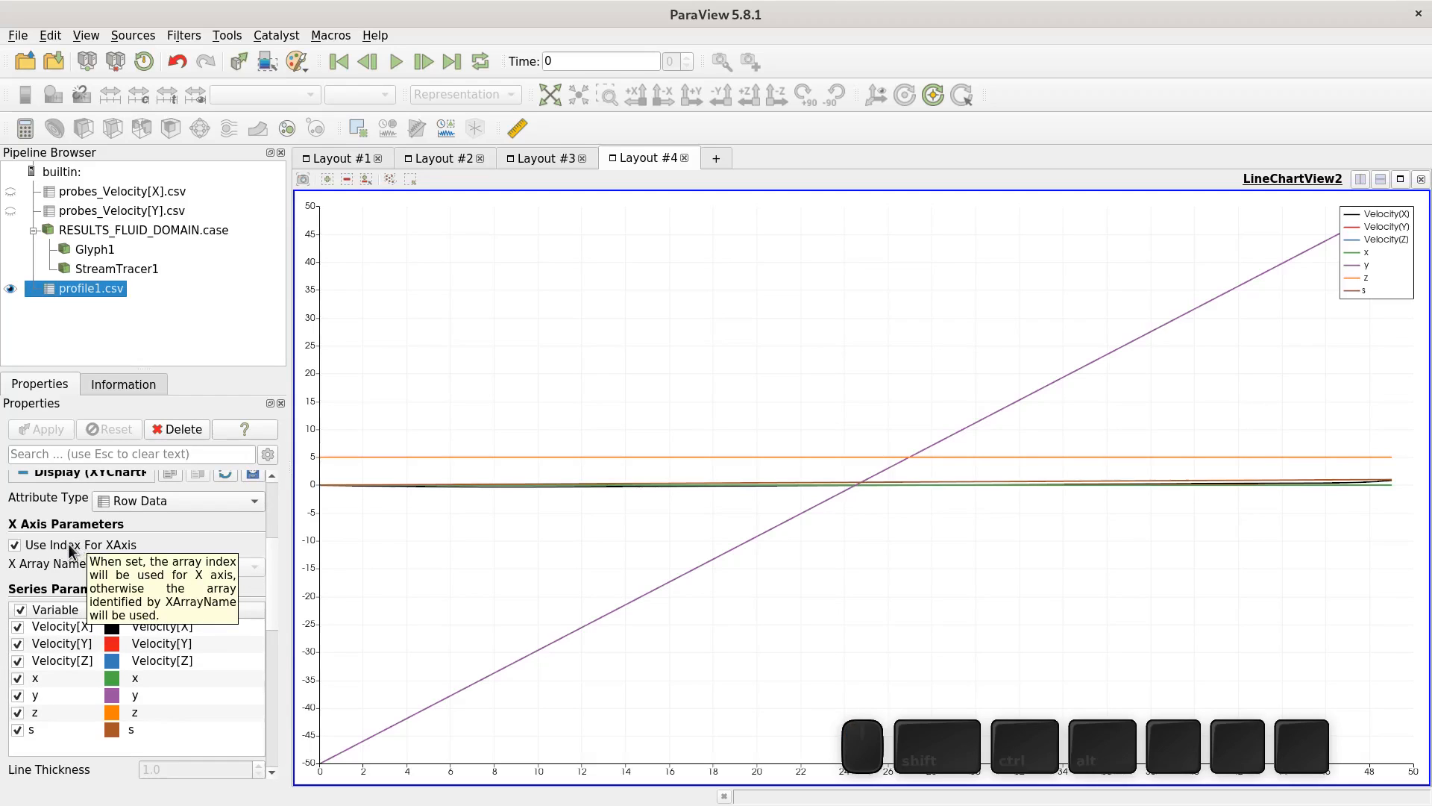
click(51, 544)
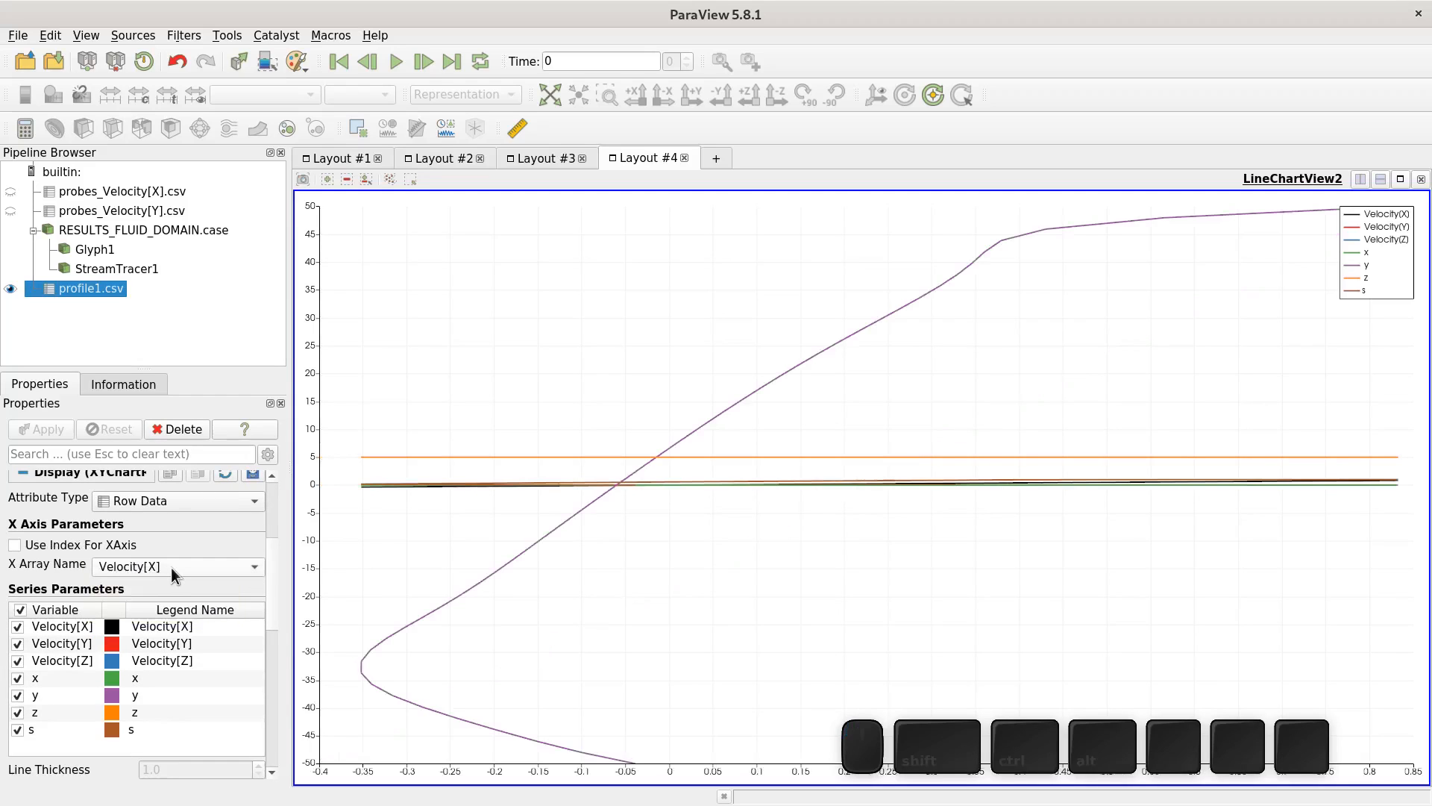
click(176, 567)
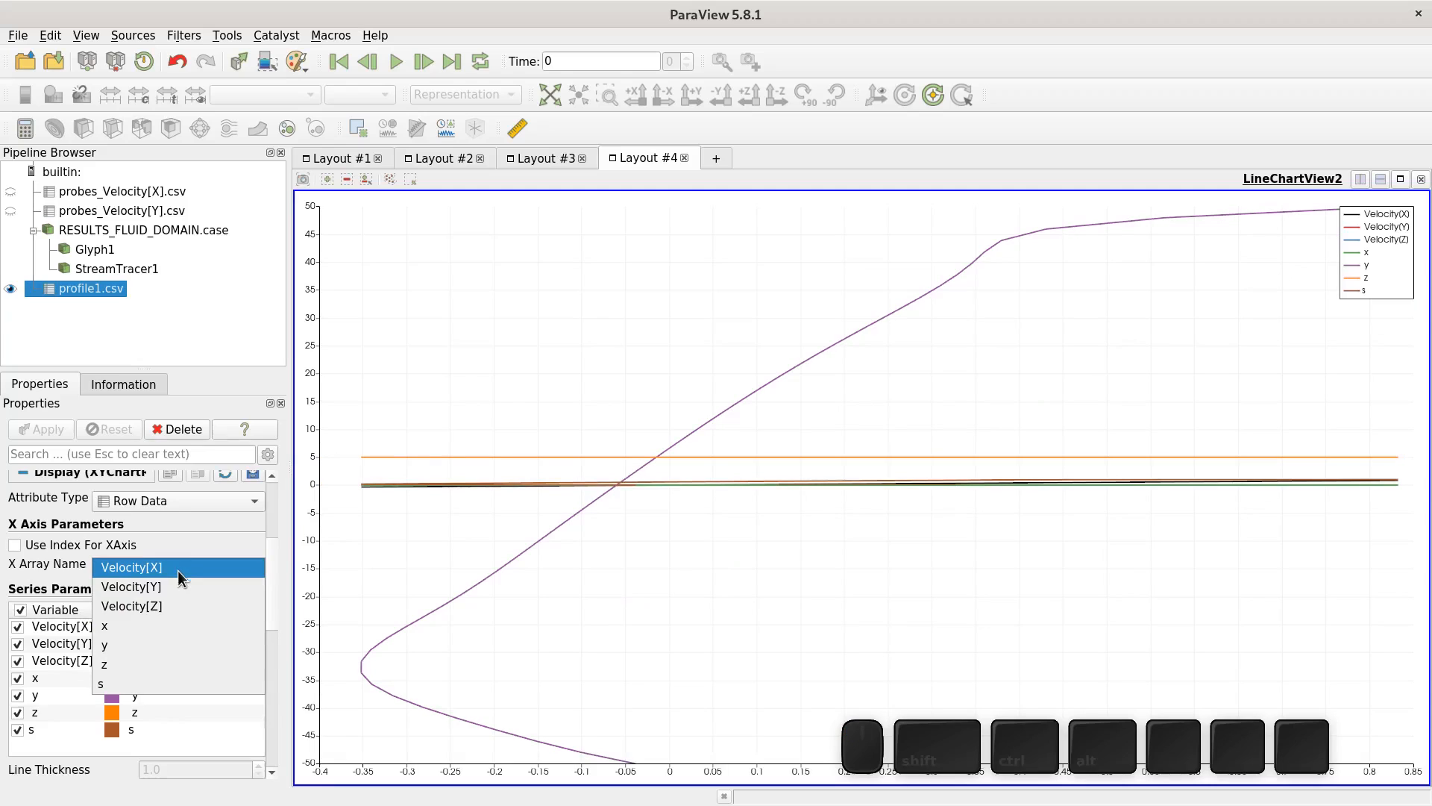
click(139, 646)
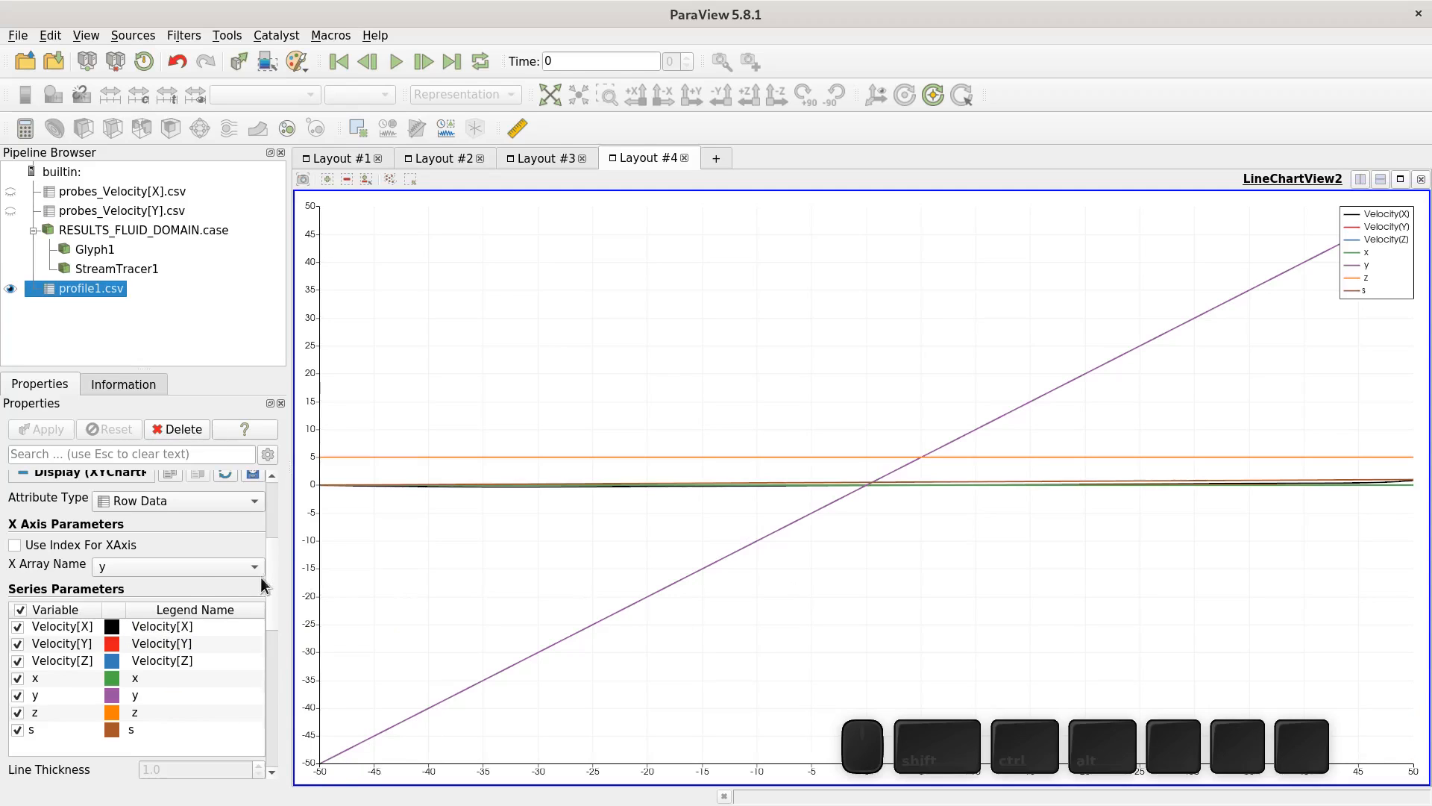
- Hide every chart series except Velocity[X]
click(17, 730)
click(17, 713)
click(17, 696)
click(18, 678)
click(17, 661)
click(18, 644)
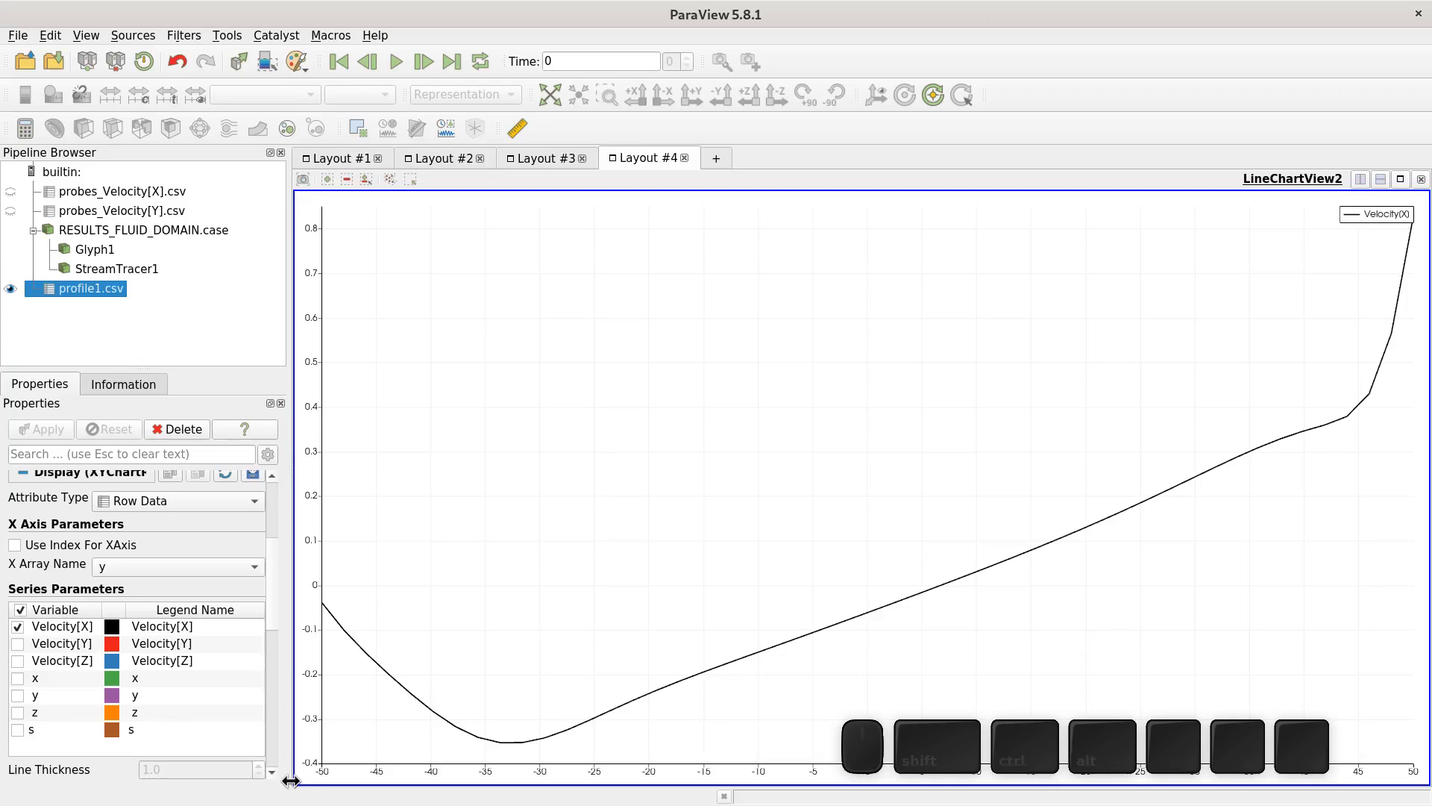
- Add a Calculator filter to profile1.csv with the result array name Y_dimensionless
double_click(81, 292)
click(46, 294)
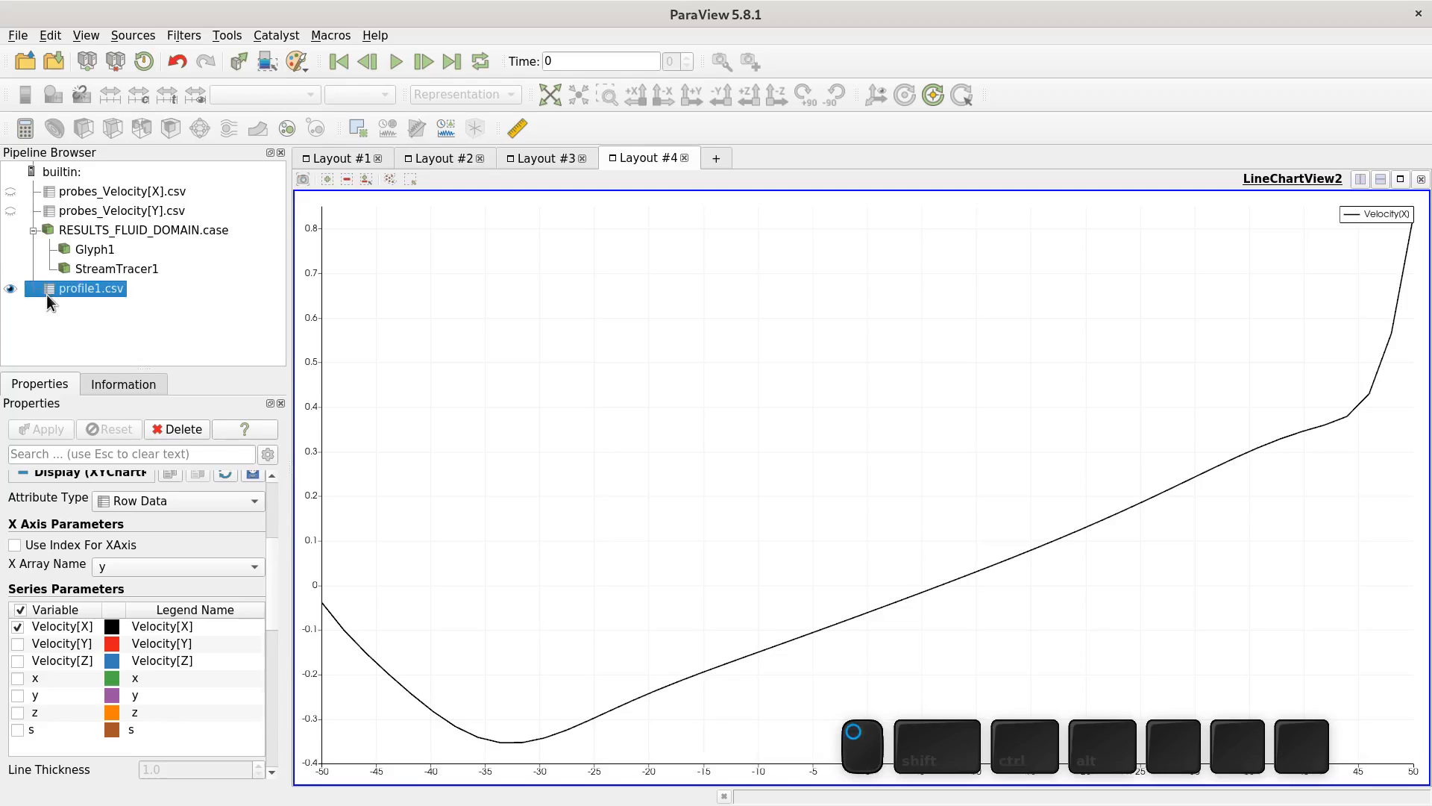
click(24, 129)
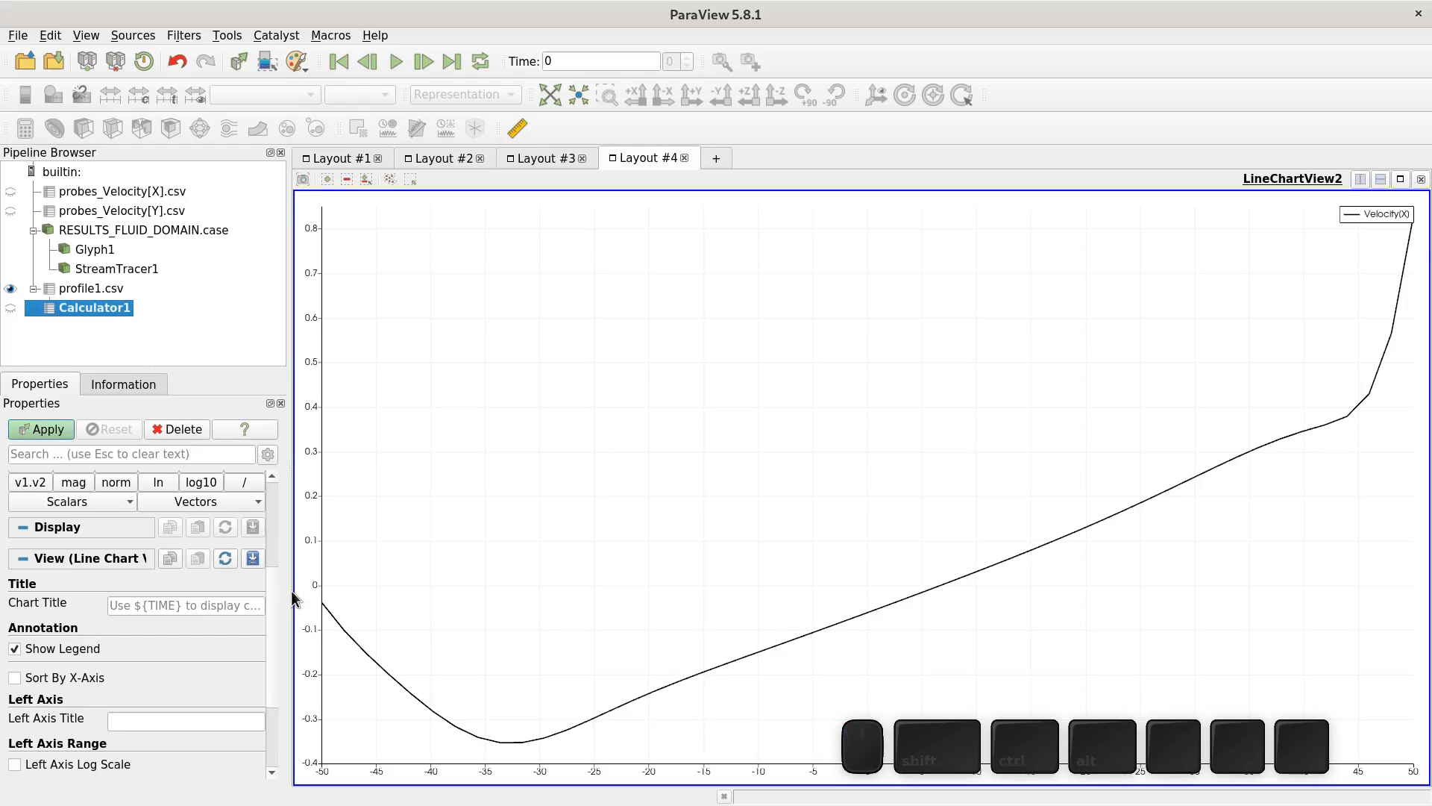
drag(271, 592, 238, 511)
drag(124, 550, 206, 662)
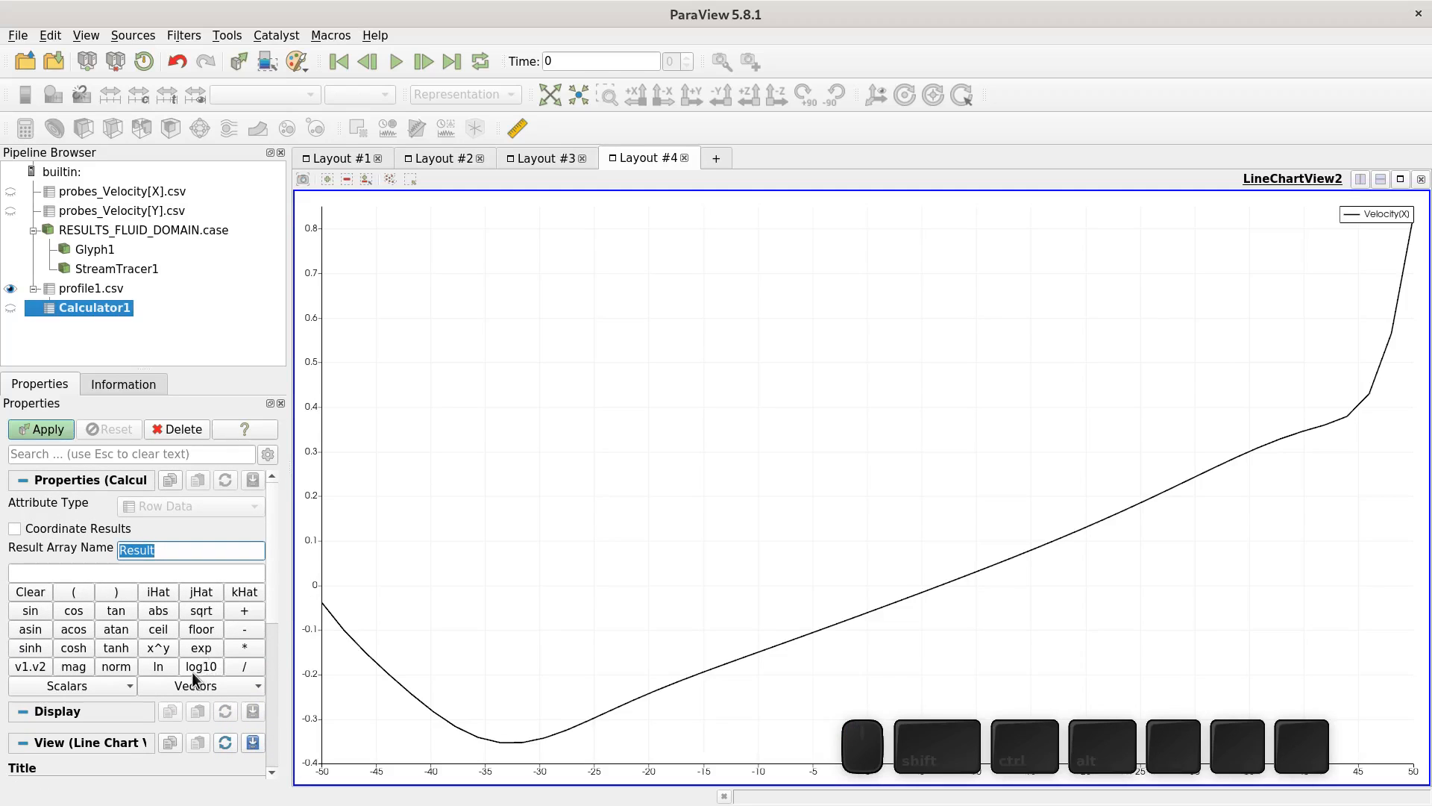
text(Y)
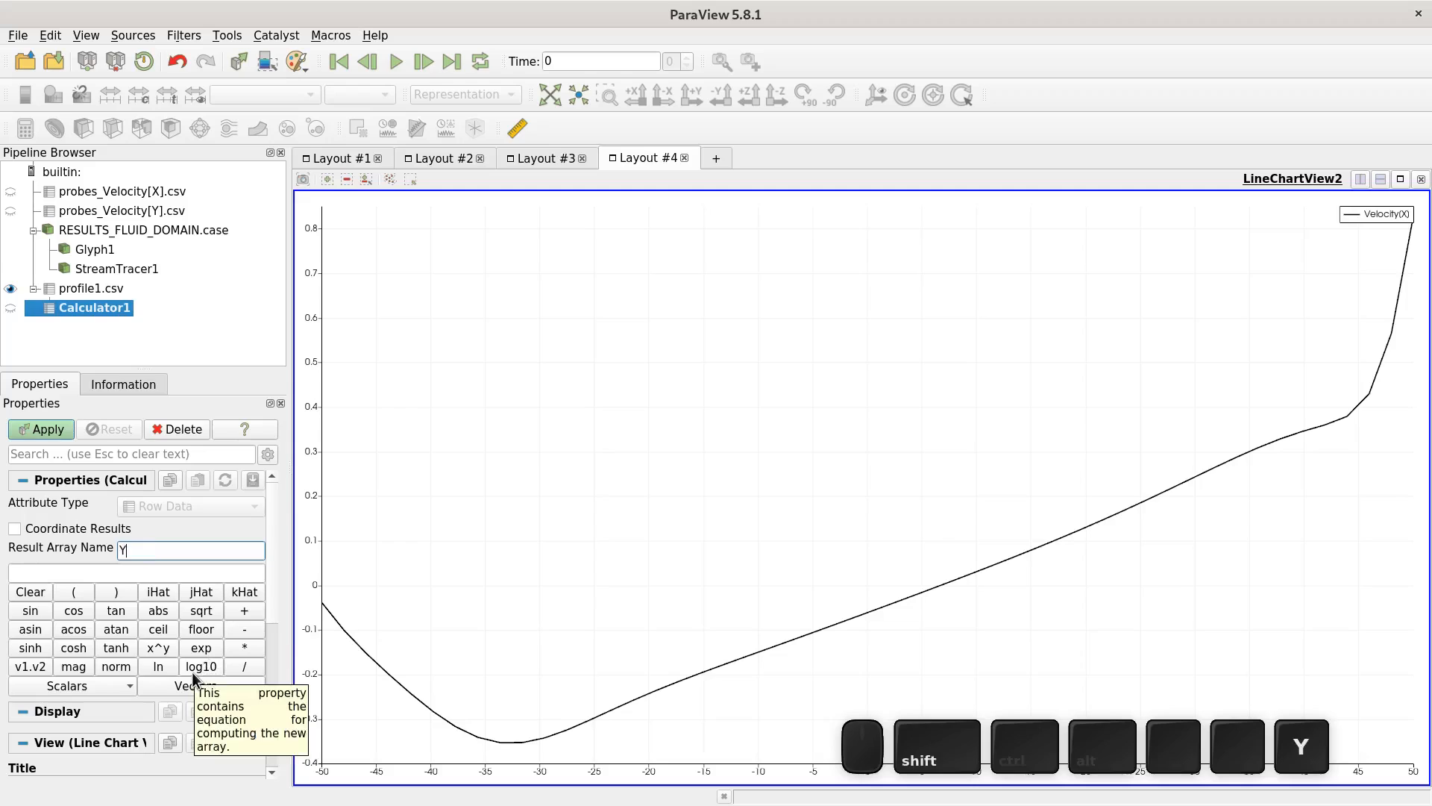
text(_d)
text(iem)
key(BackSpace)
key(BackSpace)
text(m)
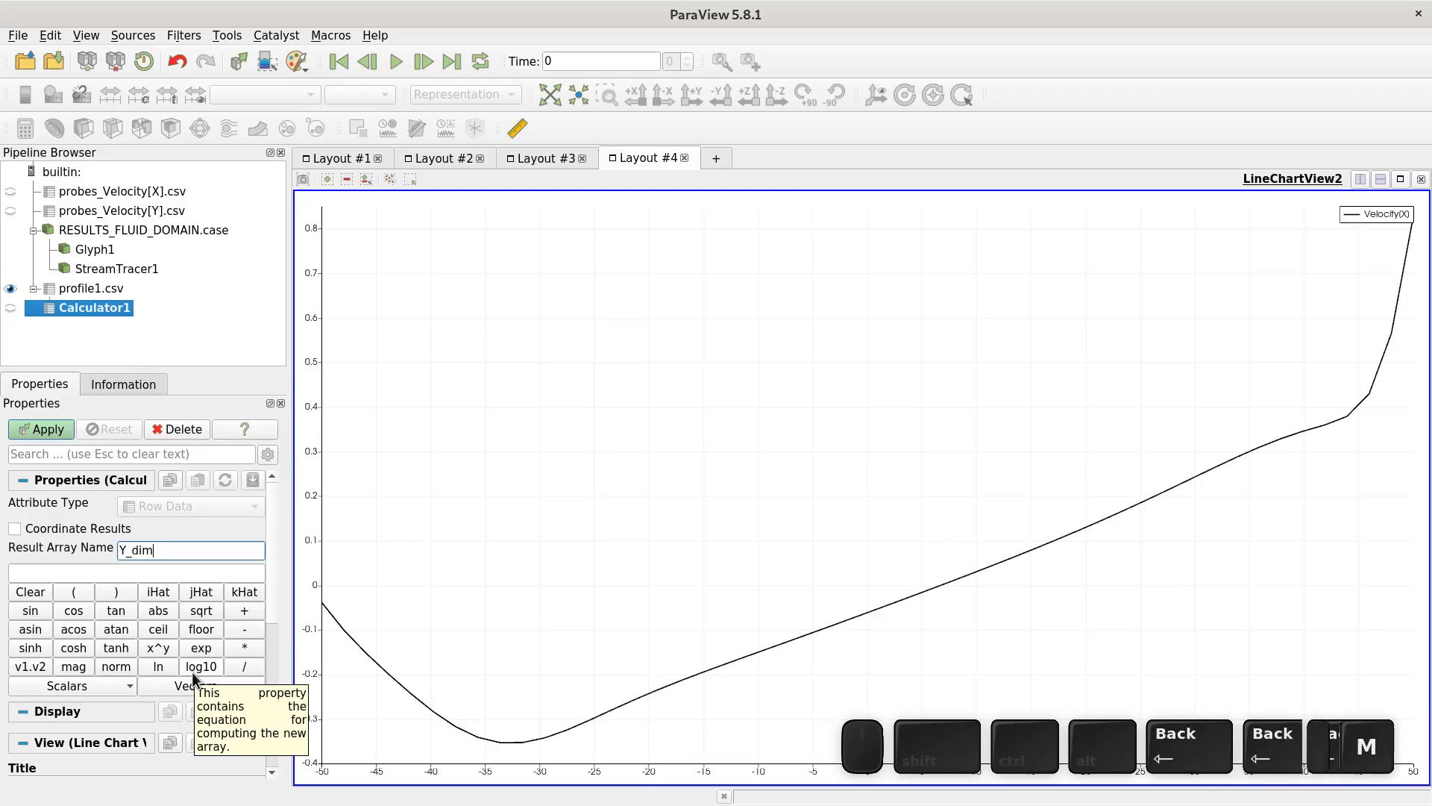
text(ensionless)
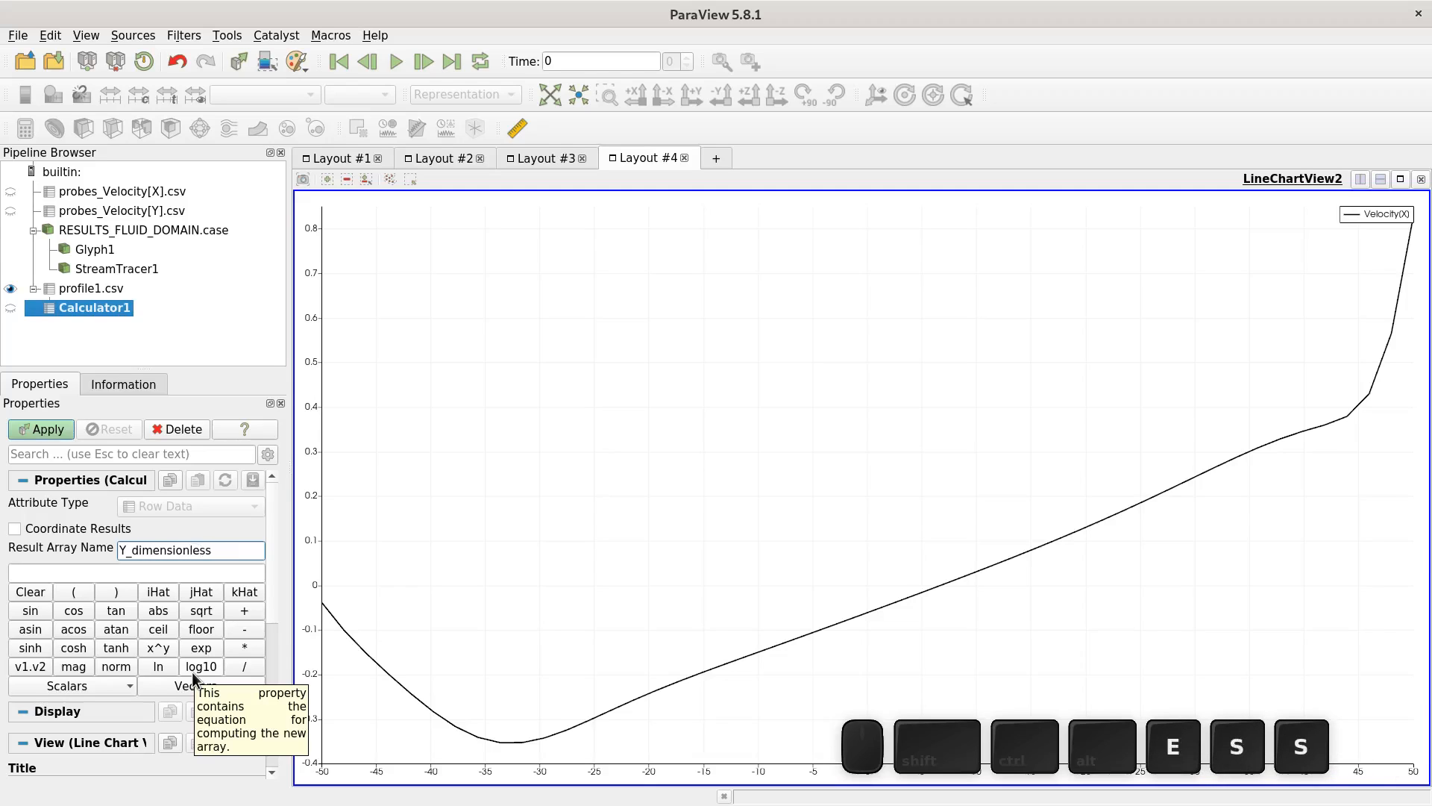
- Enter the calculator expression (50+ y)/100 and apply the filter
click(90, 573)
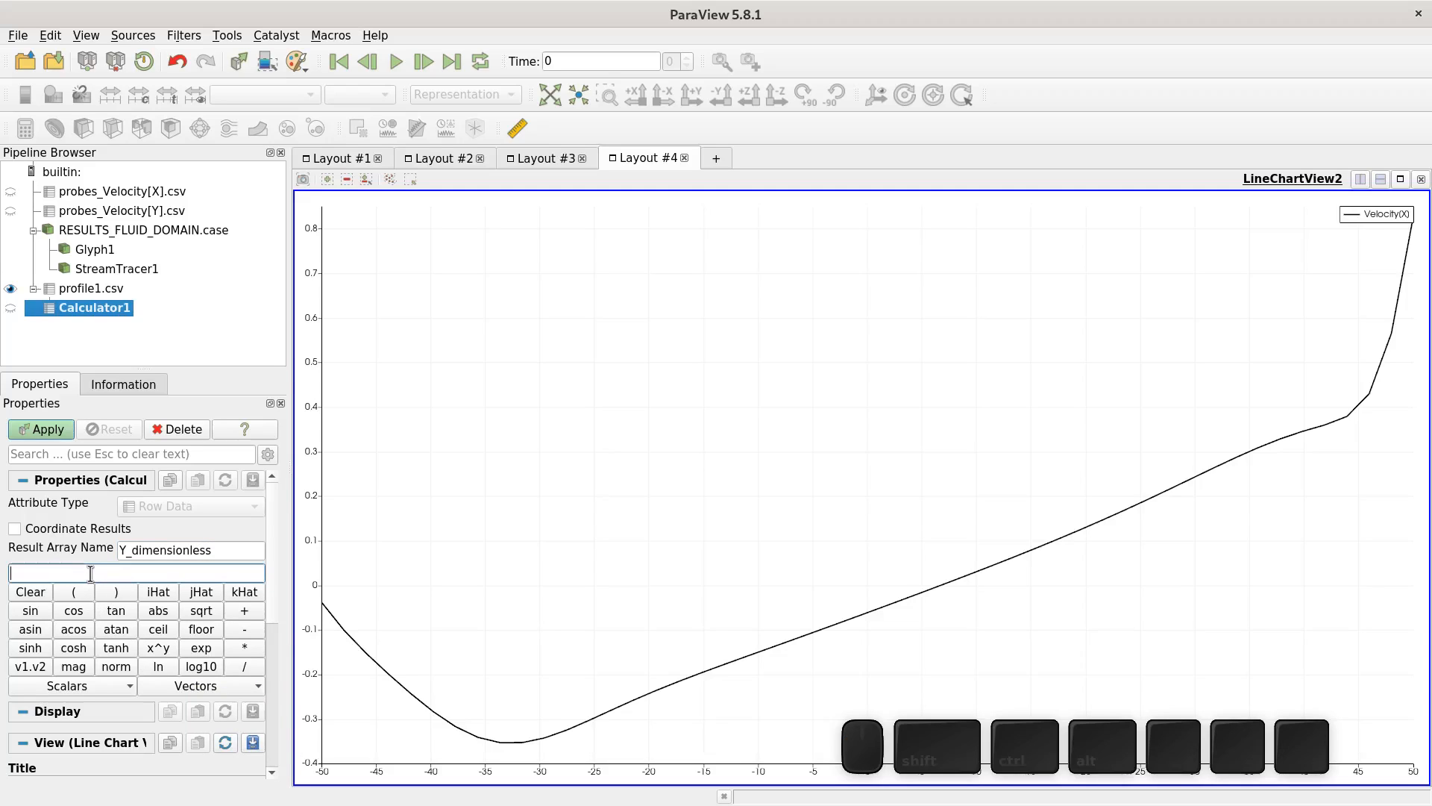
text((50+)
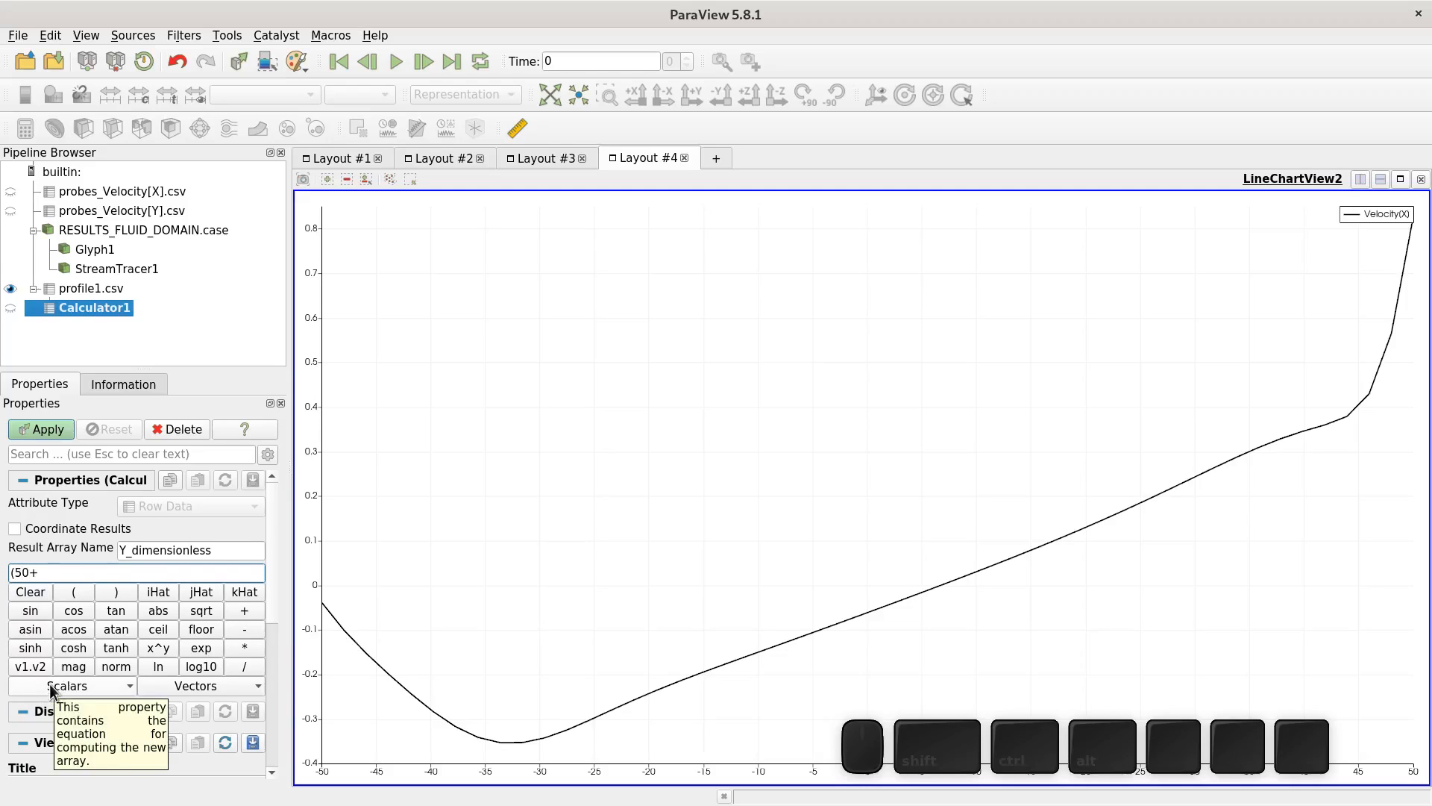
click(51, 687)
click(48, 634)
click(77, 573)
text()100)
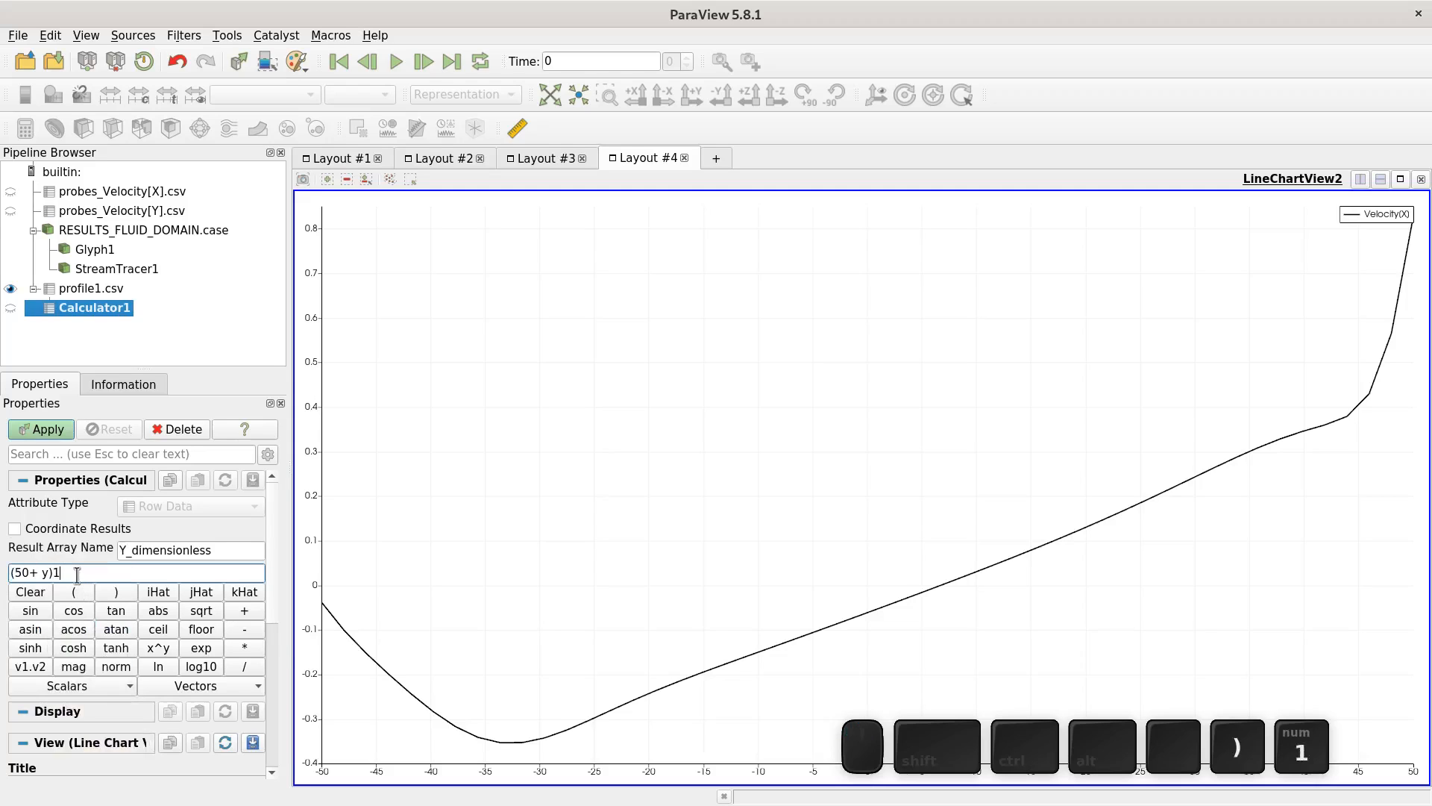
key(BackSpace)
key(BackSpace)
key(BackSpace)
text(/100)
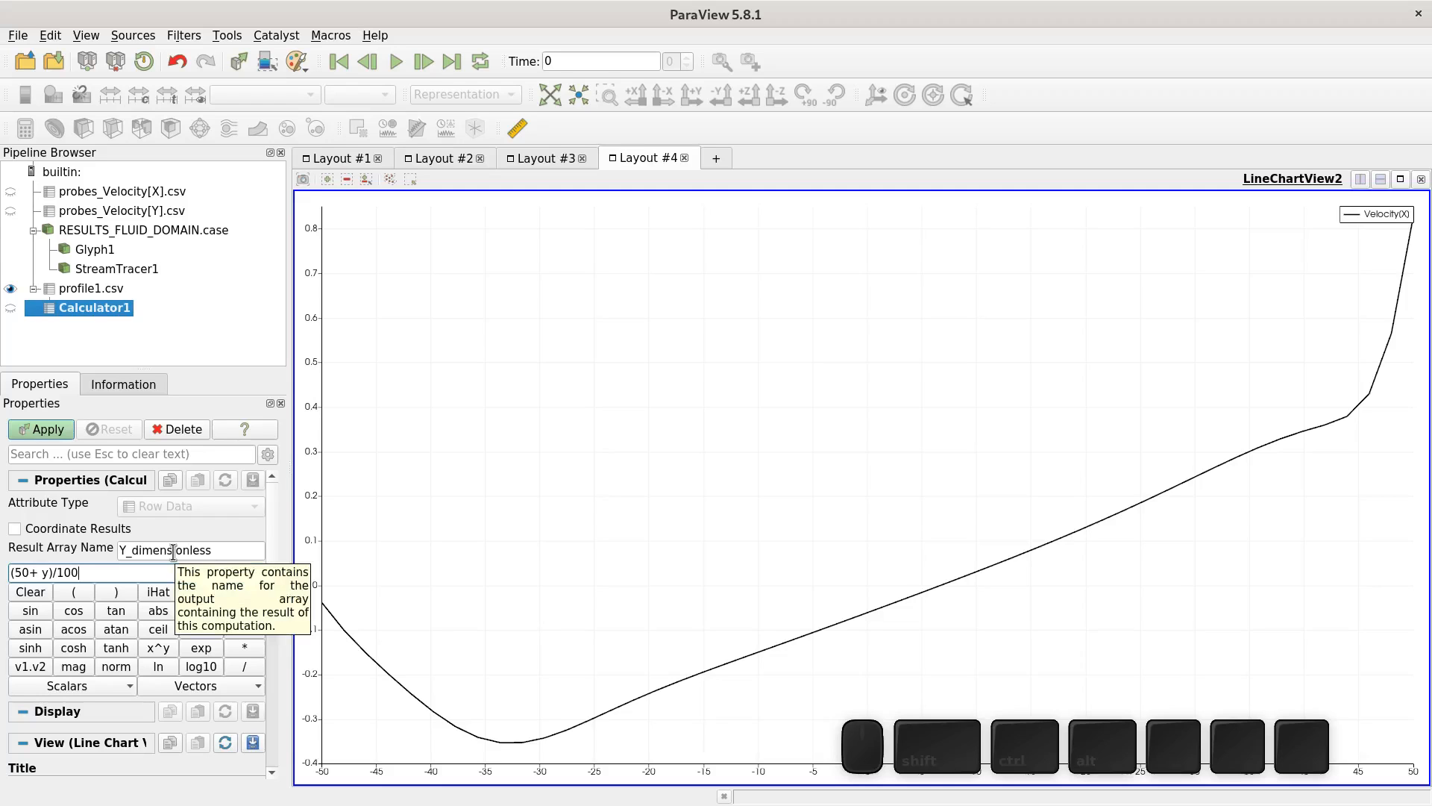
click(52, 430)
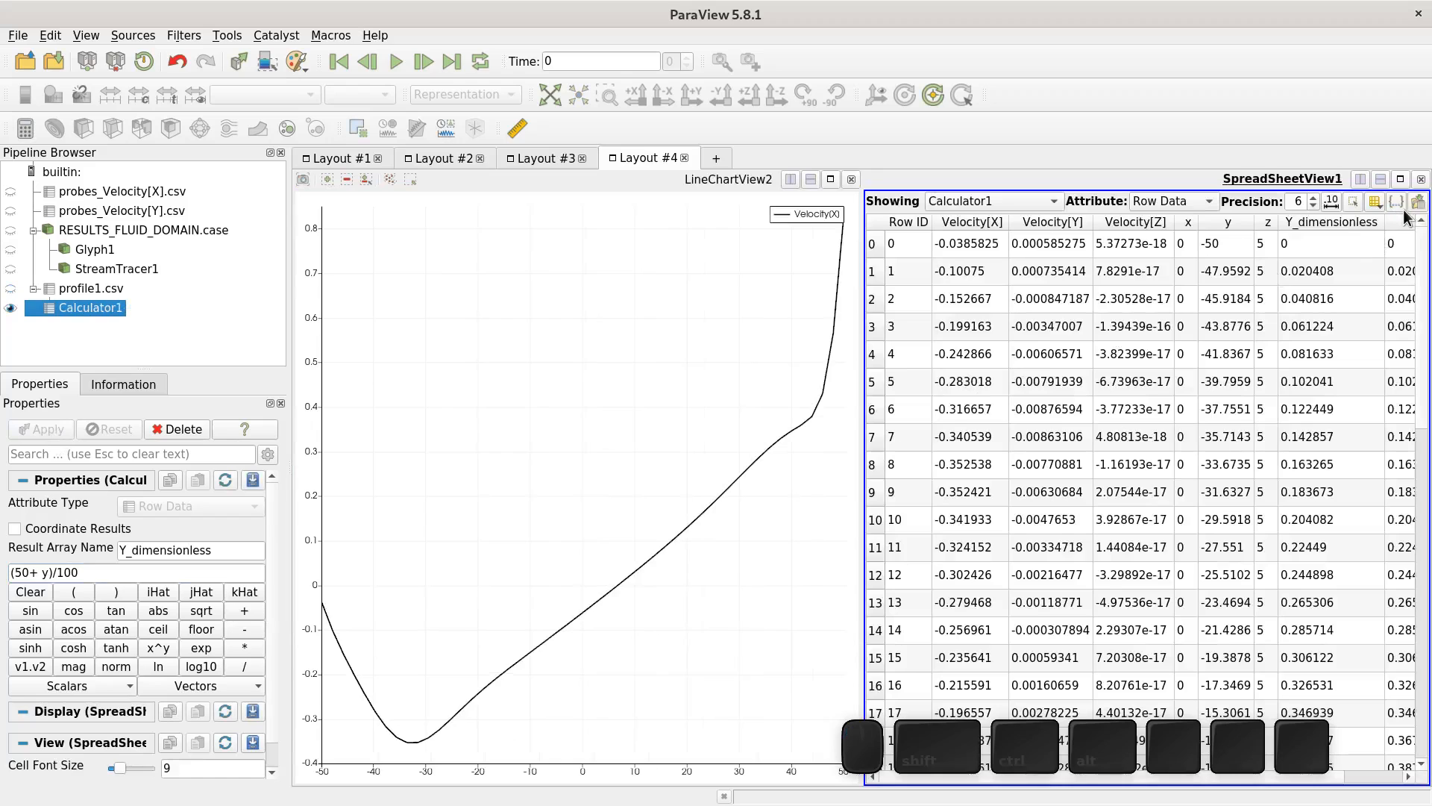
- Close the spreadsheet view and display Calculator1 instead of profile1.csv in the line chart
click(1421, 179)
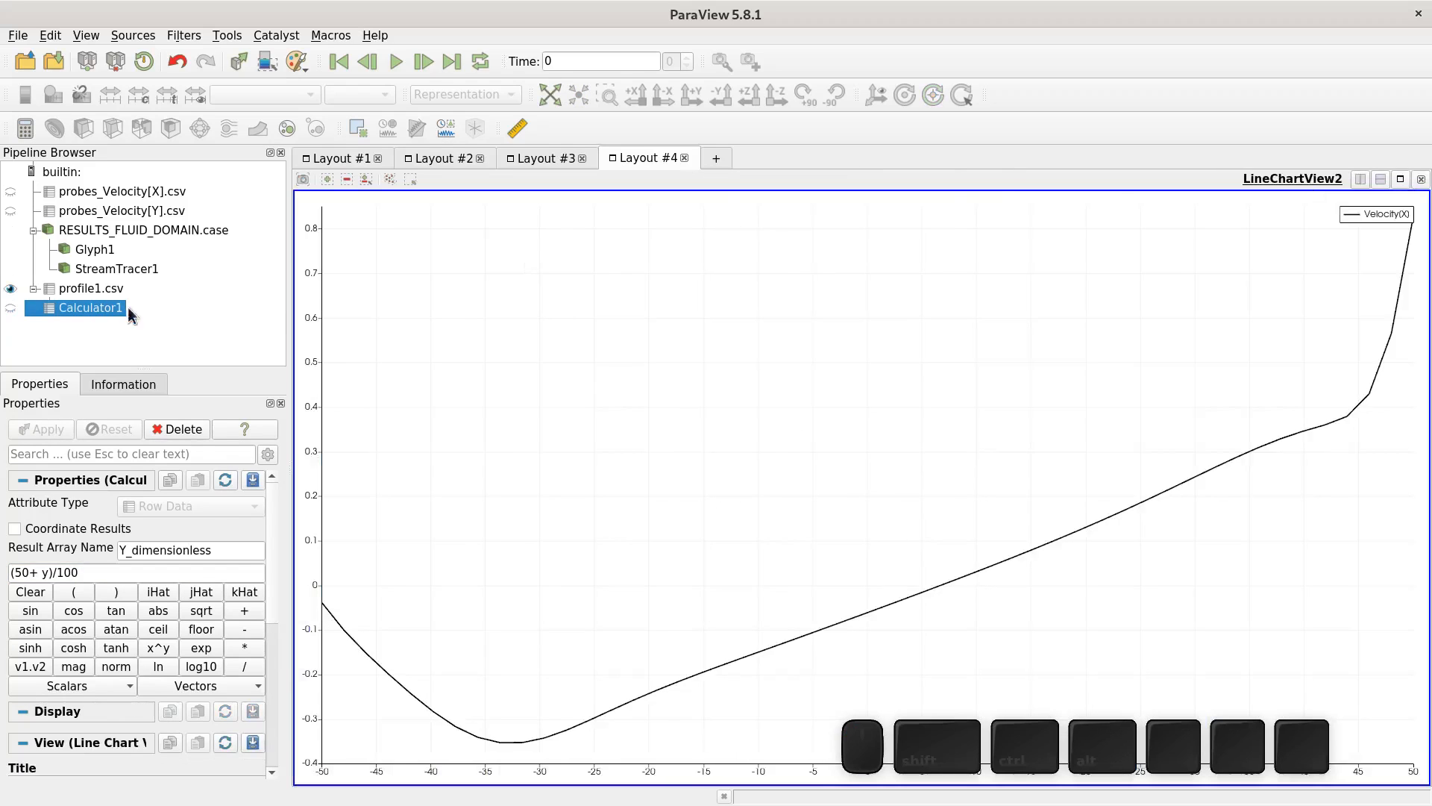
click(10, 289)
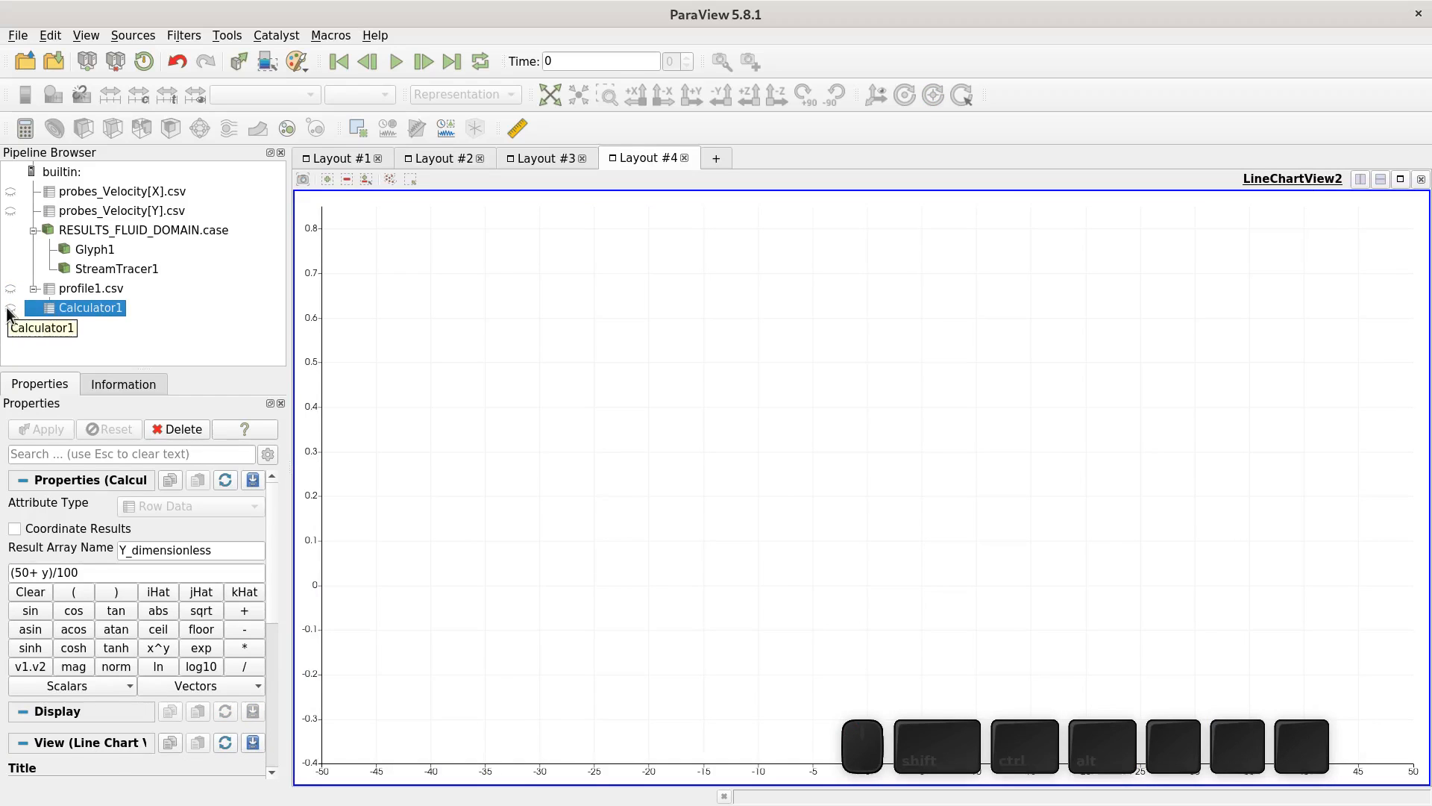
click(11, 309)
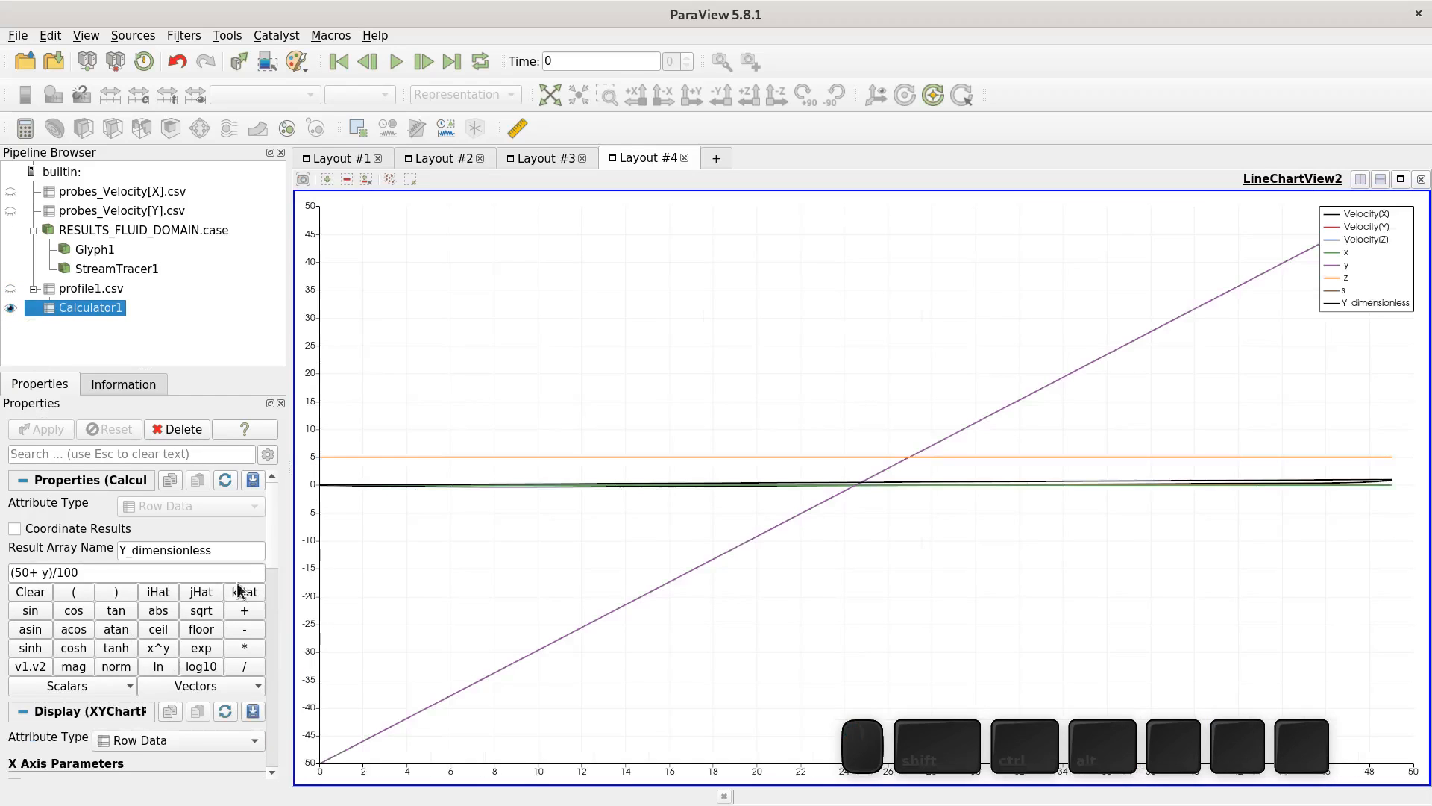
- Plot the Calculator1 chart against the Y_dimensionless array instead of the row index
scroll(269, 589, down, 3)
scroll(266, 627, down, 5)
scroll(263, 619, up, 3)
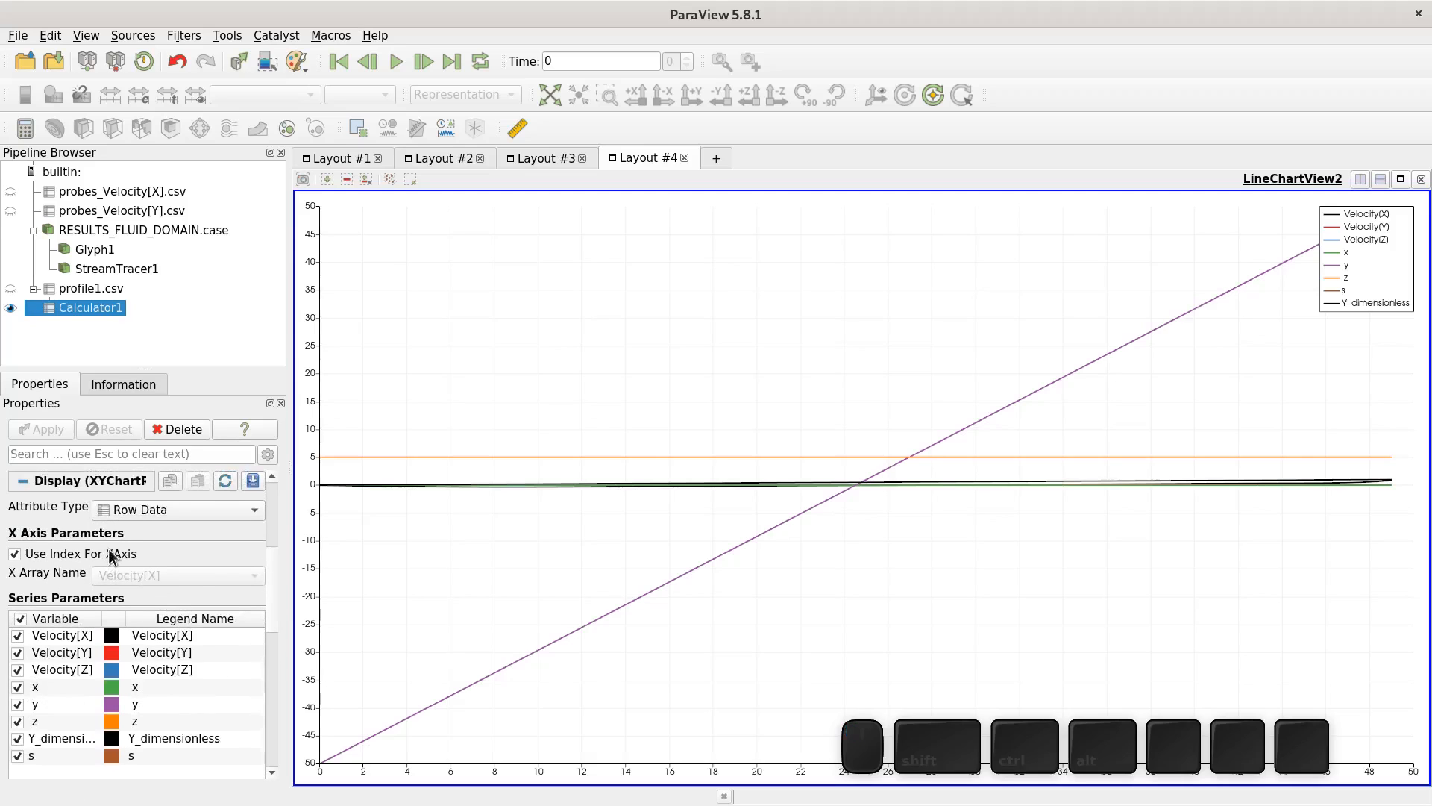
click(73, 553)
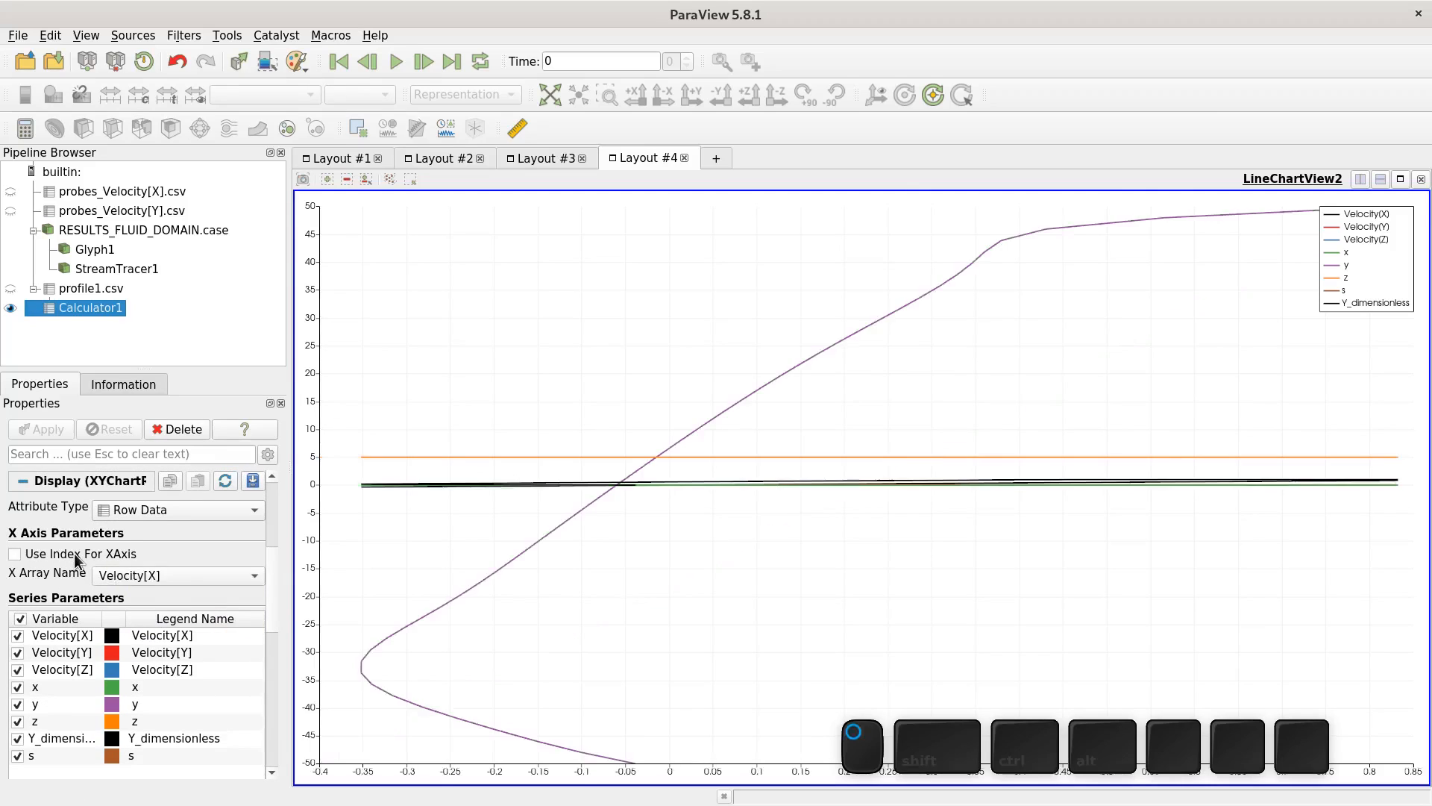
click(168, 571)
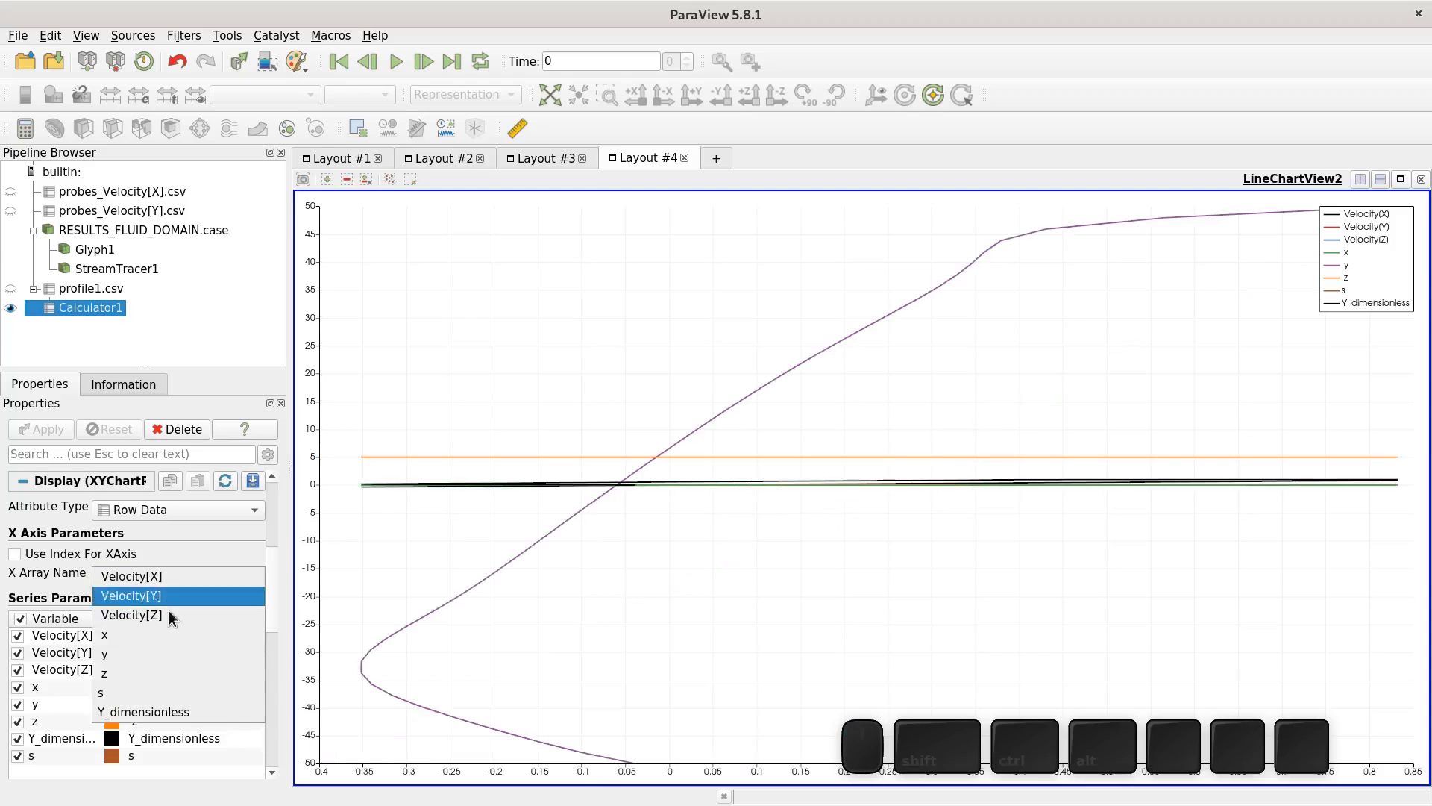
click(158, 712)
- Hide all Calculator1 chart series except Velocity[X]
click(17, 755)
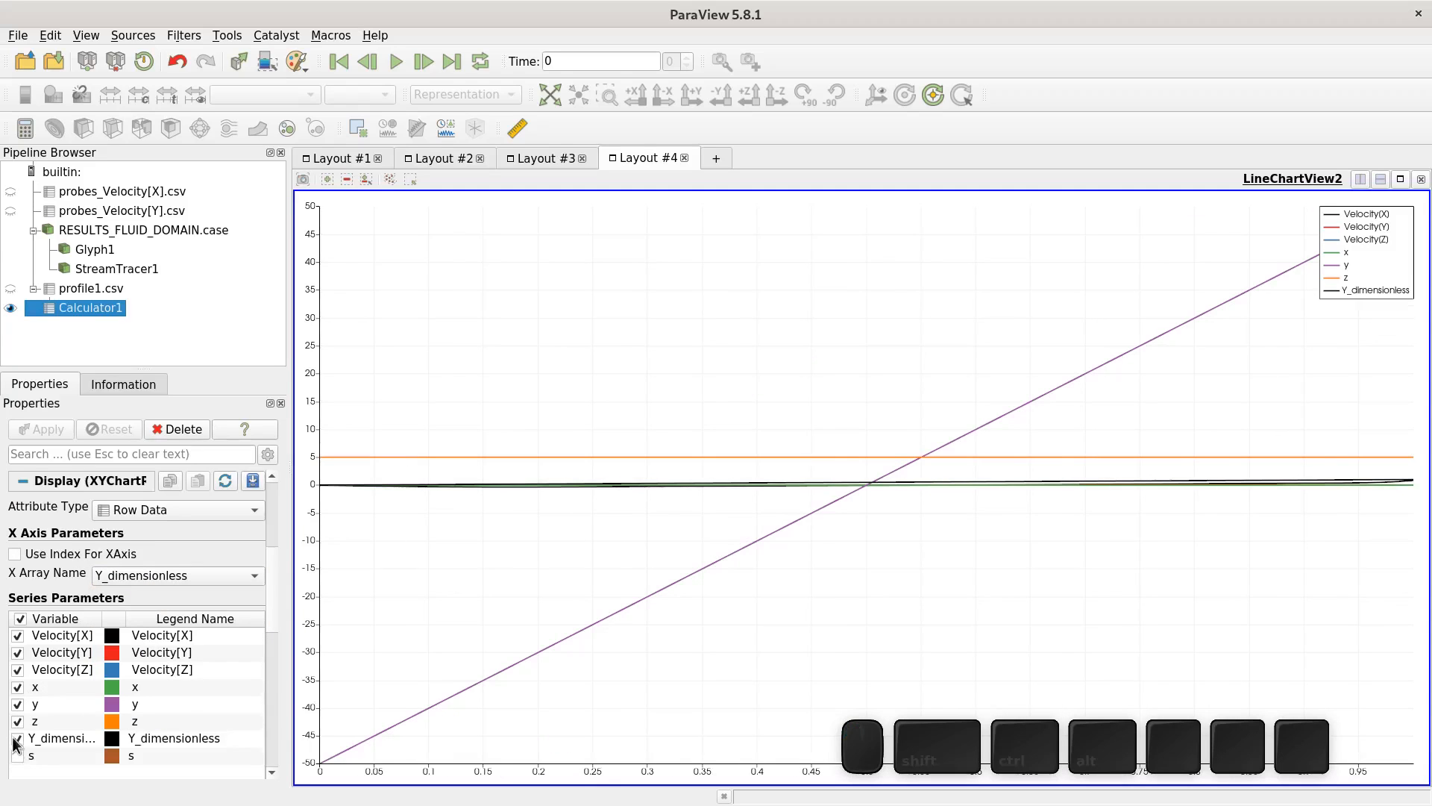
click(18, 738)
click(18, 721)
click(21, 703)
click(17, 697)
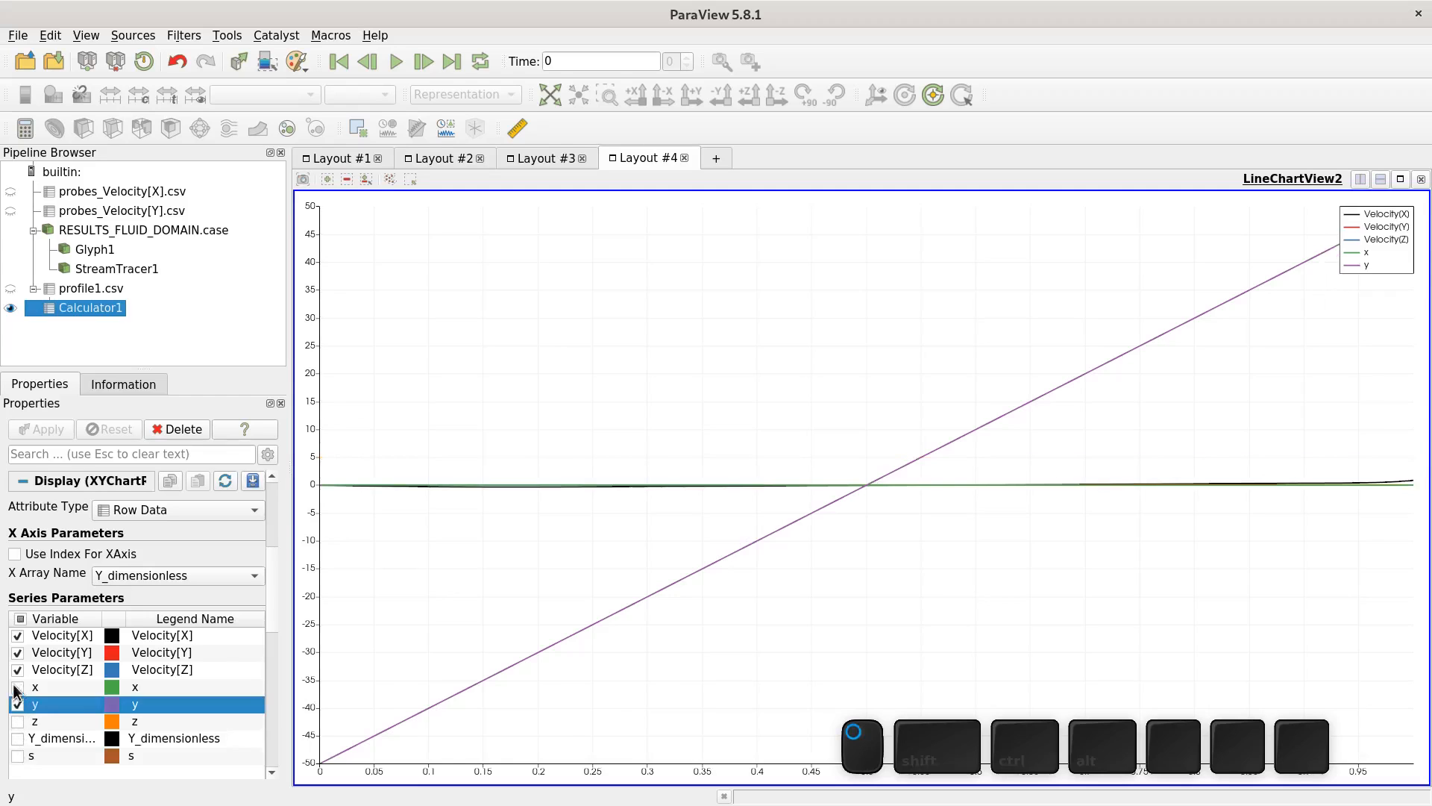
click(17, 686)
click(17, 671)
click(17, 652)
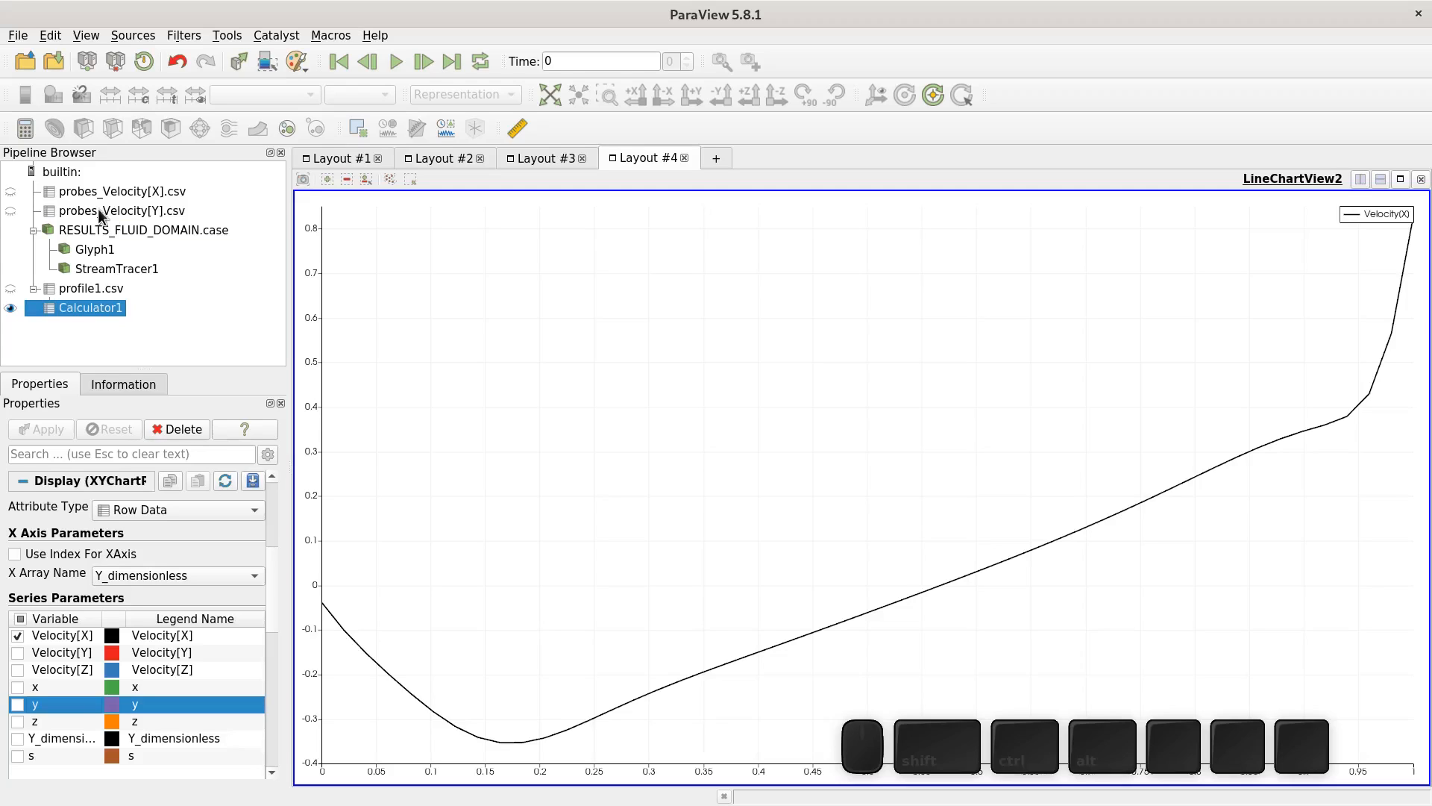
- Open experiment.csv from the RESU folder and display it in the line chart
click(25, 59)
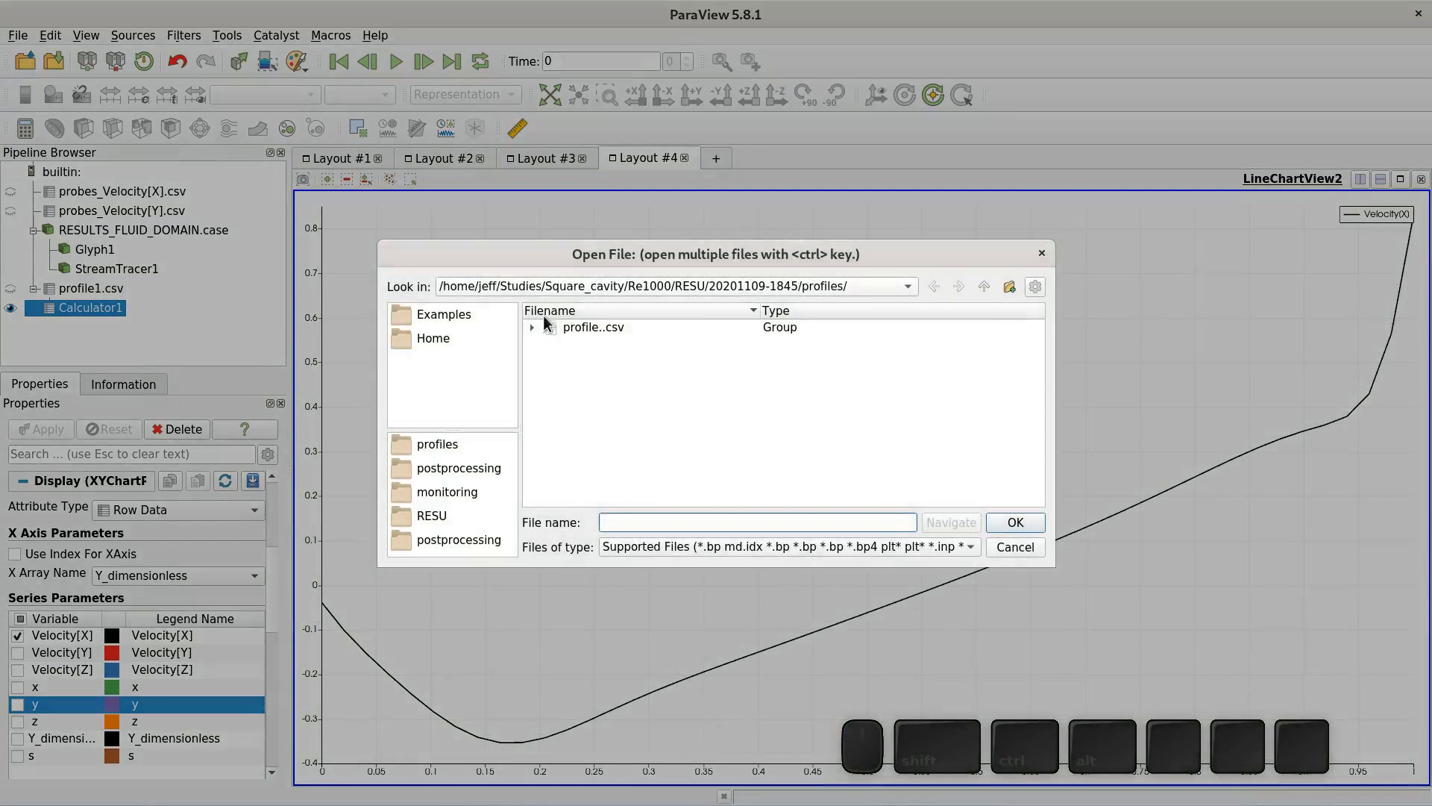
click(981, 287)
click(981, 288)
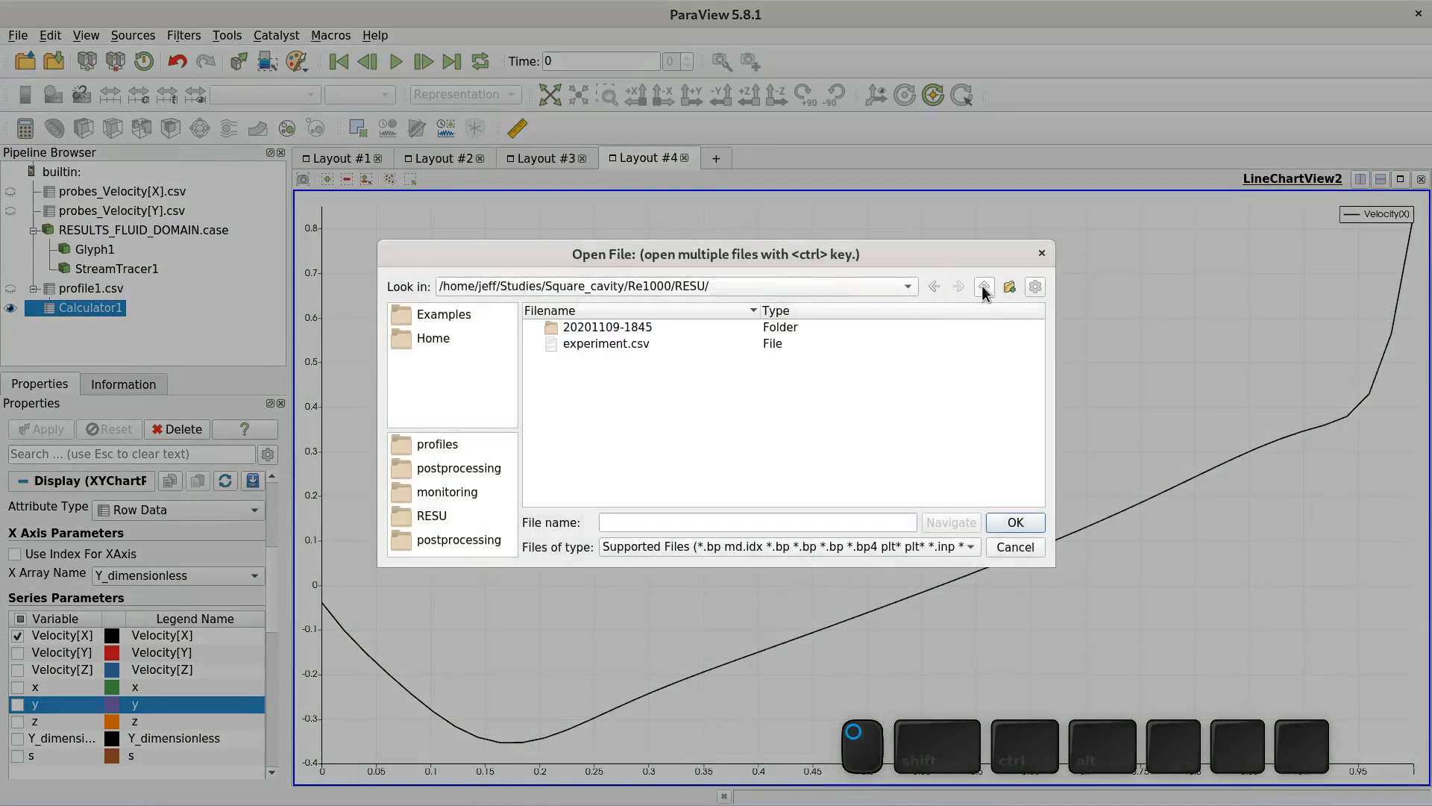
click(625, 344)
click(1019, 522)
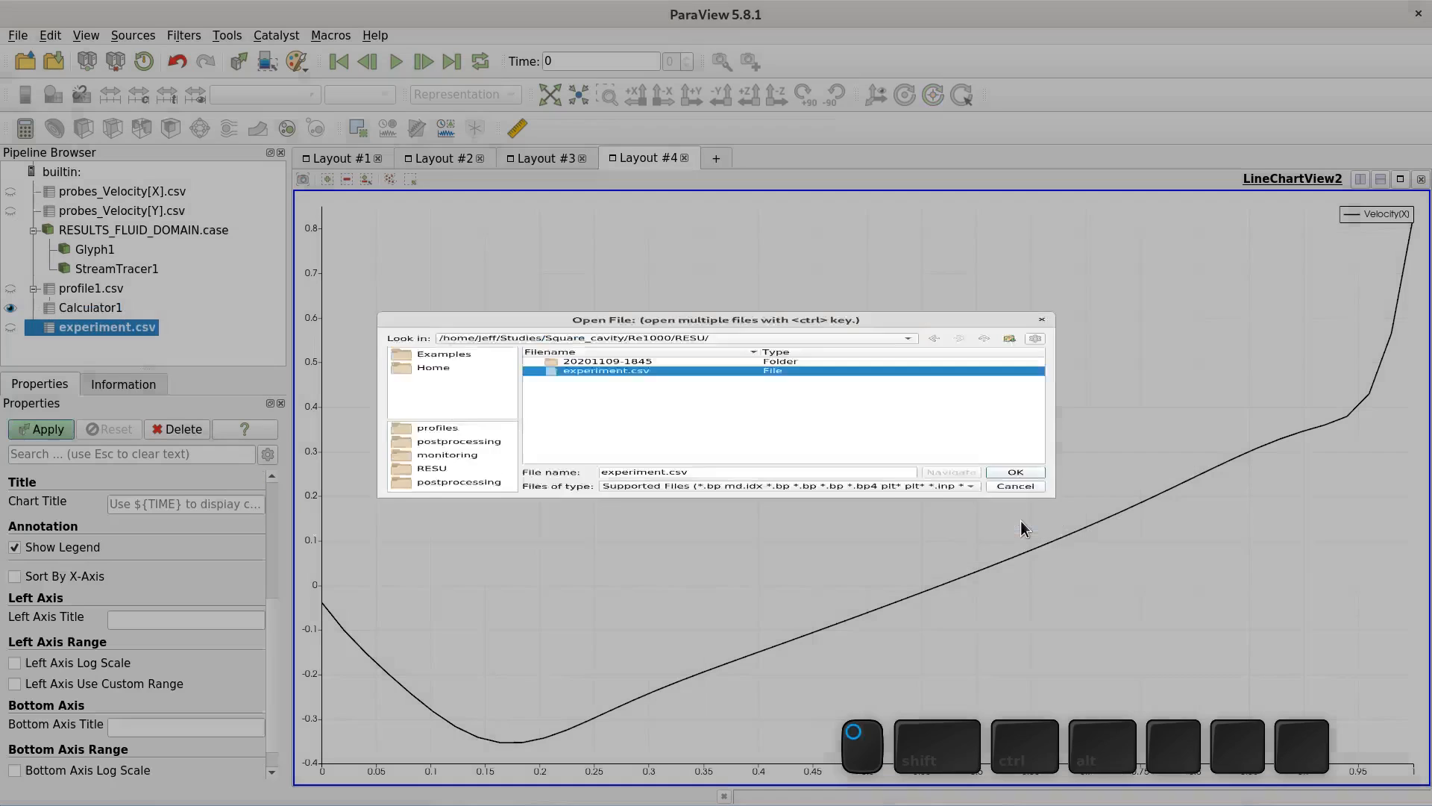
drag(270, 634, 276, 485)
click(11, 328)
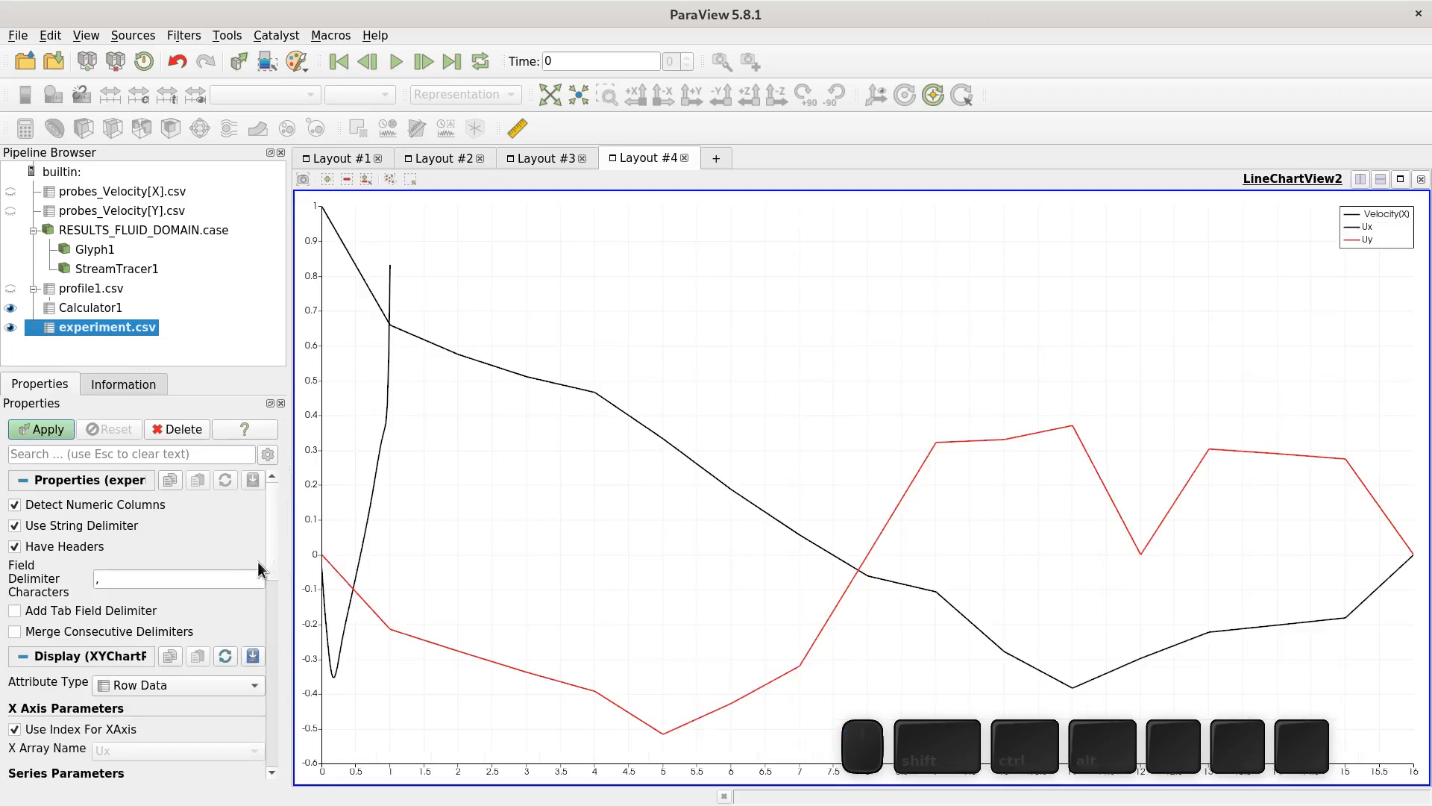
- Plot experiment.csv against its Y array instead of the row index and hide the Uy series
drag(267, 544, 270, 612)
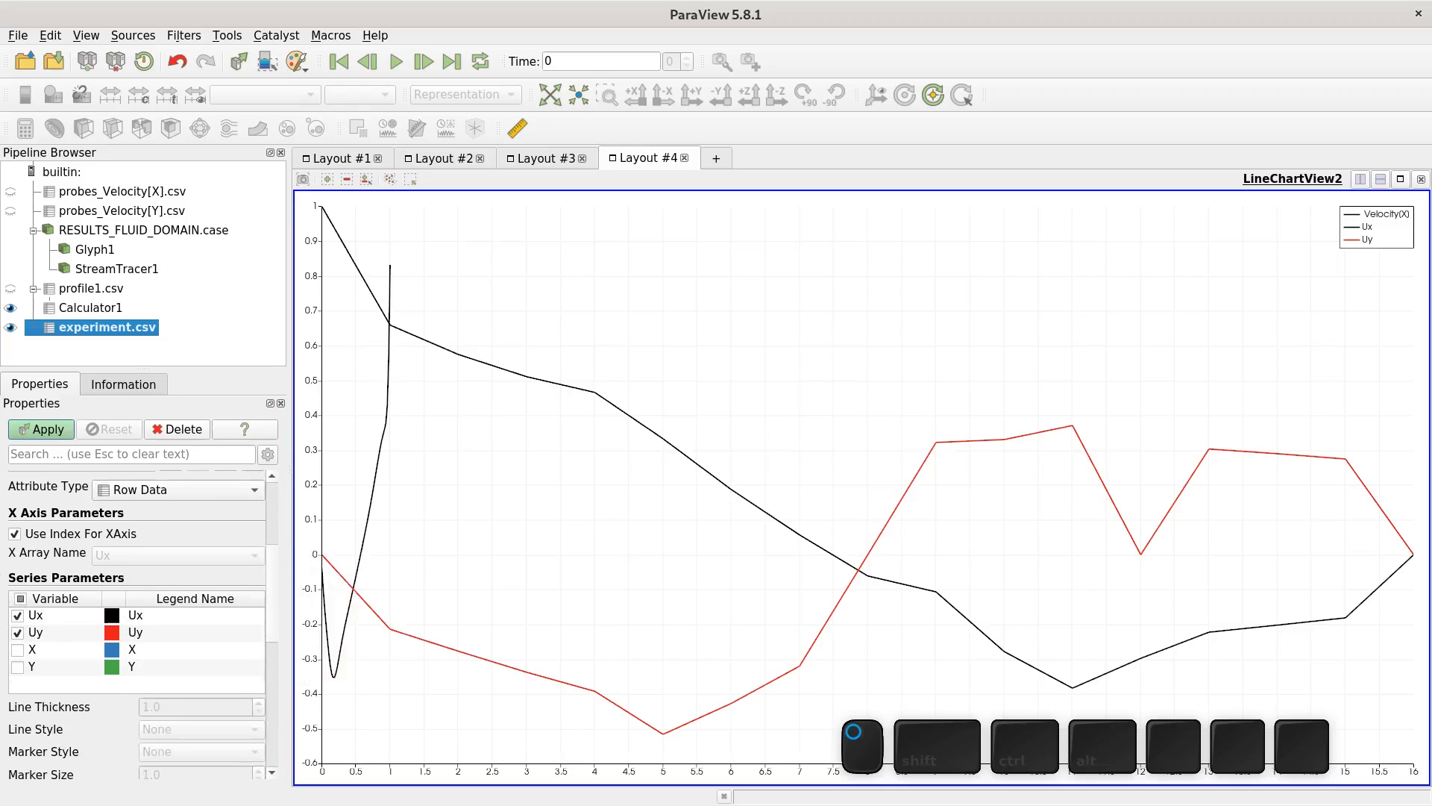
click(87, 532)
click(166, 552)
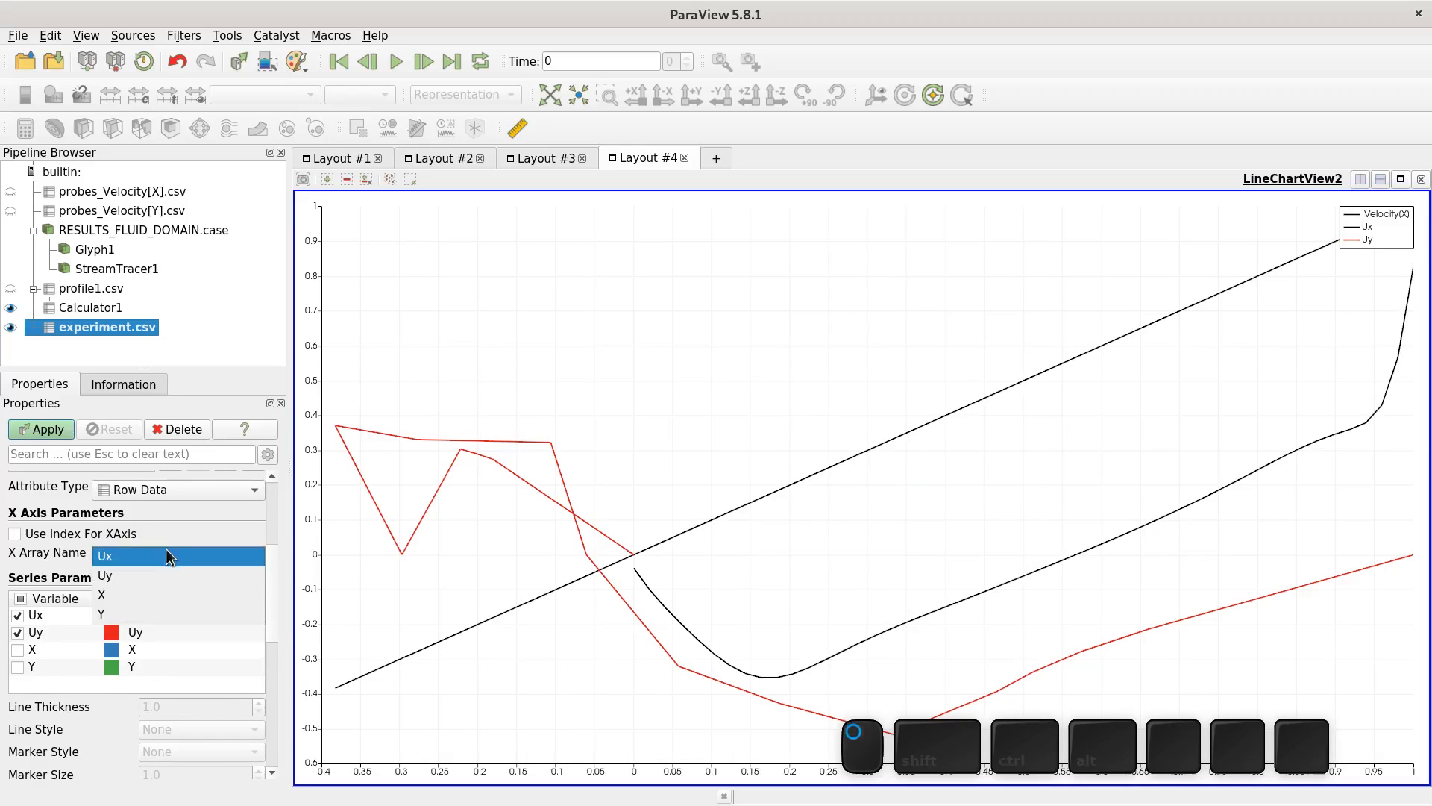
click(157, 613)
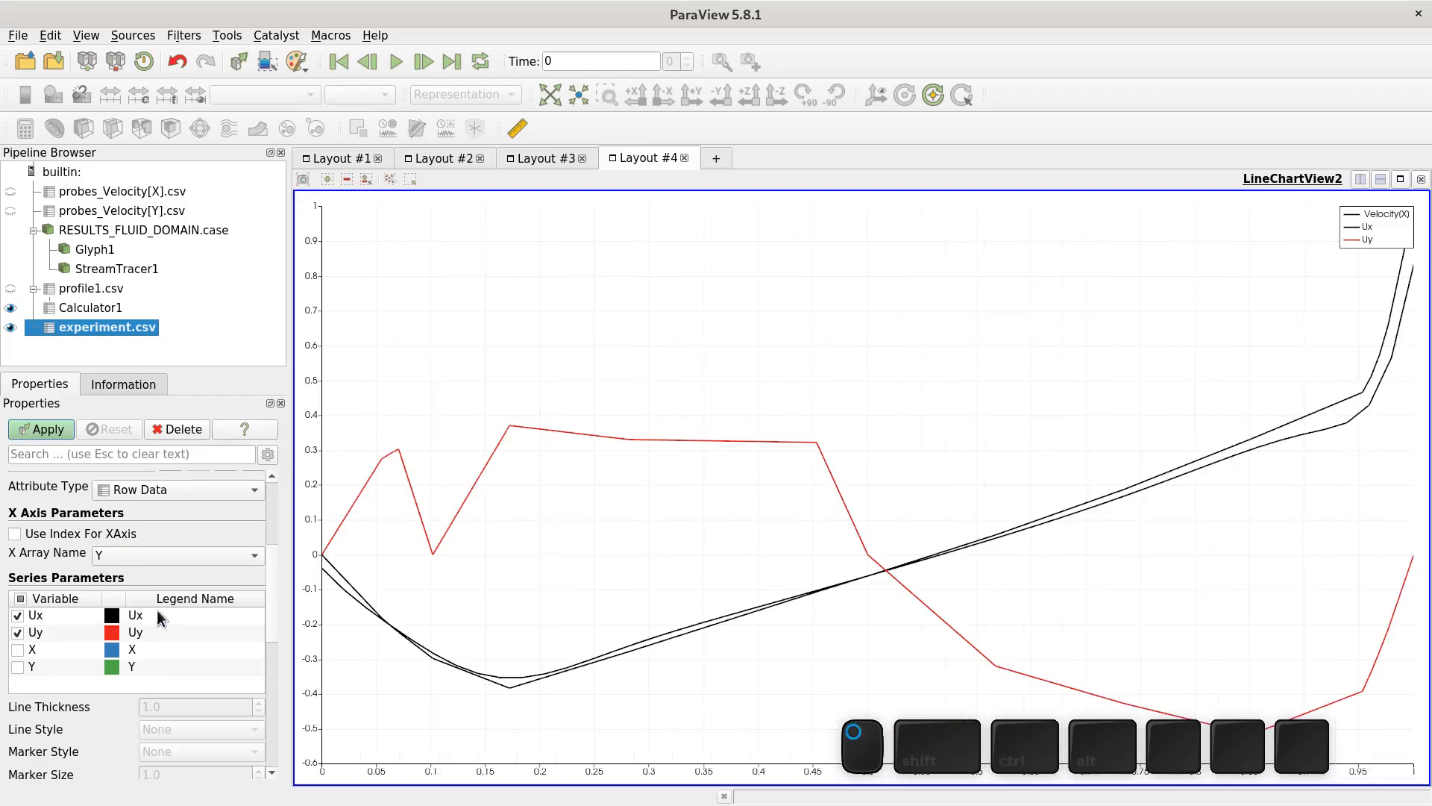
click(17, 633)
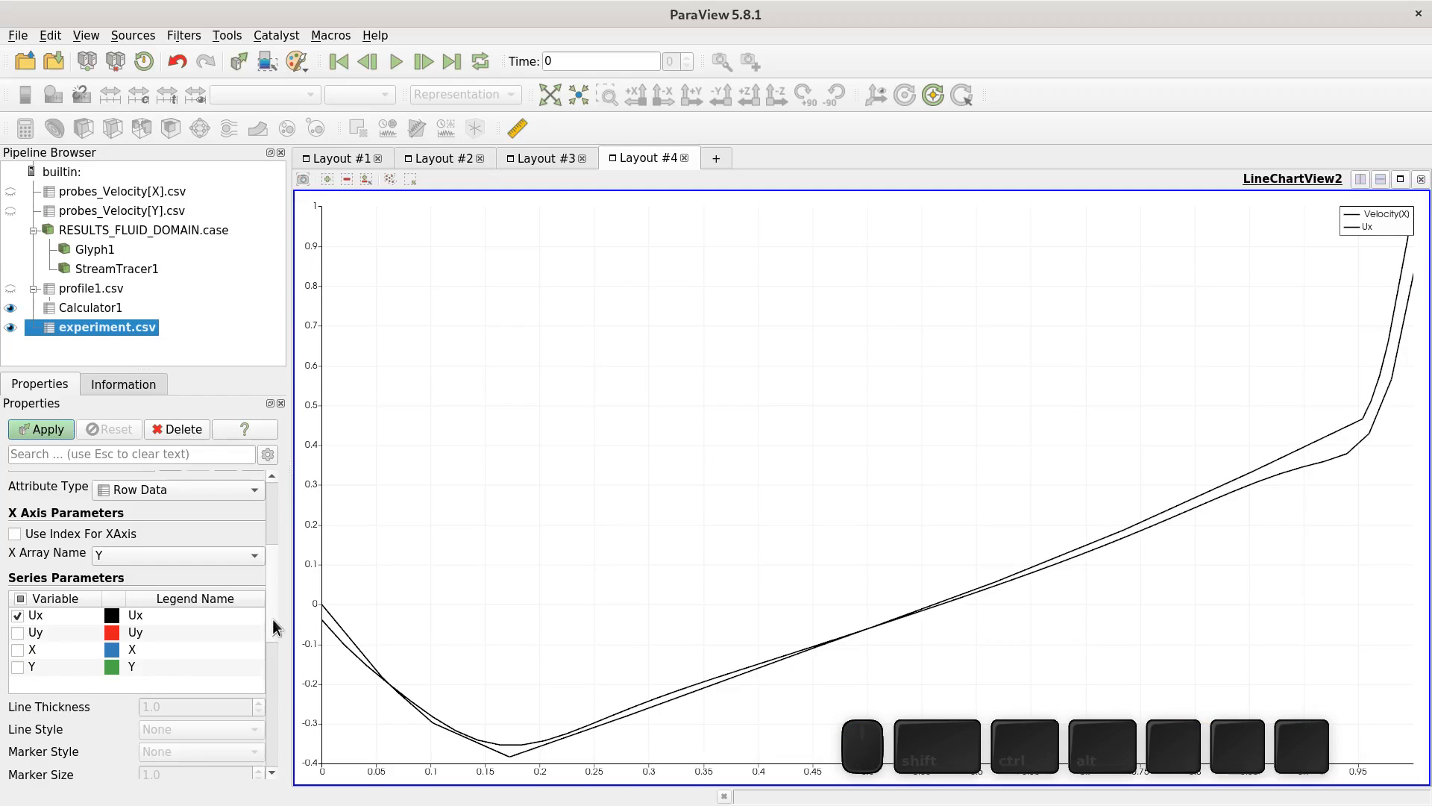
- Style the Ux series with no line, square markers and a marker size of 9.0
scroll(272, 619, down, 3)
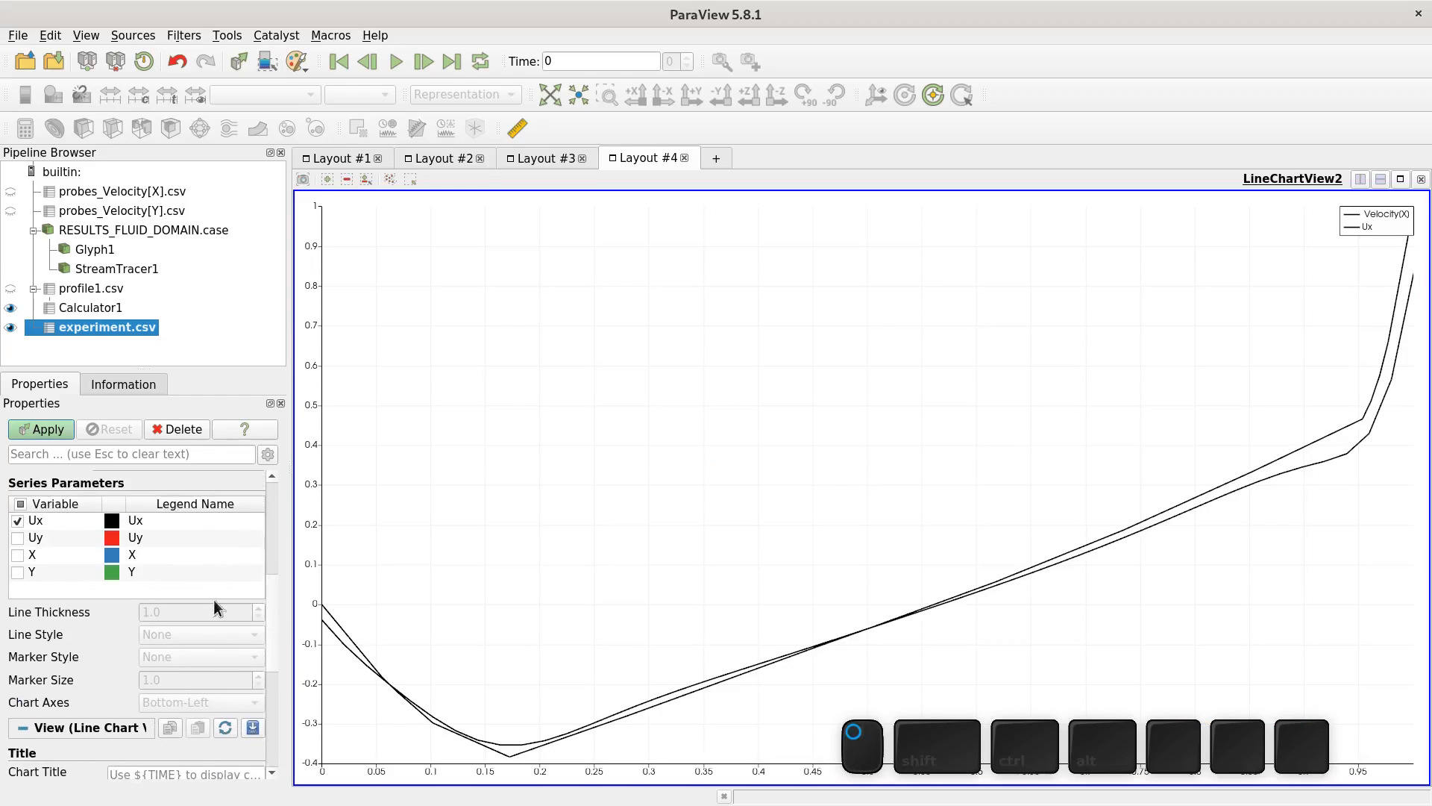
click(200, 524)
click(208, 637)
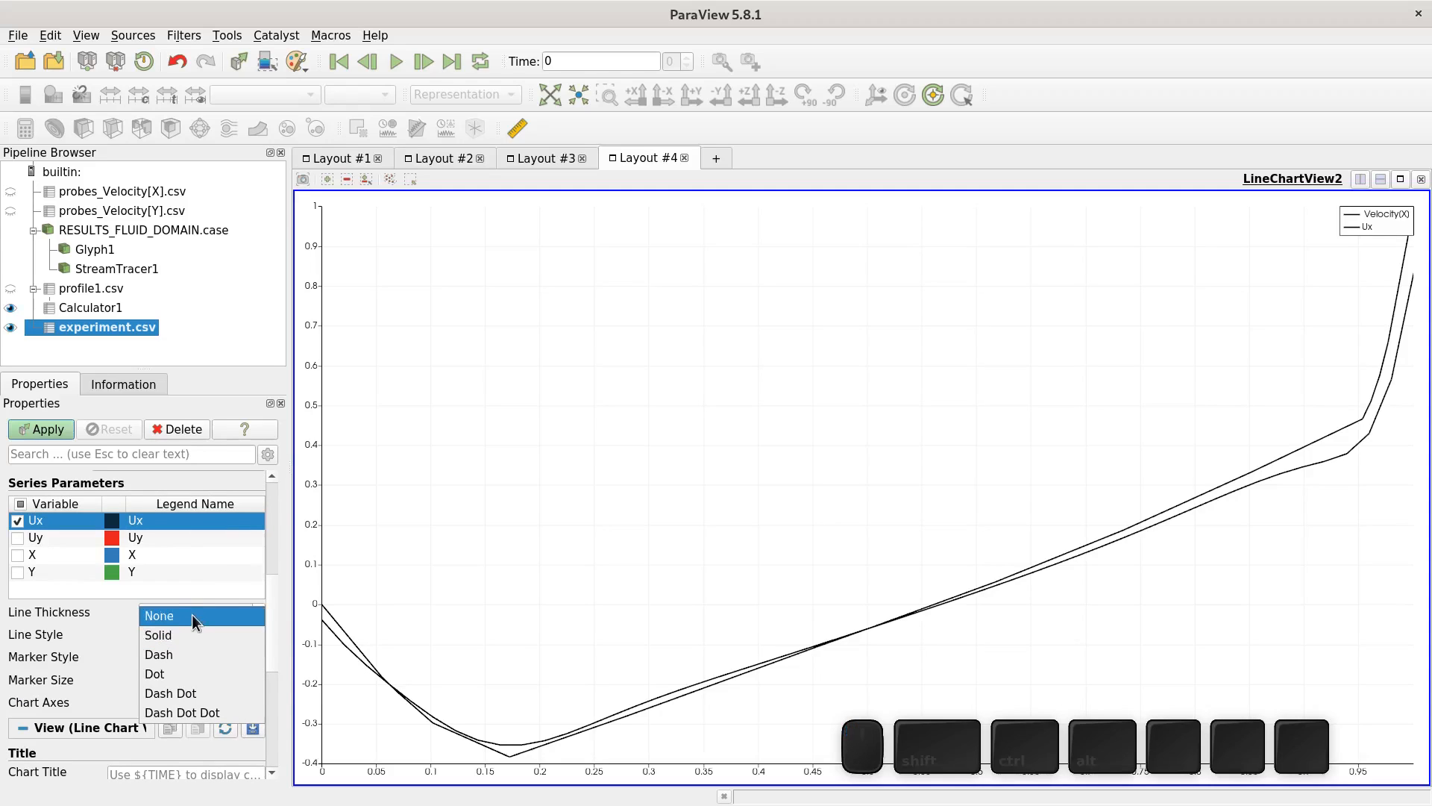
click(186, 619)
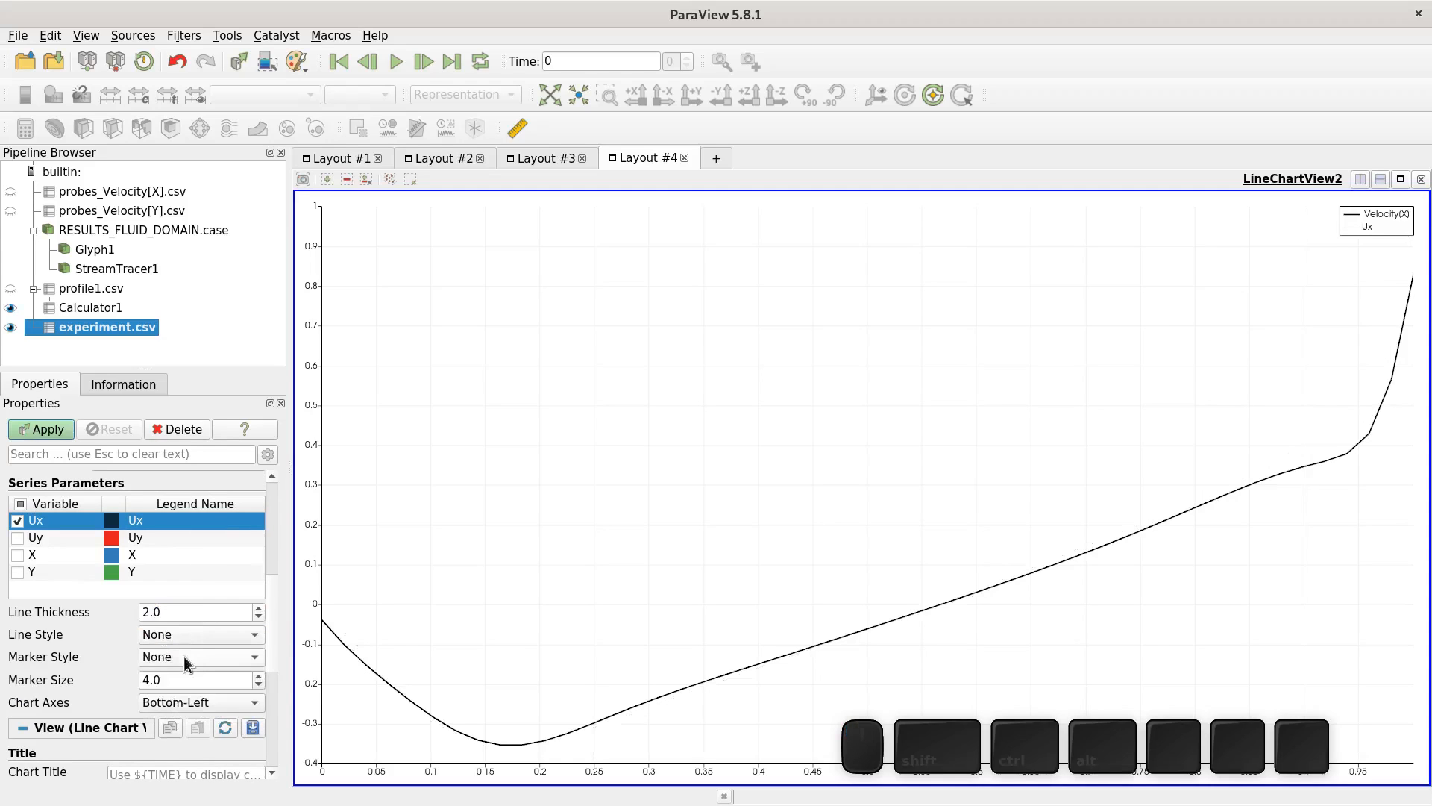
click(183, 655)
click(203, 715)
click(259, 676)
click(259, 675)
click(259, 676)
click(258, 675)
click(259, 676)
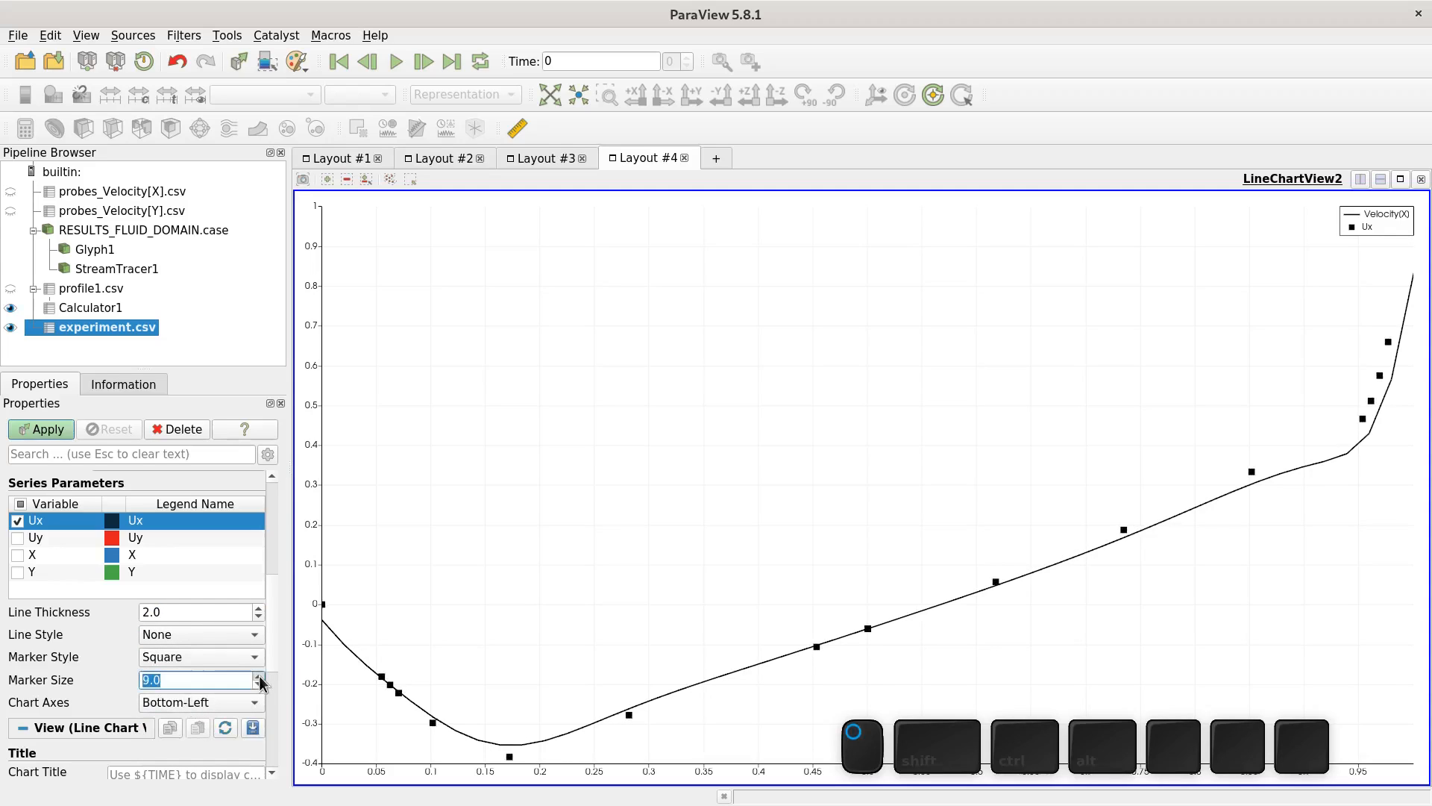
click(115, 619)
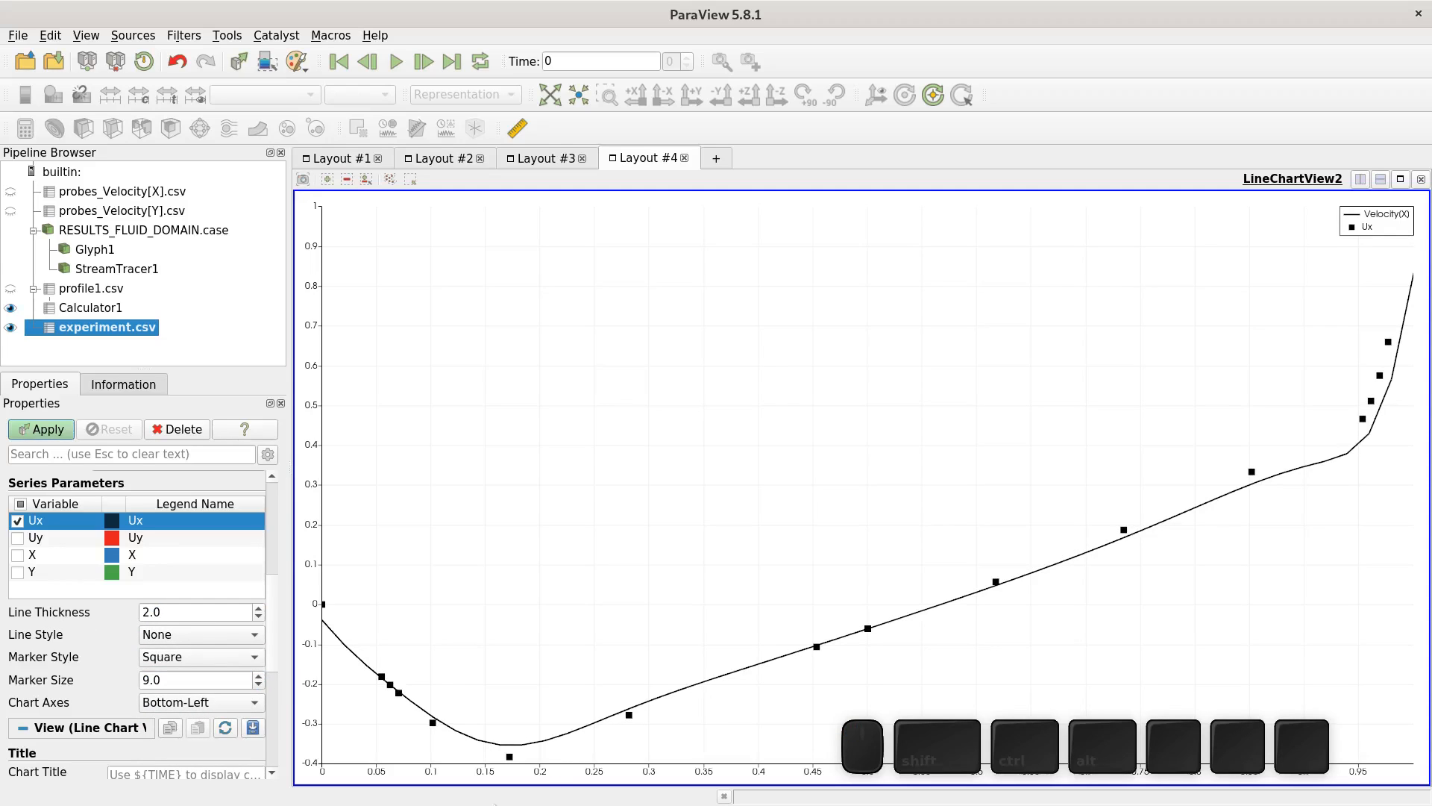